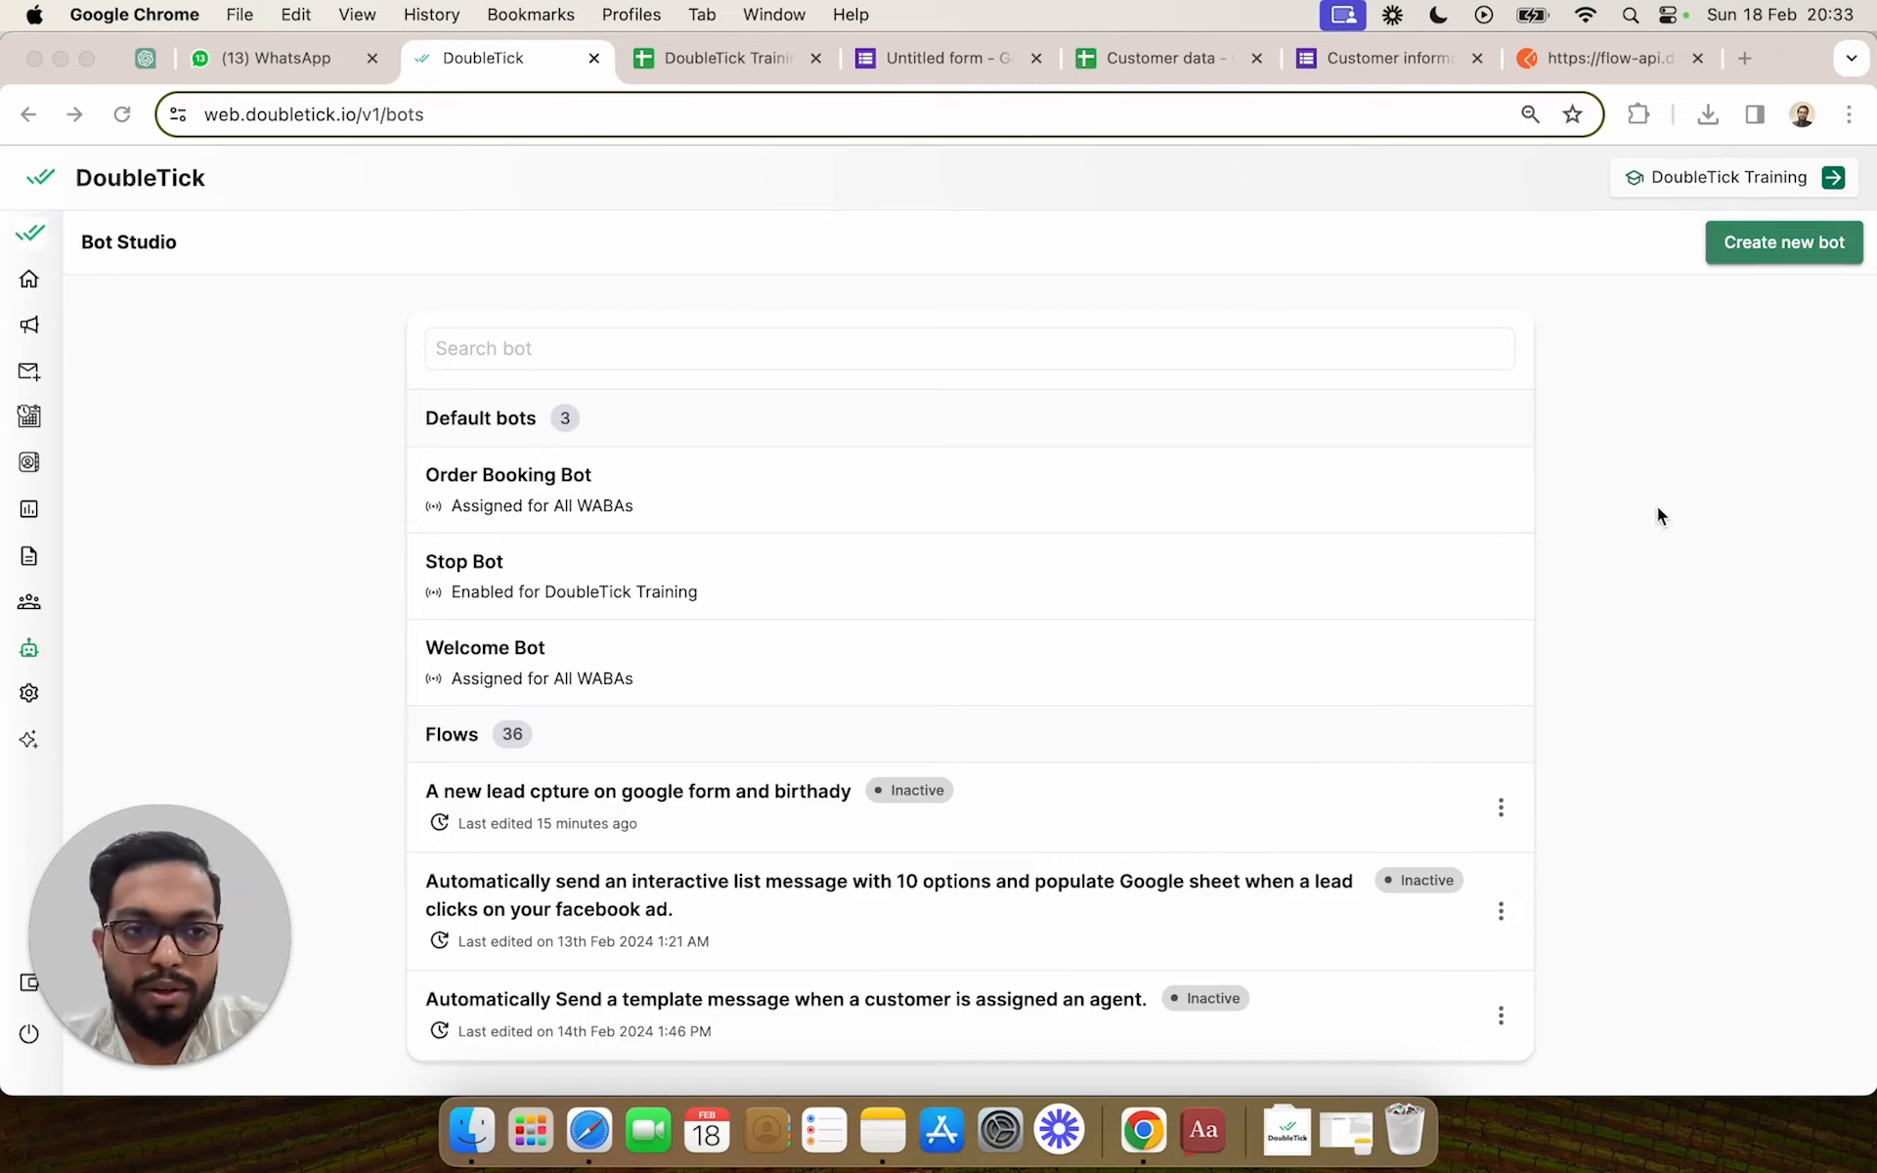
Switch to the WhatsApp chat with DoubleTick Training and review the Republic Day message with its Interested reply option
click(276, 70)
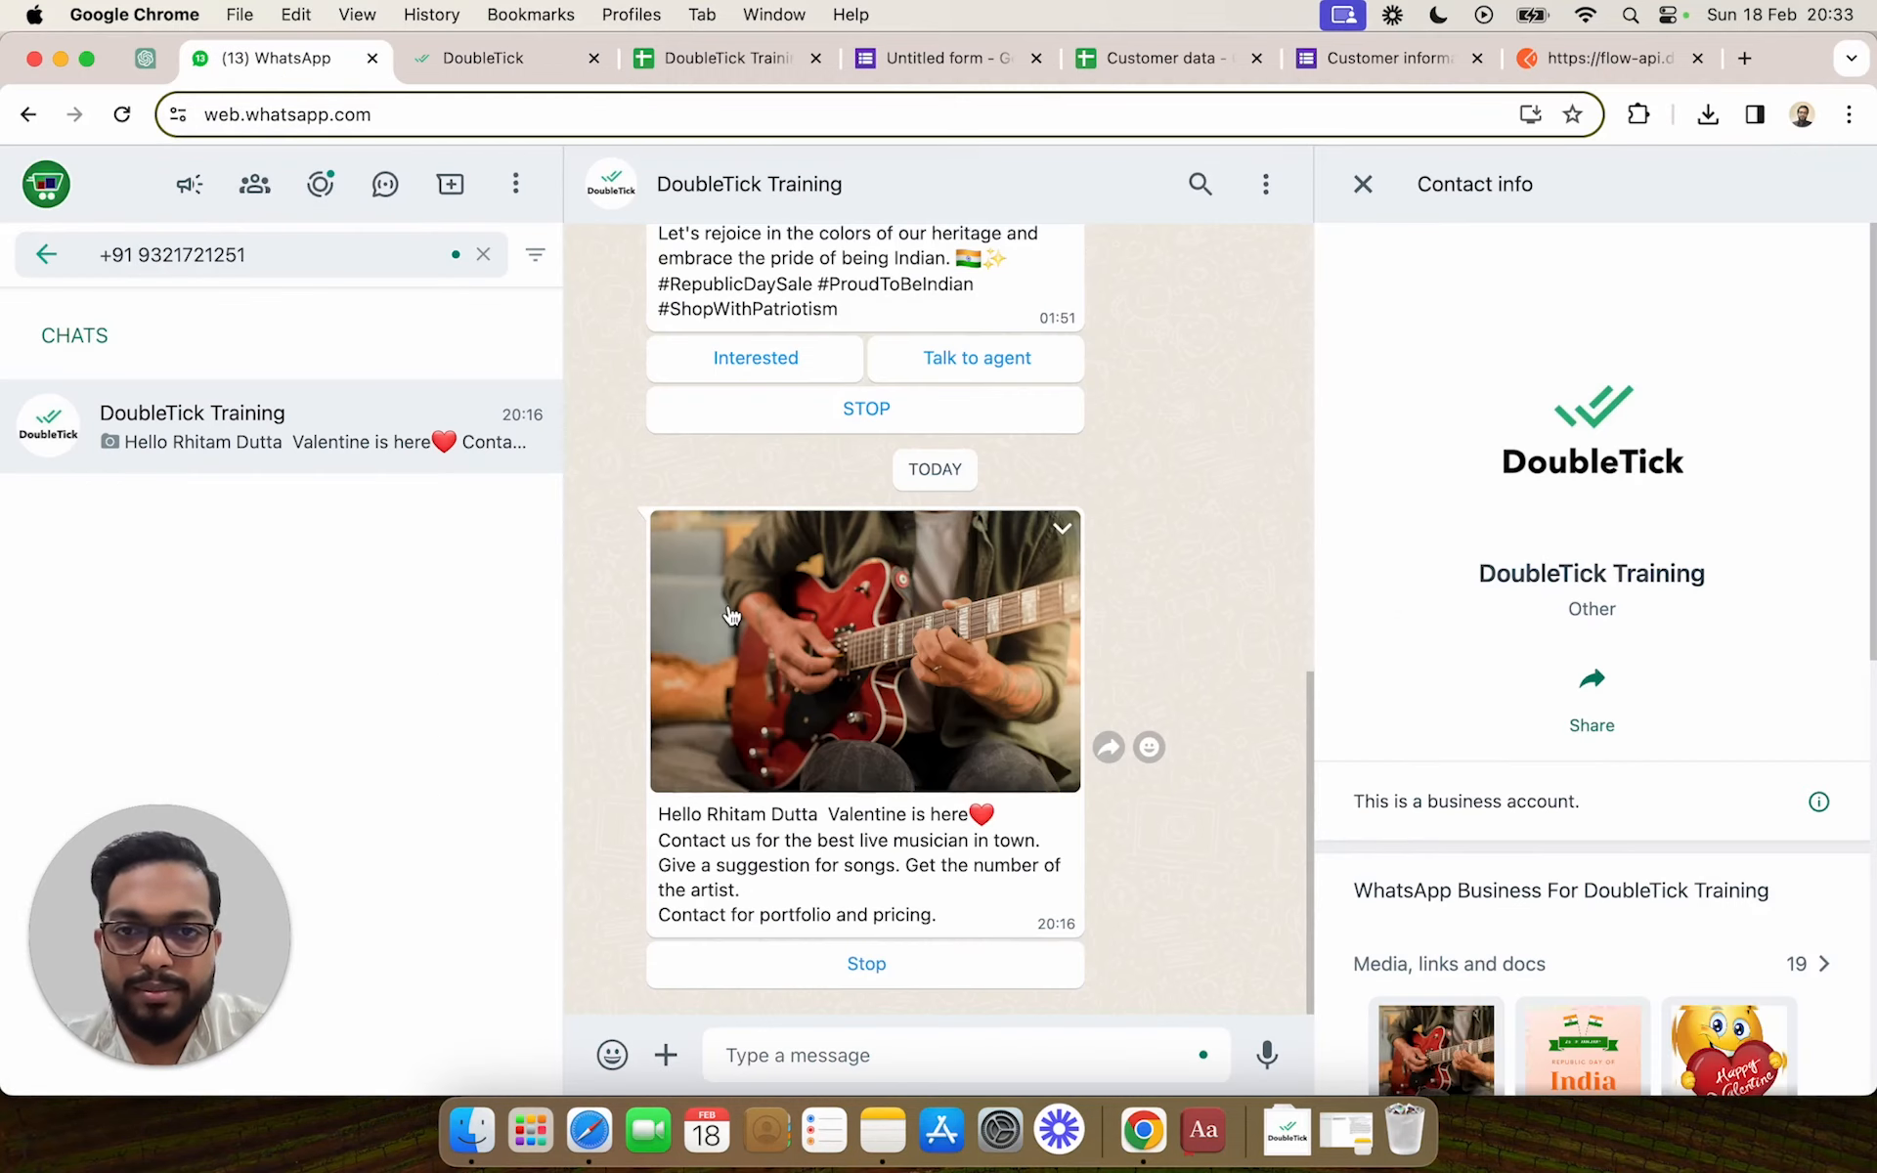
scroll(731, 614, up, 5)
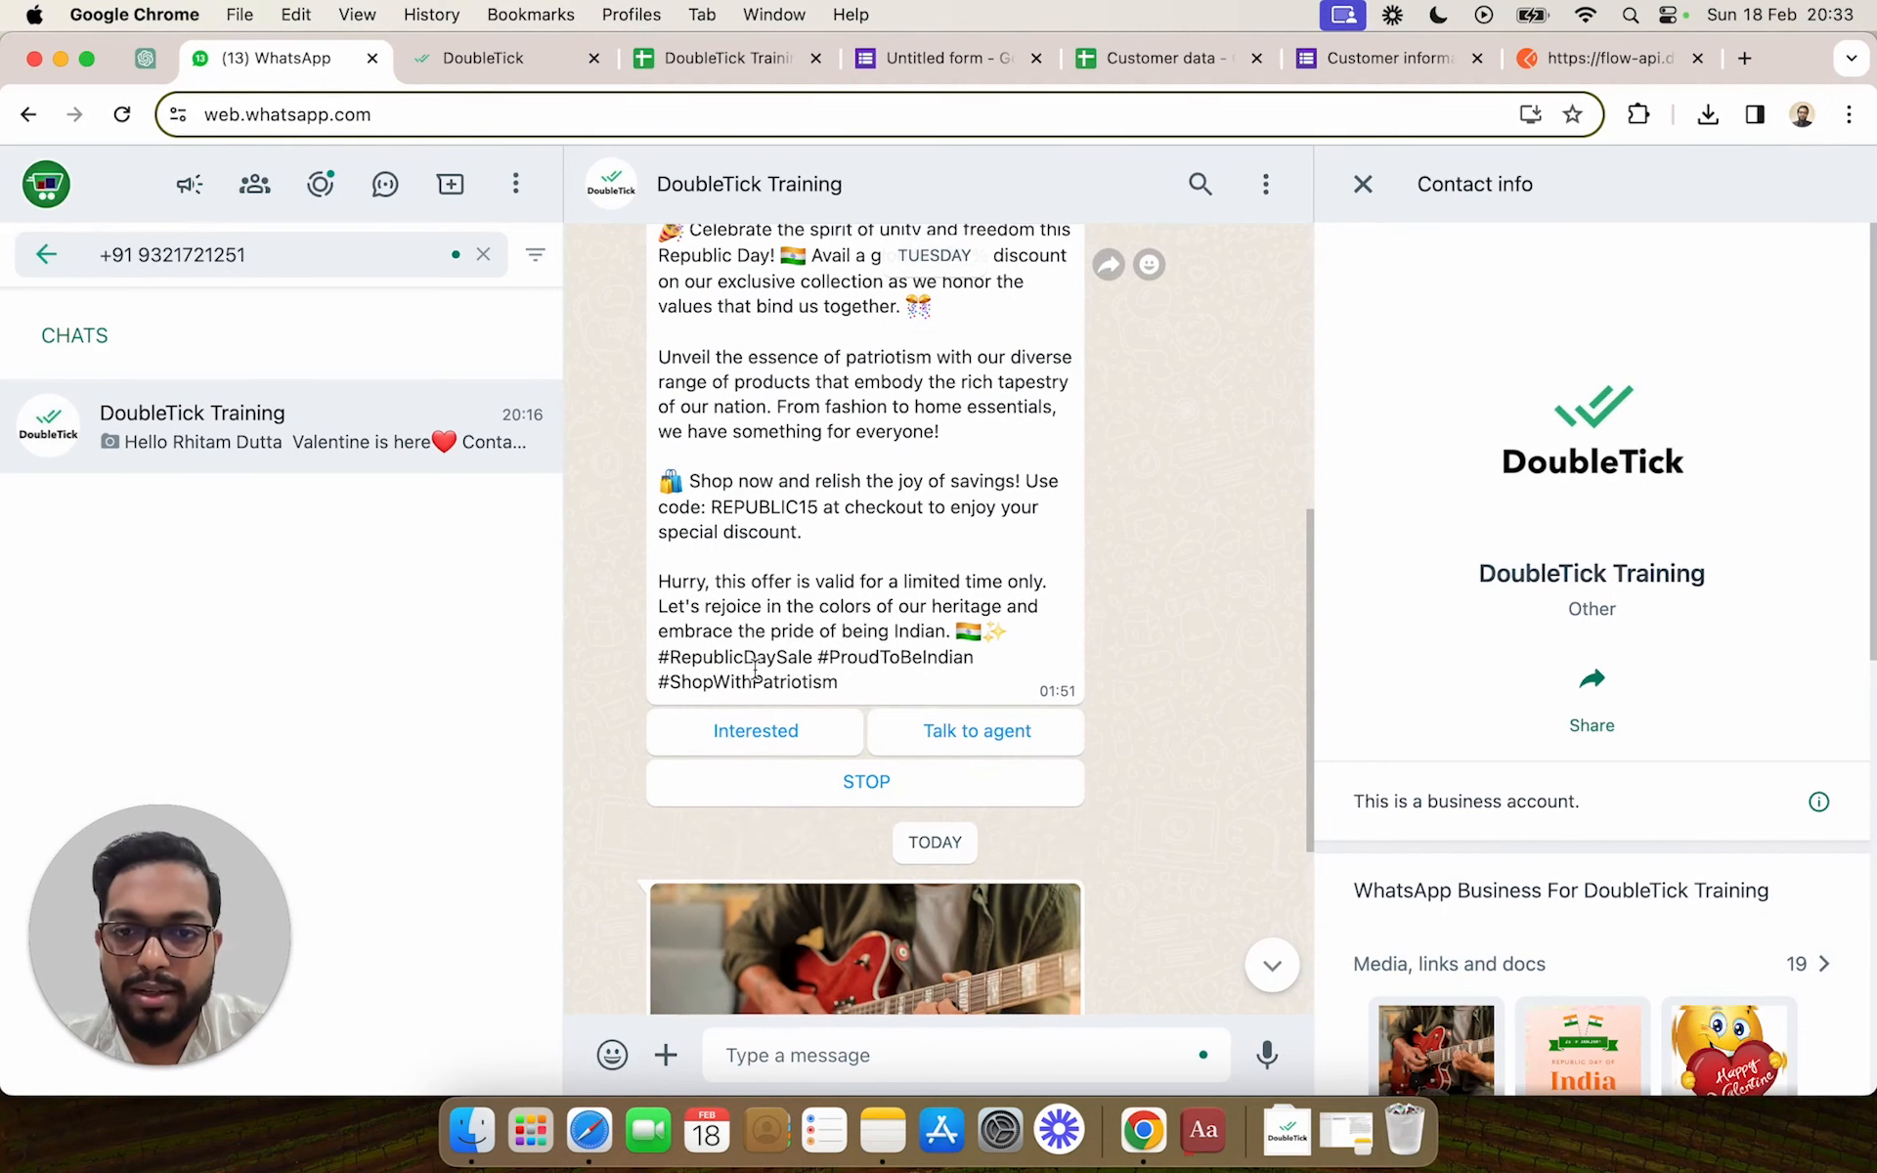
Switch back to DoubleTick and create a new bot named "Lead creation in CRM on Interested"
click(479, 62)
click(1748, 250)
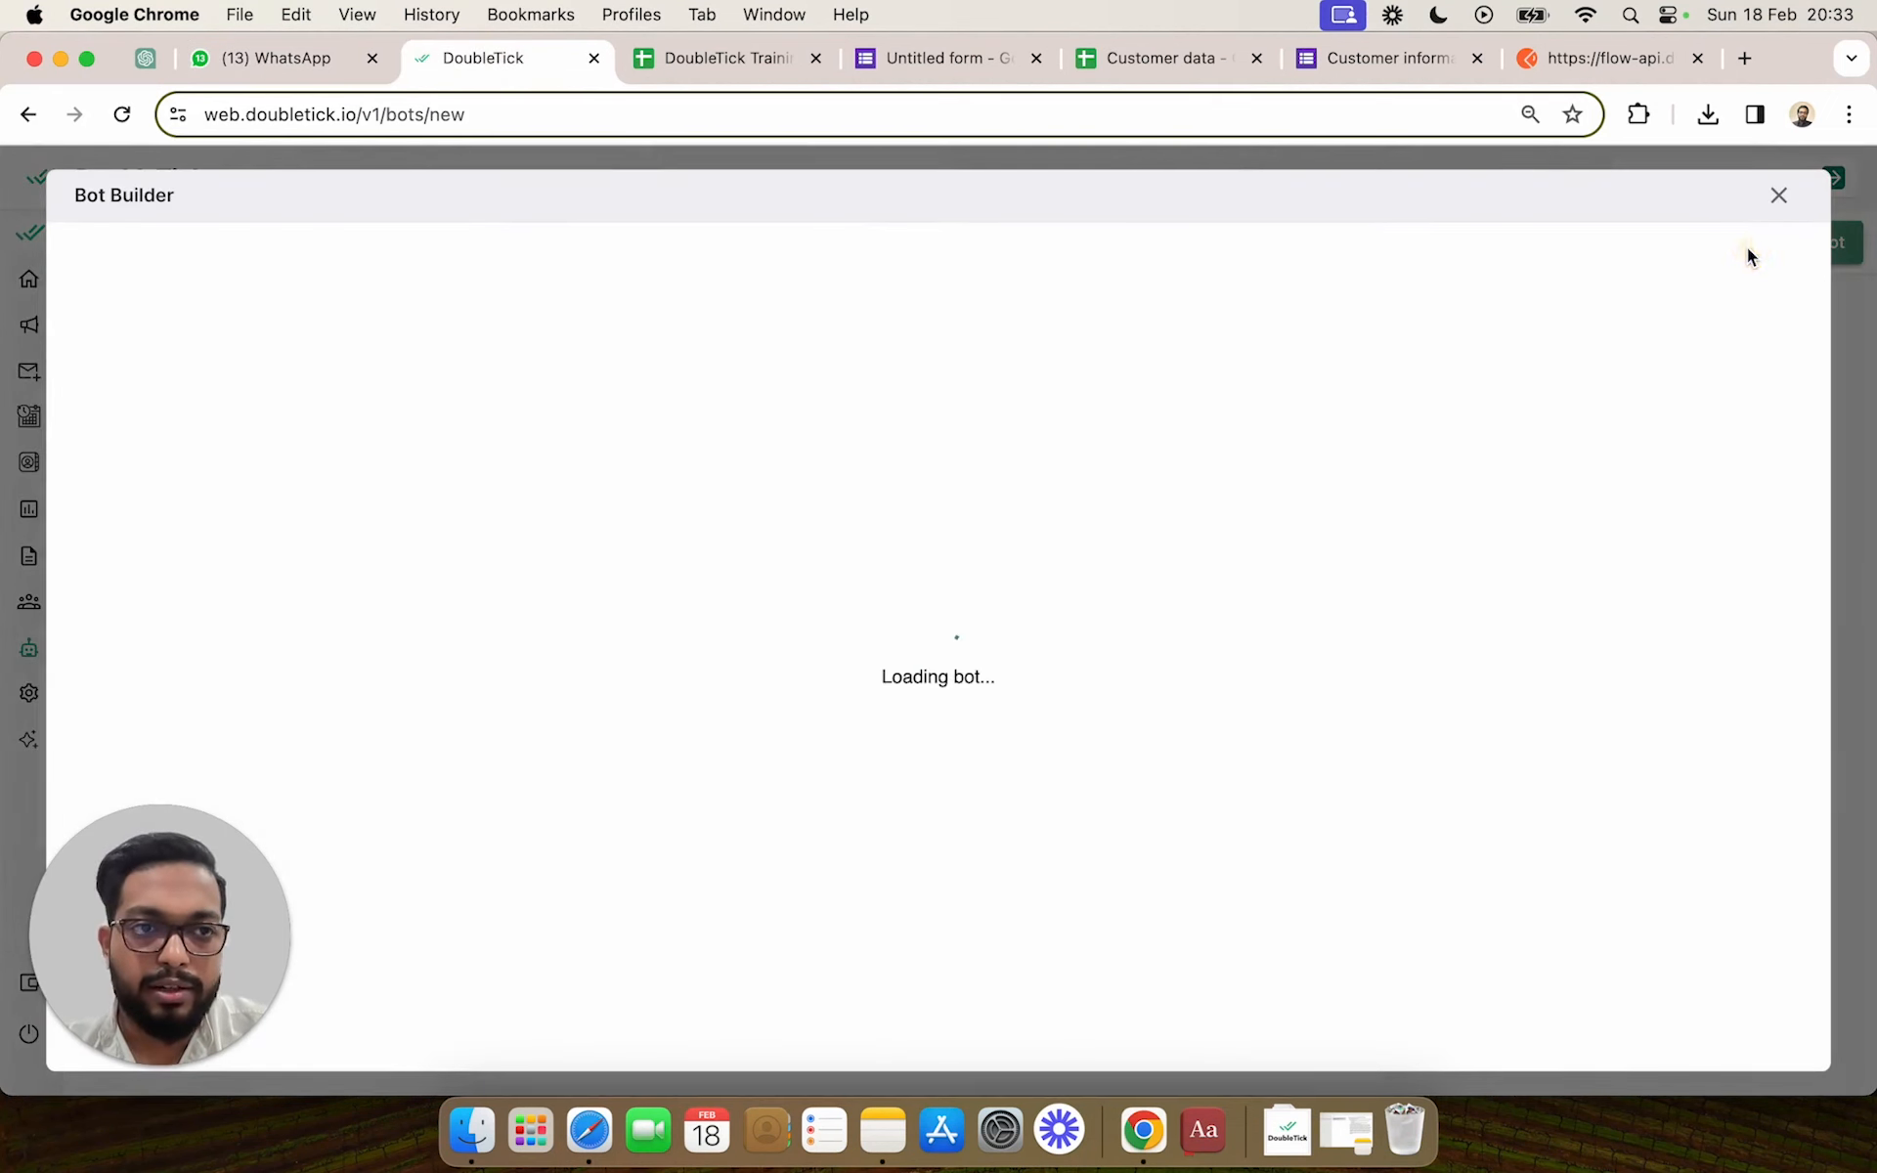
click(581, 251)
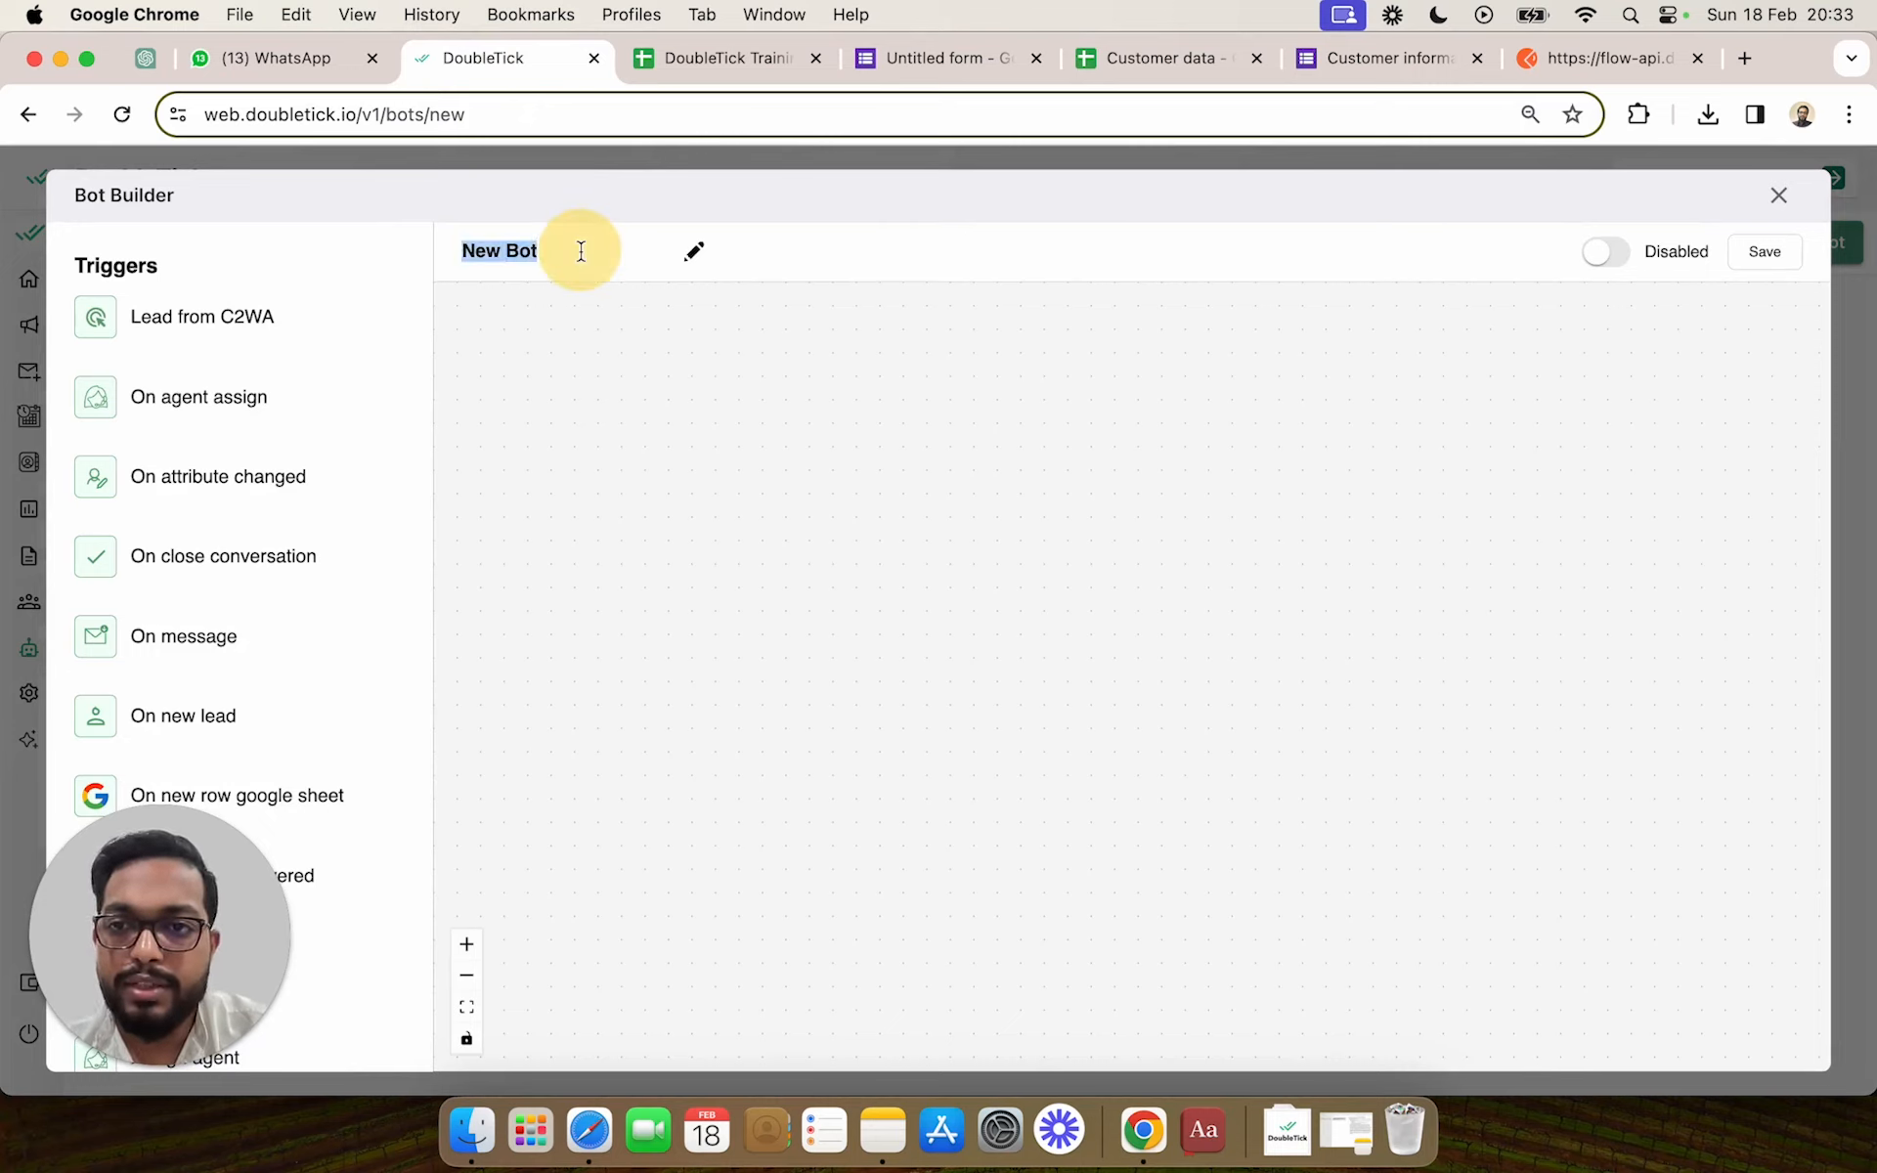
text(Lead)
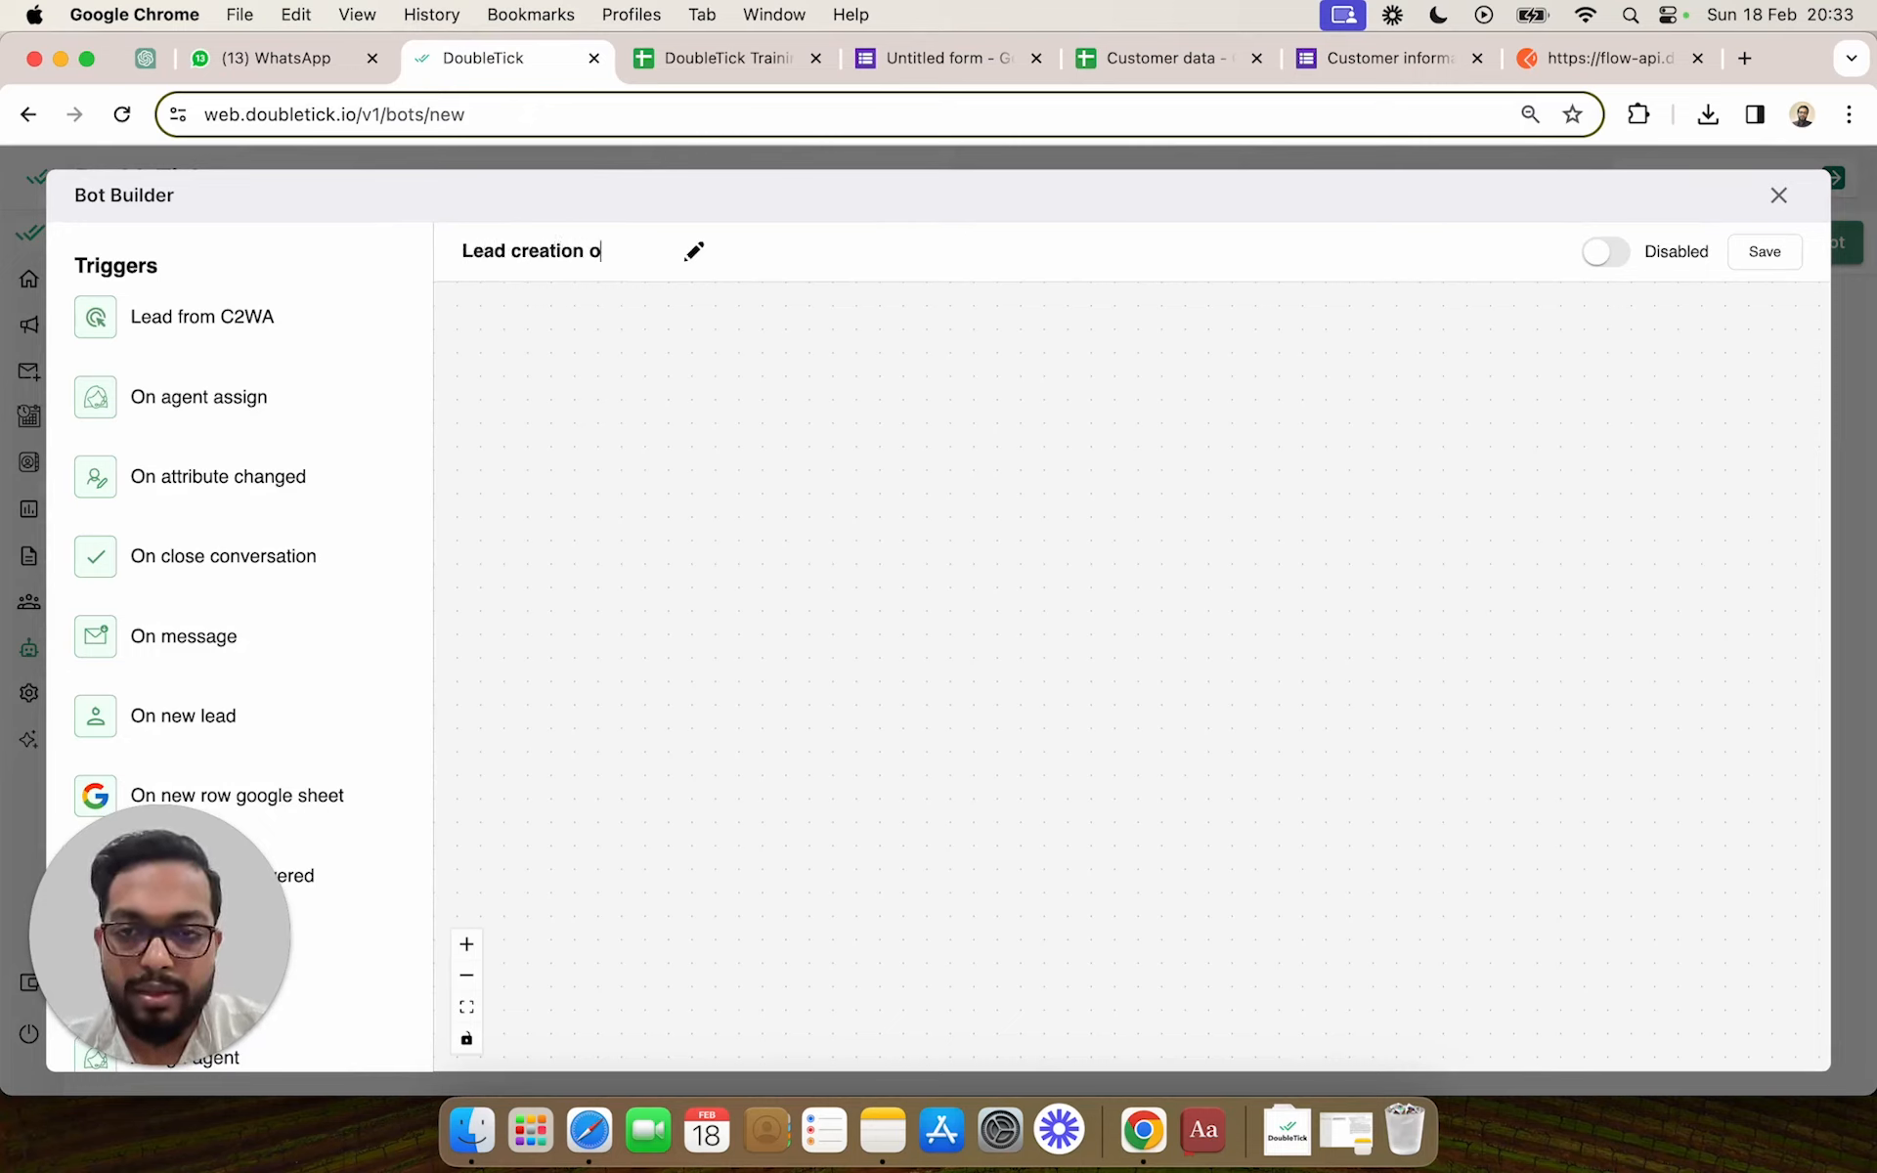
text( creation in CRM)
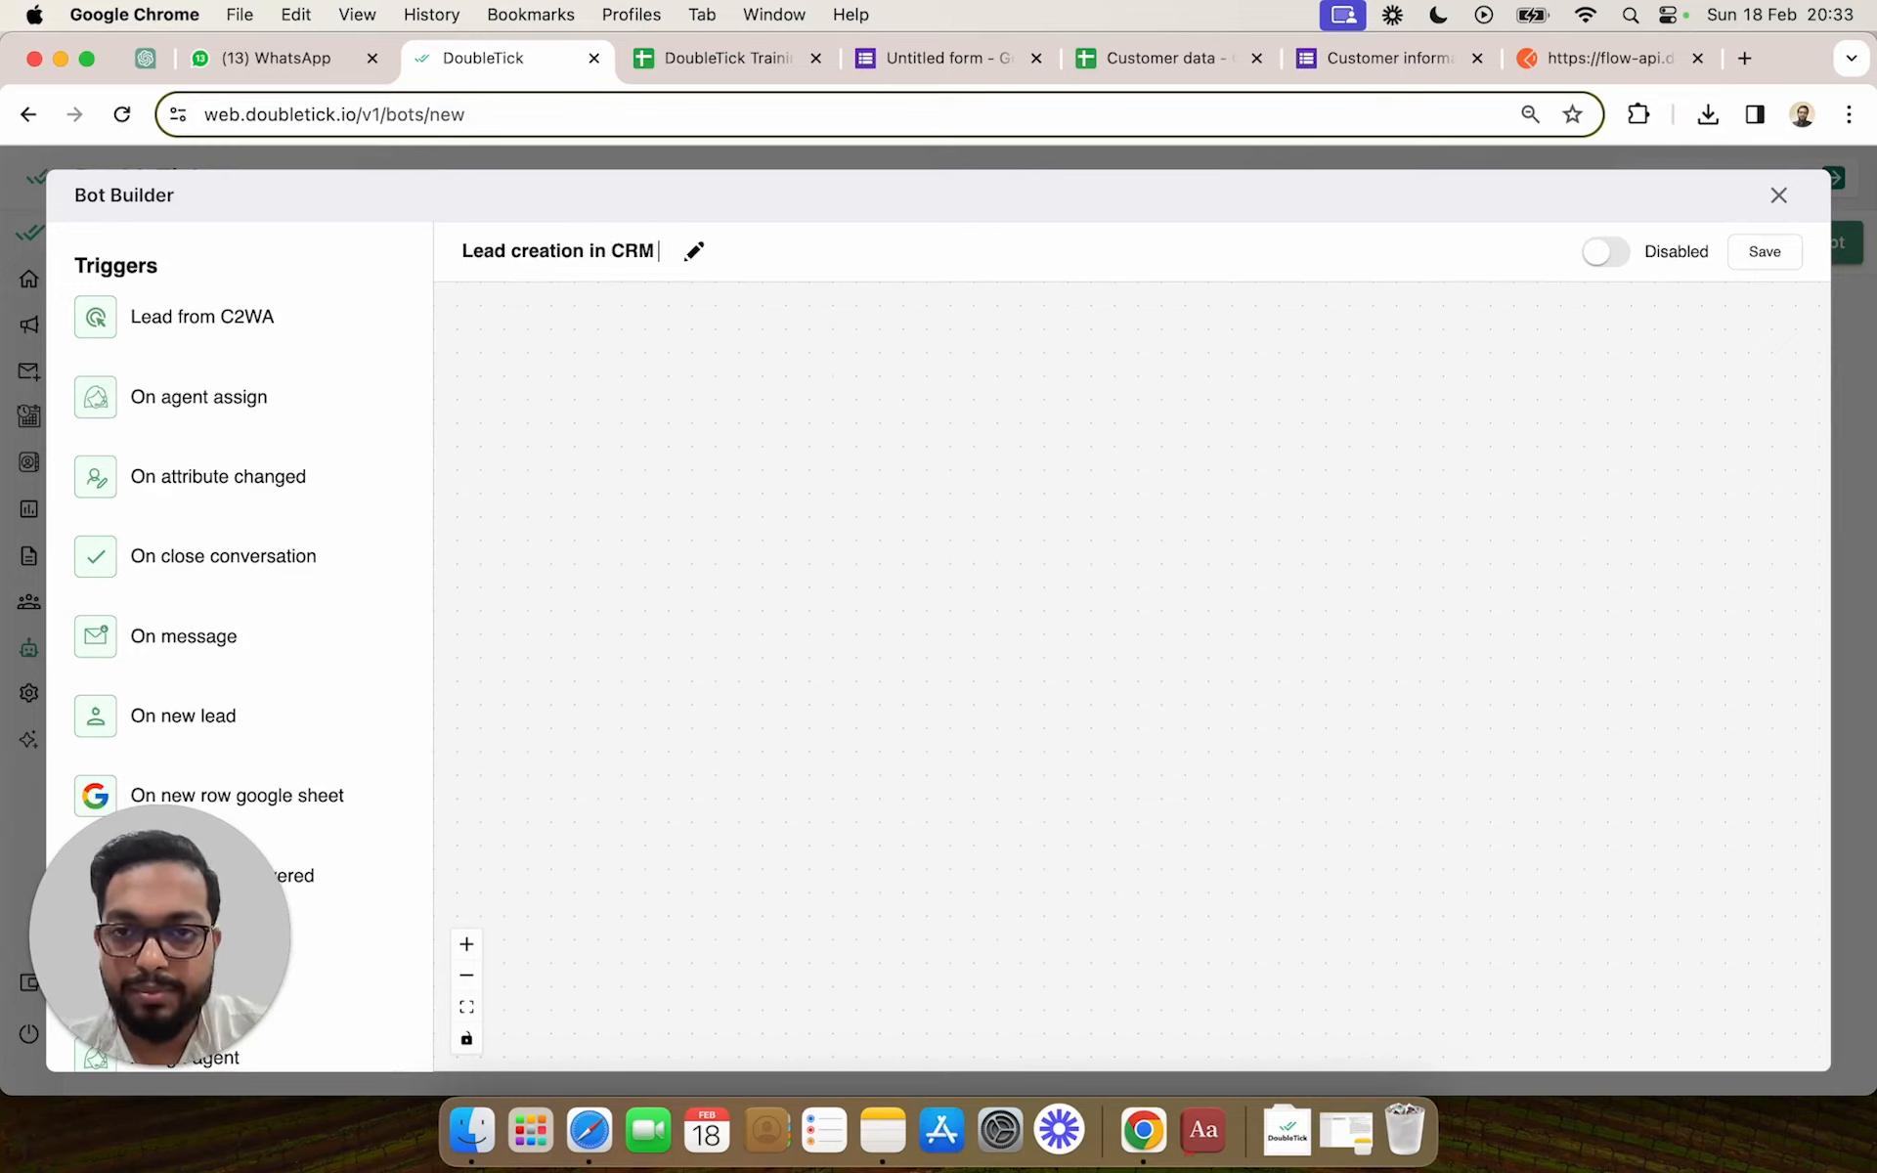
text( on Intere)
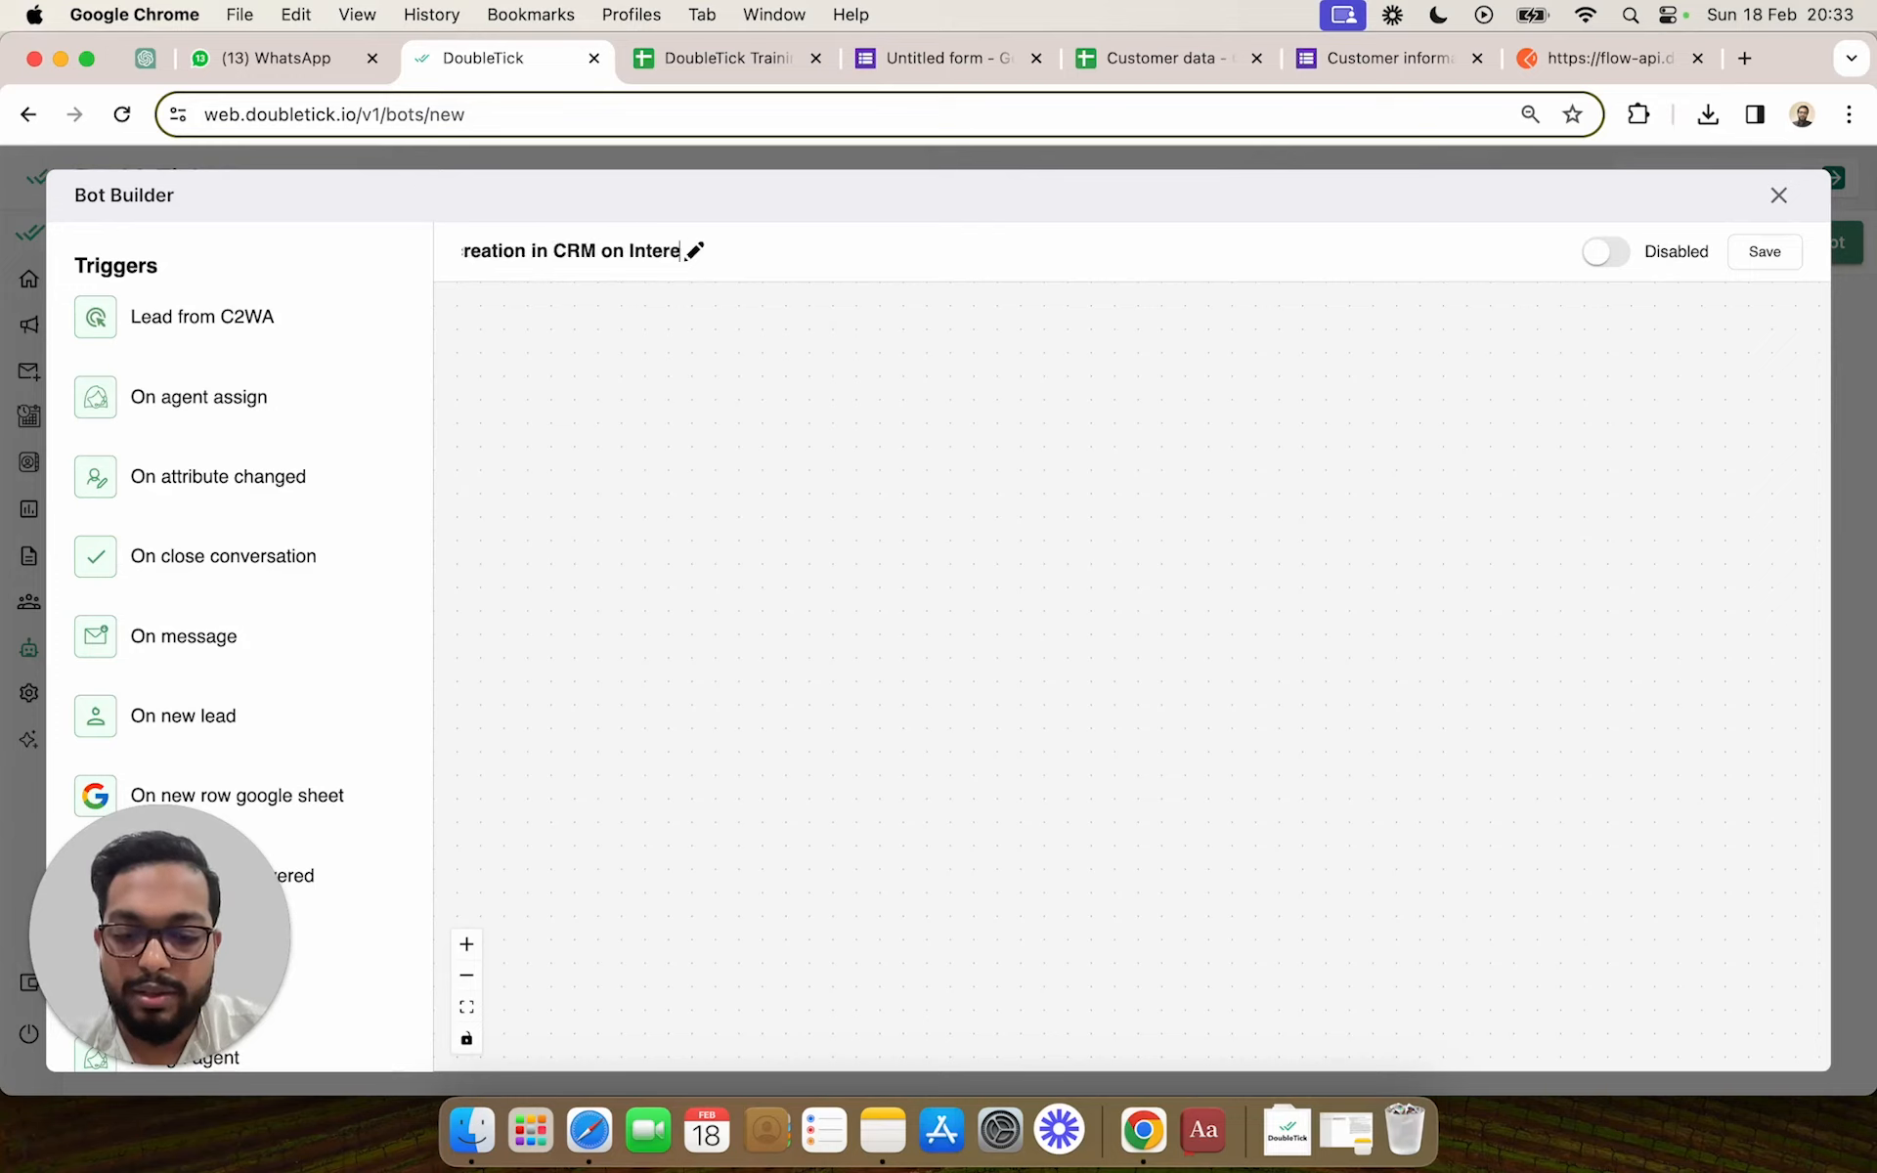
text(sted)
key(Return)
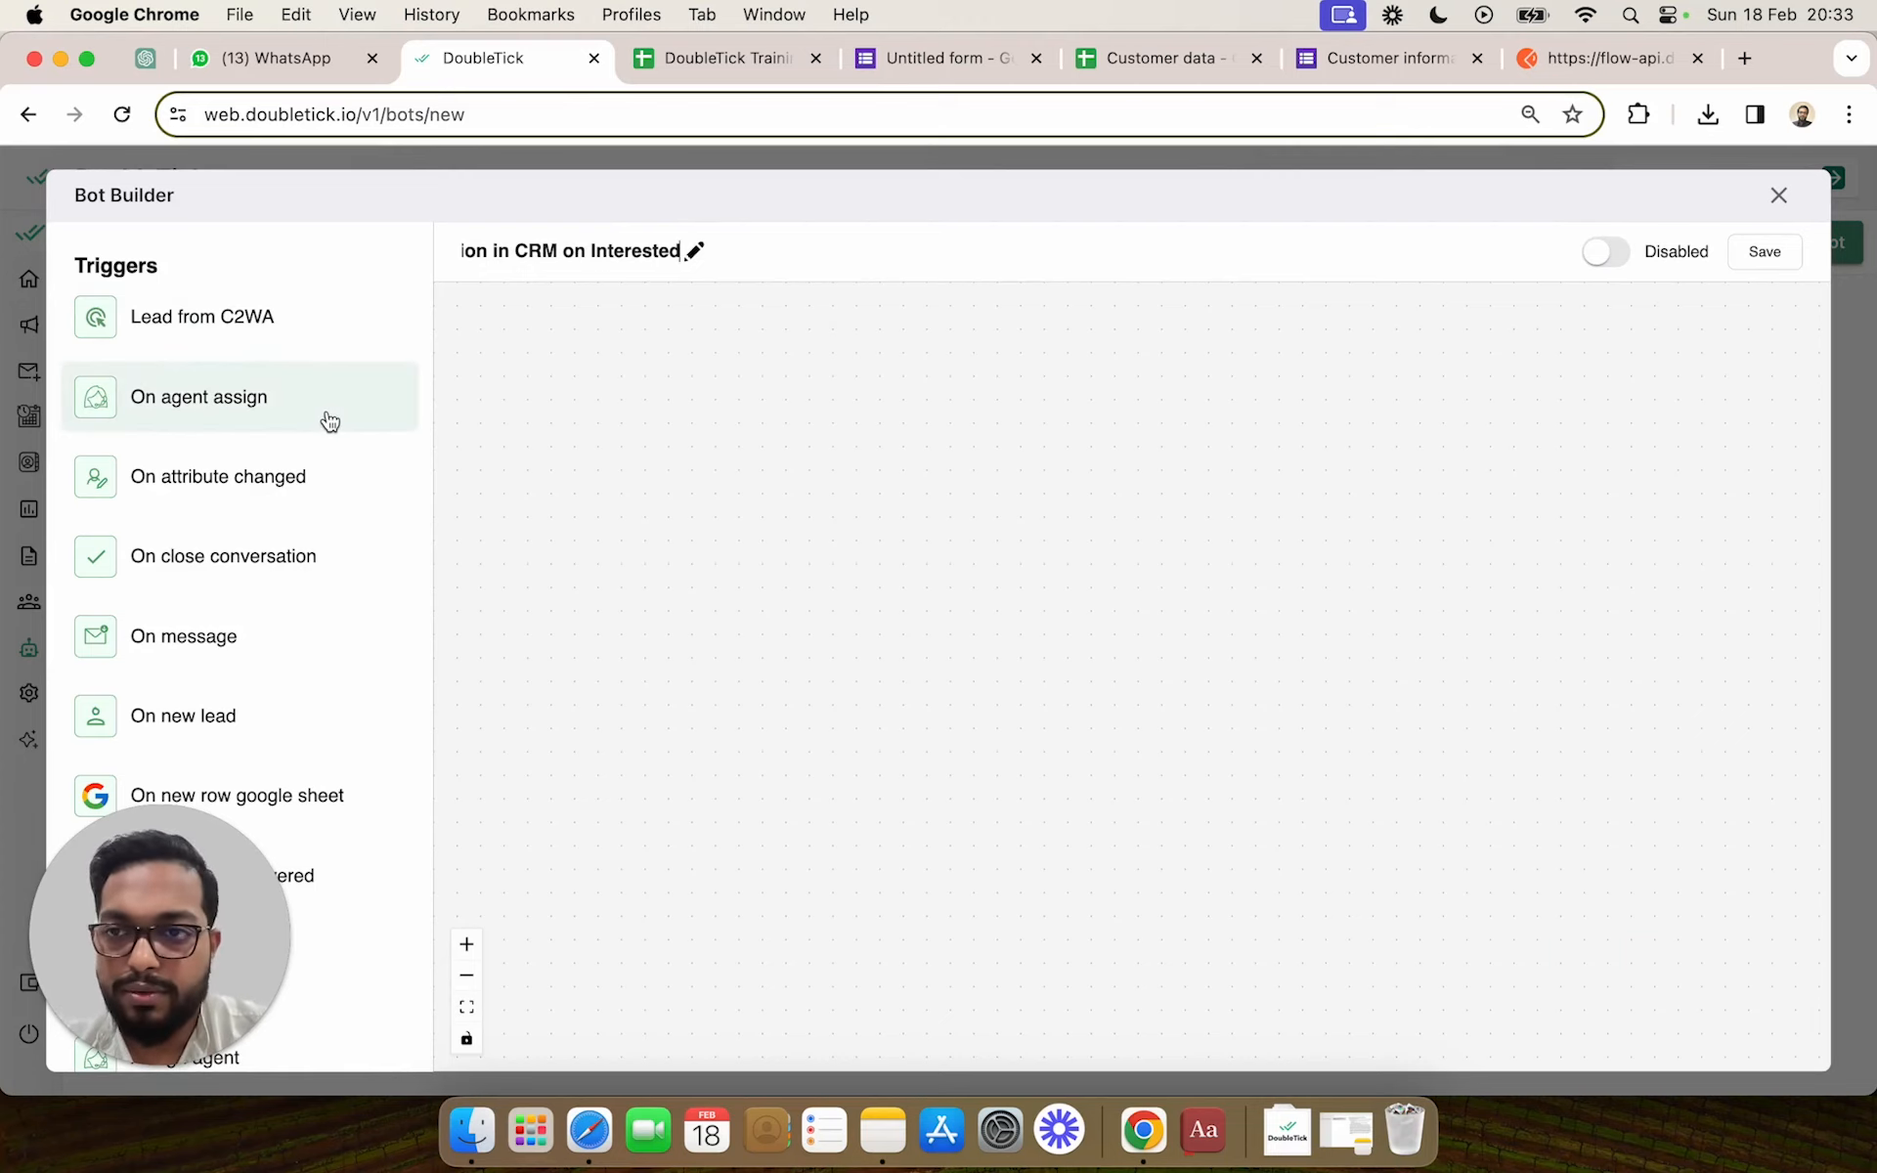
Add an On message trigger to the canvas as the starting point with the keyword "Interested"
scroll(296, 635, down, 2)
scroll(295, 634, down, 3)
scroll(293, 636, up, 5)
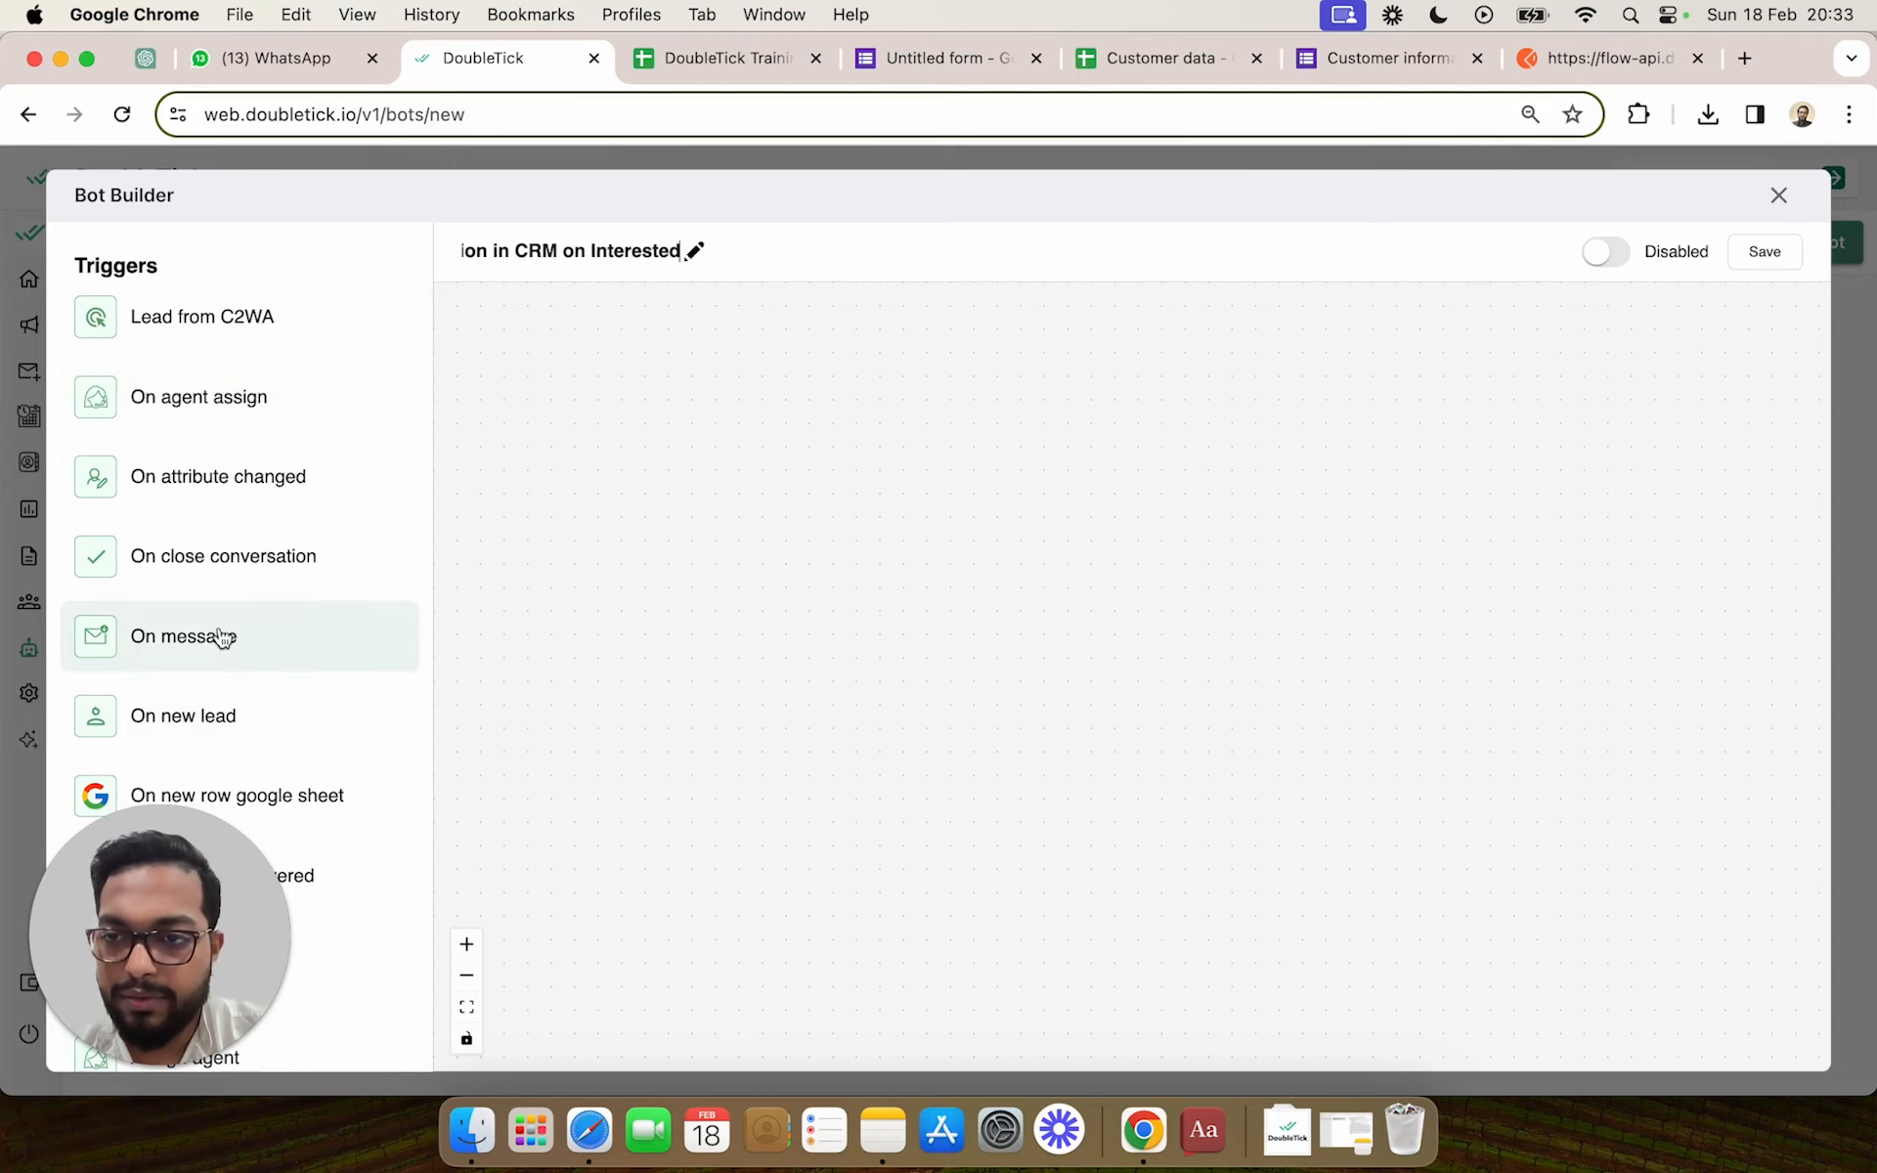
drag(180, 641, 714, 493)
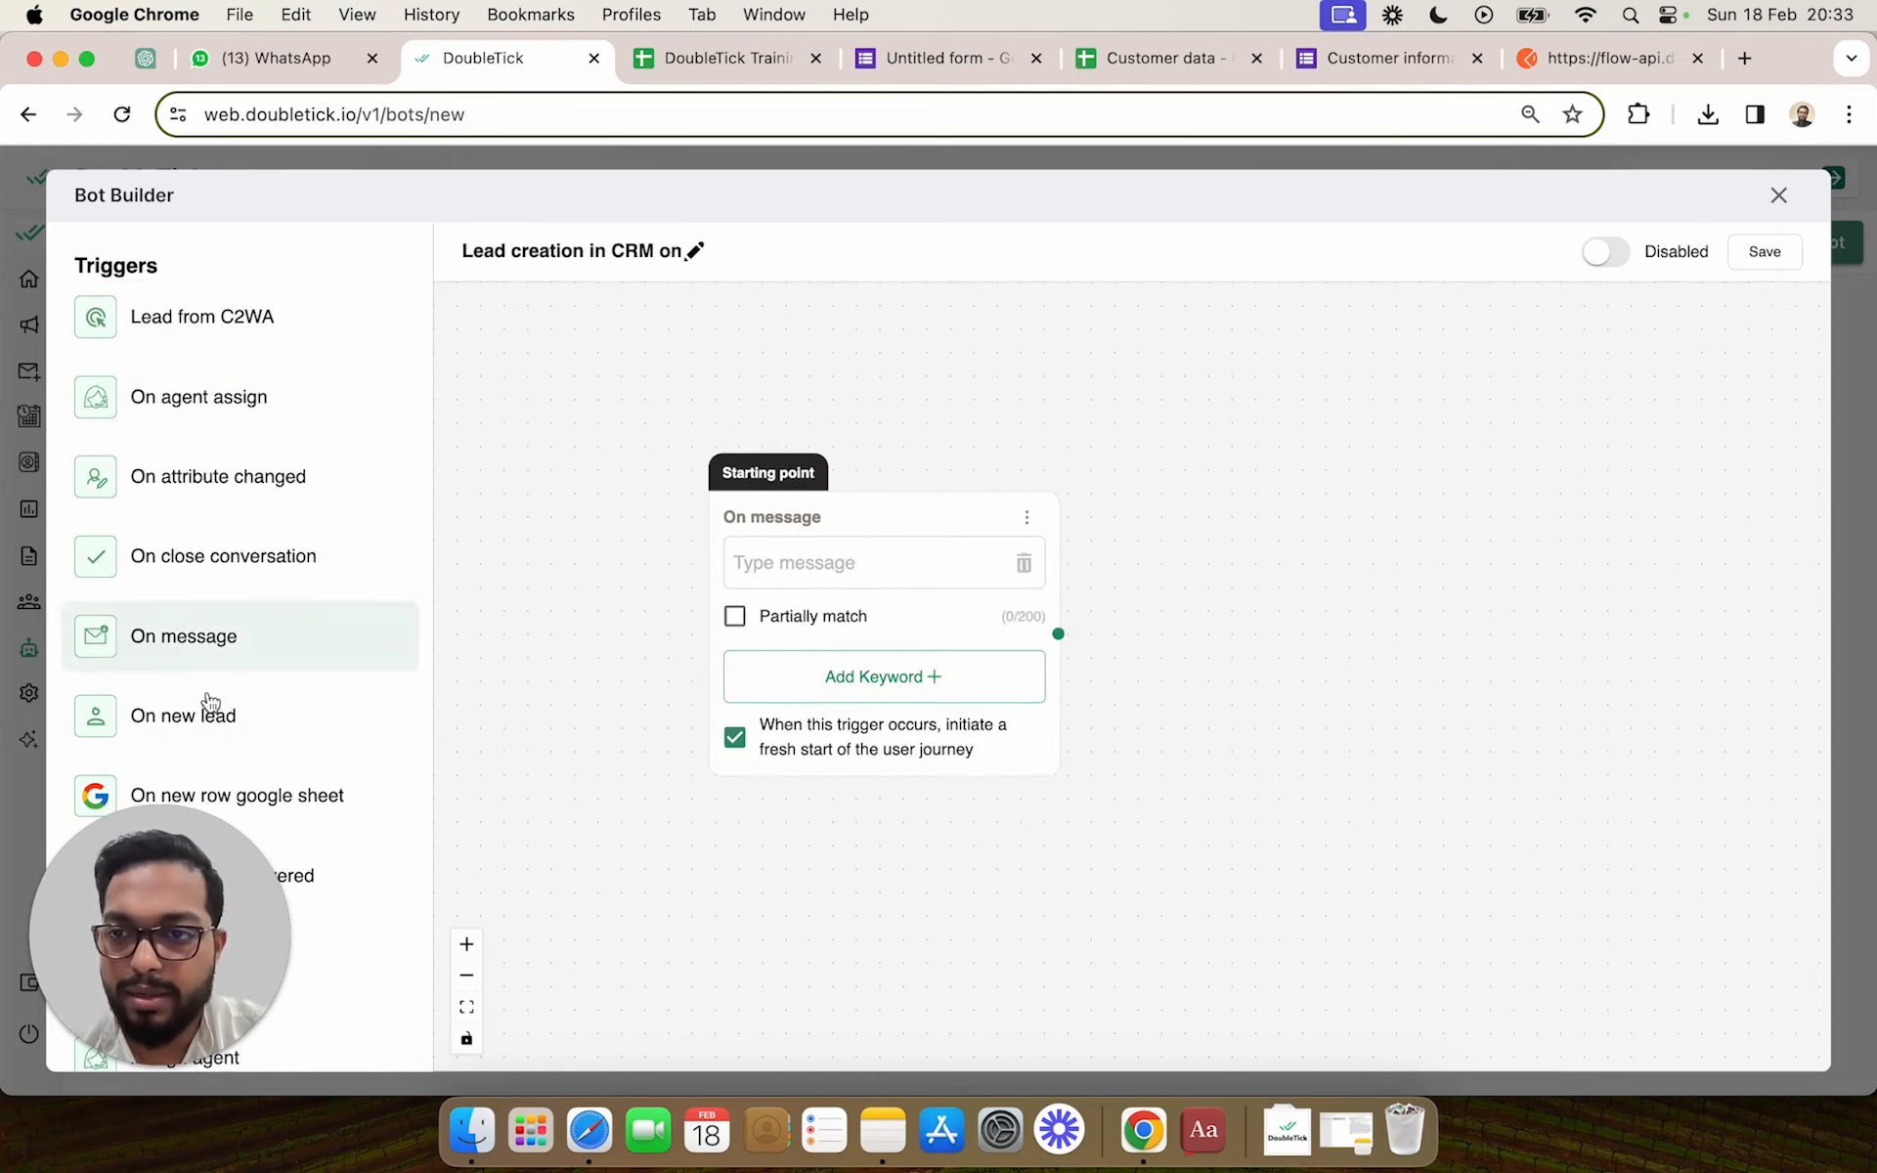
click(810, 543)
text(l)
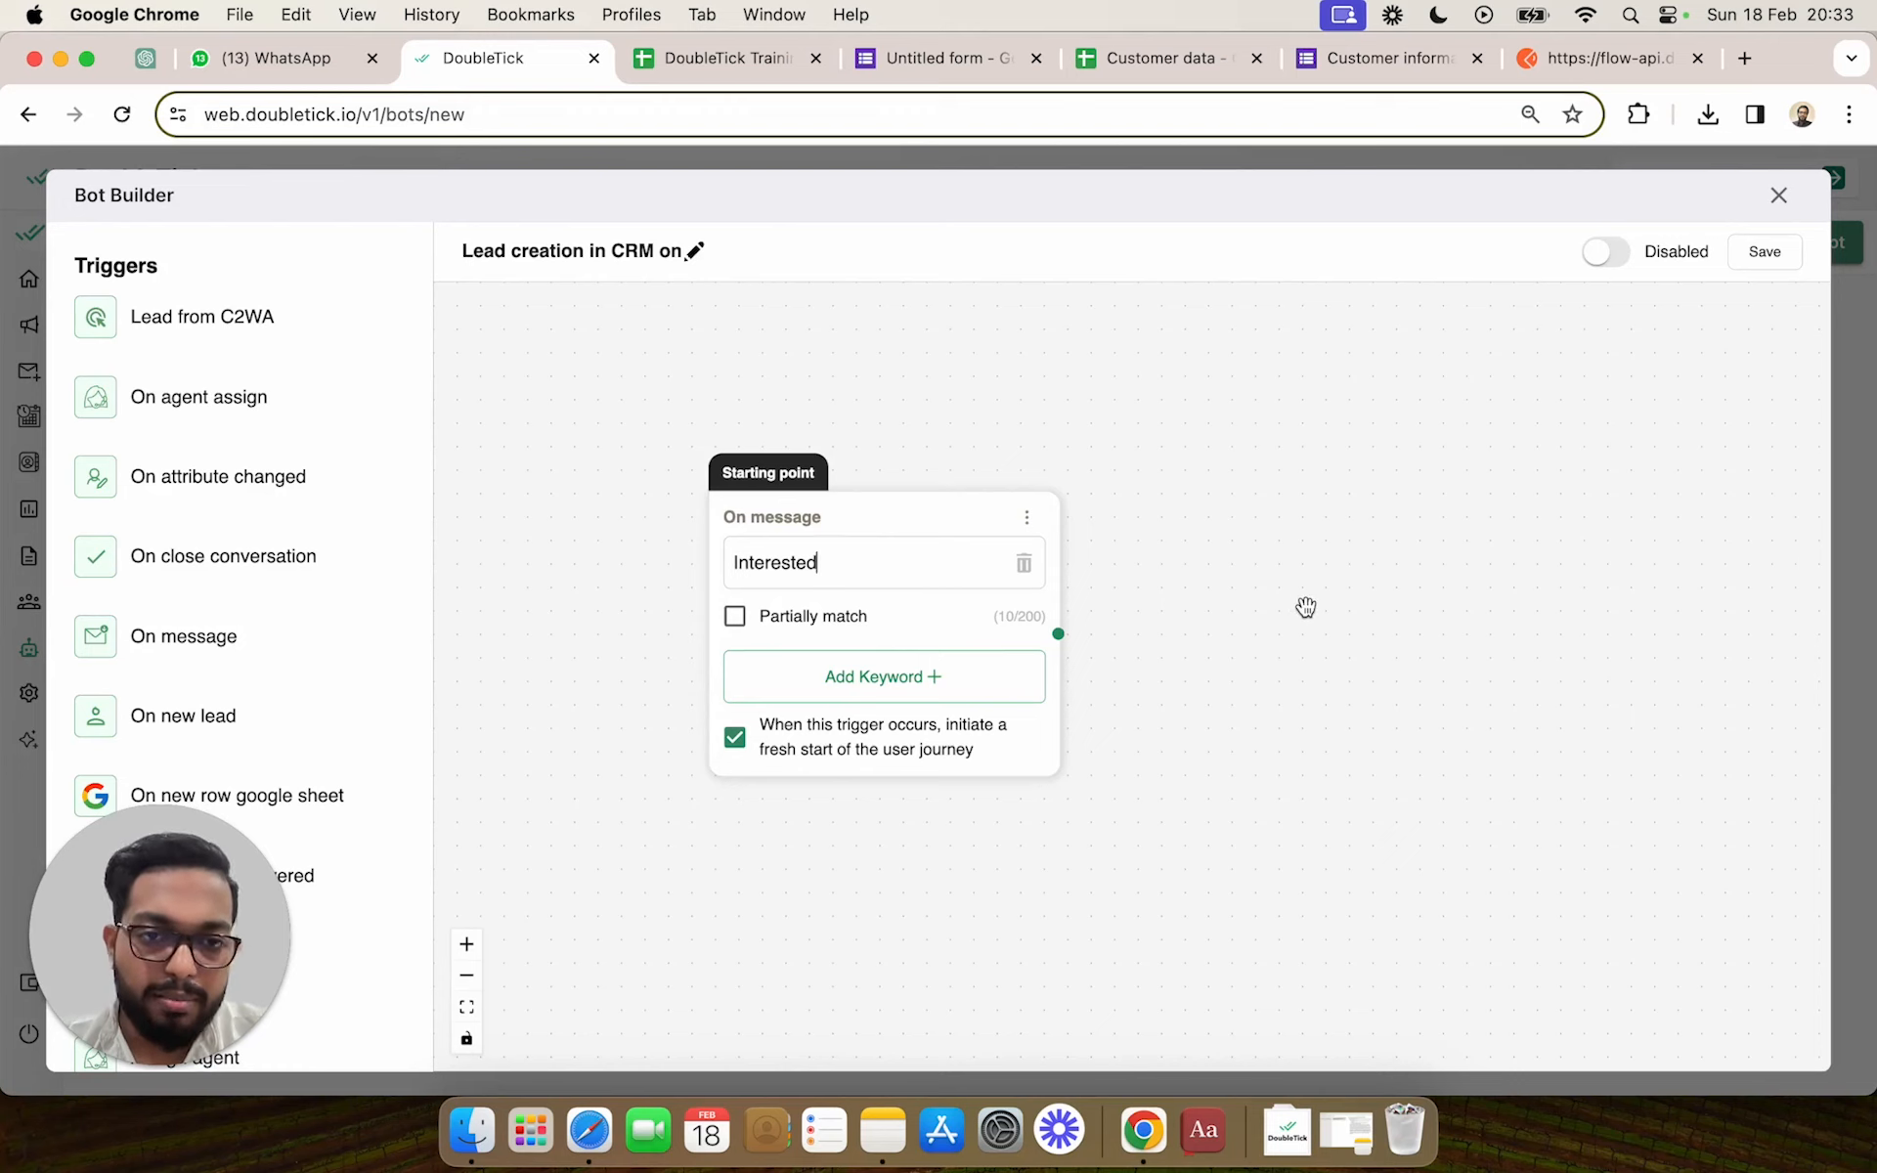
Add a Send interactive message action beside the On message trigger and connect the trigger to it
drag(1357, 621, 1210, 523)
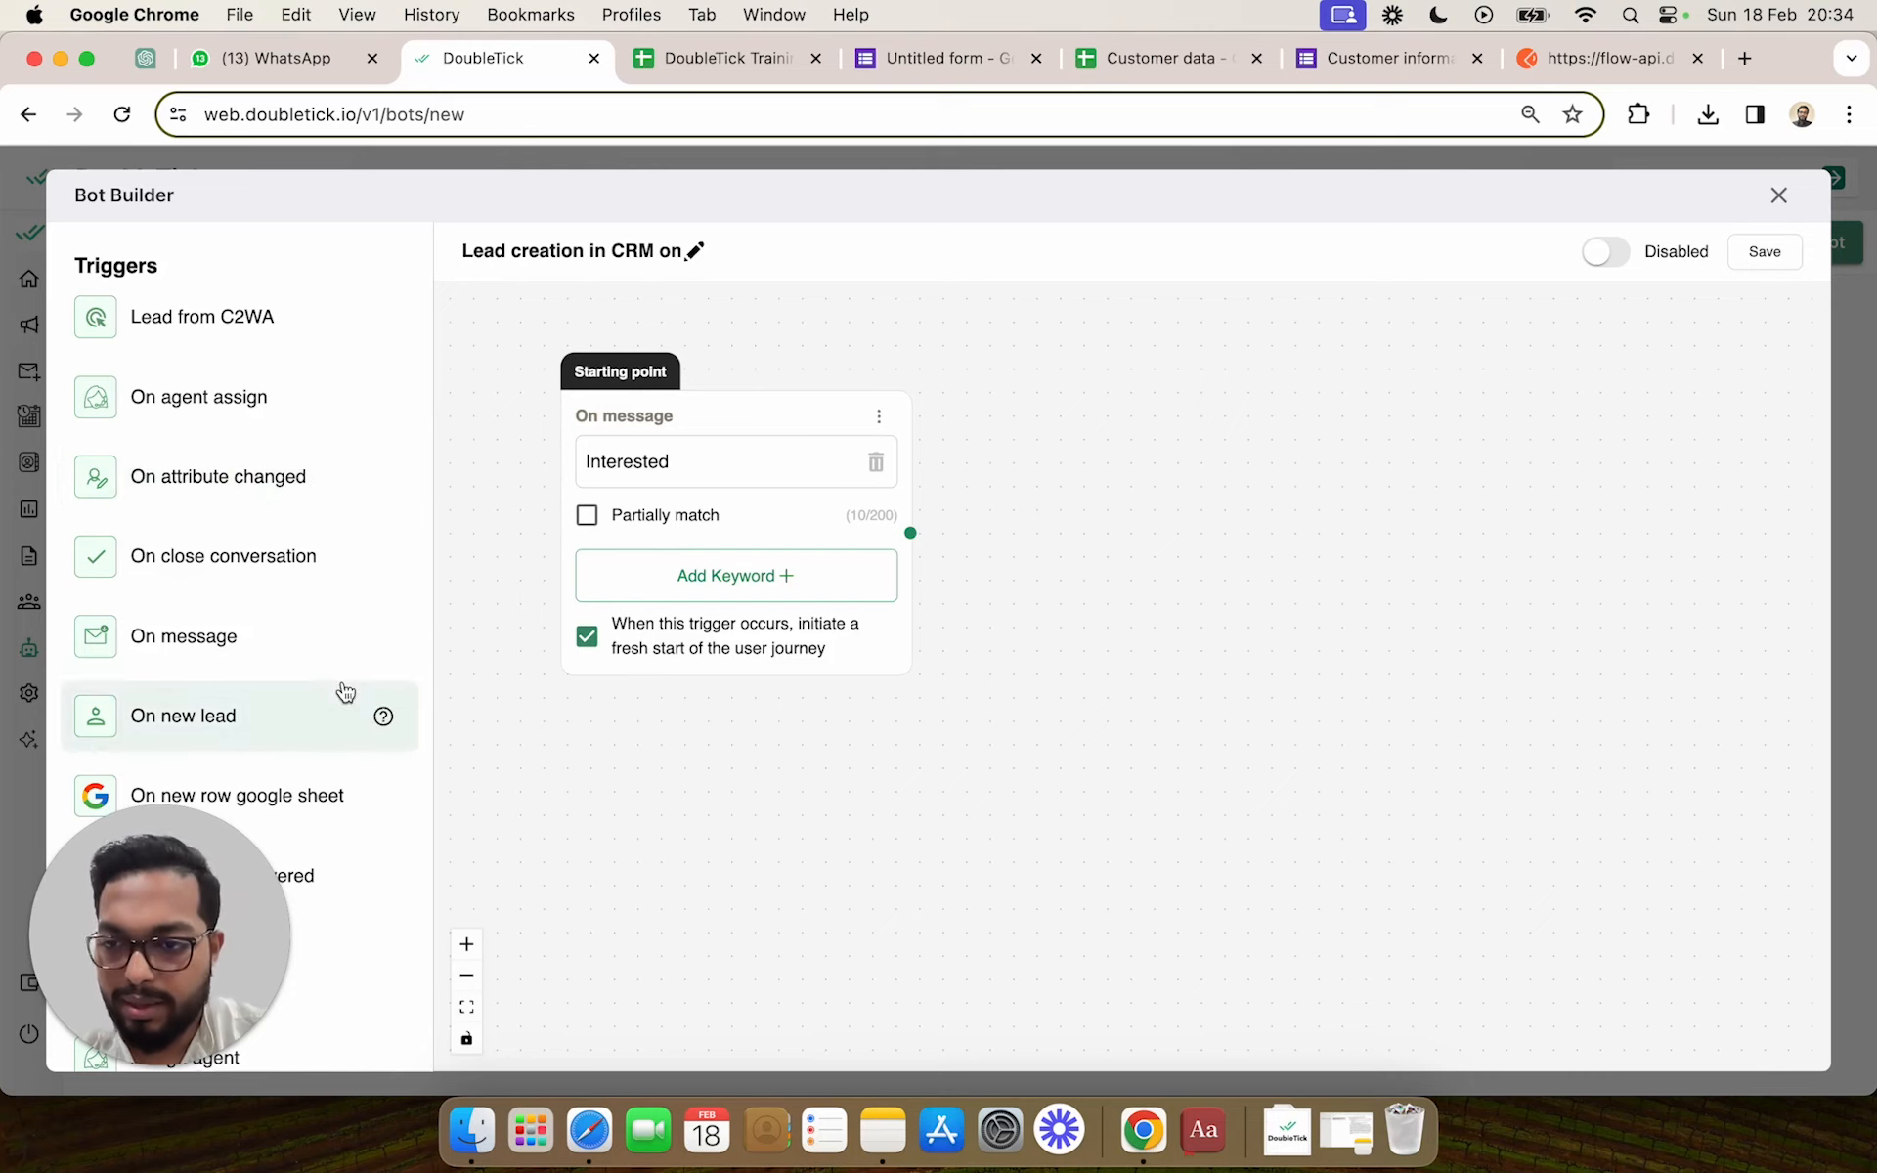
scroll(345, 691, down, 3)
scroll(345, 691, down, 8)
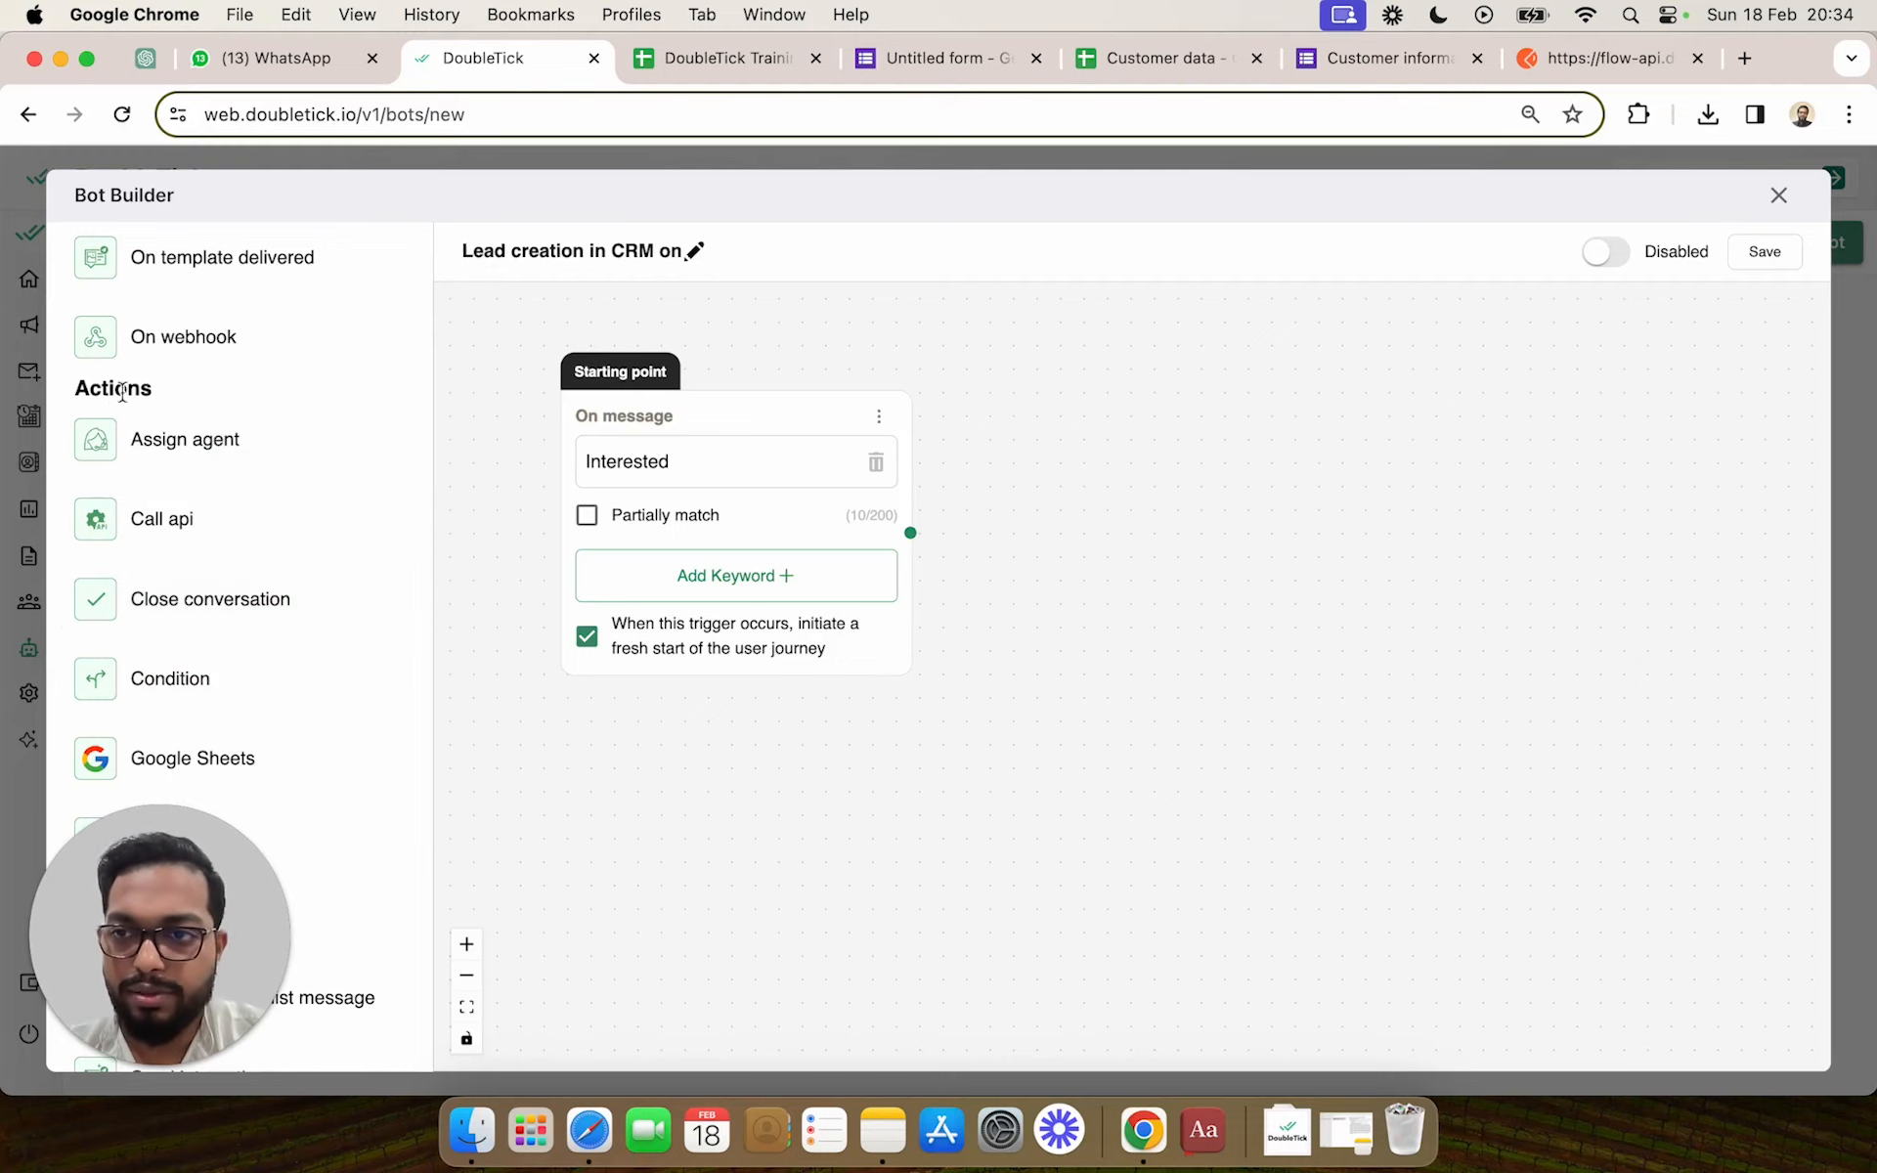
scroll(313, 665, down, 2)
scroll(318, 678, down, 4)
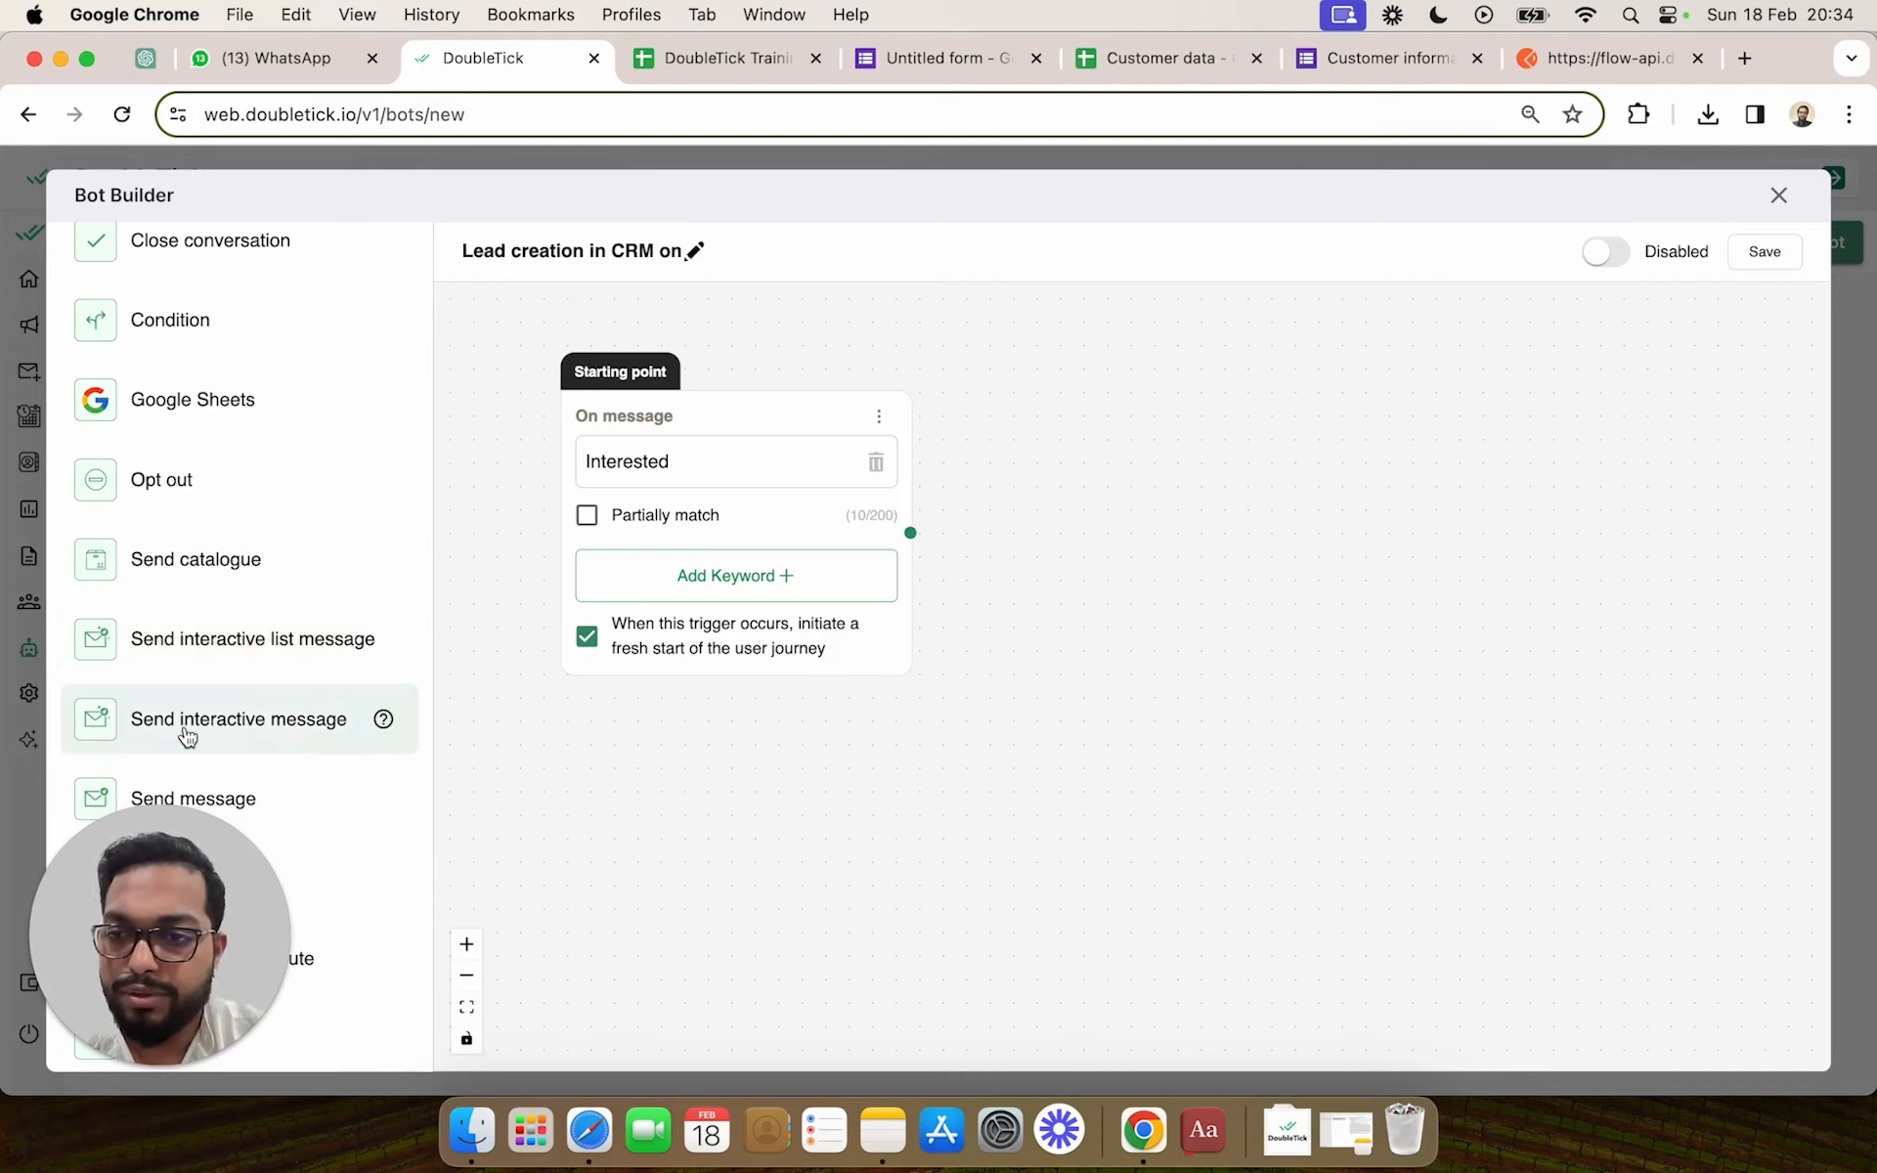
drag(166, 733, 1056, 419)
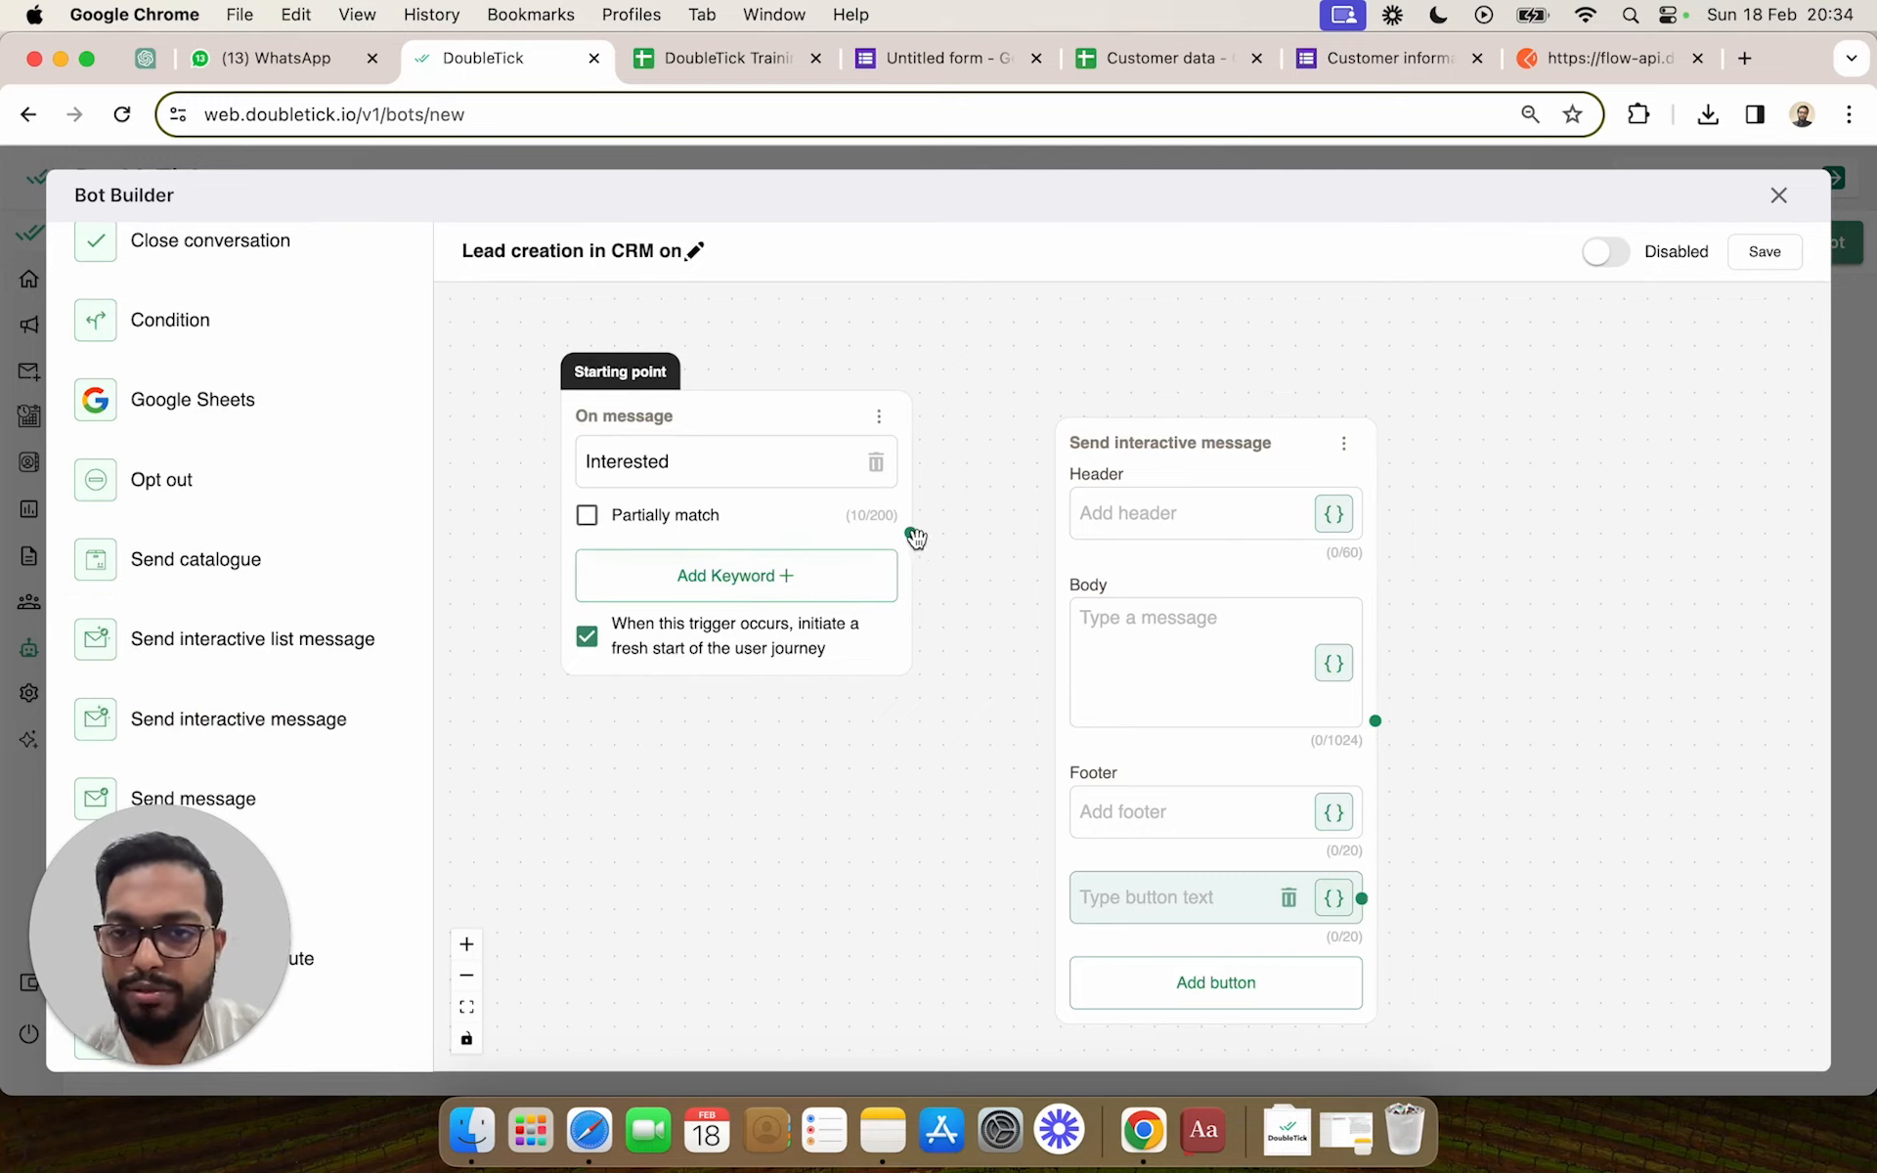
drag(912, 533, 1152, 629)
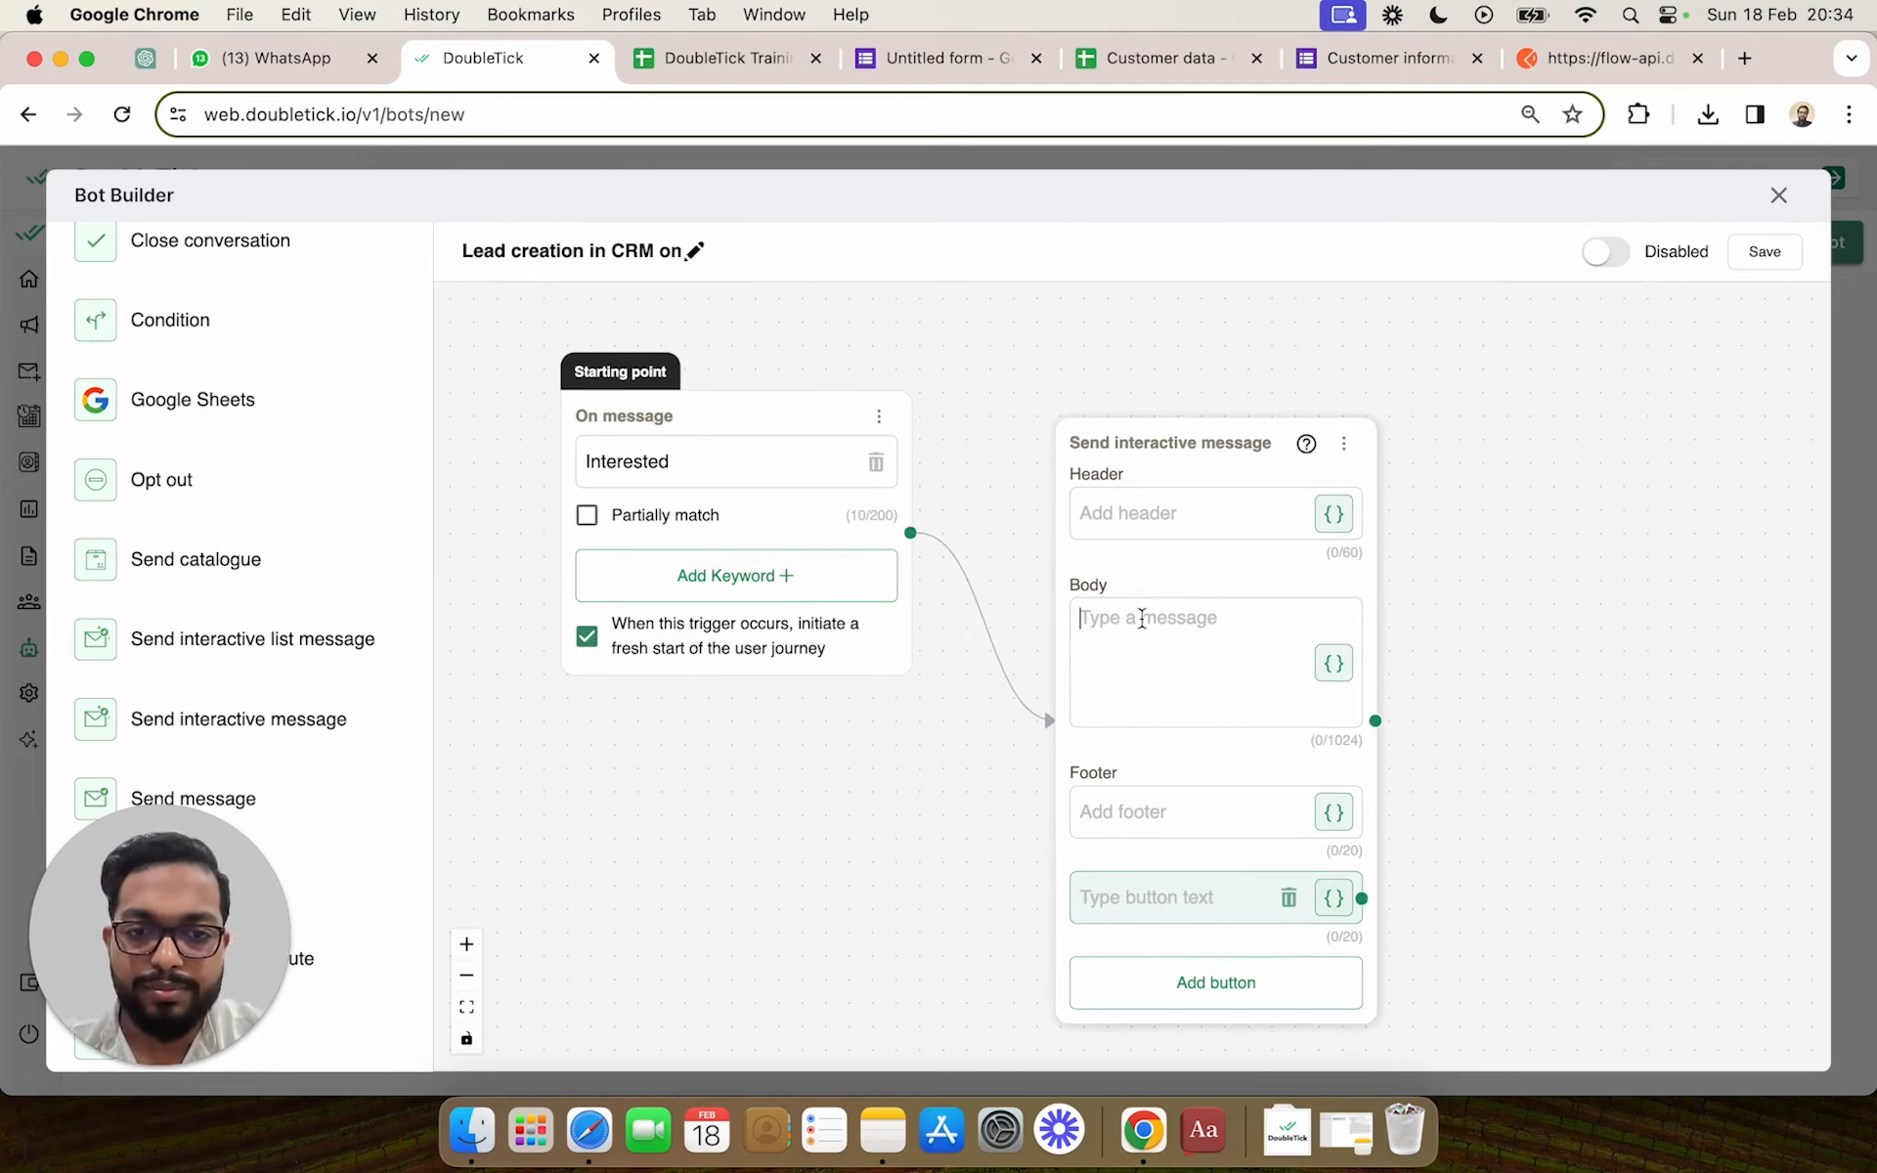
drag(1154, 450, 1095, 396)
Set the interactive message's body to "Please select the product you are interested to buy"
click(1097, 535)
click(1107, 577)
text(P)
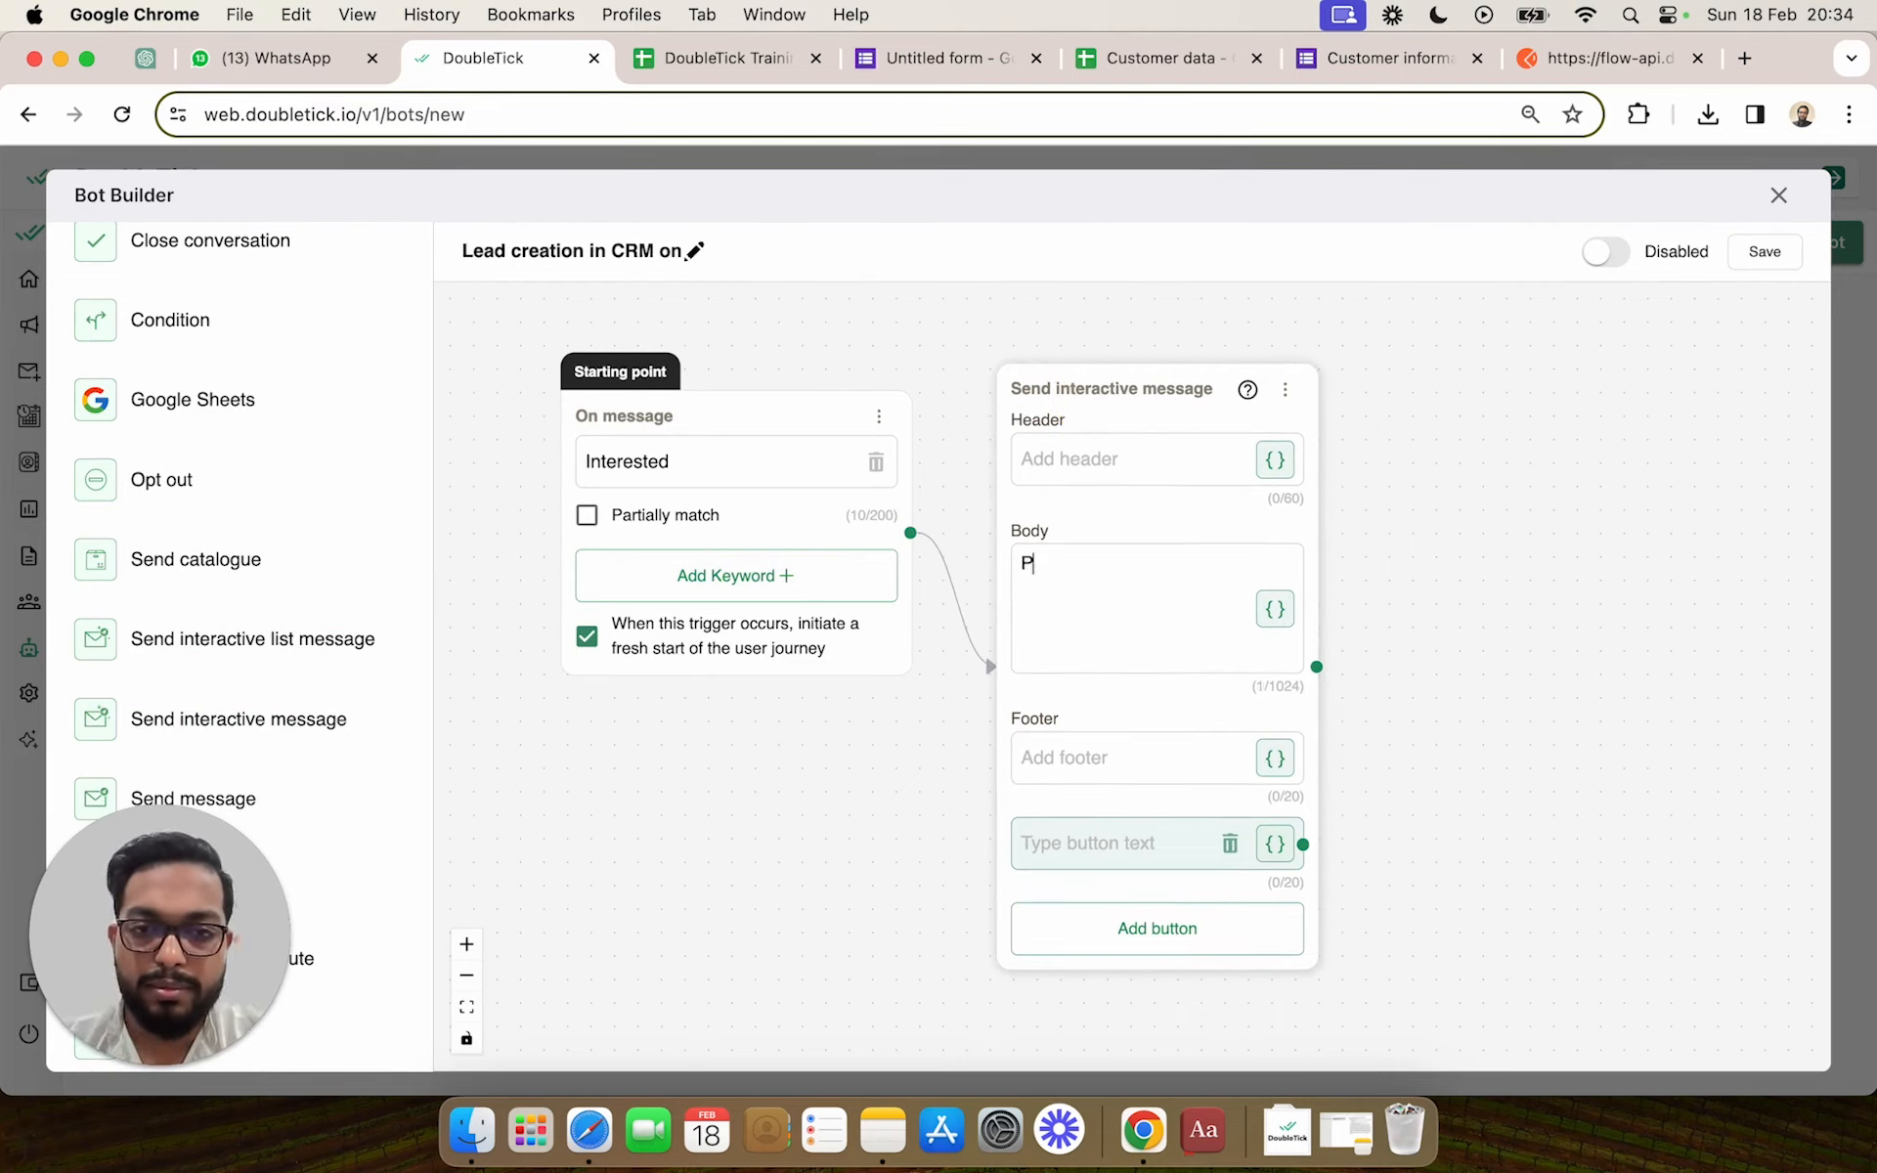
text(lease selec)
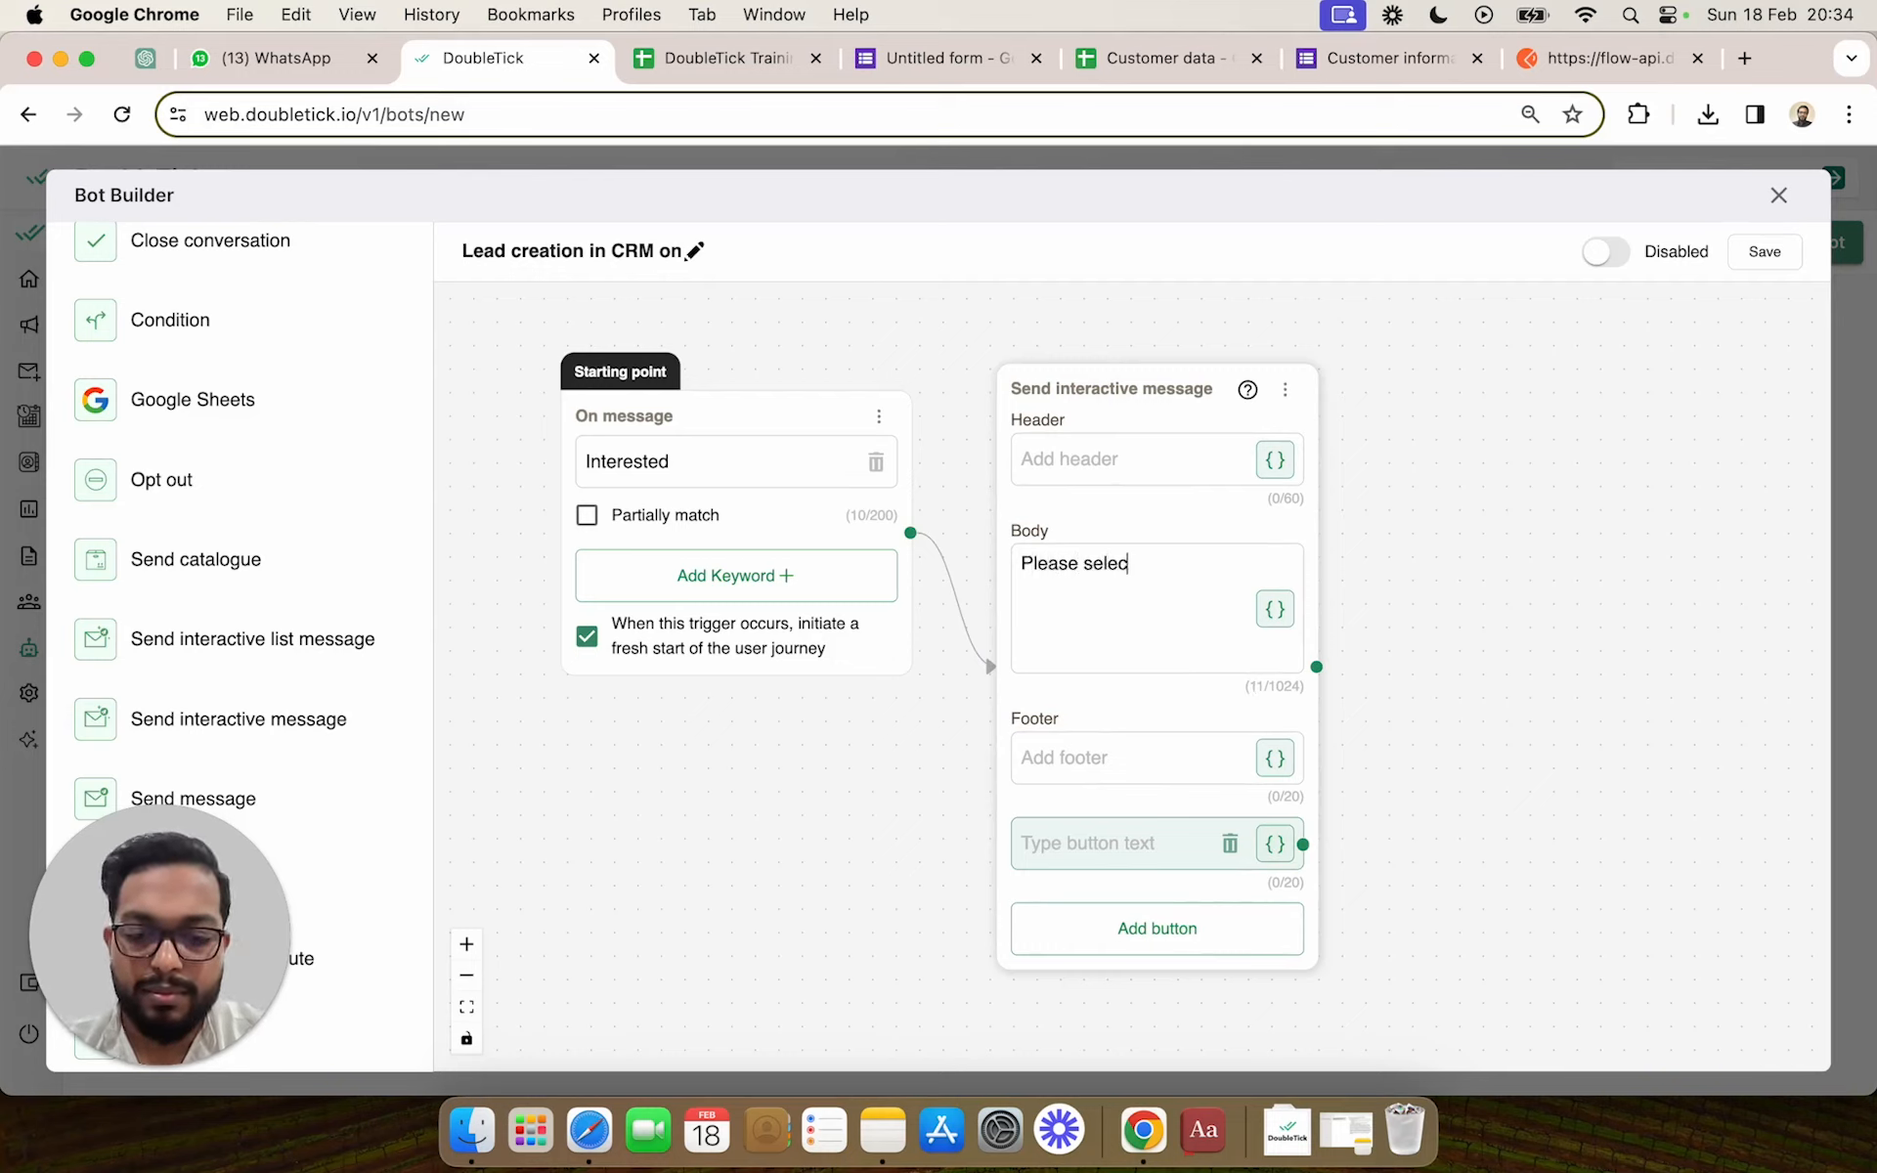
text(t your proi)
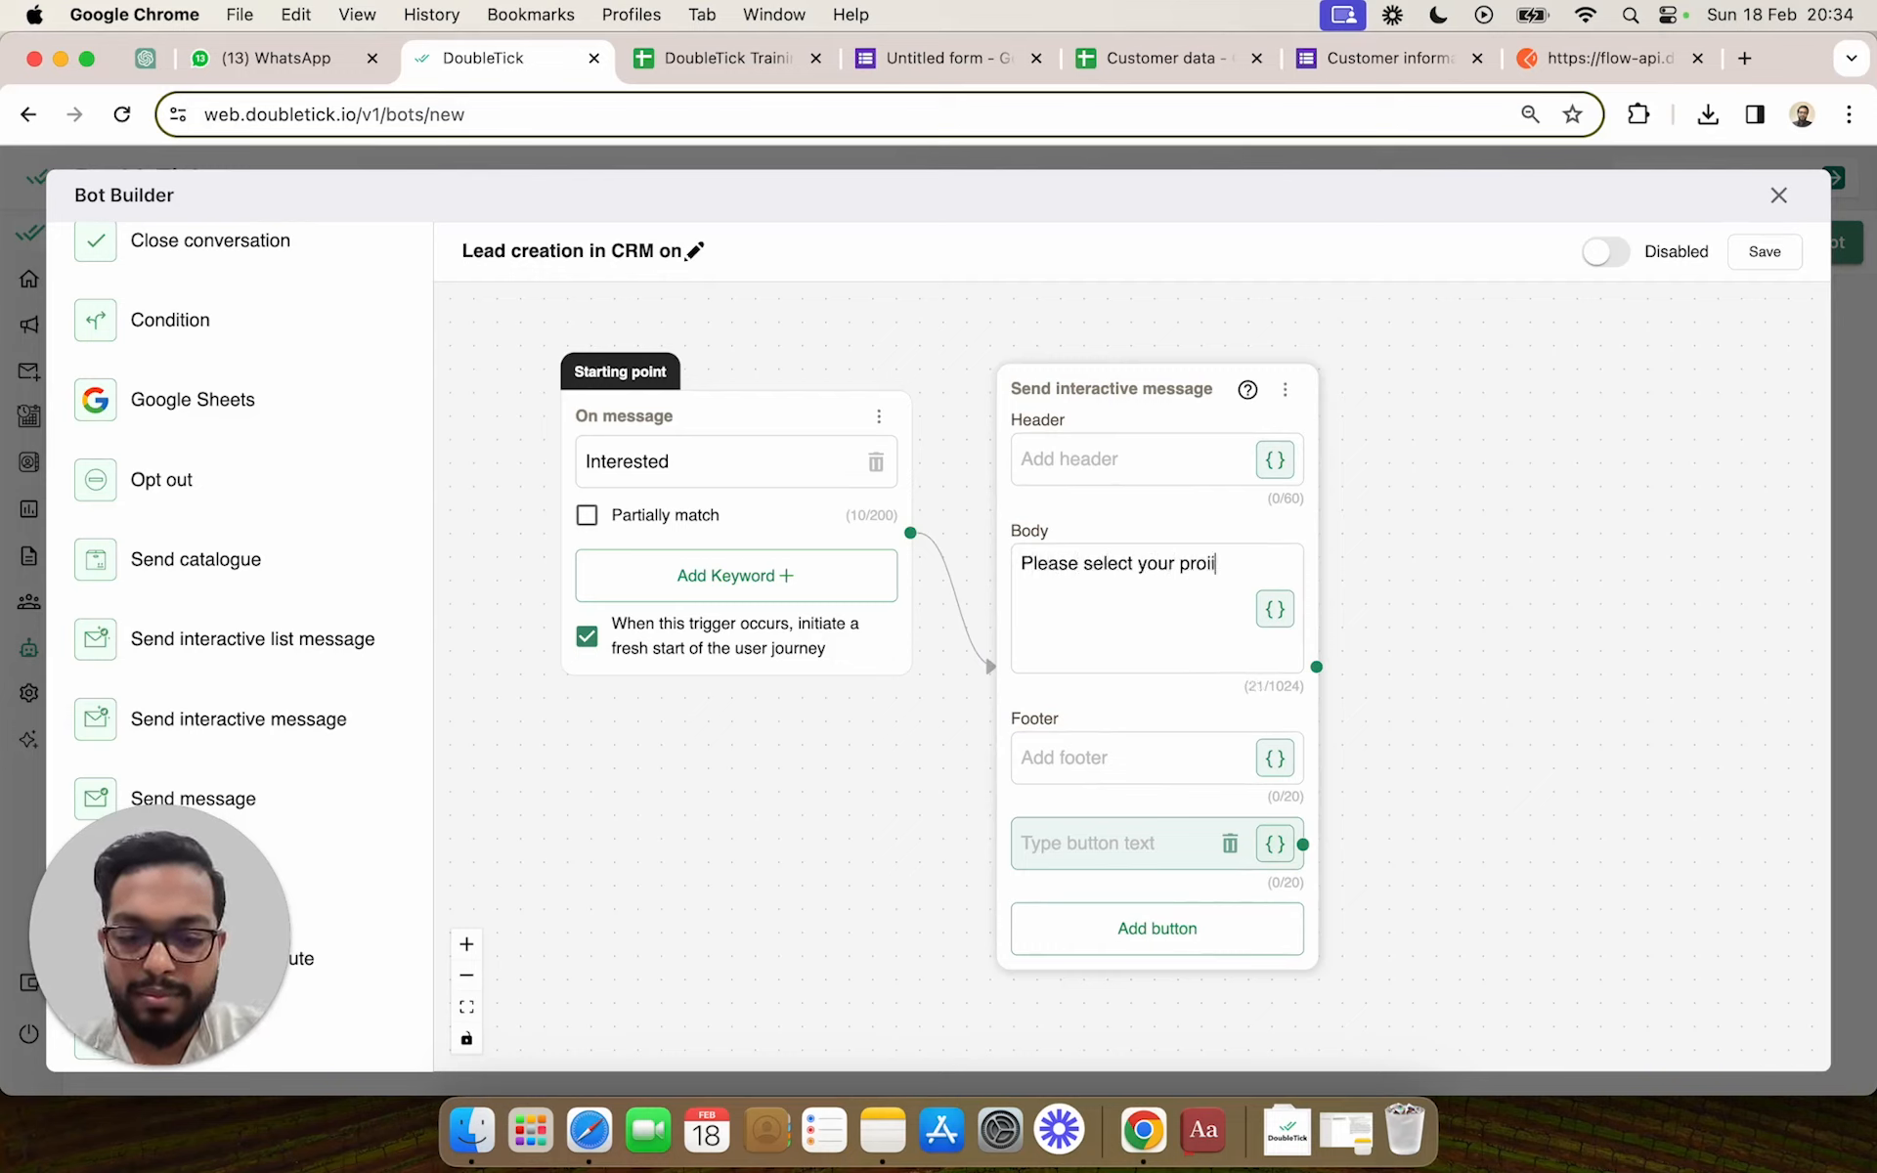
text(iduct)
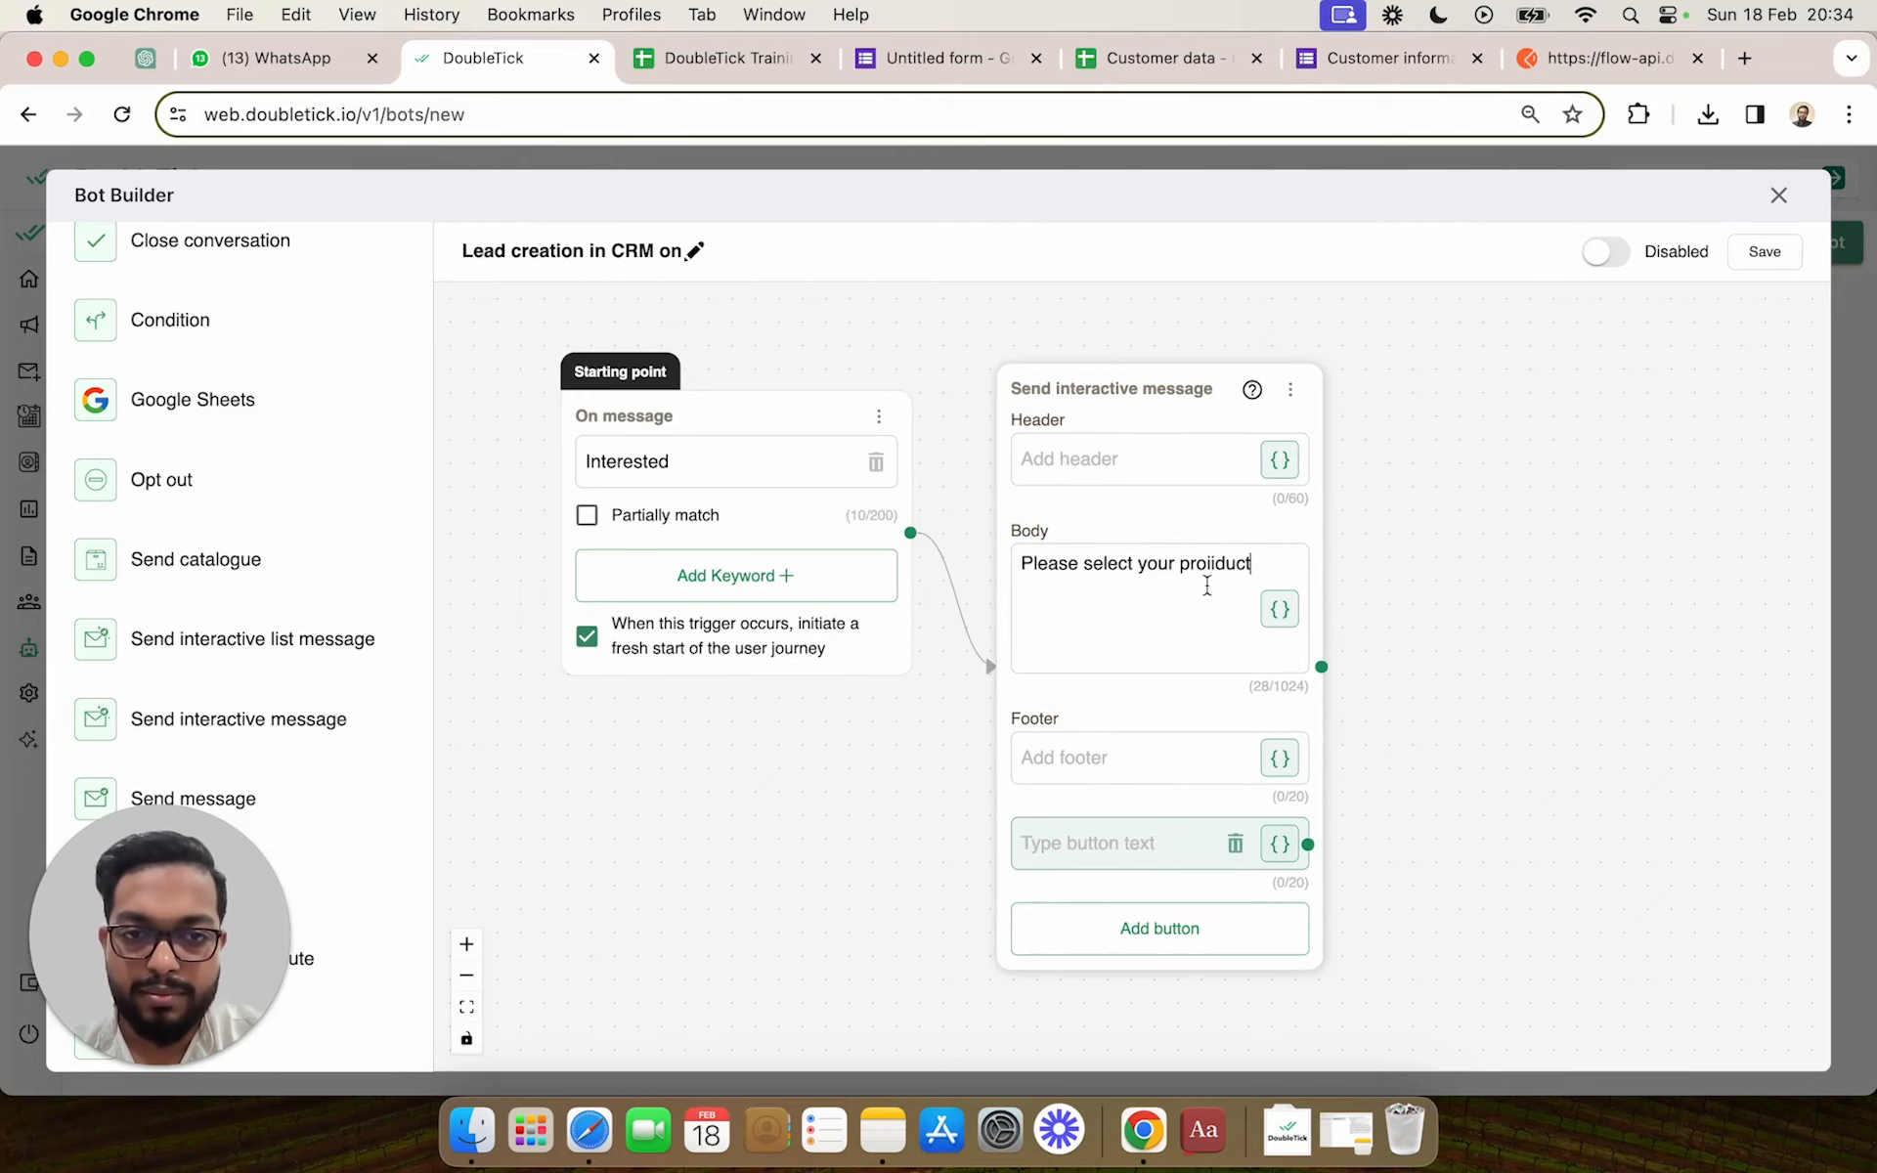
click(1217, 573)
key(BackSpace)
key(BackSpace)
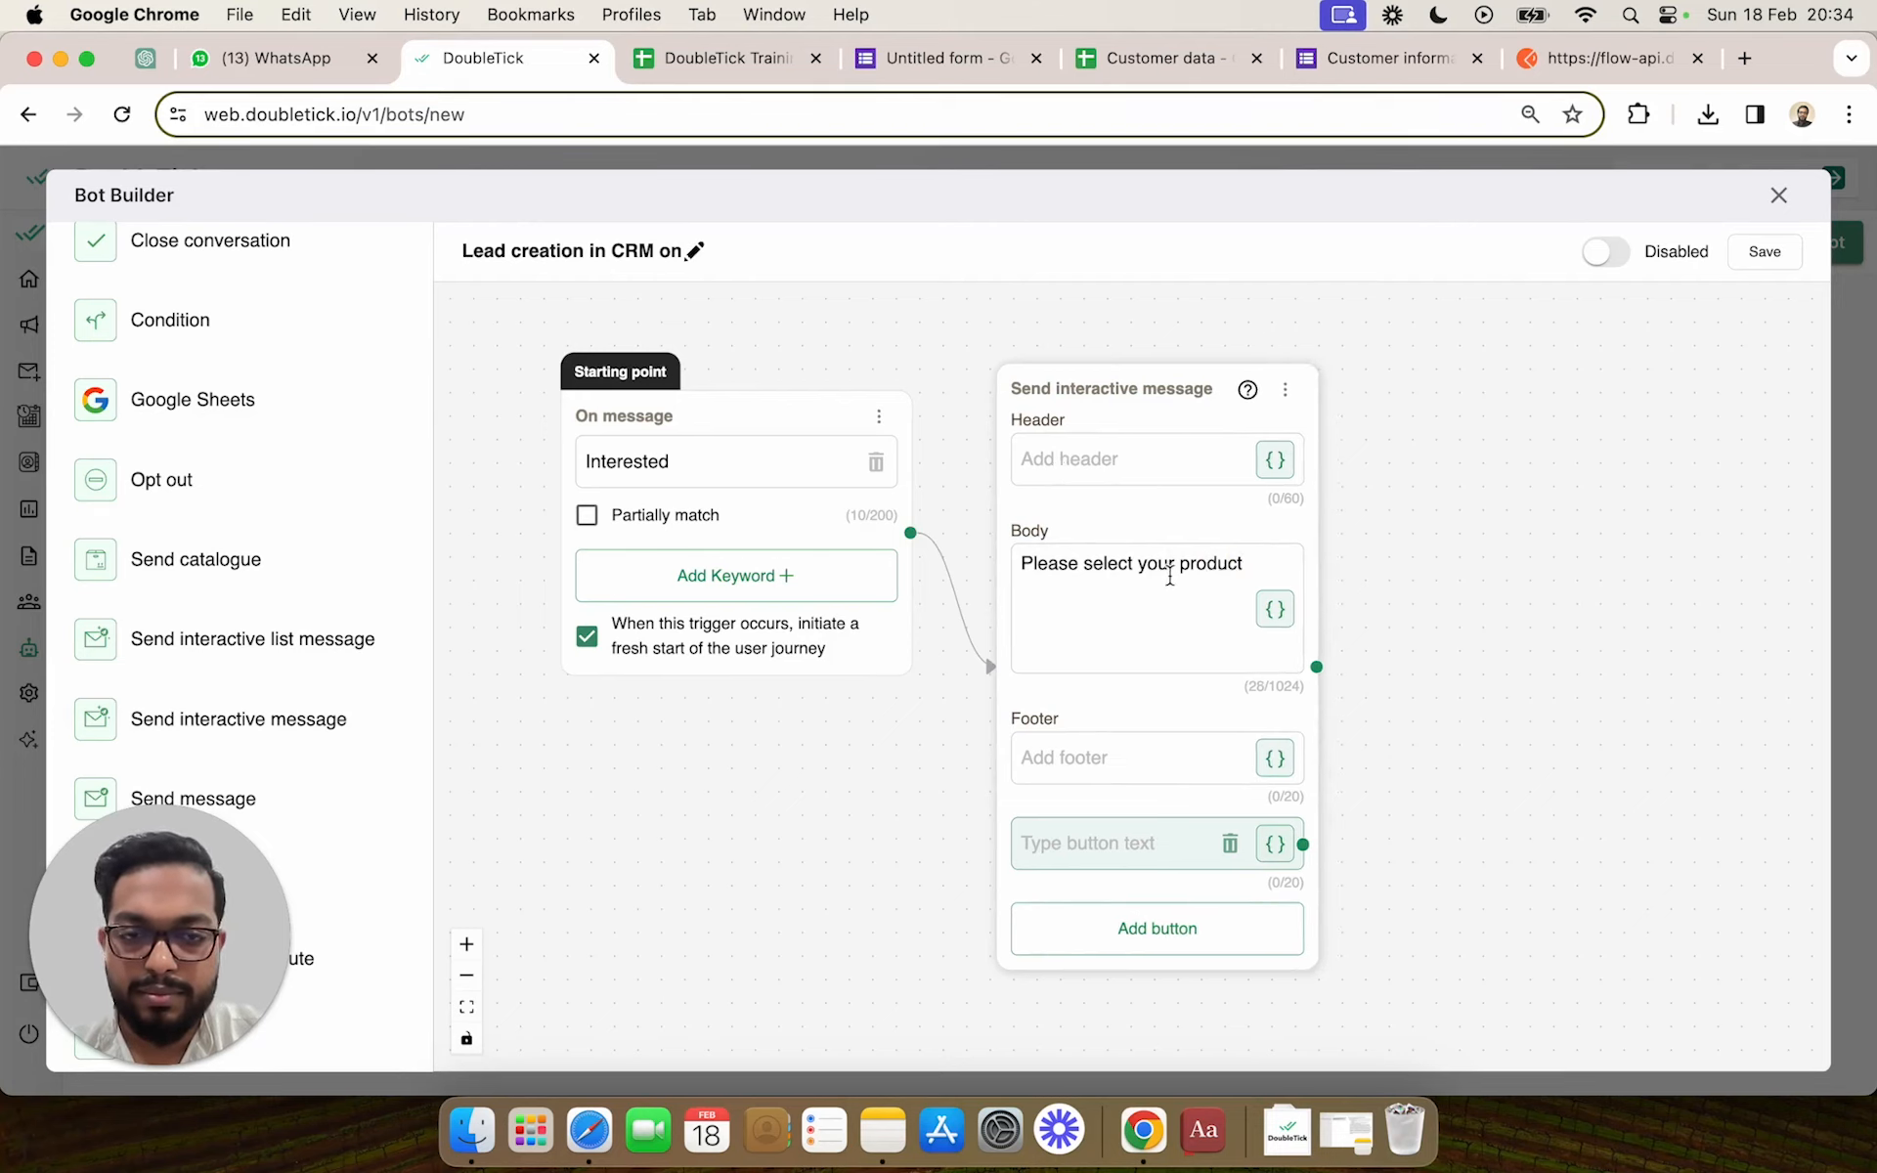
double_click(1156, 566)
text(the)
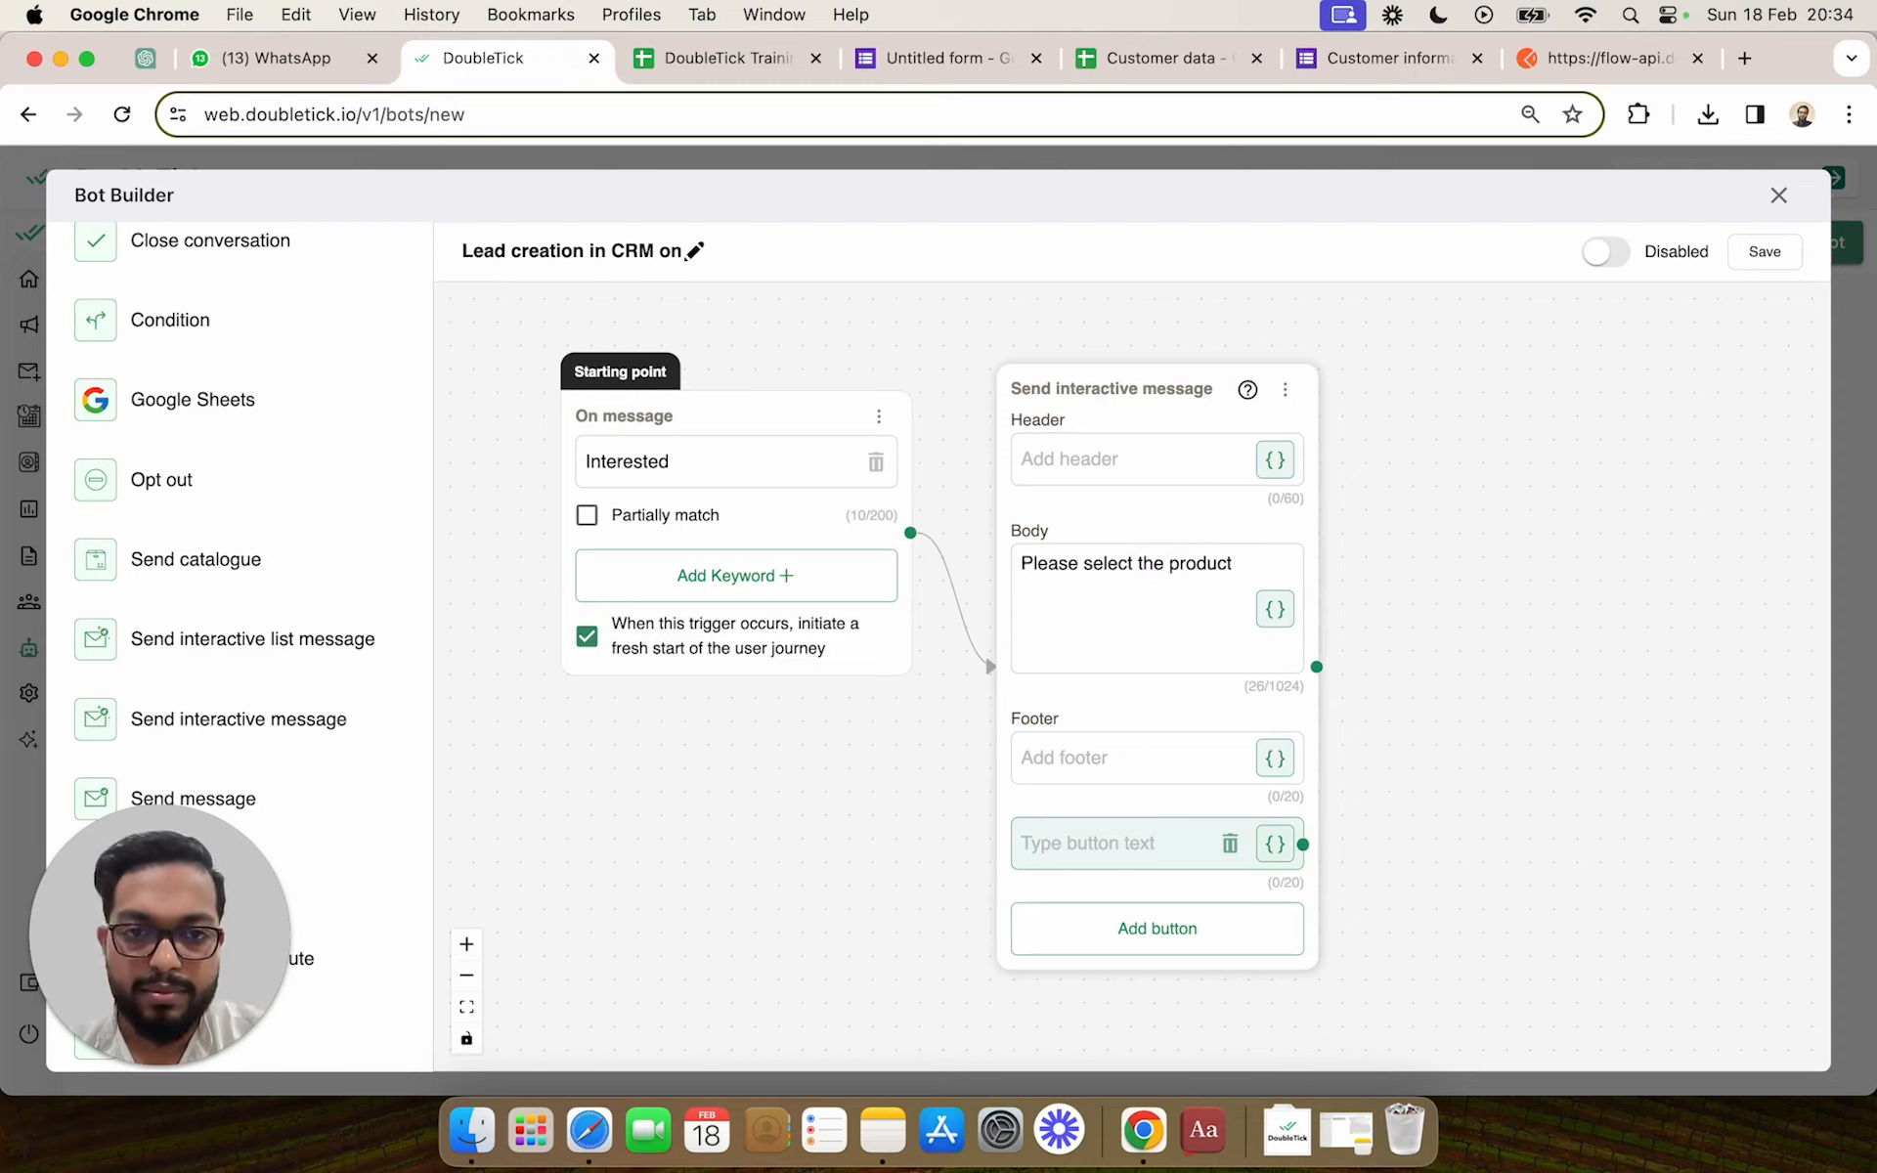
text( product you are inte)
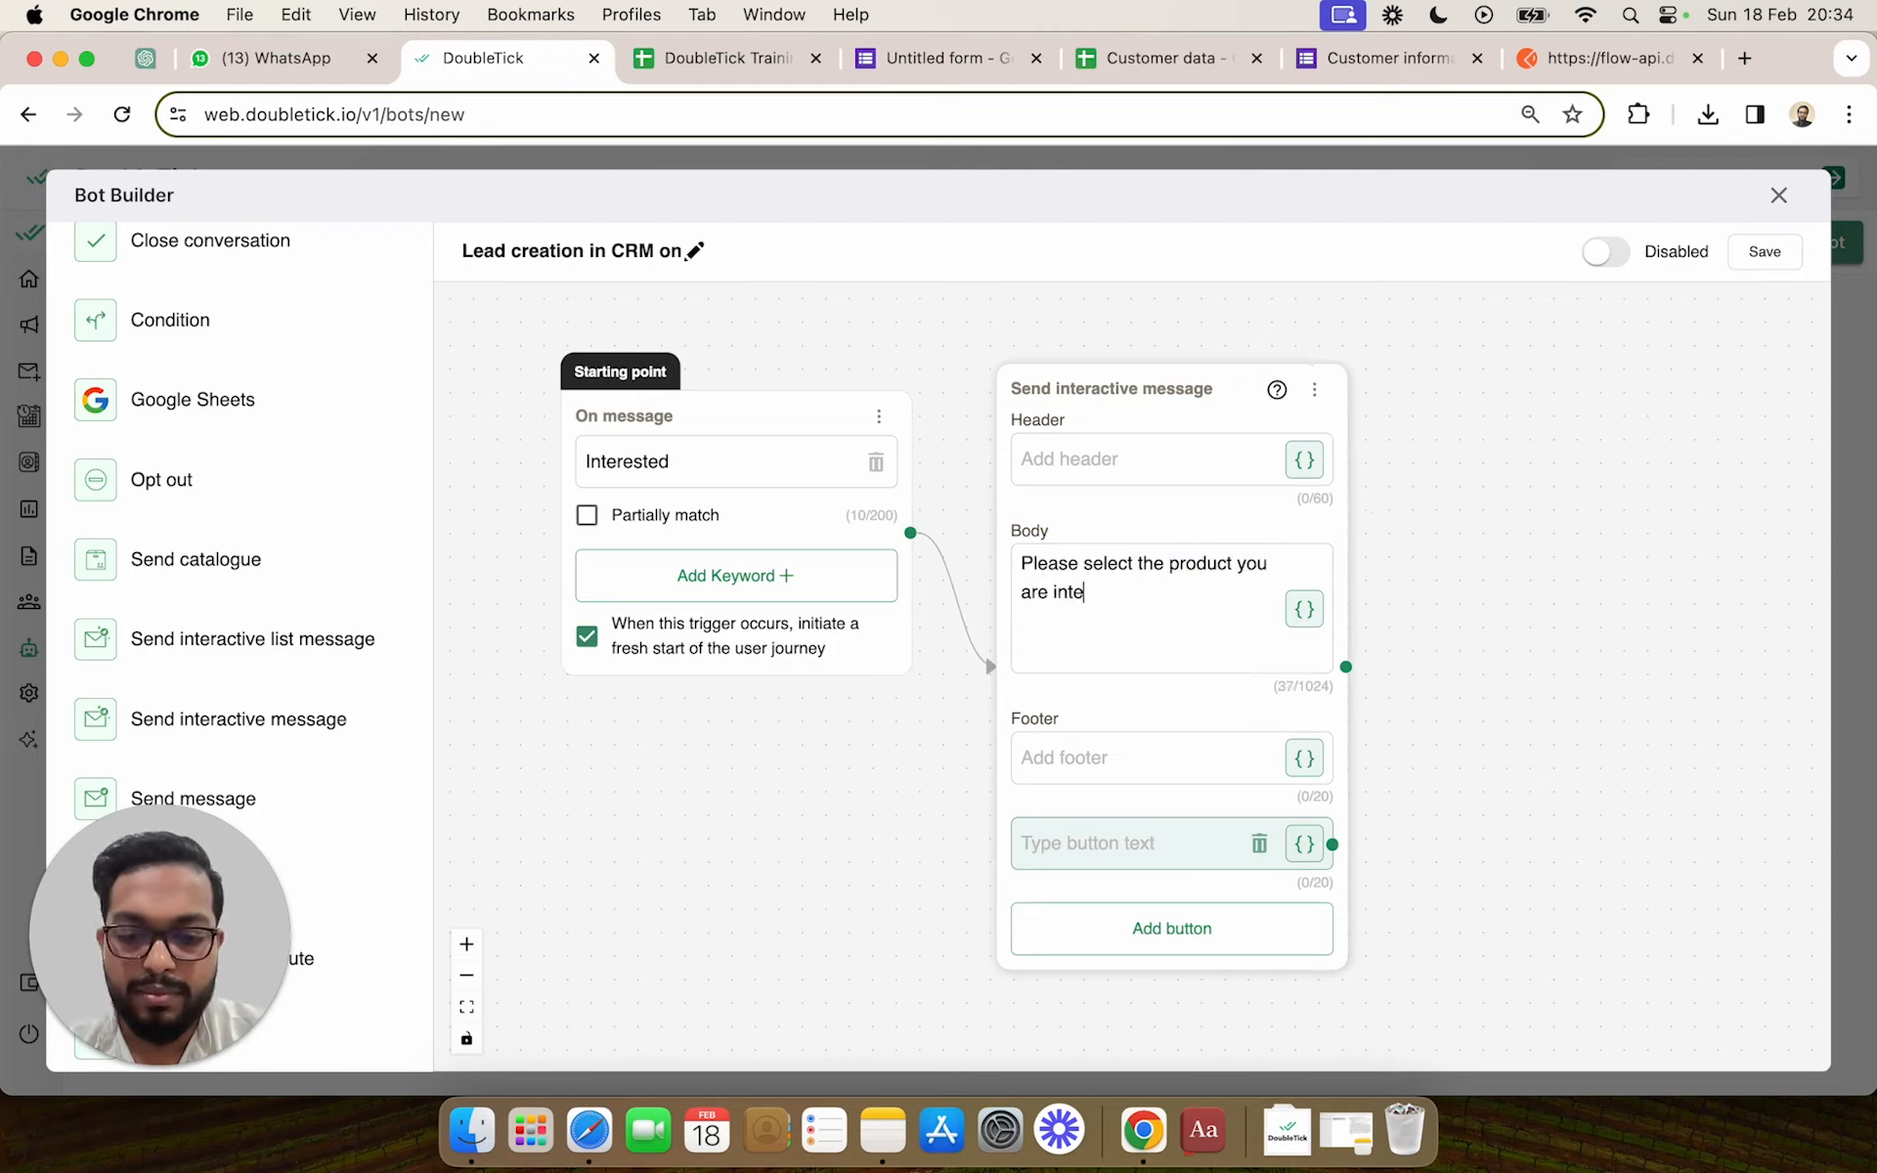
text(rested to bu)
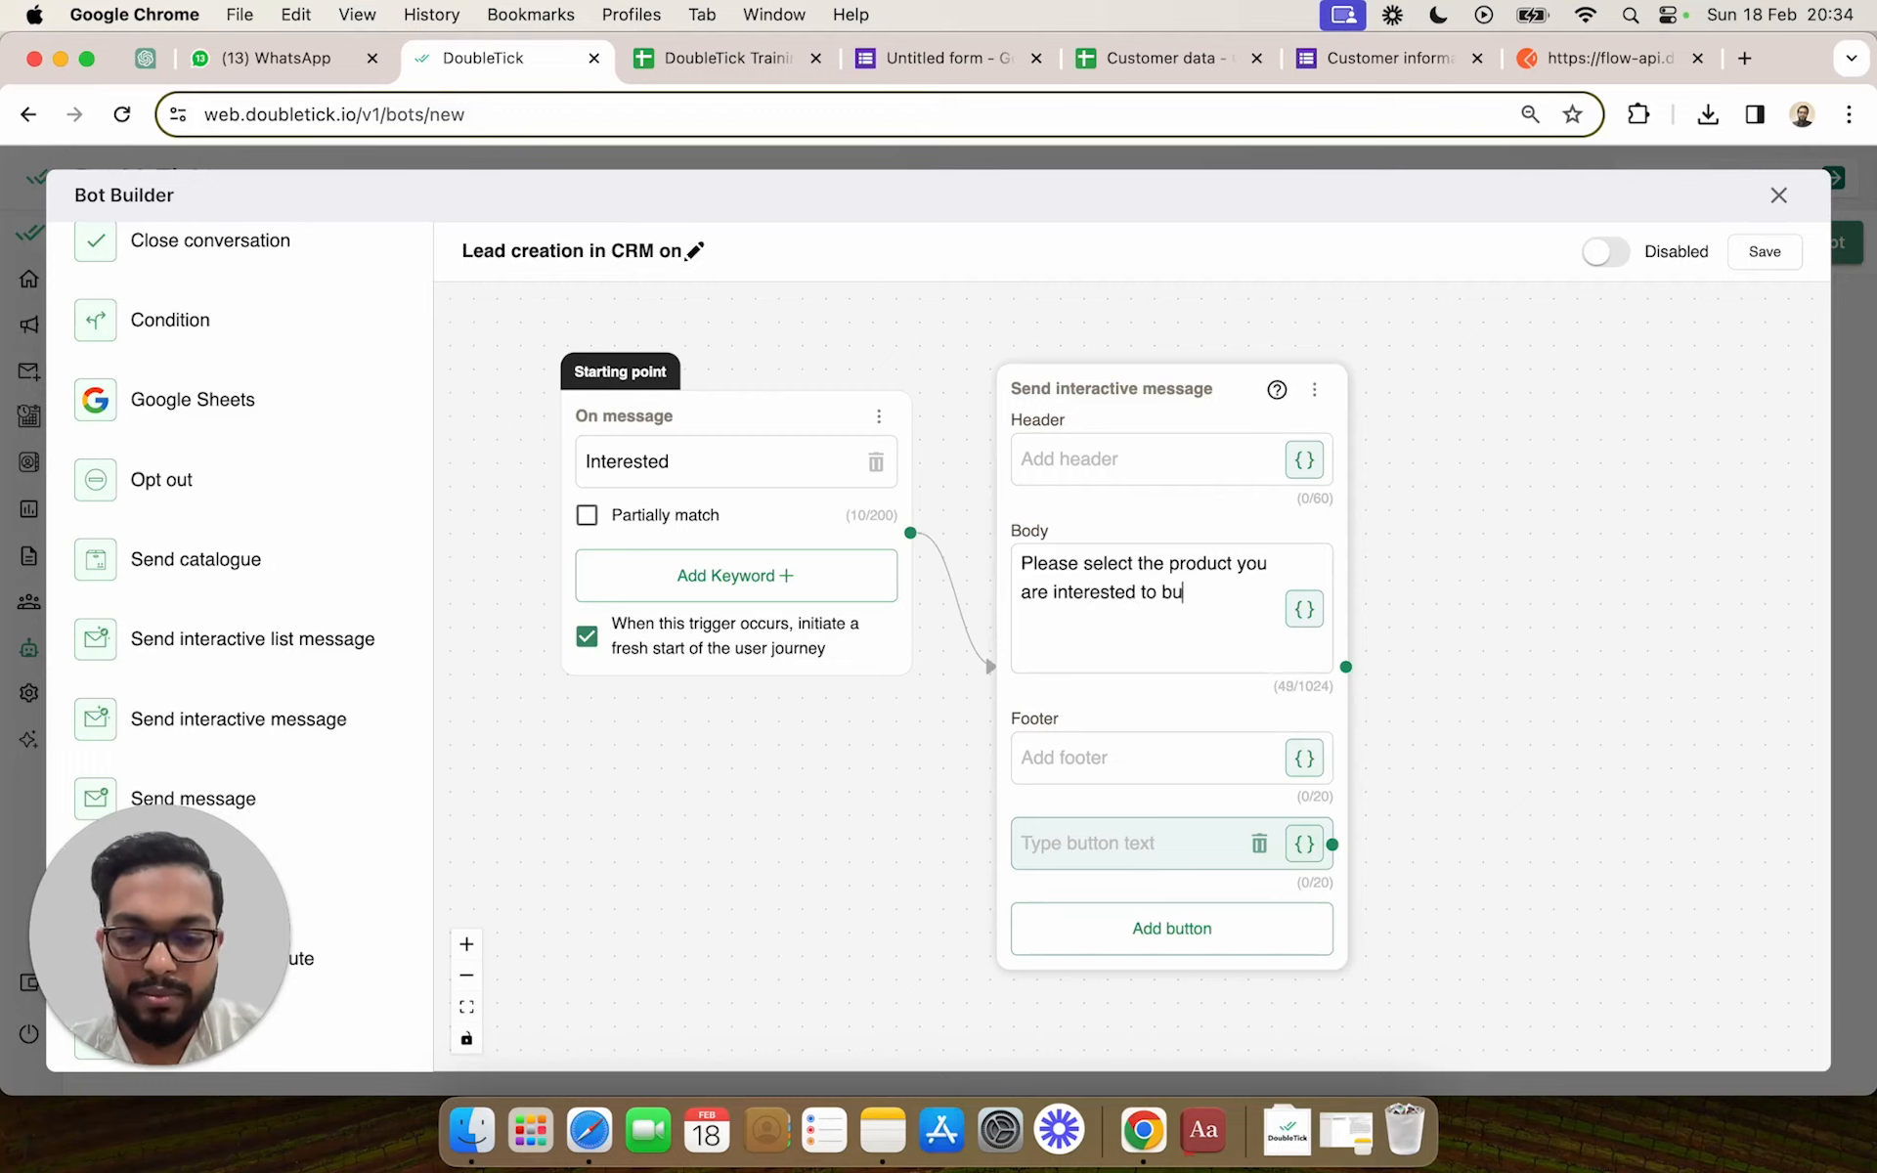
text(y)
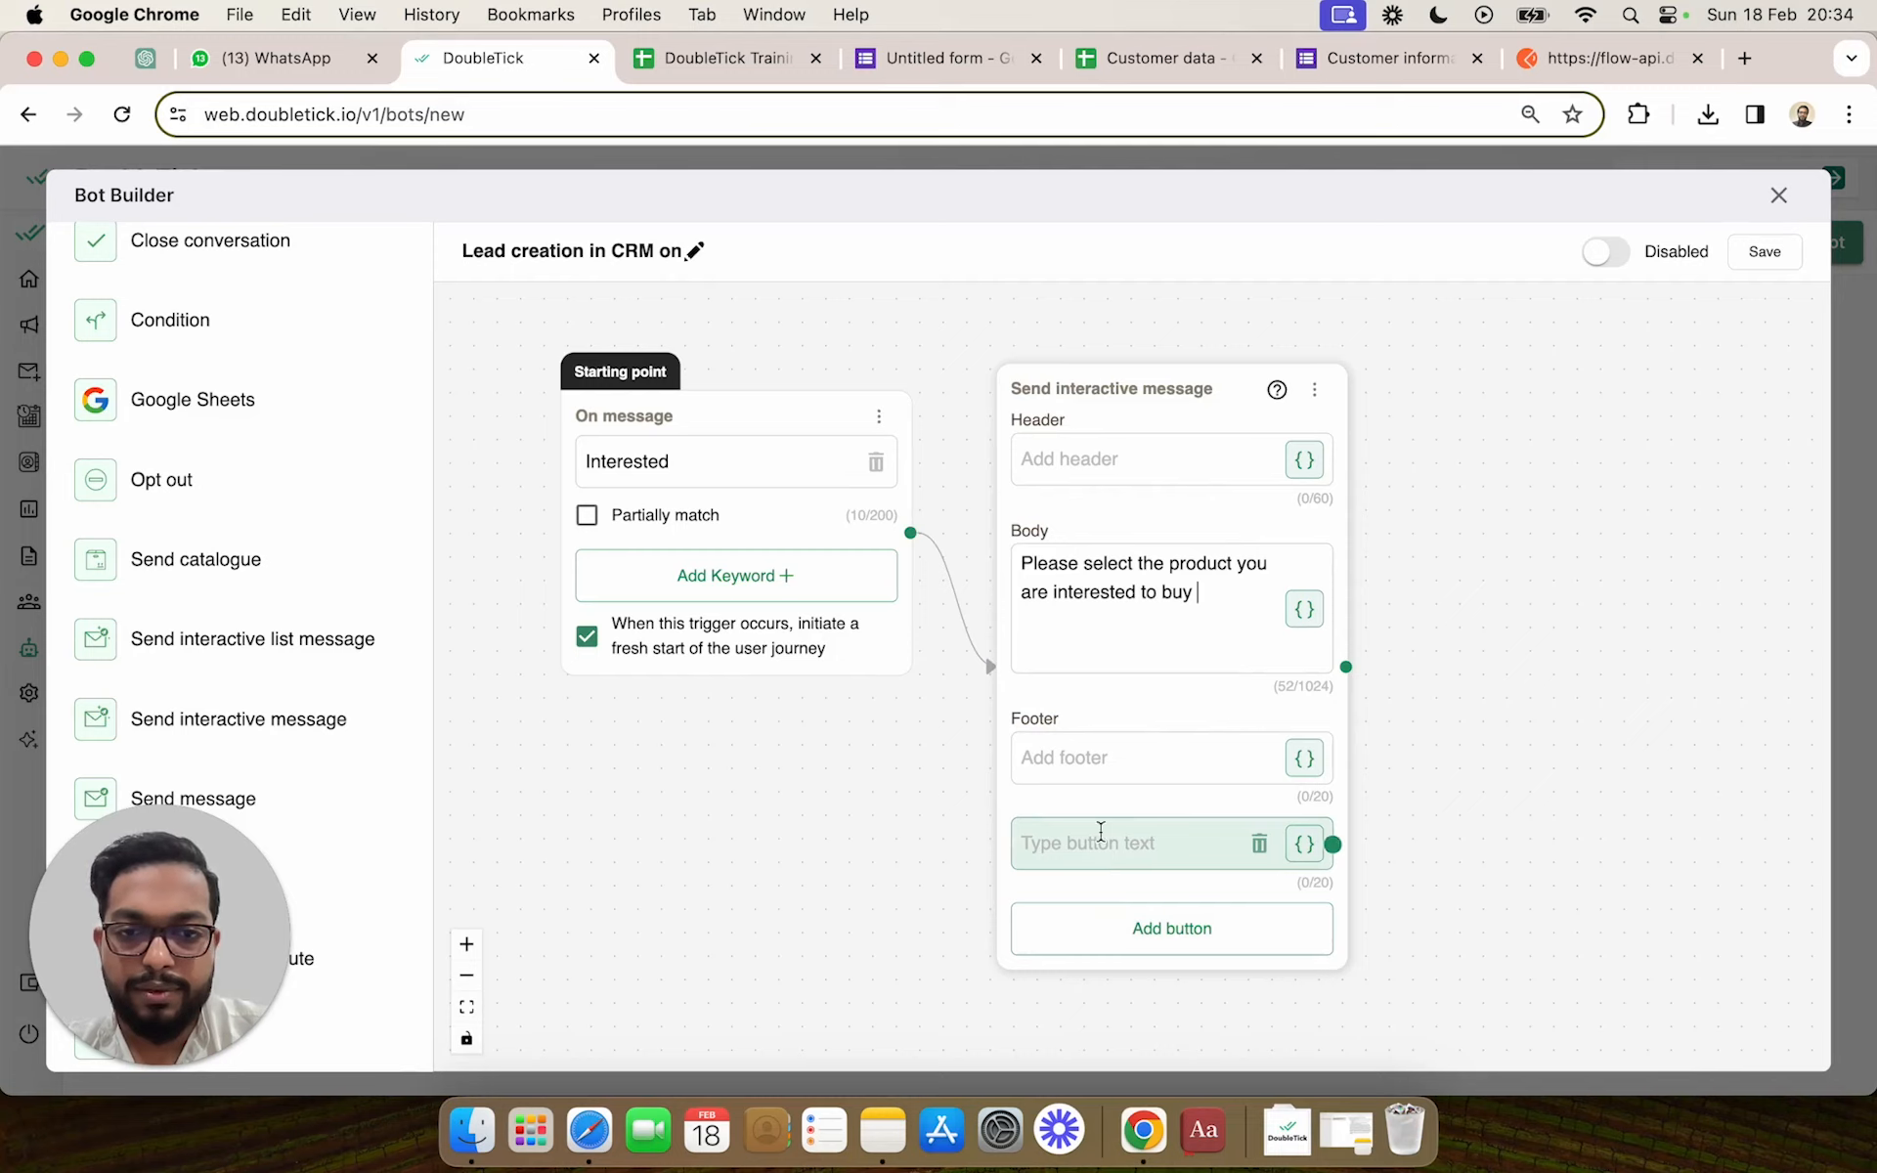
Give the interactive message three reply buttons: "Standard Plan", "Pro Plan" and "Enterprise Plan"
click(1100, 831)
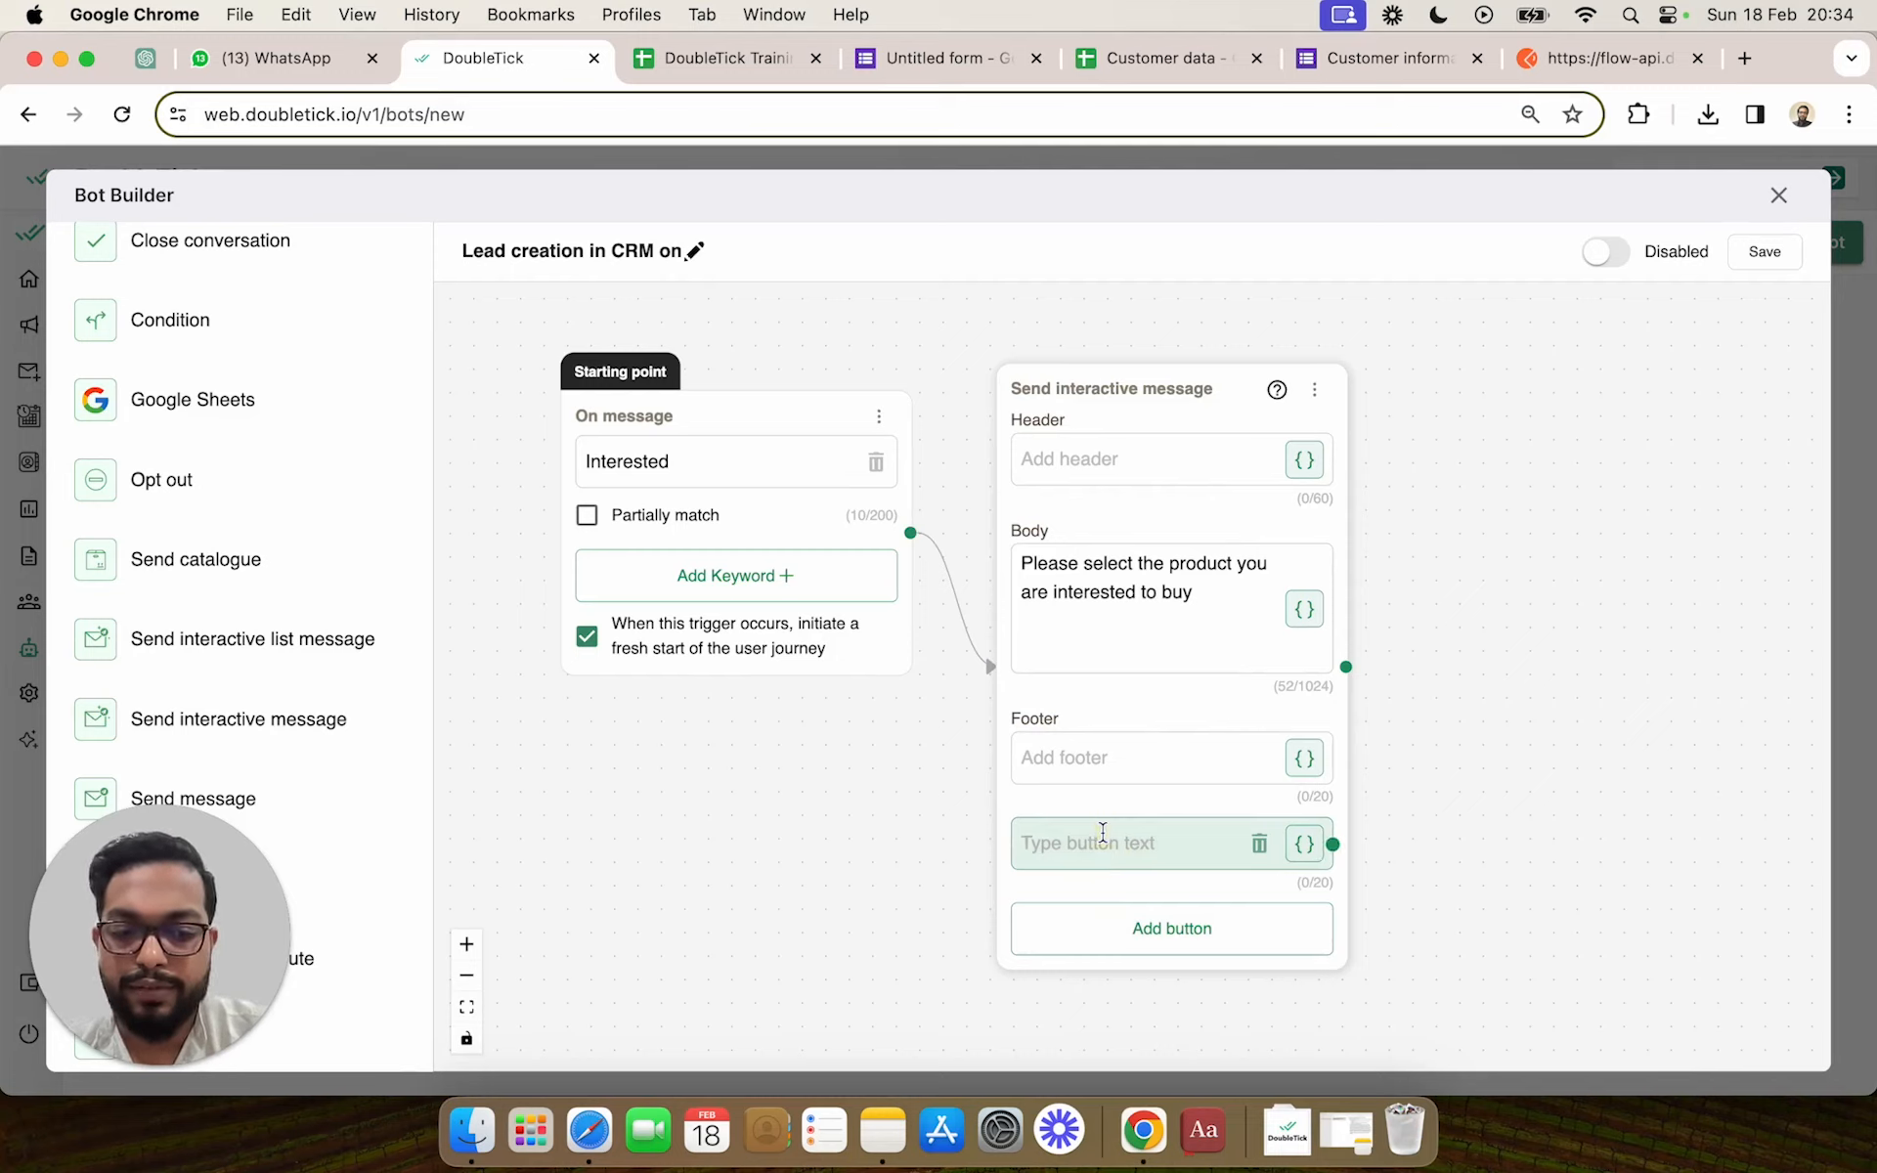
text(Standar)
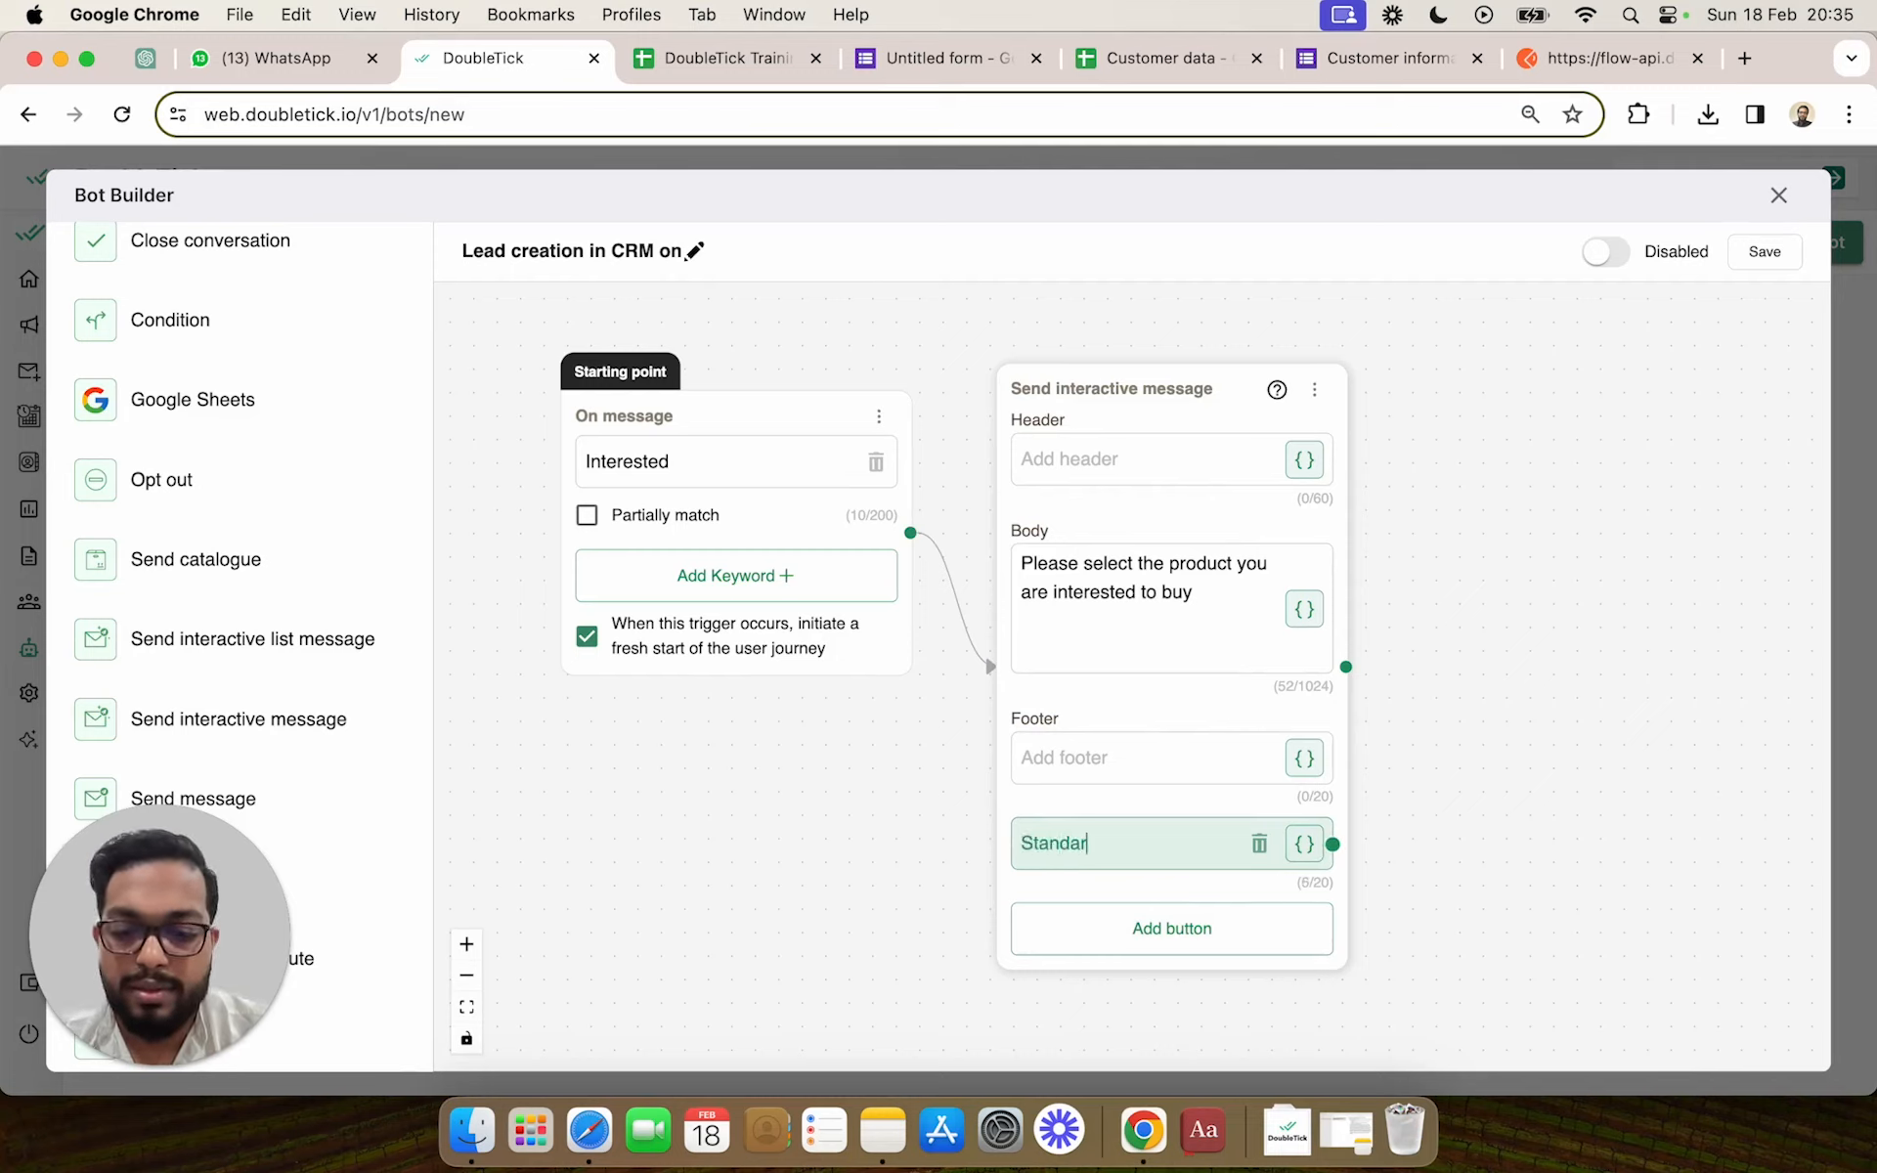
text(d Plan)
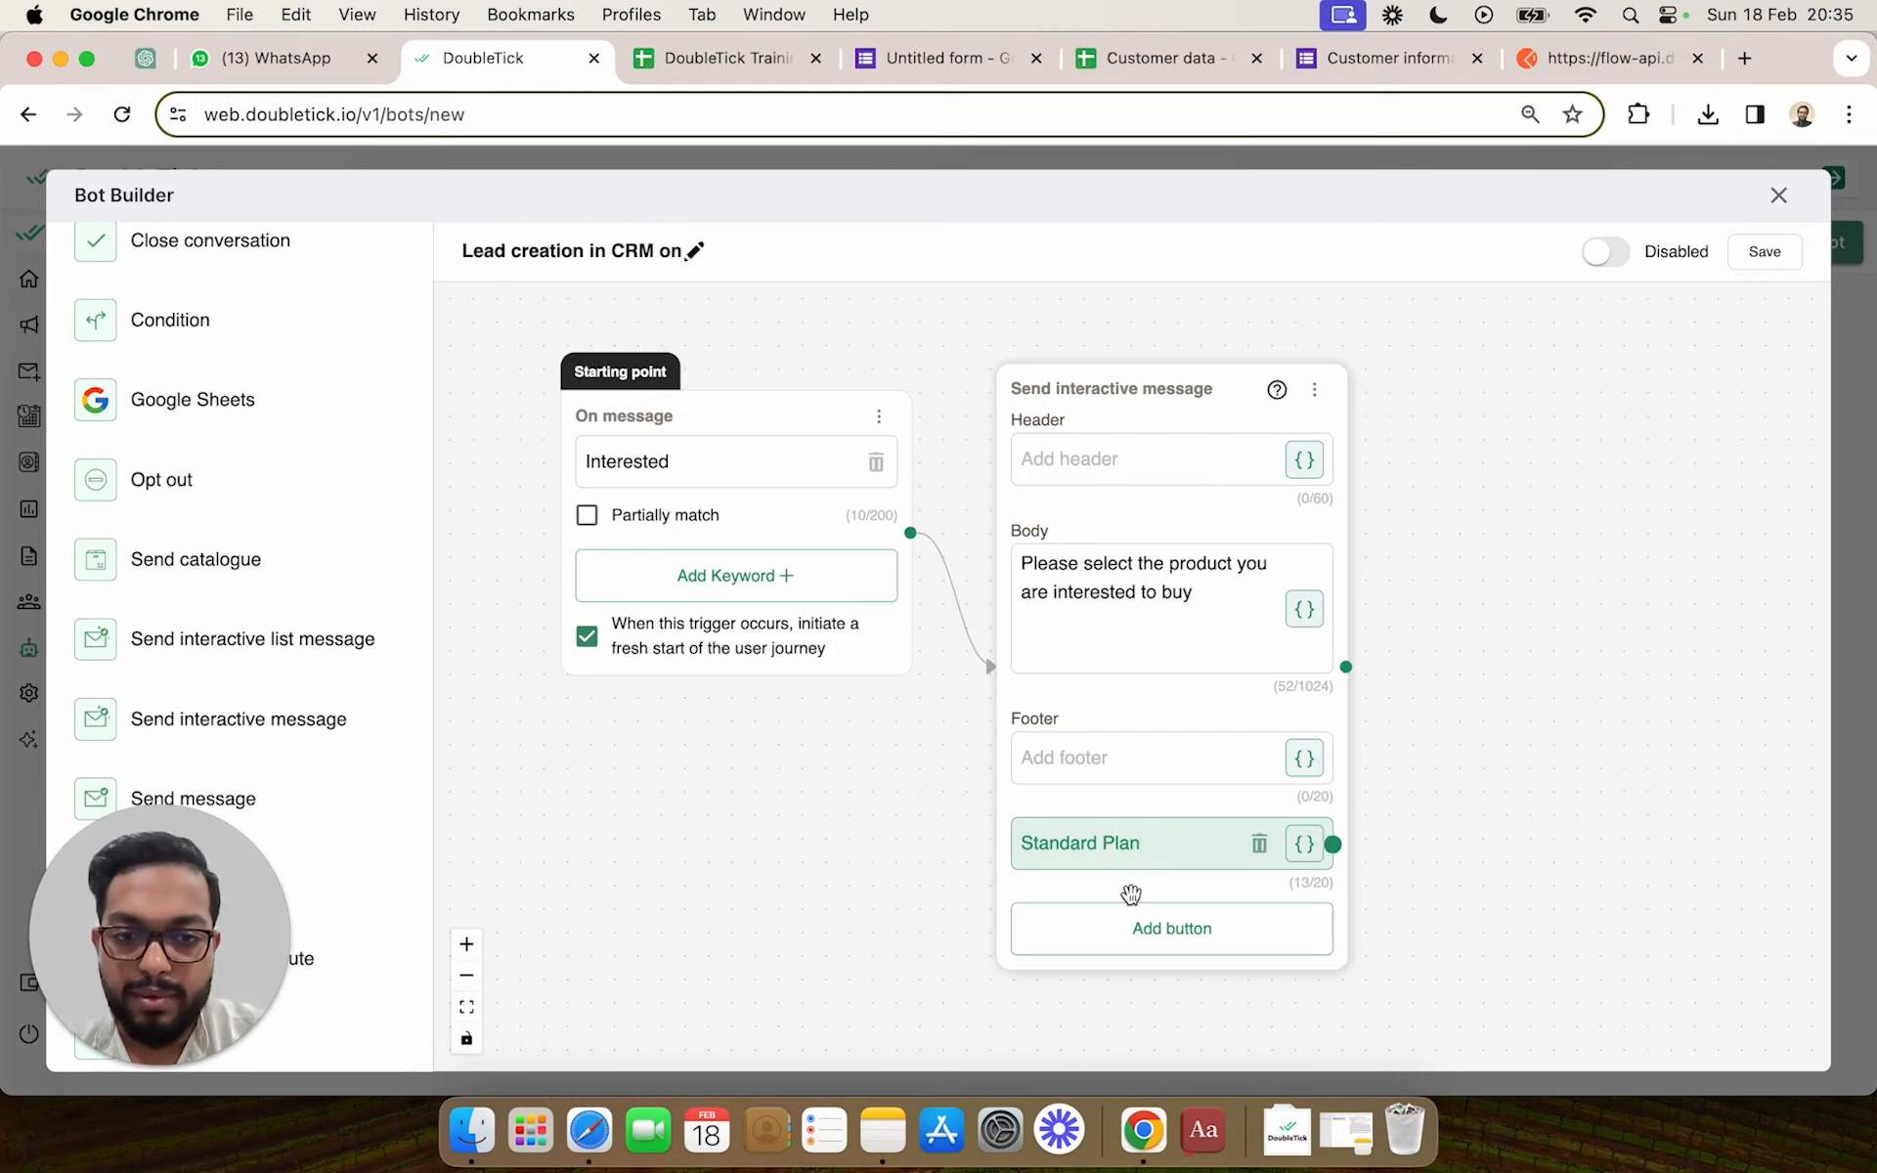
click(1153, 926)
text(Pro Plan)
click(1108, 1018)
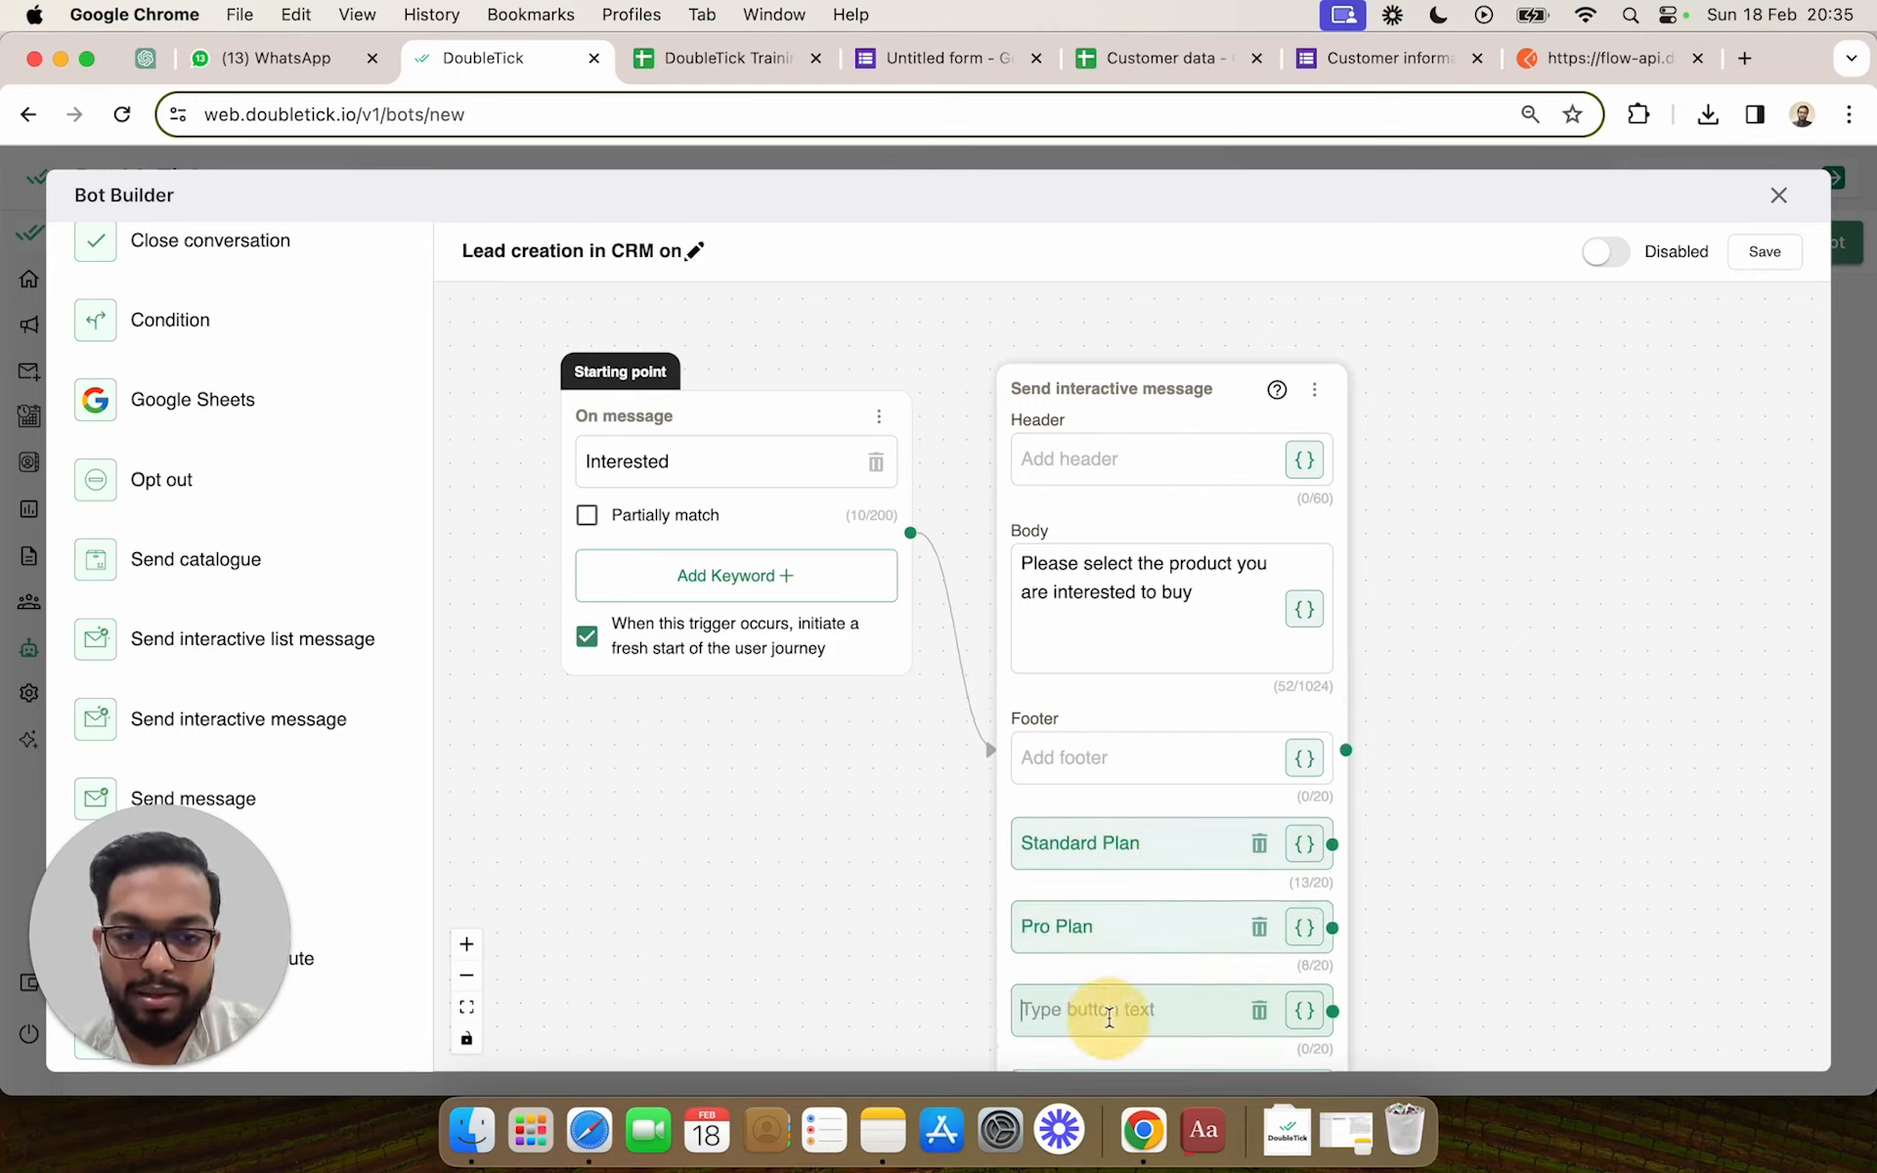
drag(1071, 991, 1071, 987)
click(1070, 987)
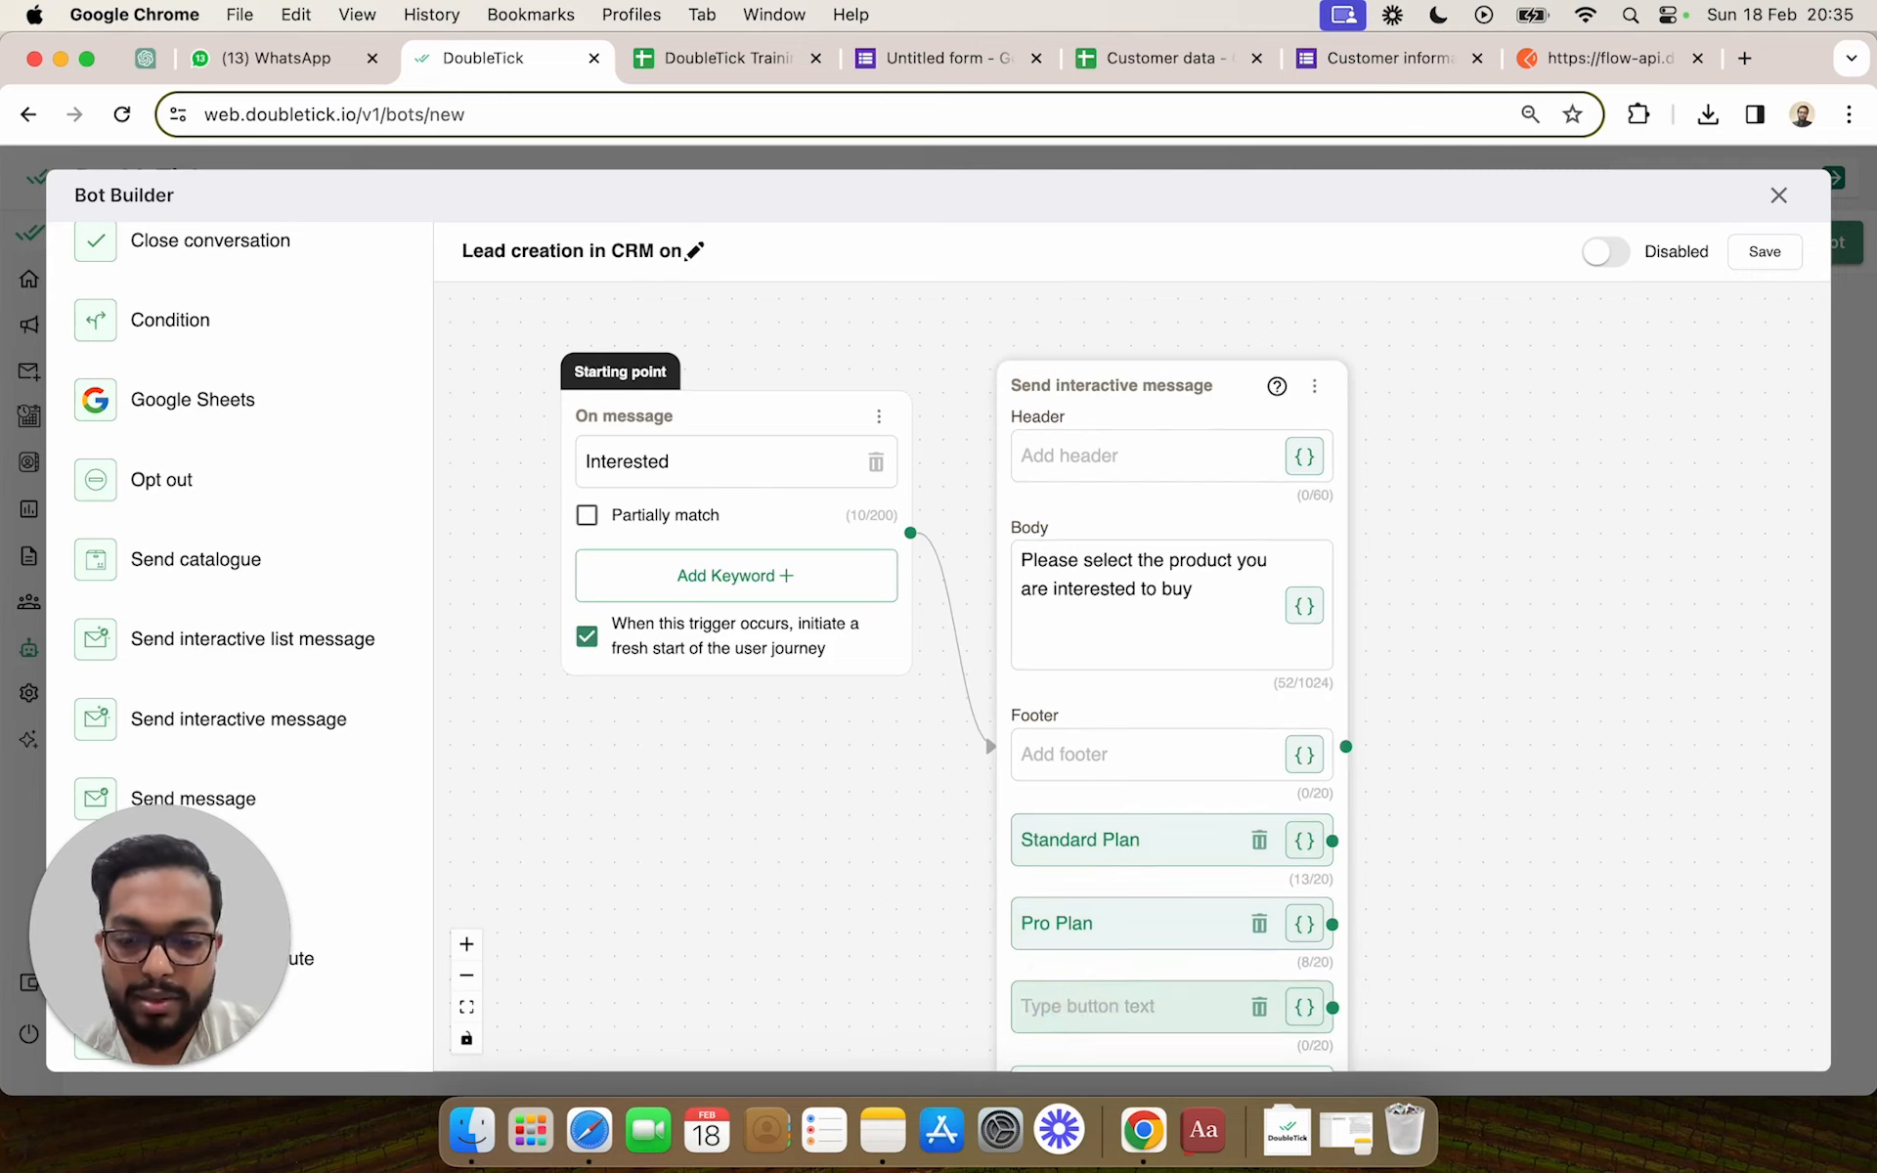
text(Enterprise)
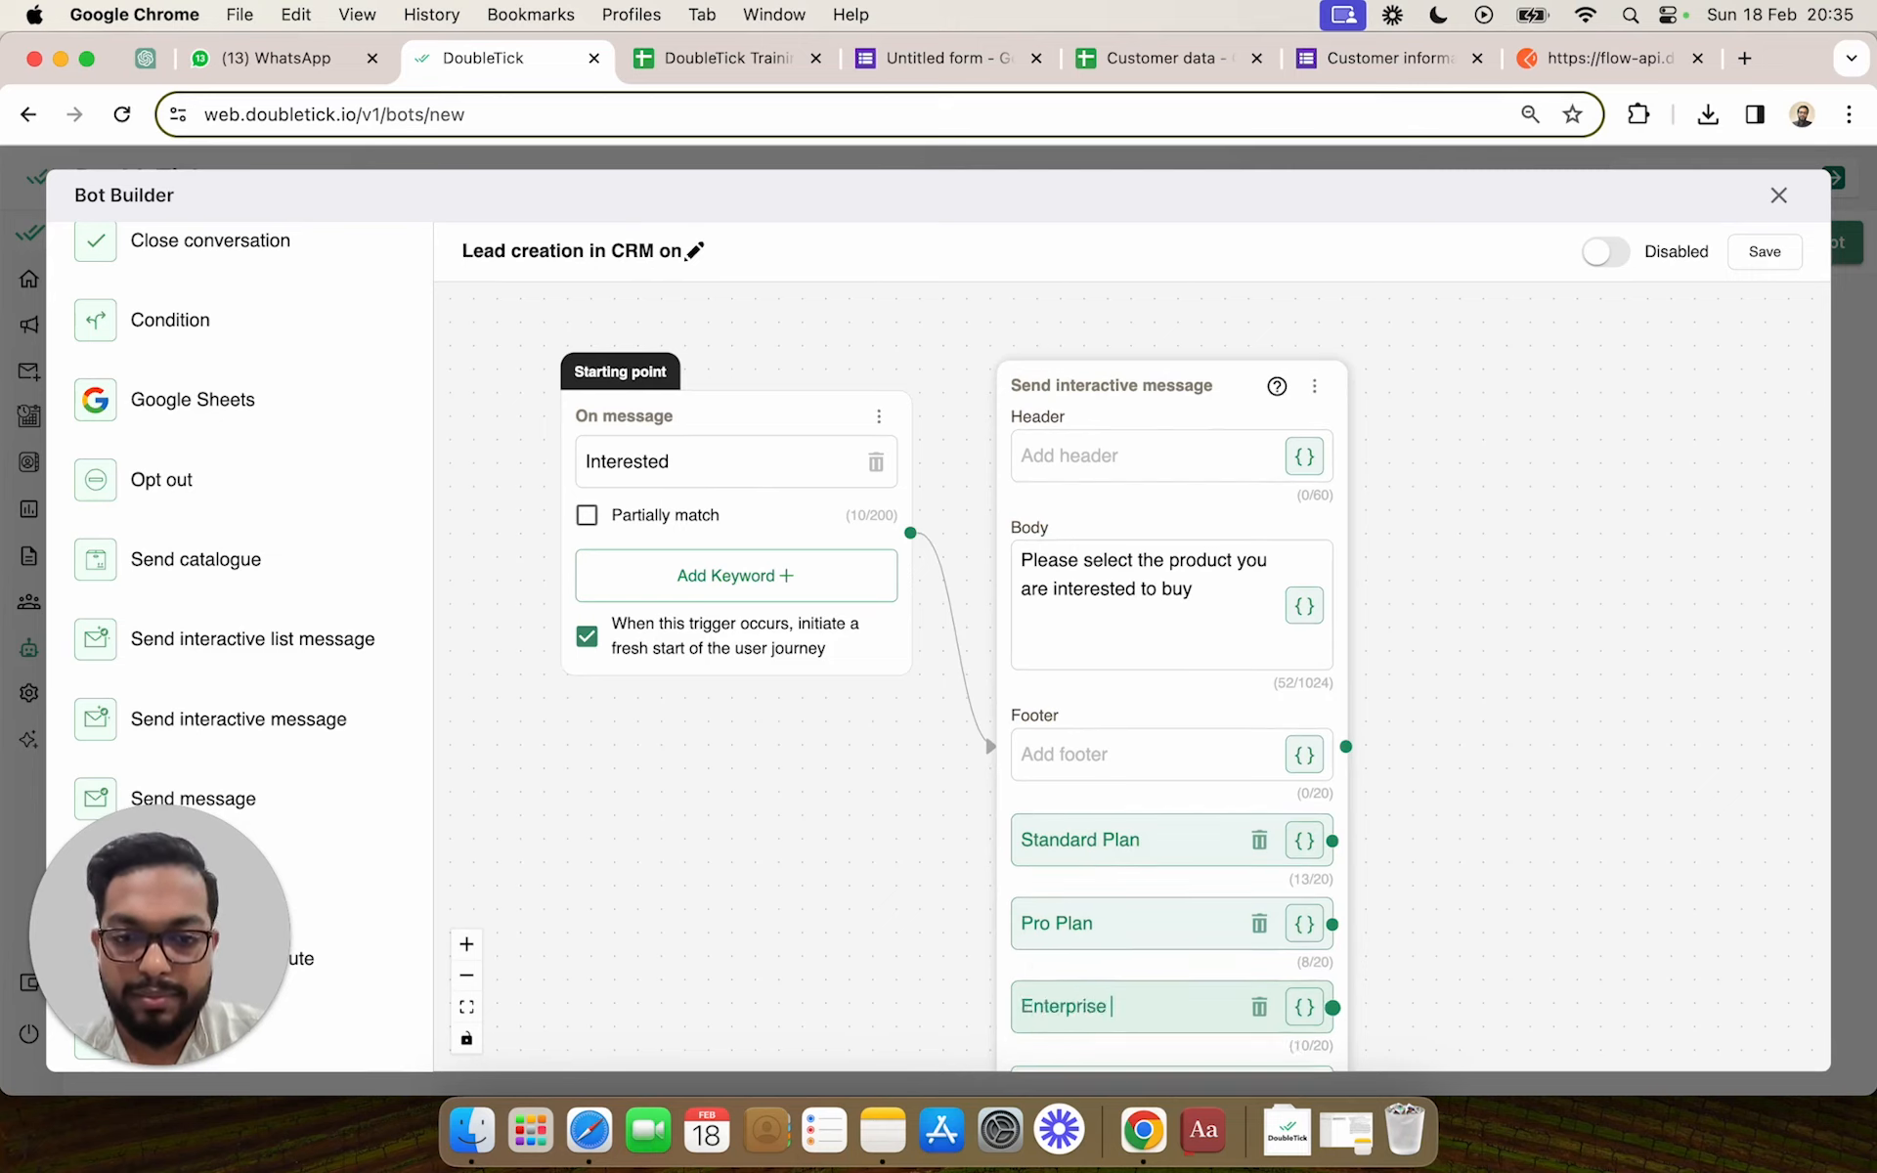
text( Plan)
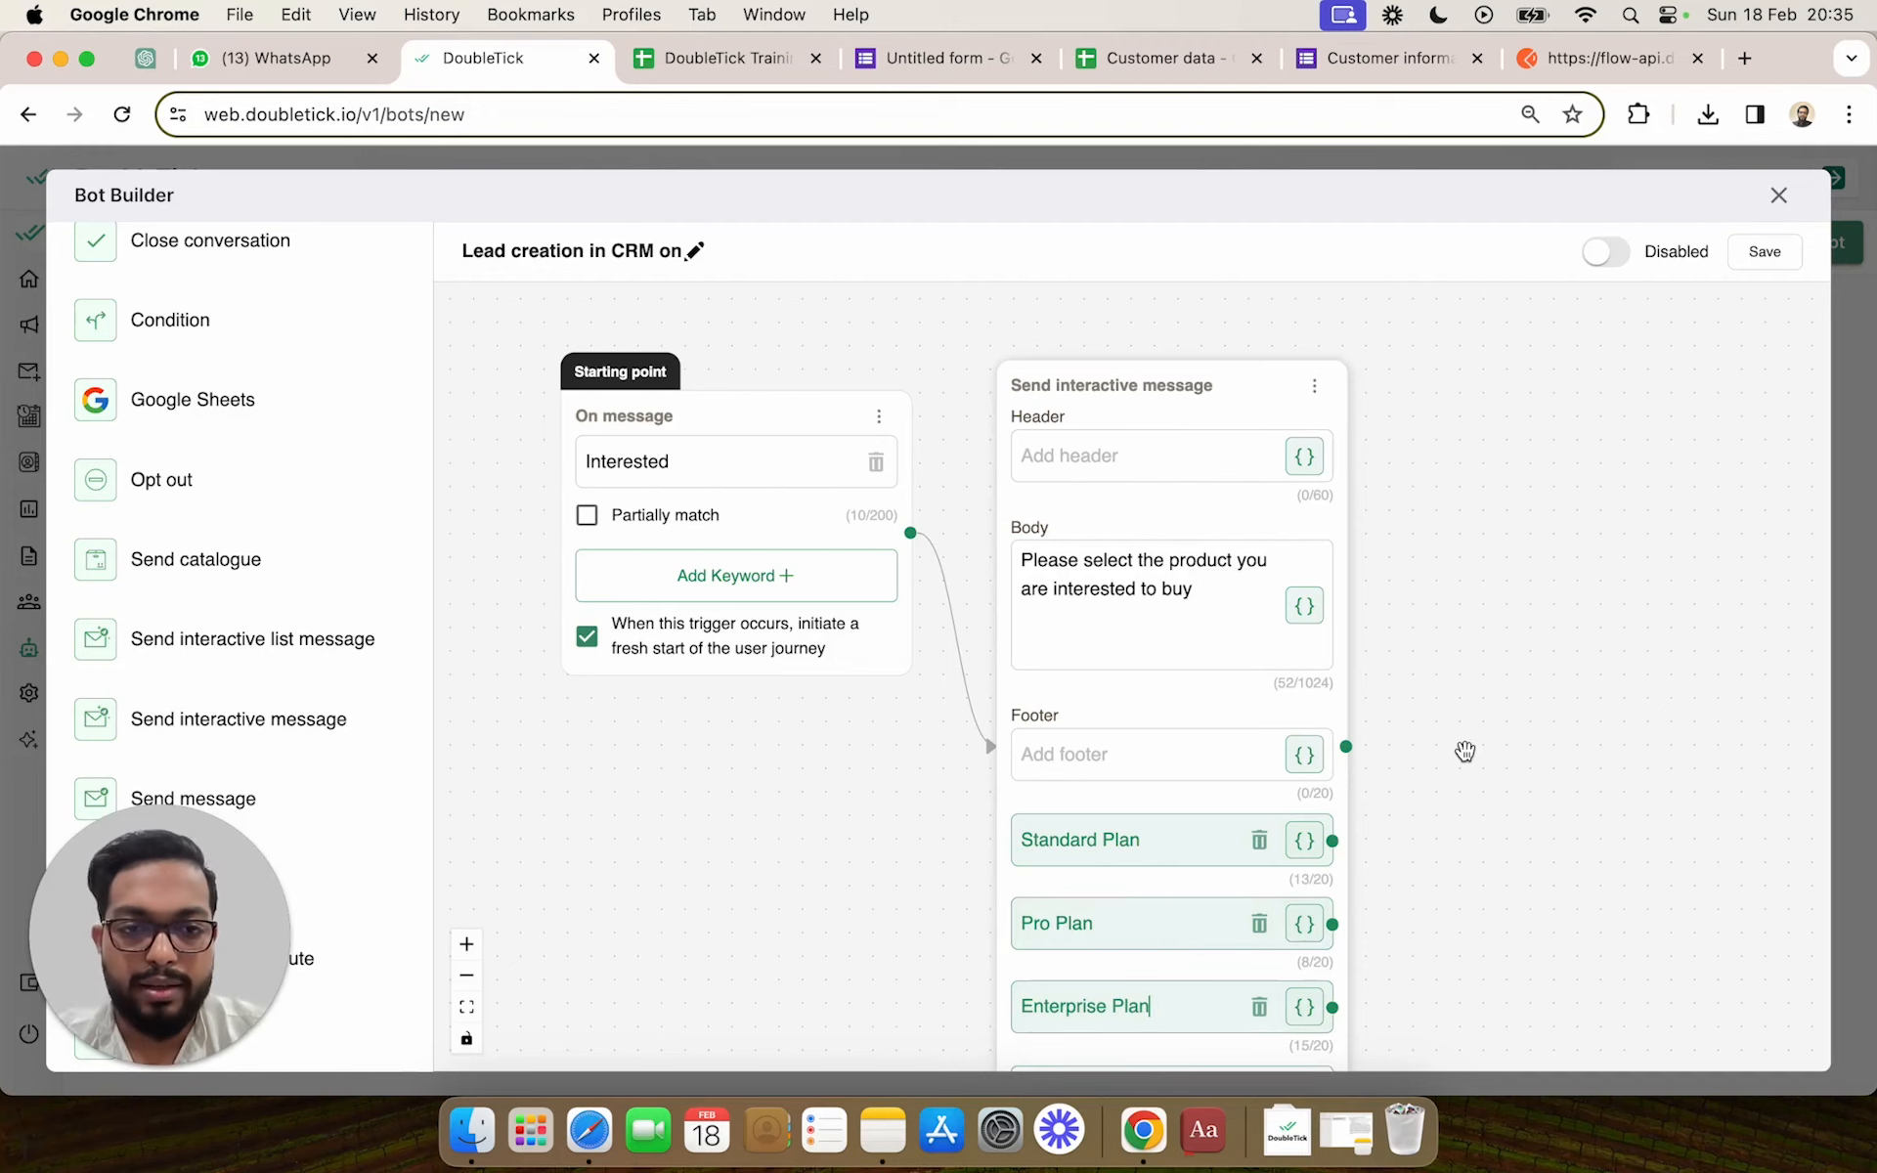
Add a Send message action beside the interactive message and connect the "Enterprise Plan" button to it
scroll(1466, 752, down, 3)
drag(1515, 828, 1211, 729)
scroll(1210, 729, down, 1)
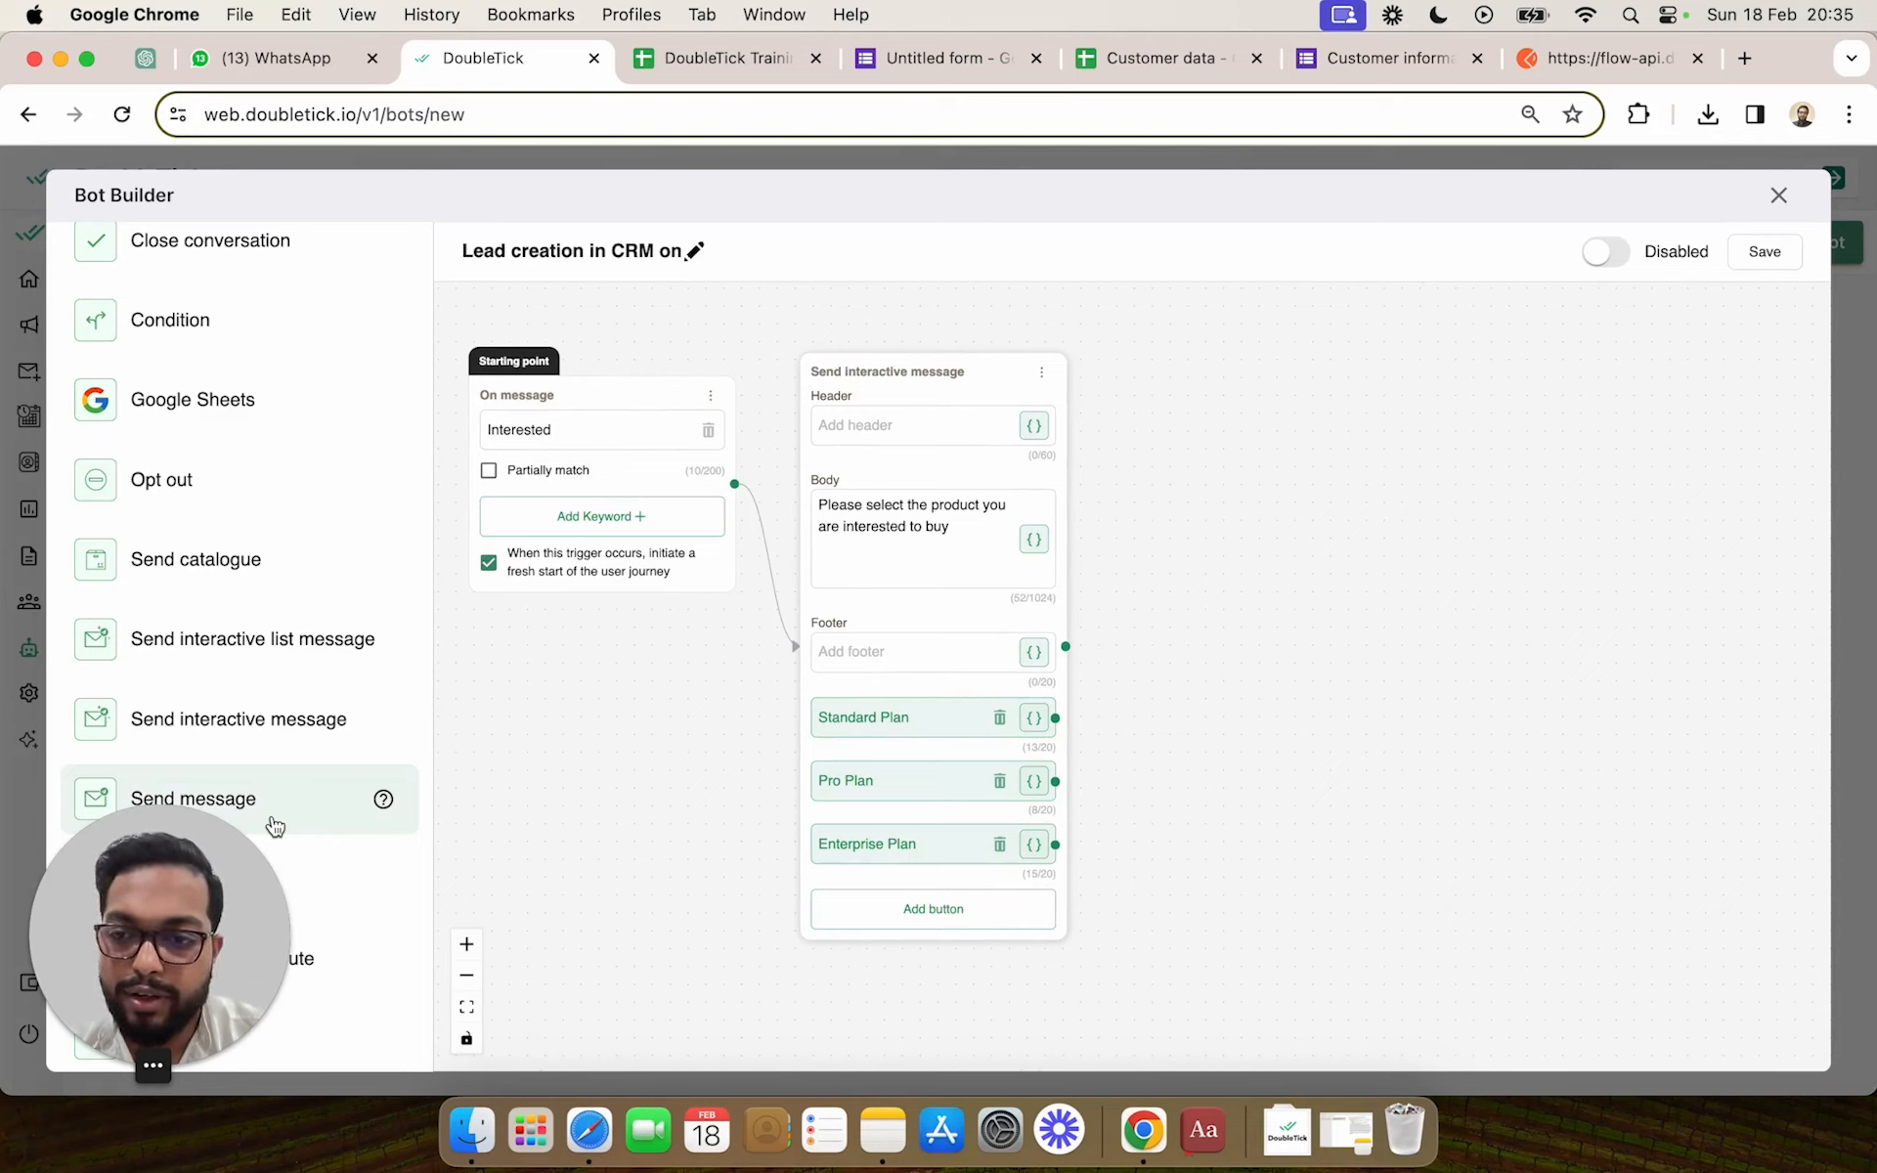
scroll(312, 559, up, 3)
scroll(313, 559, down, 5)
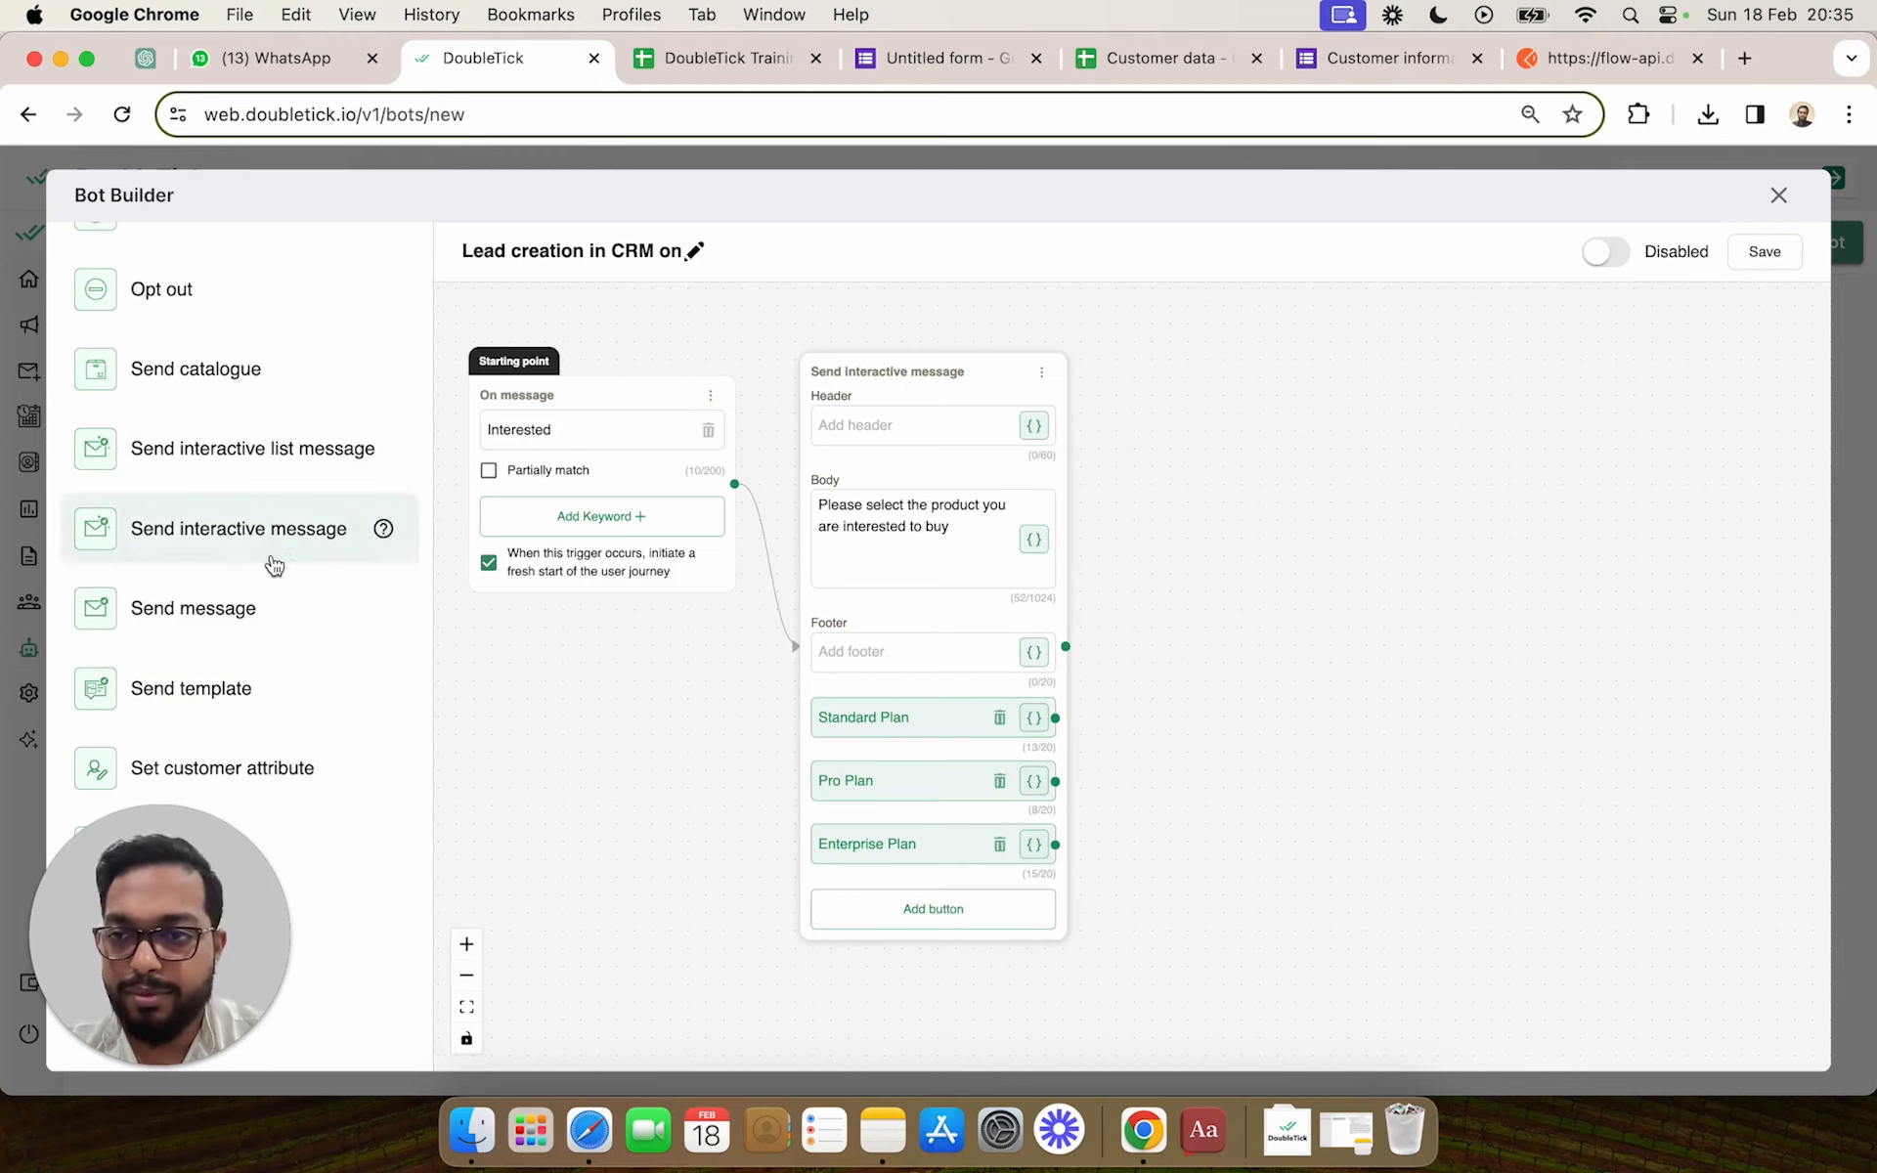
scroll(236, 398, up, 3)
scroll(237, 398, up, 3)
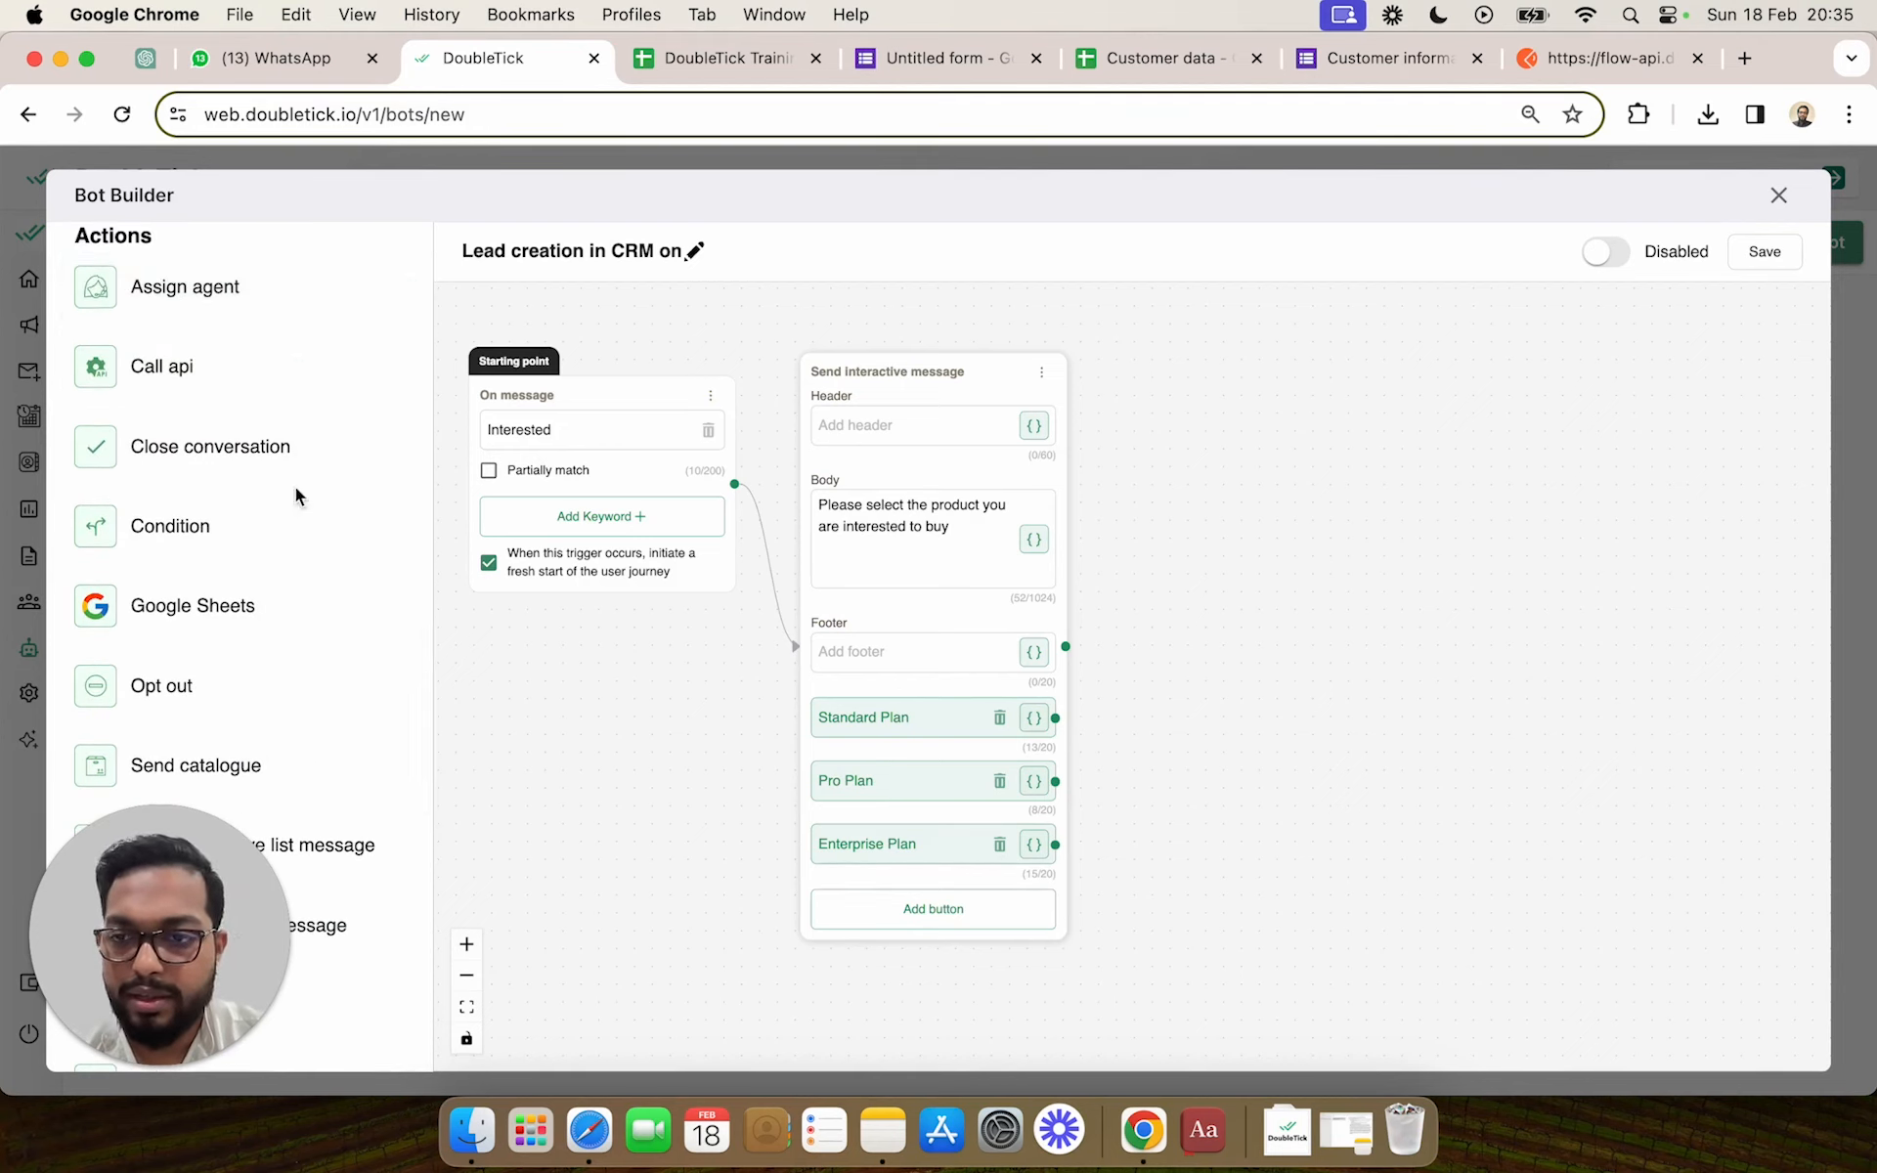
scroll(352, 787, down, 3)
drag(296, 792, 1329, 797)
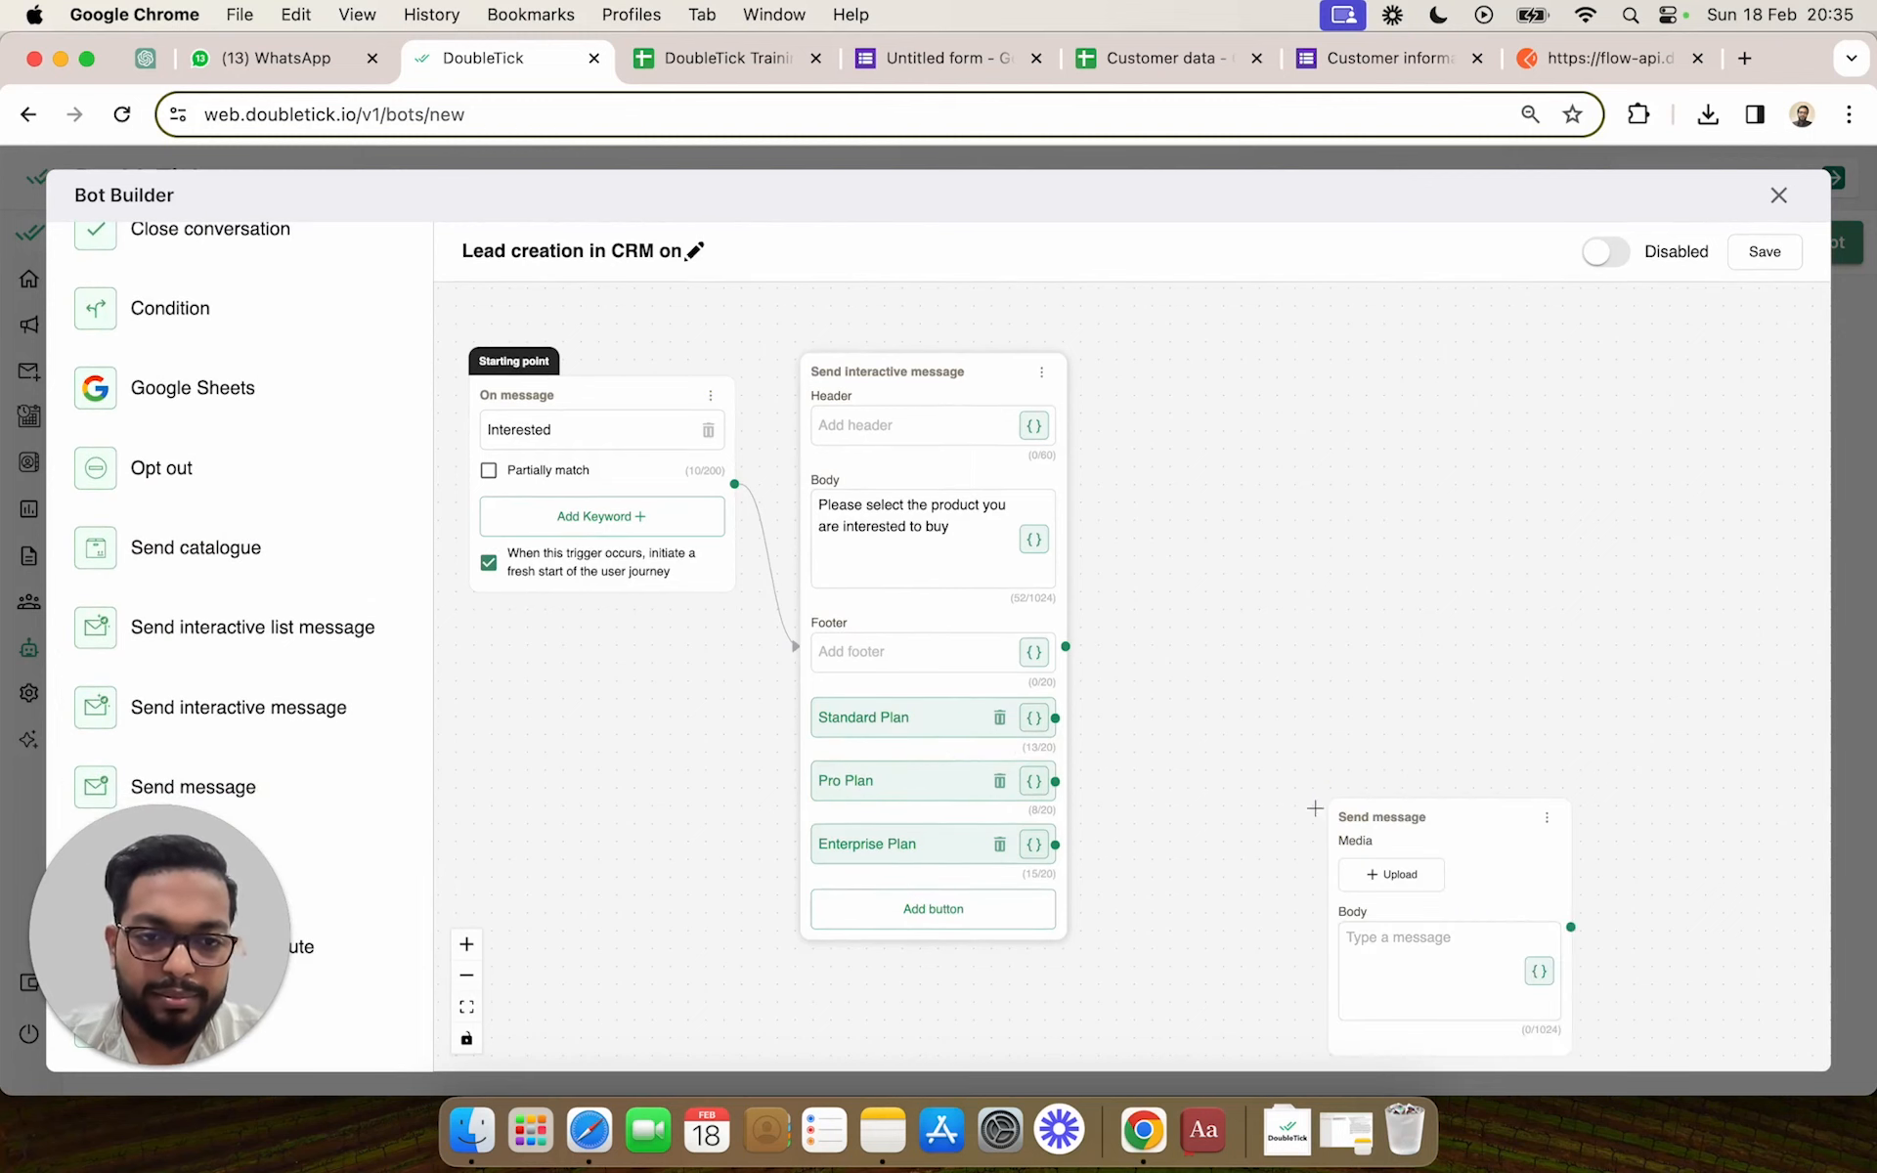
drag(1055, 845, 1306, 880)
Set the body of the Enterprise Plan's message to "How many licenses do you require"
drag(1542, 892, 1386, 592)
click(1089, 671)
text(How many licenses do you)
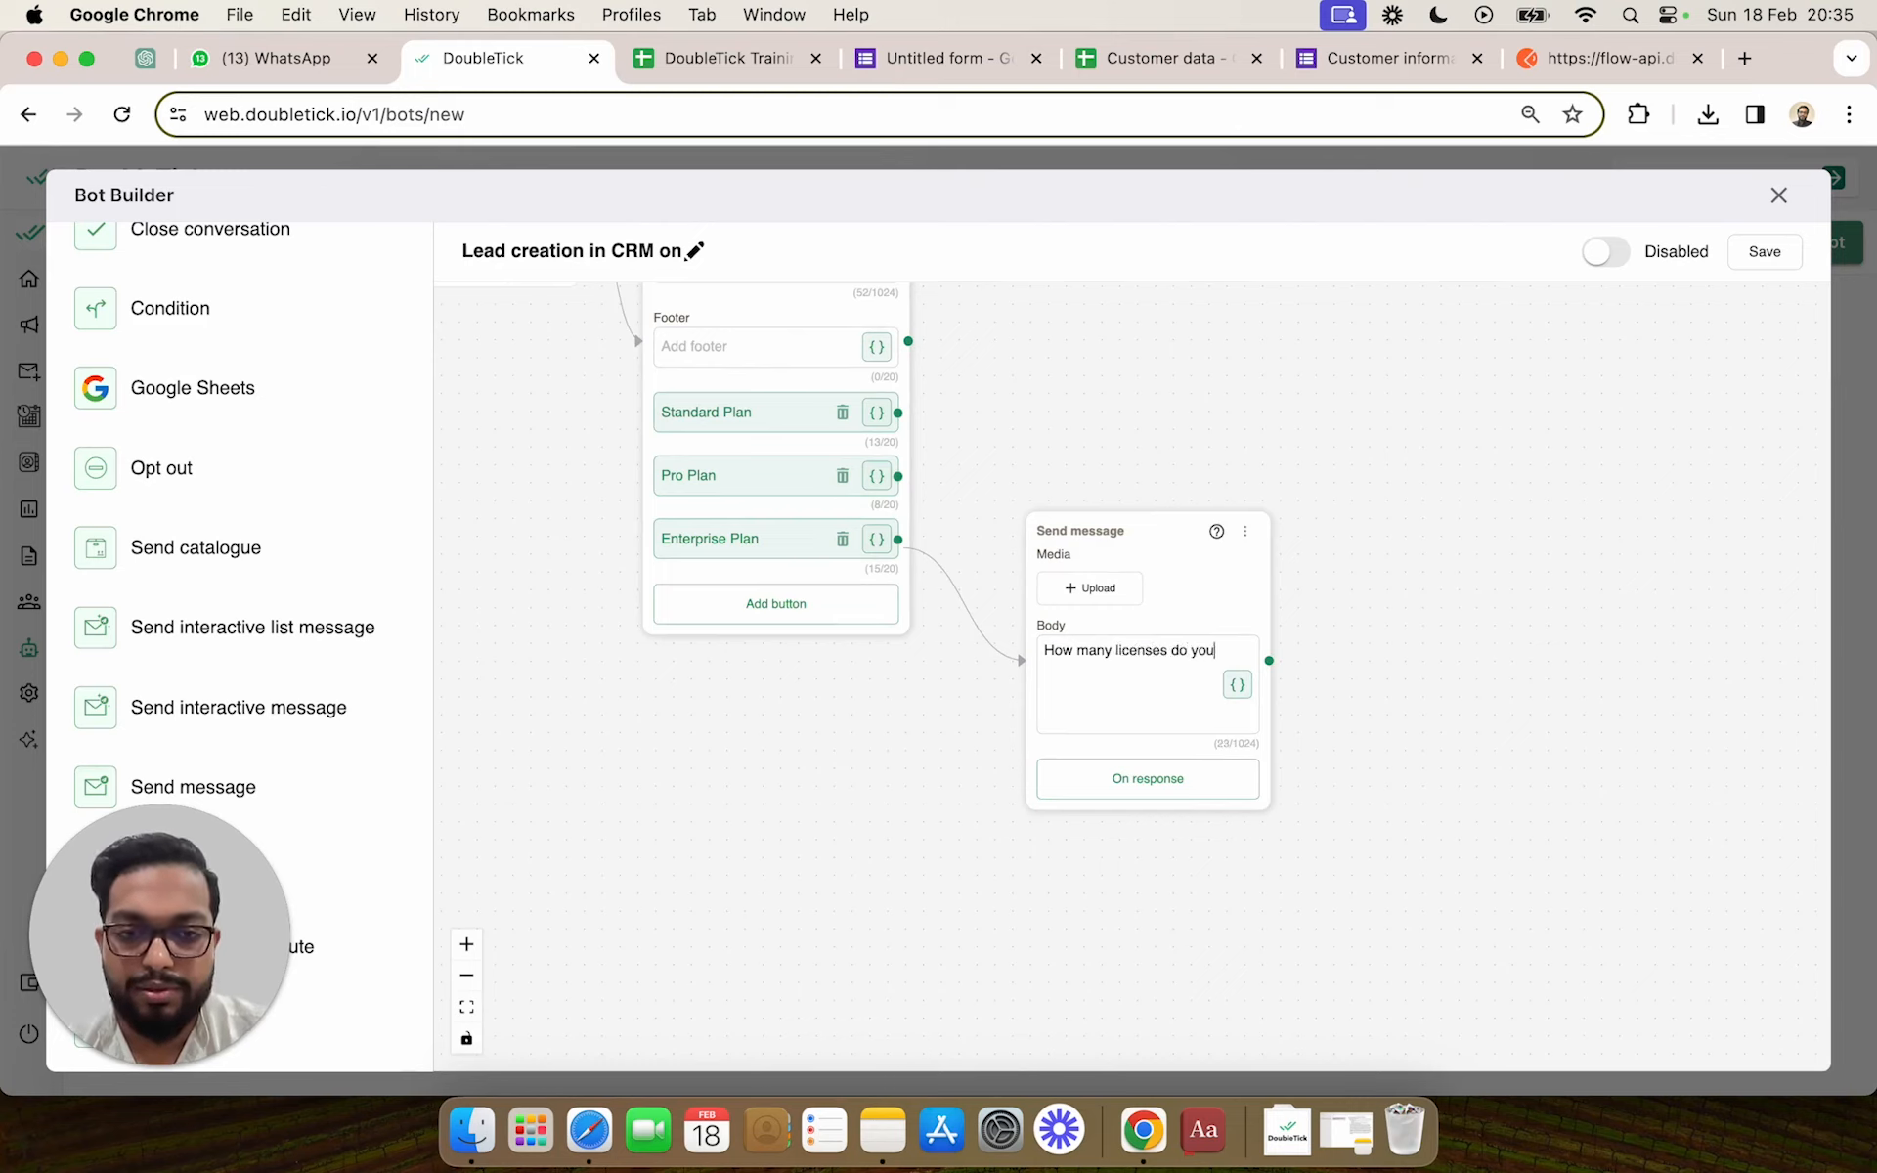
text( require)
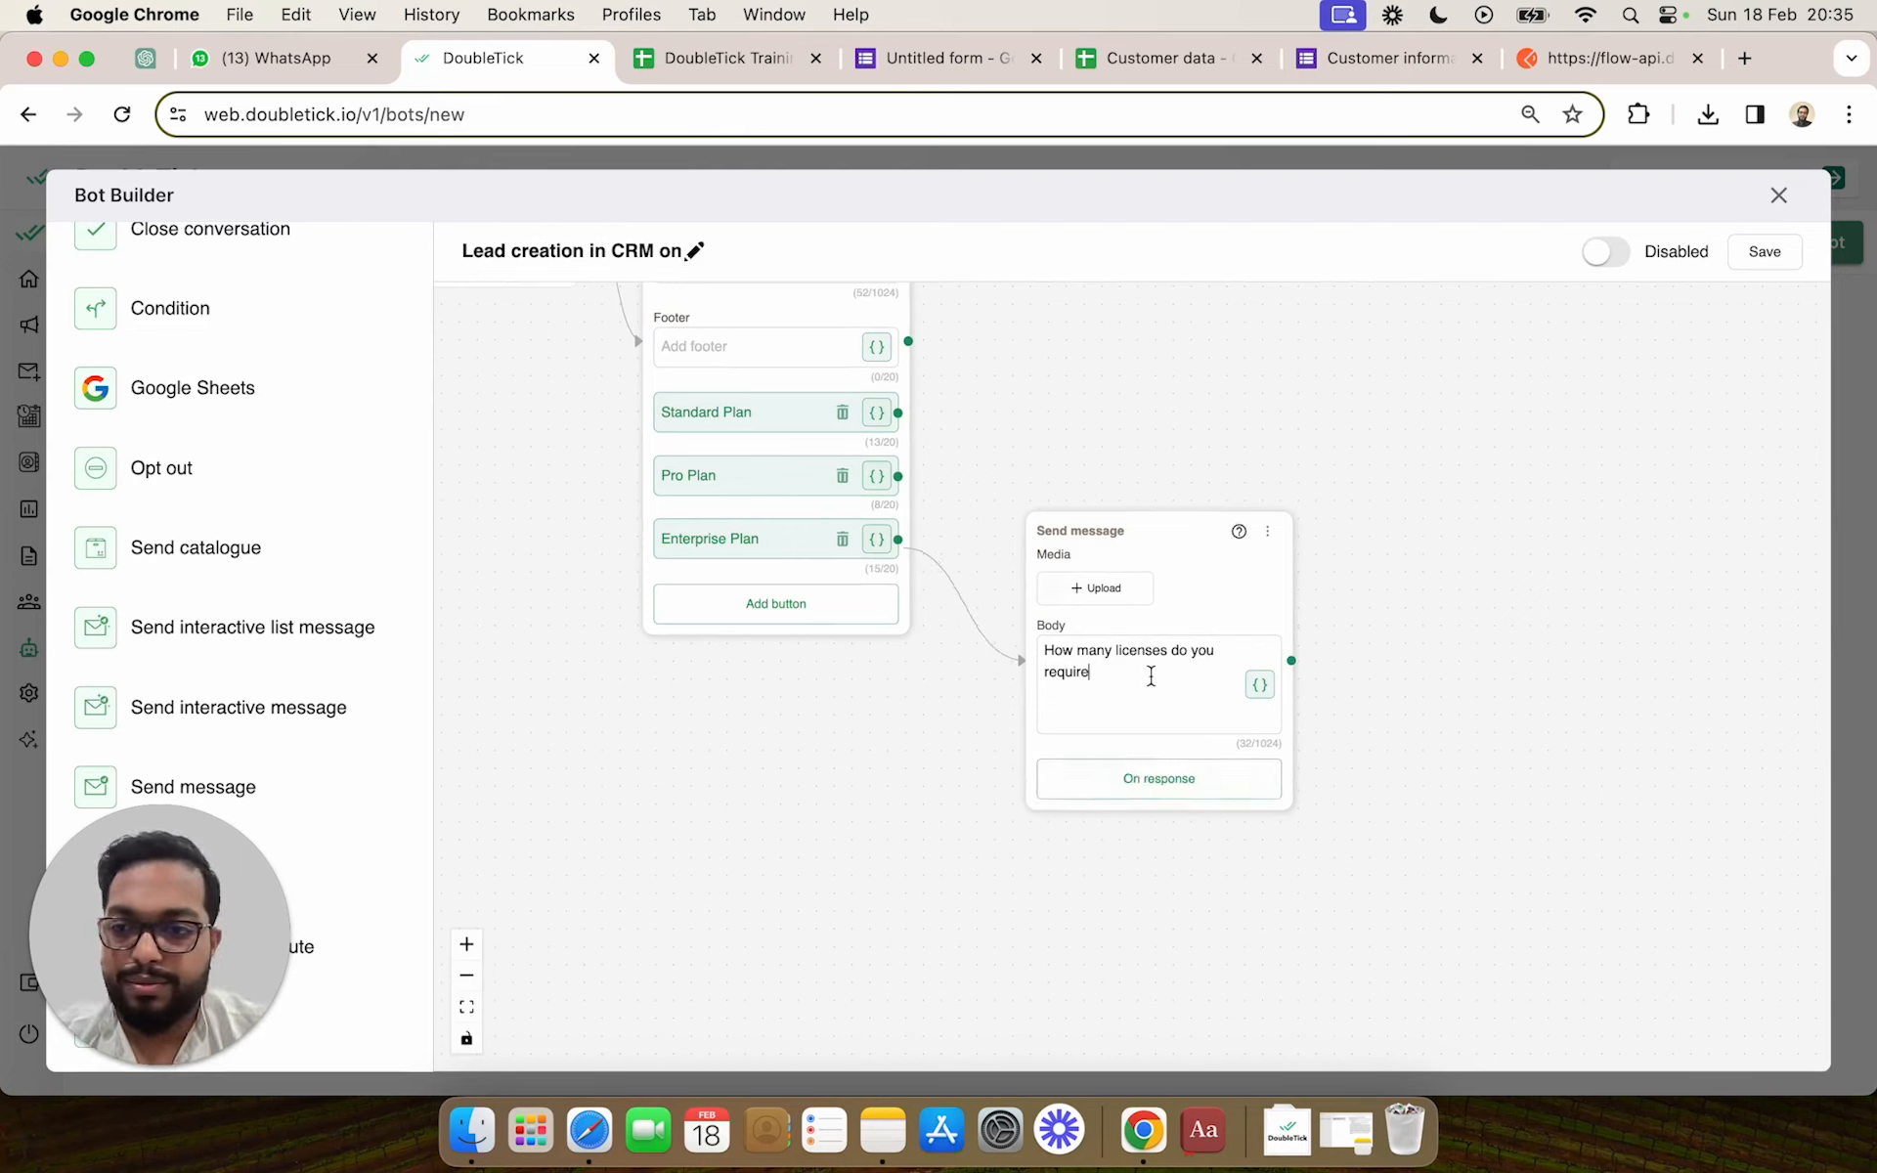
Enable On response for the licenses question and connect it to a new Condition action
click(1156, 788)
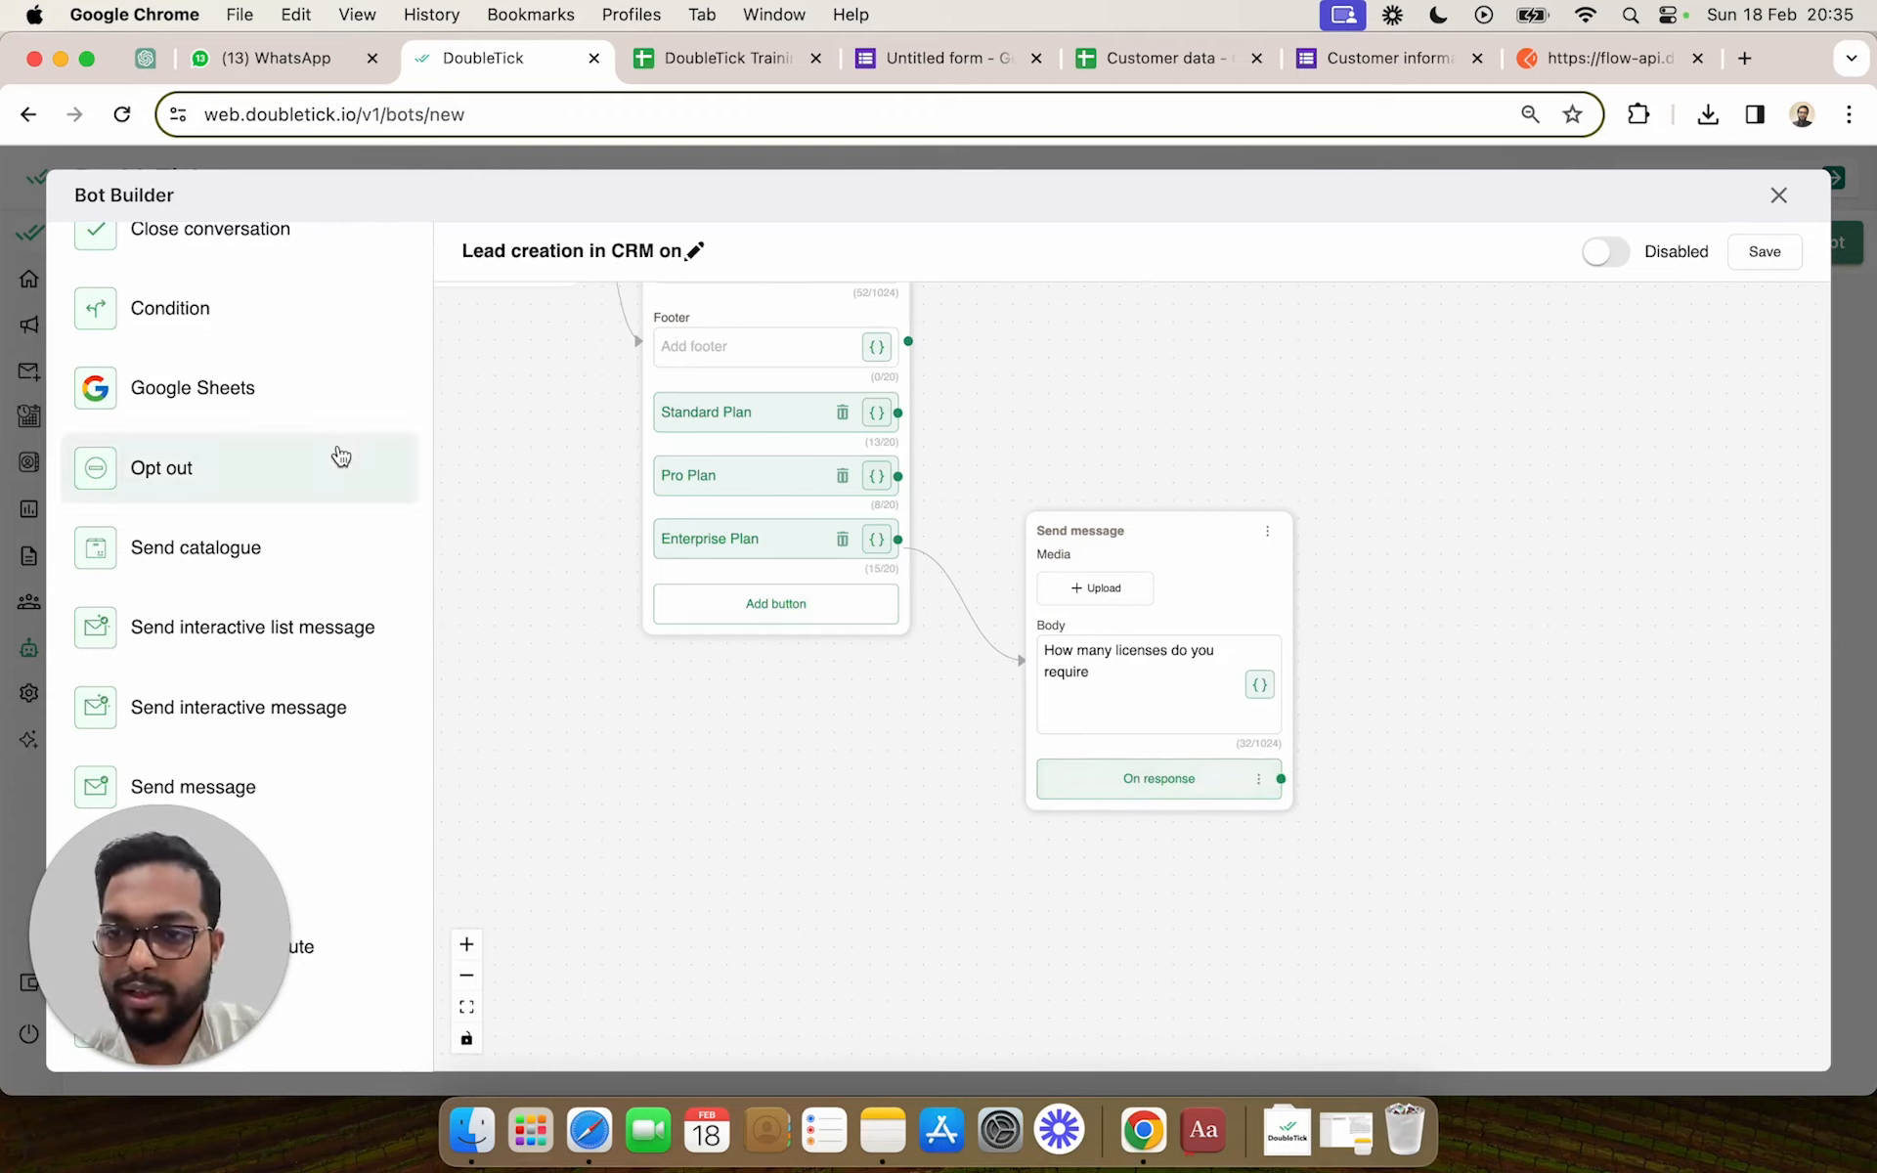
drag(199, 325, 1060, 607)
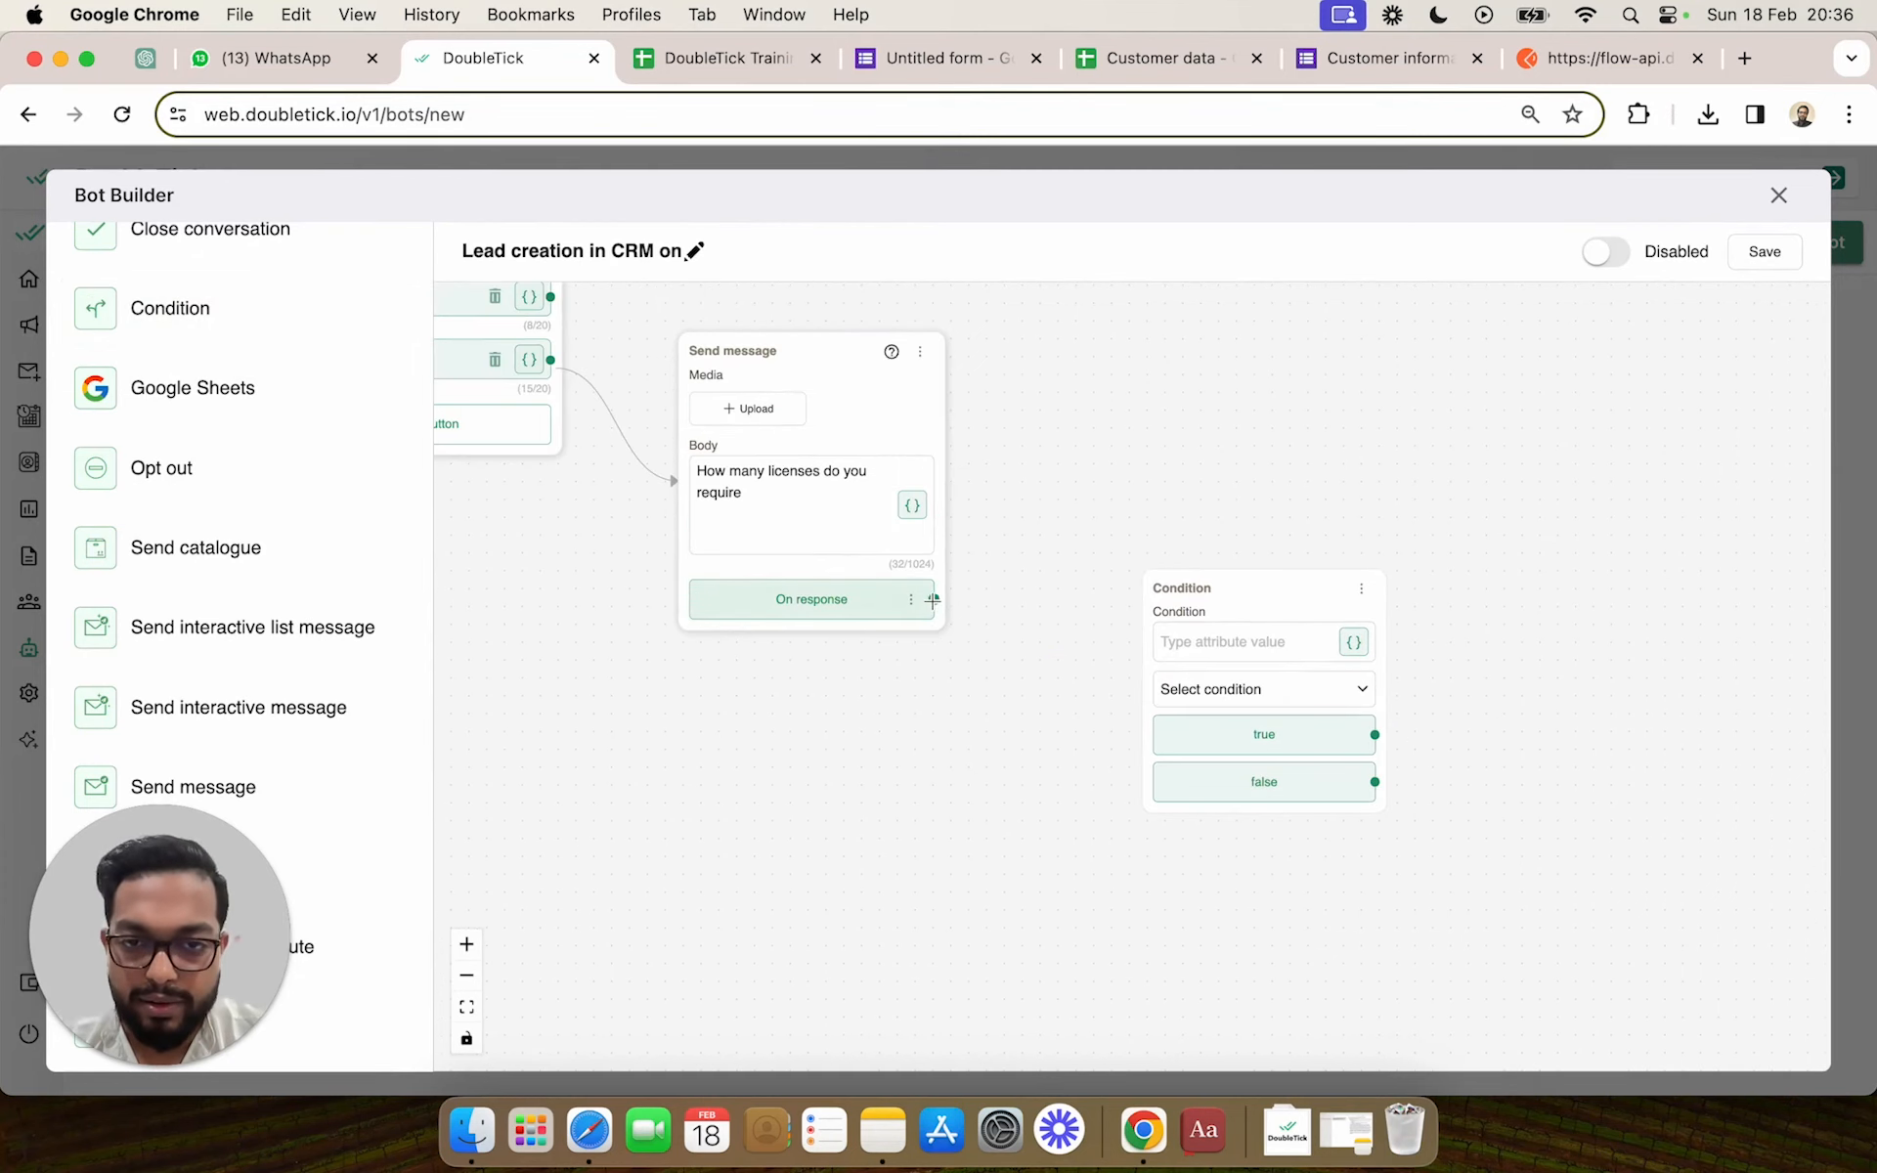
drag(932, 600, 1124, 591)
Rename the Send message block with the licenses question as "Capture license req"
triple_click(724, 354)
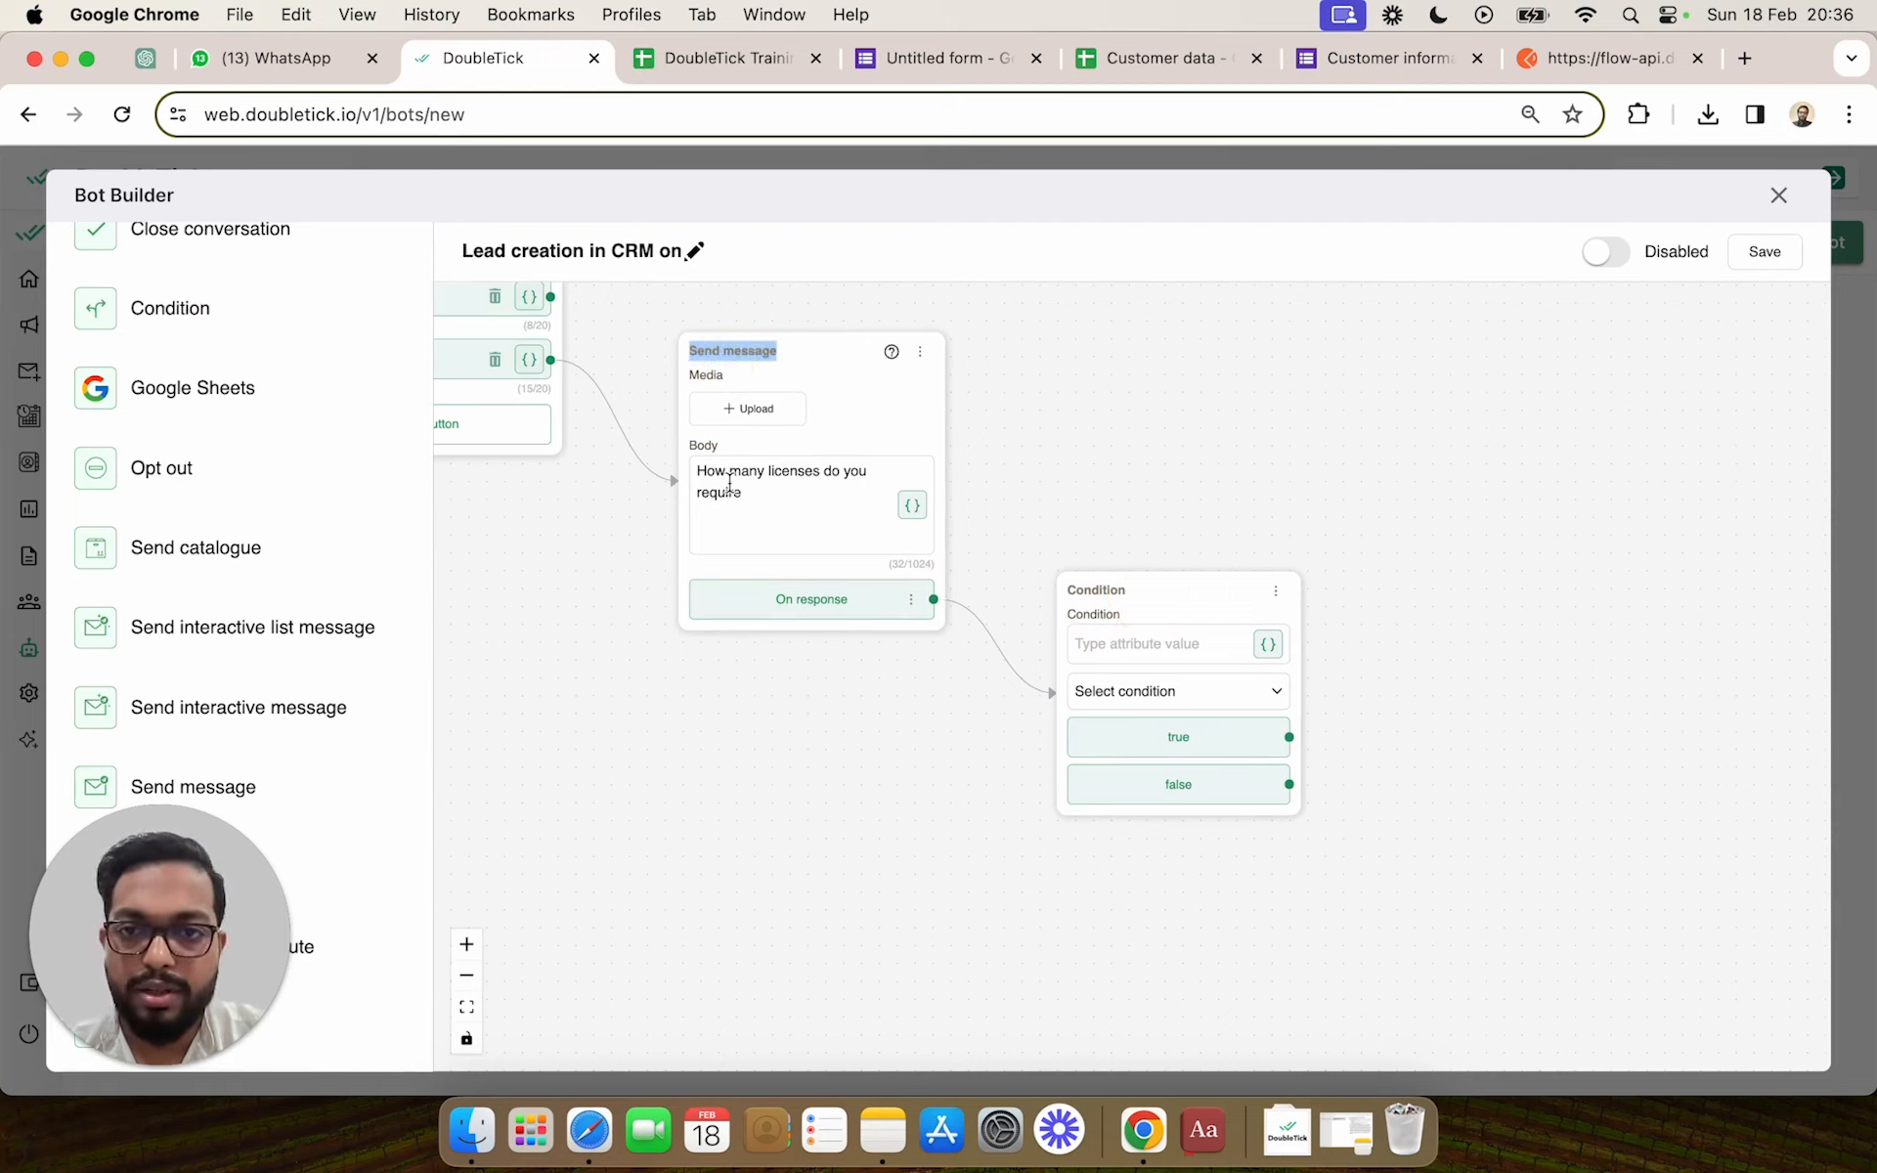
text(Capture license req)
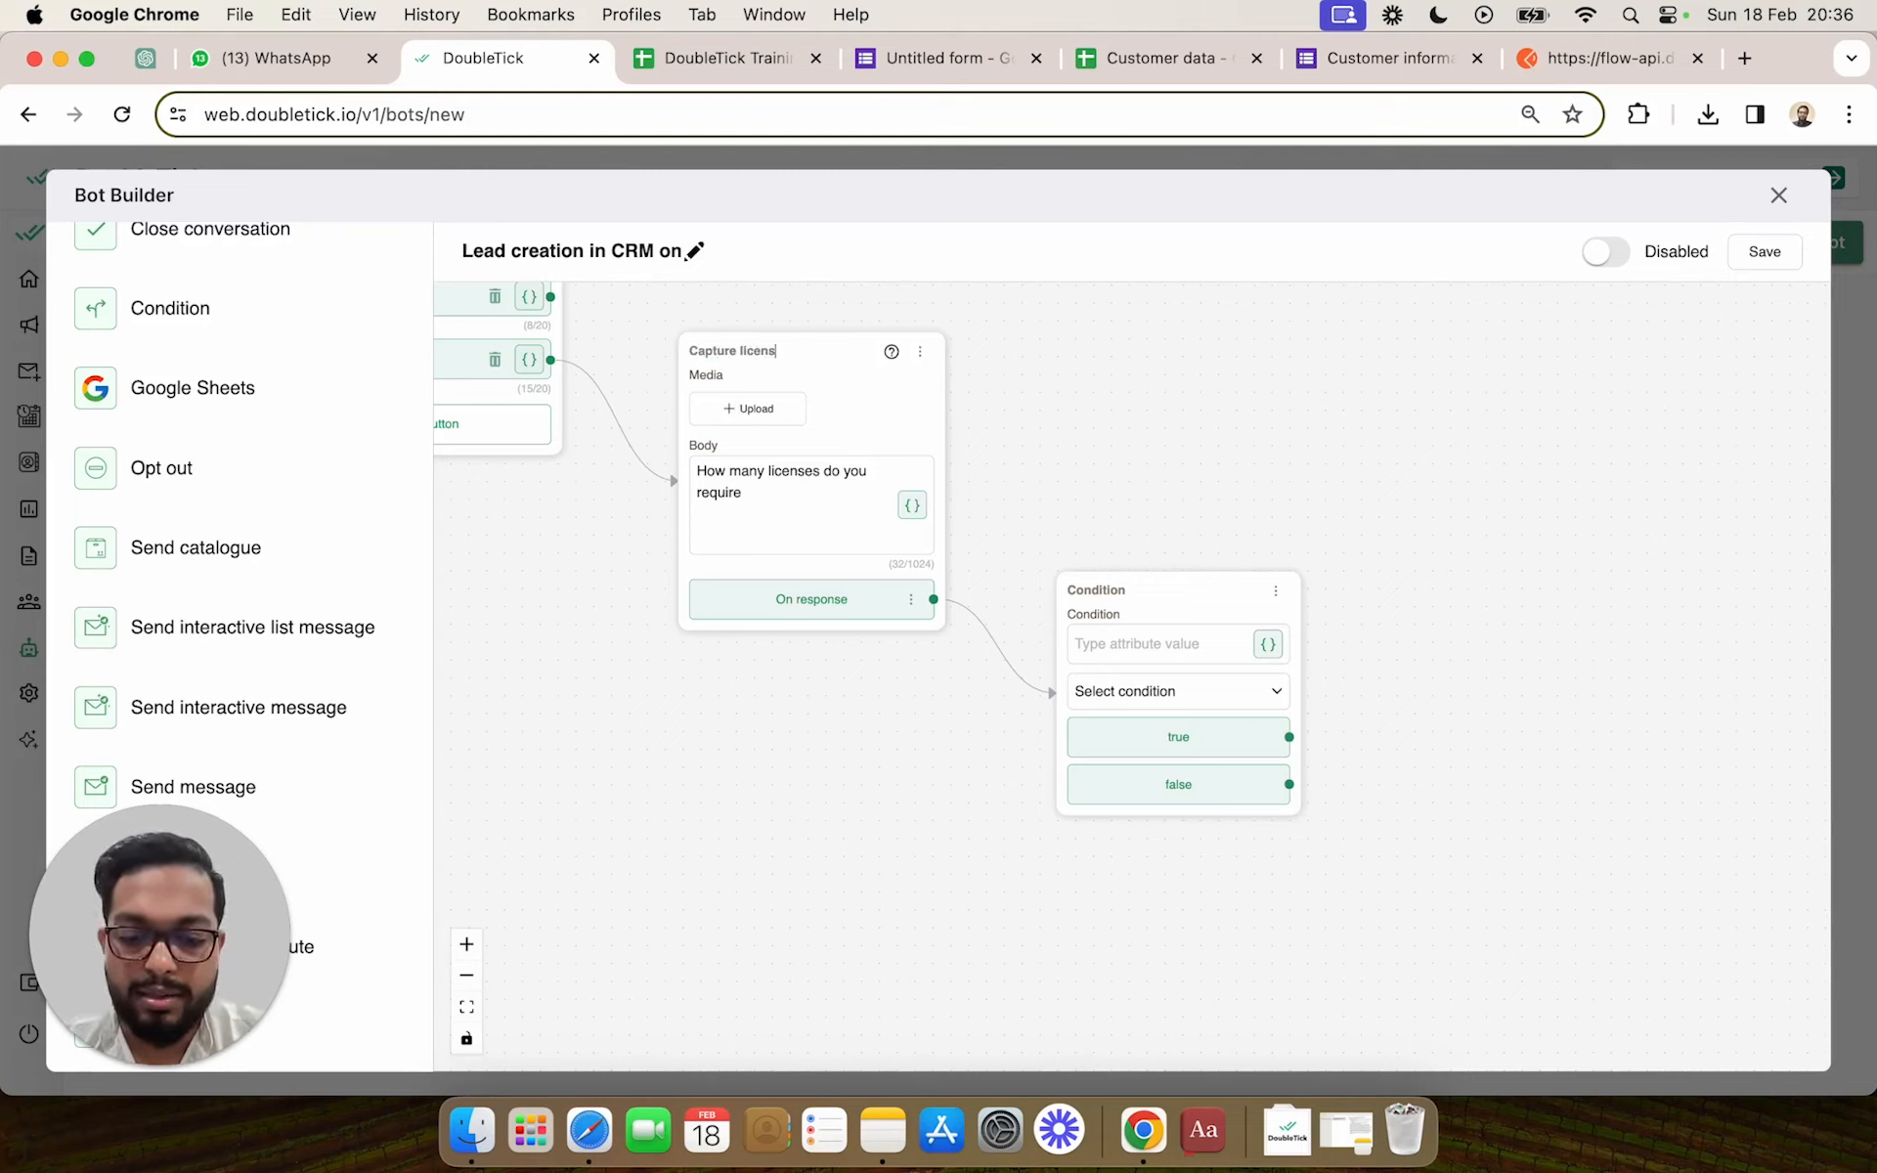
click(1036, 512)
Add a second Send message action above the licenses branch and connect the "Standard Plan" button to it
drag(1118, 434, 1098, 699)
scroll(1098, 700, down, 2)
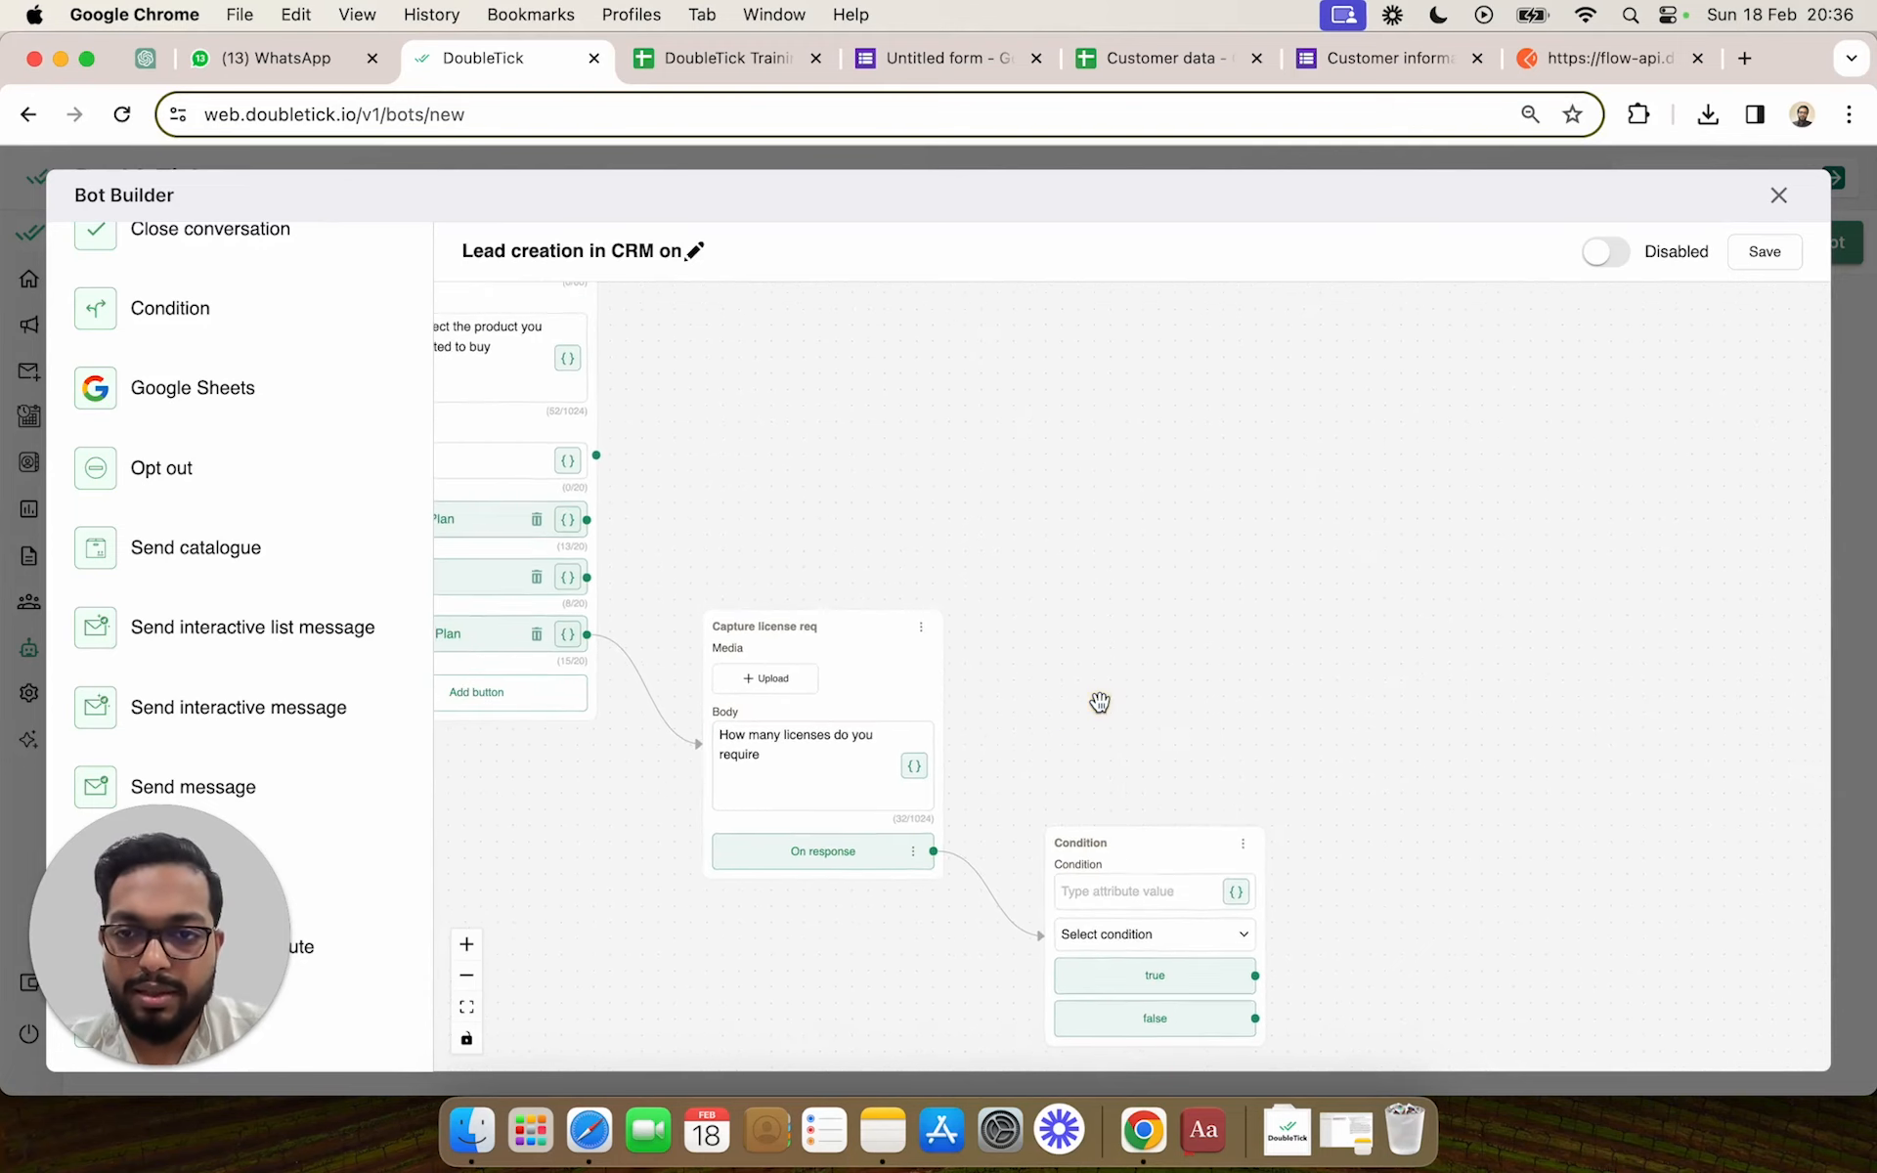
drag(967, 573, 1048, 679)
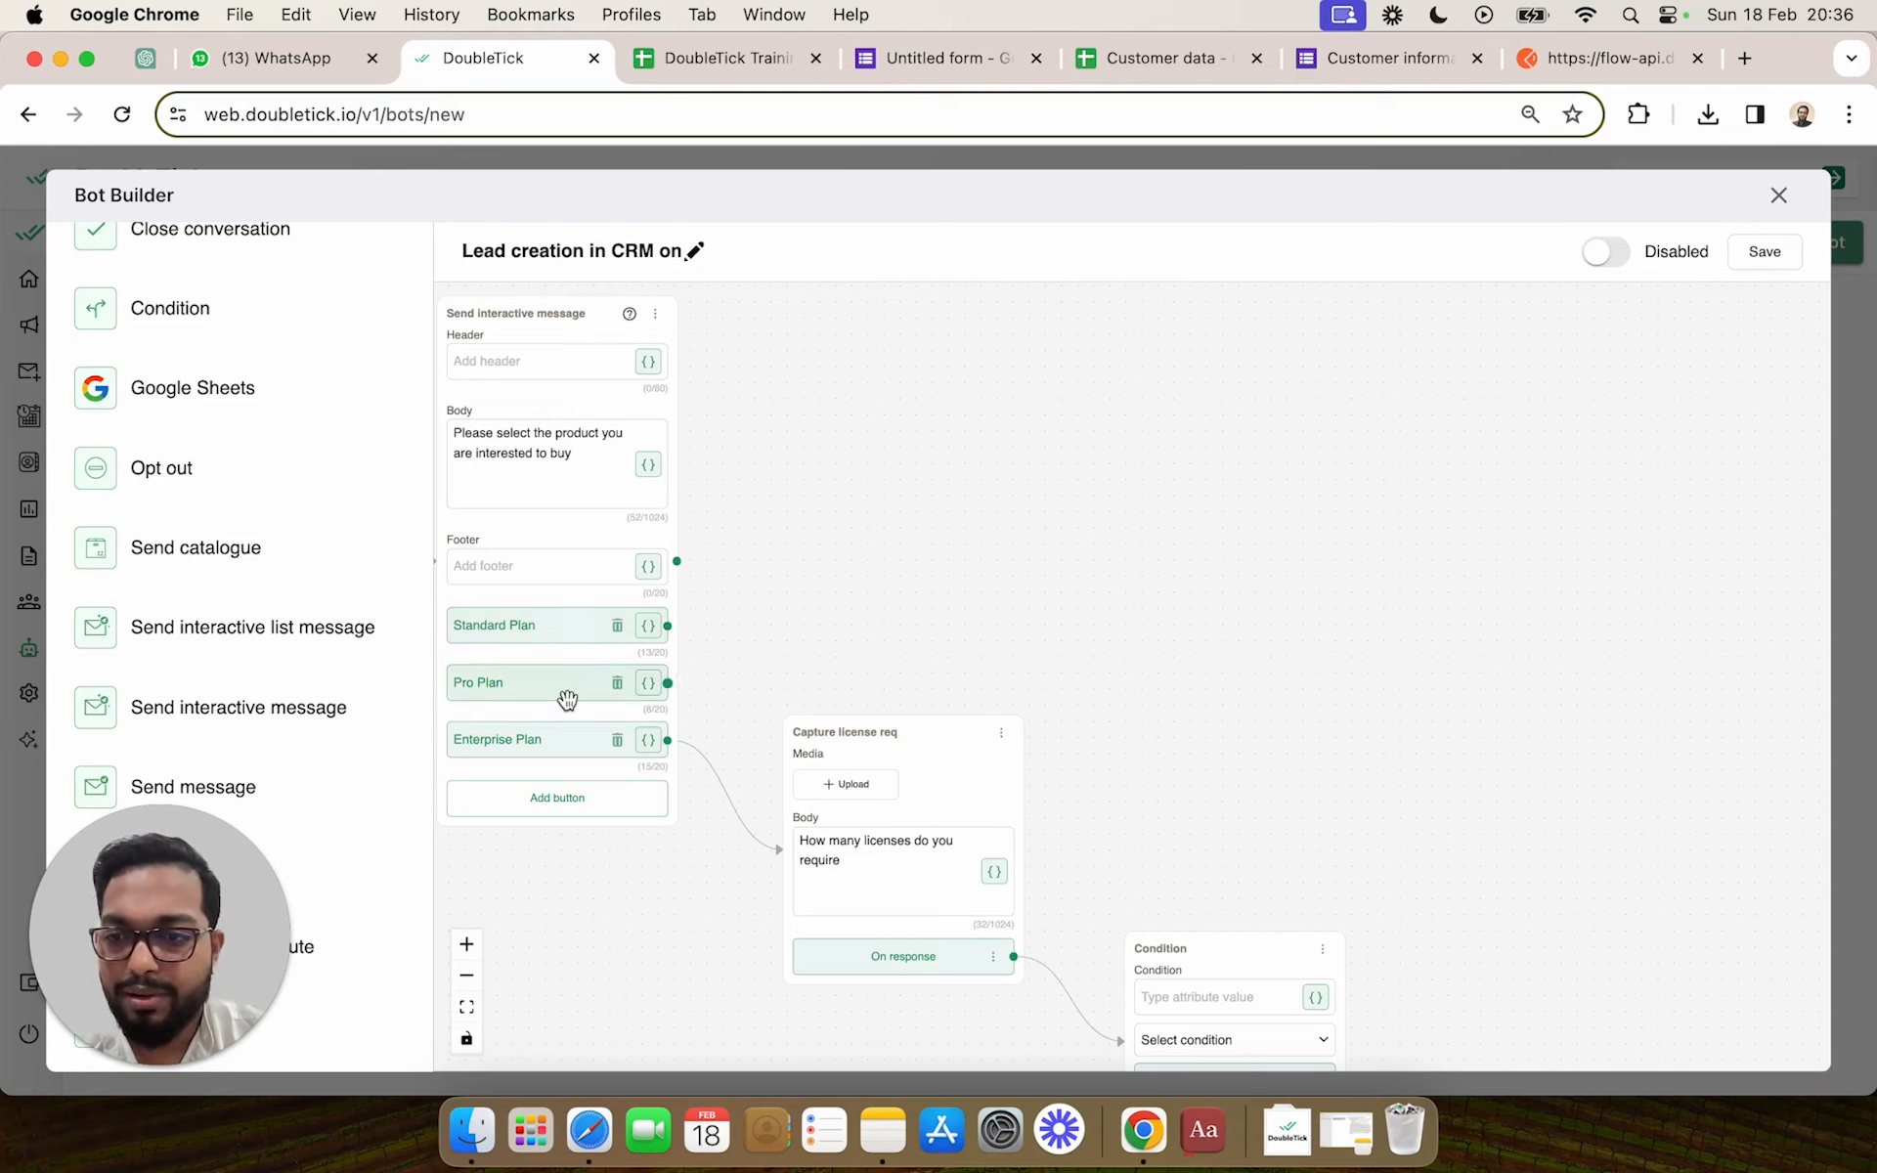
scroll(171, 451, up, 3)
scroll(172, 450, up, 3)
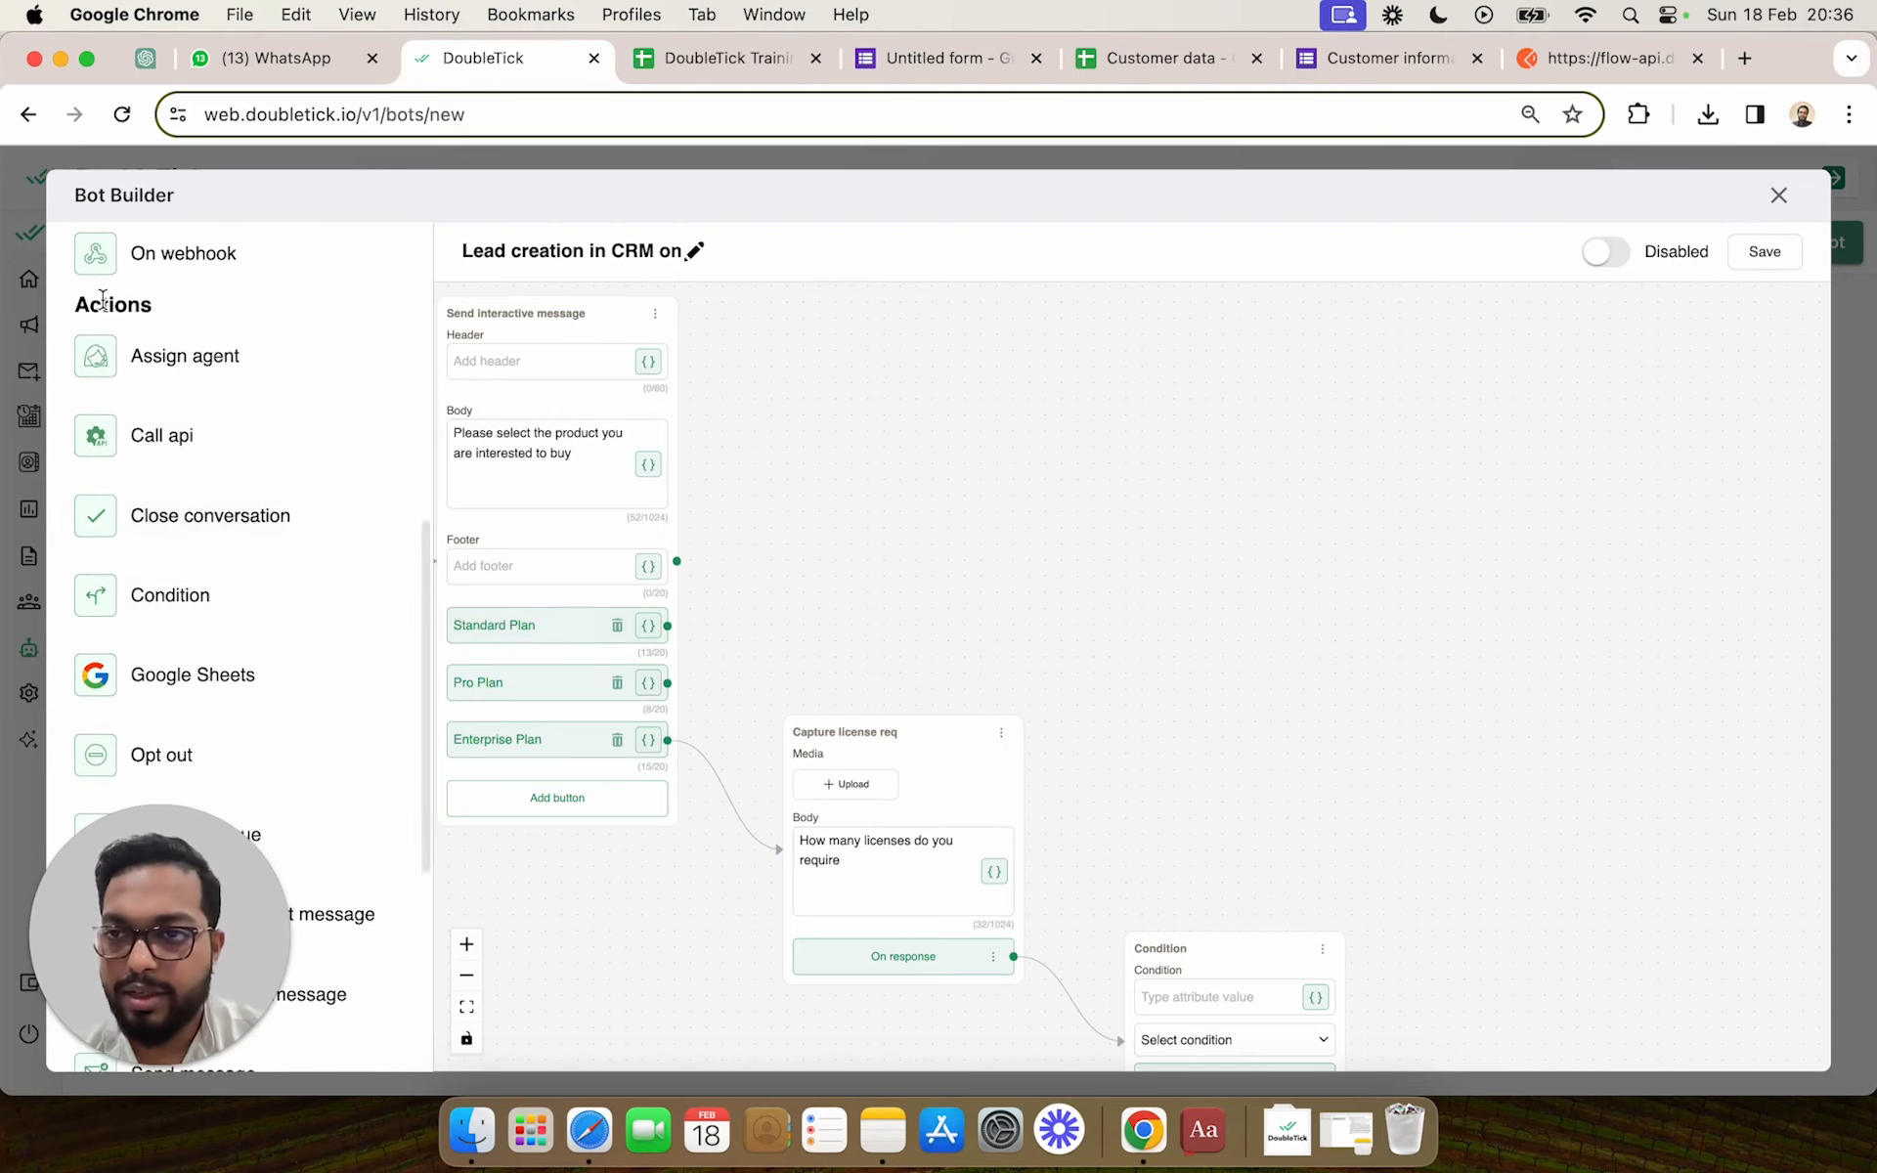
scroll(284, 549, down, 7)
scroll(286, 555, down, 5)
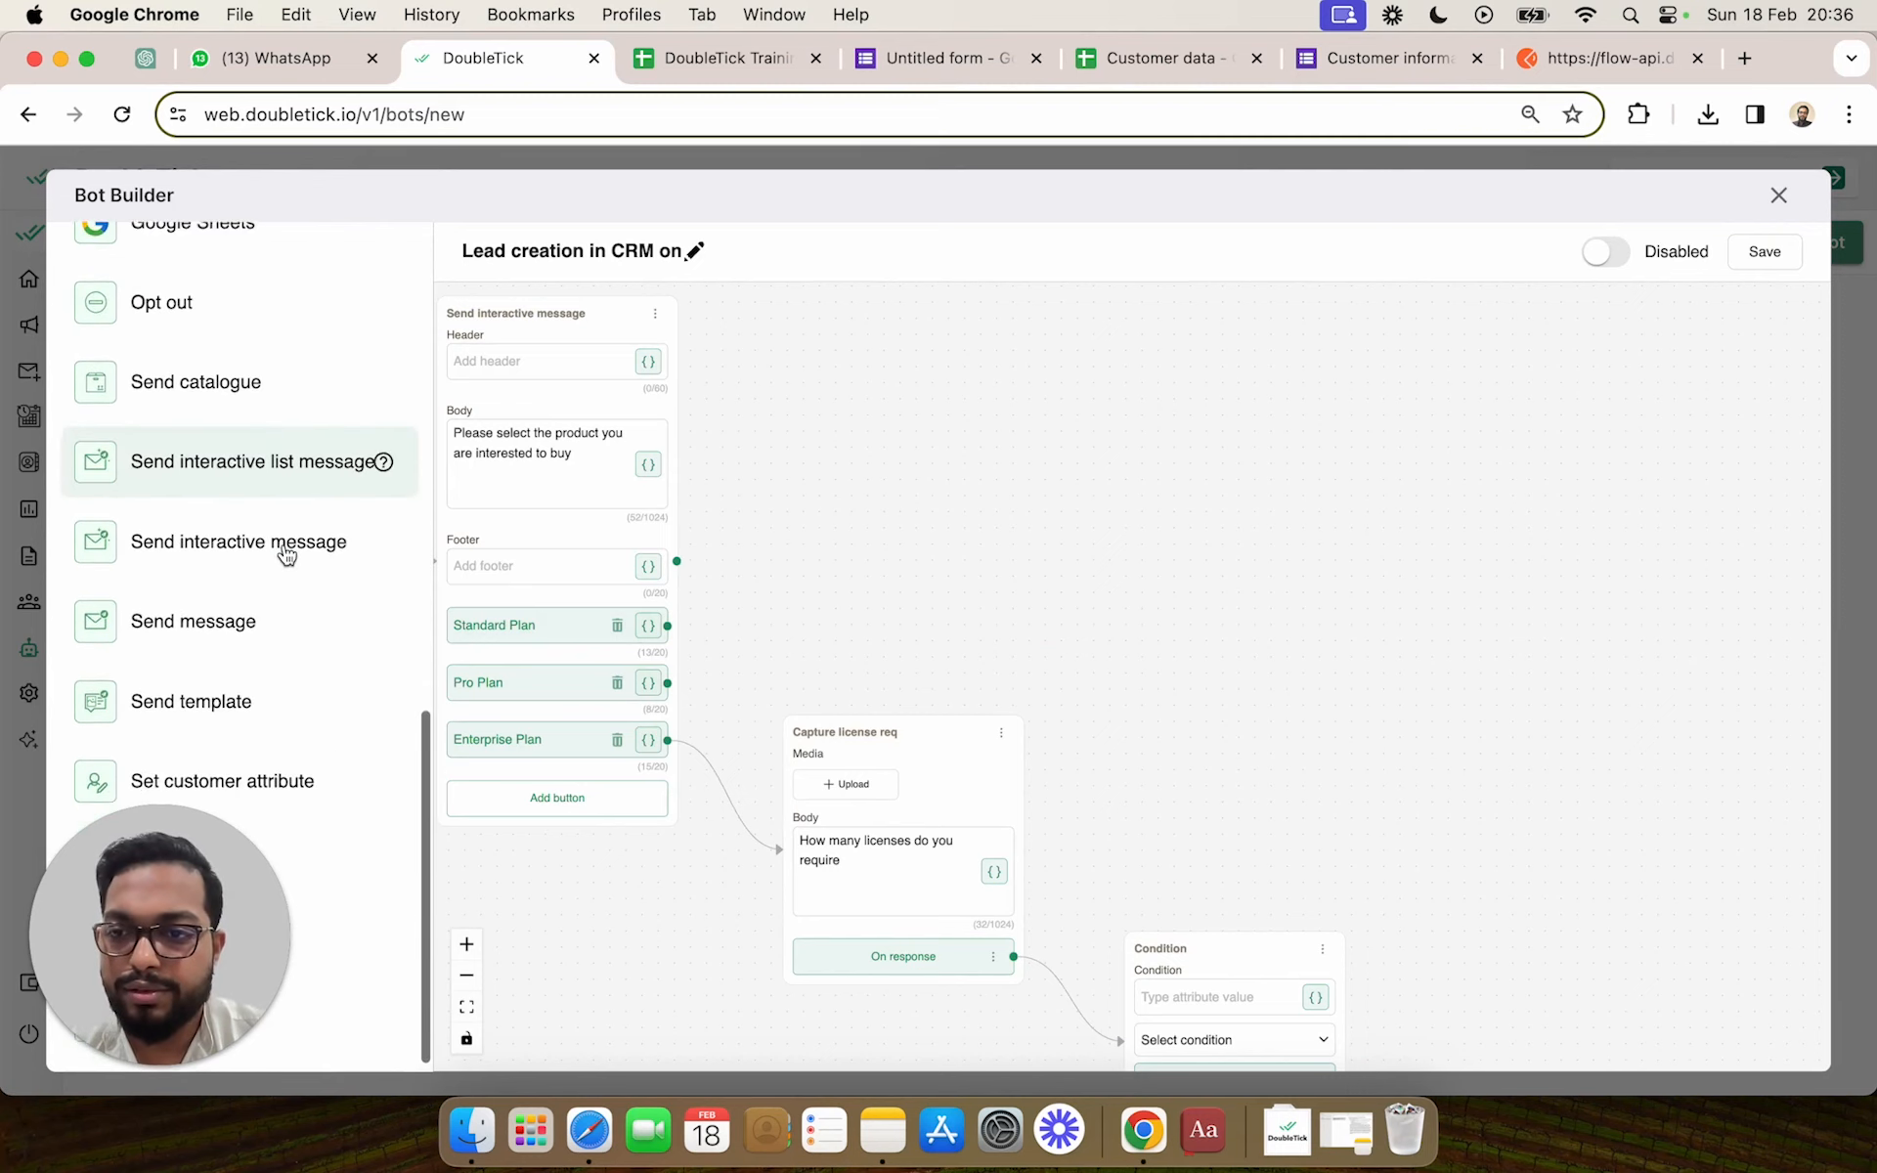
drag(167, 610, 1307, 405)
drag(661, 629, 1331, 469)
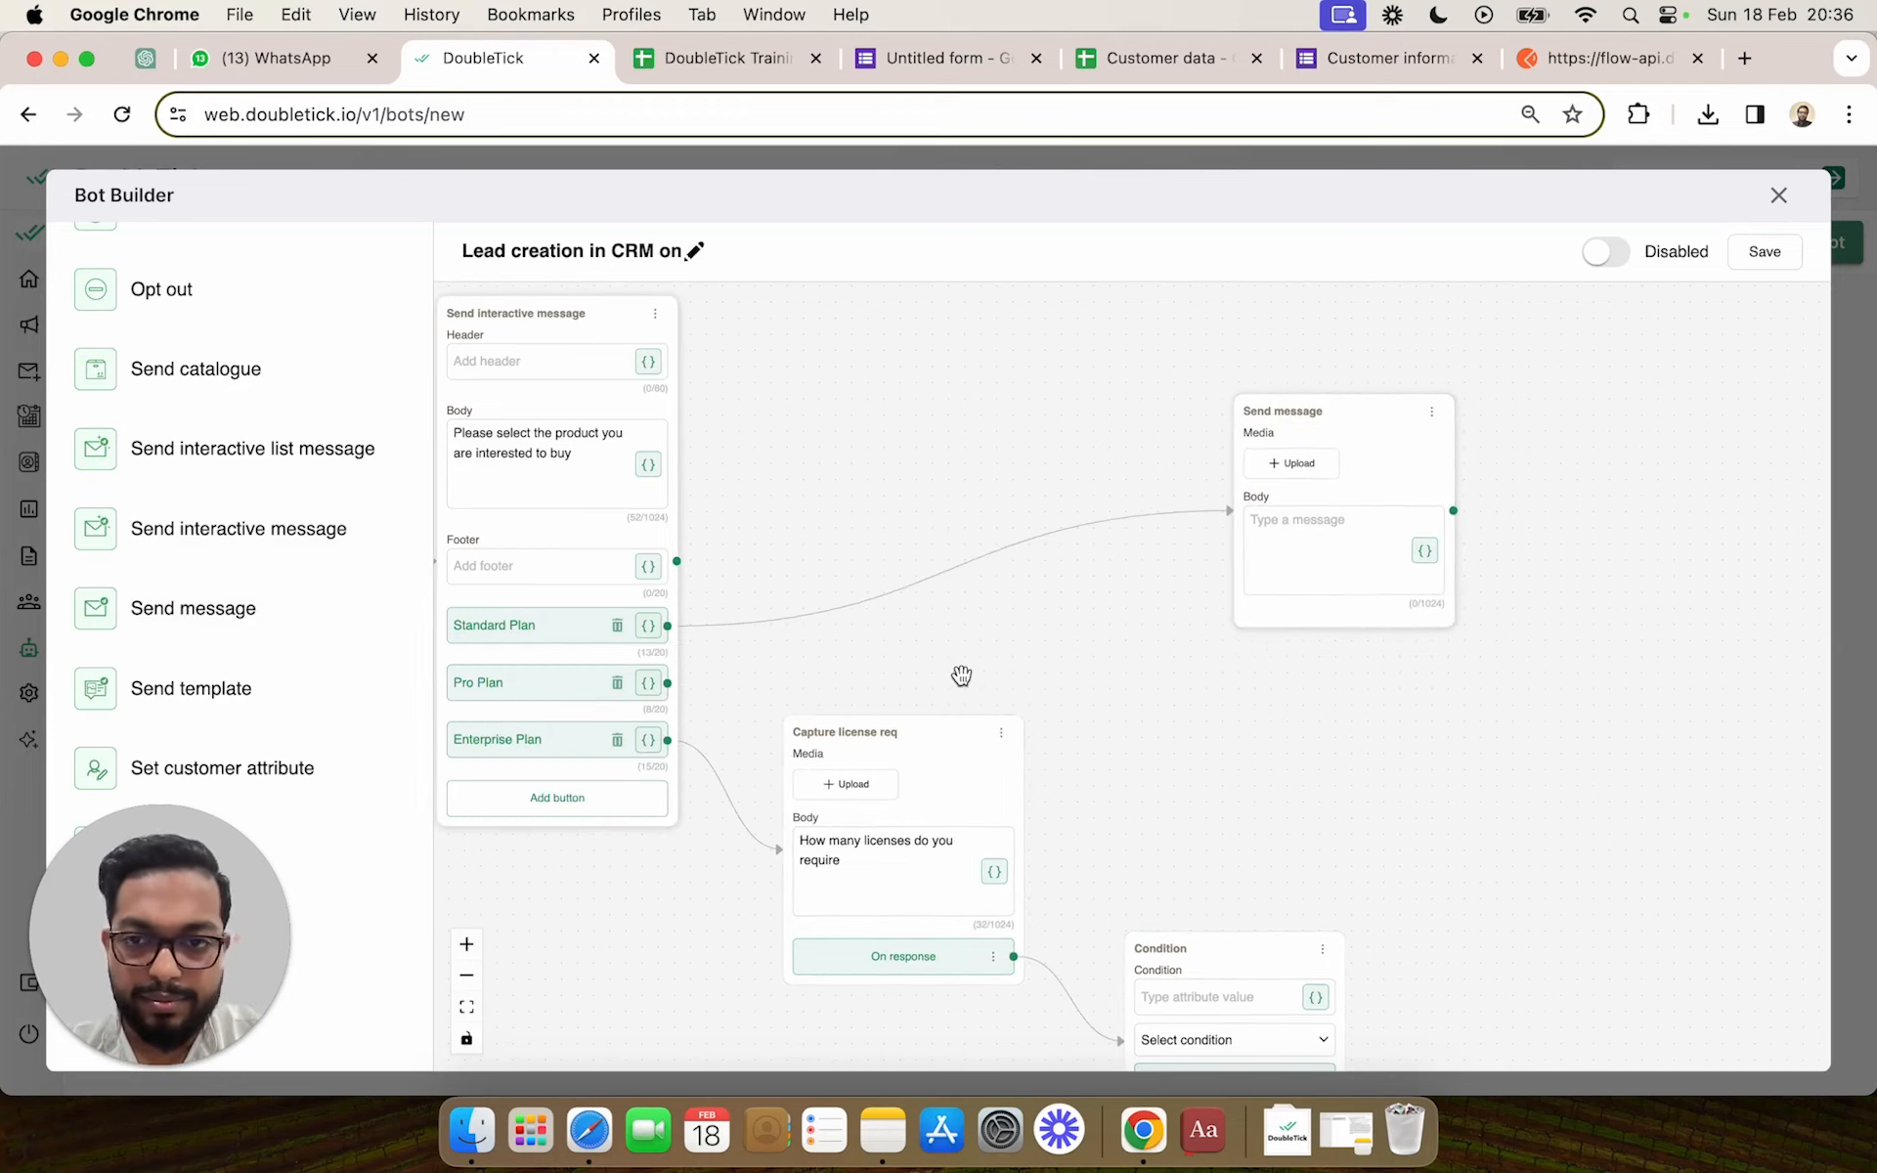
Set the new message's body to "Thank you for your interest" and connect the "Pro Plan" button to the same message
click(1317, 554)
text(Thank you for your interest)
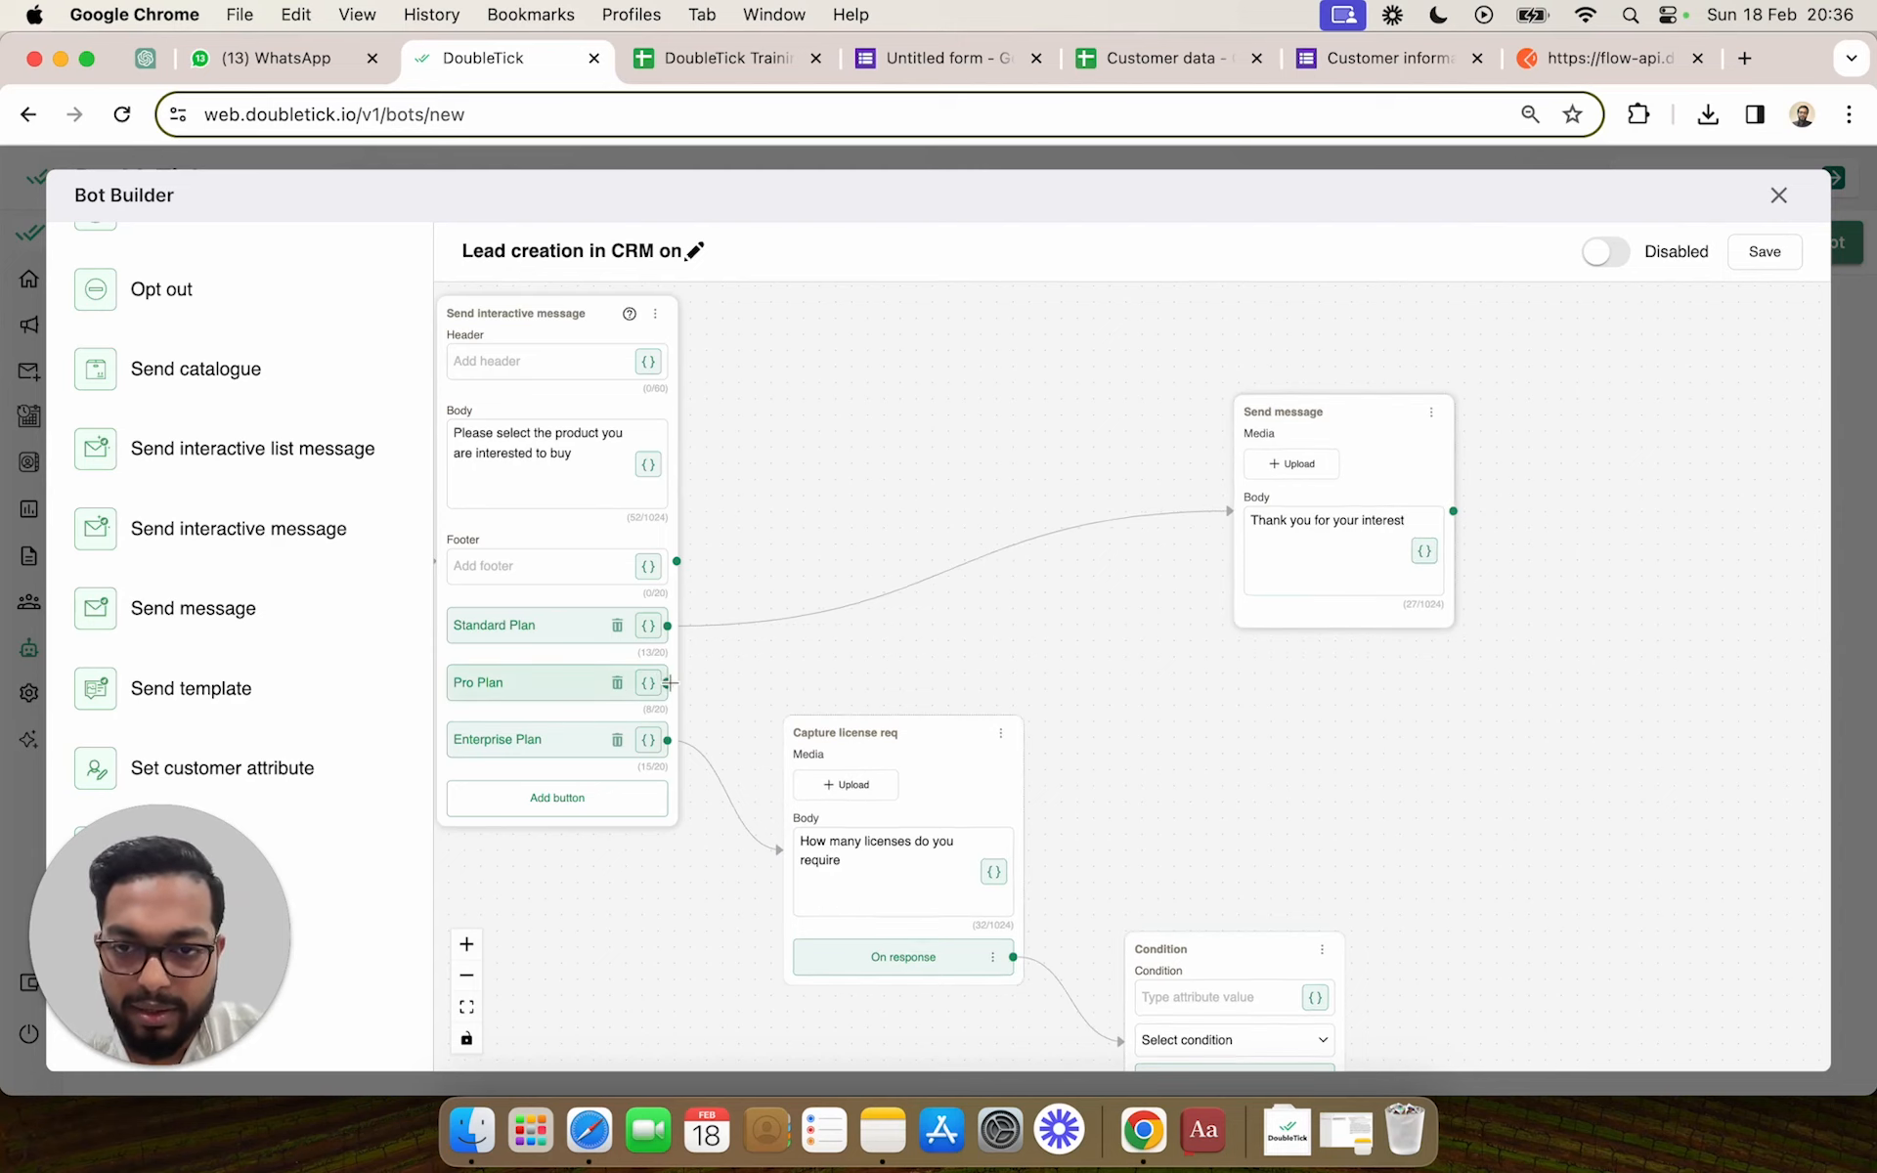
drag(668, 682, 1202, 526)
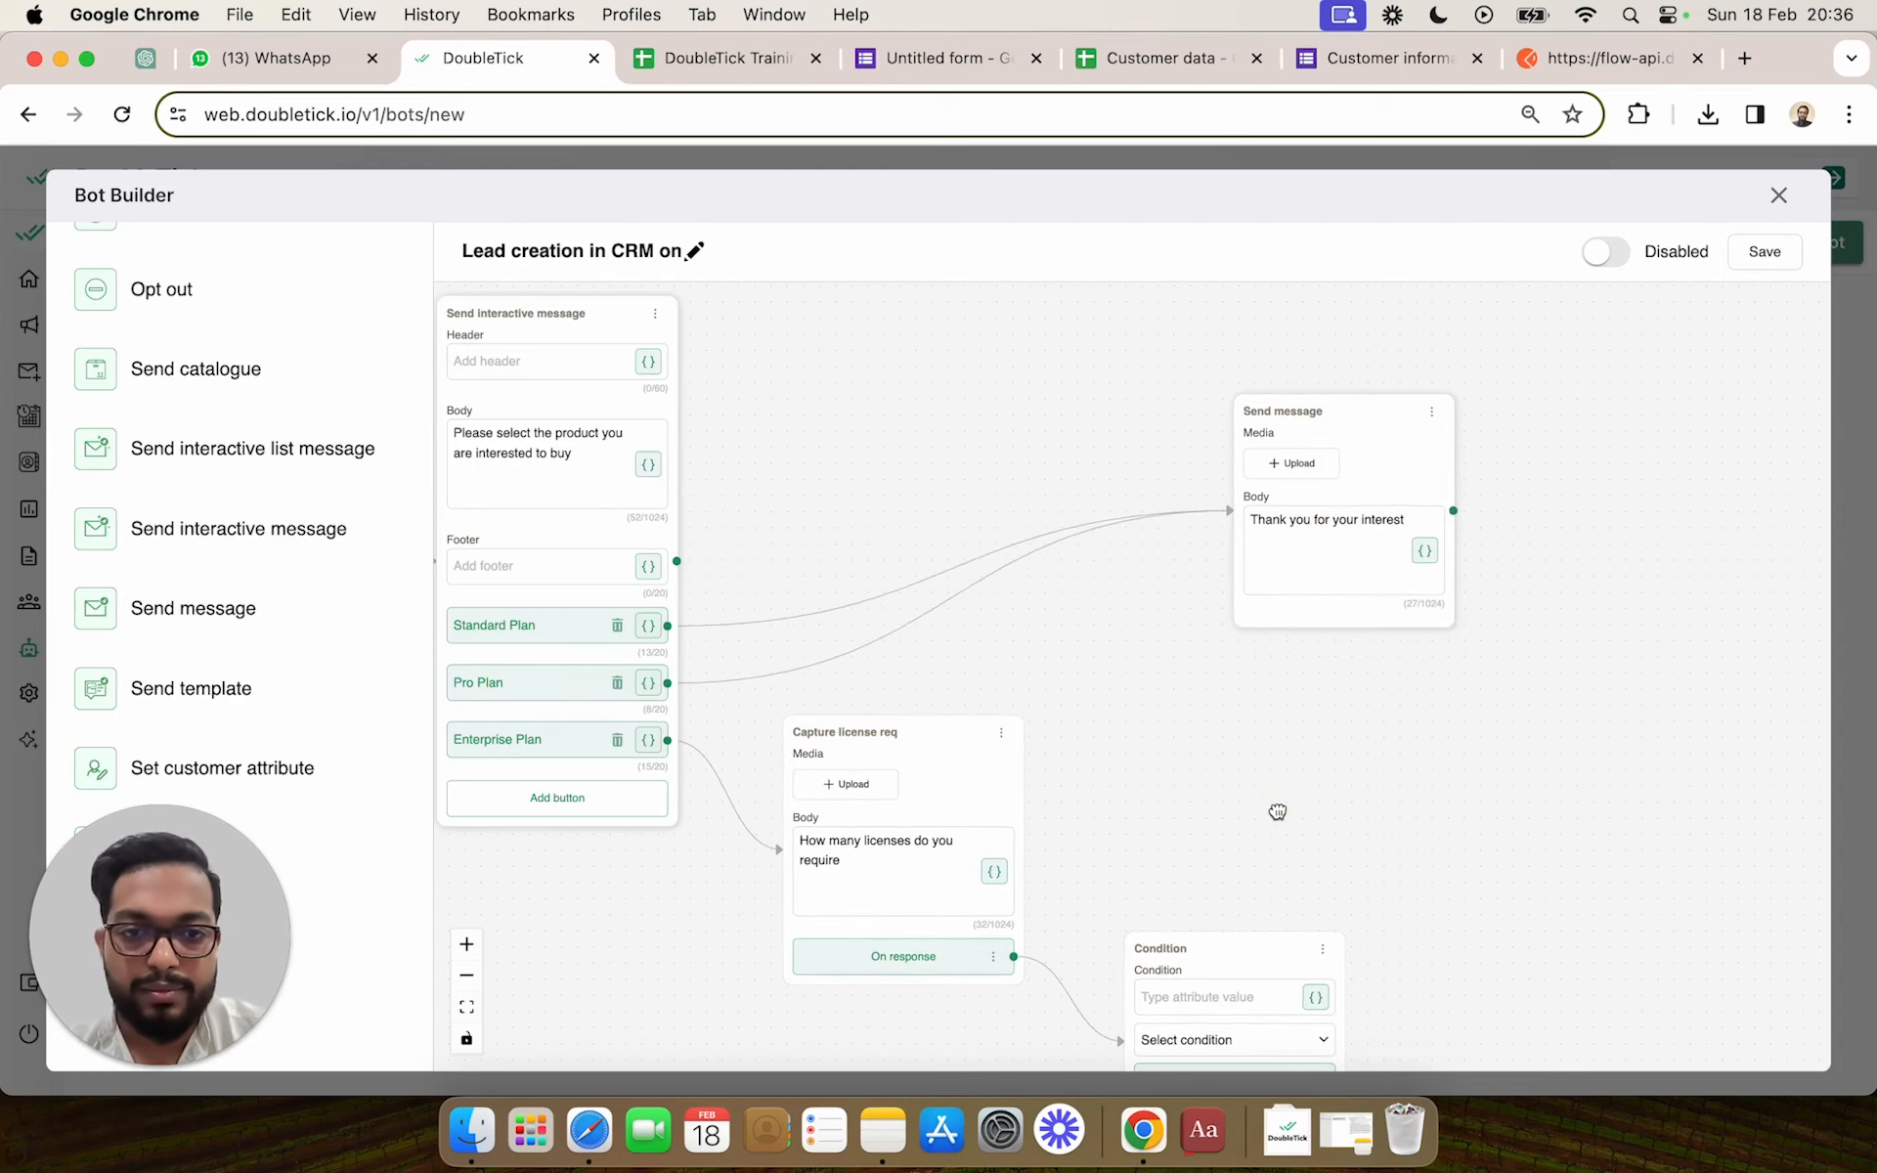
Move the "Thank you for your interest" message block farther away from the plan buttons to free up canvas space
drag(1277, 810, 1164, 641)
scroll(1082, 677, down, 2)
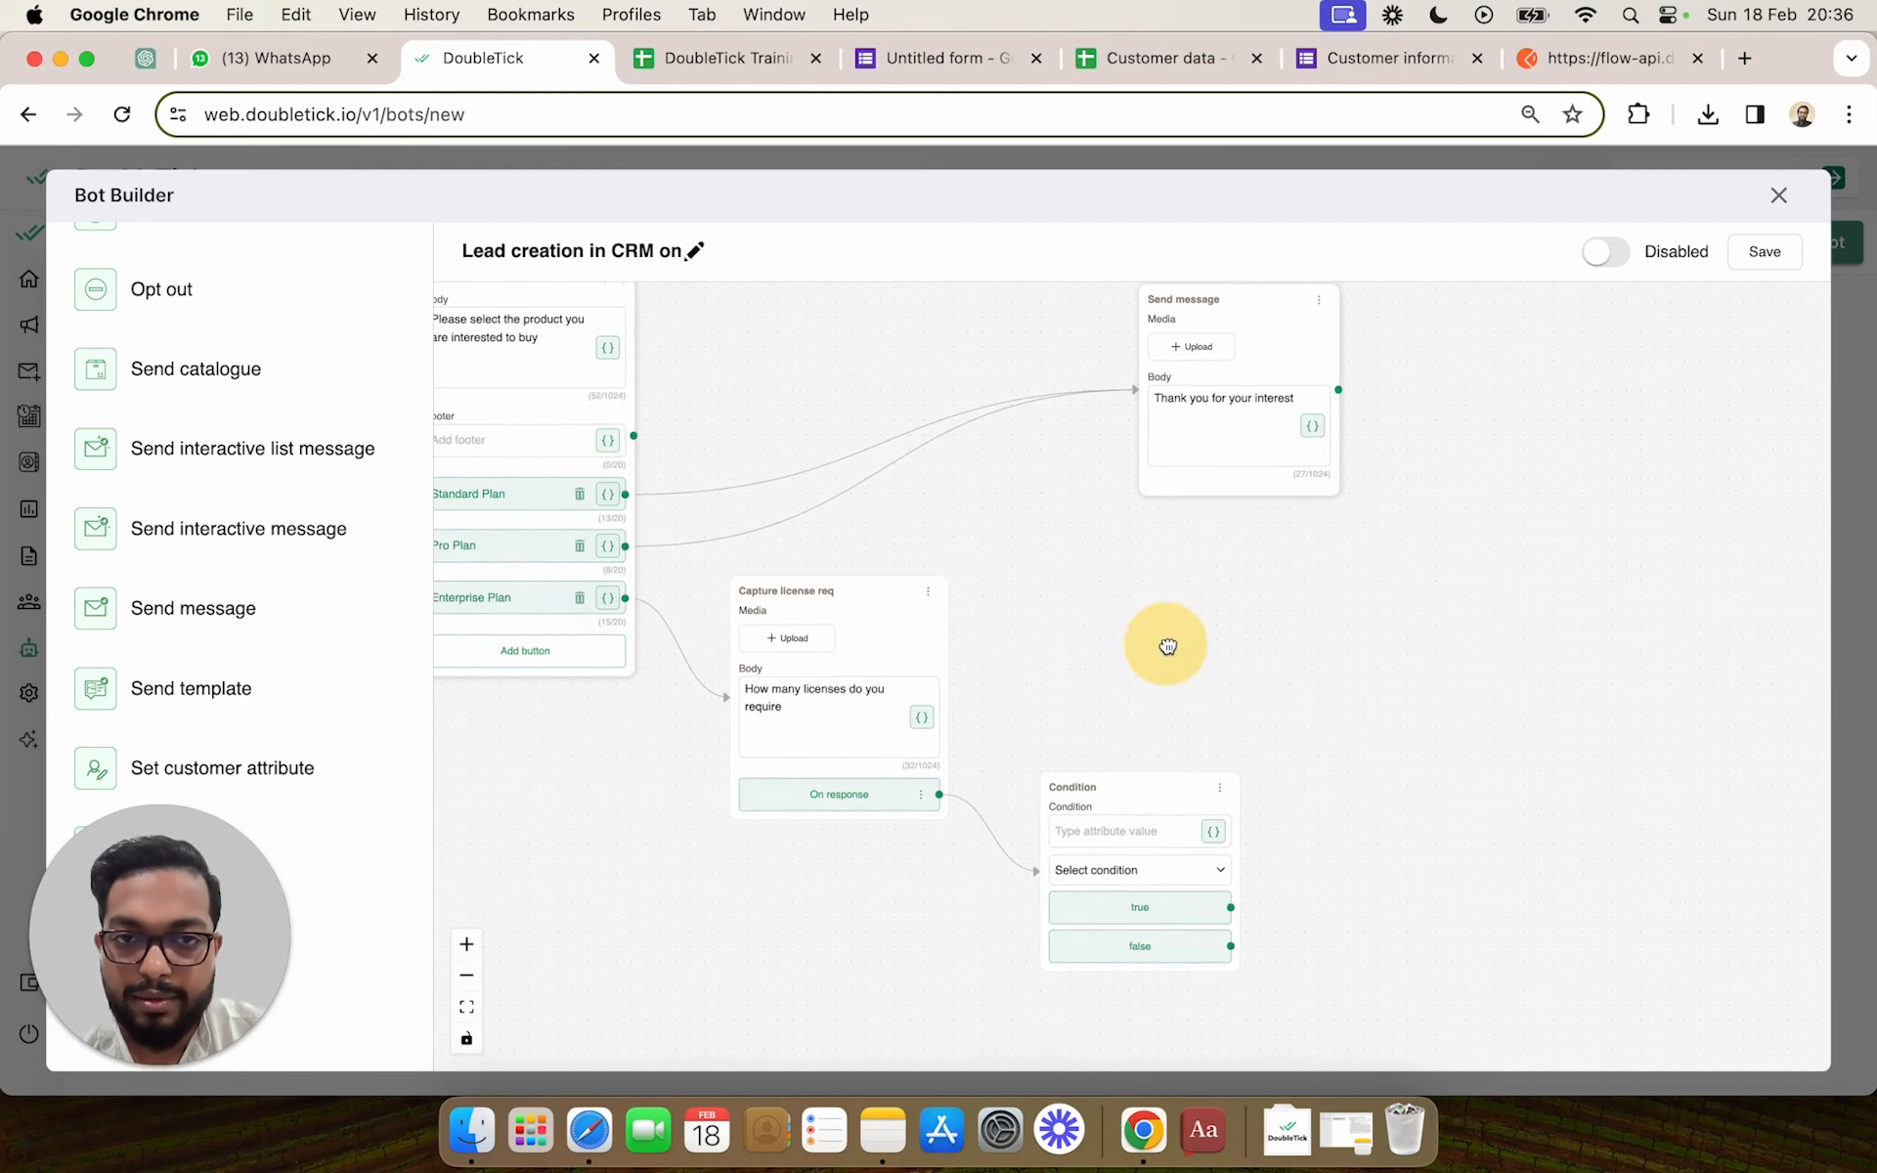
drag(1257, 326, 1518, 393)
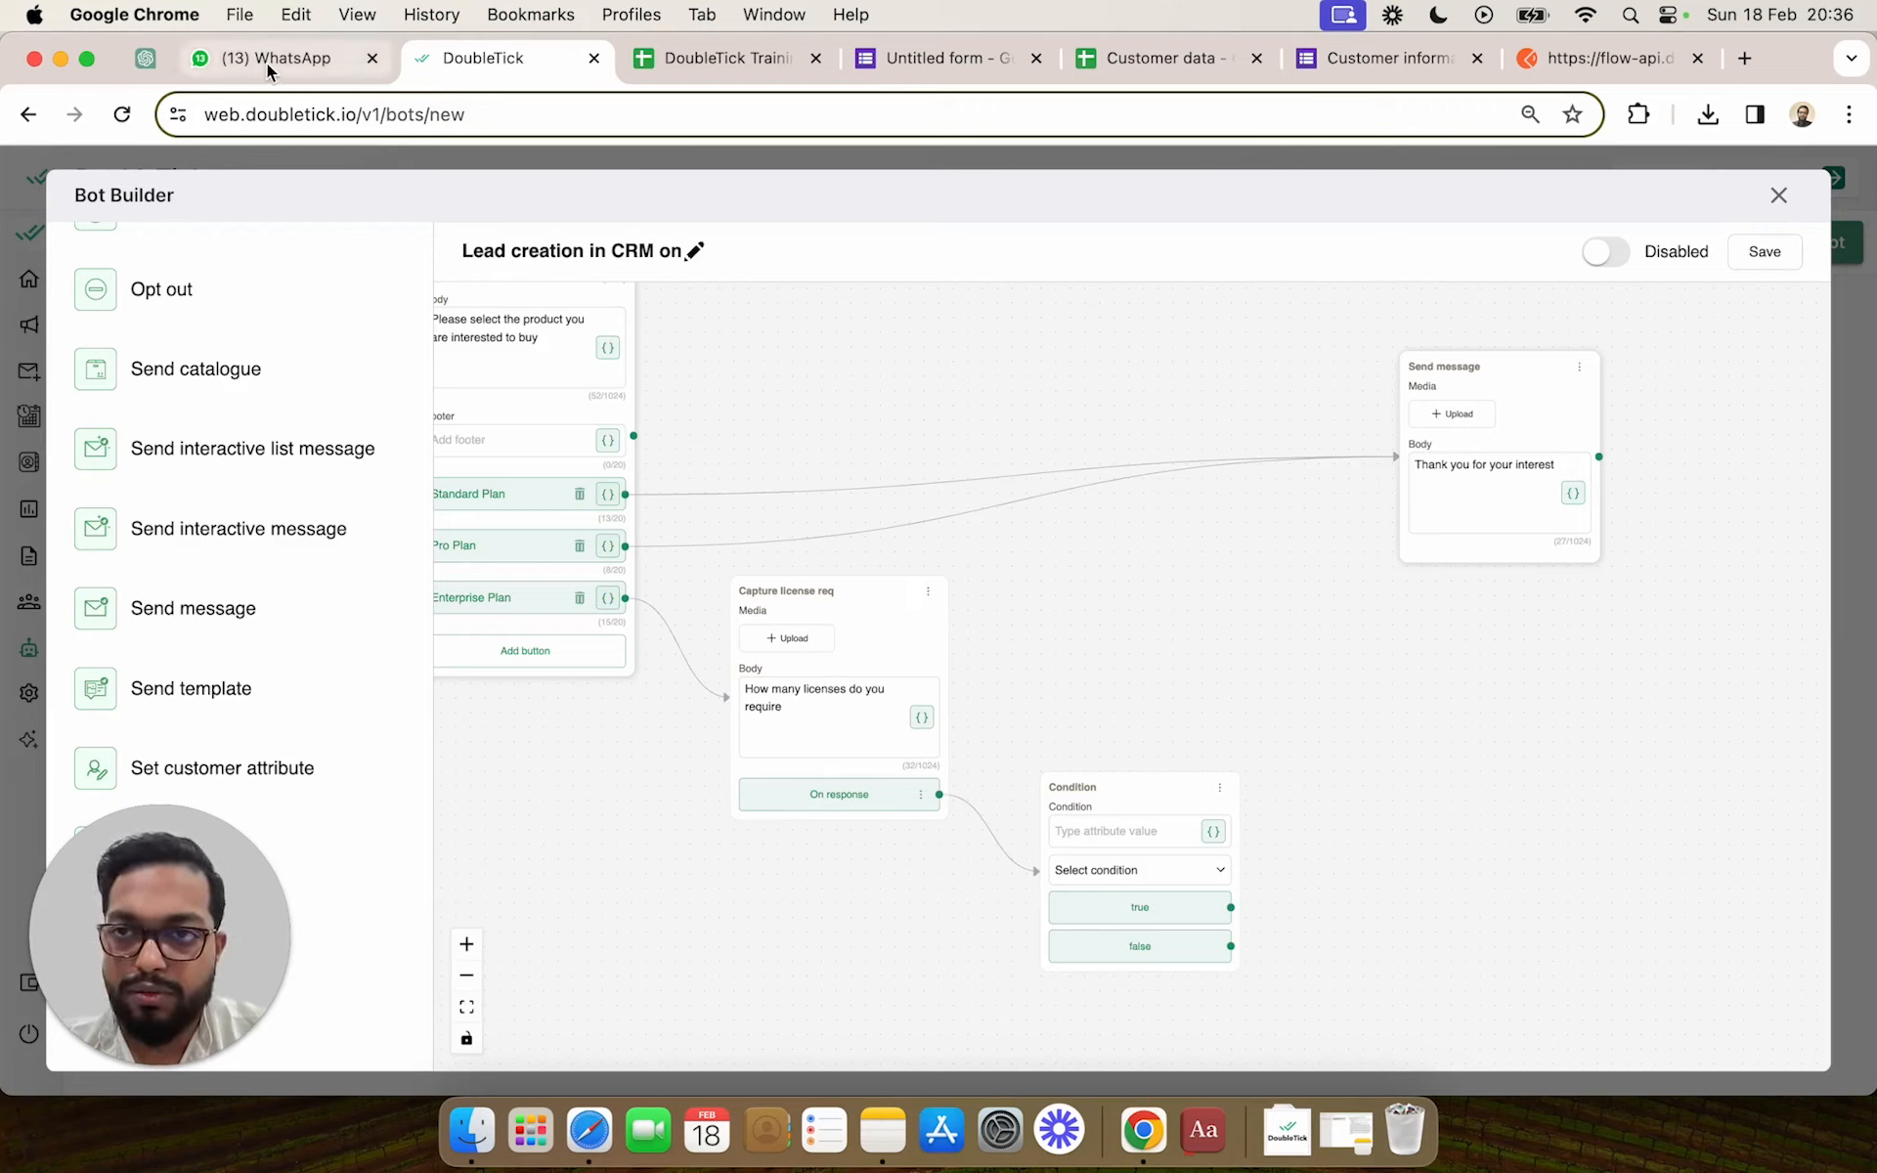
Set the Condition block's comparison operator to greater than (>)
click(1185, 881)
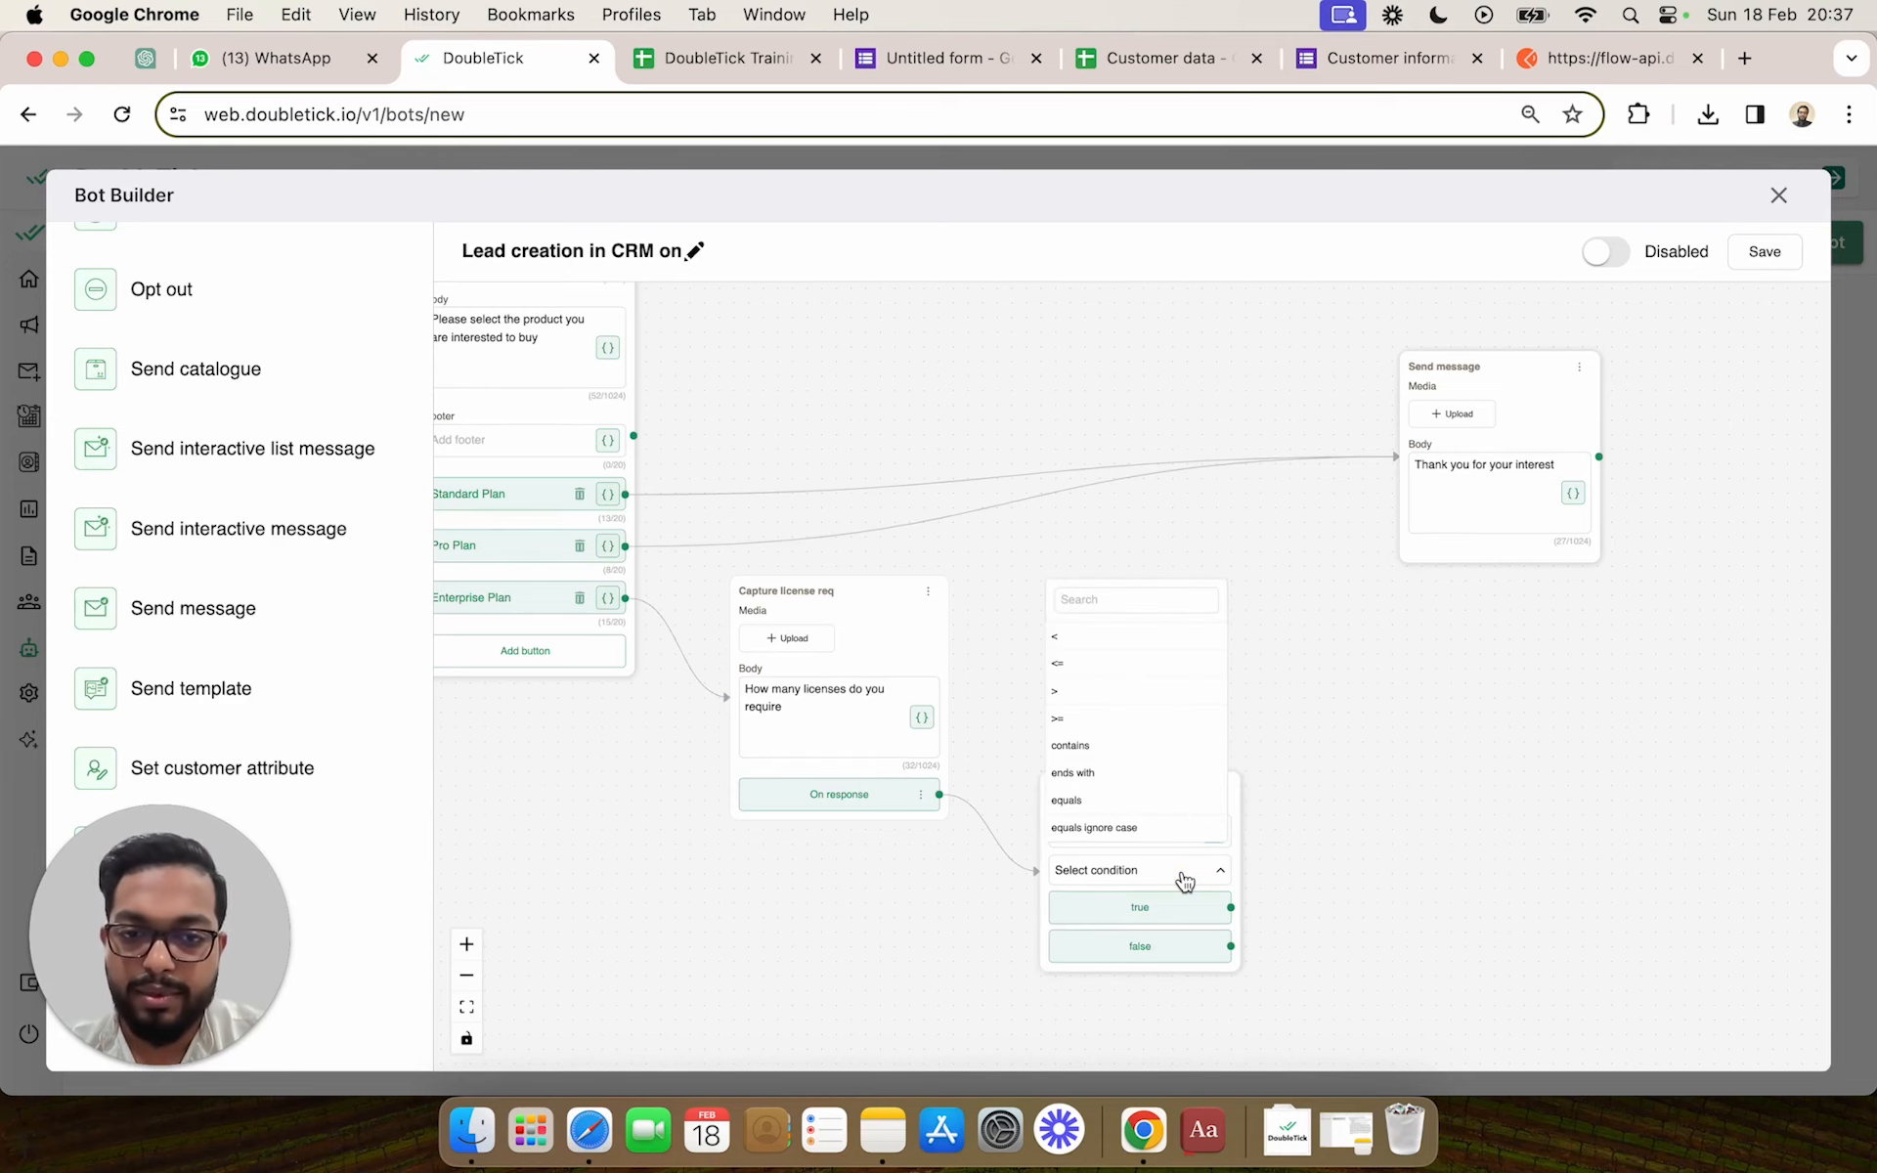
scroll(1159, 748, down, 1)
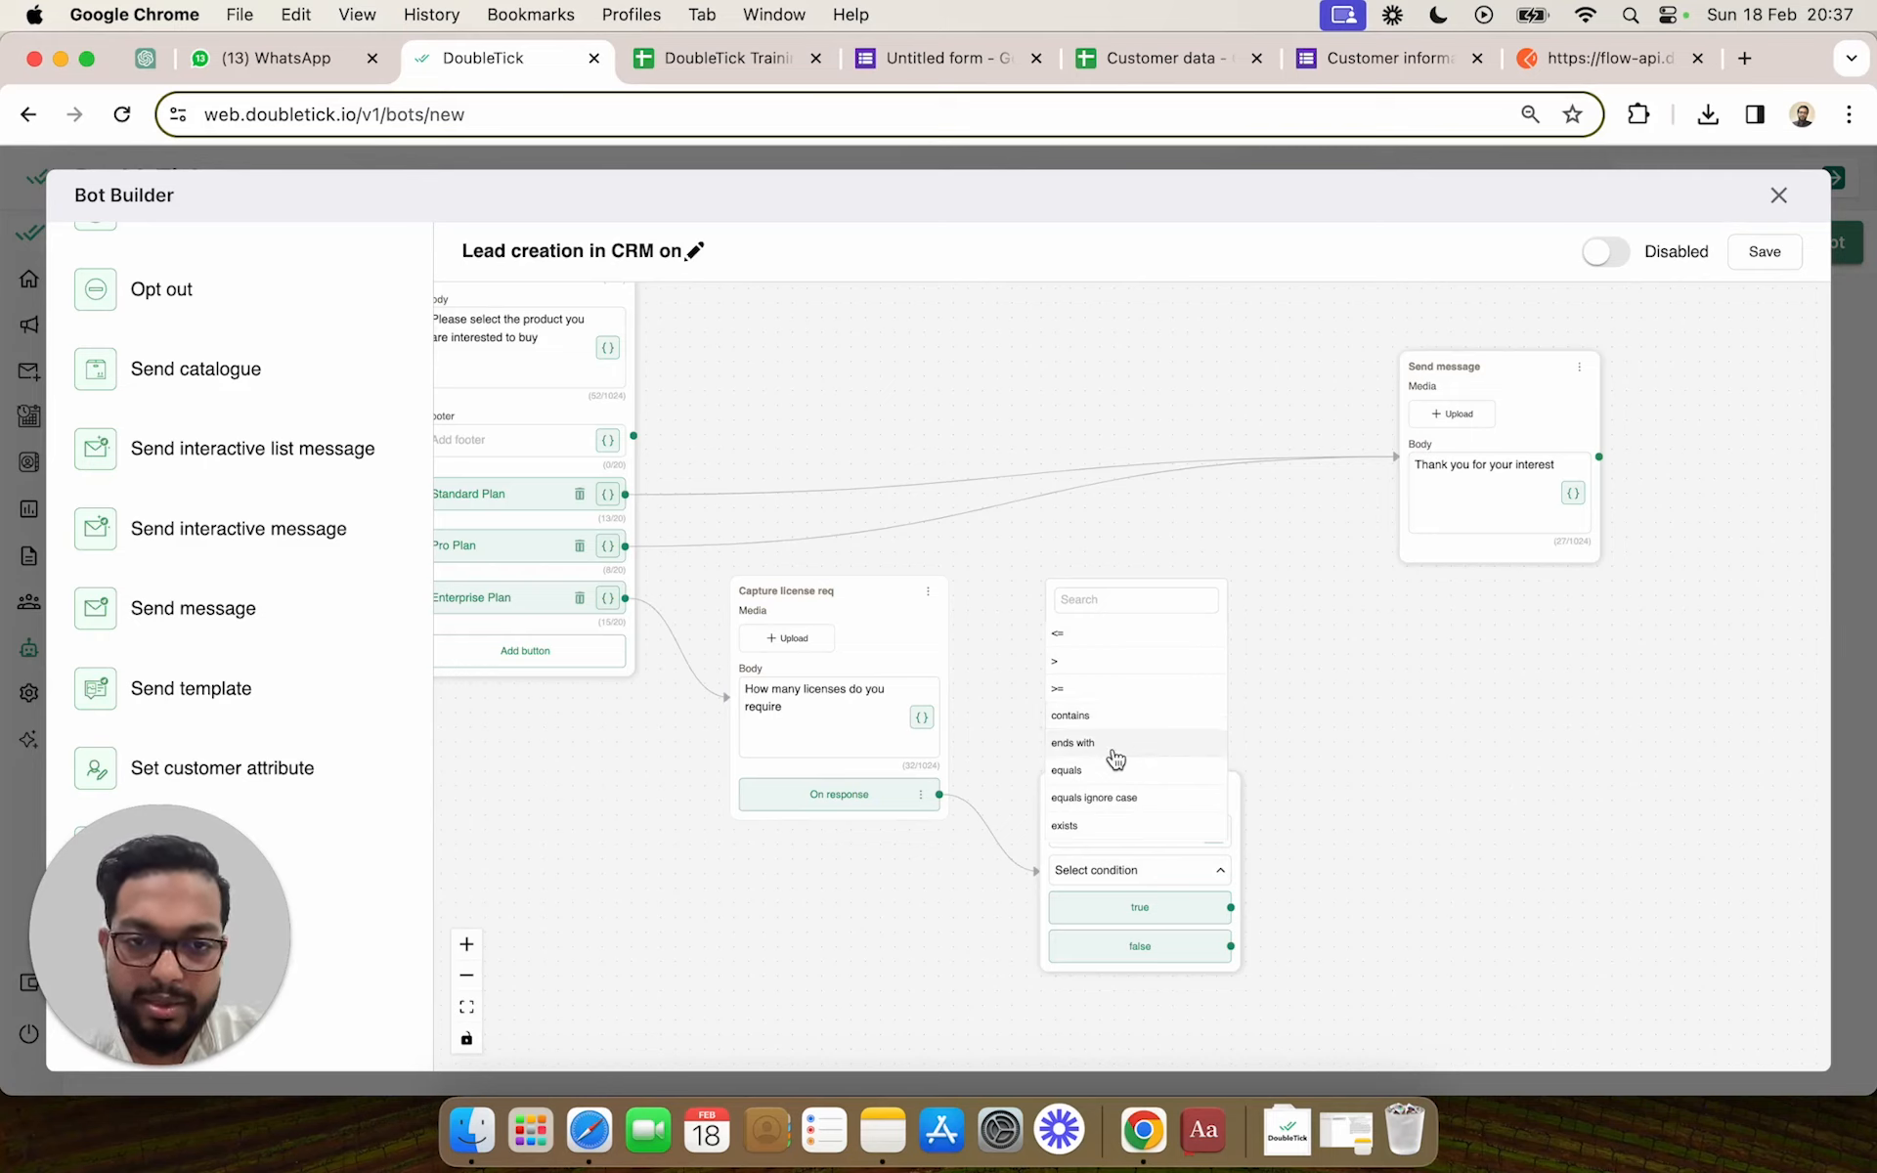
scroll(1110, 772, down, 1)
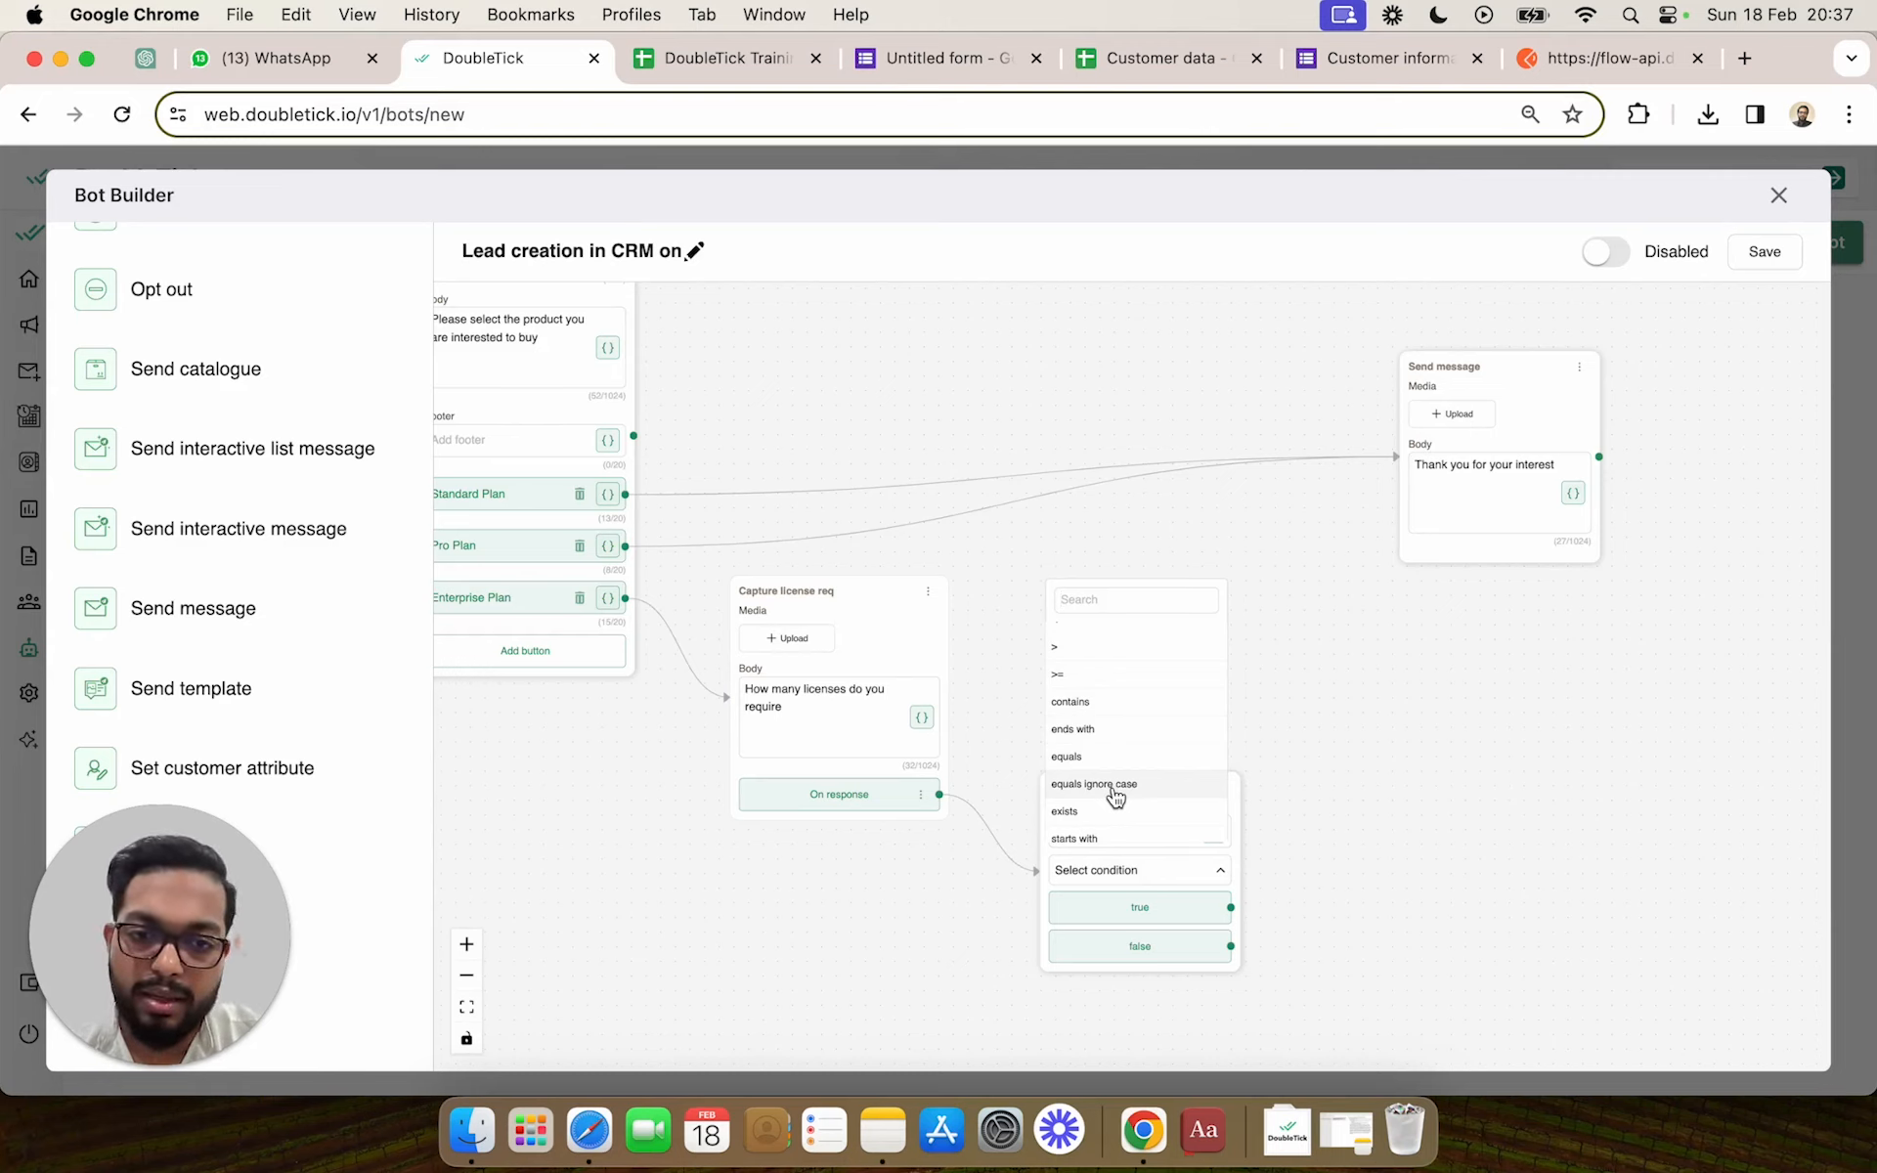
scroll(1115, 797, up, 1)
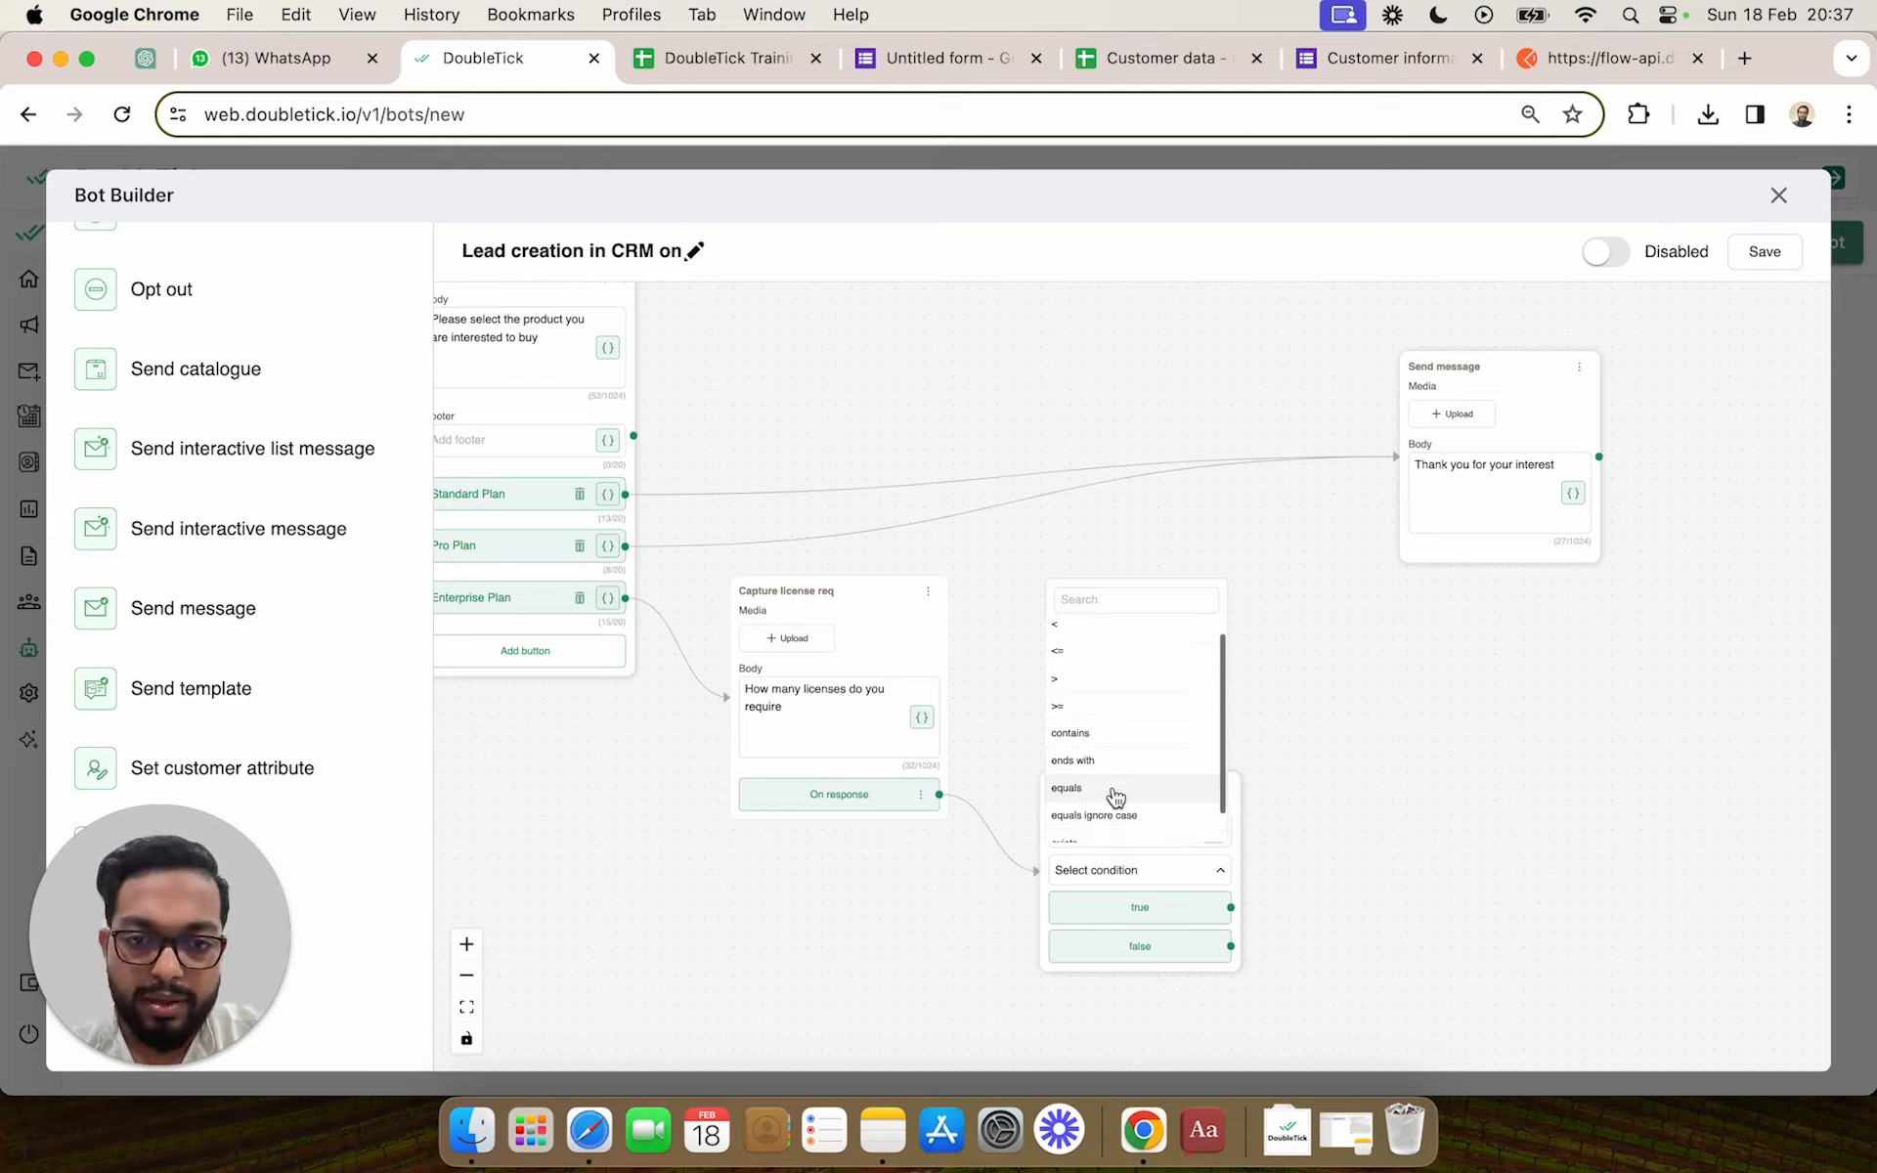
text(gre)
key(BackSpace)
key(BackSpace)
key(BackSpace)
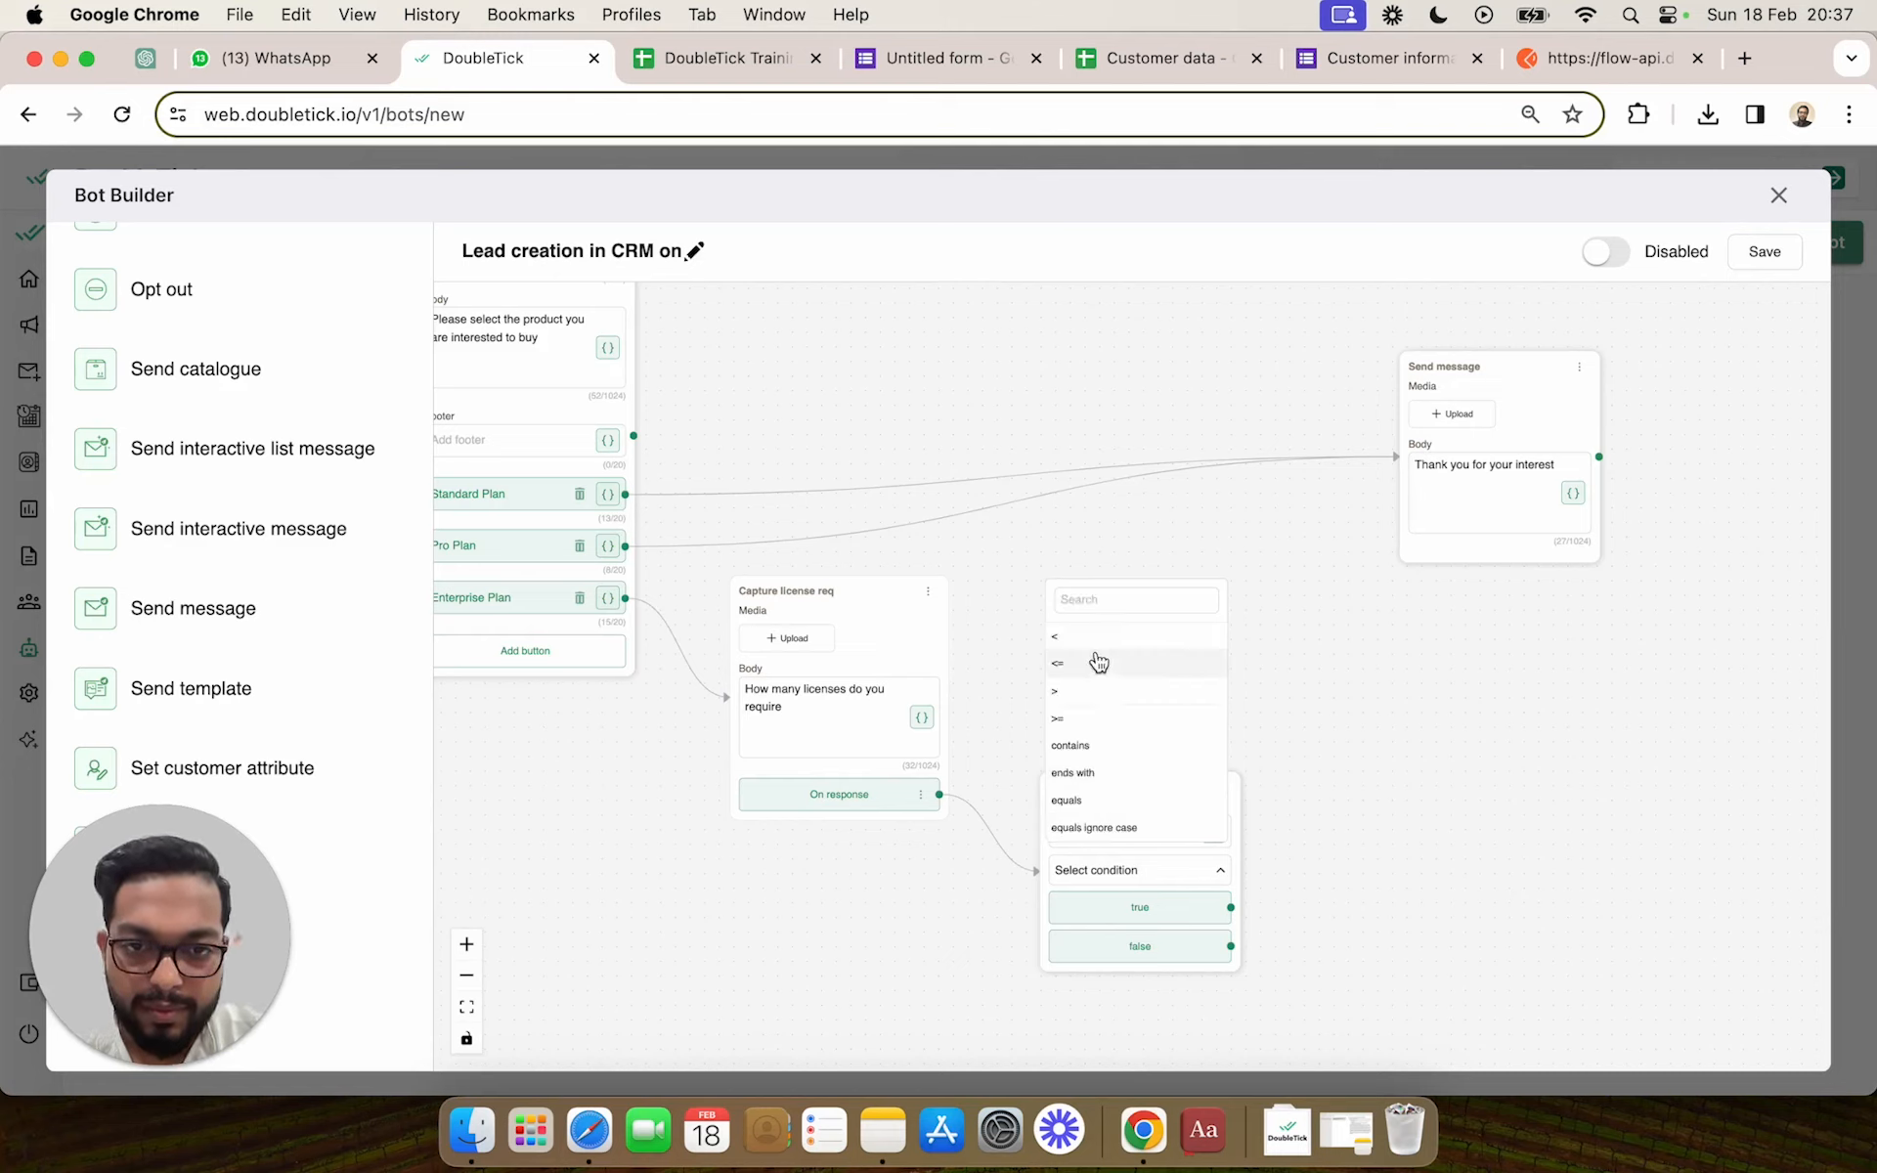
click(1101, 693)
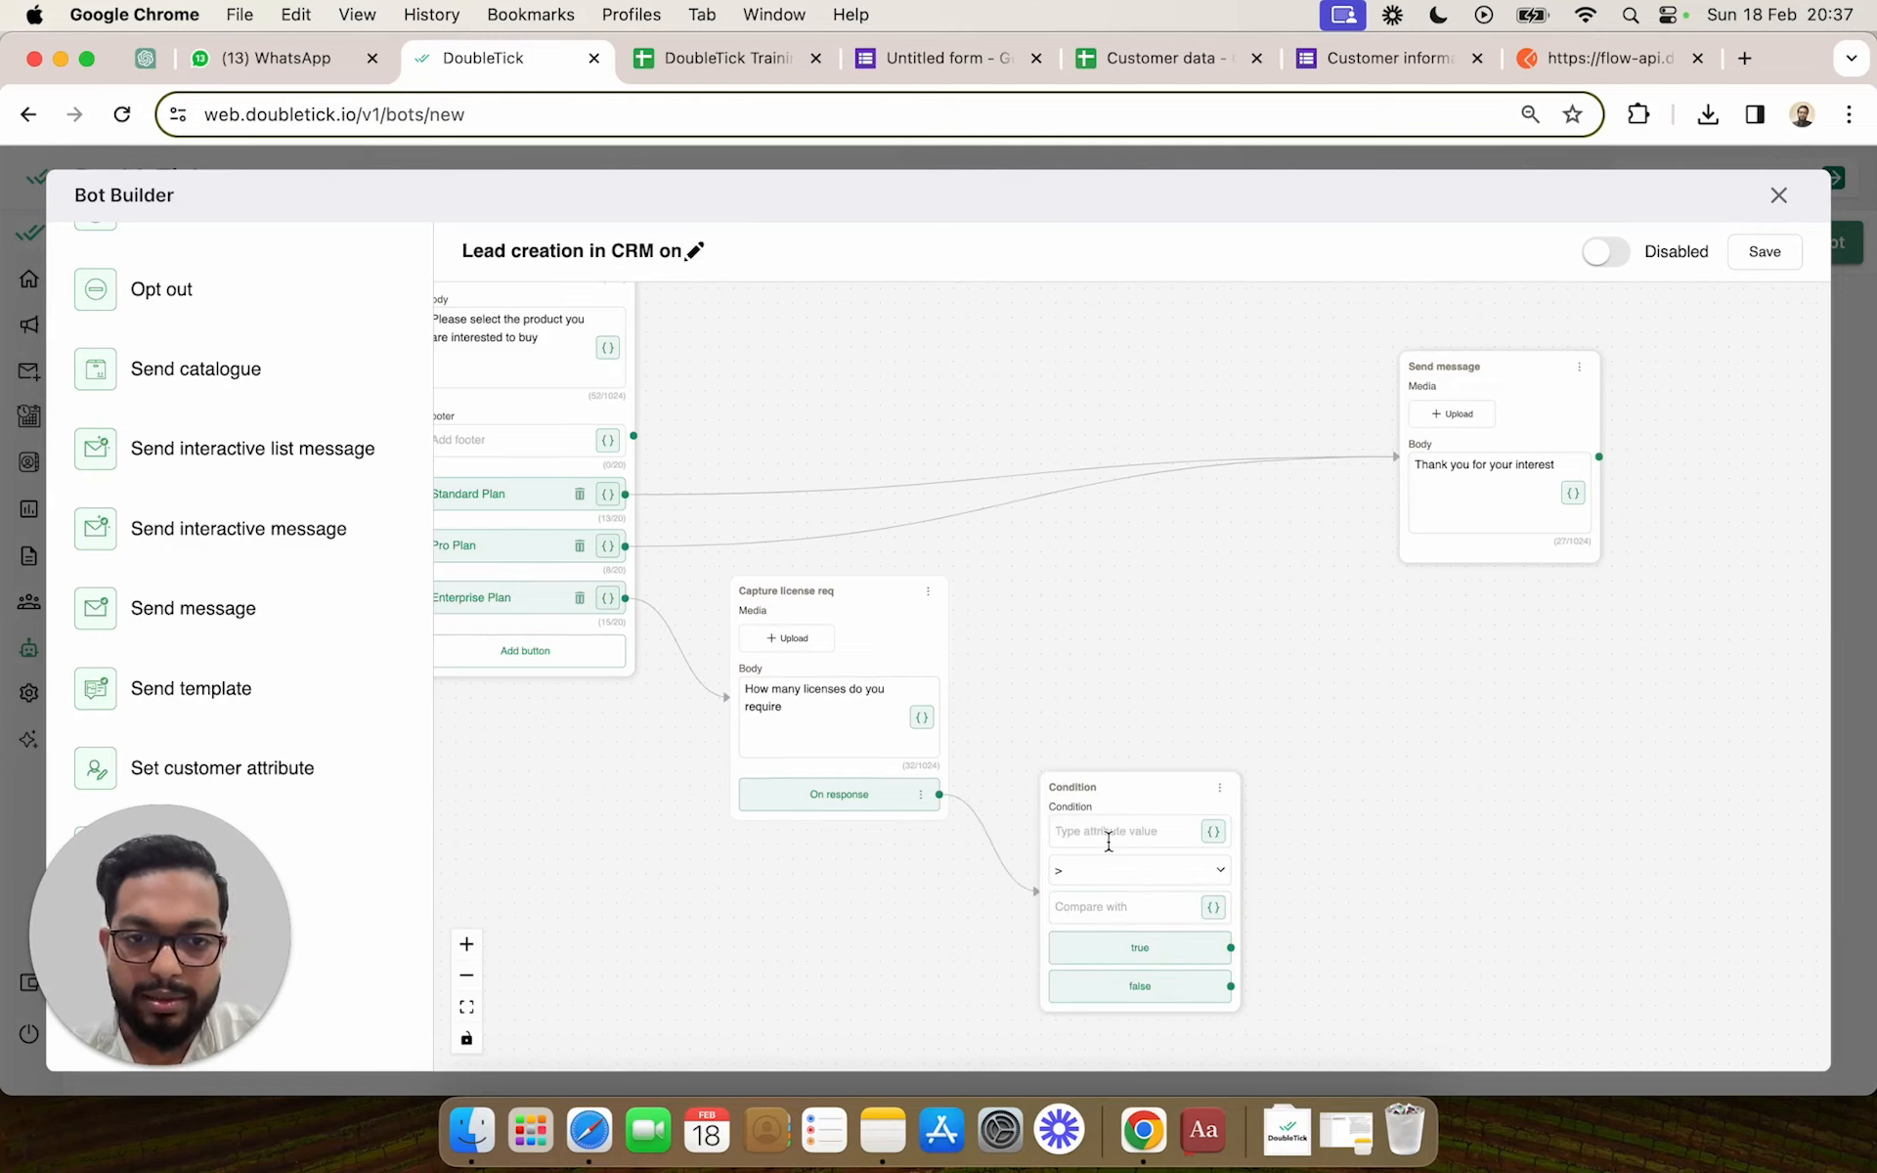
Make the Condition compare the response variable of "Capture license req" with 20
click(1214, 834)
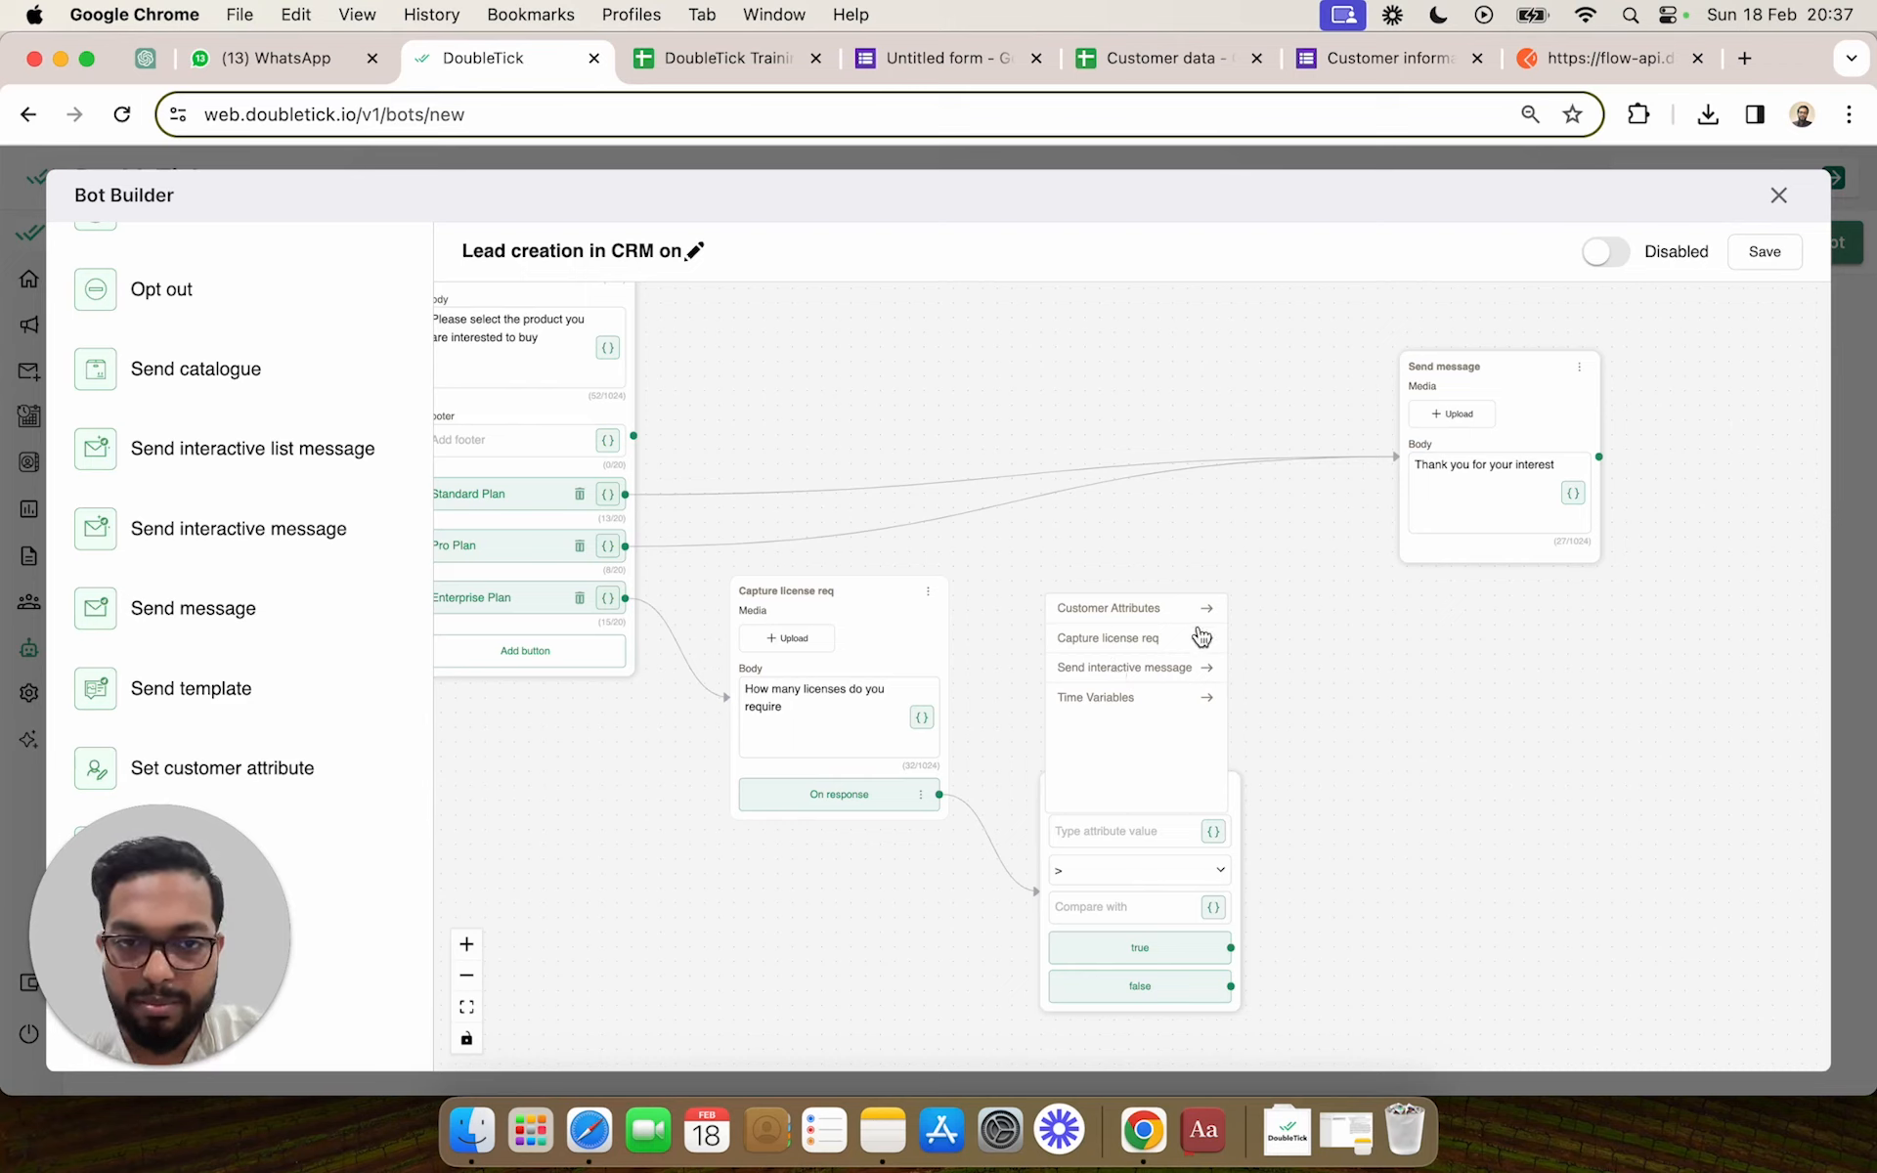
click(1156, 641)
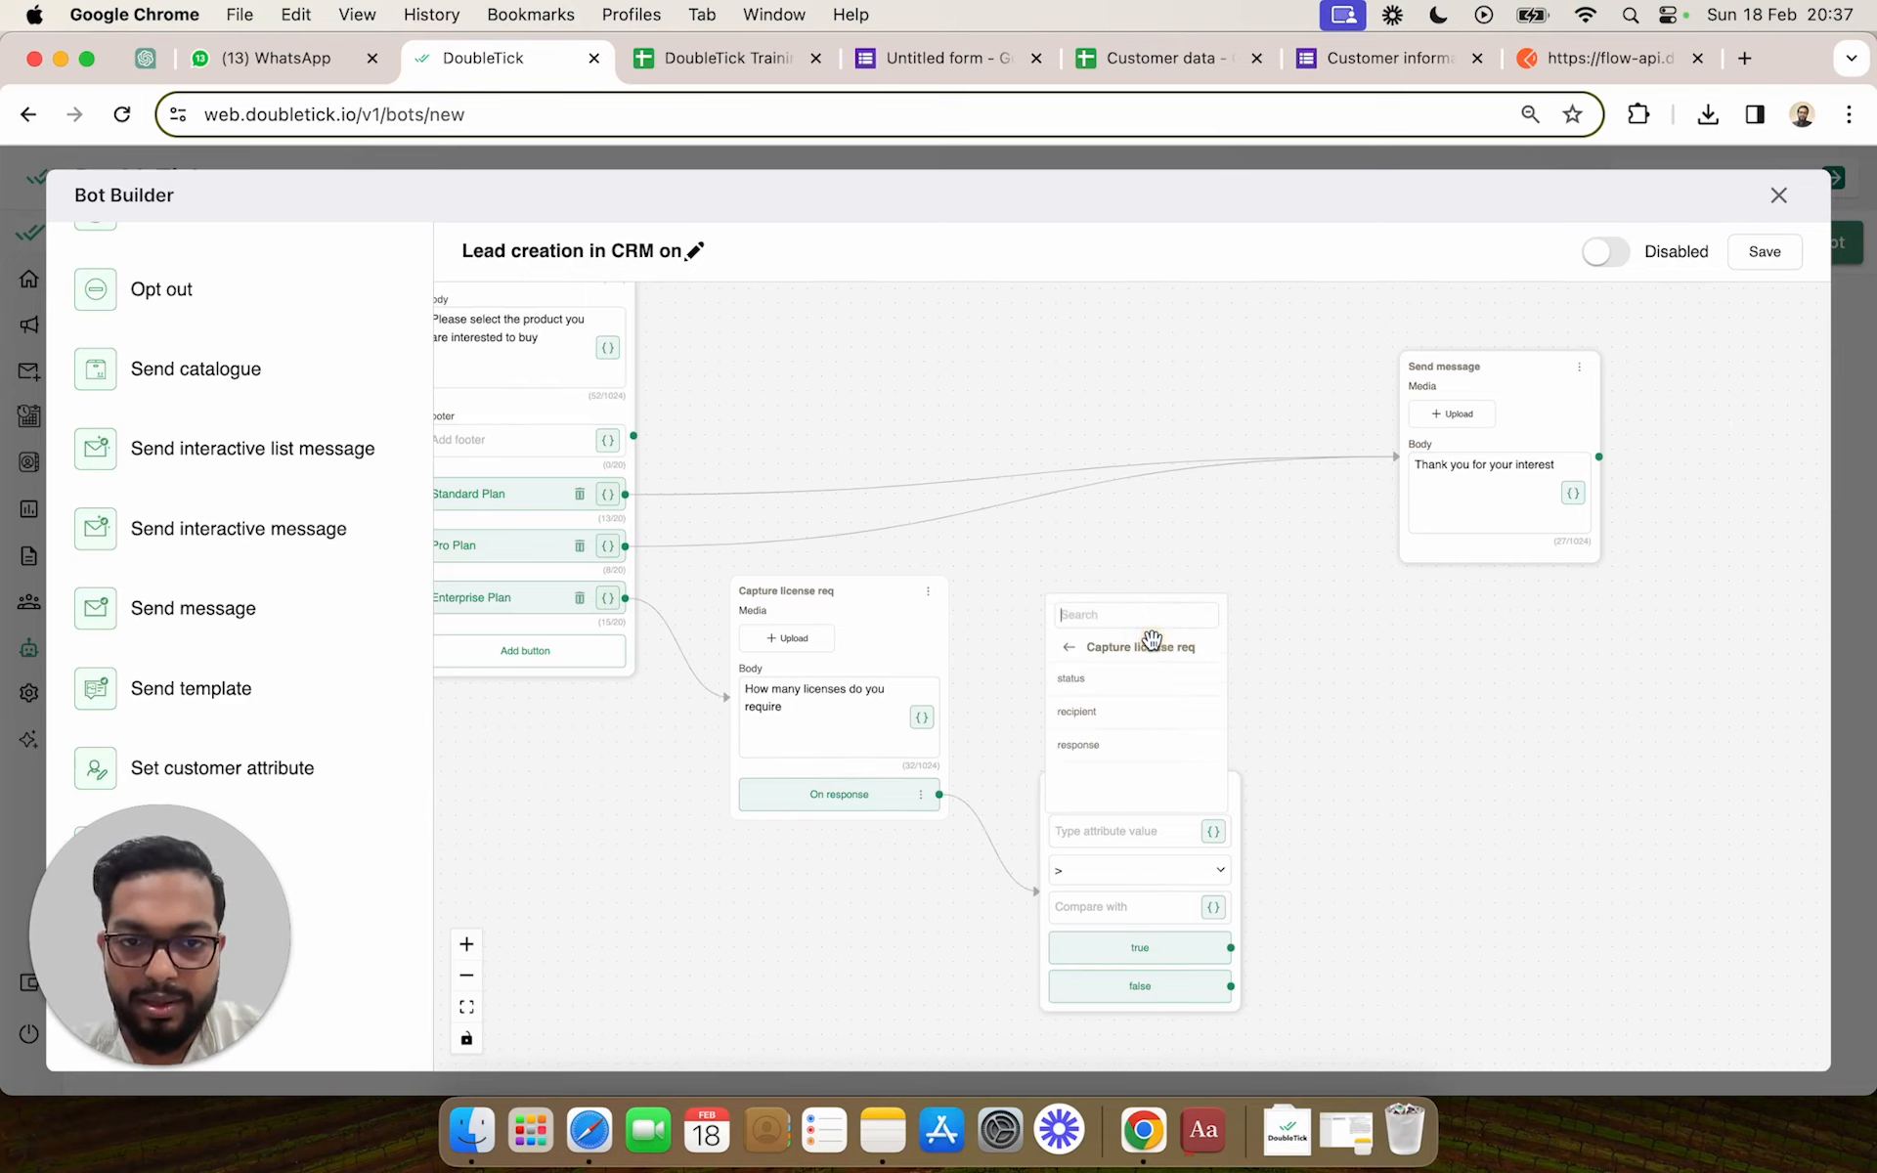
click(1101, 750)
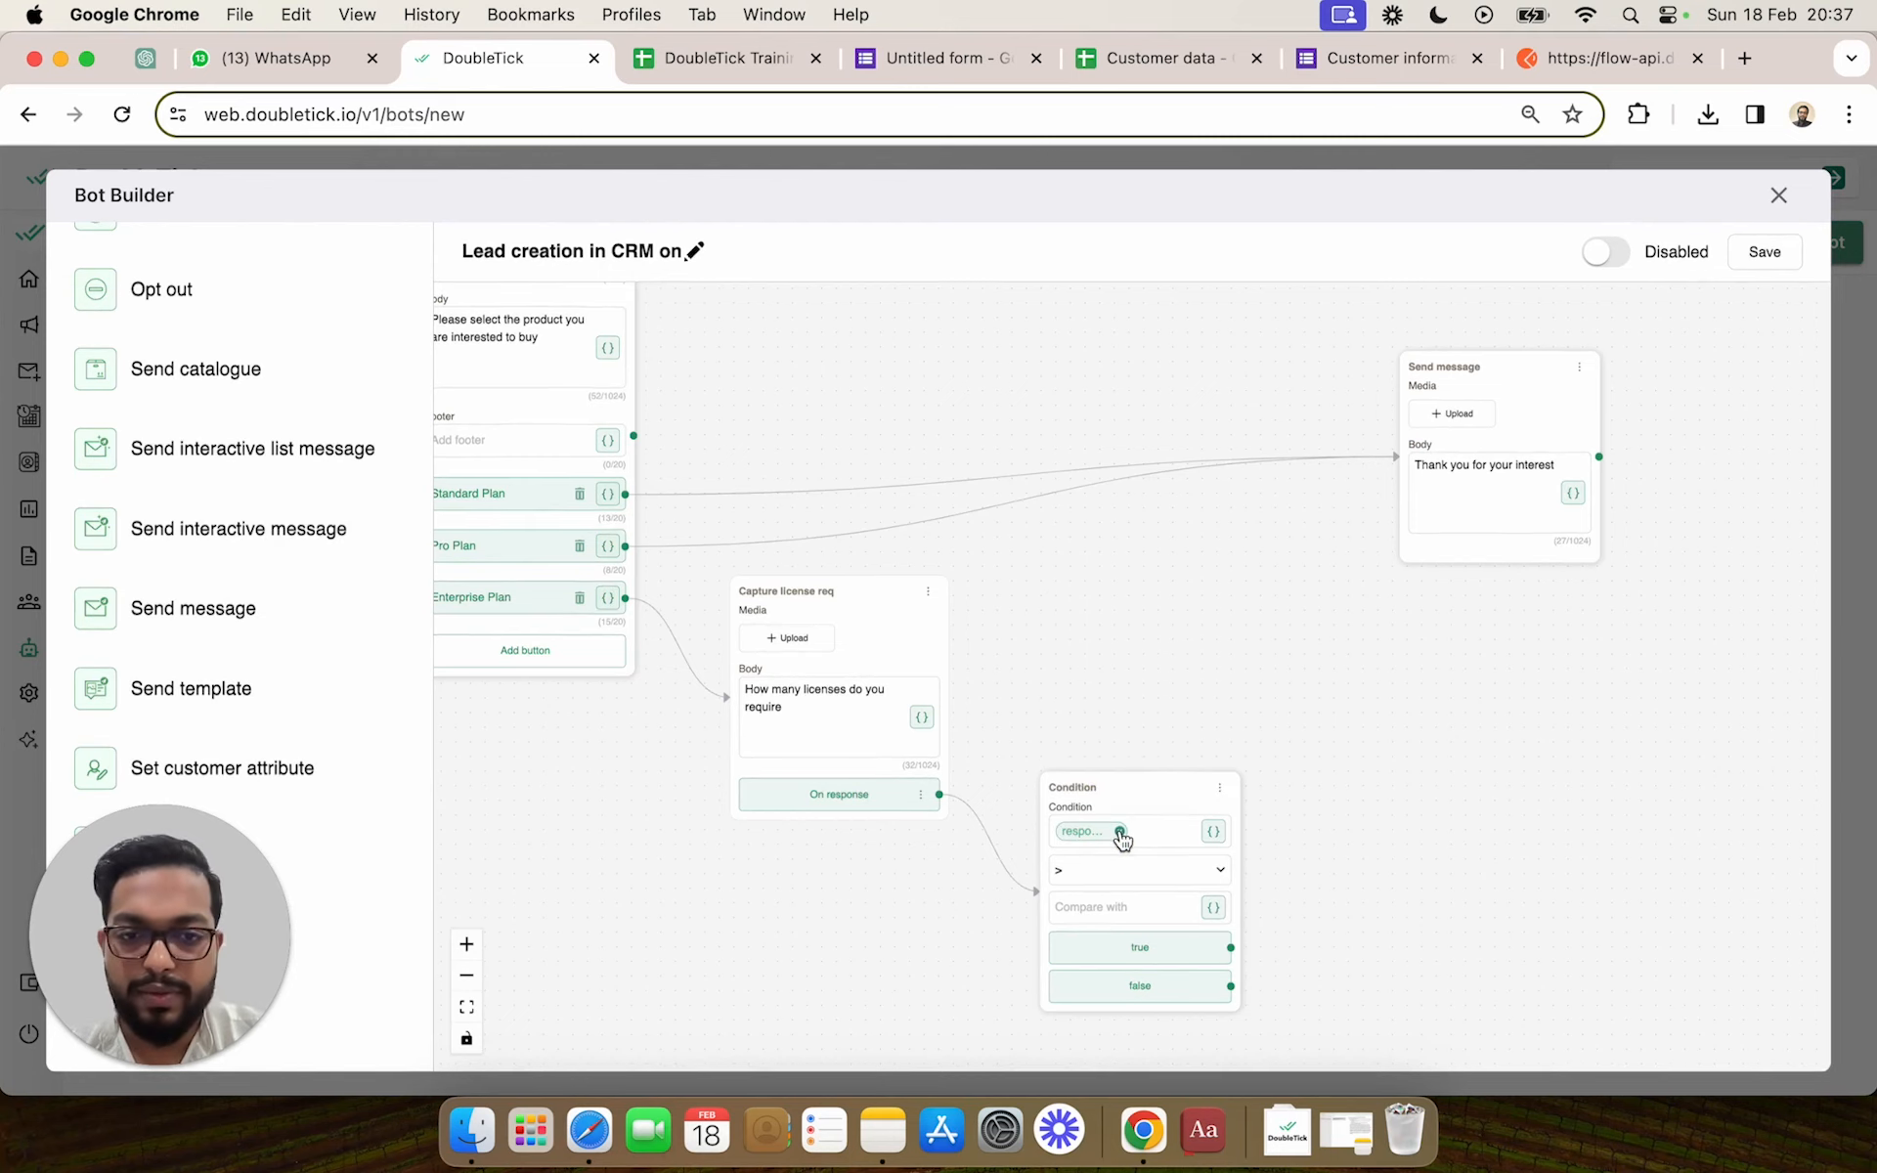
click(1121, 911)
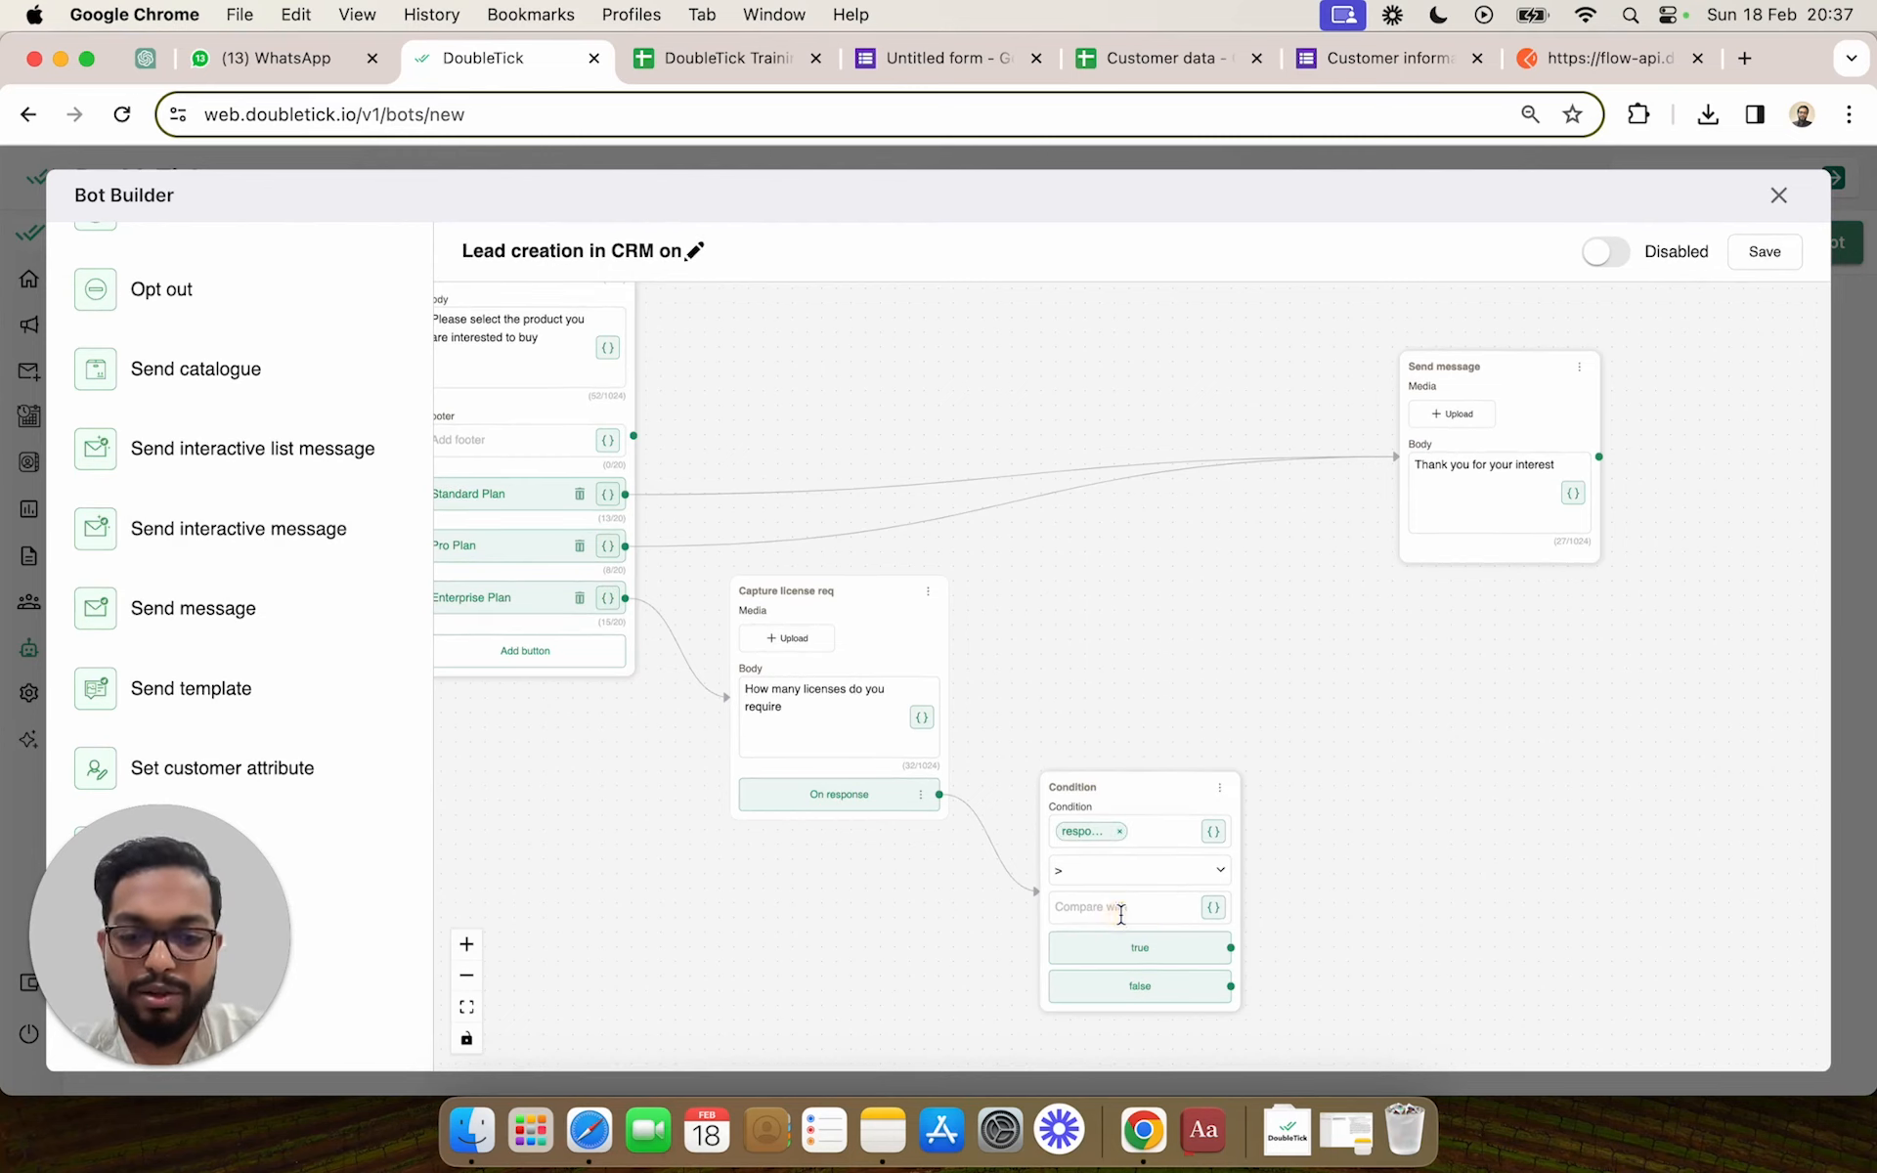
text(20)
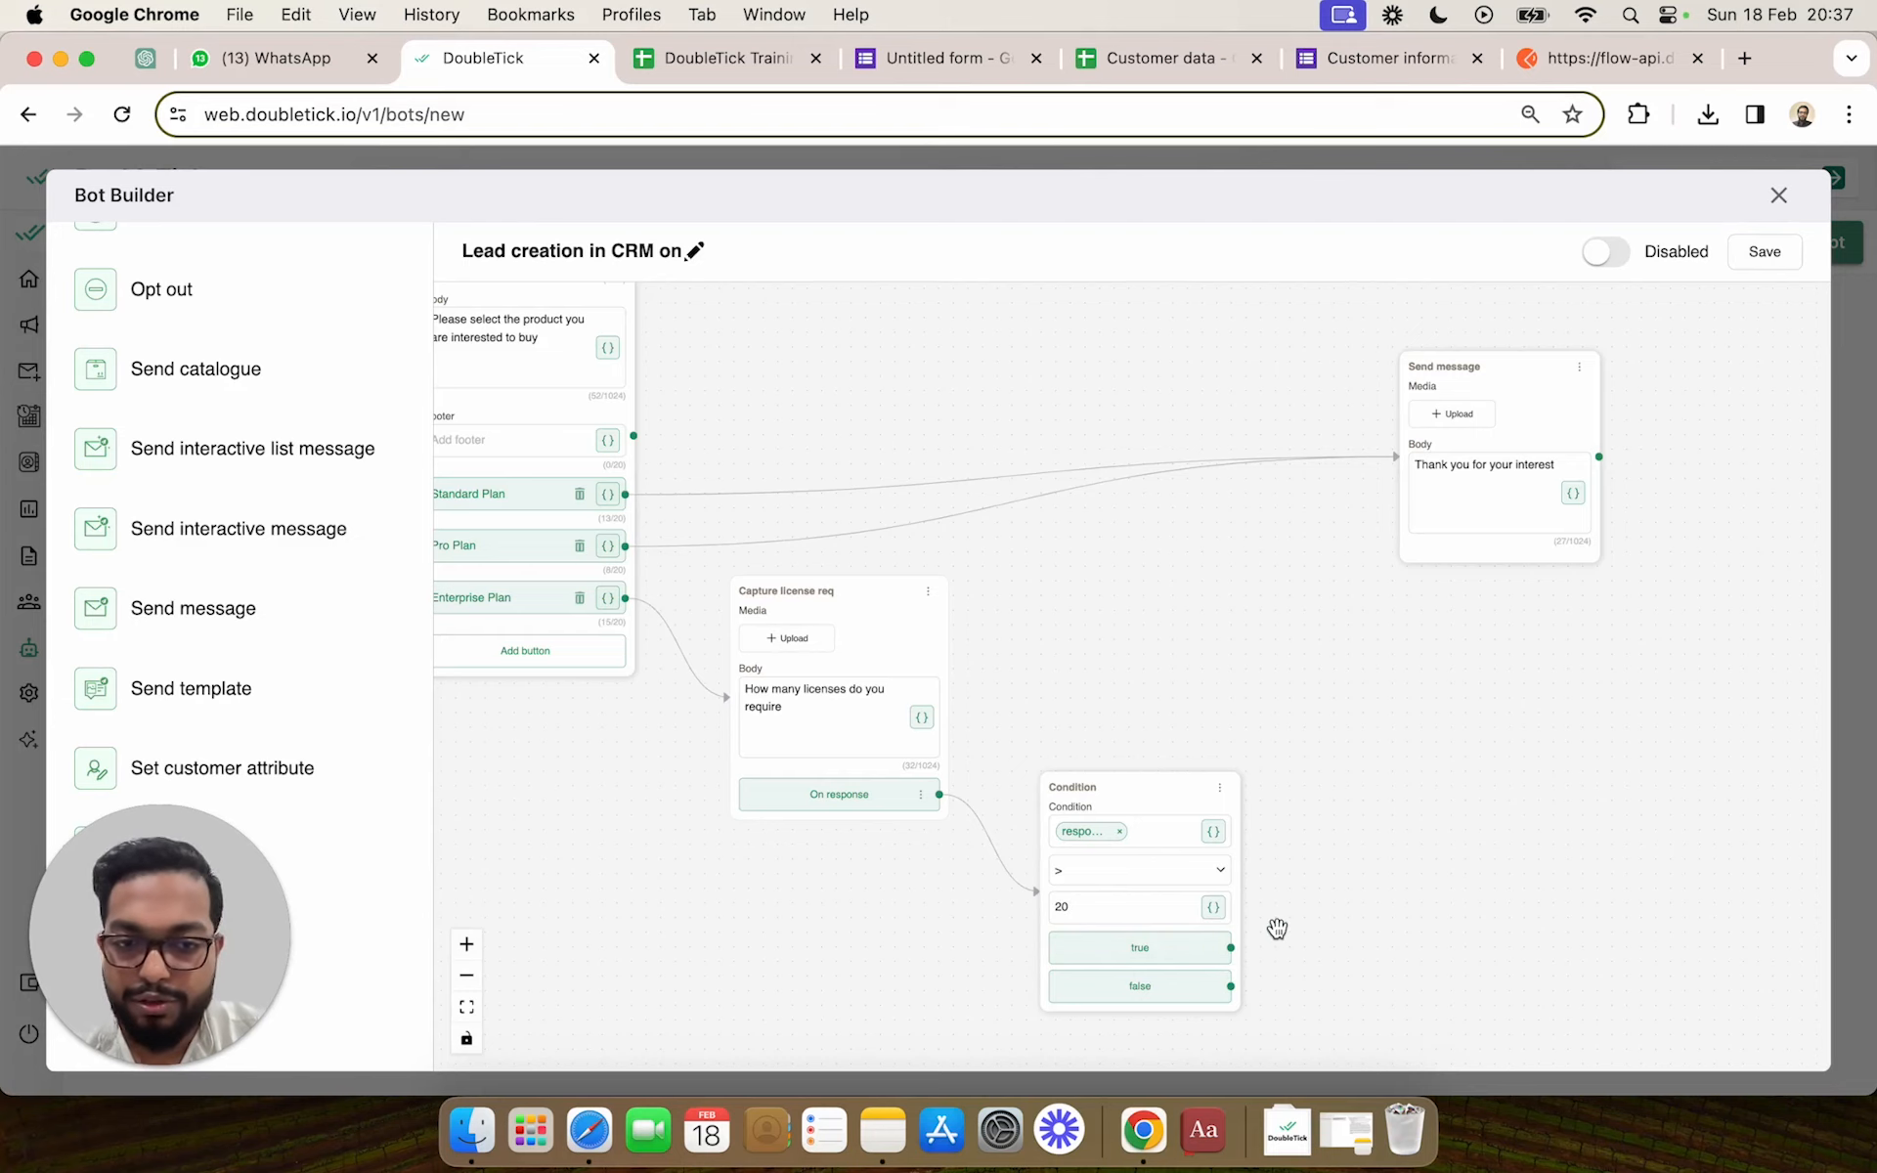
Add a Call api action beside the Condition and connect the Condition's true output to it
drag(1277, 929, 908, 622)
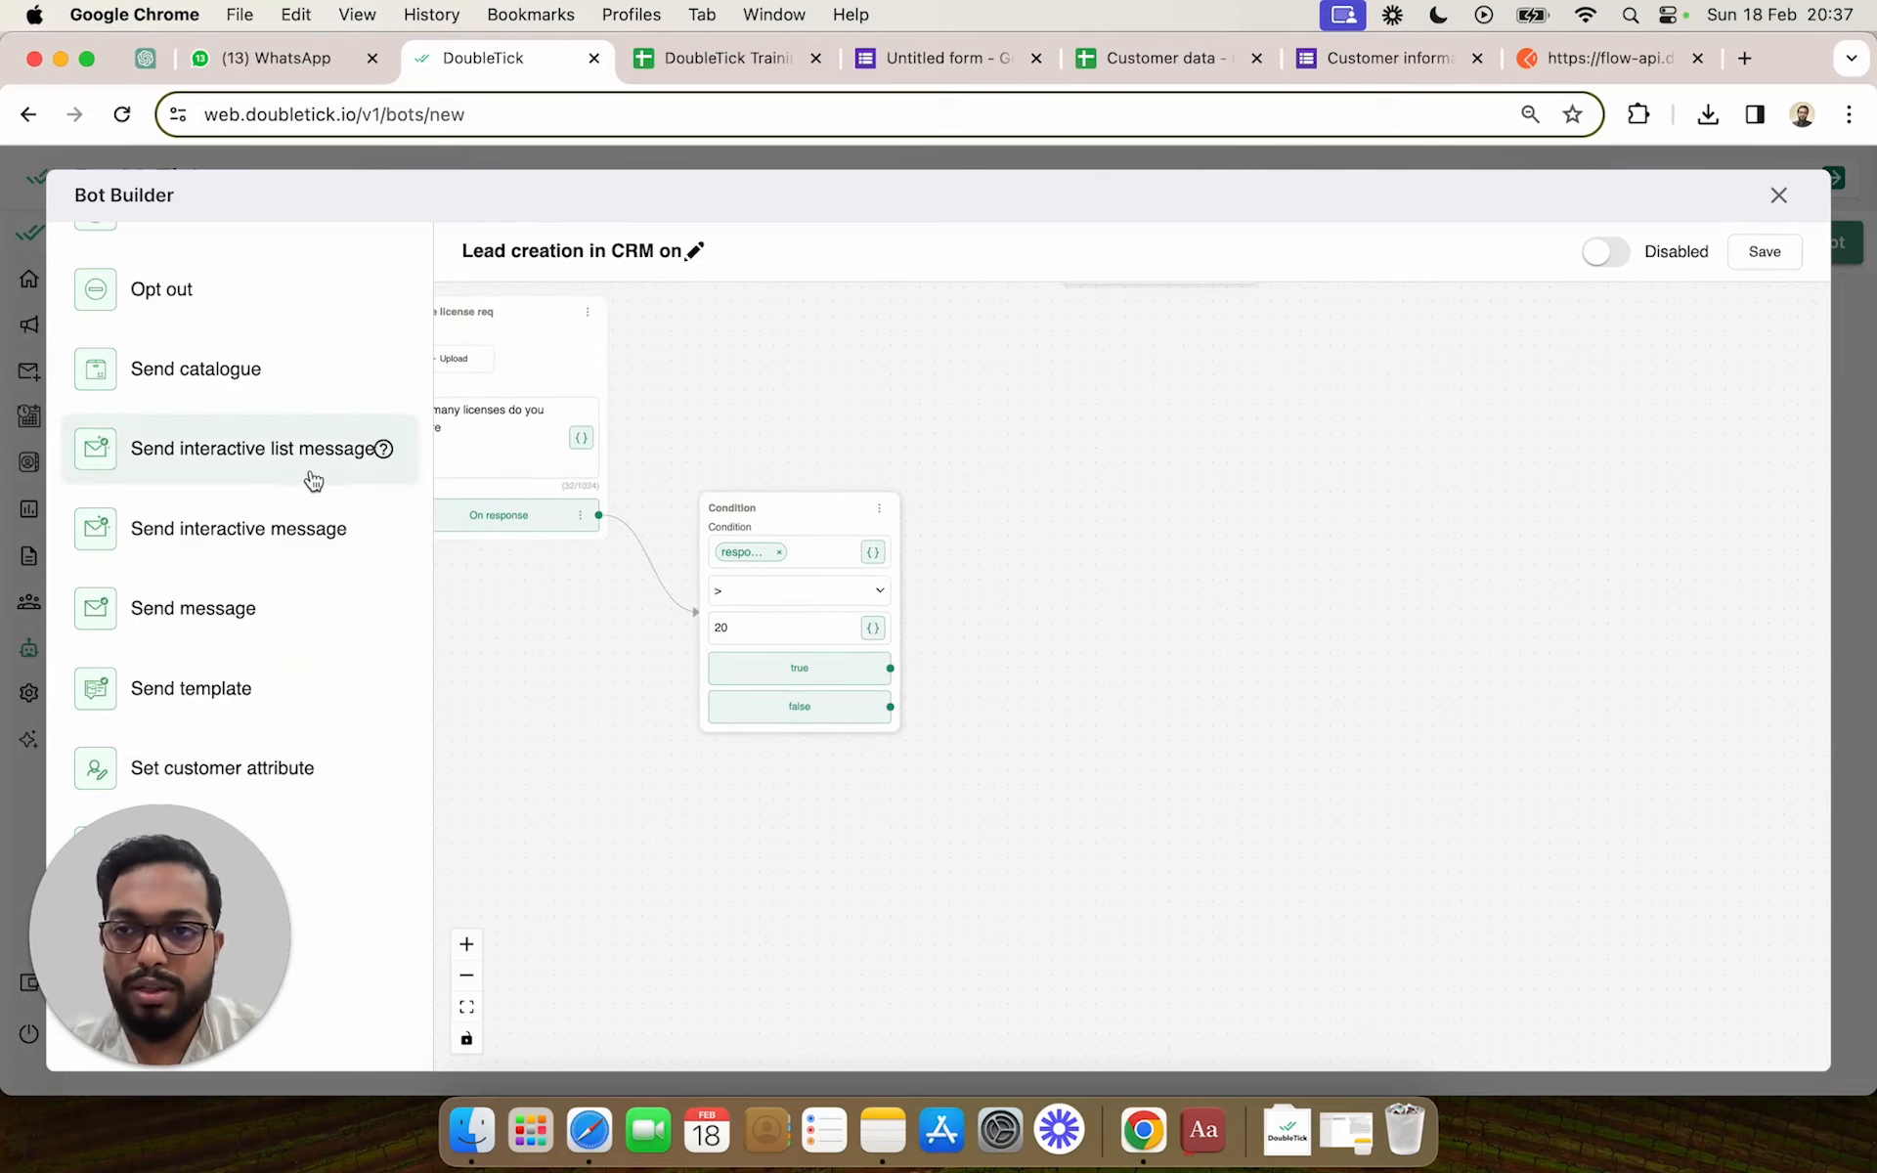
scroll(308, 479, up, 3)
scroll(310, 478, up, 4)
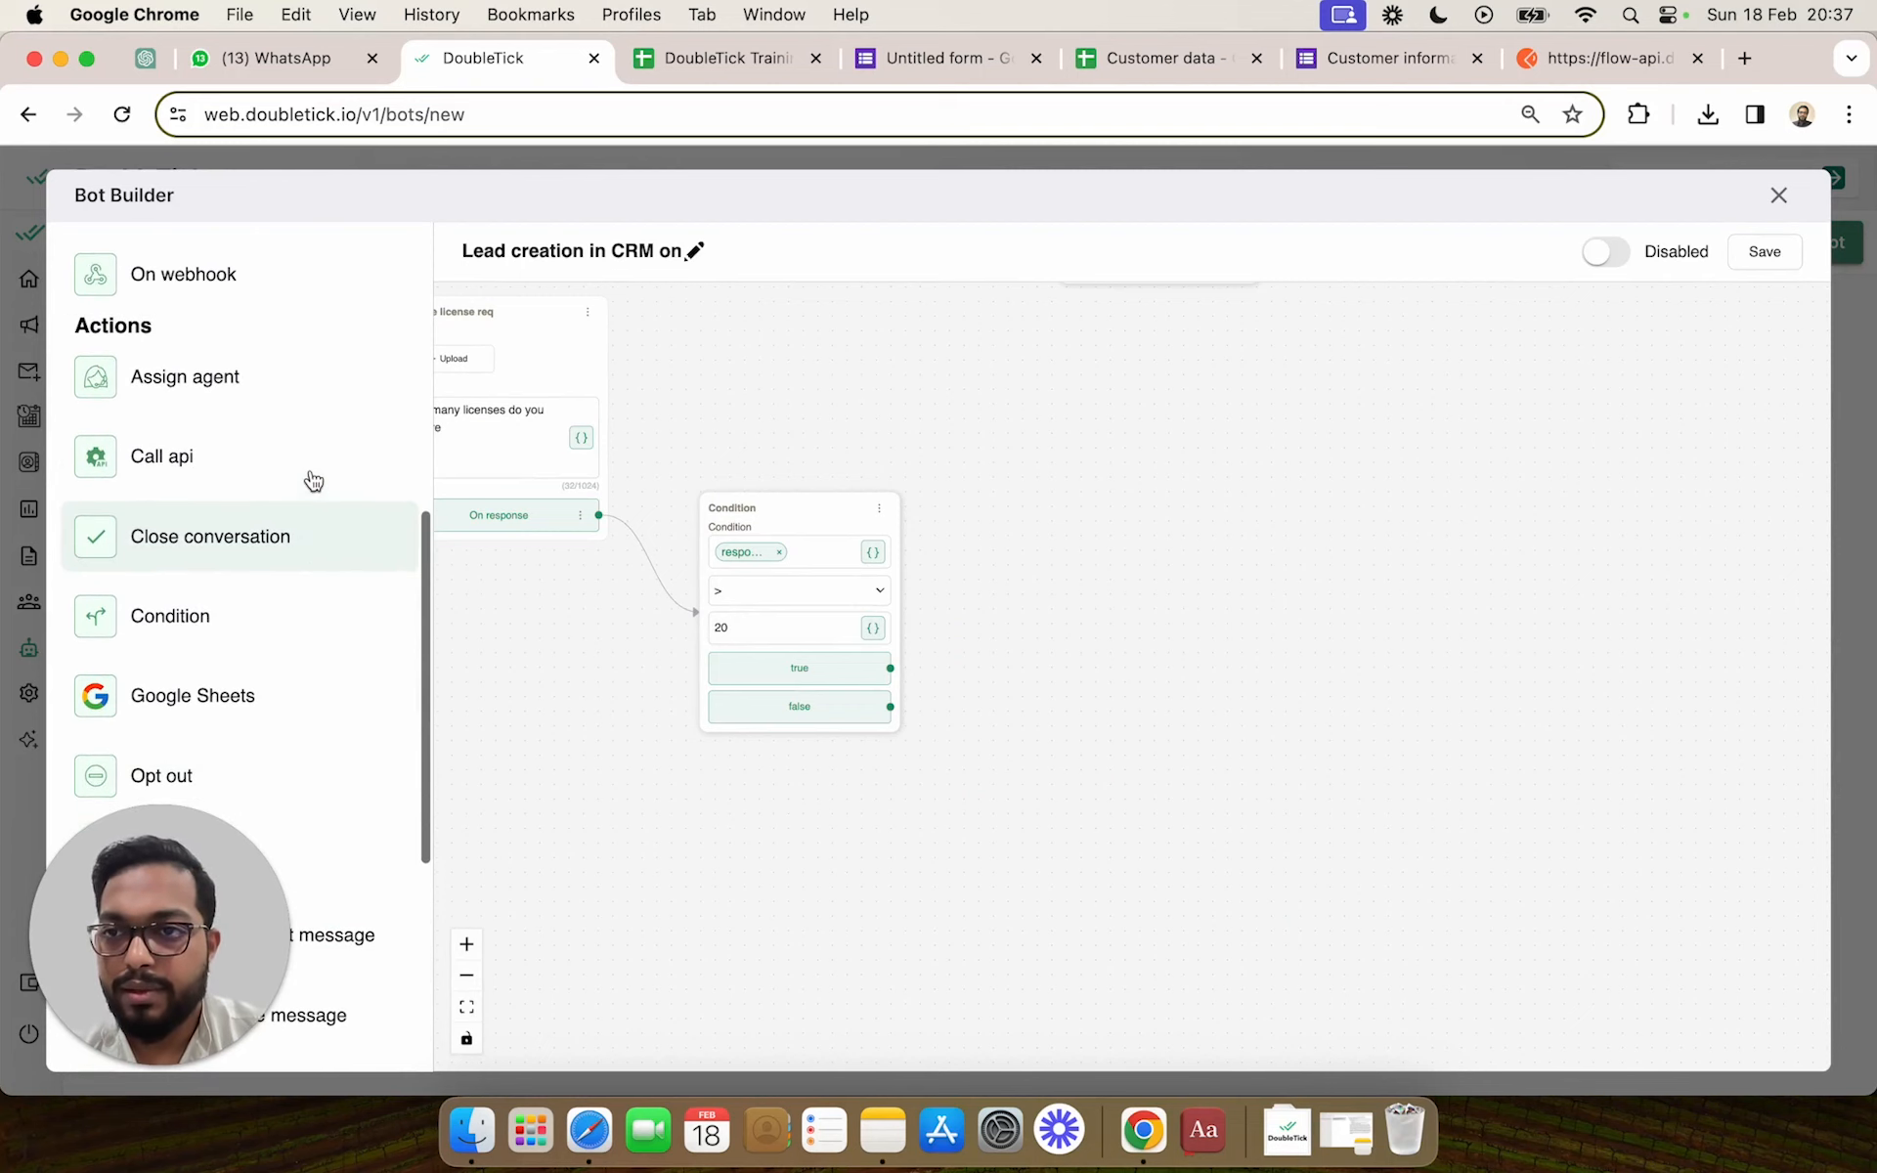
drag(227, 470, 1101, 522)
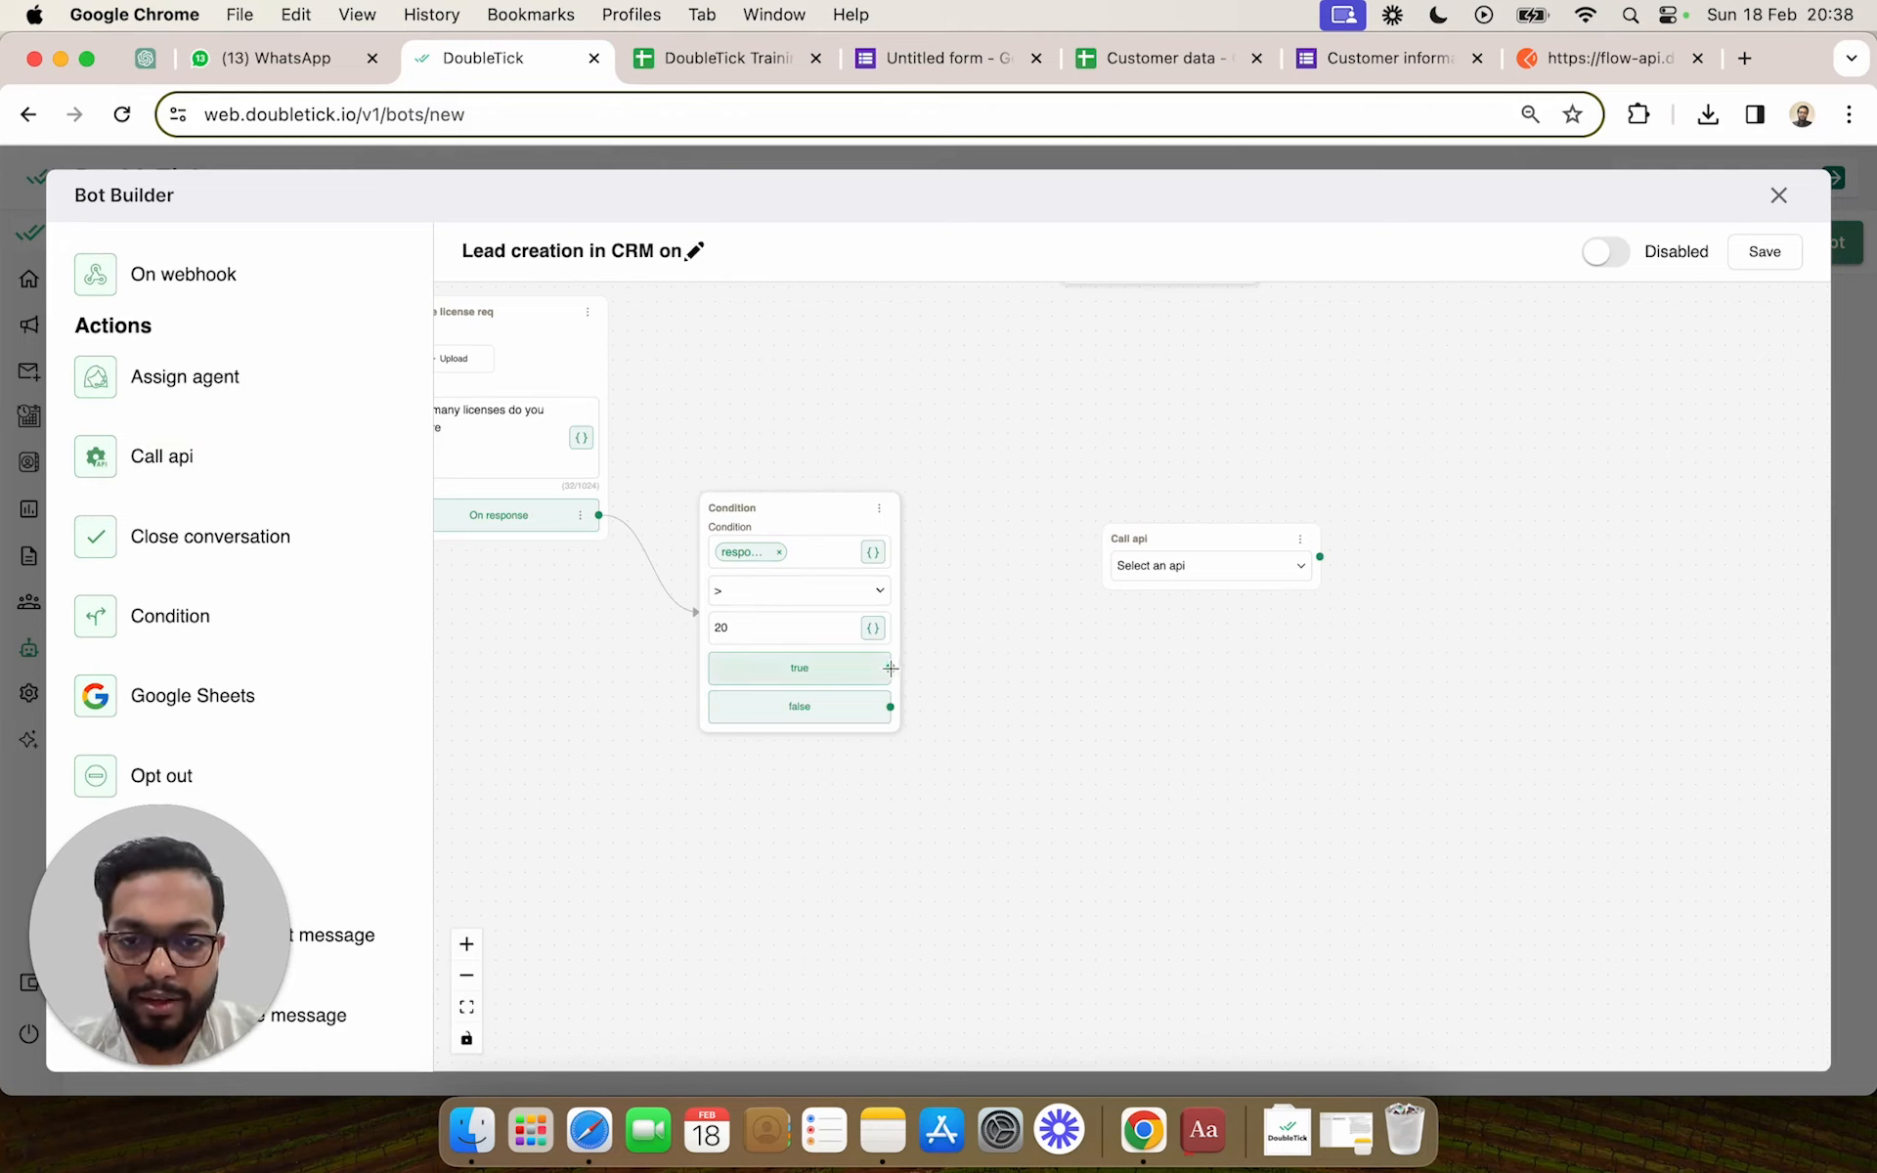
drag(890, 667, 1114, 562)
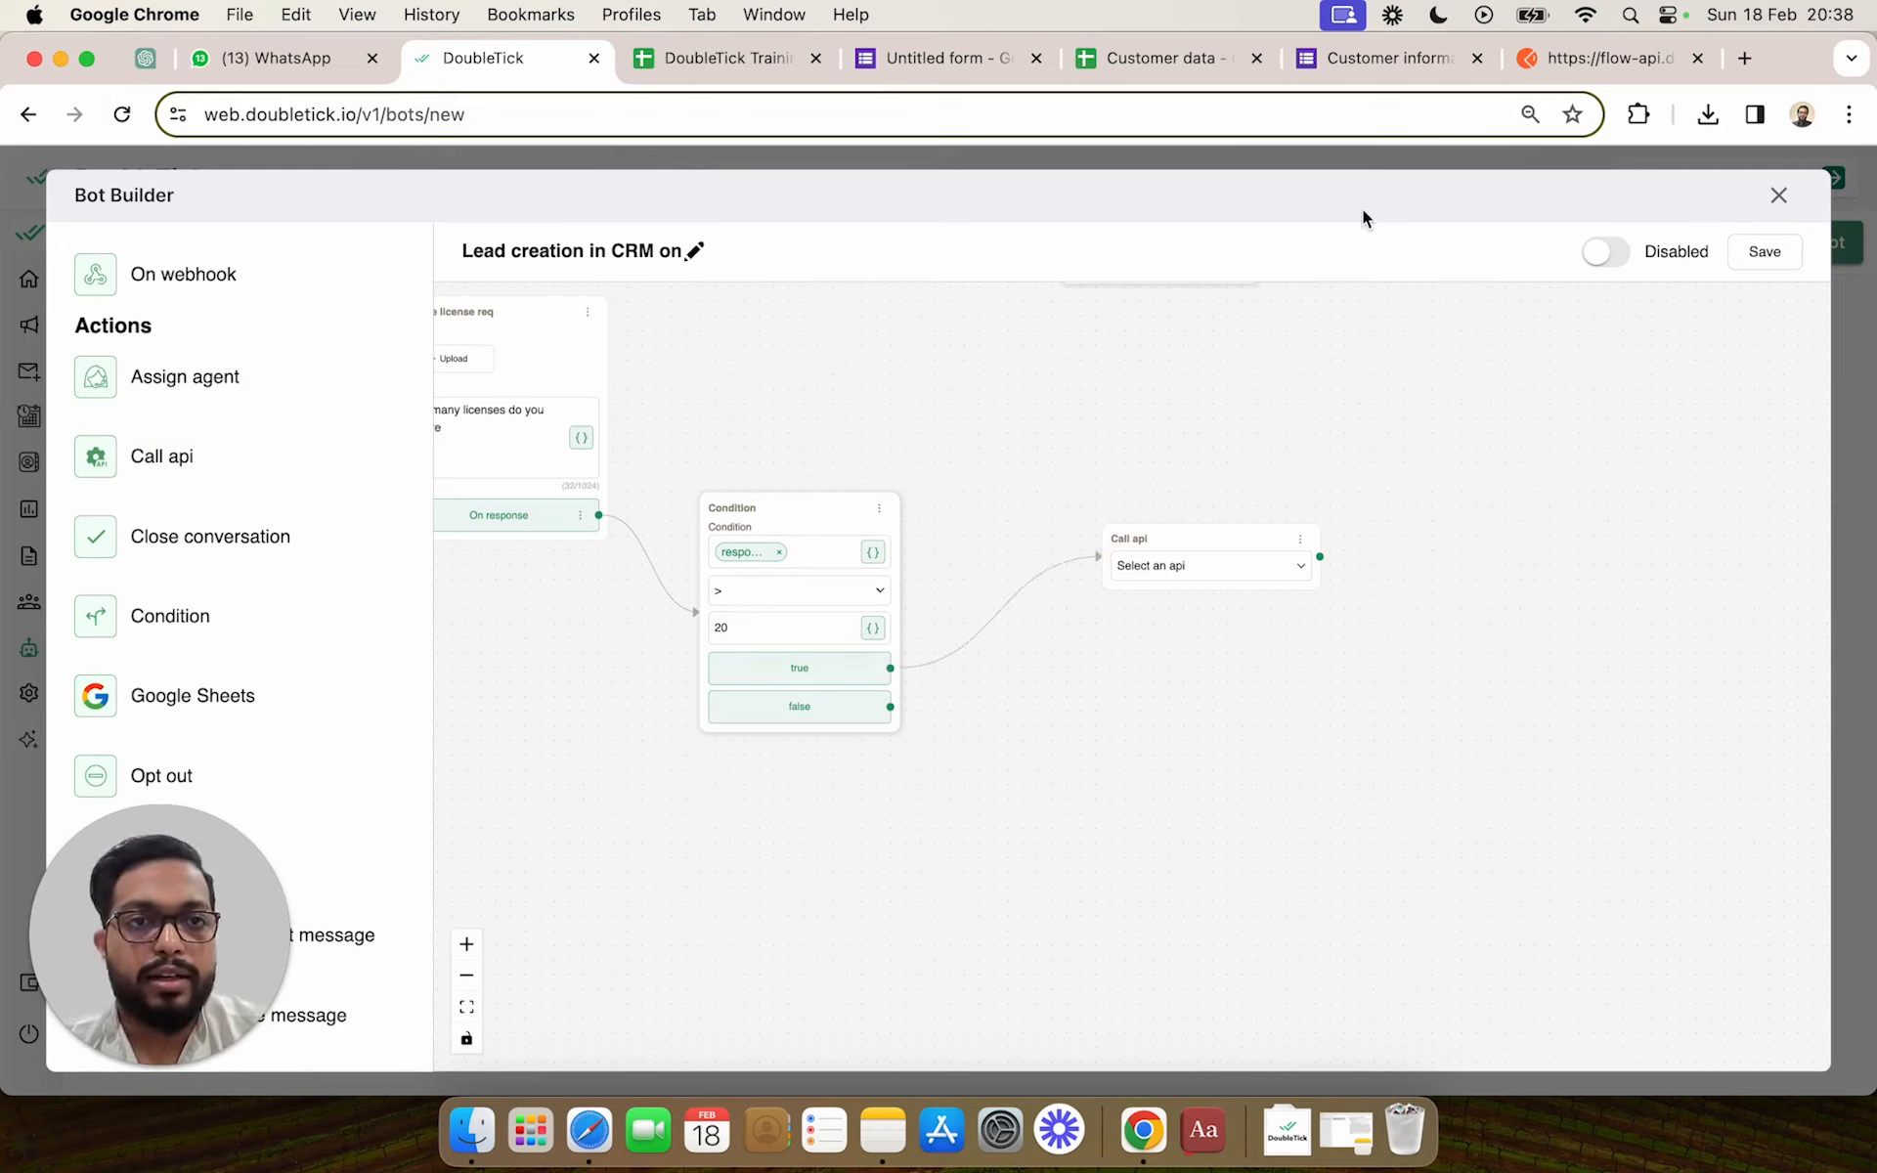
Switch to Postman and copy the webhook URL of the open POST request
click(1556, 63)
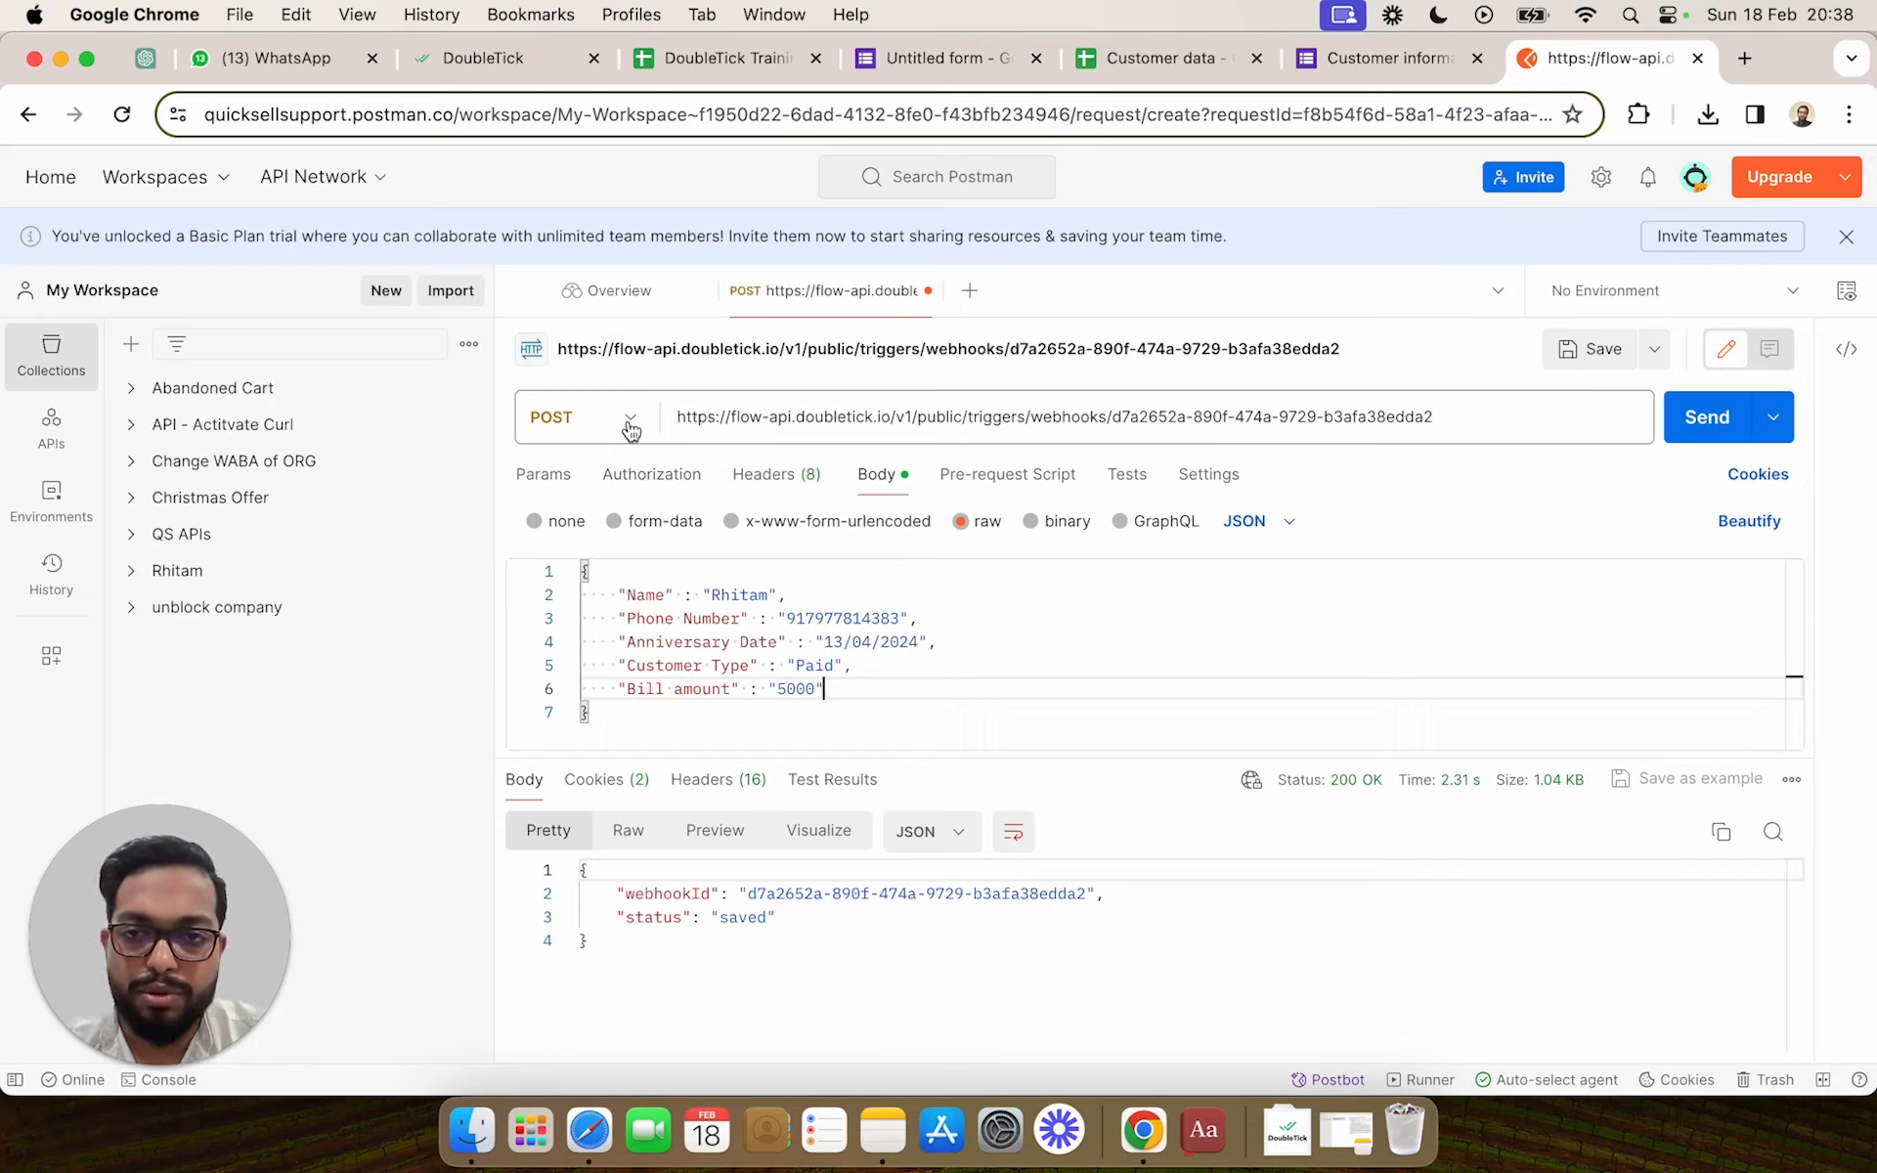
click(1476, 422)
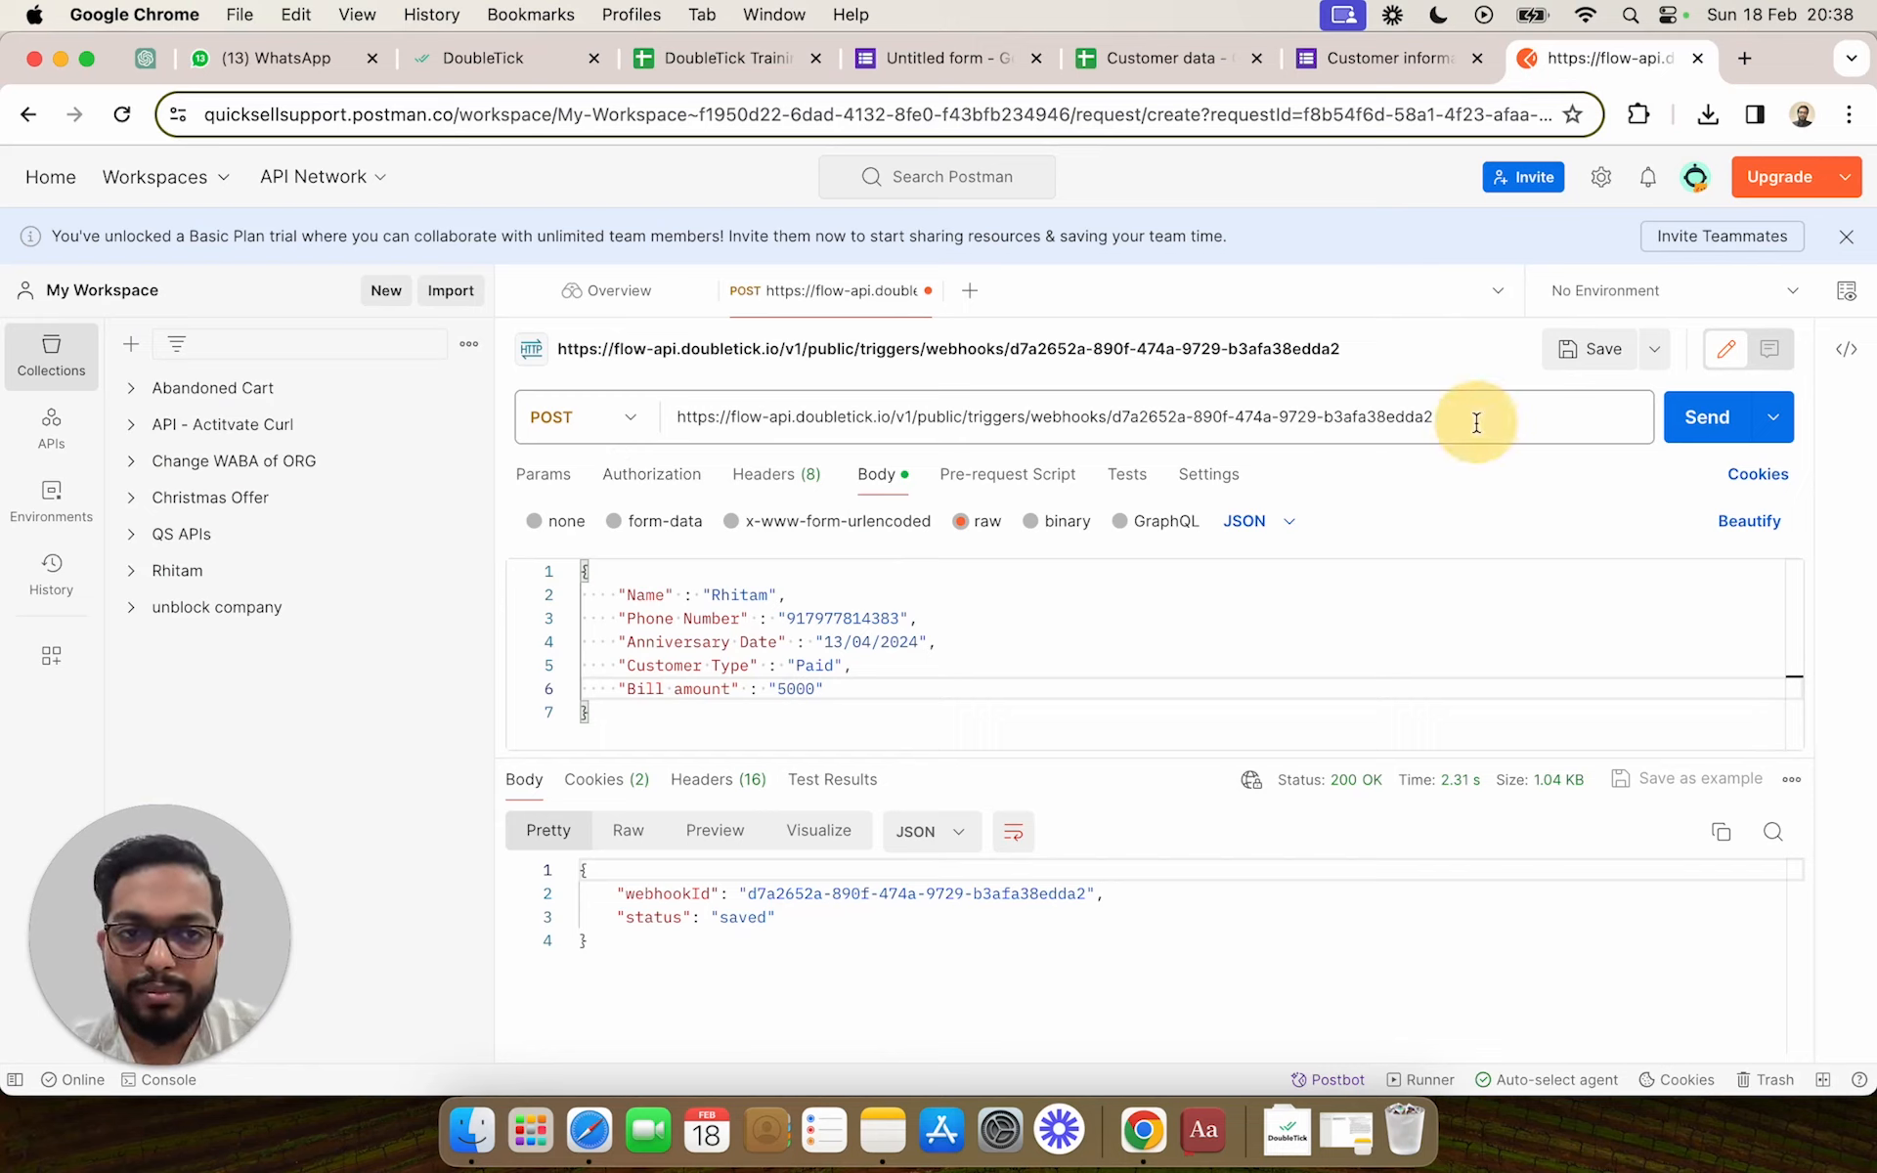
key(super+a)
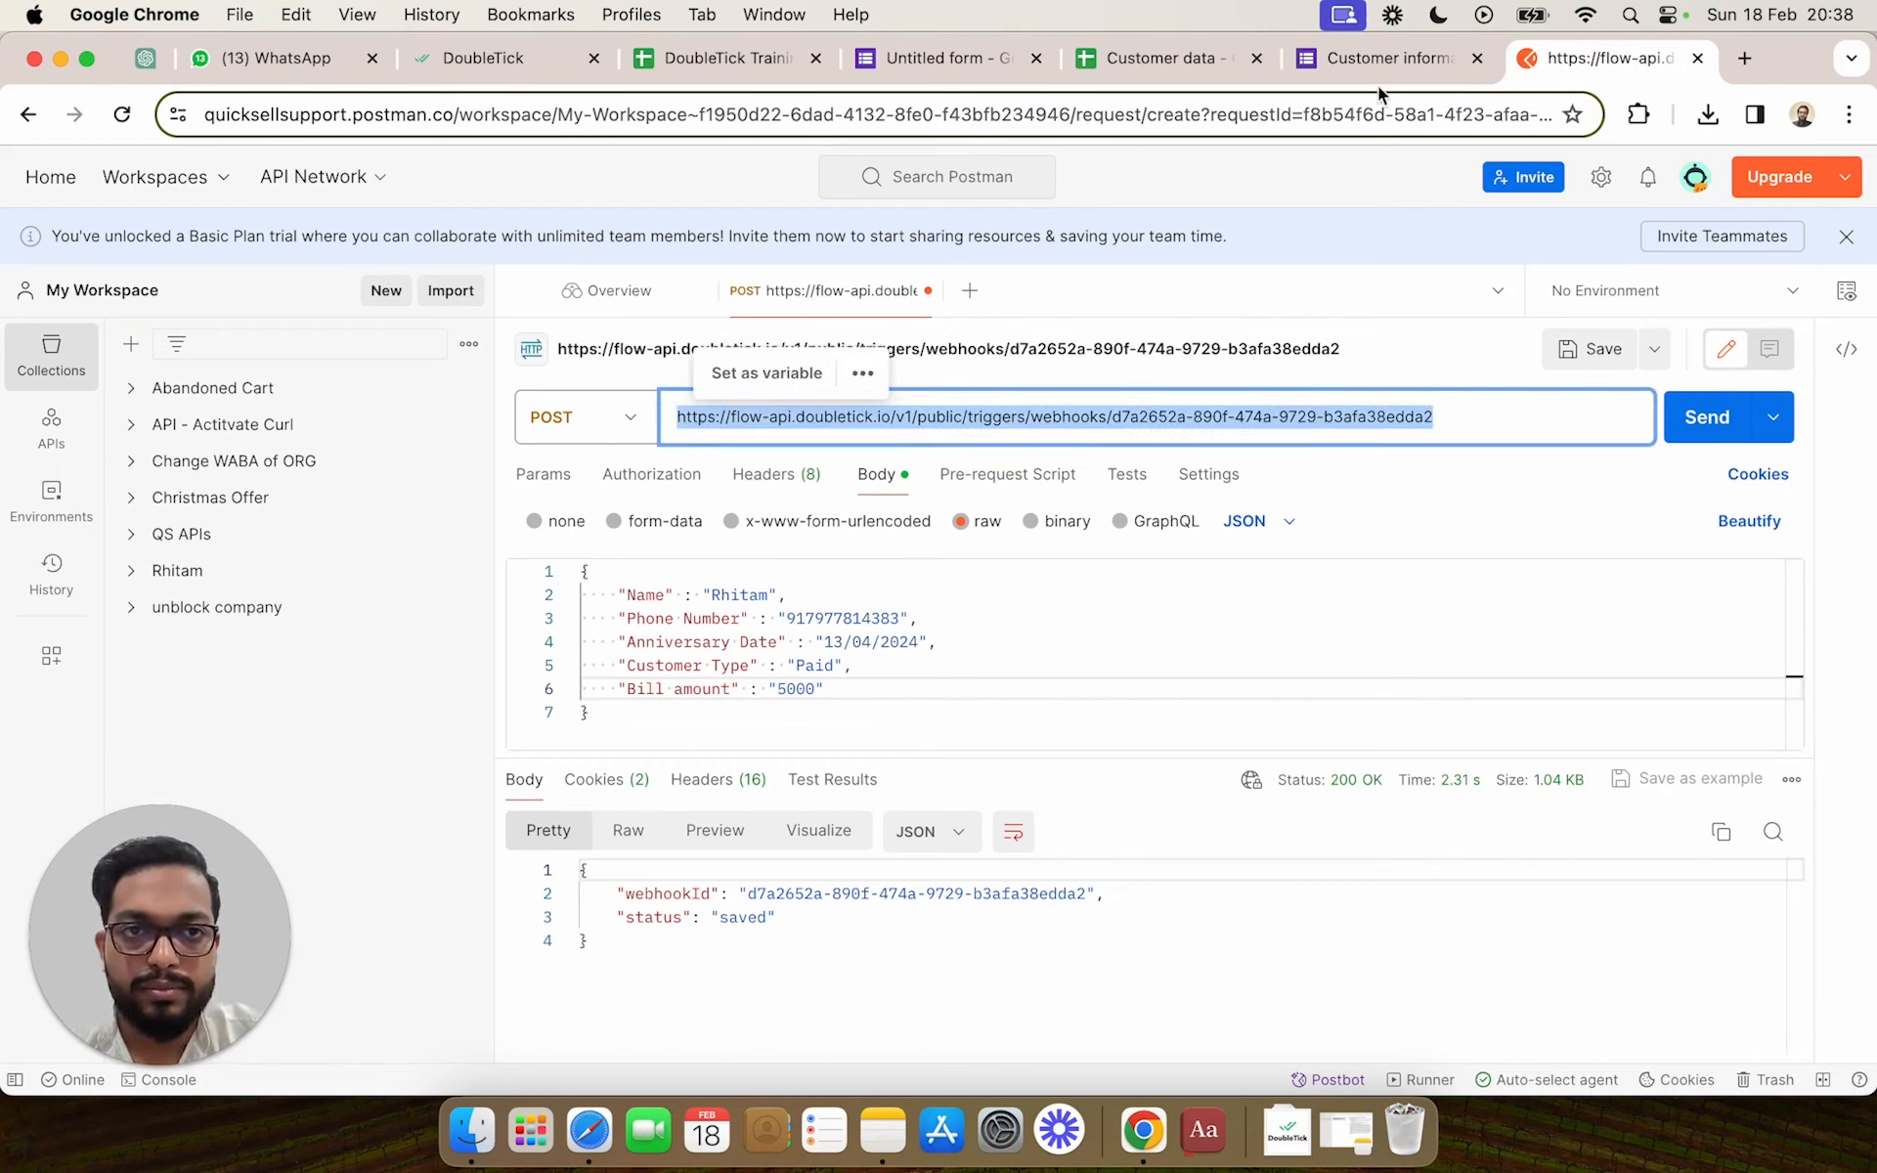
Back in the DoubleTick bot builder, create a new API for the Call api block and name it "Lead creation API"
click(483, 60)
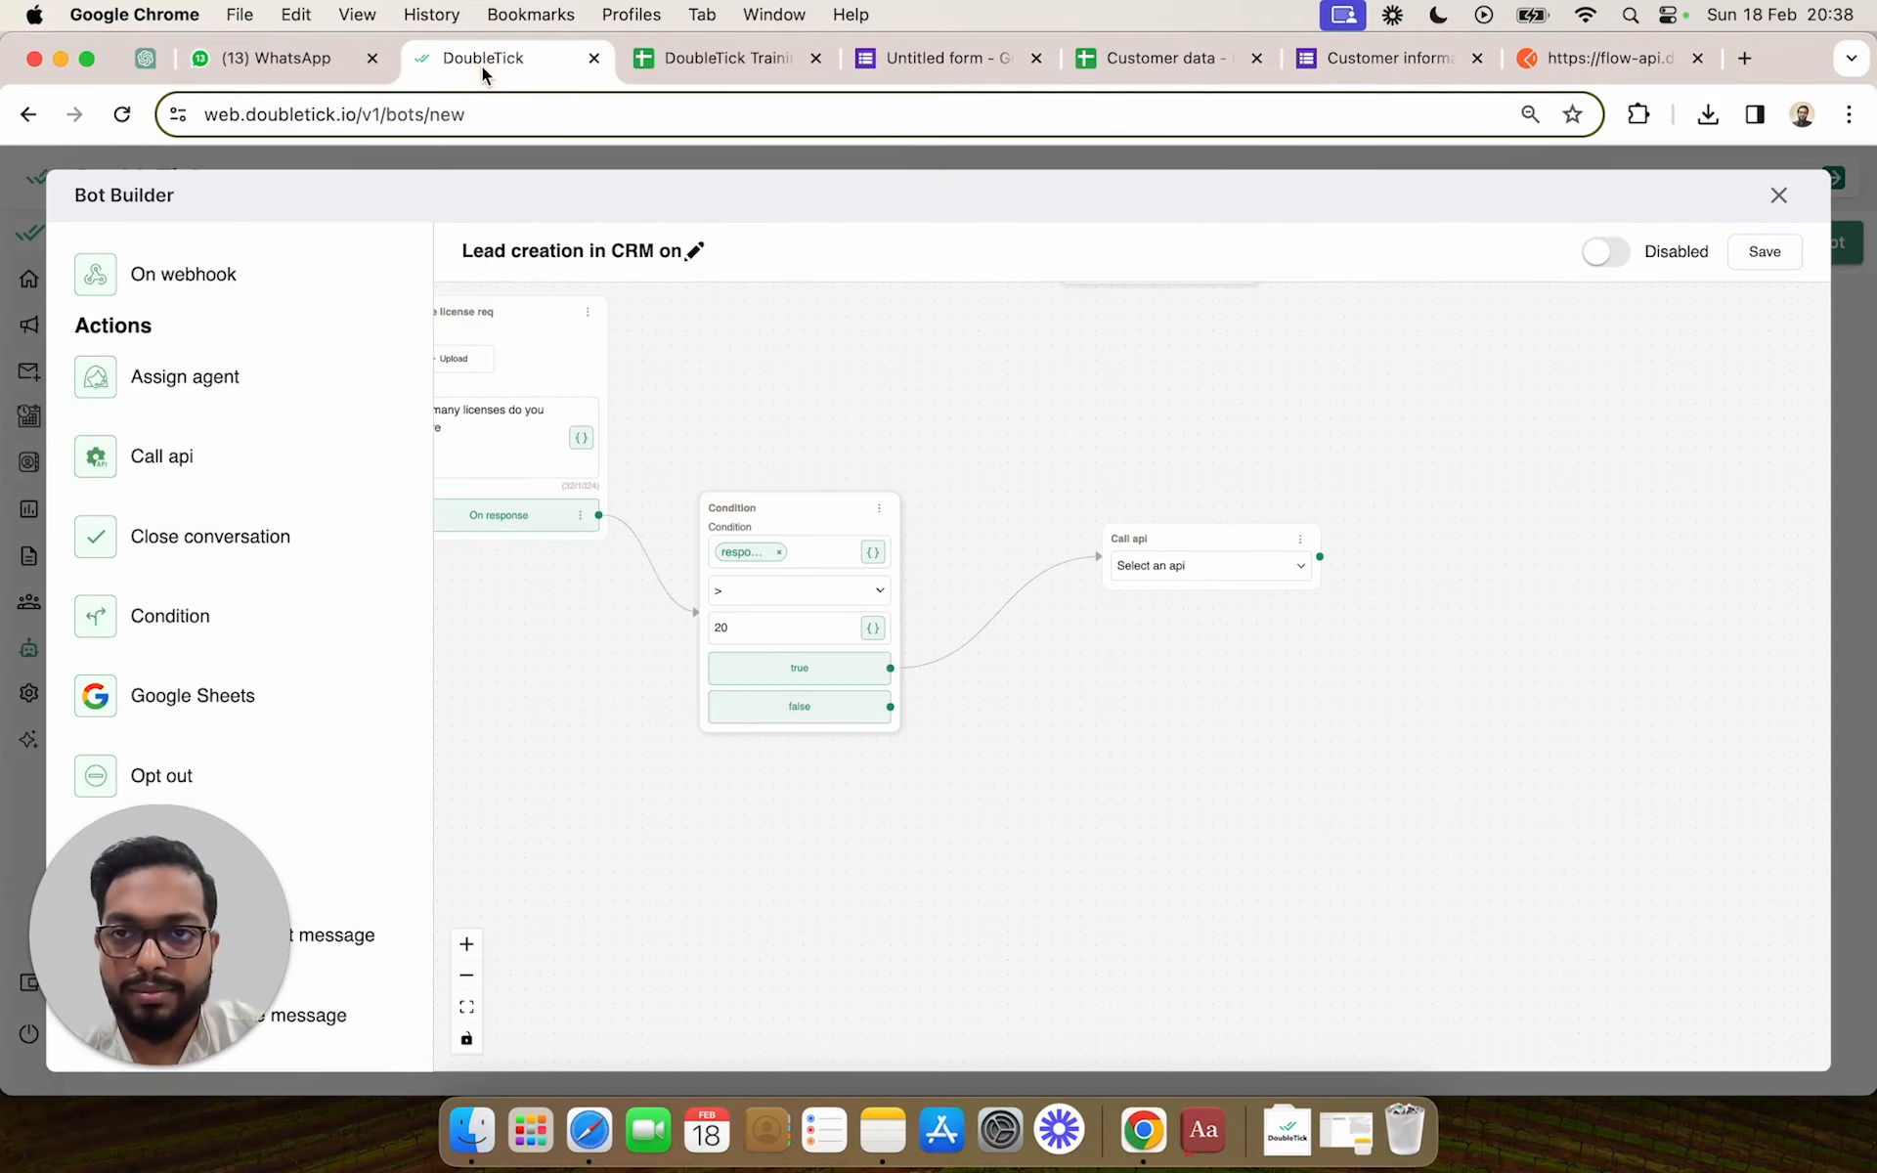
click(1154, 572)
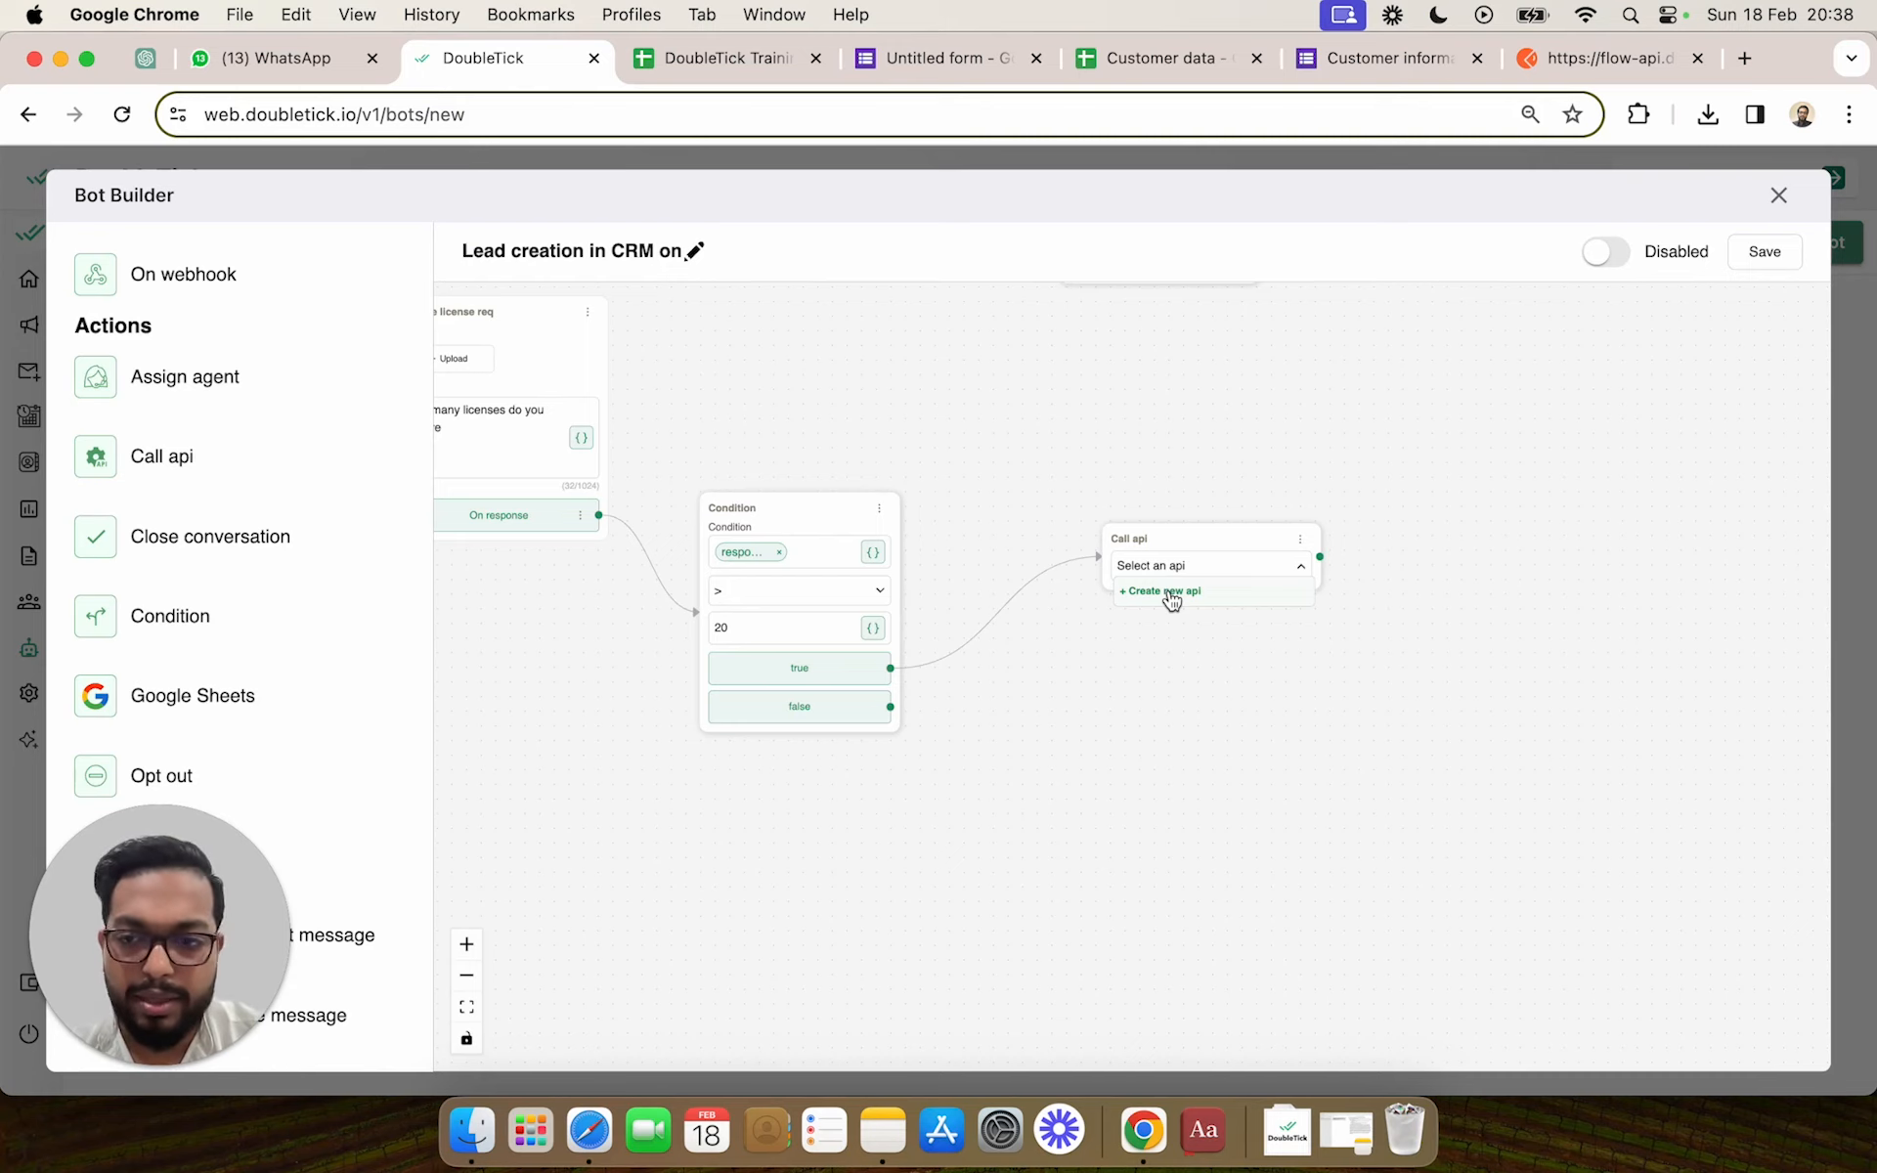
click(1171, 594)
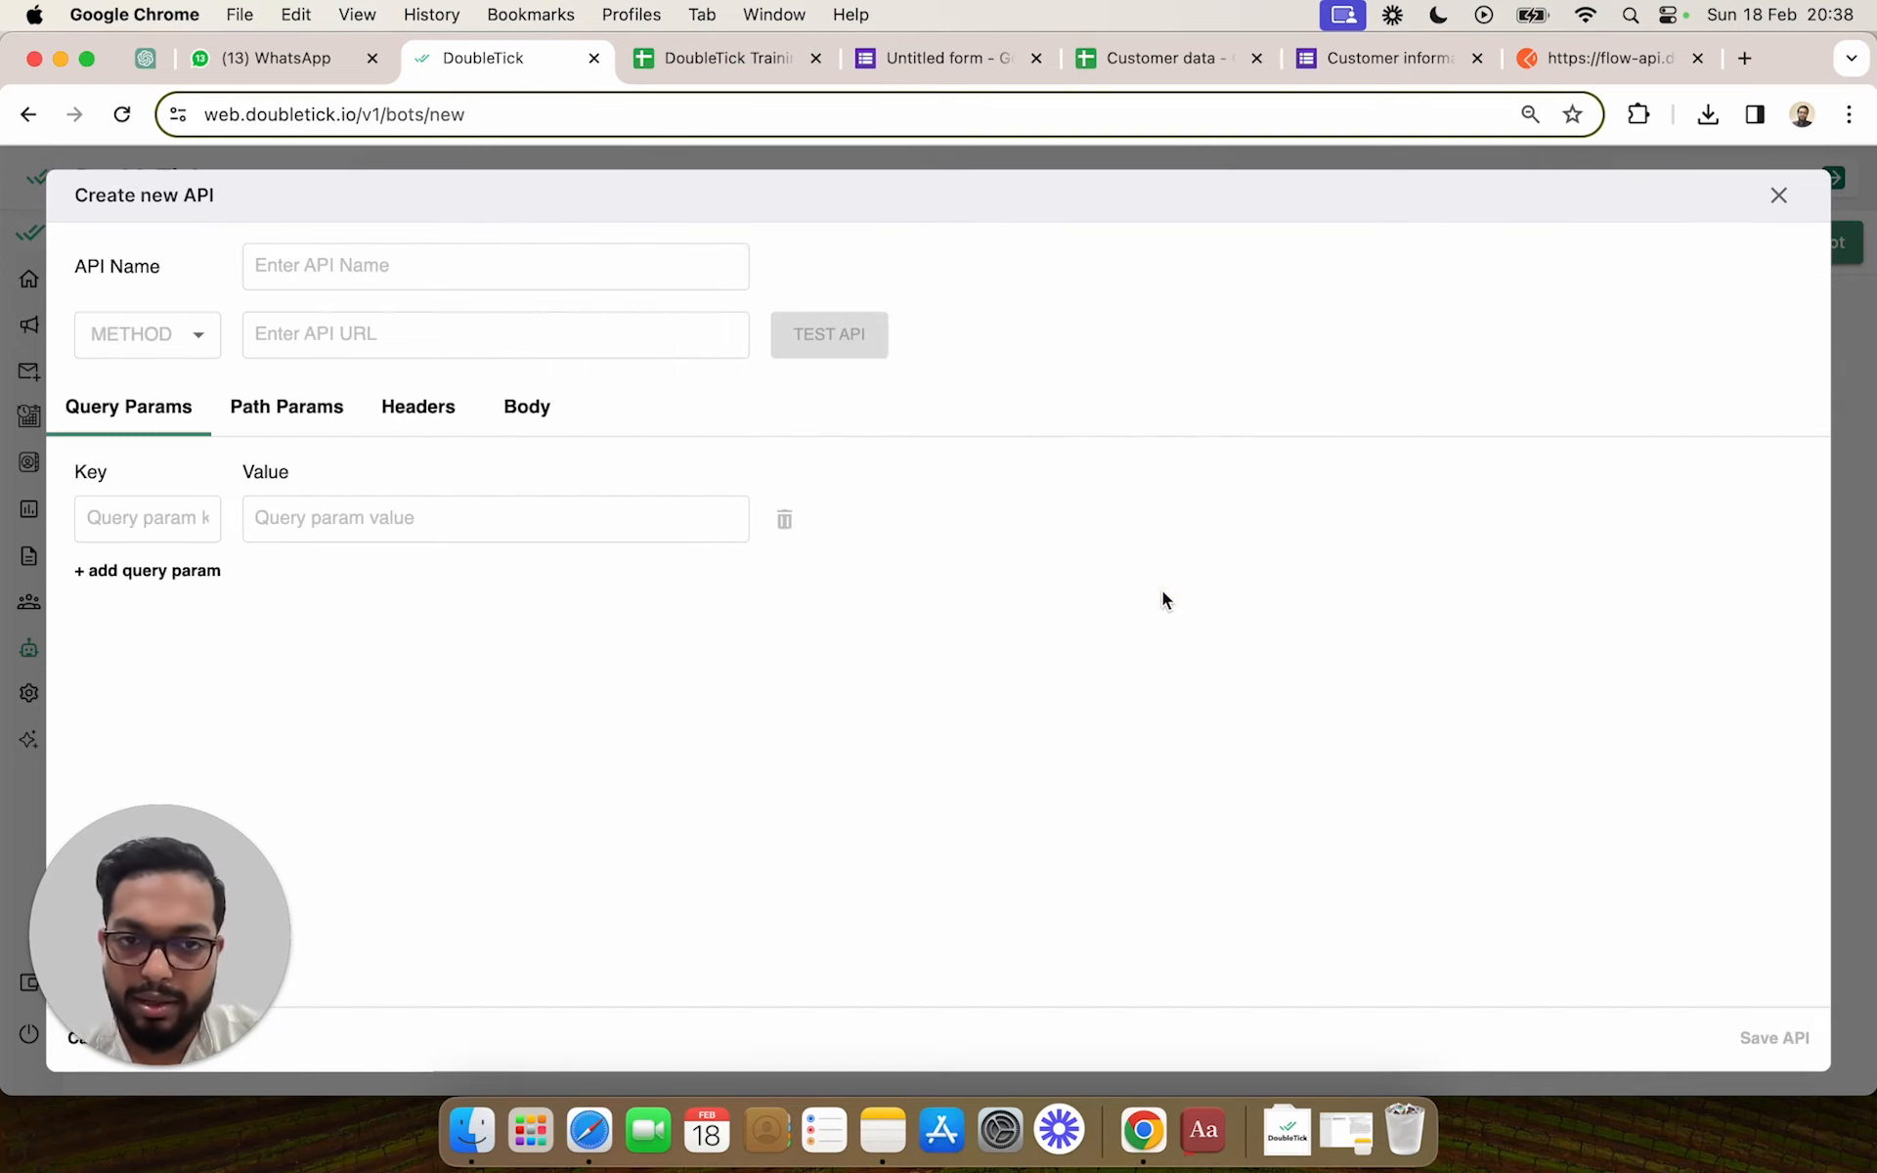
click(397, 273)
text(Lead creation API)
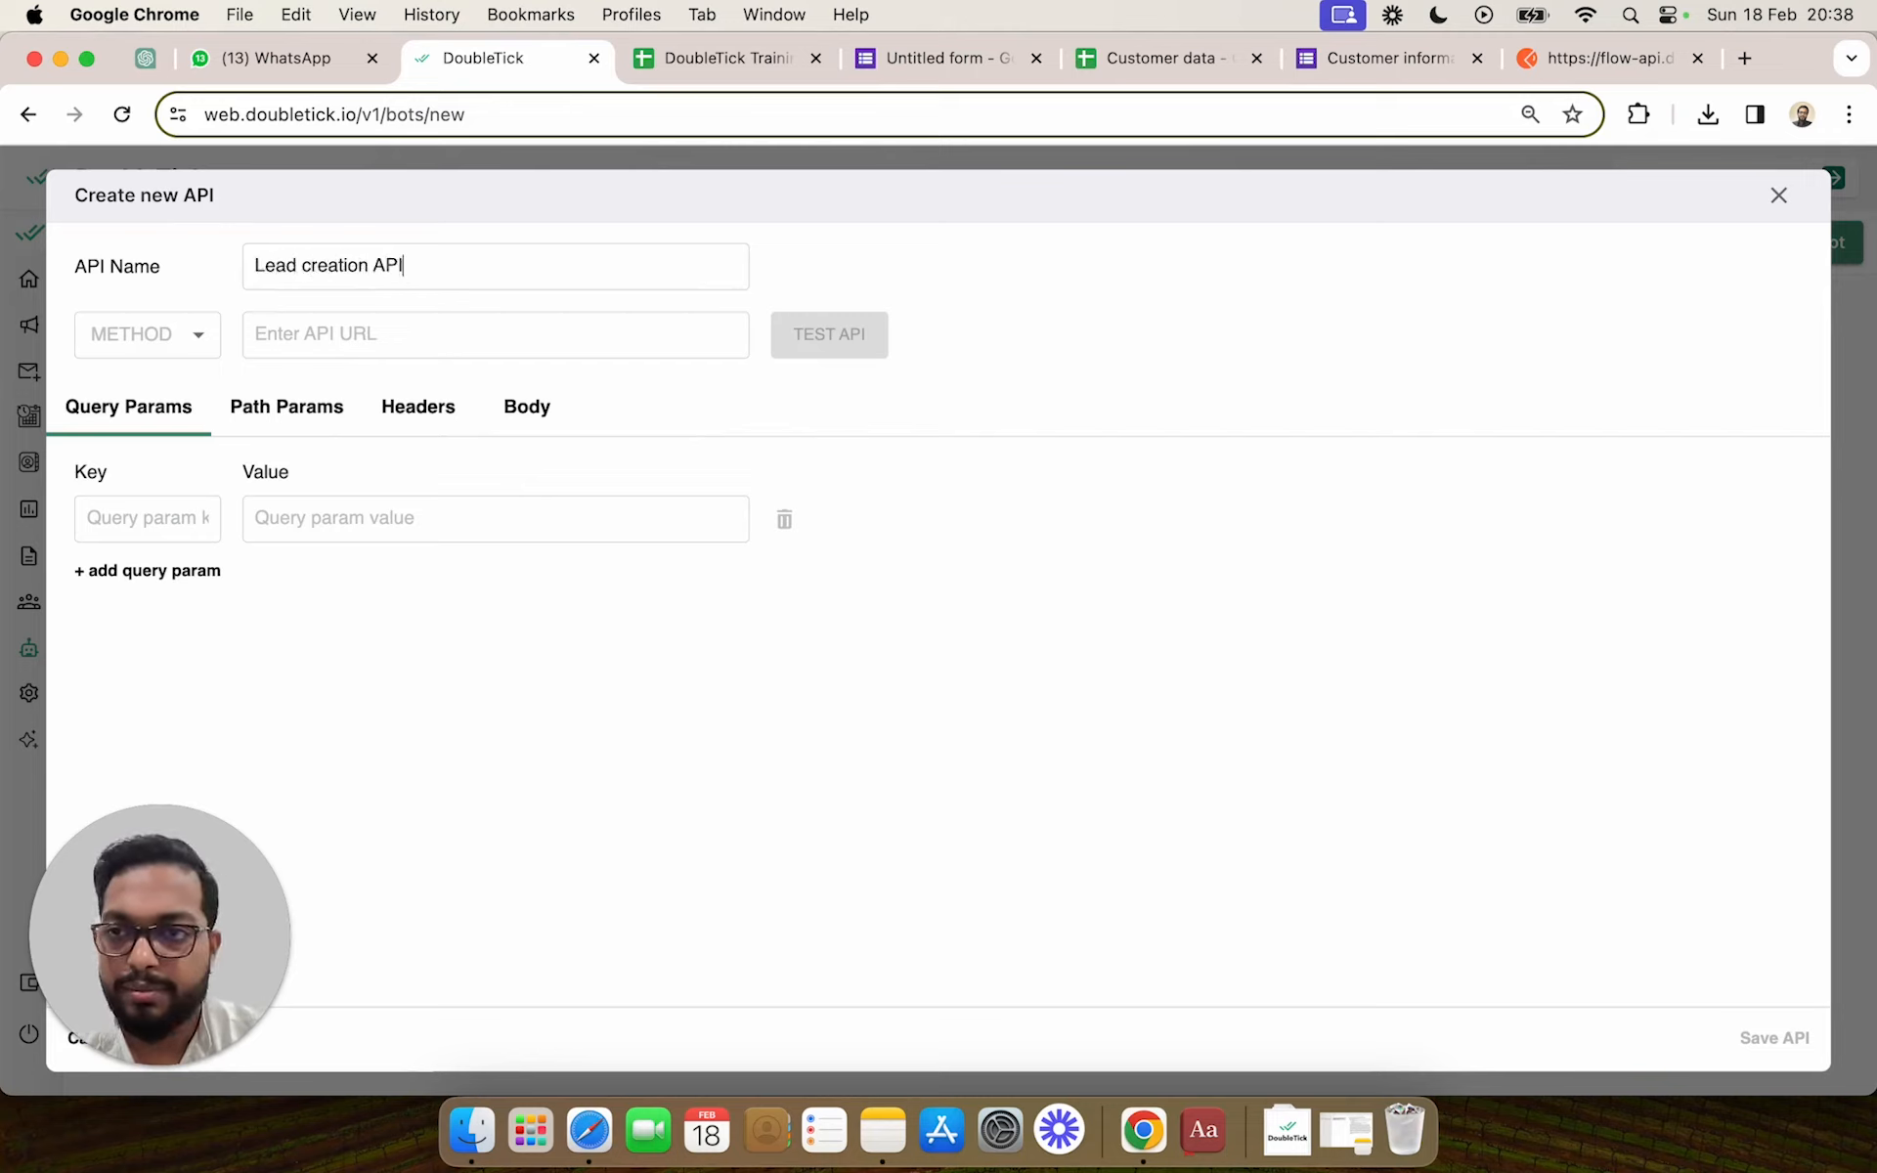
Set the API's method to POST with the copied webhook URL and run a test call
click(188, 335)
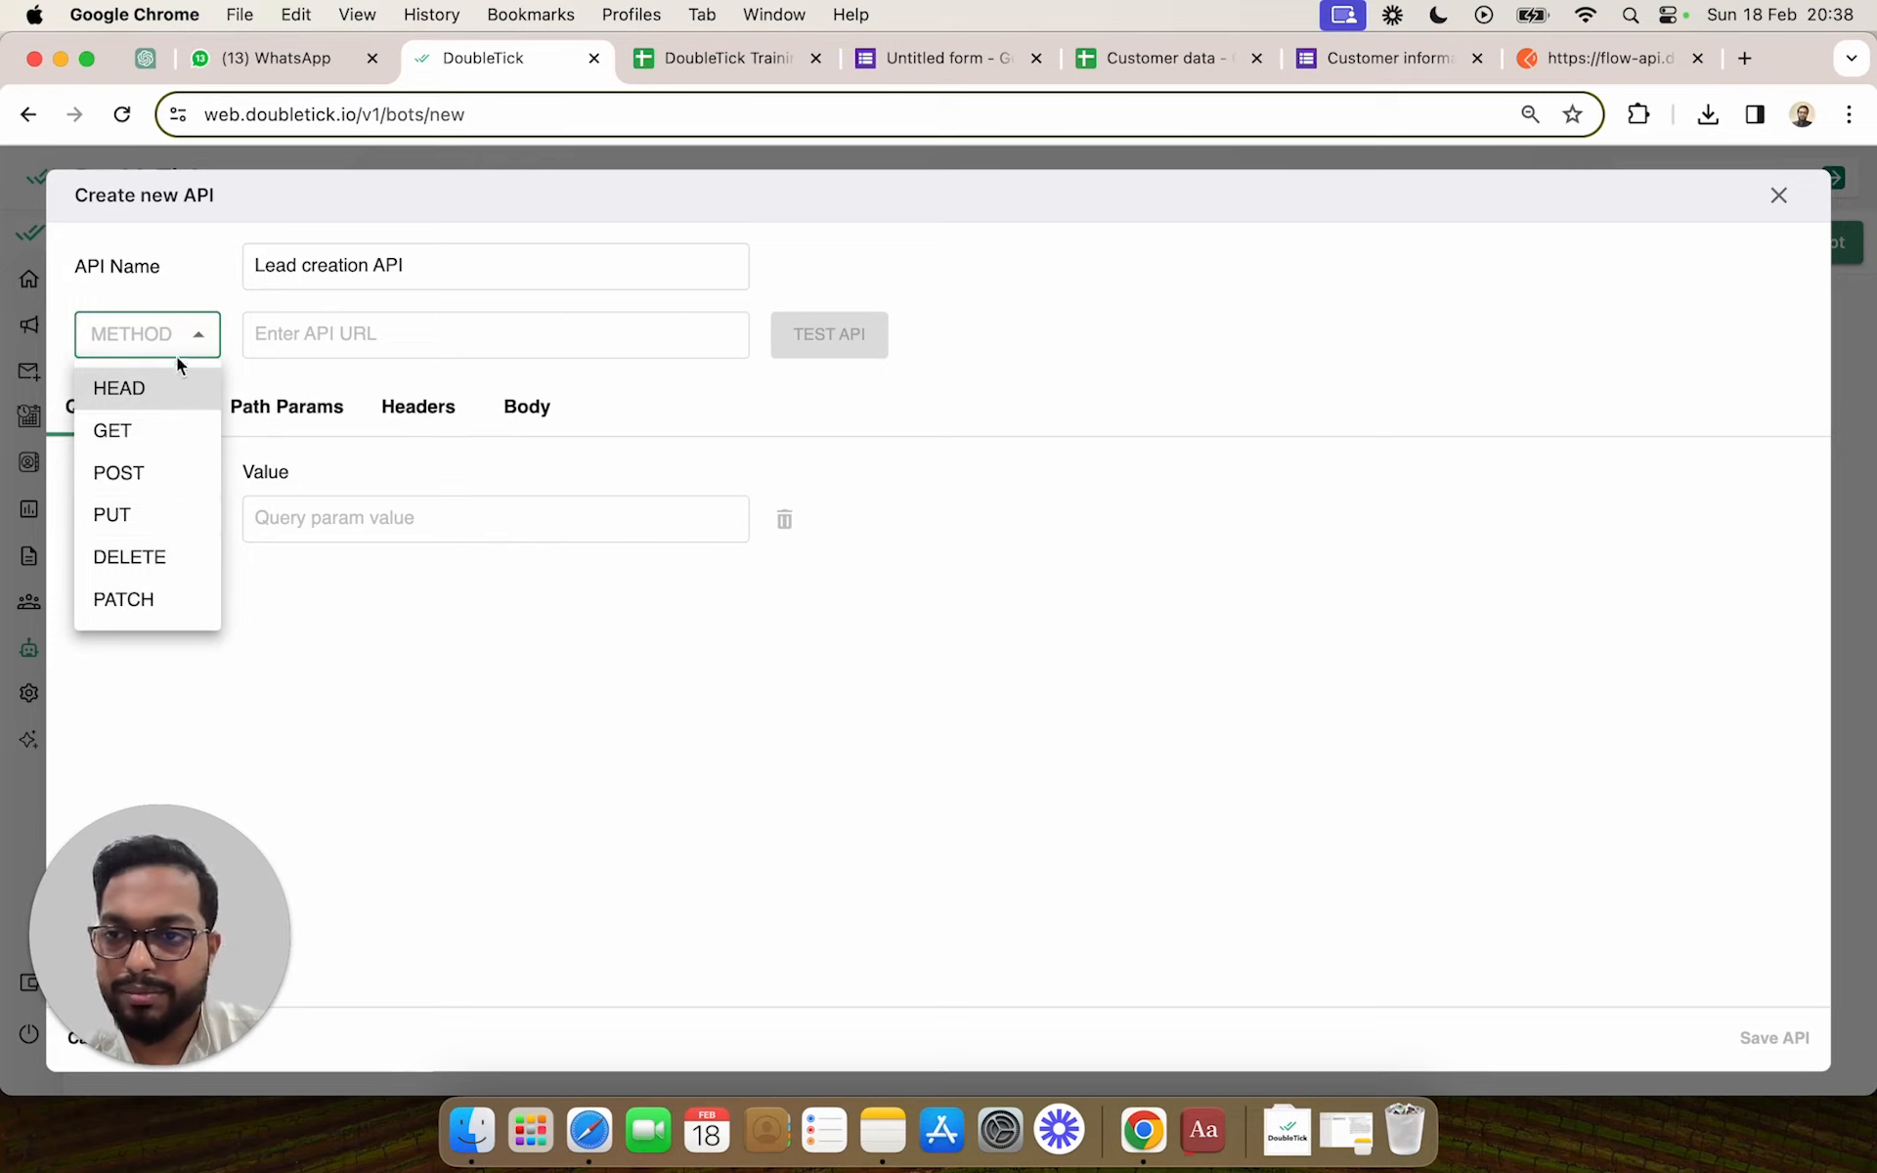
click(180, 473)
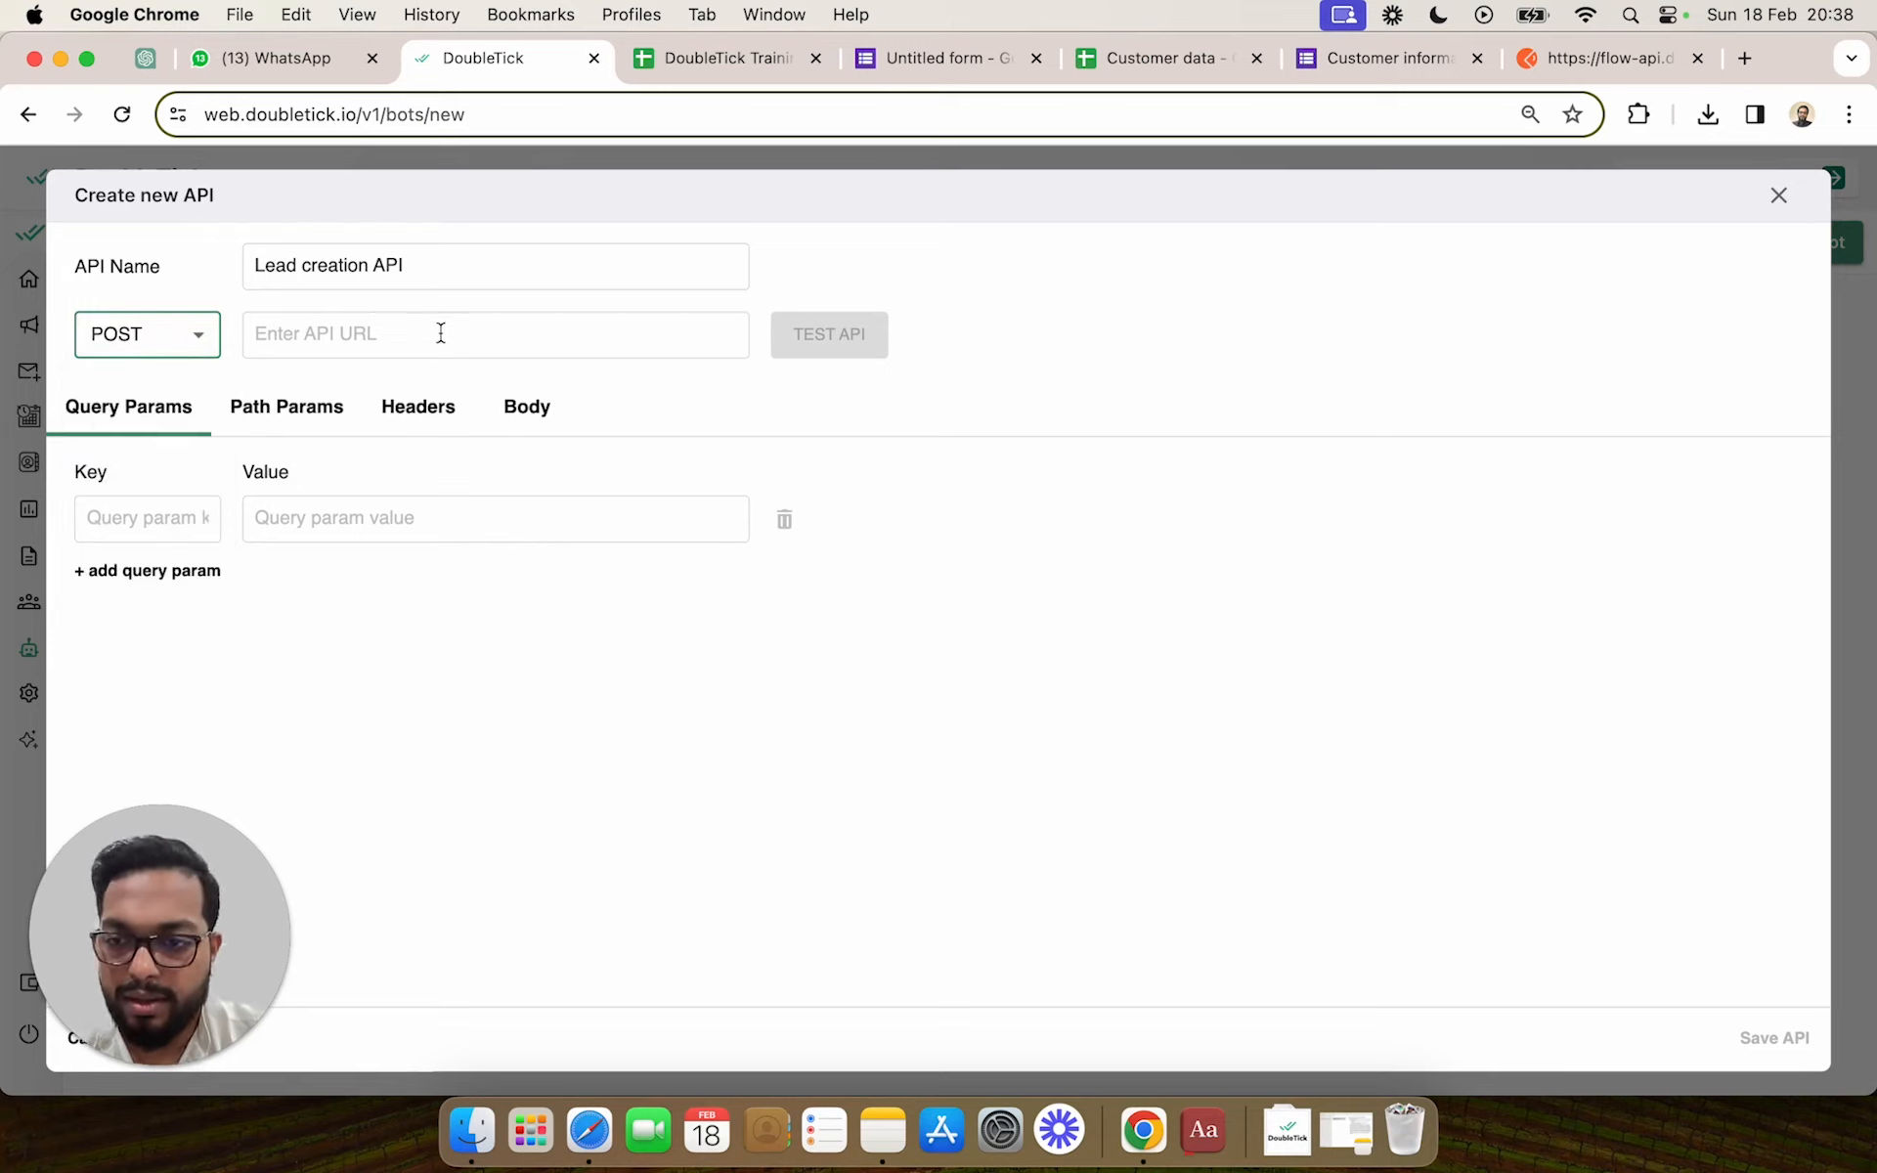
click(441, 333)
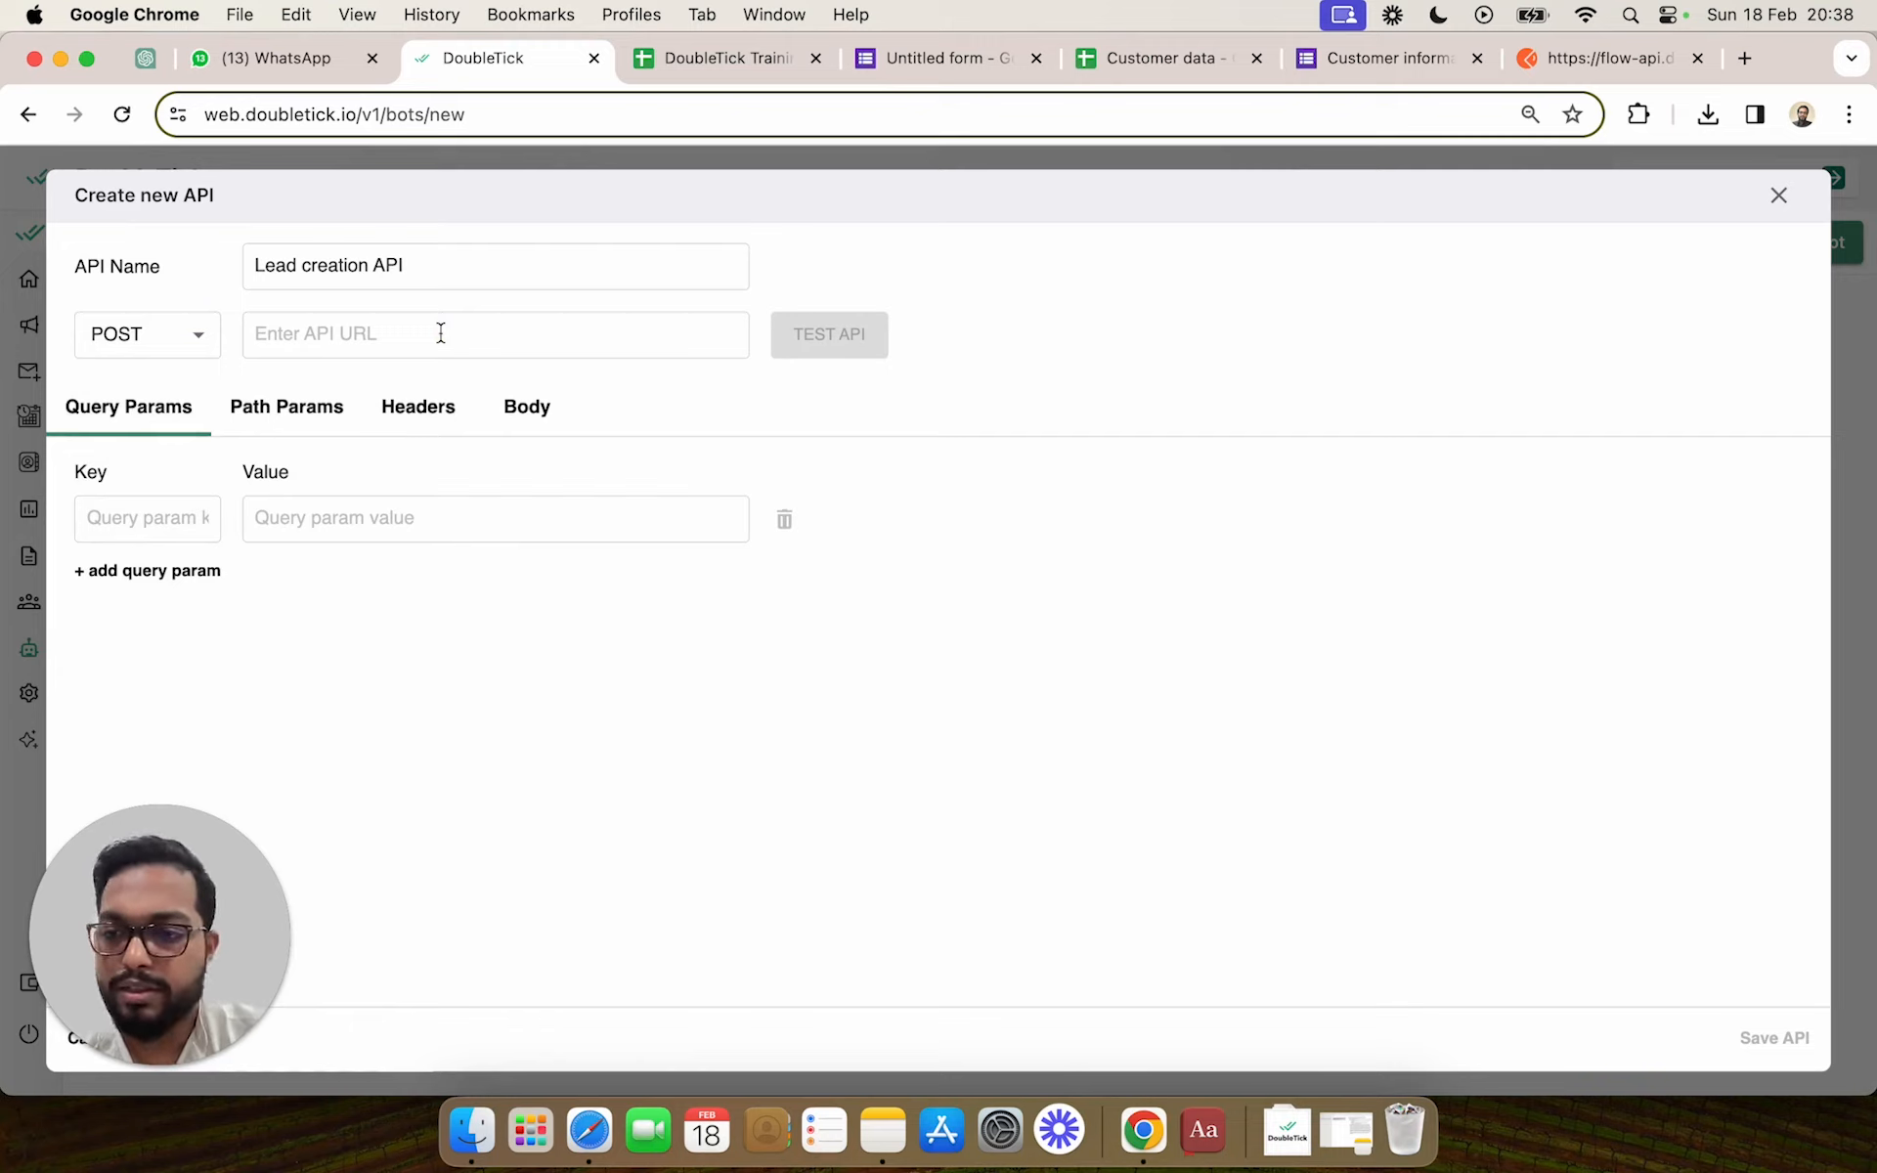
key(super+v)
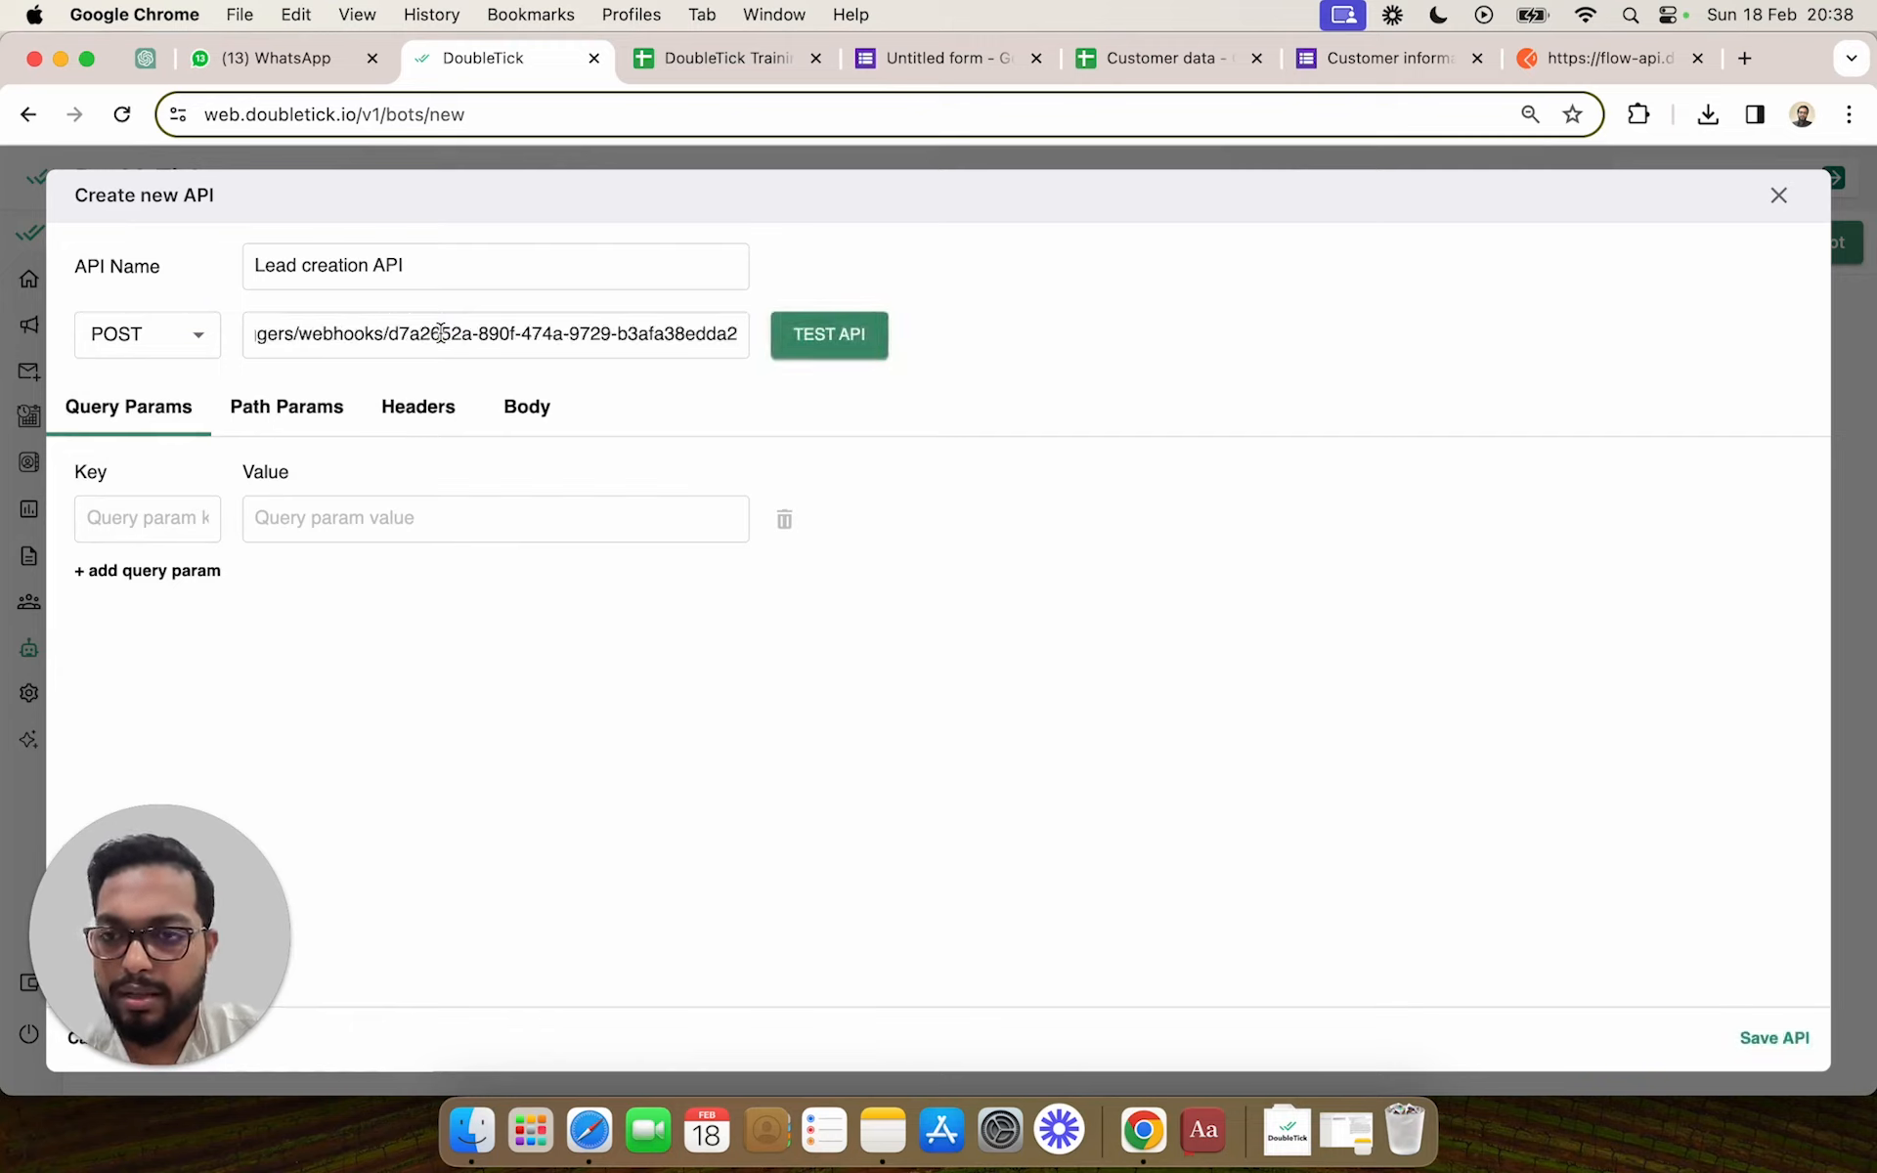
click(811, 354)
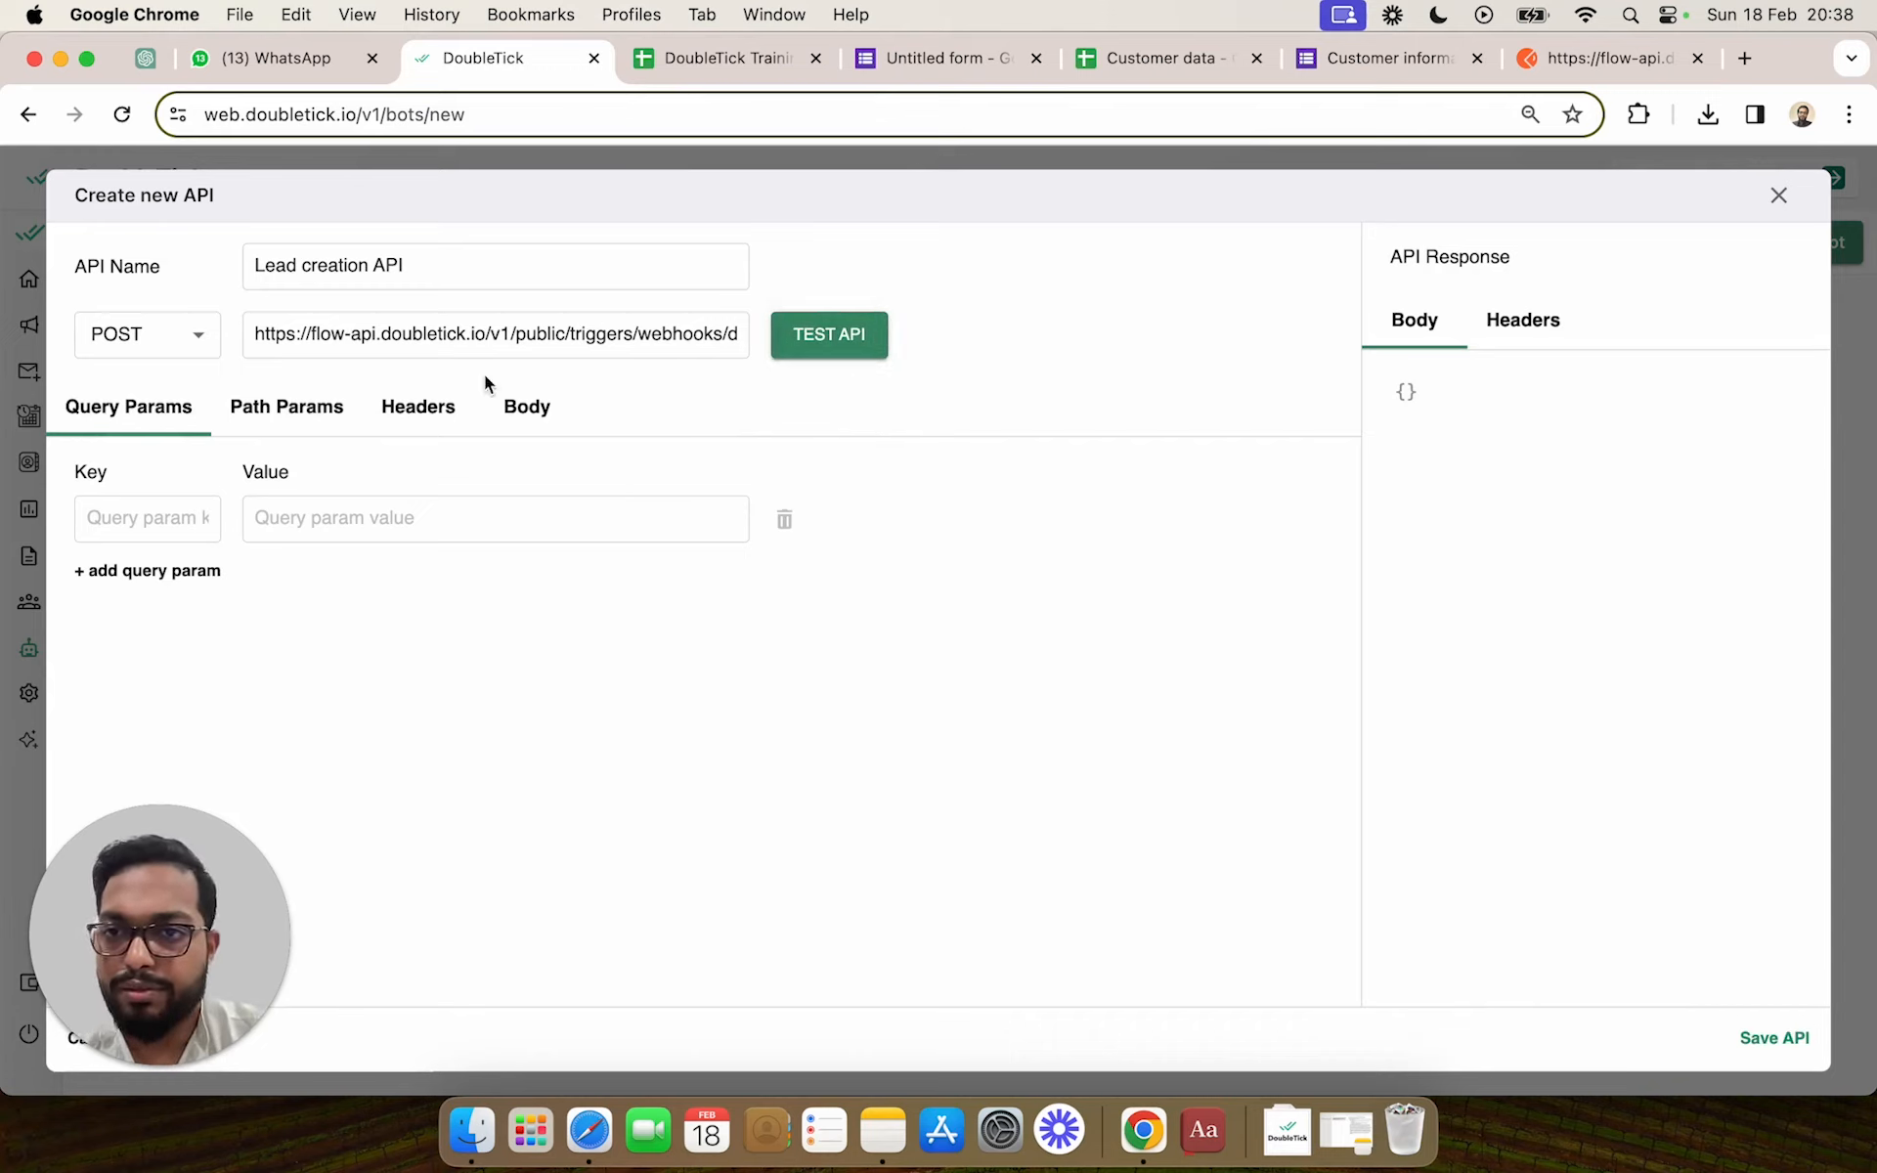
Give the API a JSON body by copying the sample payload from the Postman request into DoubleTick
click(545, 410)
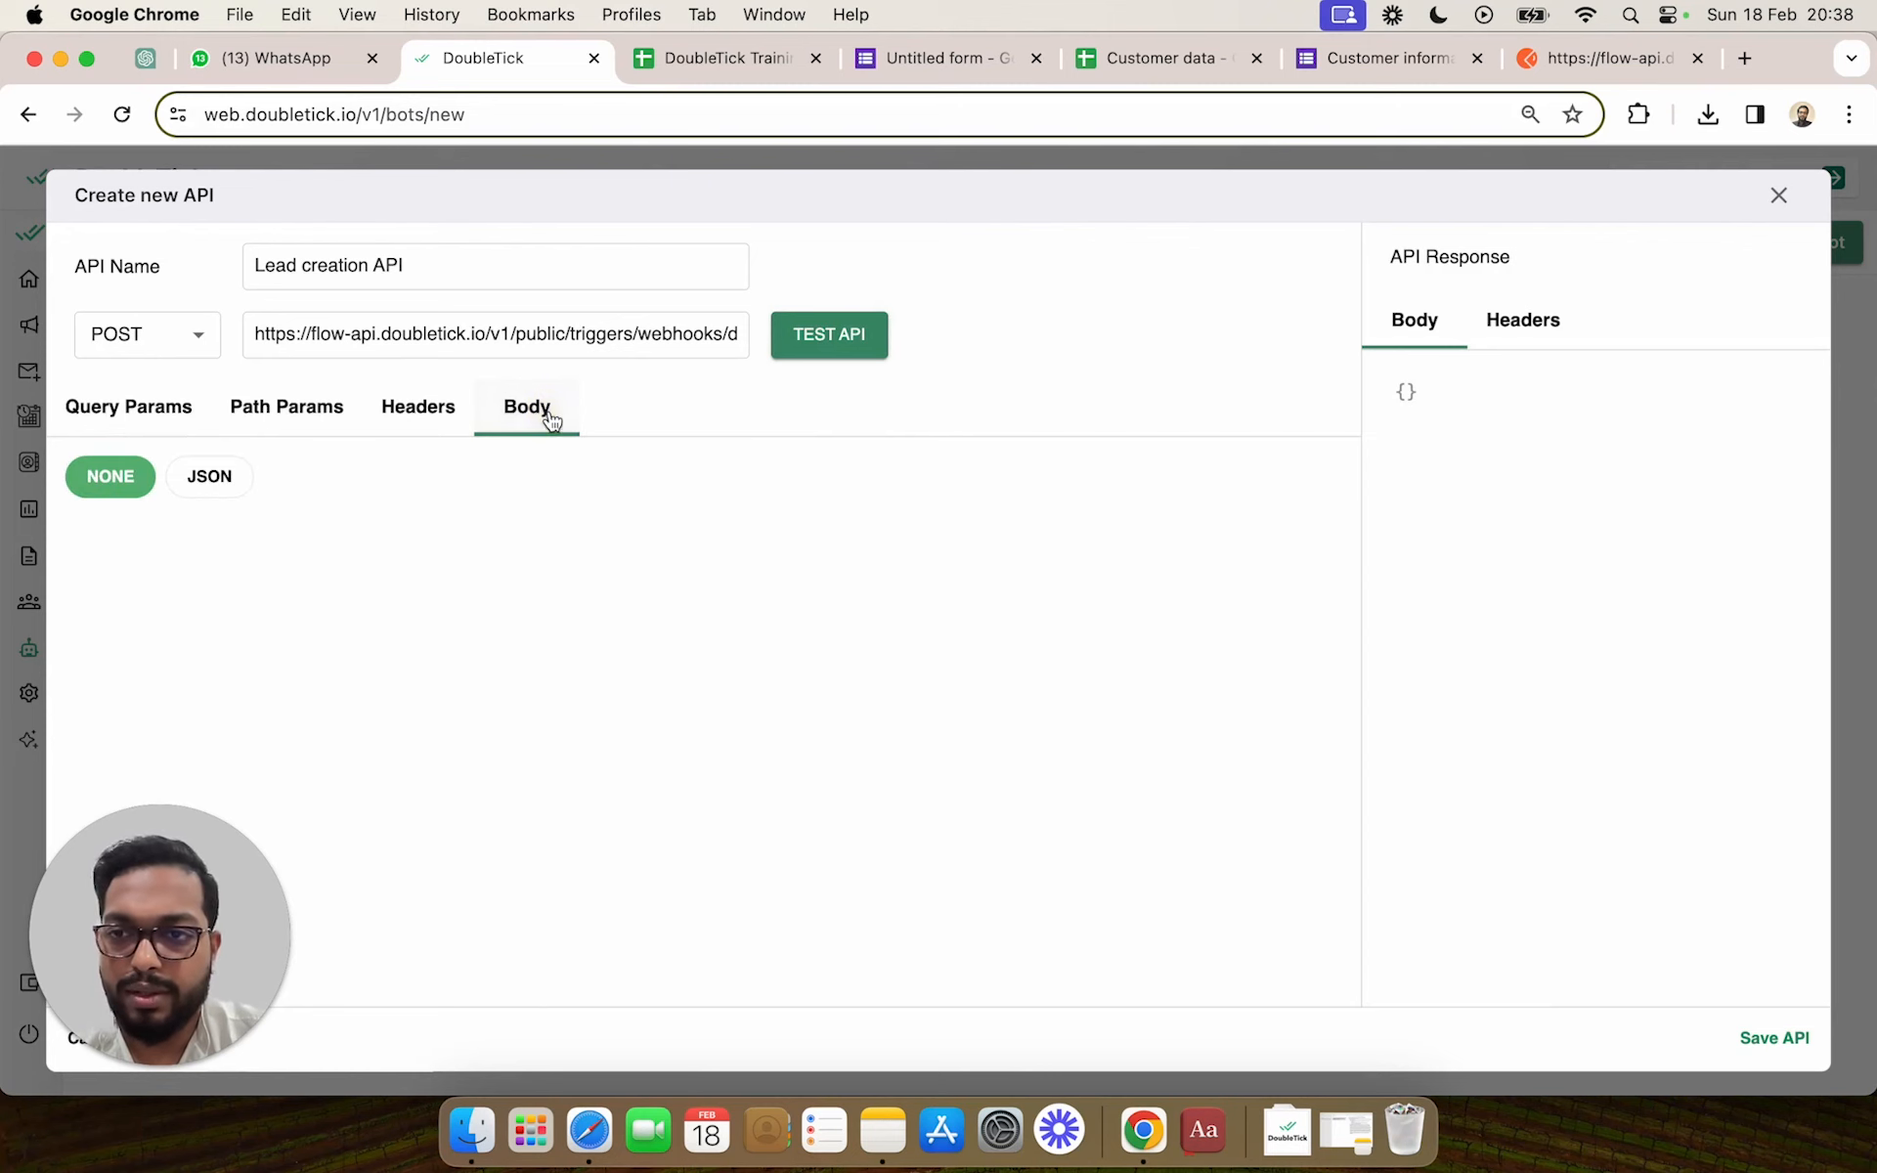
click(208, 489)
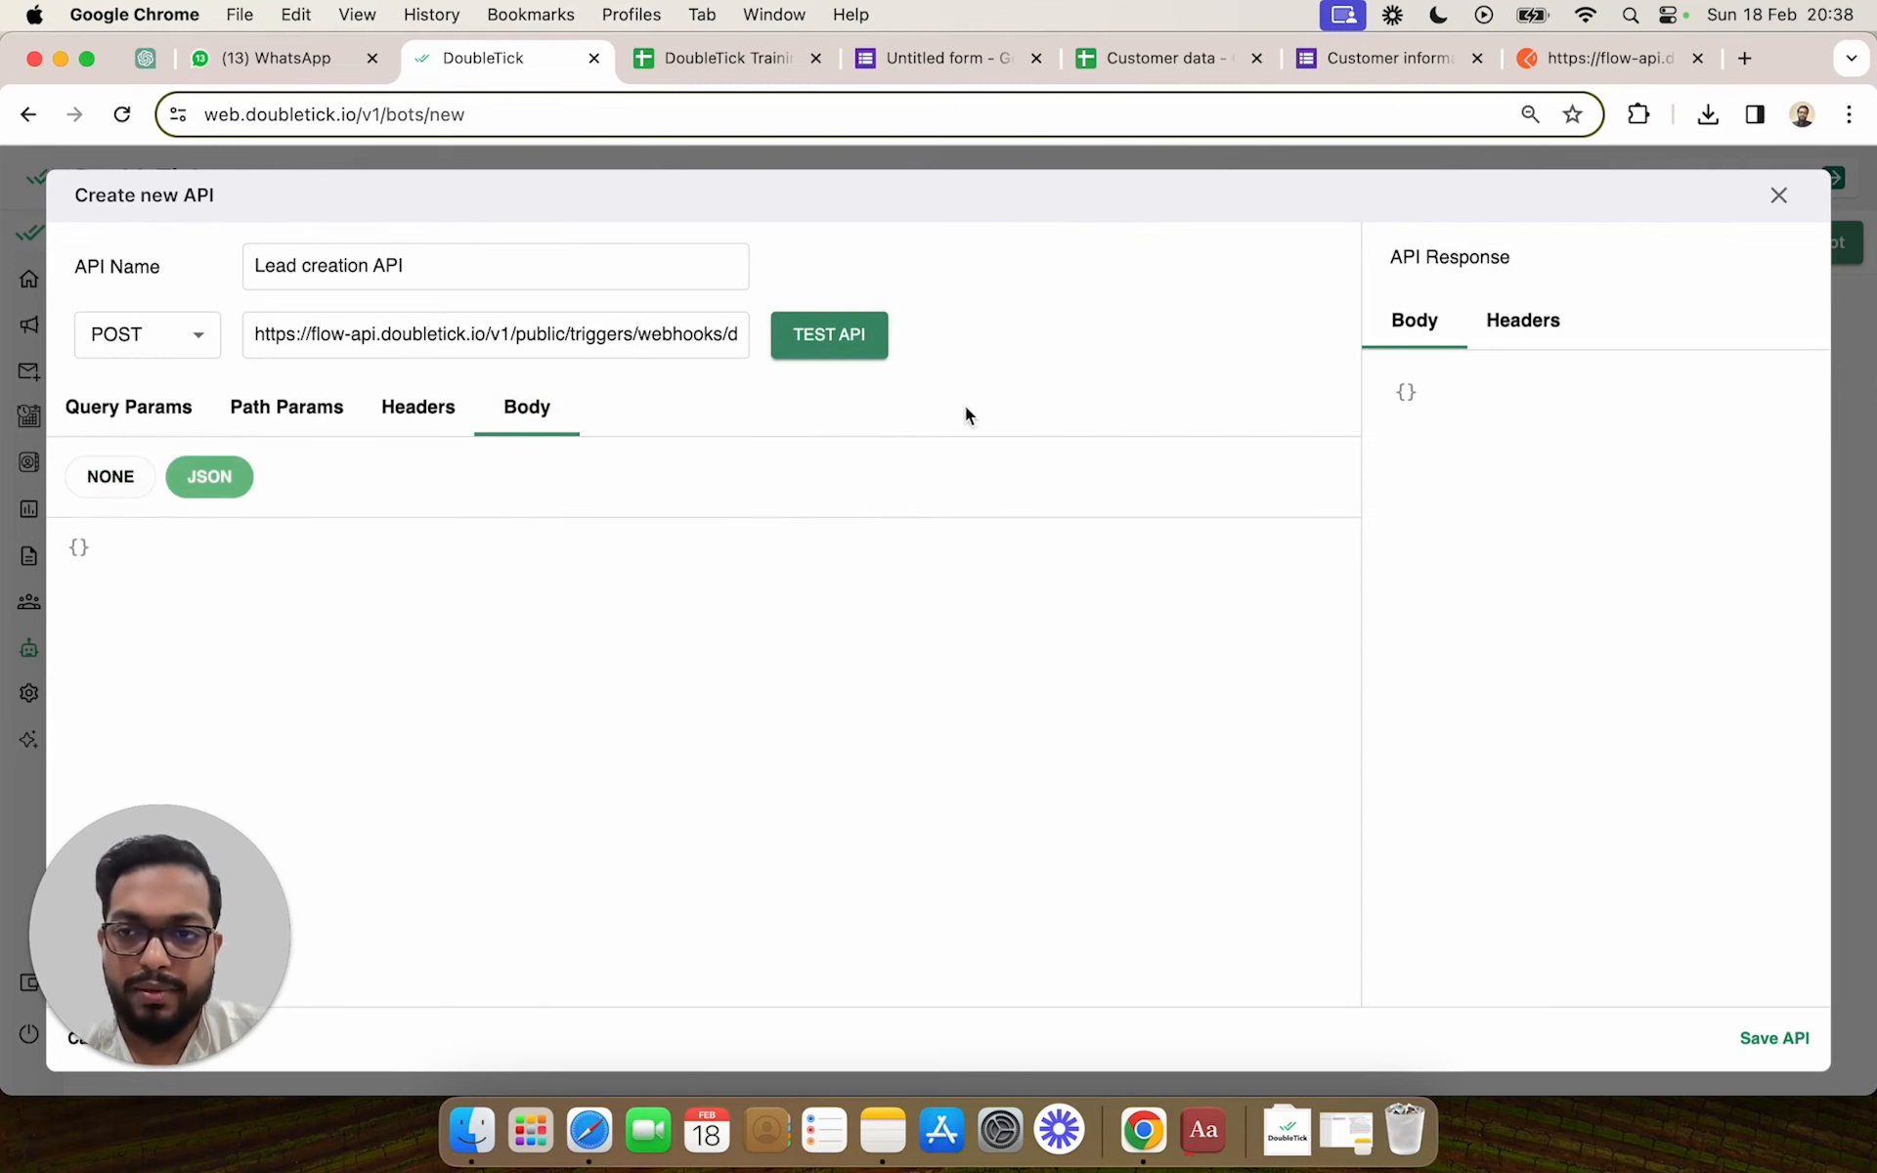
click(1589, 59)
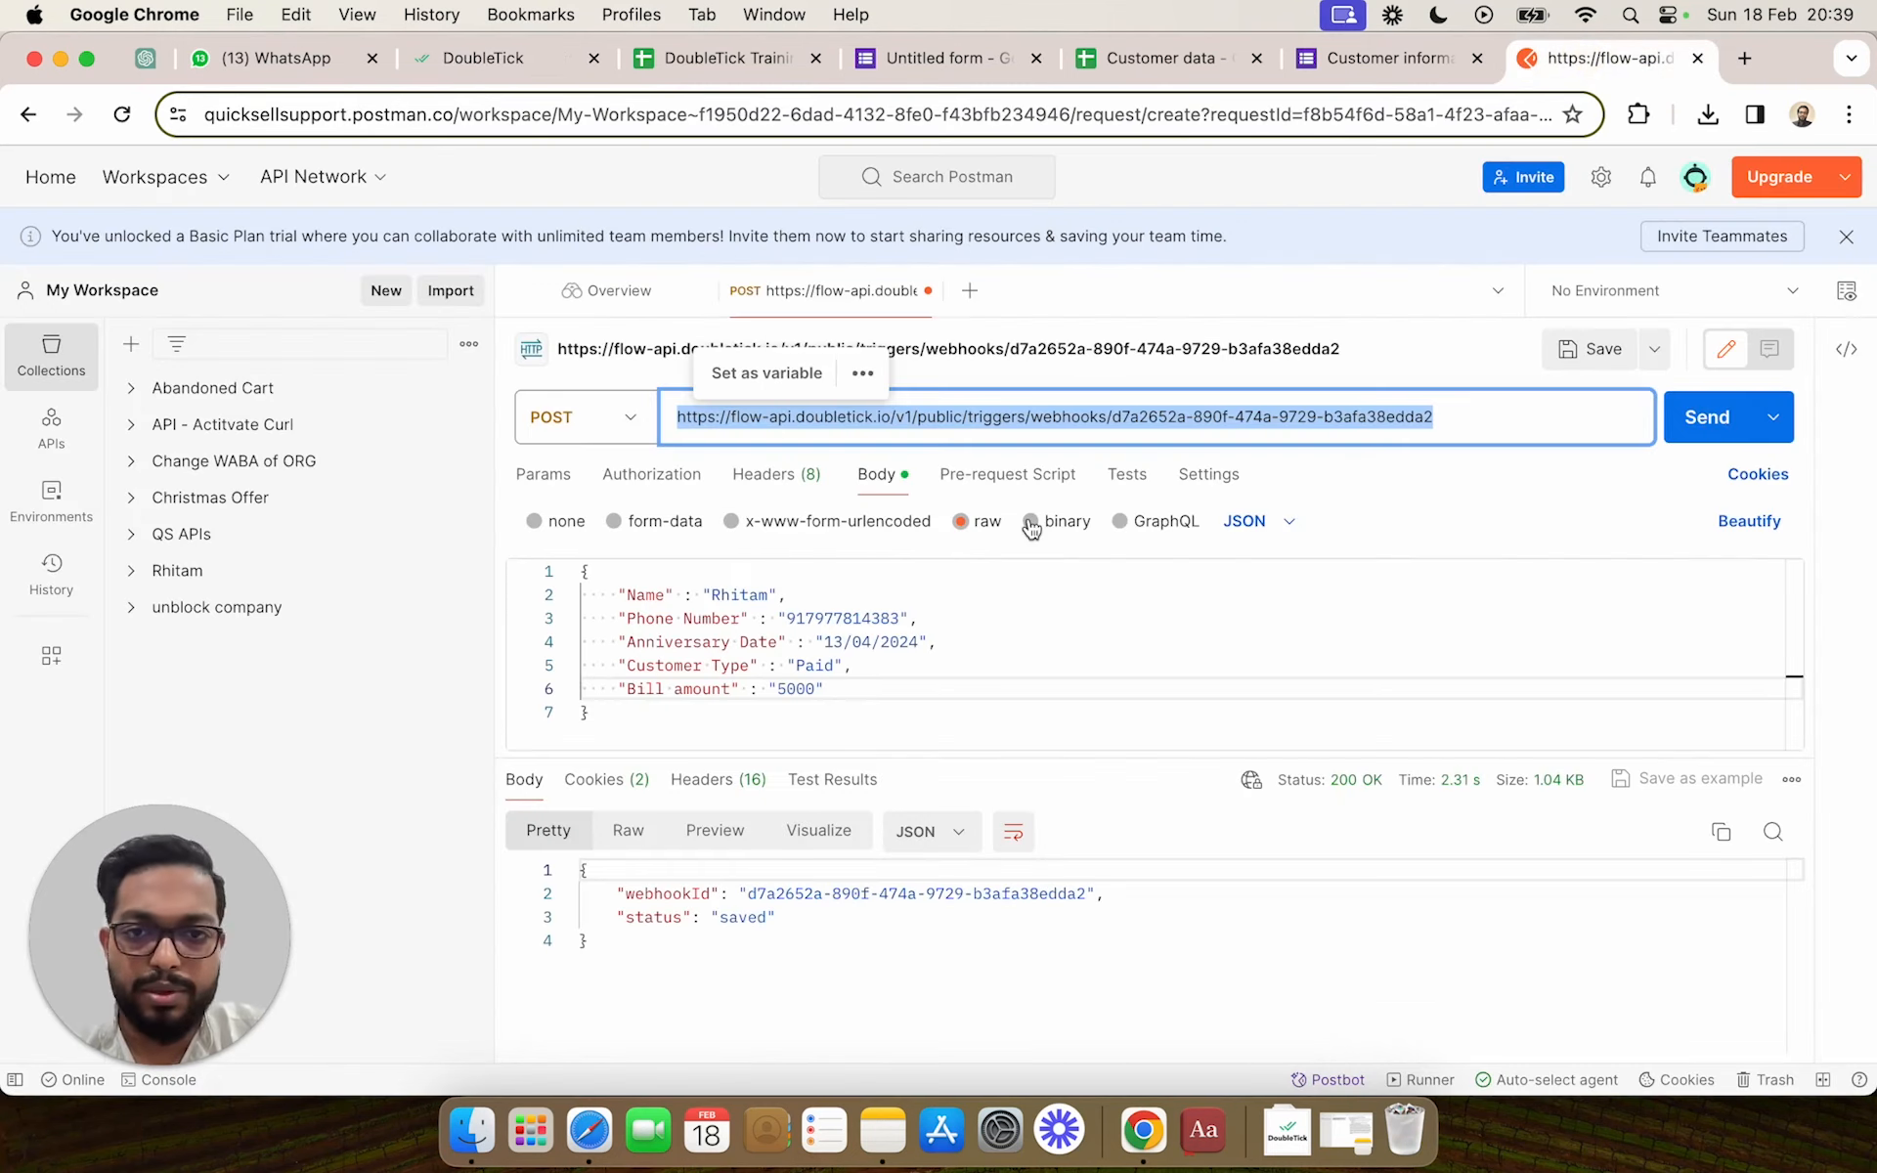
double_click(845, 646)
key(super+a)
key(super+c)
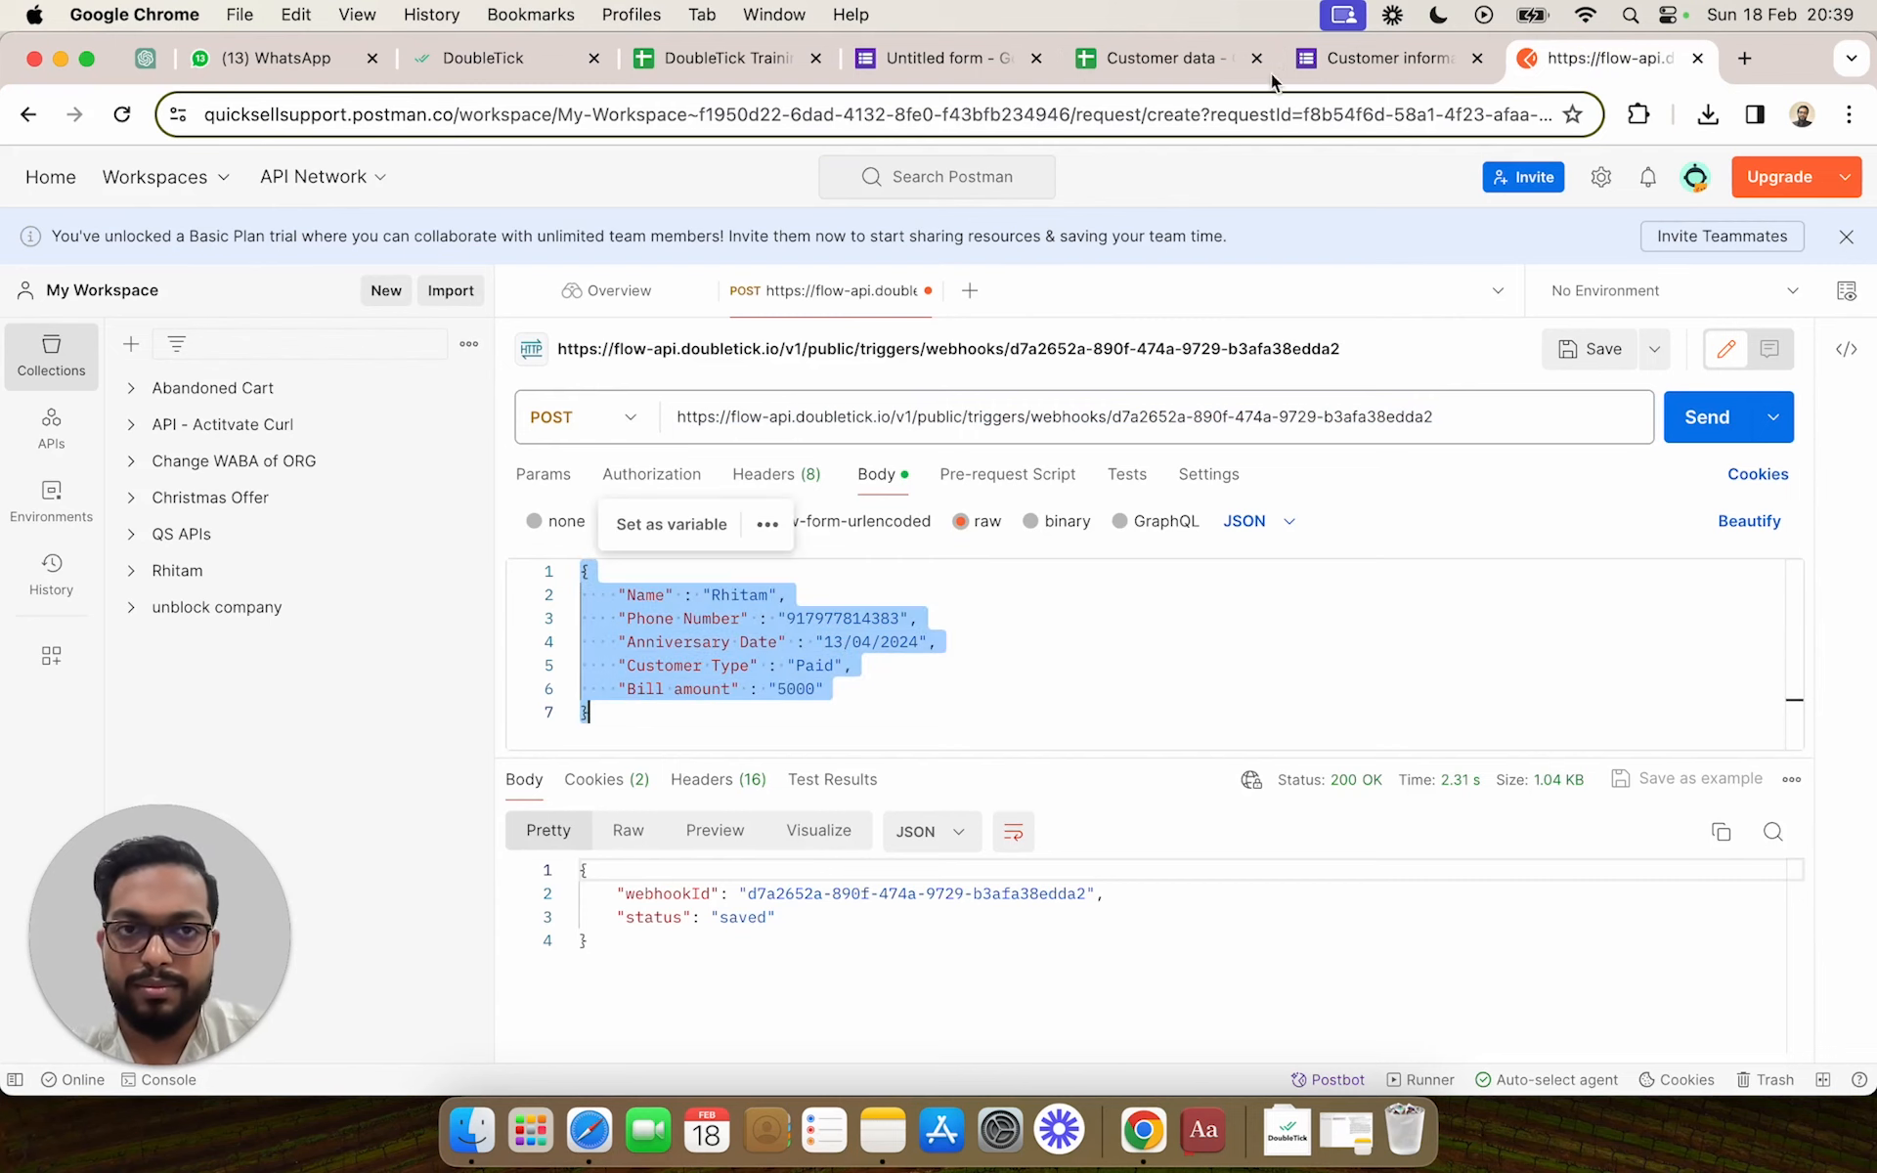
click(1212, 56)
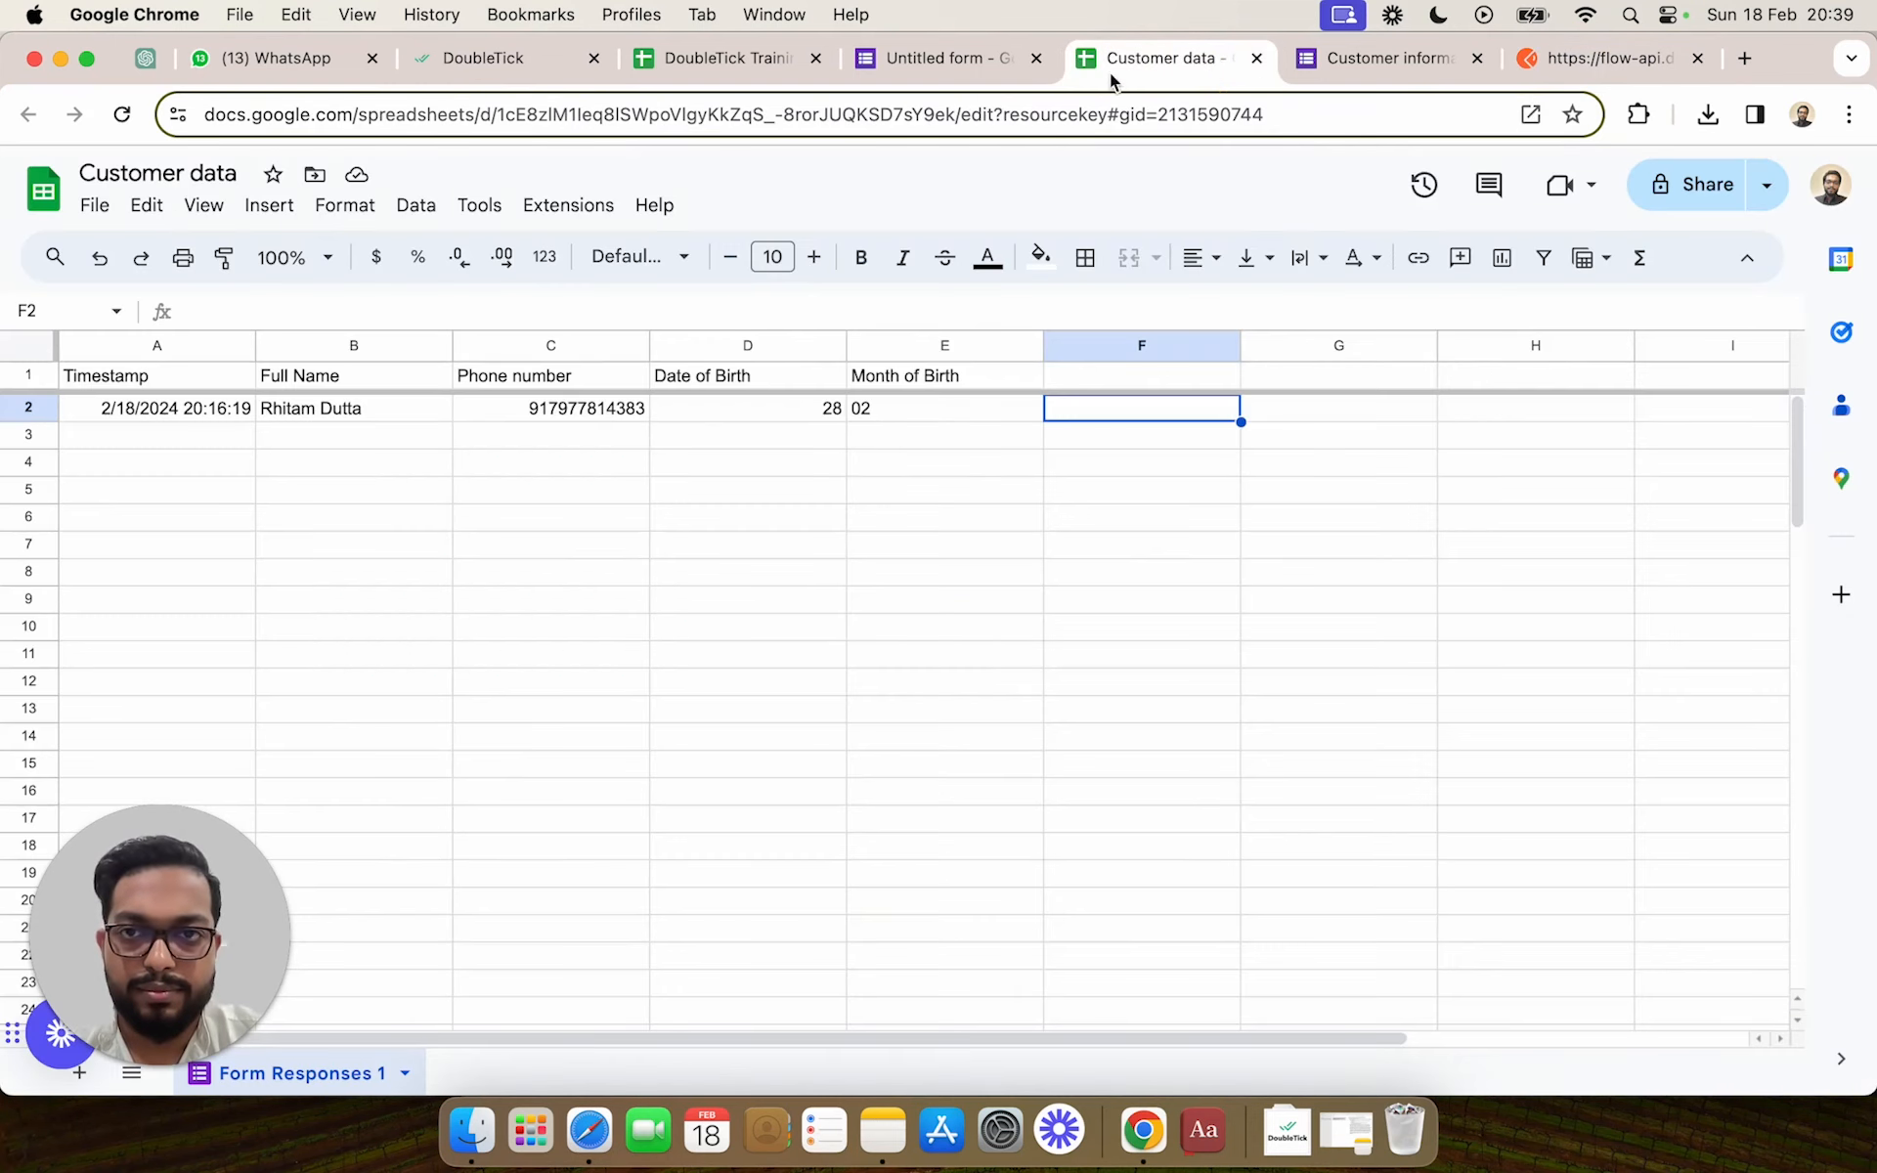
click(513, 60)
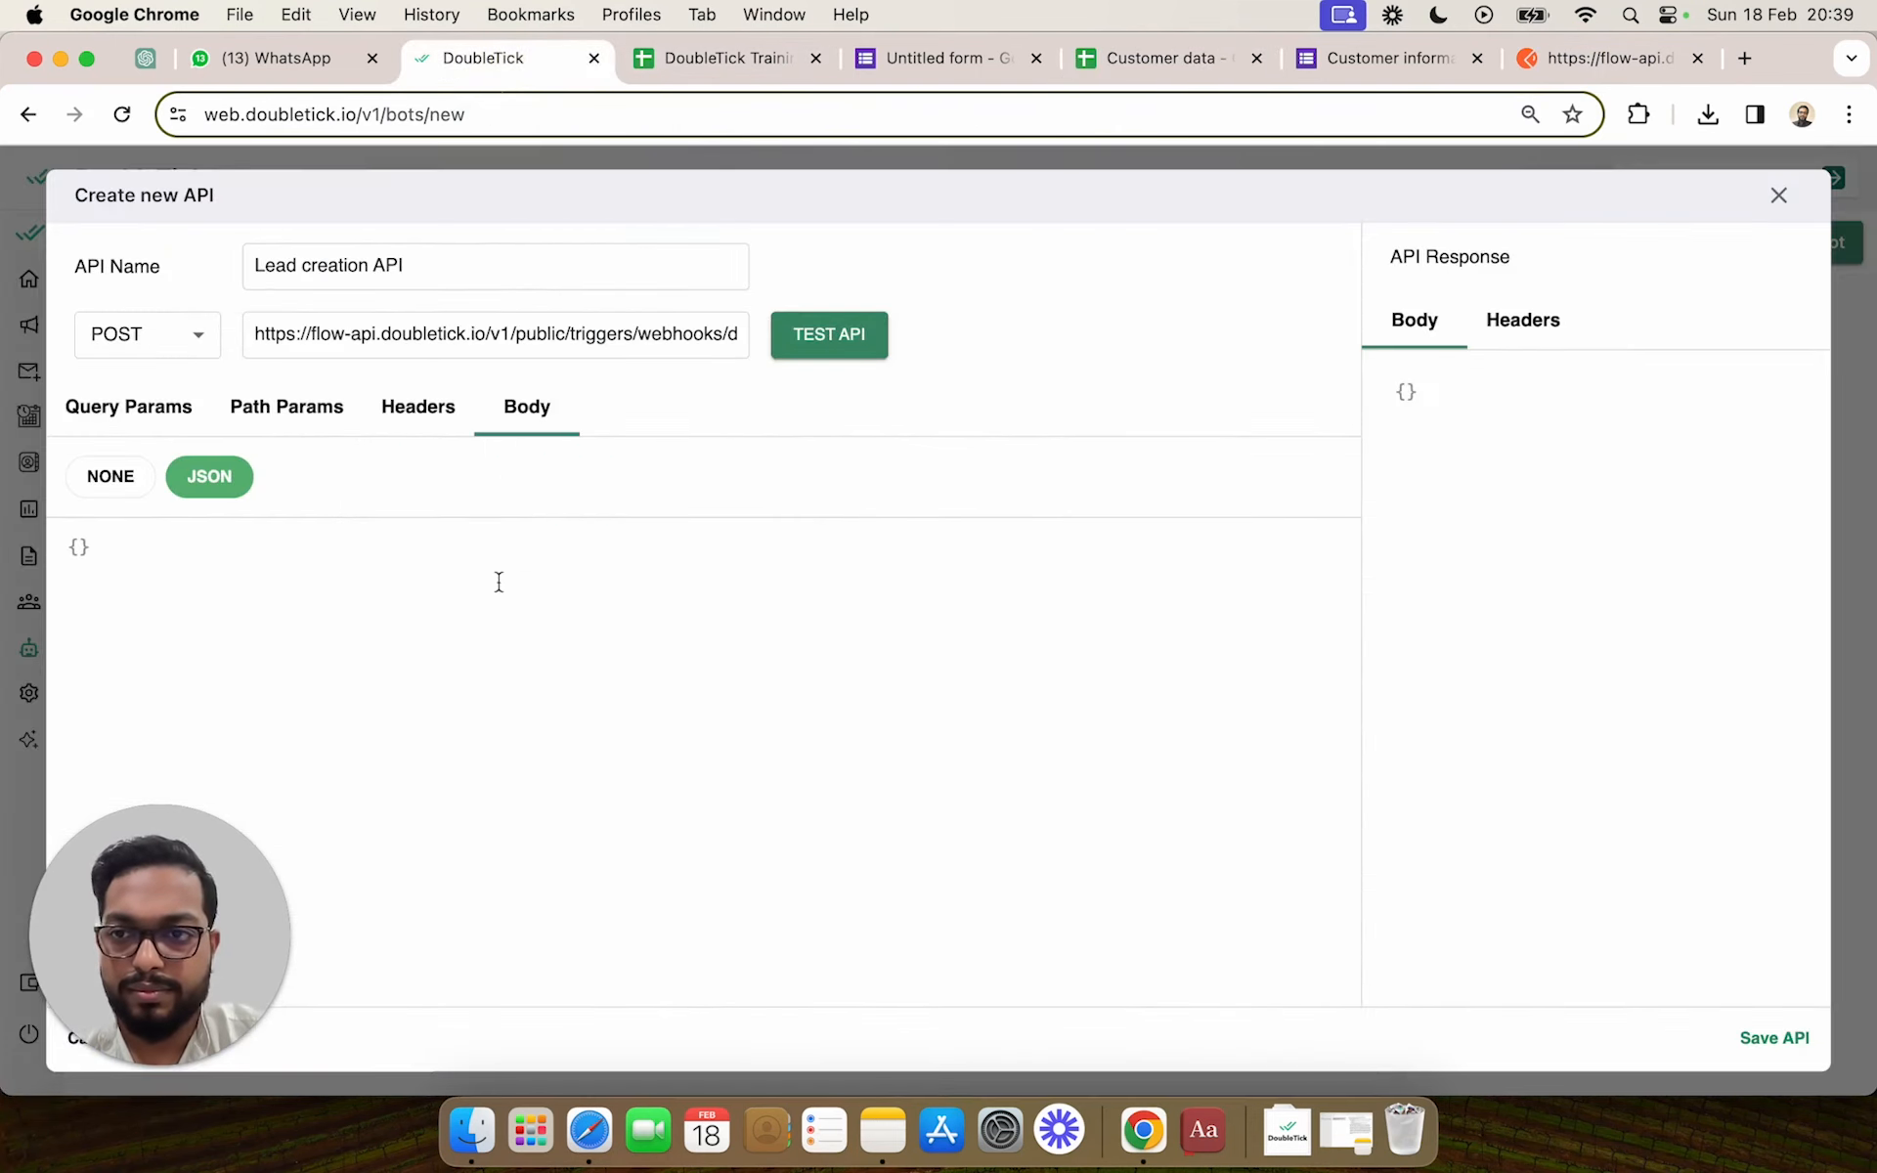
key(super+a)
key(super+v)
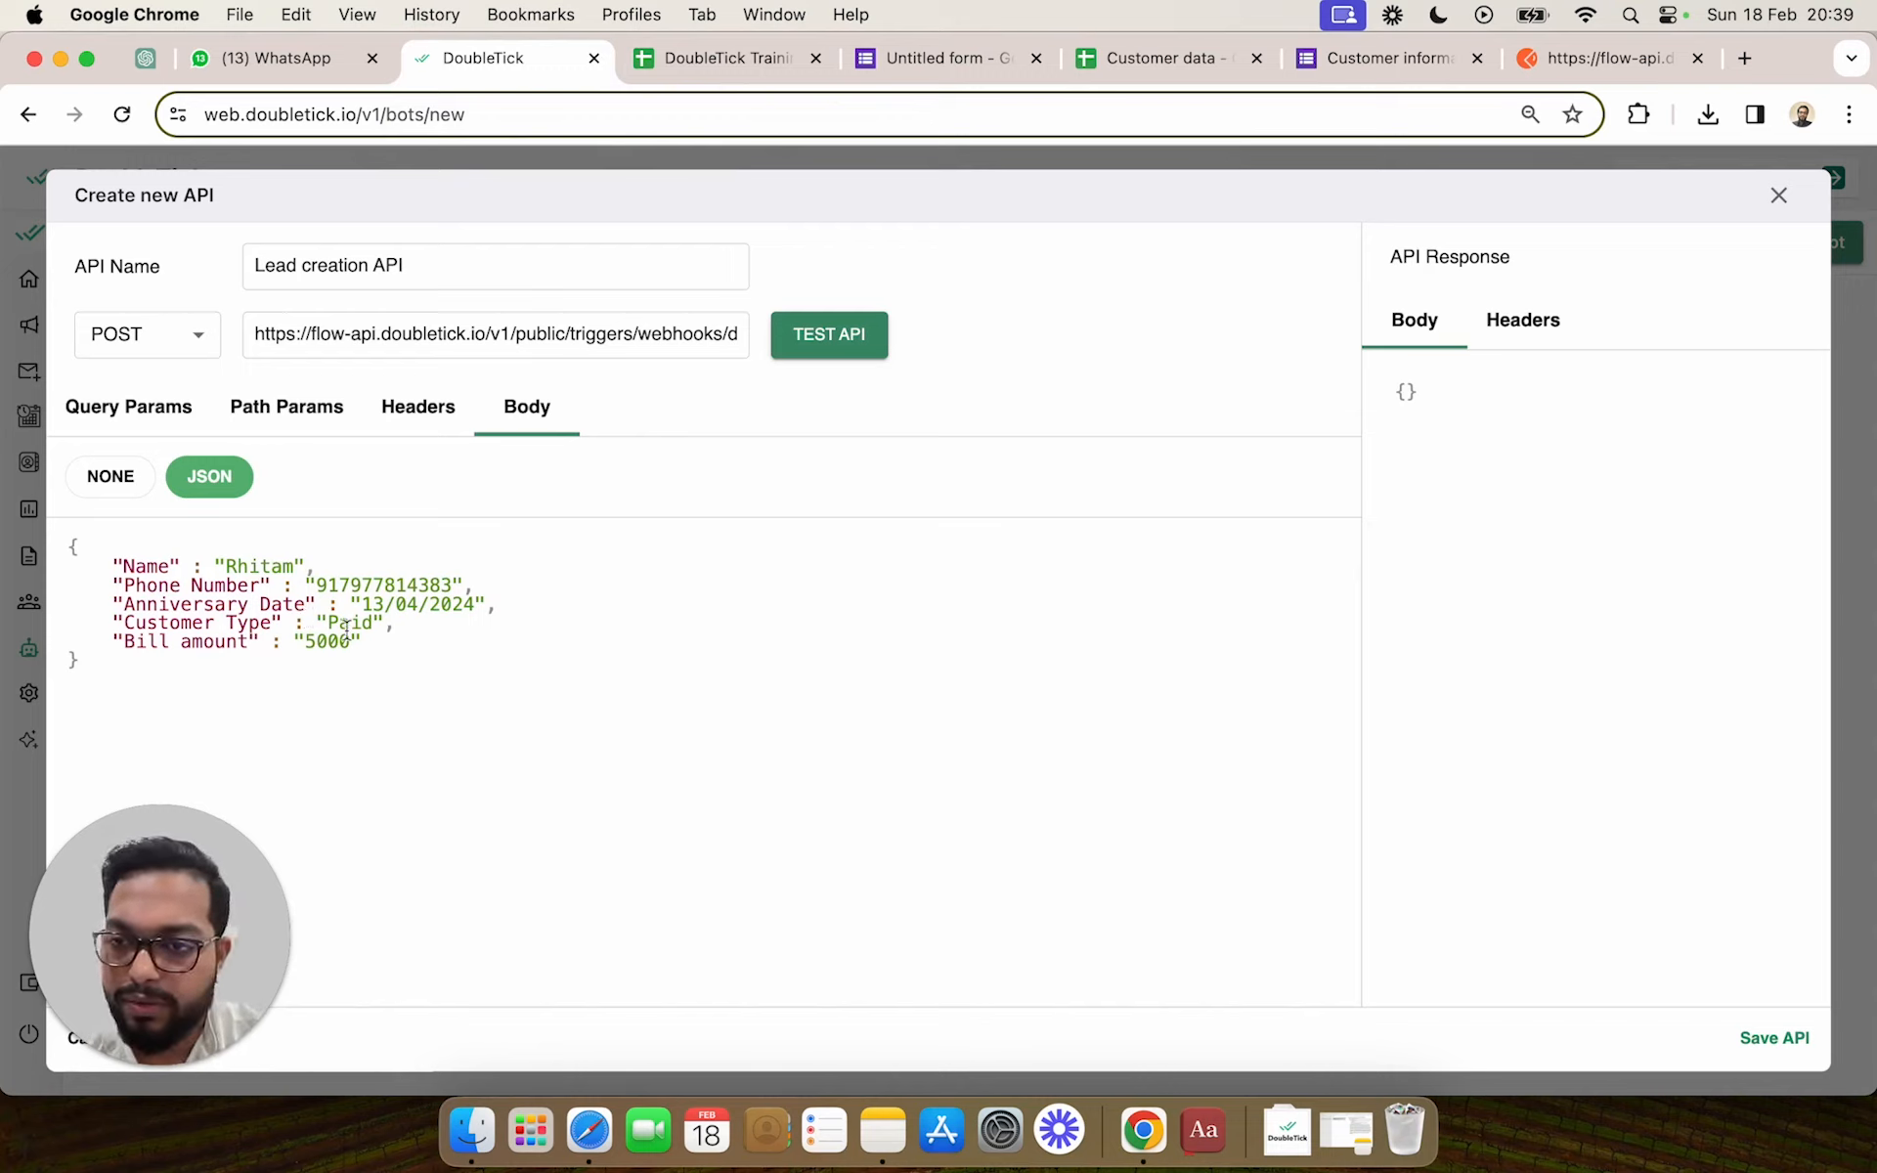
Rename the "Customer Type" key in the JSON body to "Enquiry Type" and set its value to "New"
double_click(176, 623)
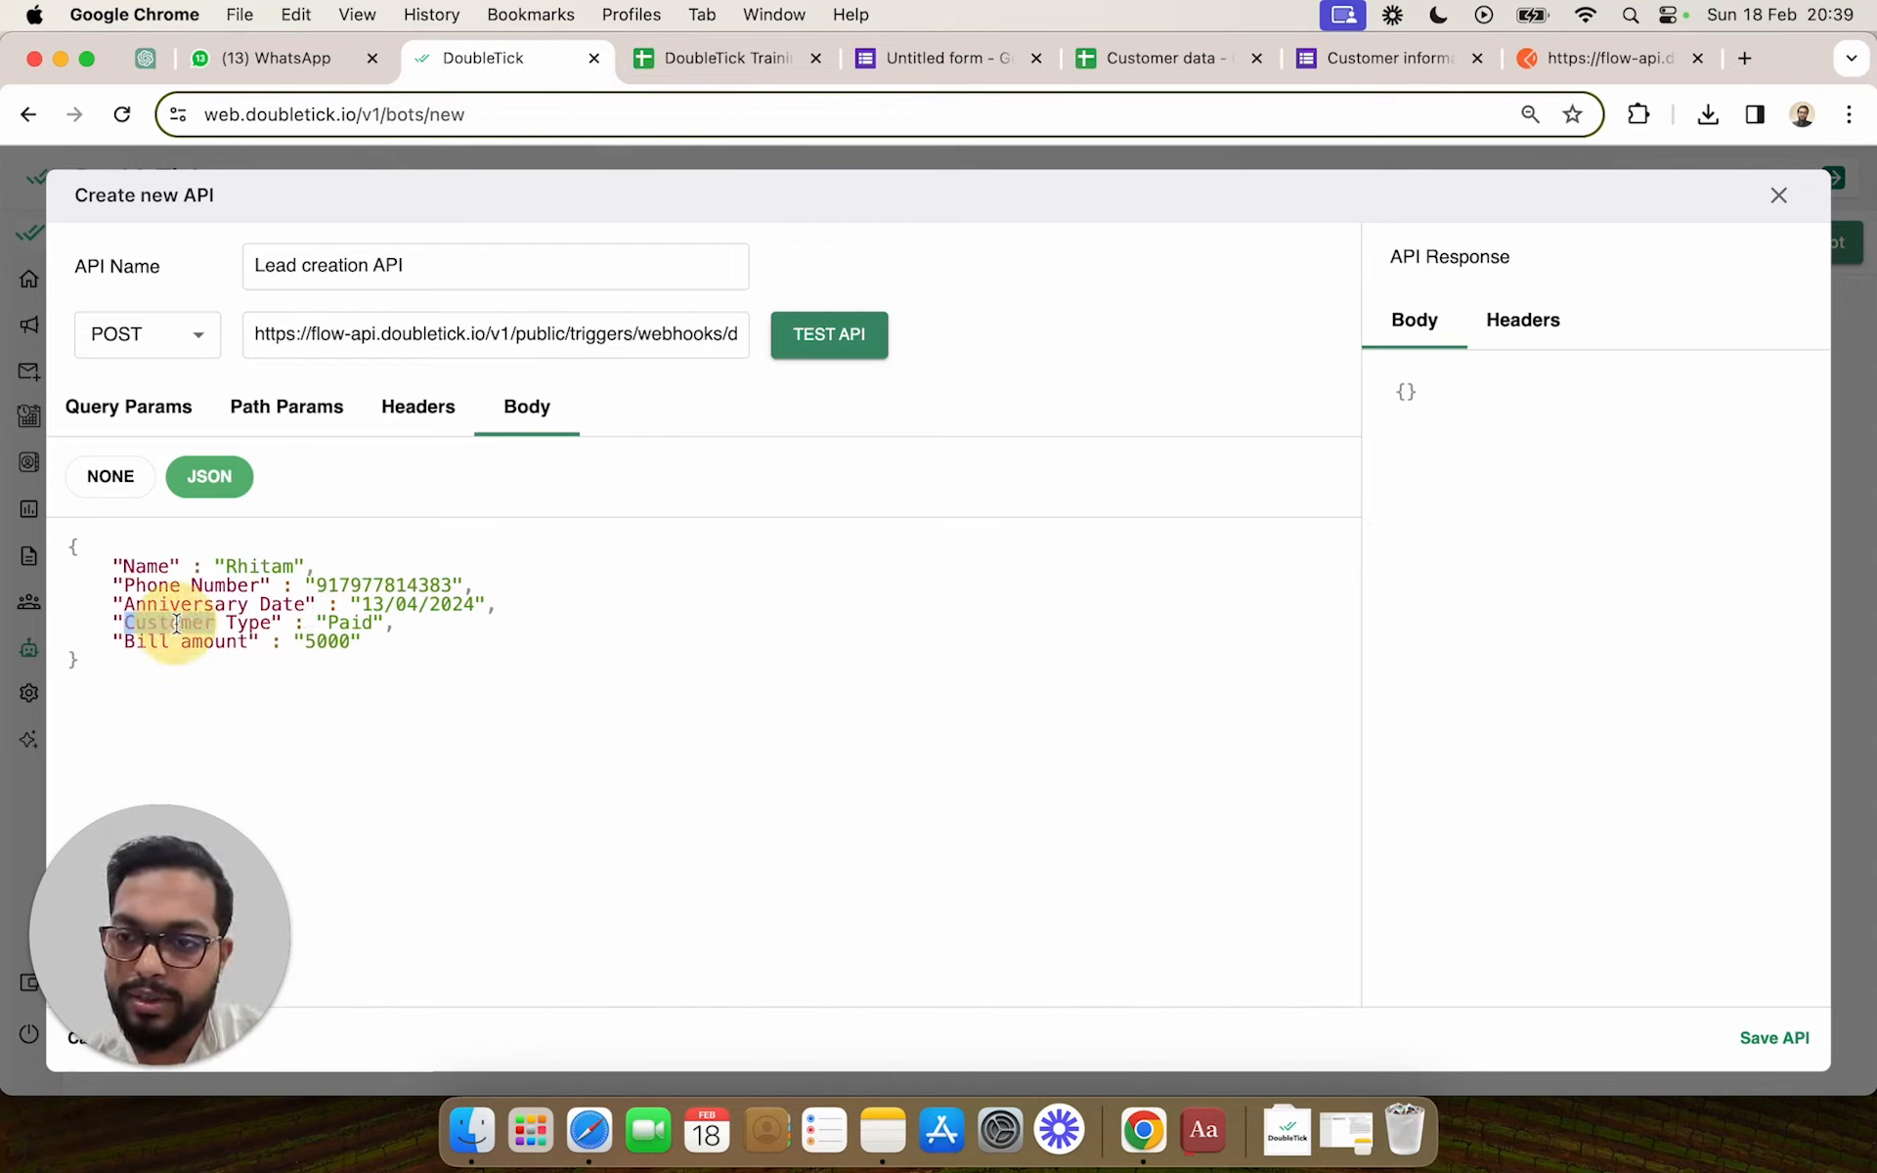
text(En)
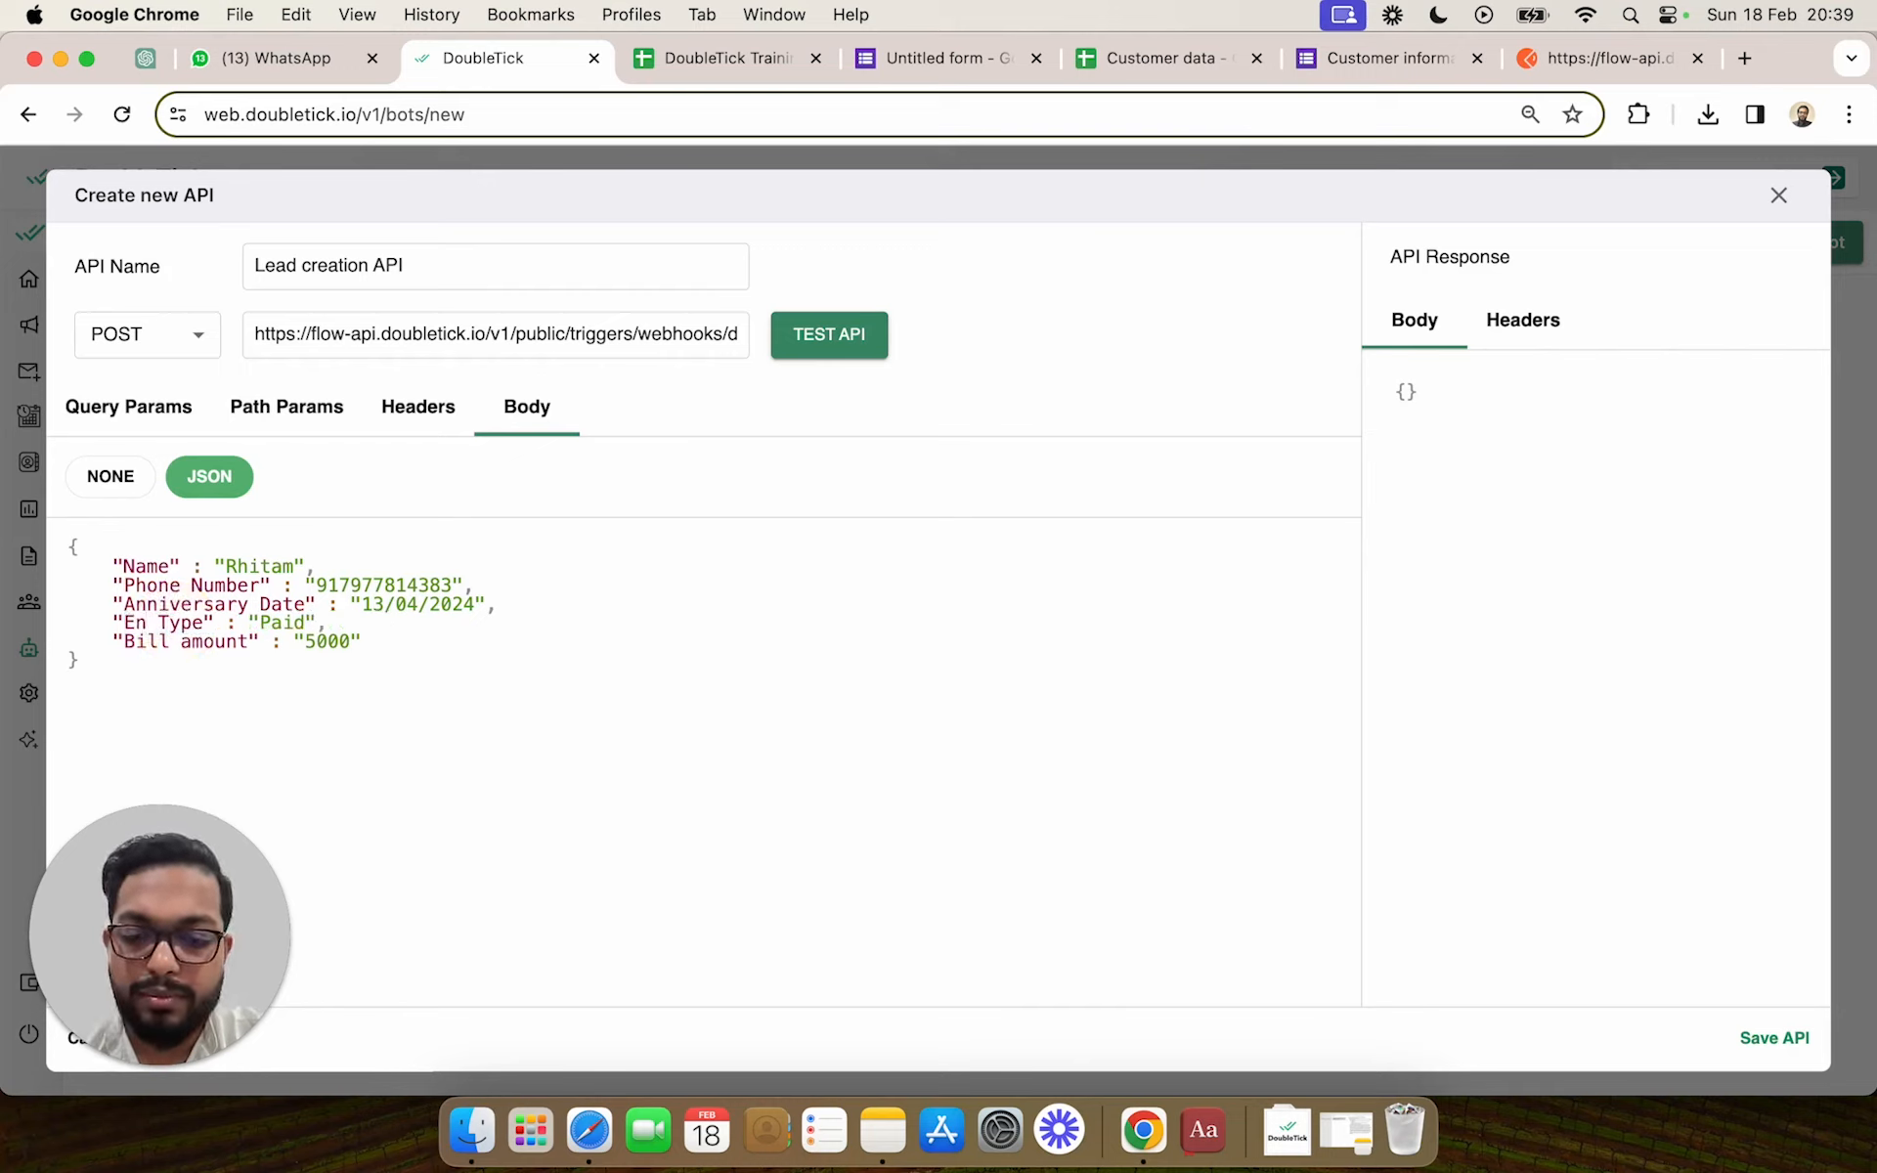
text(quiry)
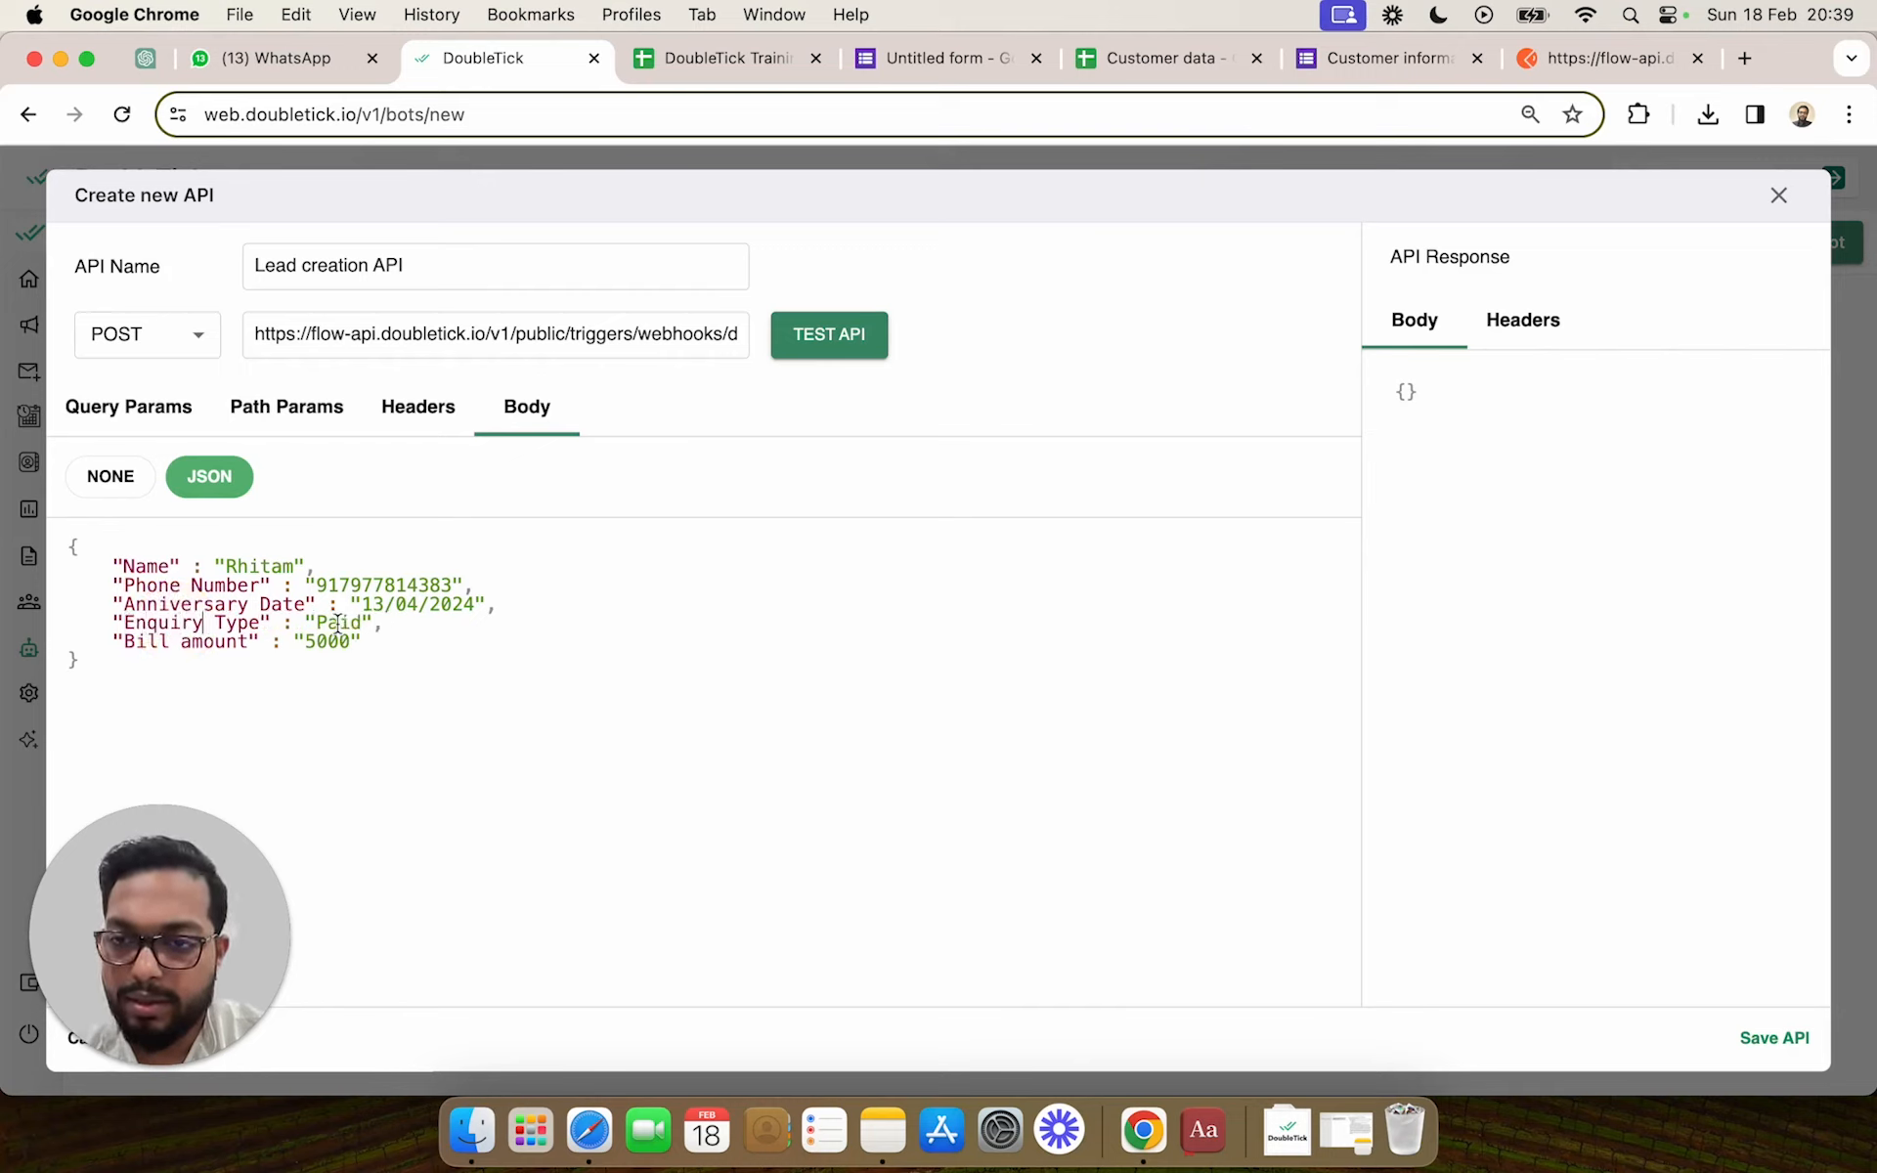
double_click(339, 623)
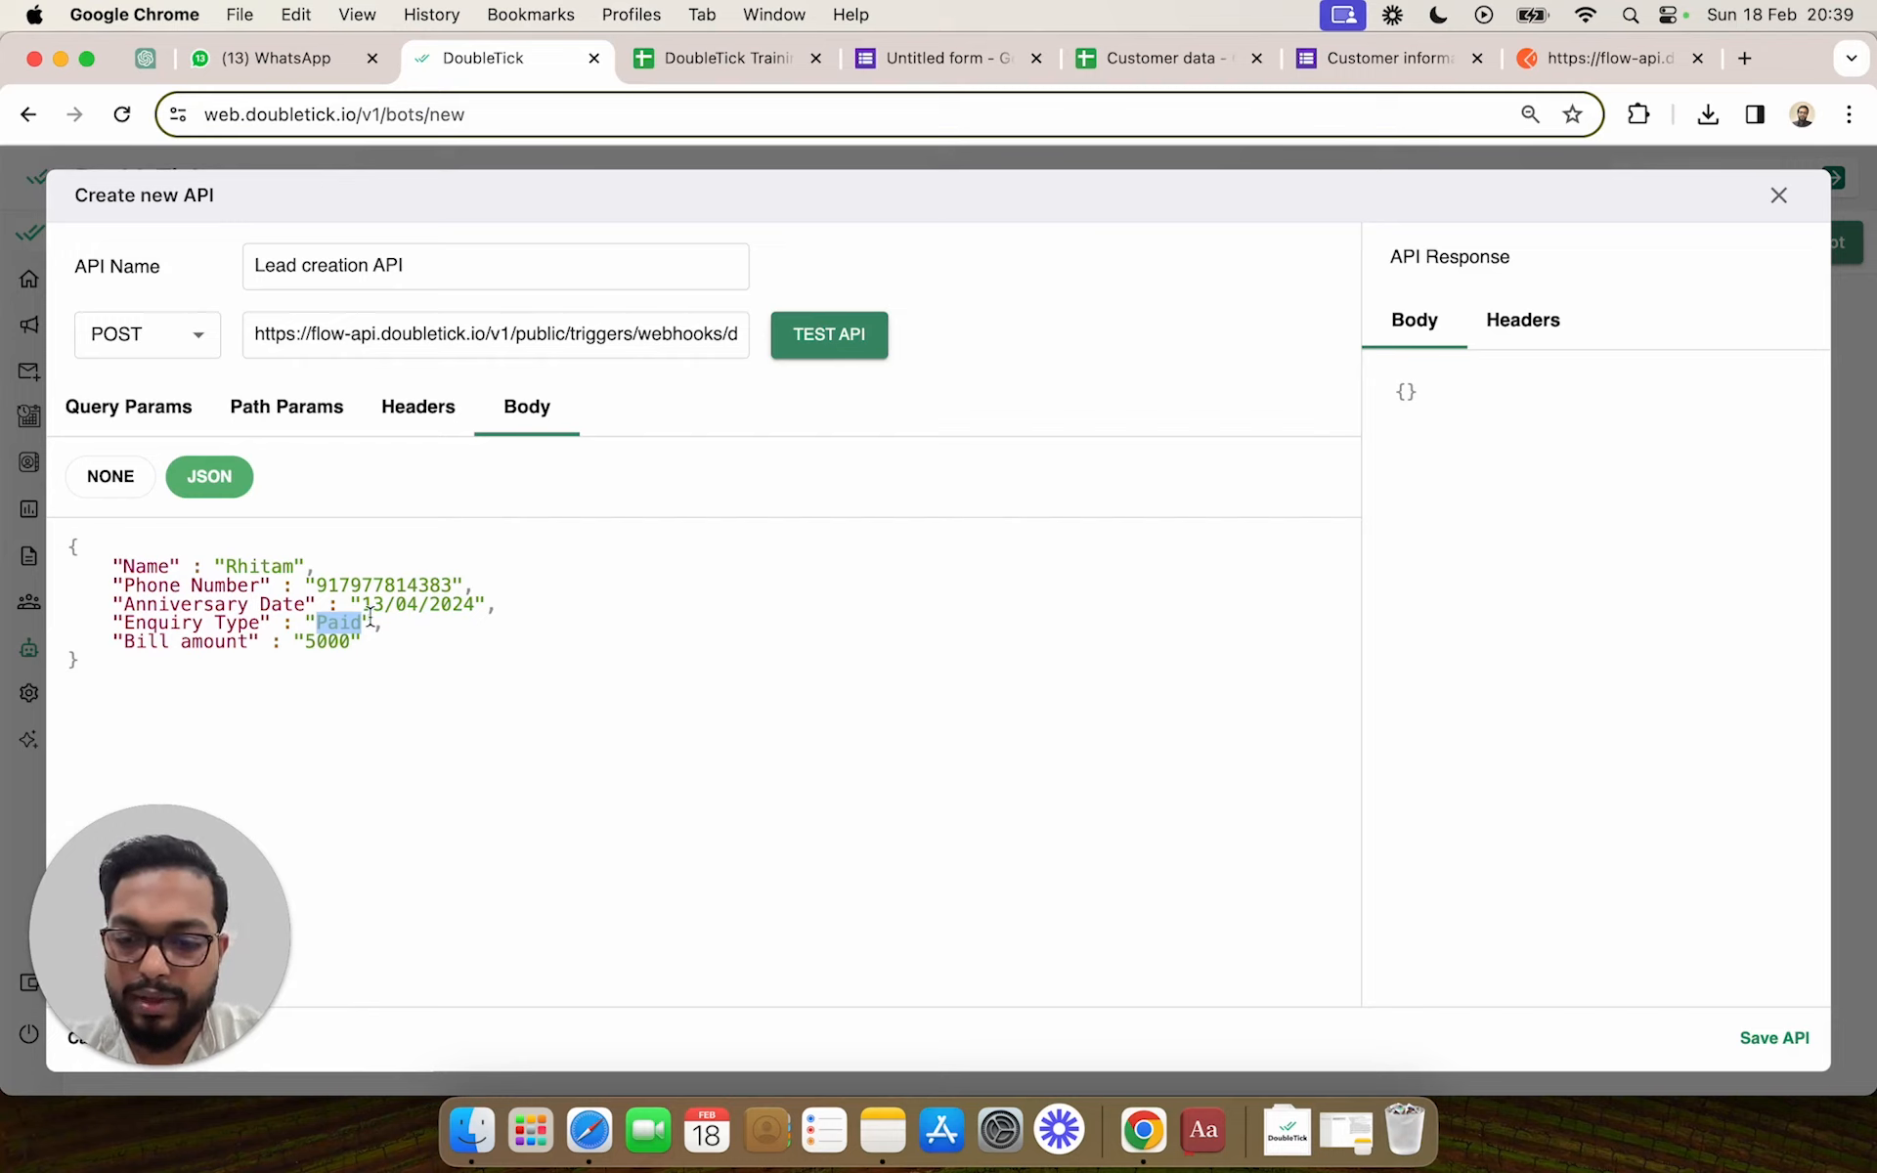
text(New)
Extend the "Enquiry Type" key in the JSON body to "Enquiry Plan Type"
click(127, 643)
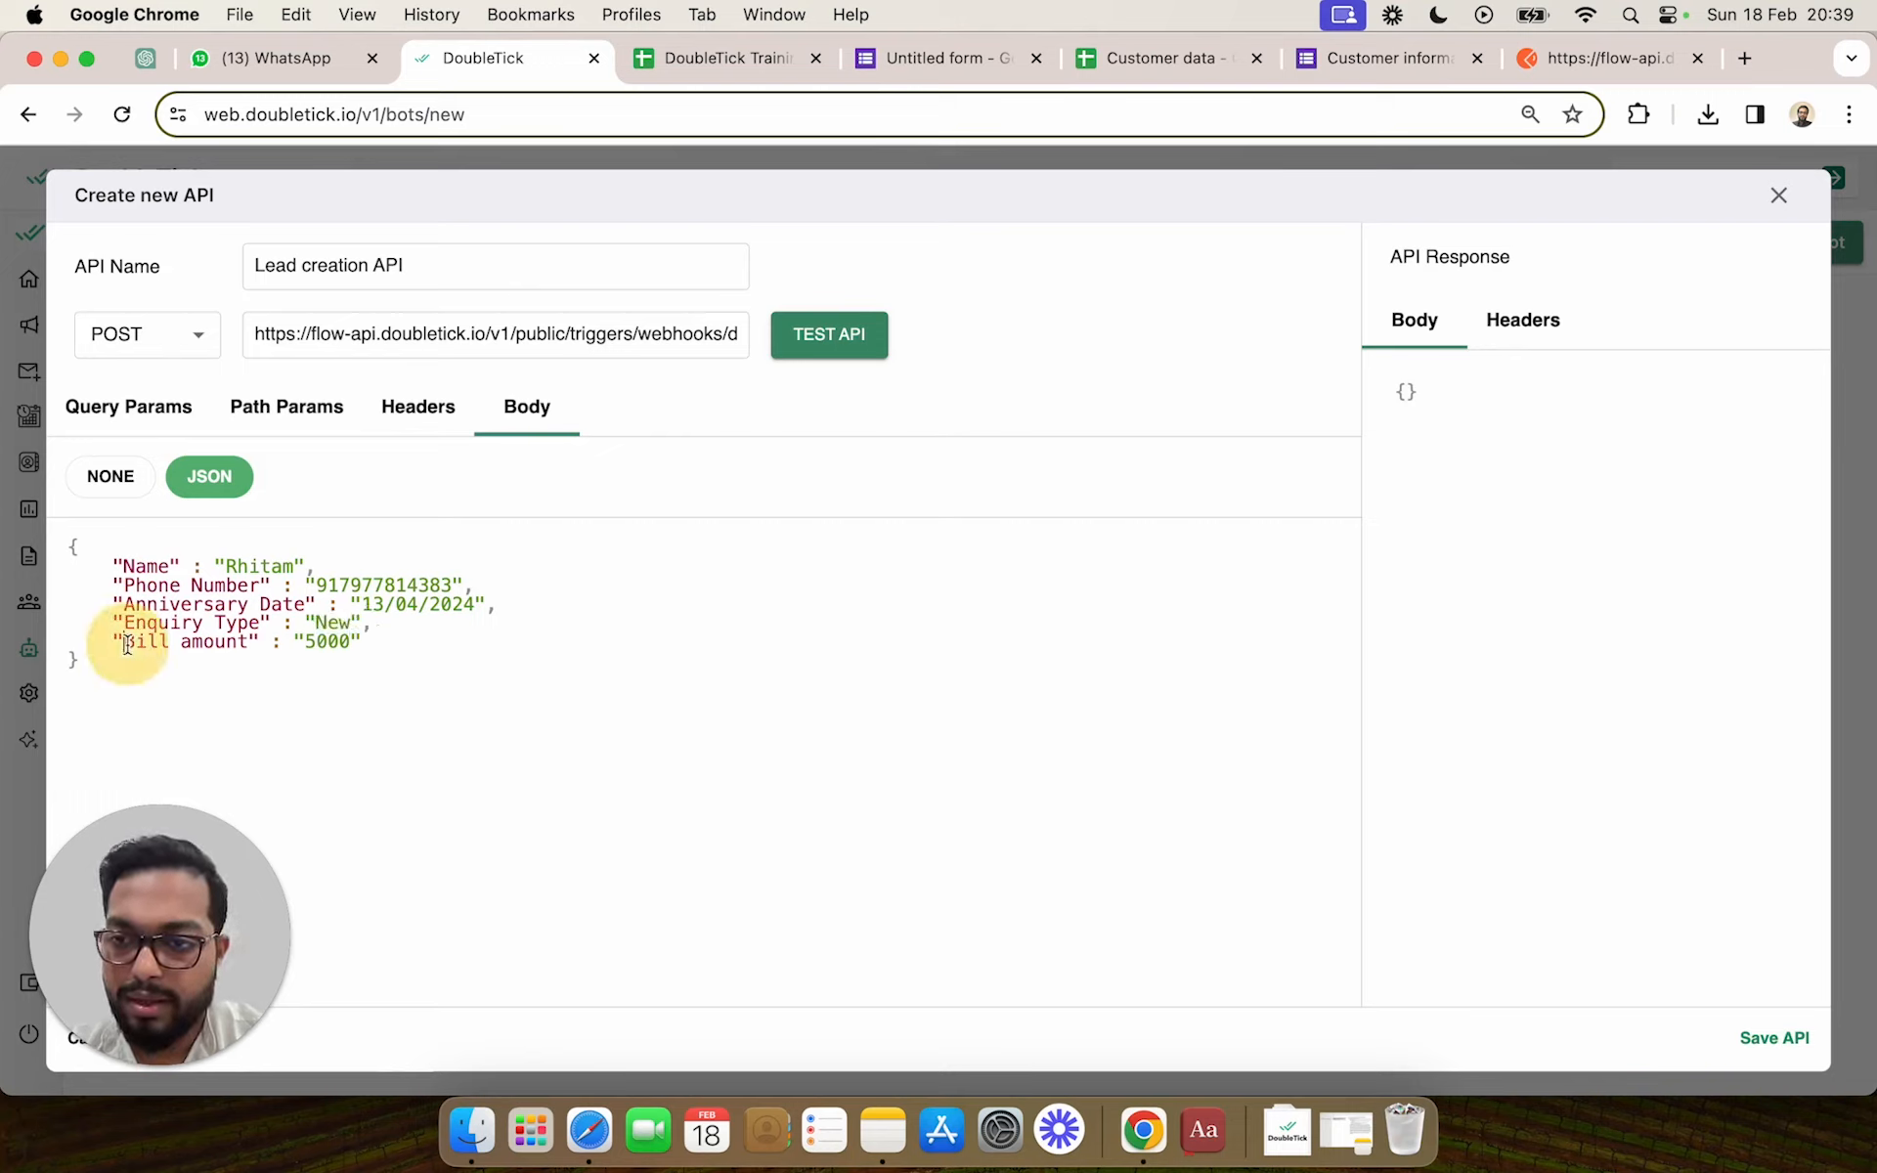
click(225, 626)
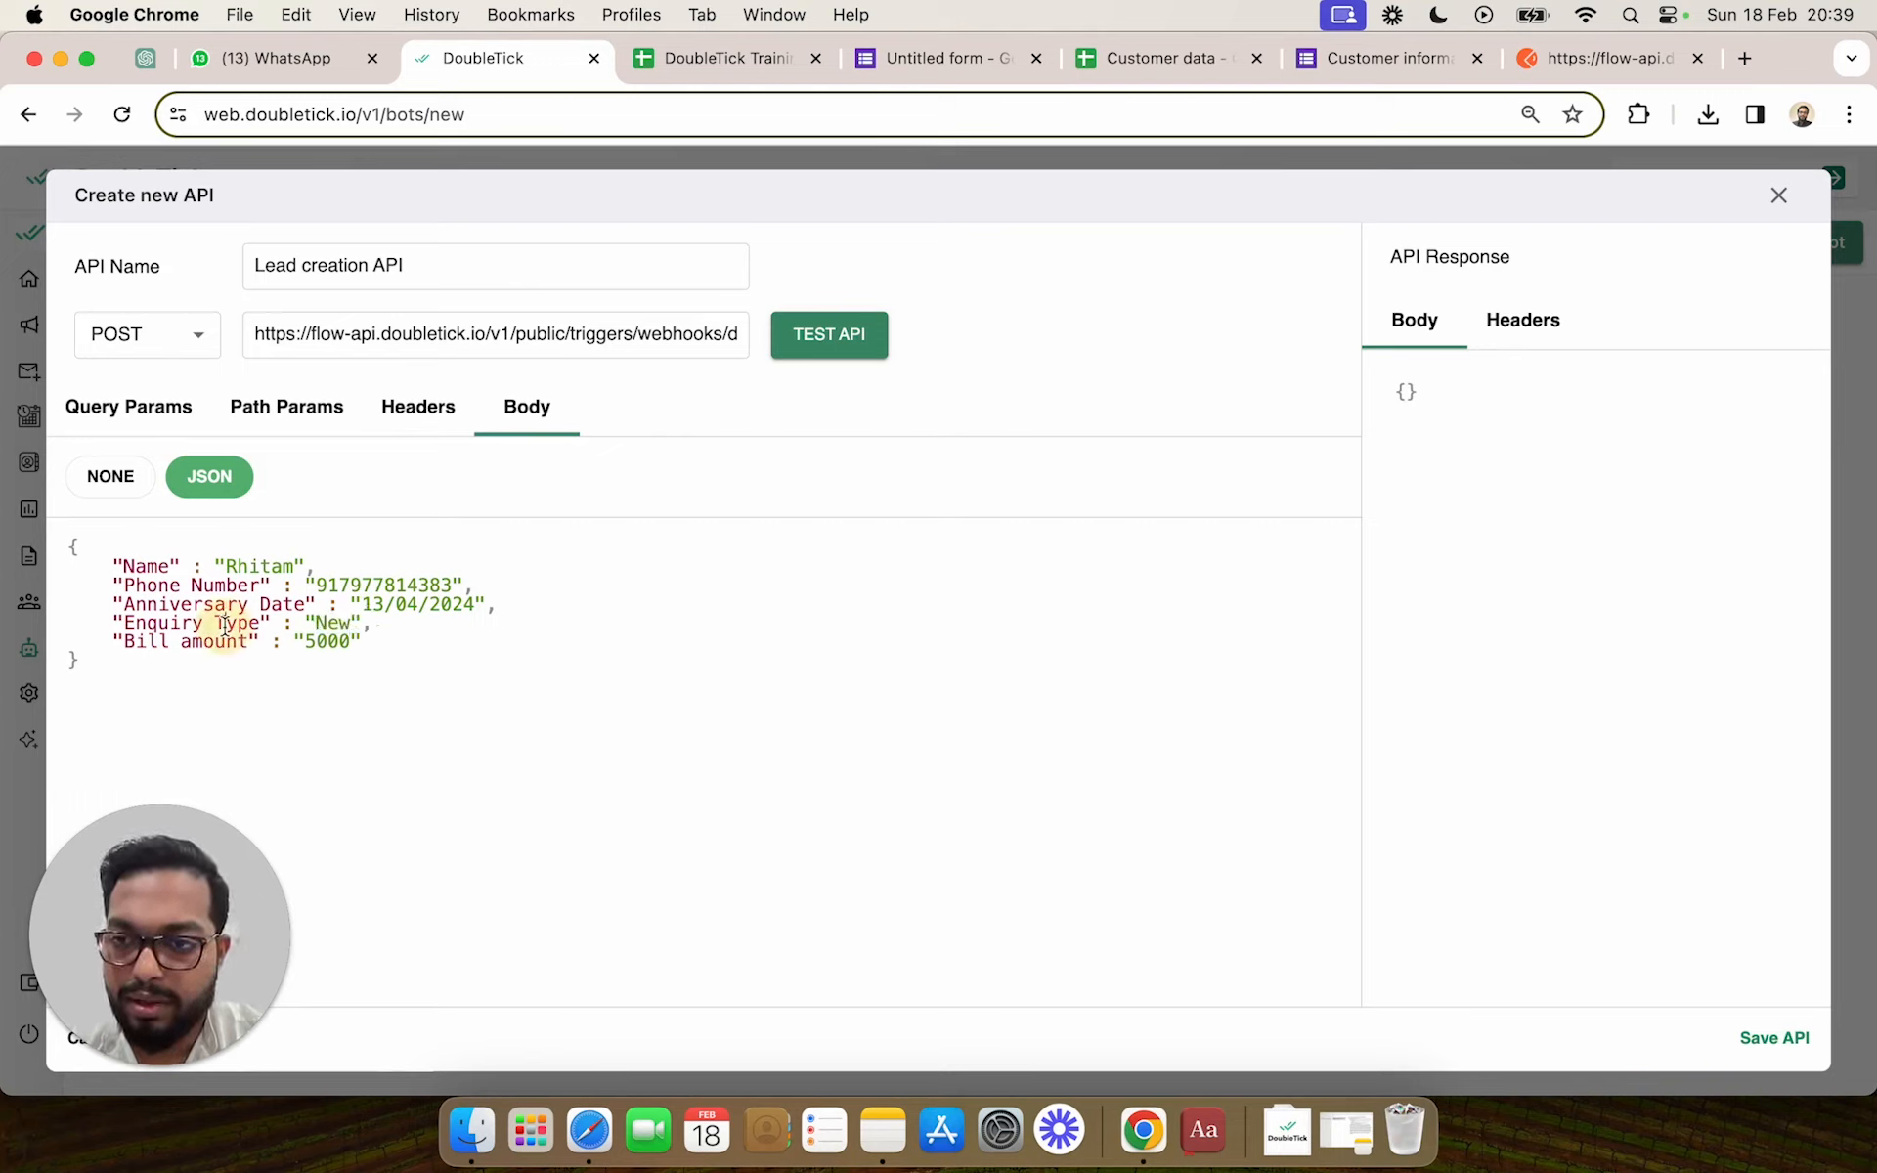
click(215, 626)
text(Pl)
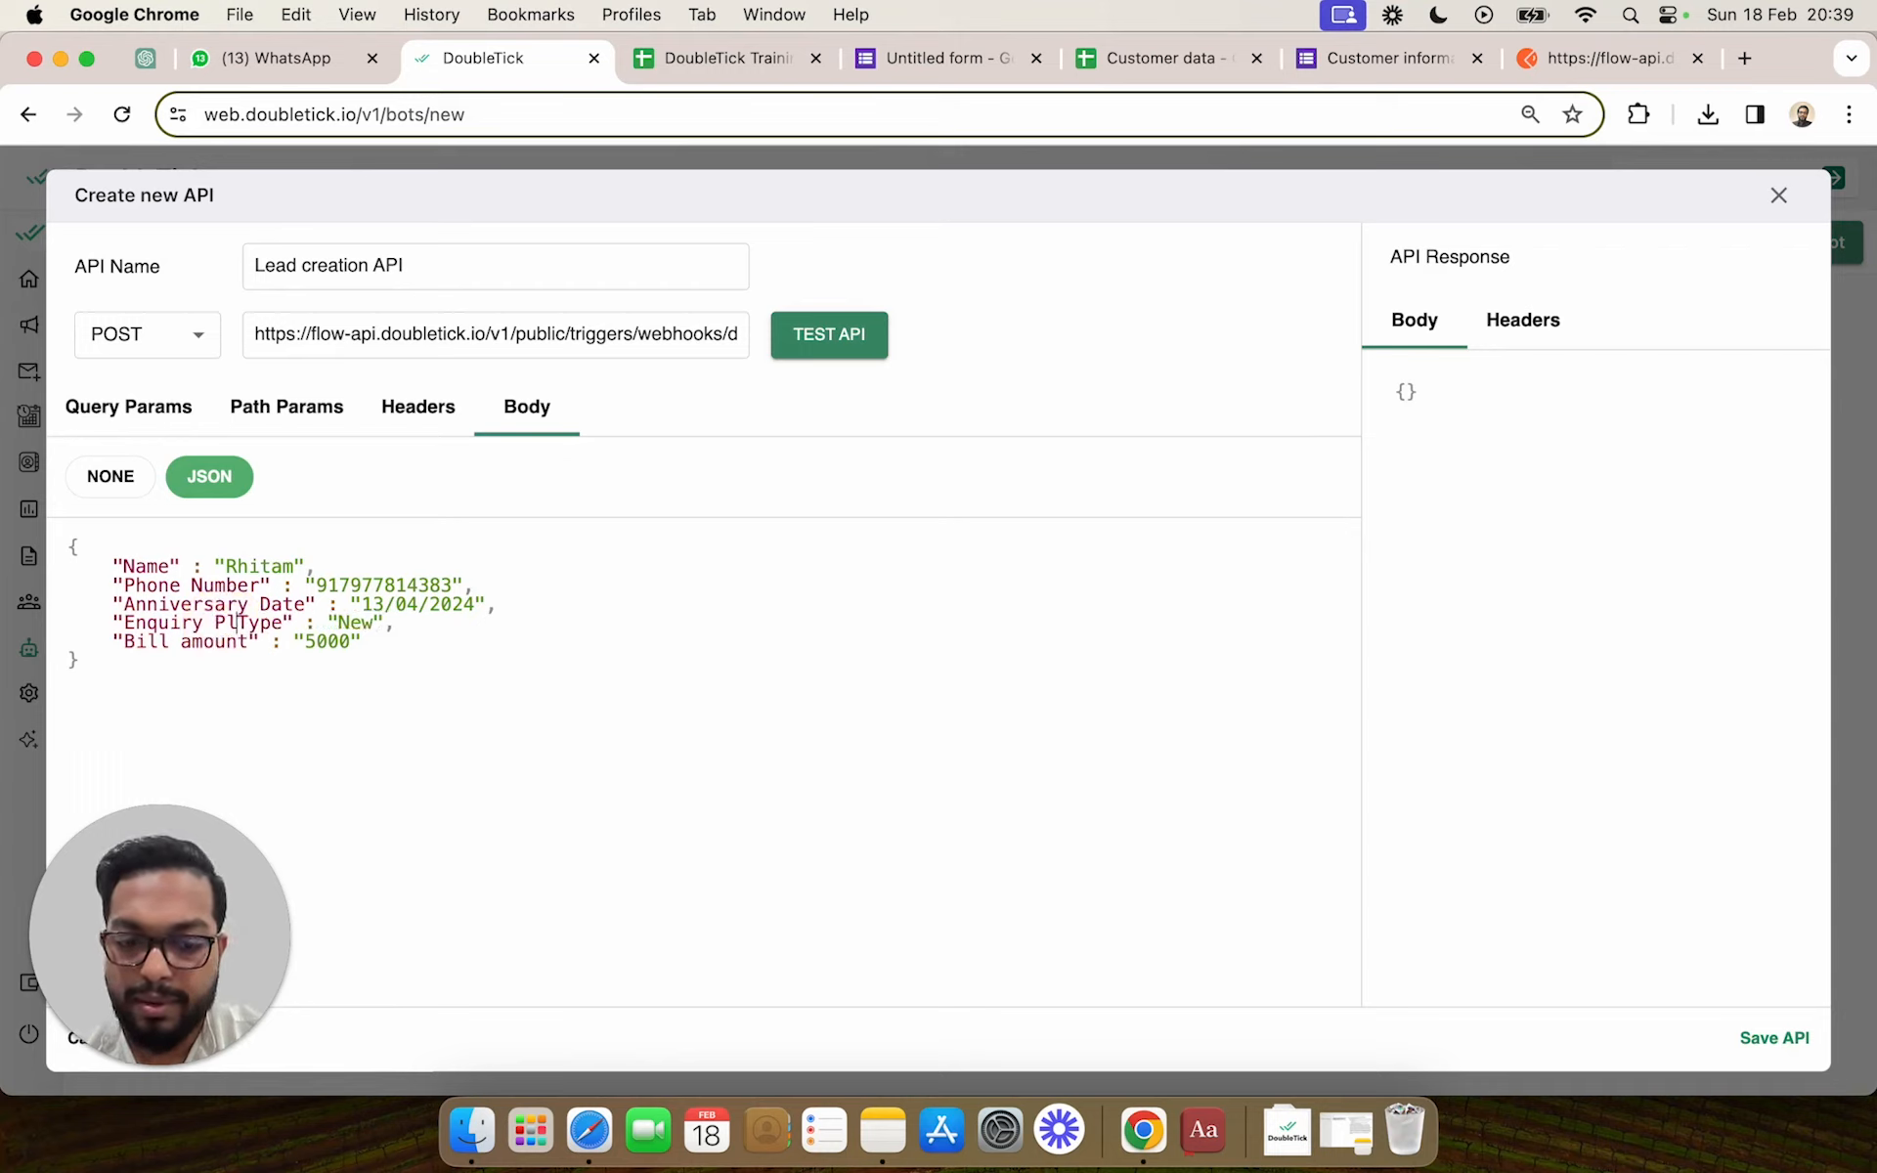
text(an)
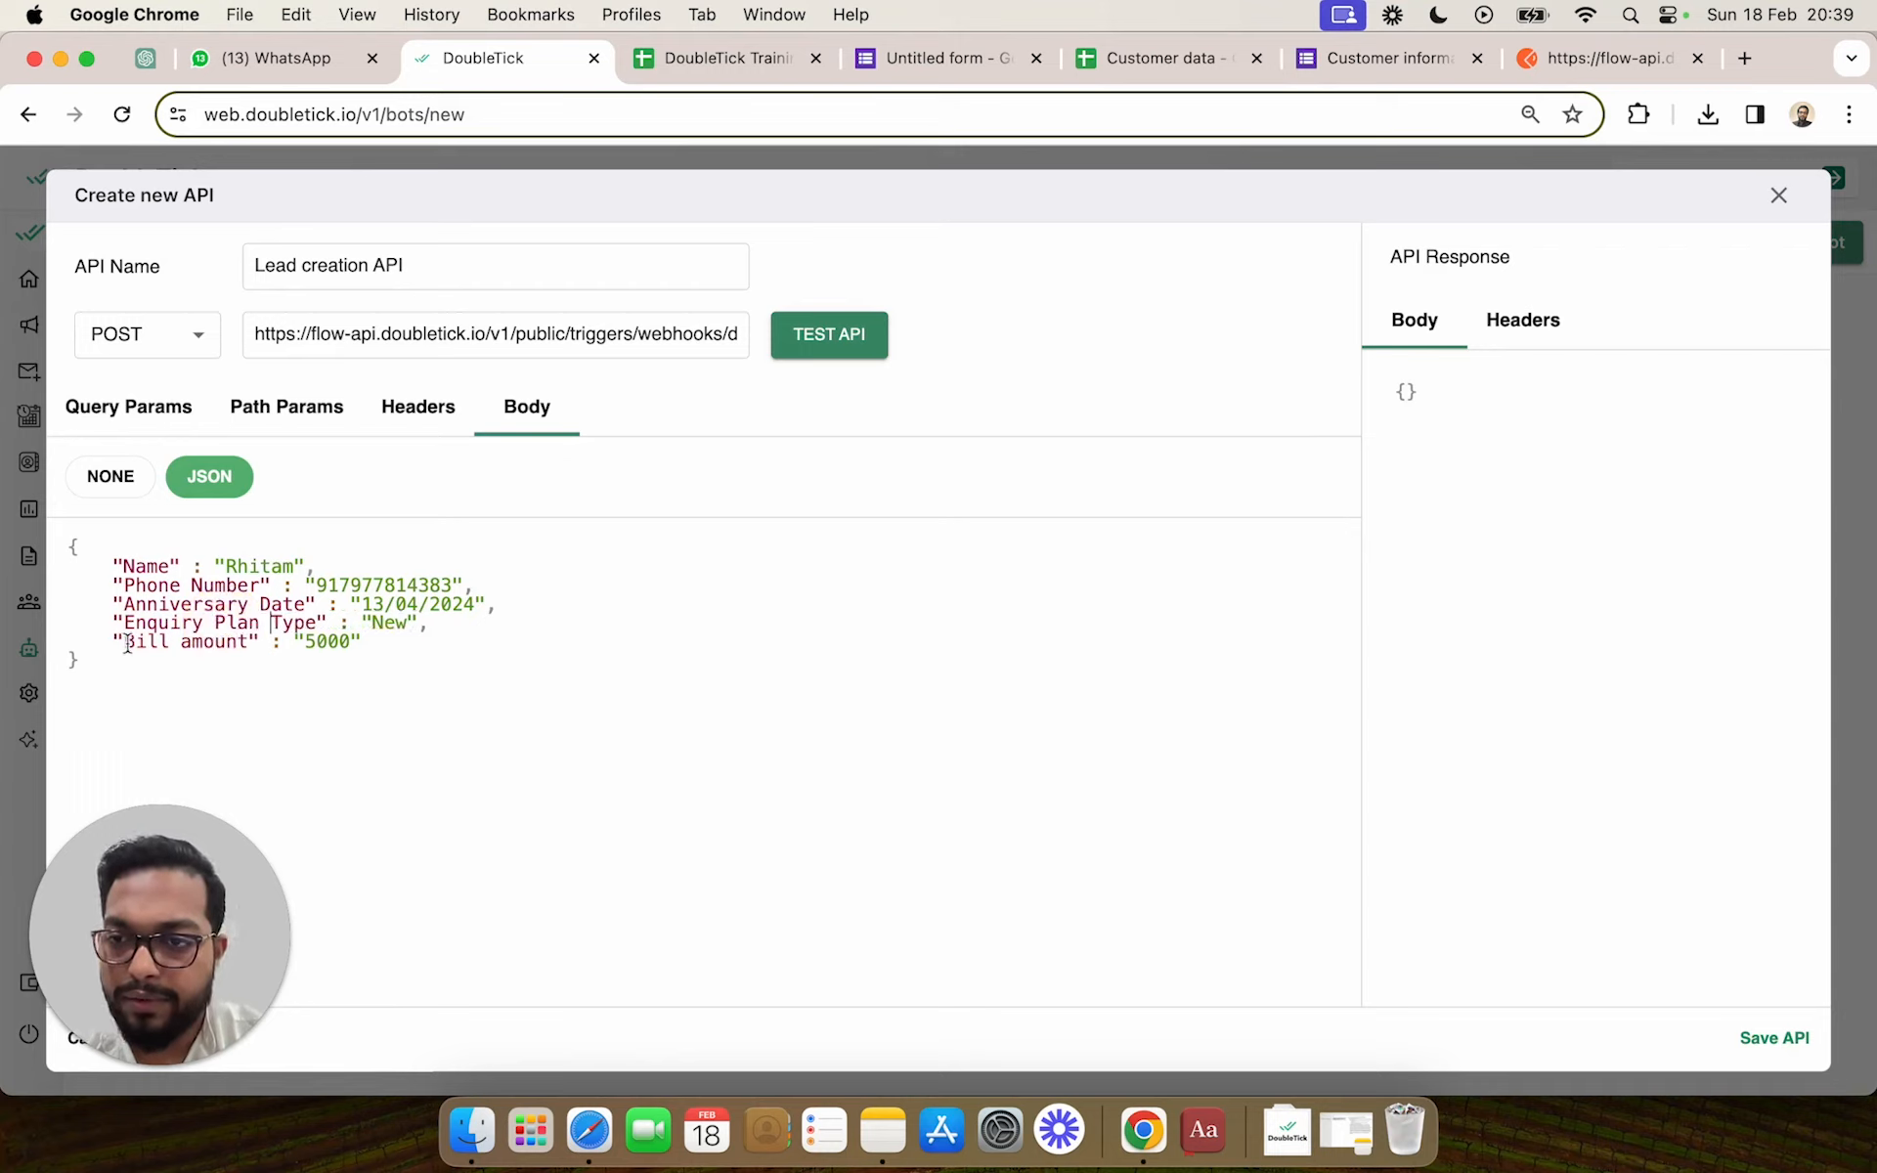
Replace the "Bill amount" key in the JSON body with "License" and set its value to "30"
drag(128, 643, 232, 647)
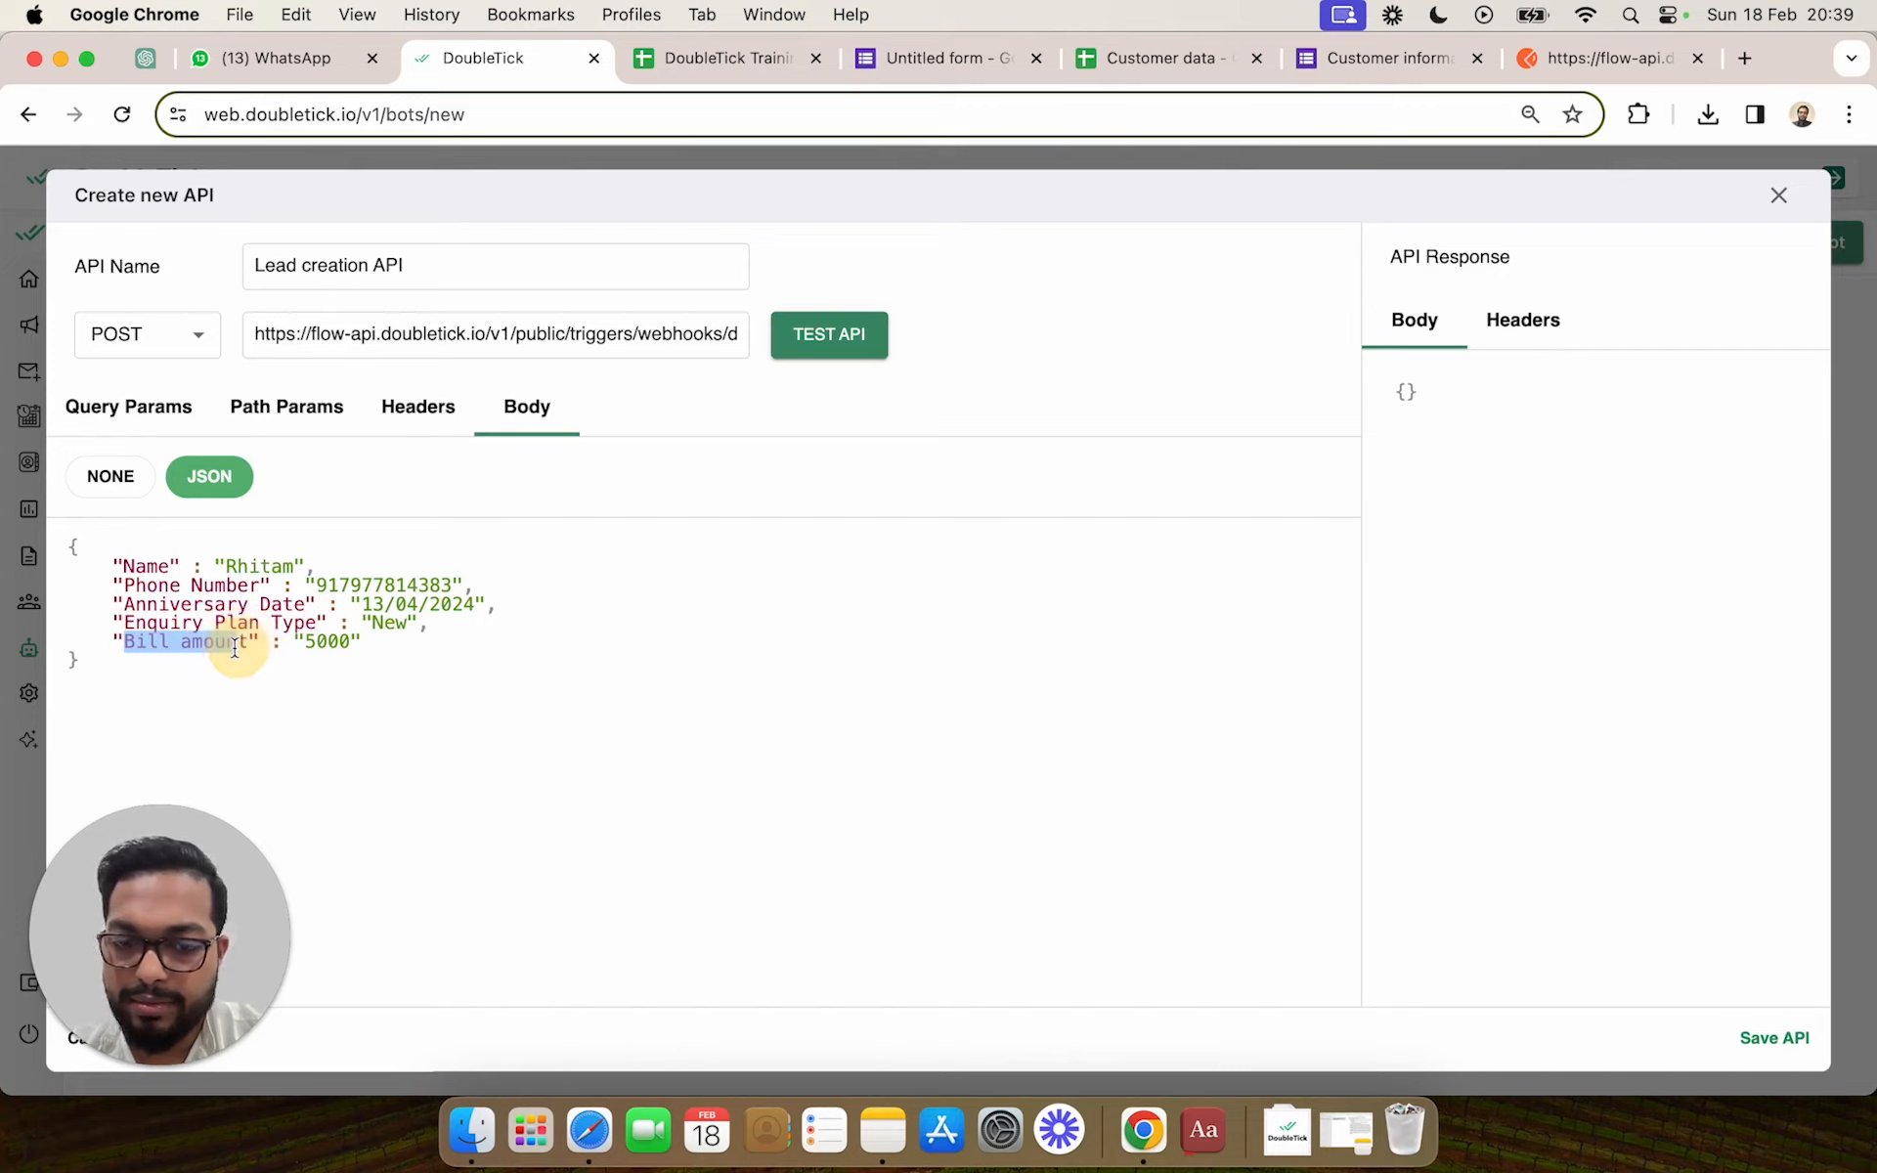
text(Licwn)
key(BackSpace)
key(BackSpace)
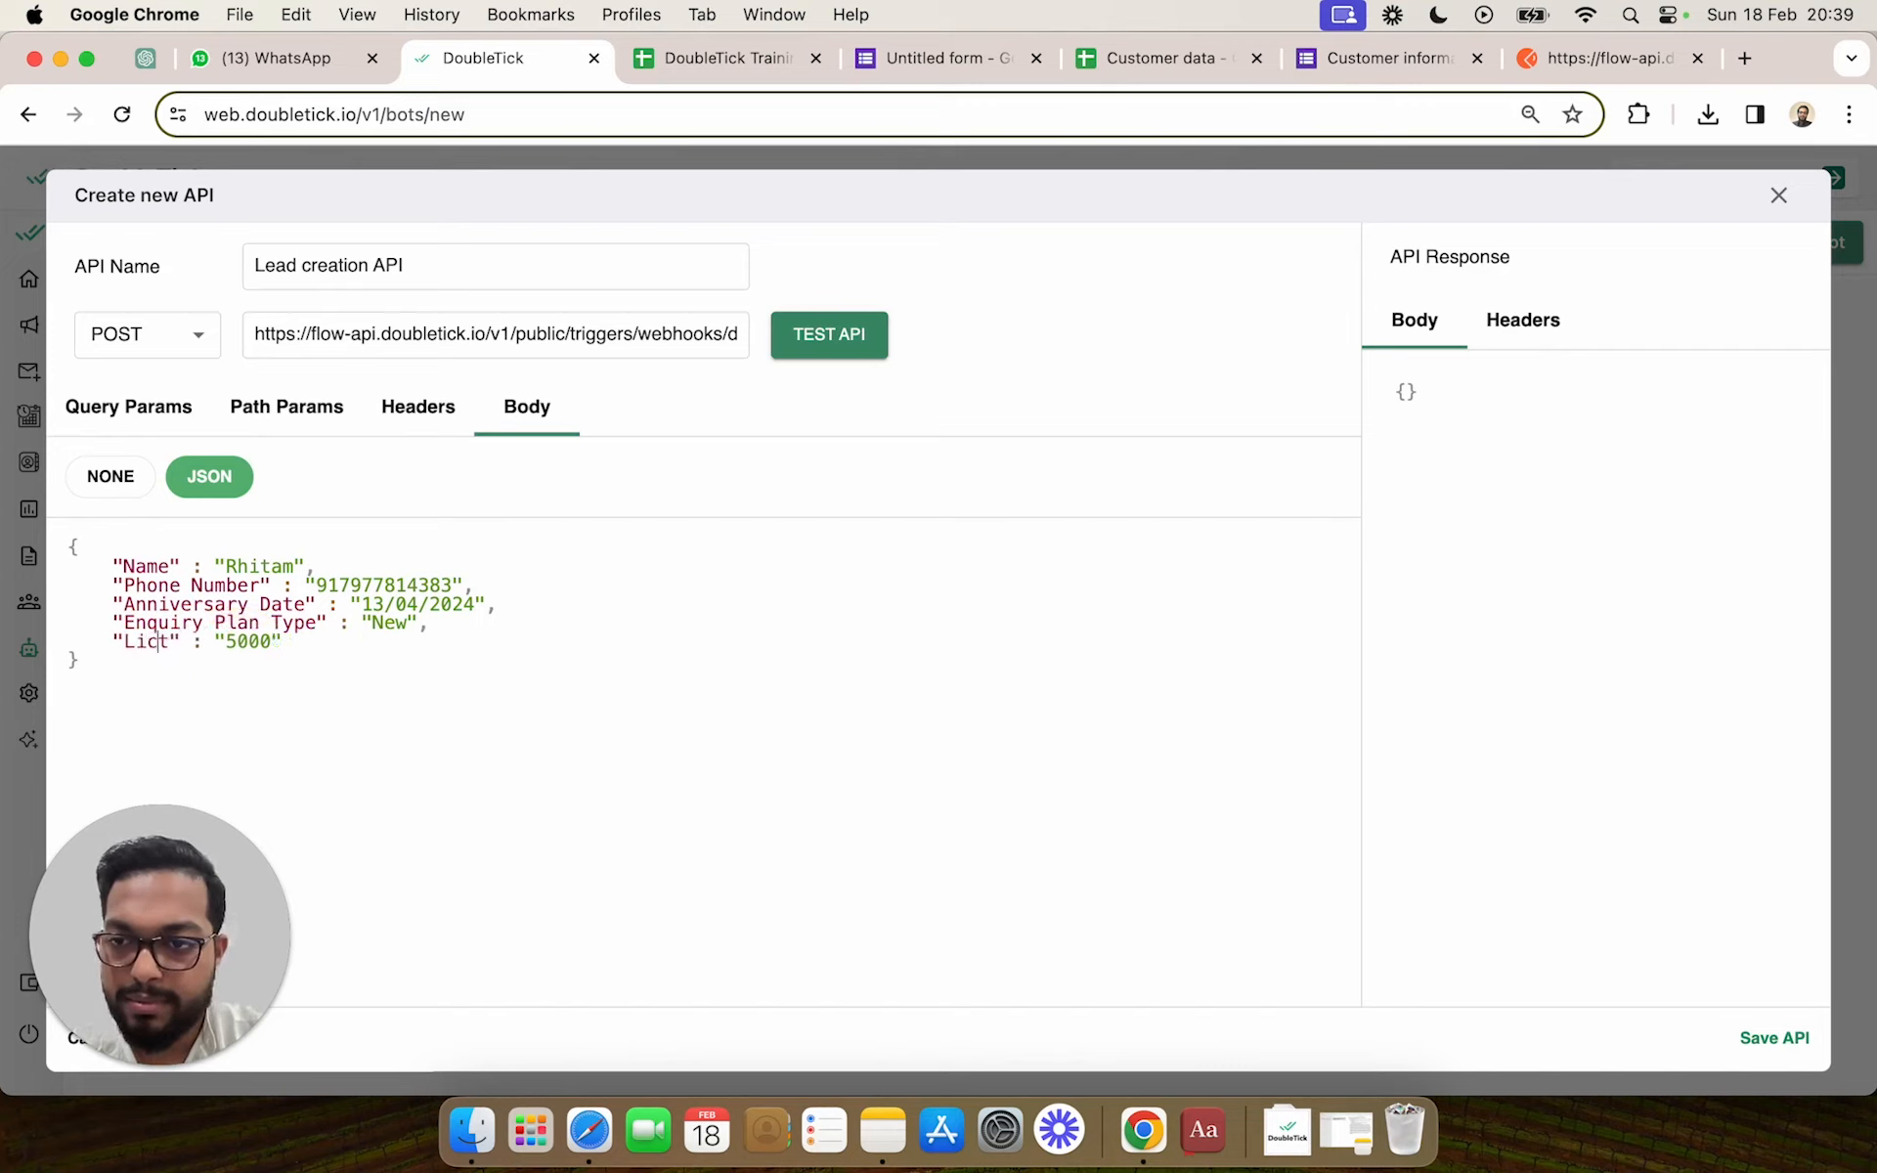
text(ense)
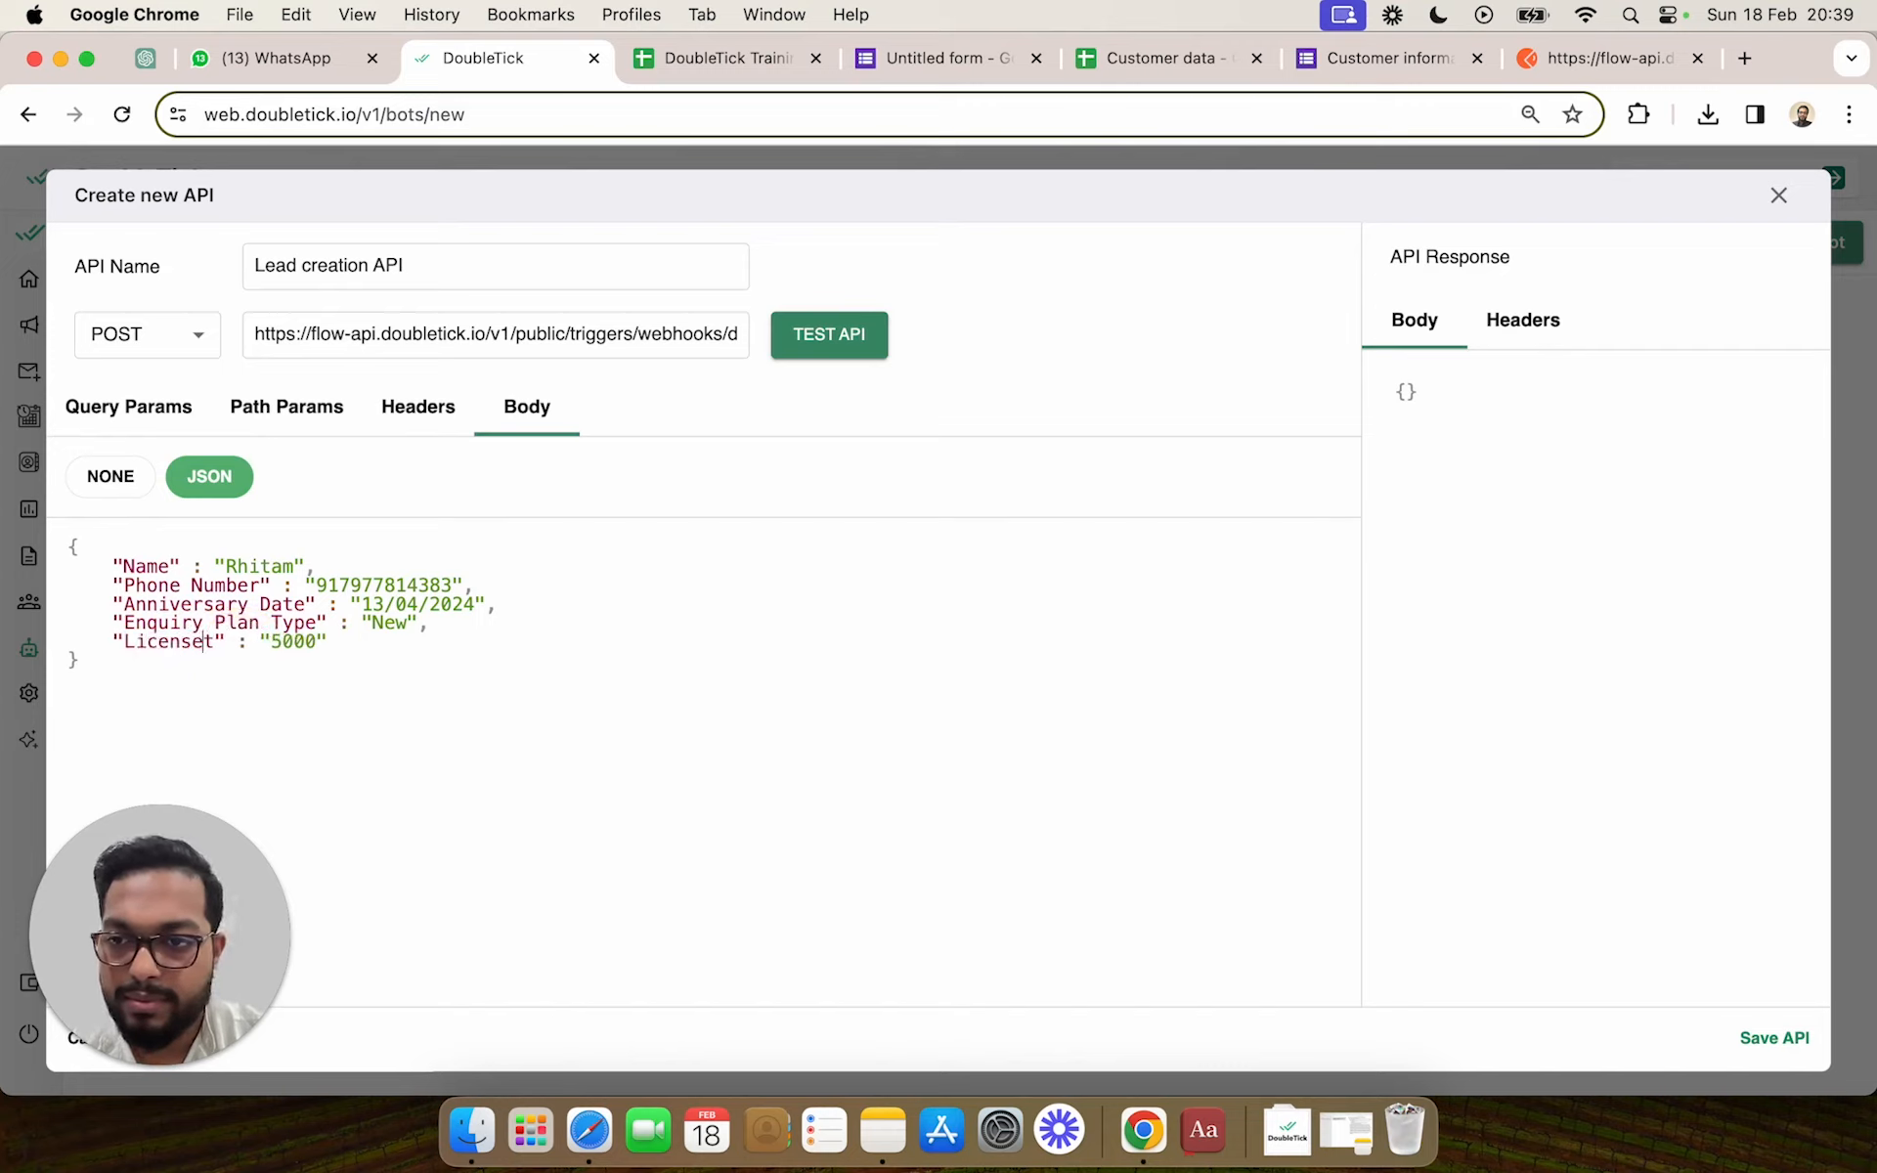
double_click(283, 642)
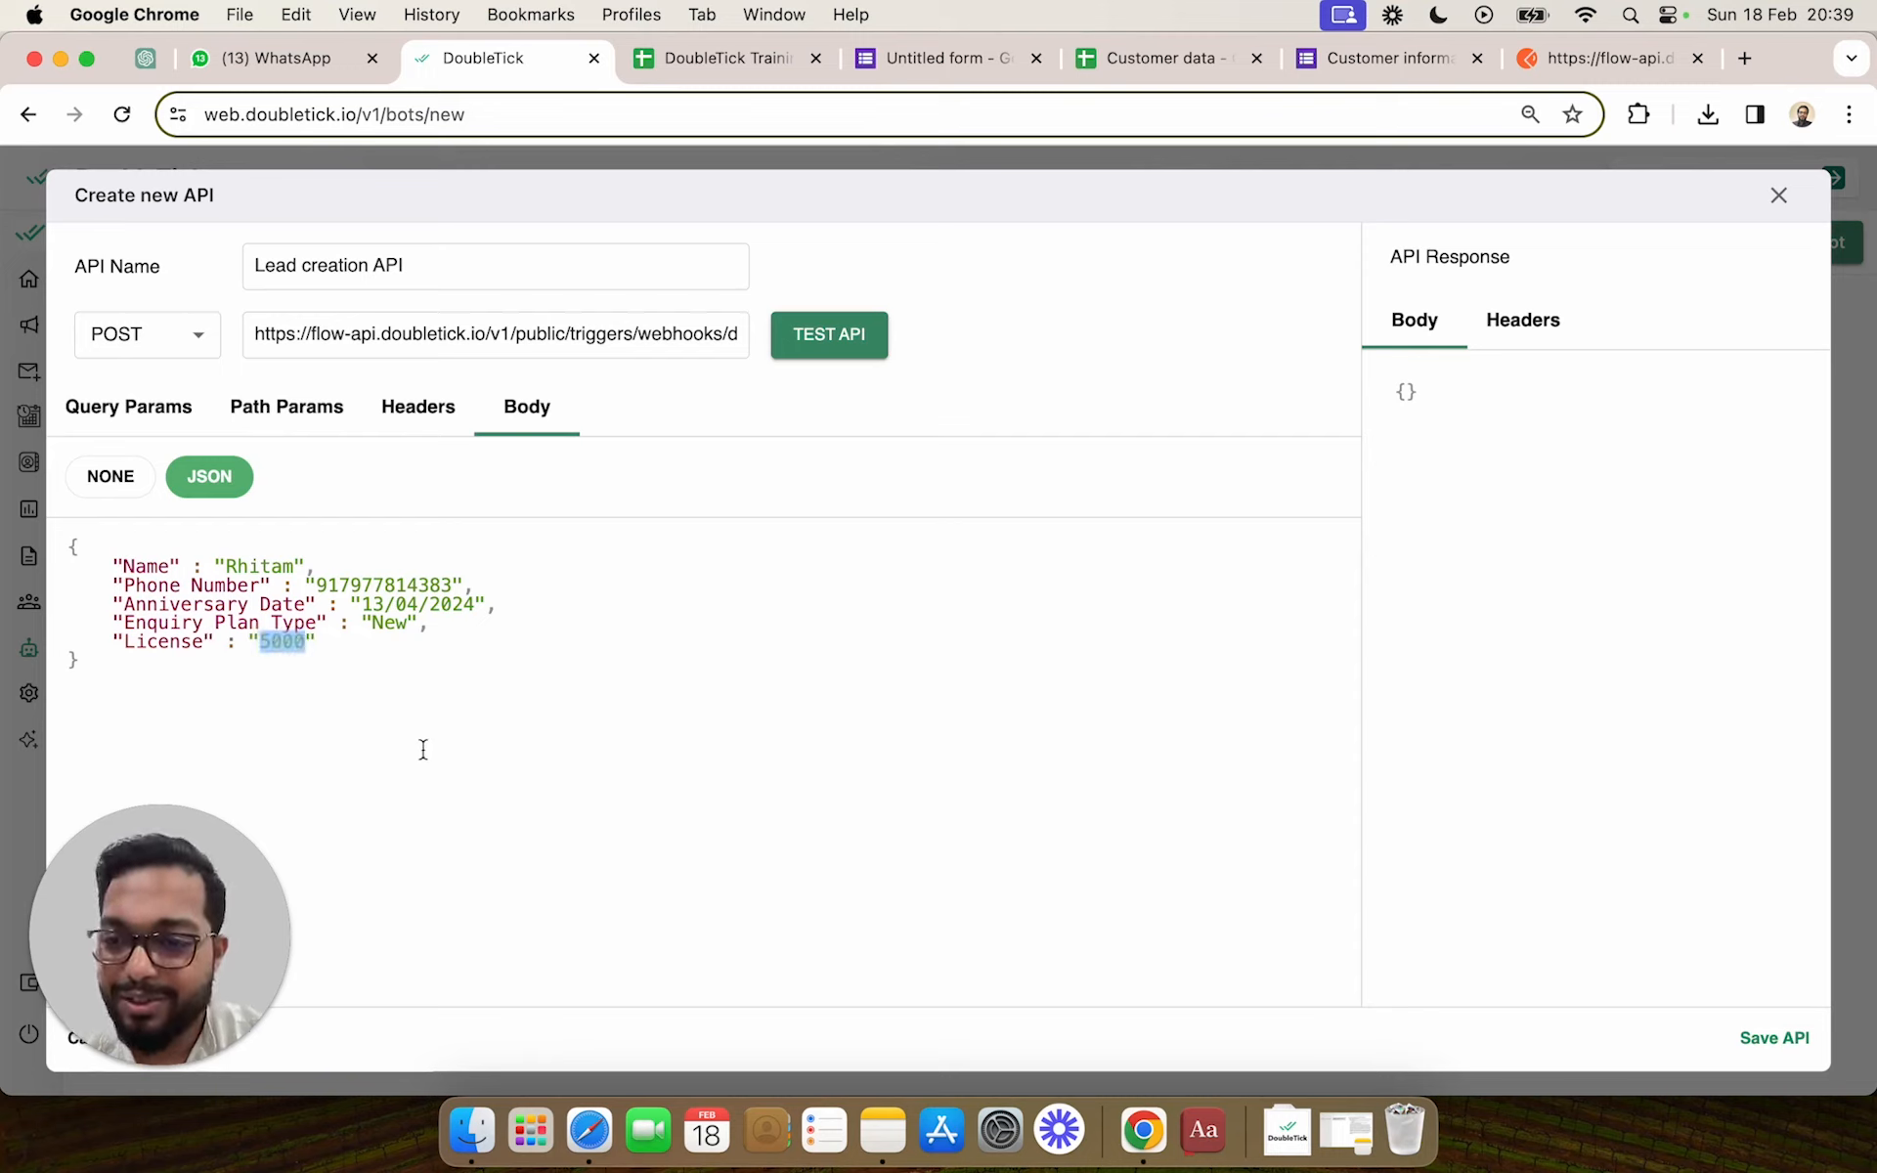
text(30)
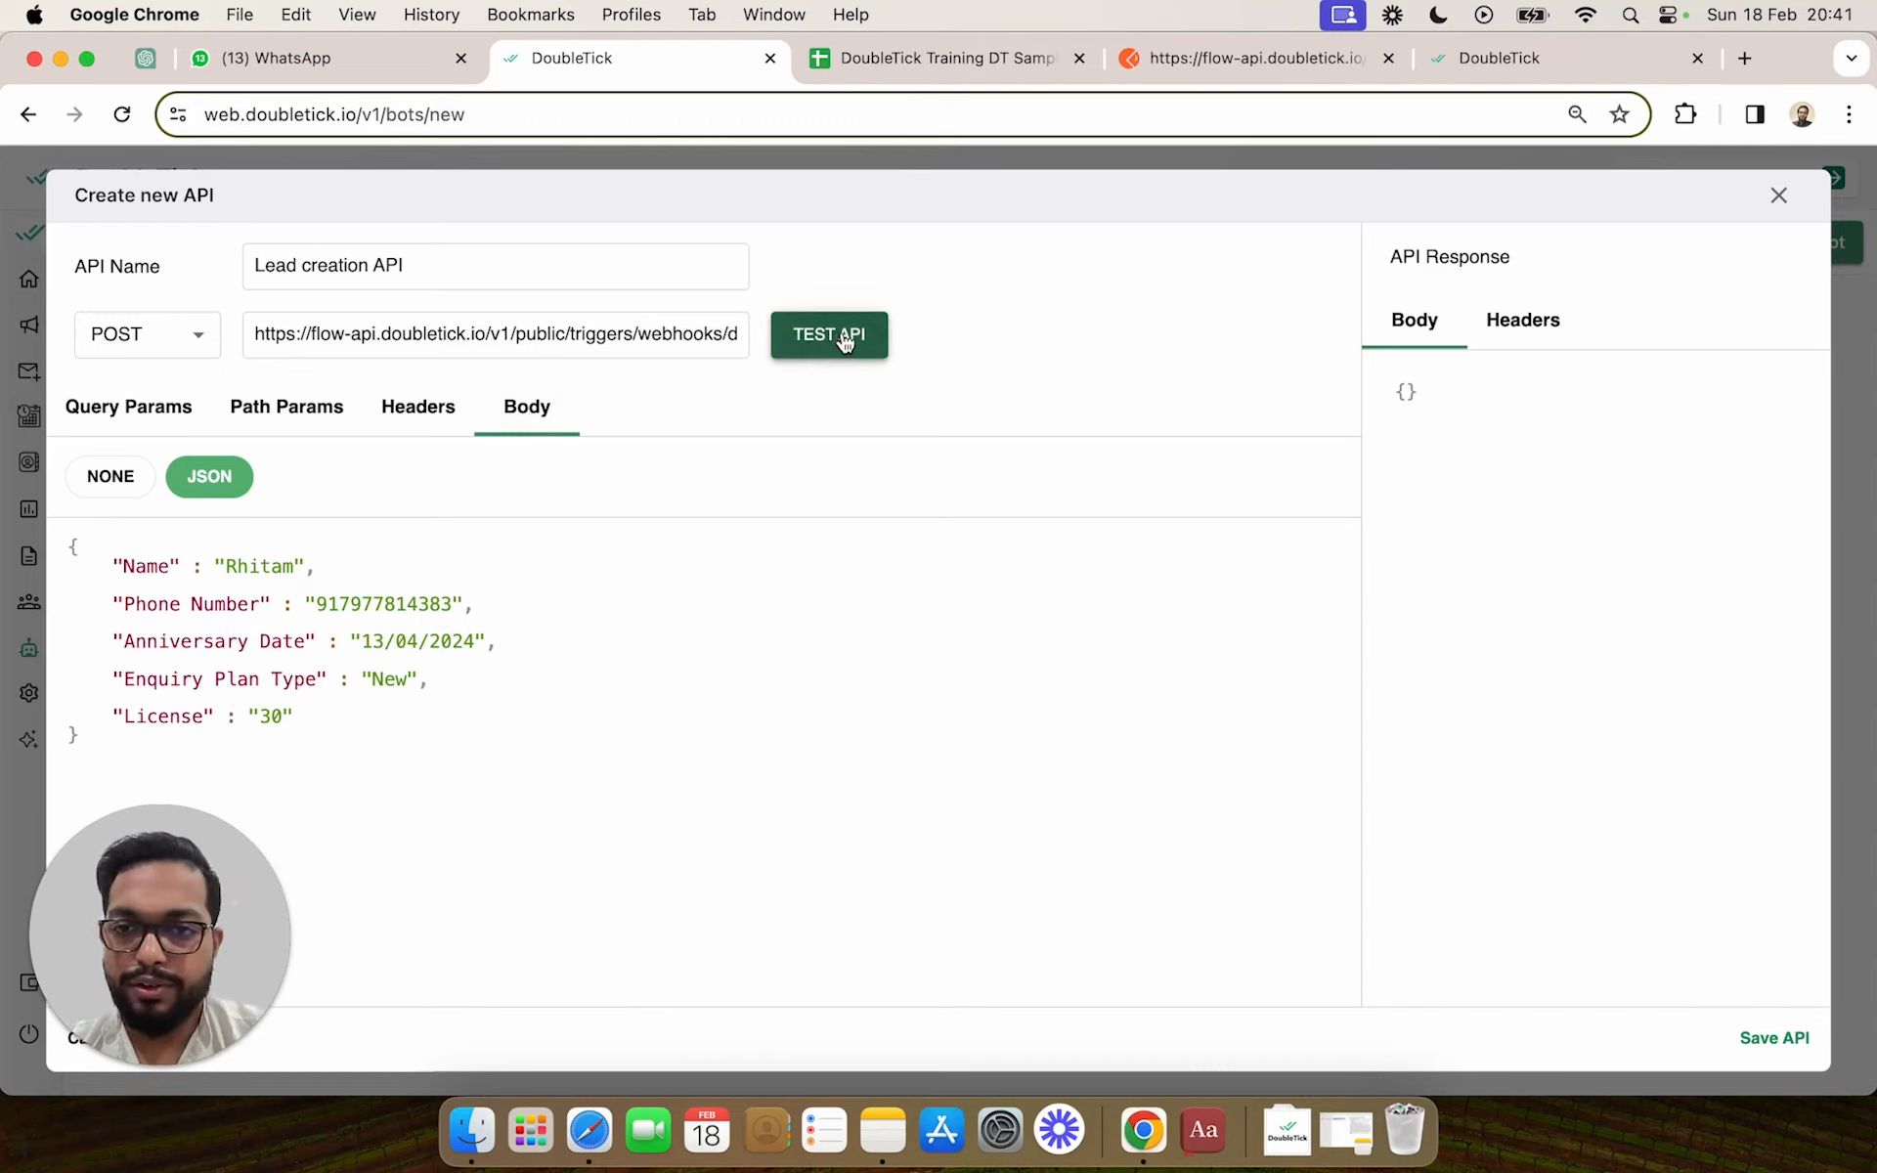
Test the Lead creation API with its JSON body and save it to the Call api block
click(844, 340)
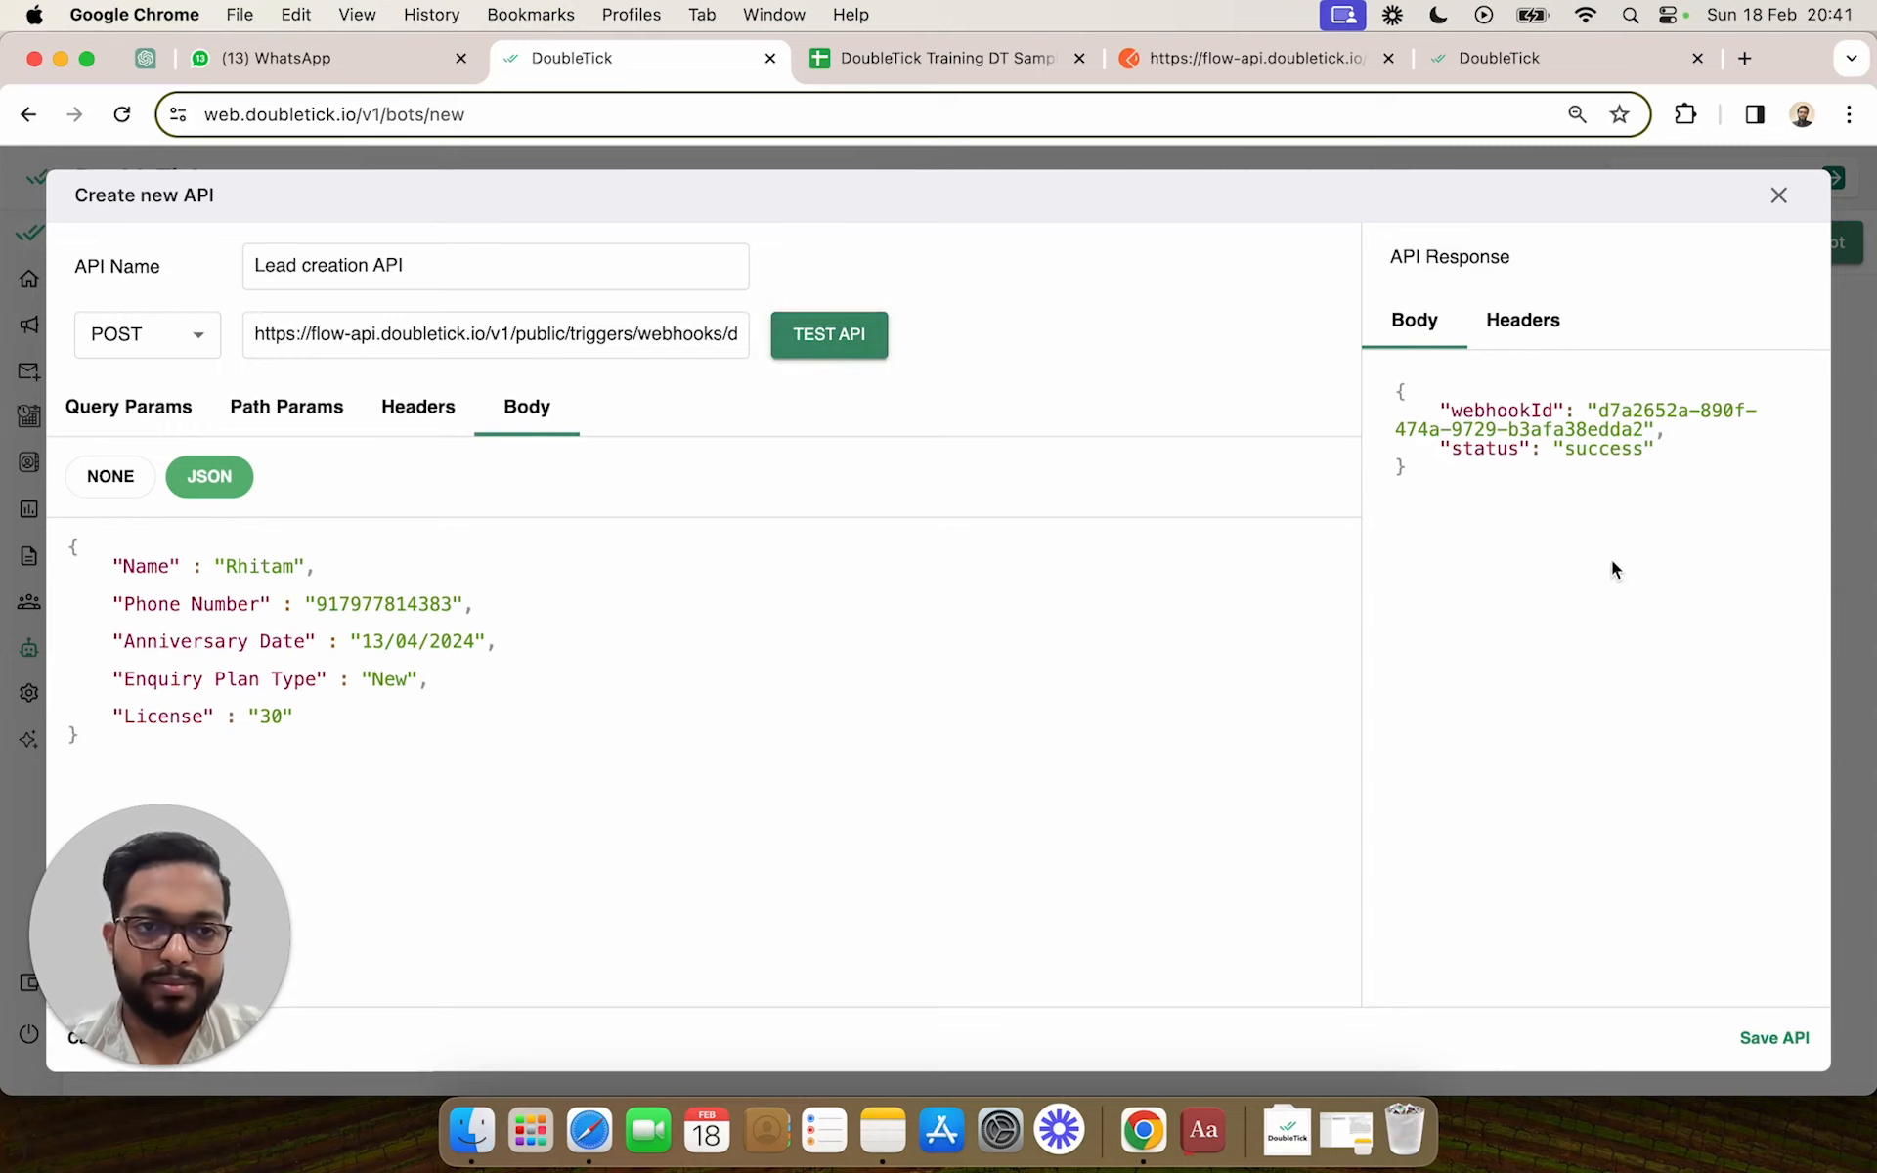
click(1764, 1038)
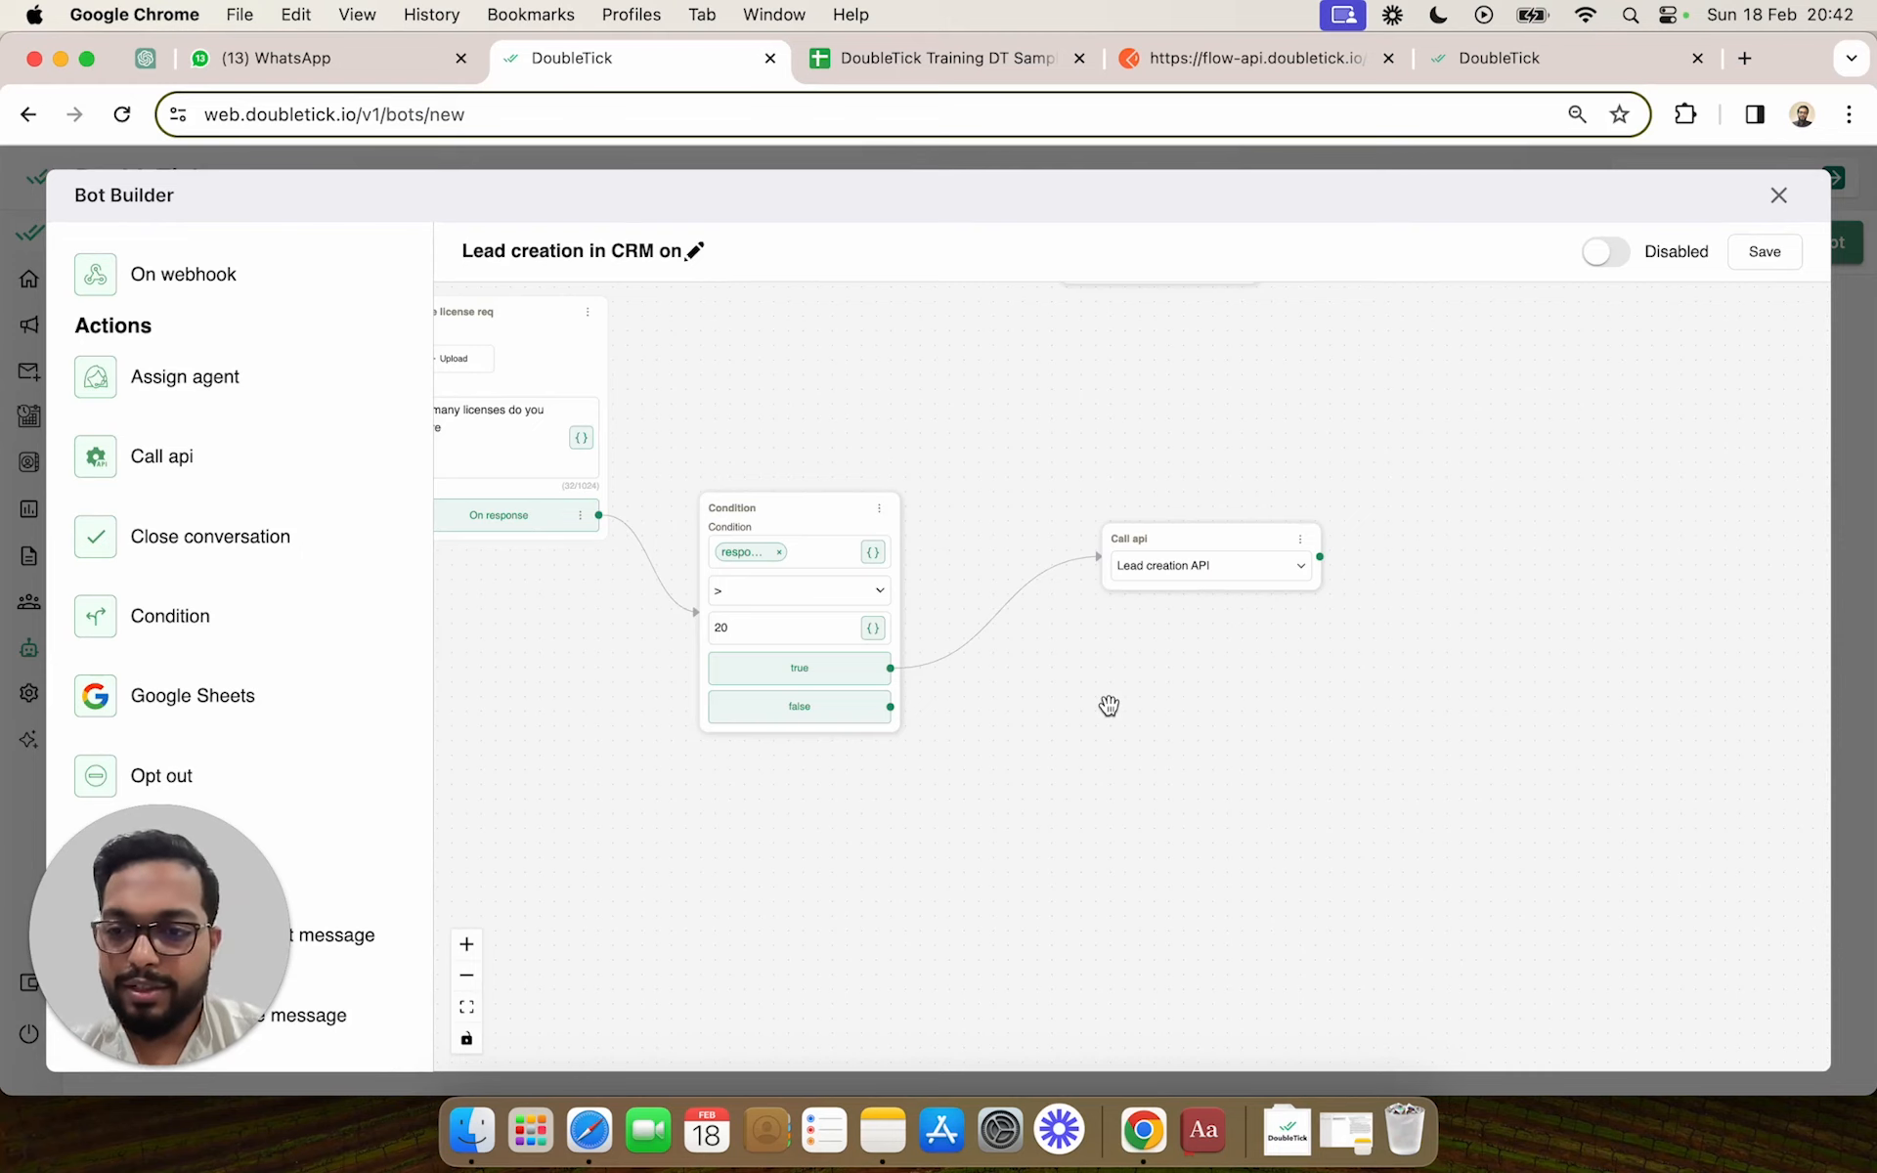
scroll(1109, 705, down, 2)
drag(1108, 707, 1191, 868)
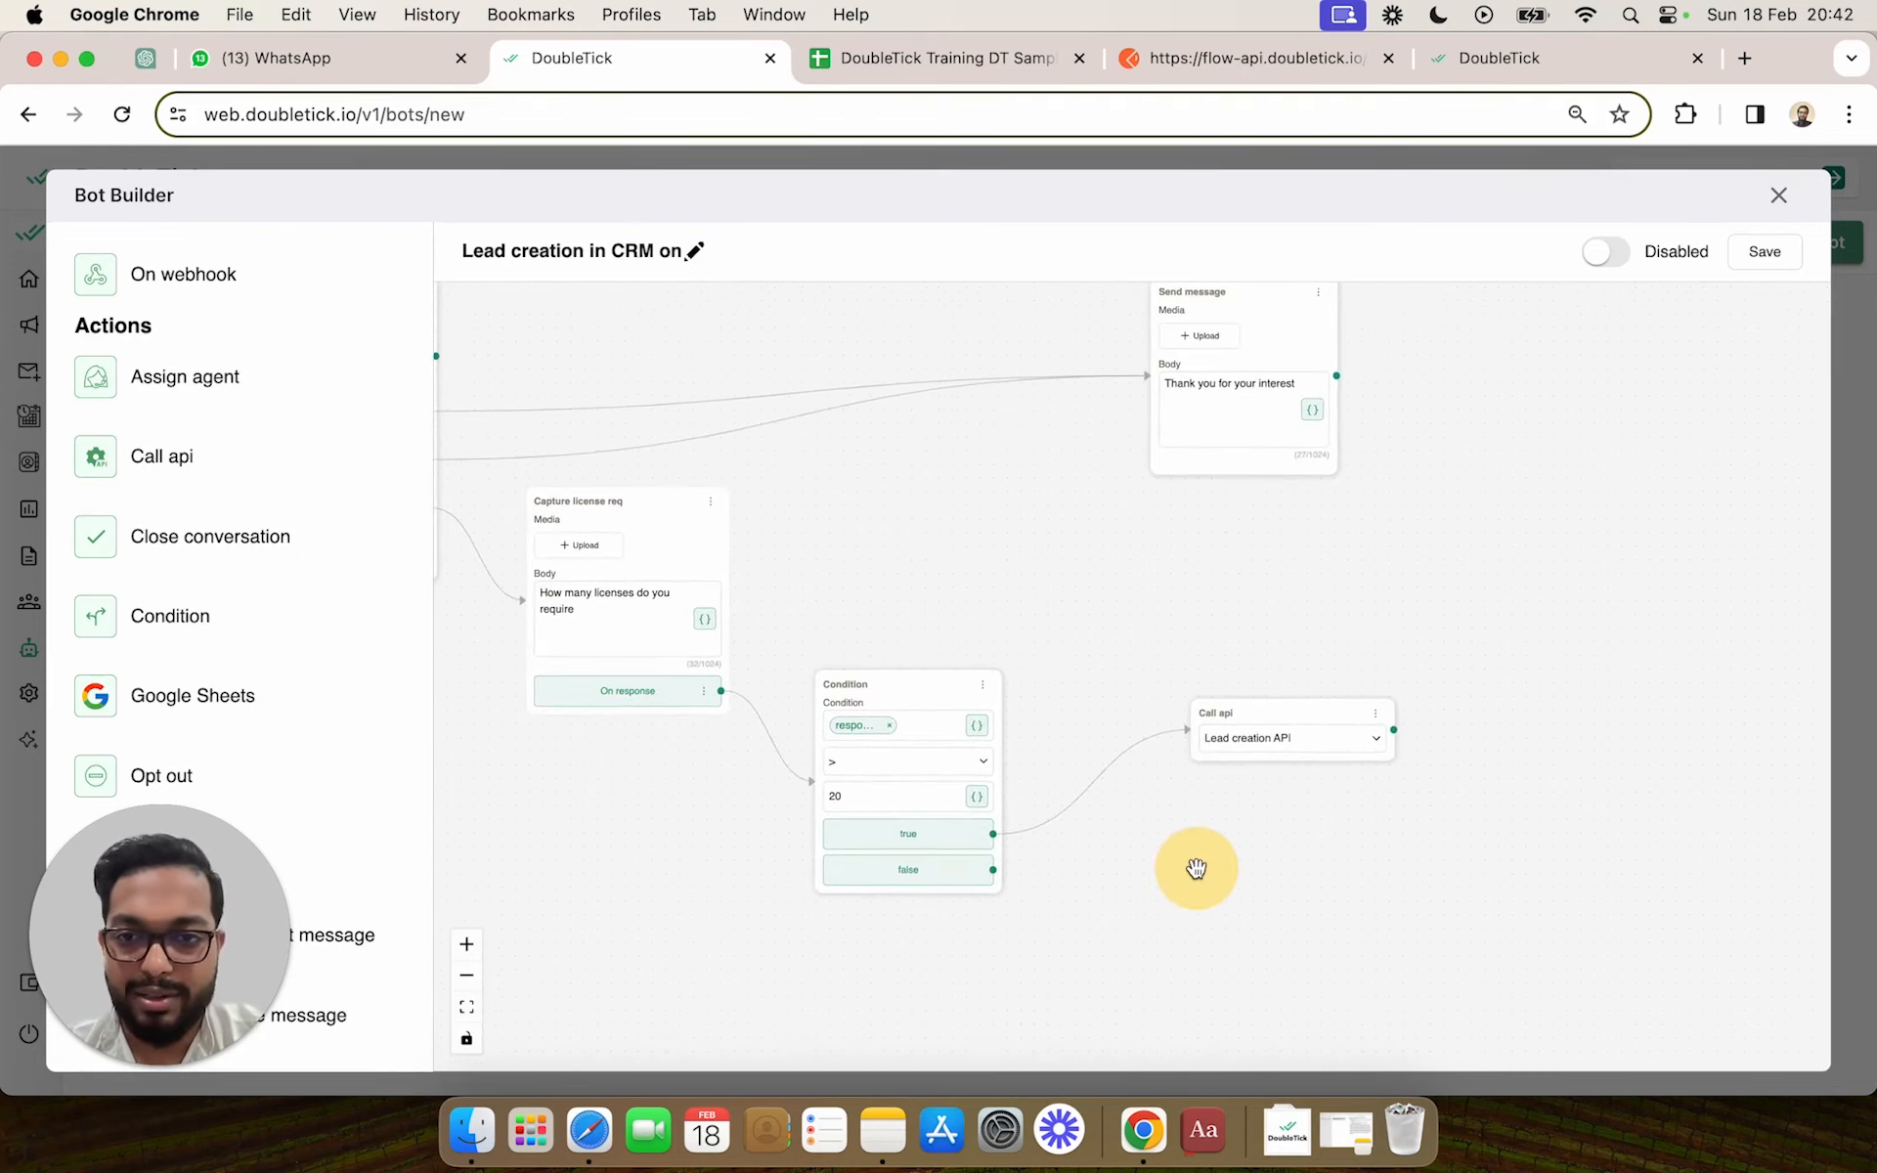
Reselect Lead creation API in the Call api block and expand its Body fields
click(1248, 743)
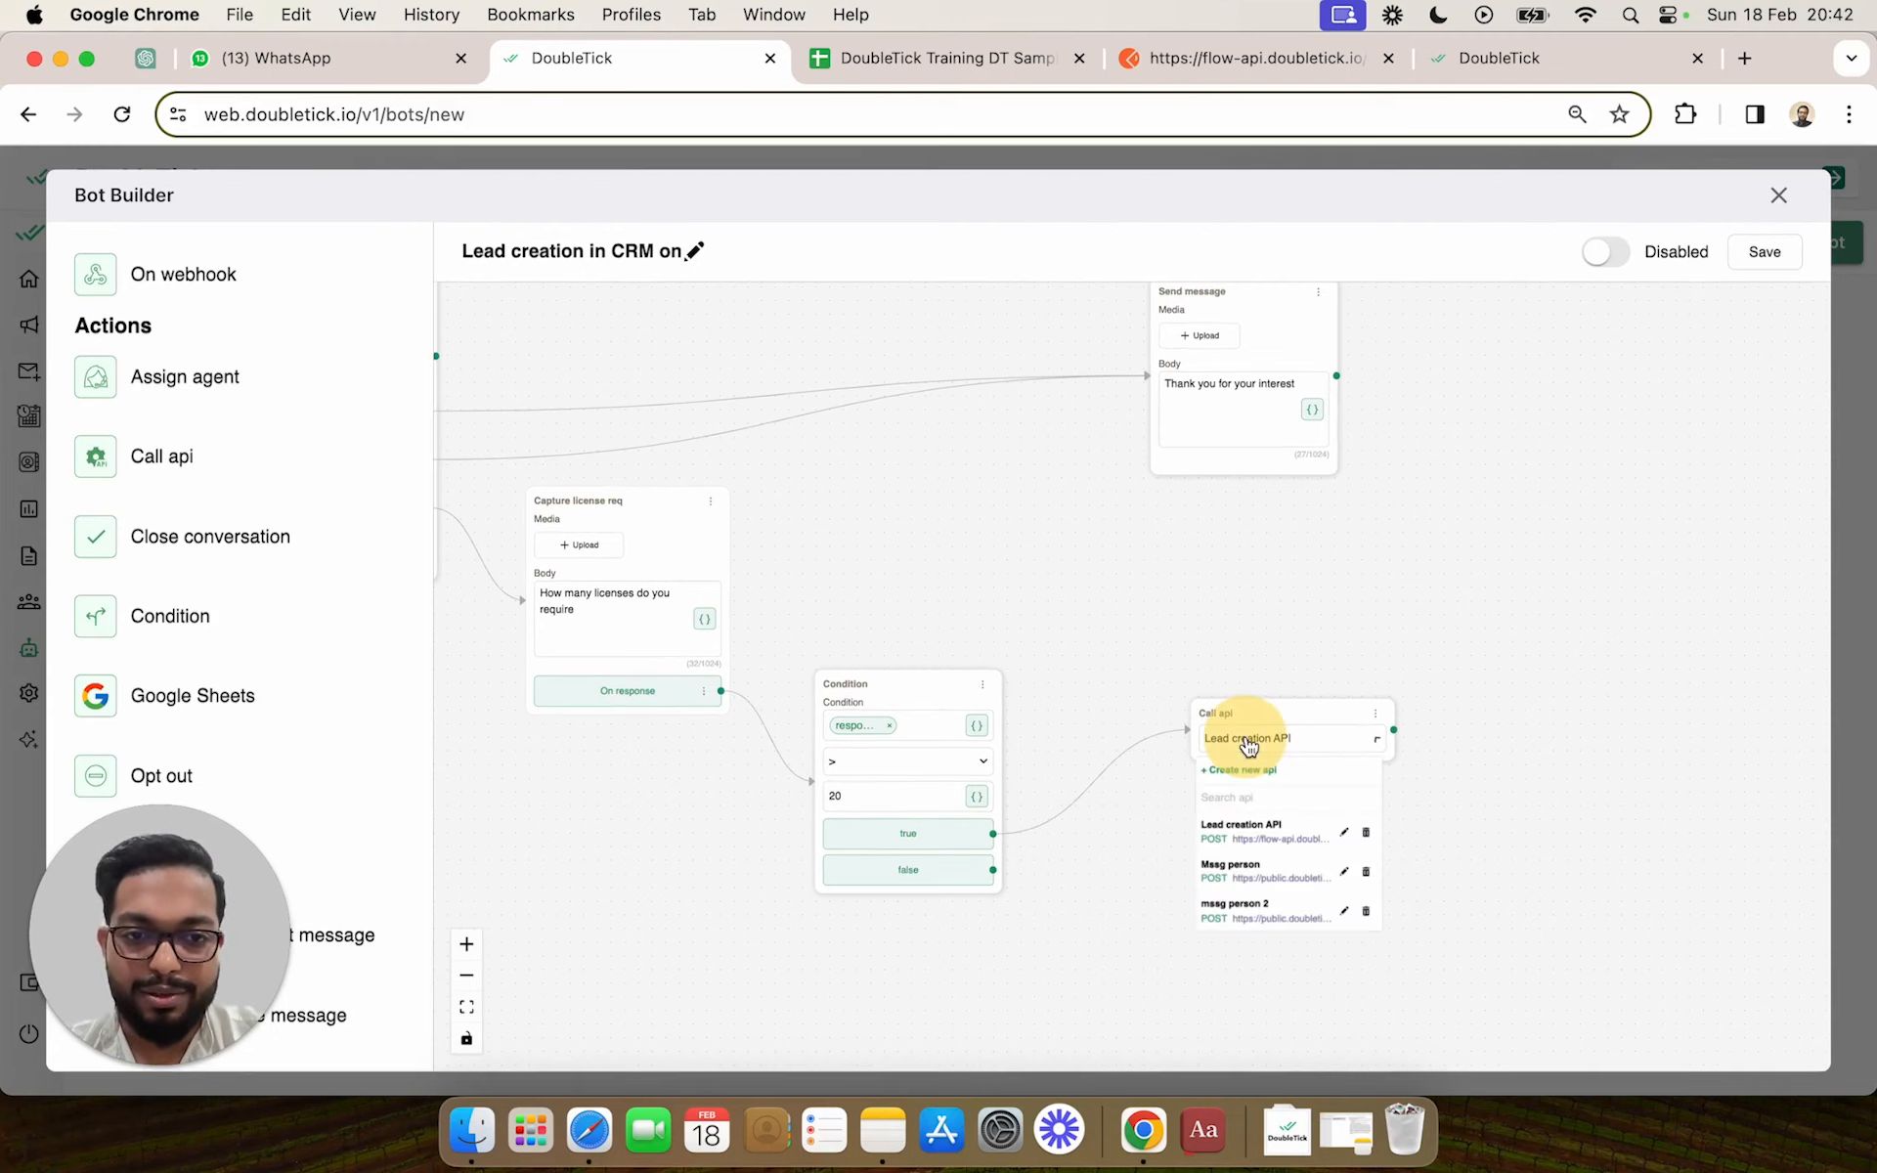
click(1268, 832)
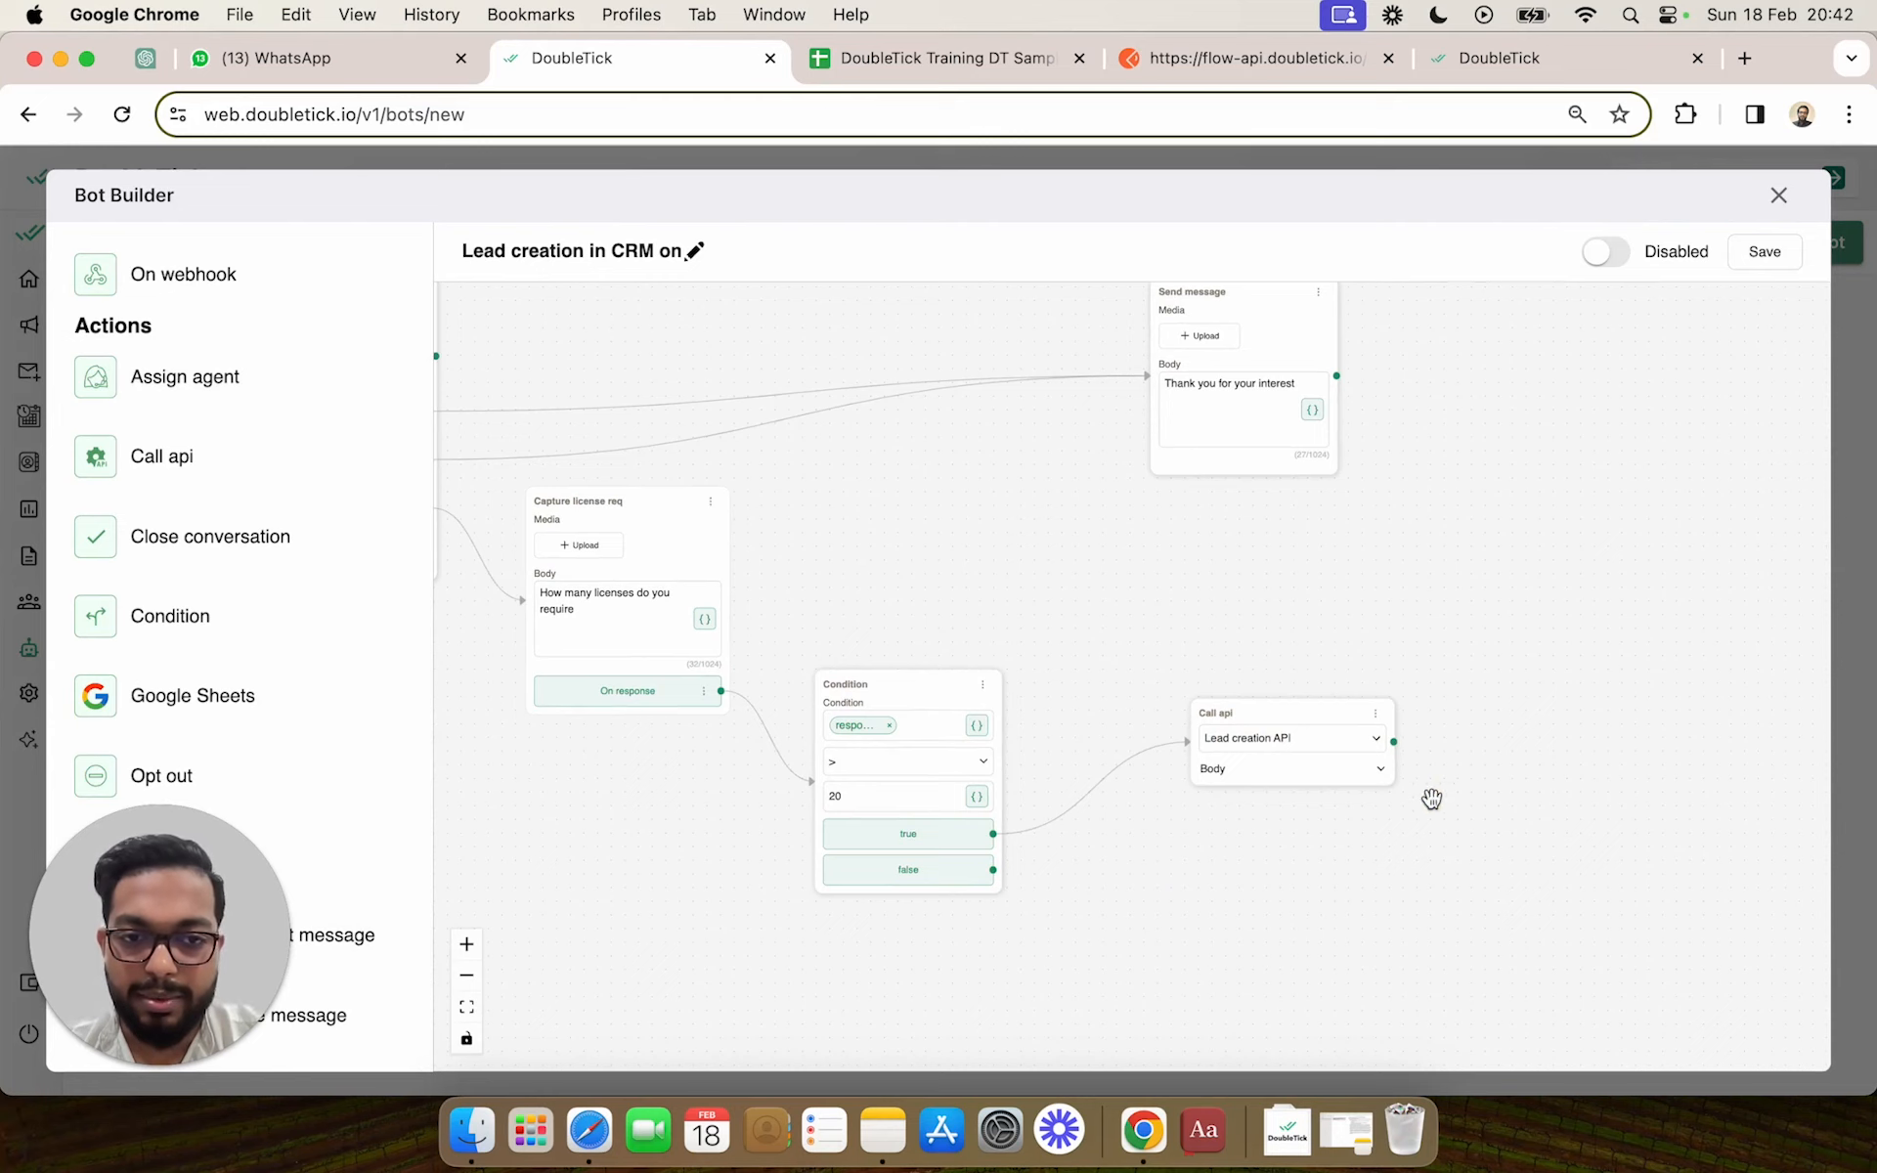
drag(1429, 795, 1336, 674)
scroll(1336, 671, up, 2)
click(1191, 638)
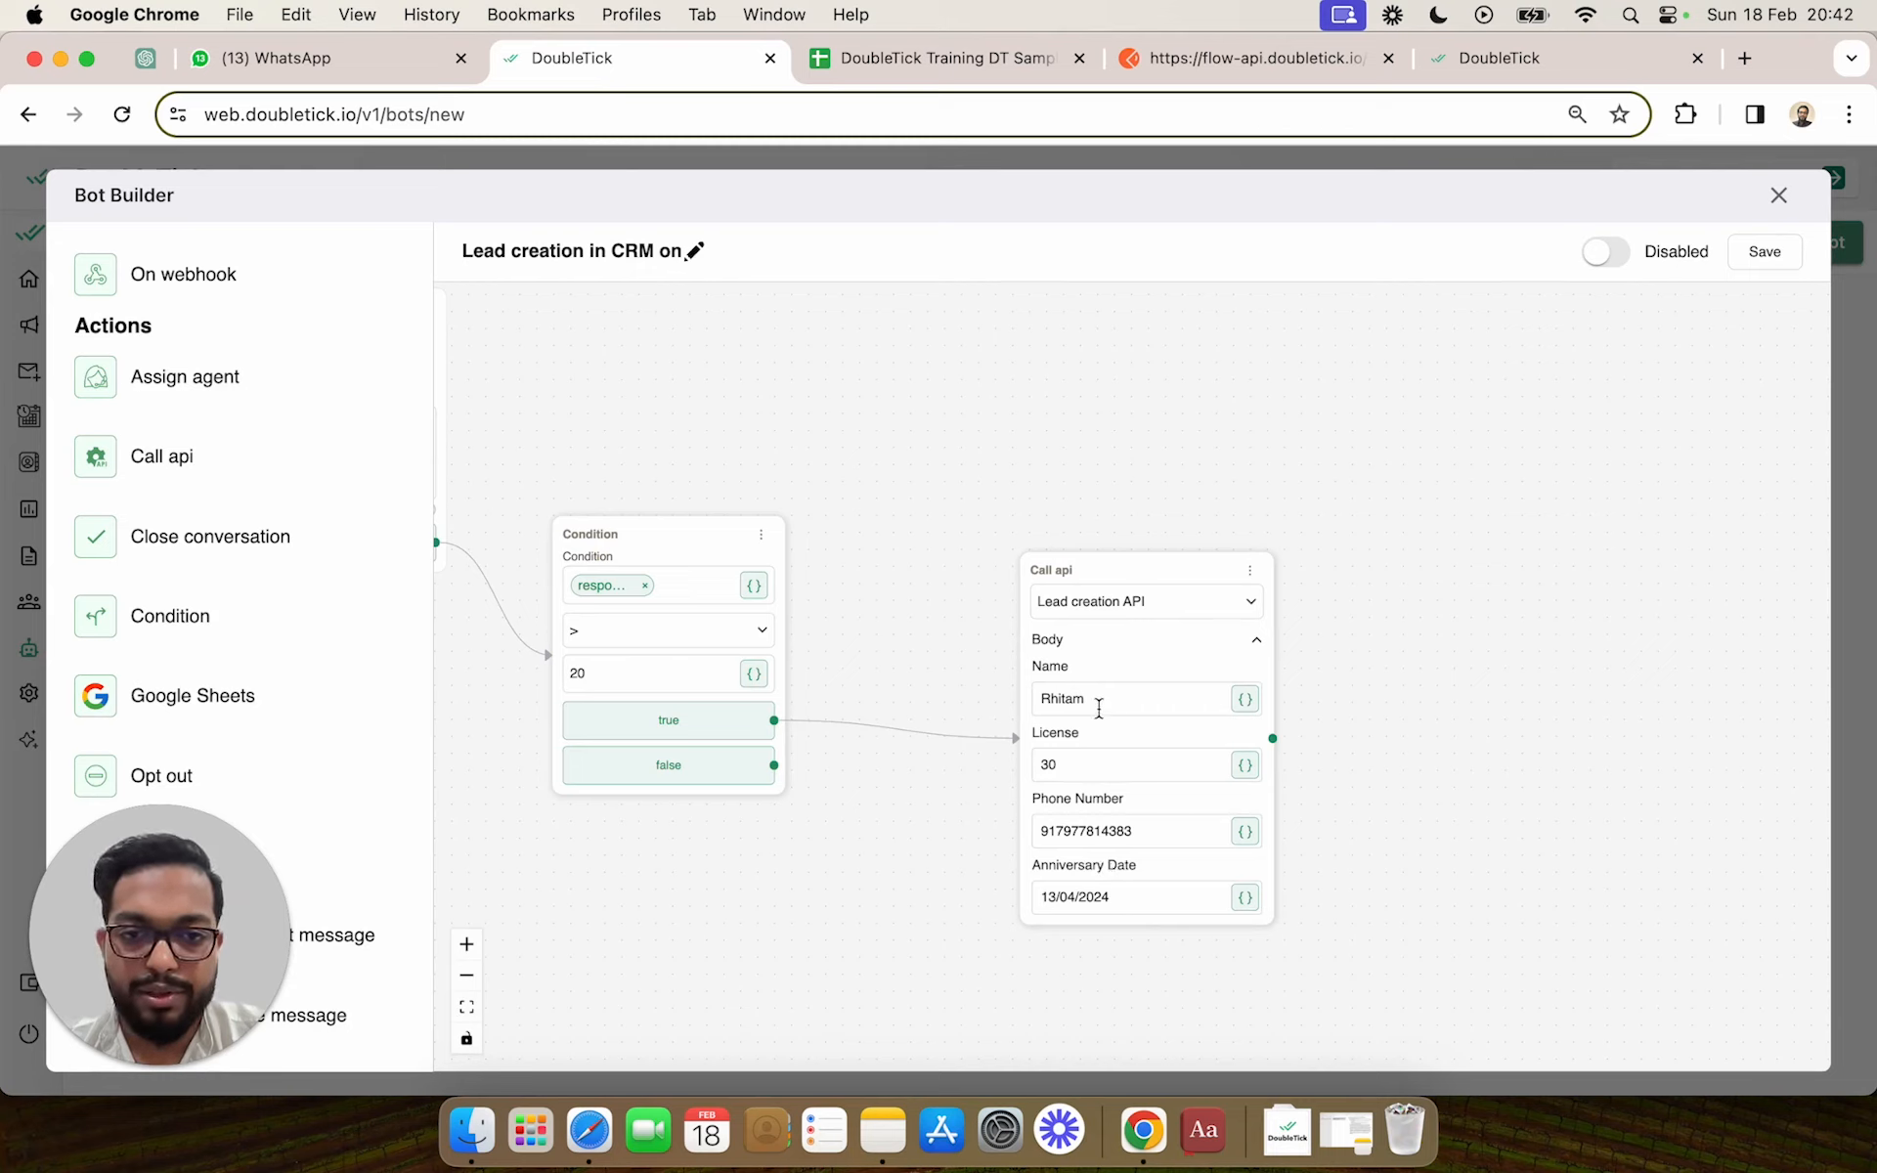
Clear the sample values from the Name, License, Phone Number, Anniversary Date and Enquiry Plan Type body fields
double_click(1098, 700)
key(BackSpace)
click(1126, 761)
key(BackSpace)
key(BackSpace)
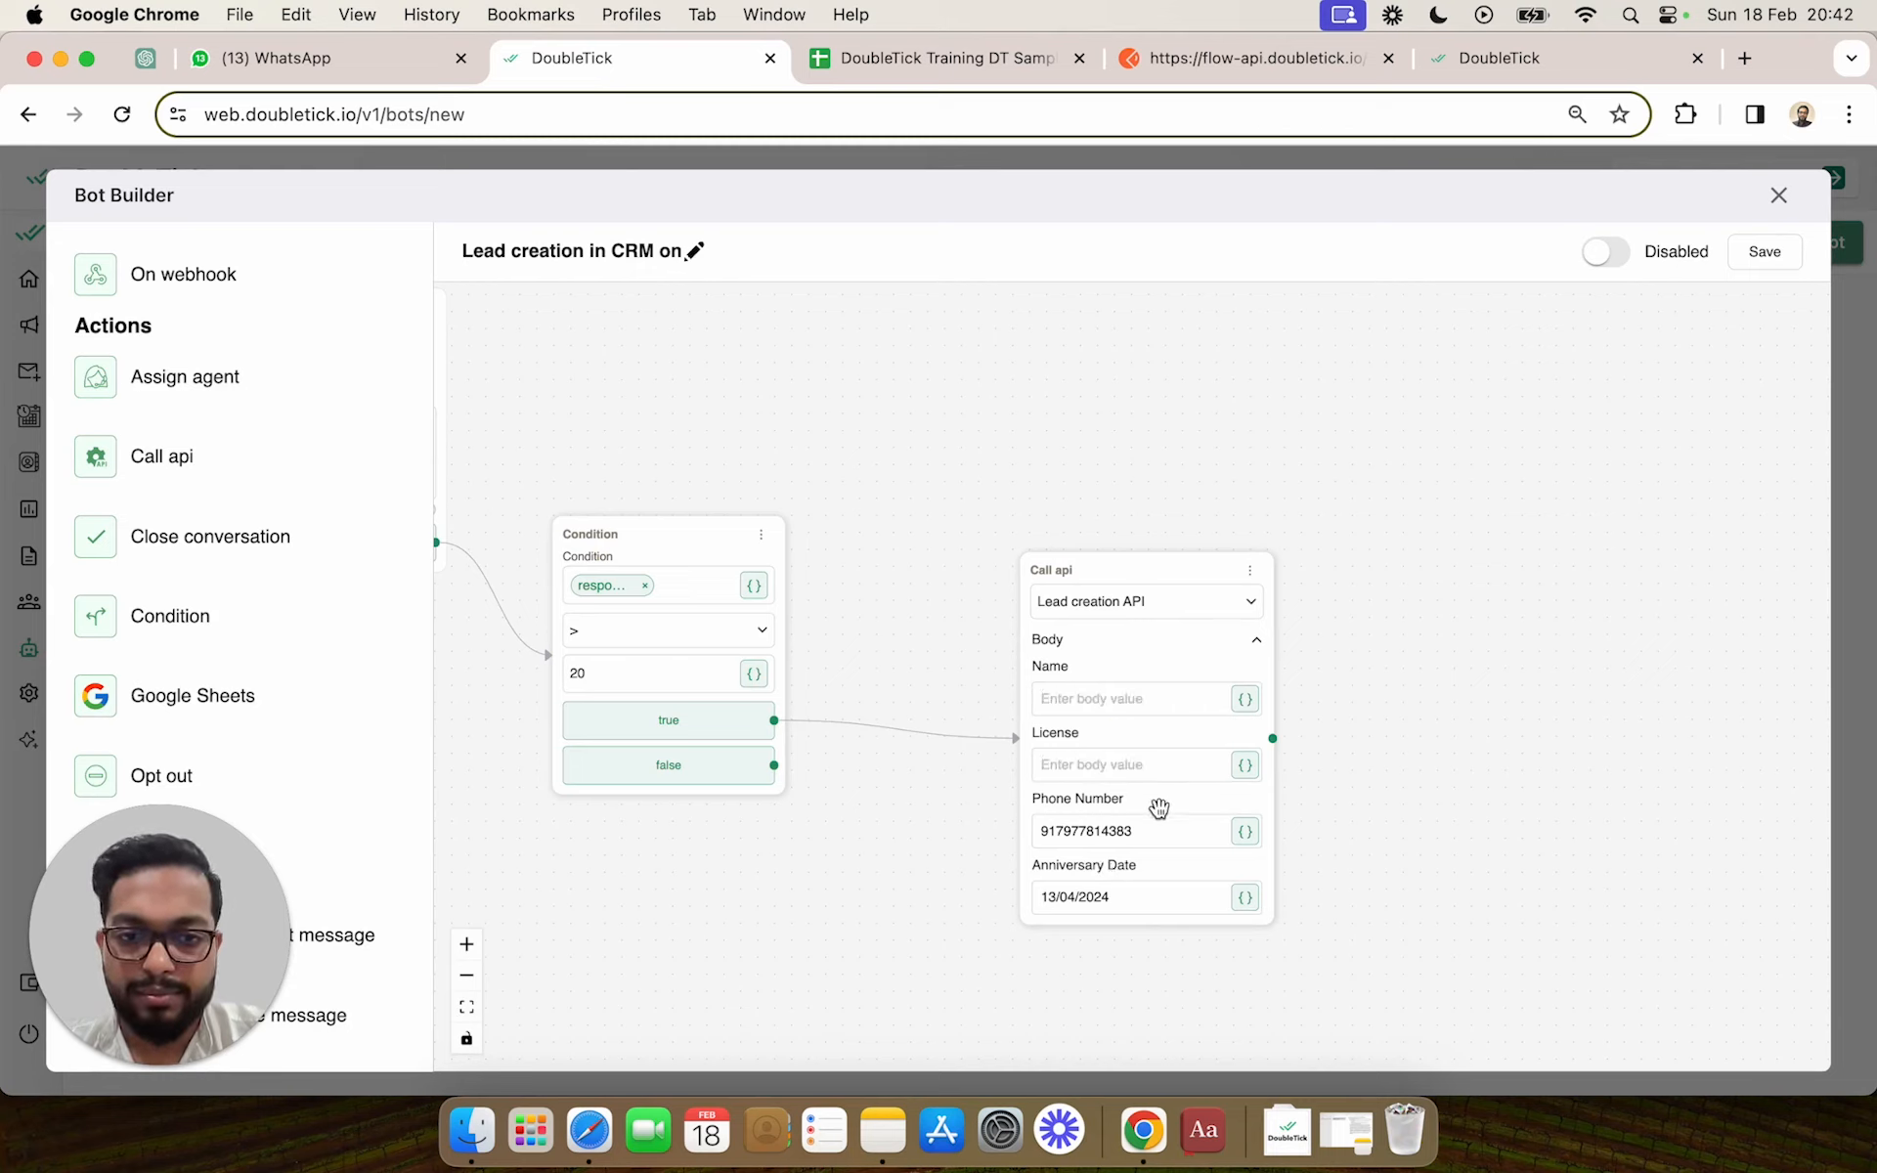
double_click(1153, 832)
key(BackSpace)
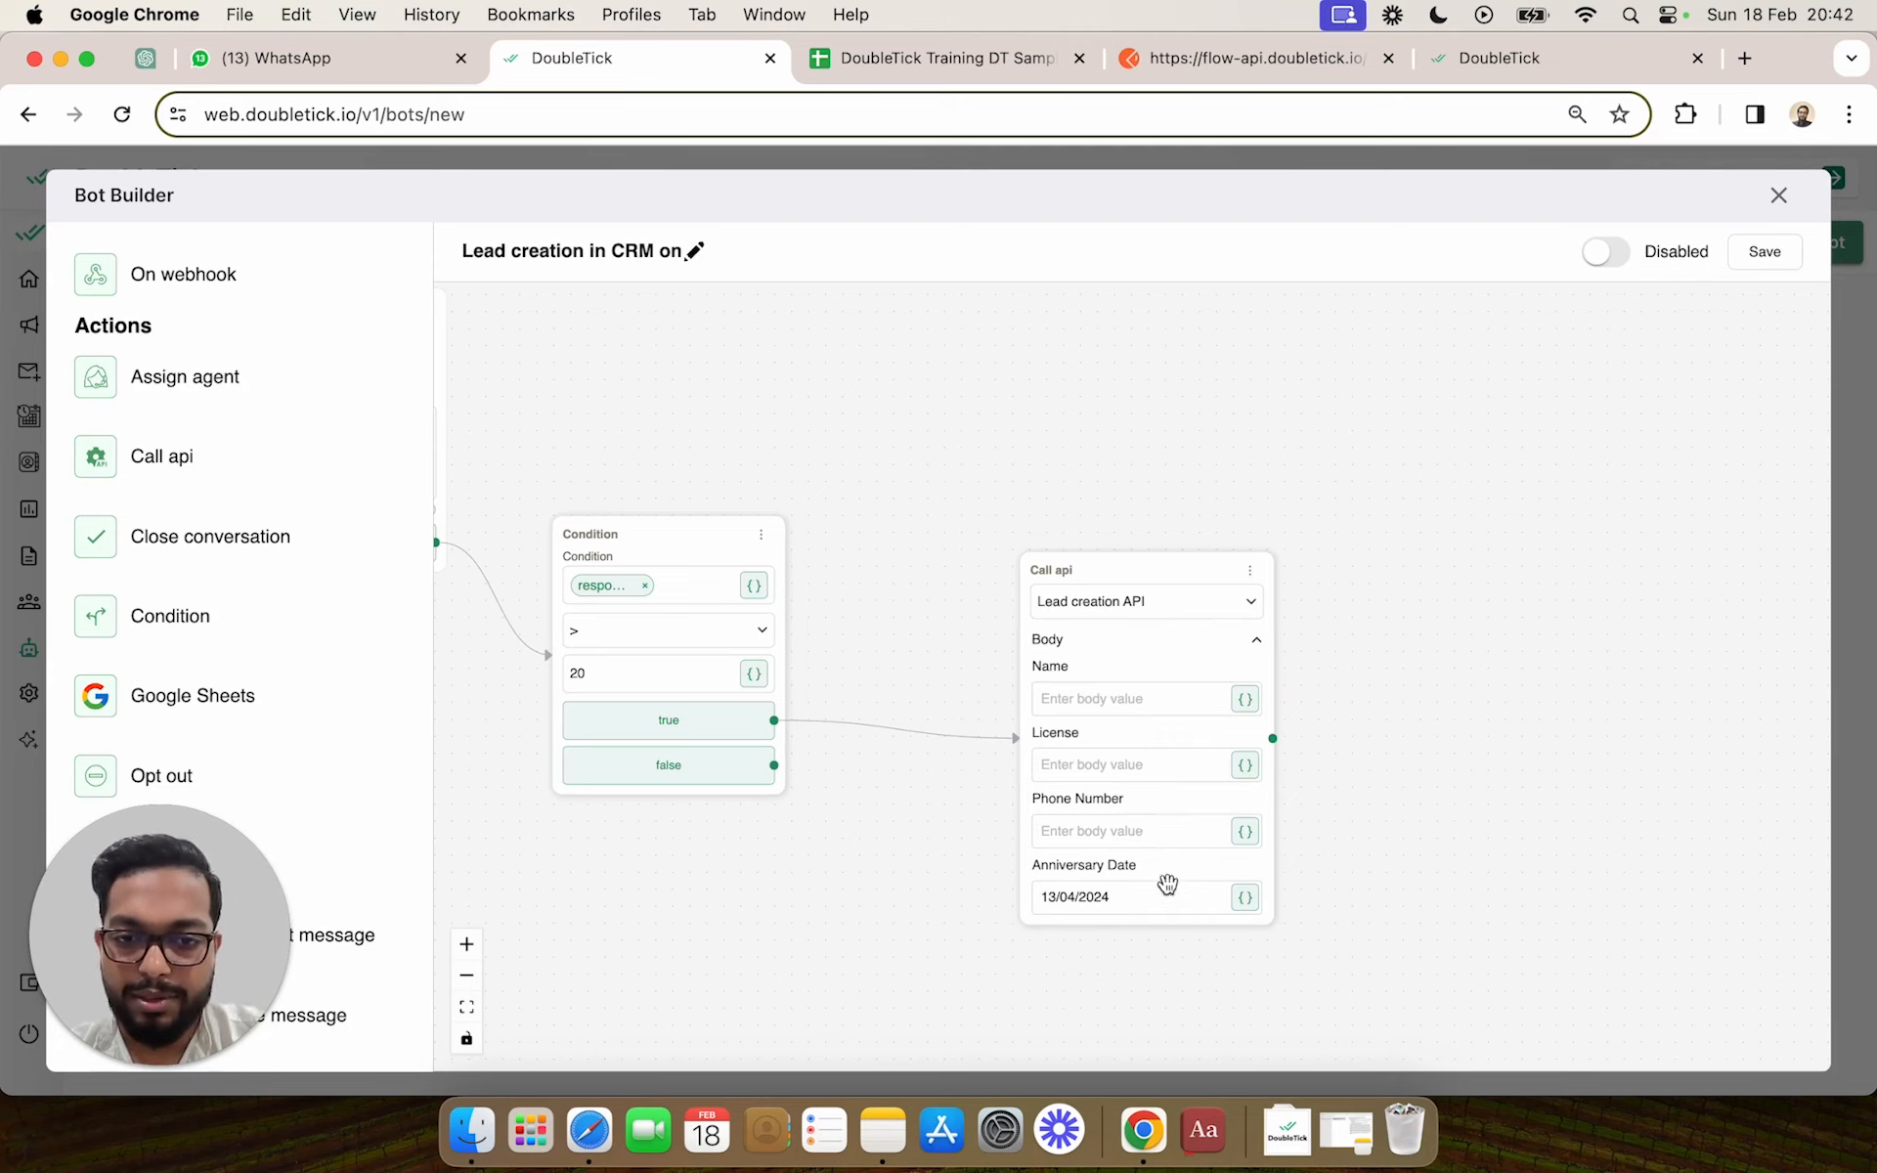
double_click(1161, 888)
key(BackSpace)
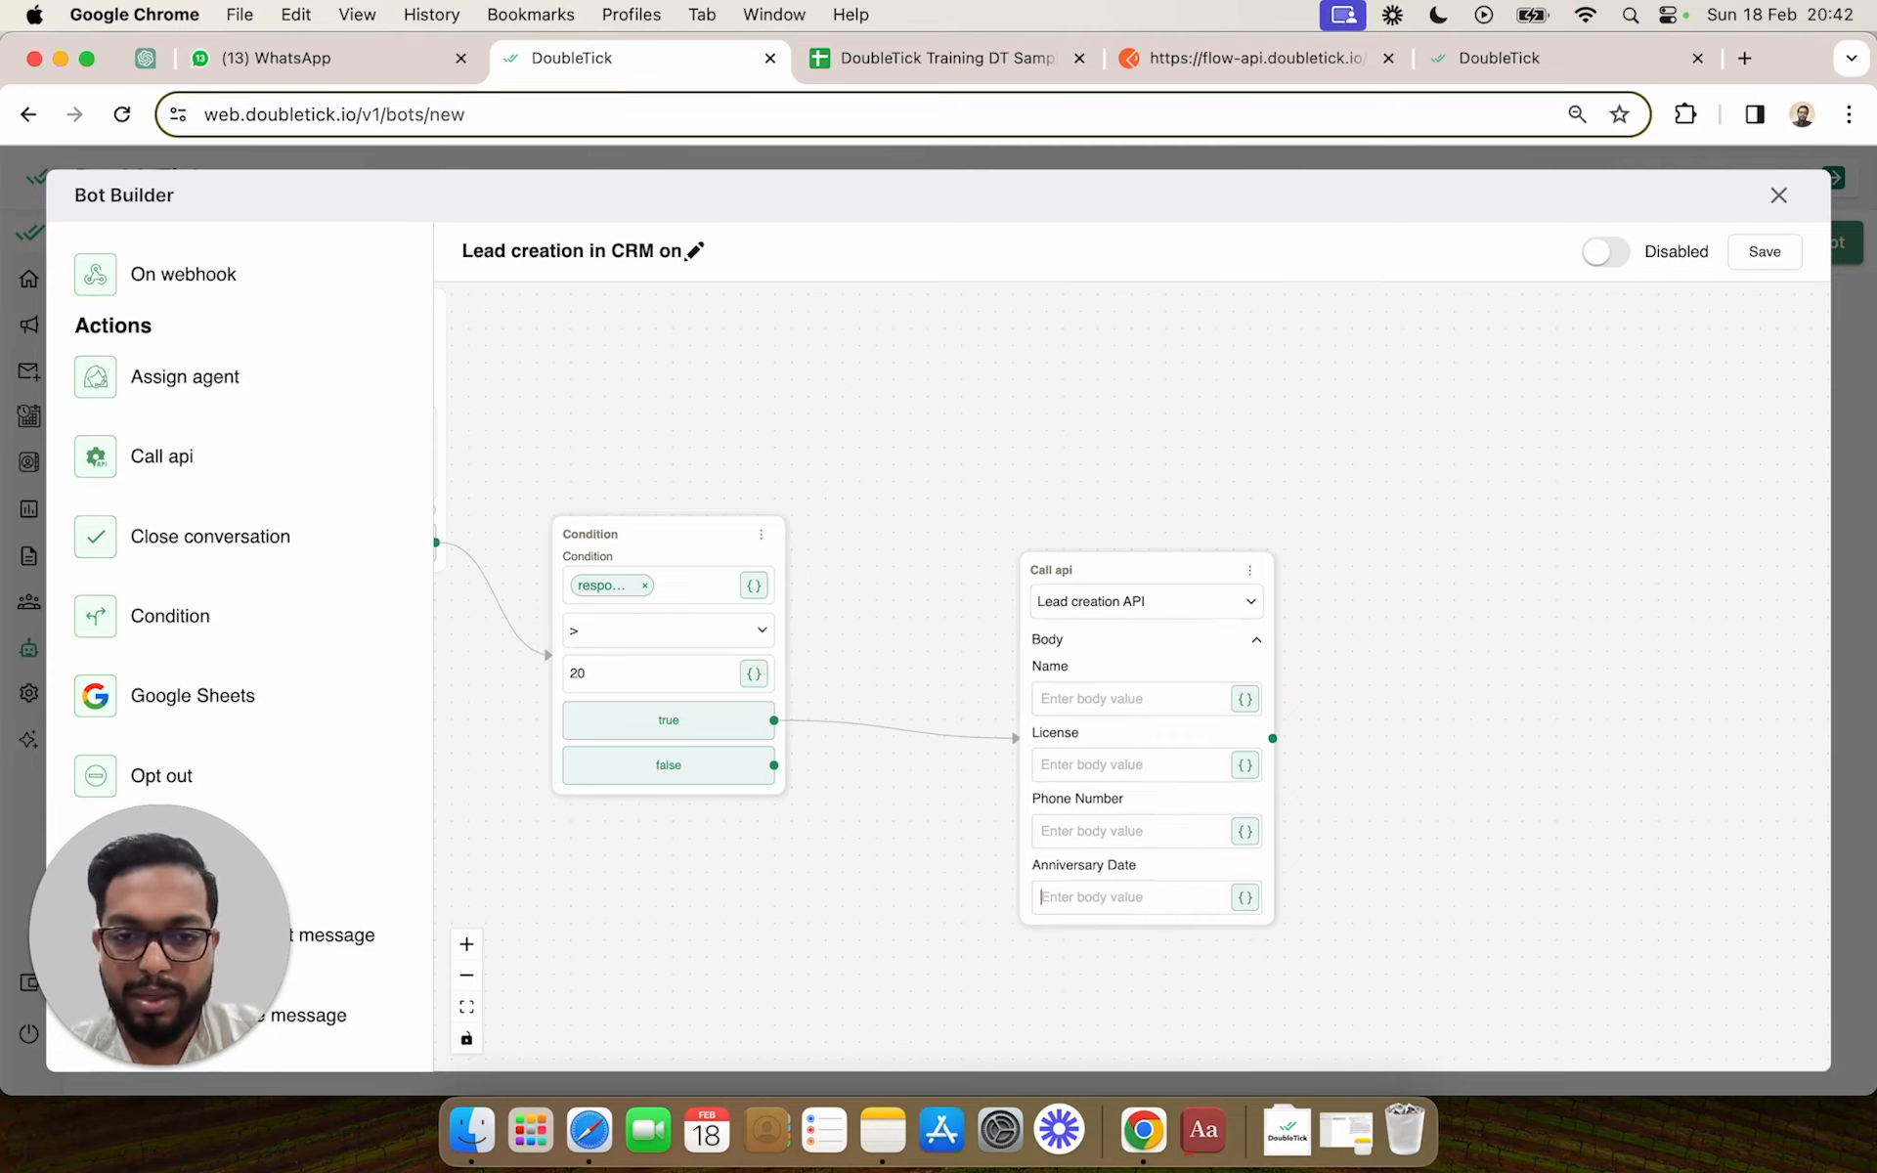
scroll(1173, 676, down, 2)
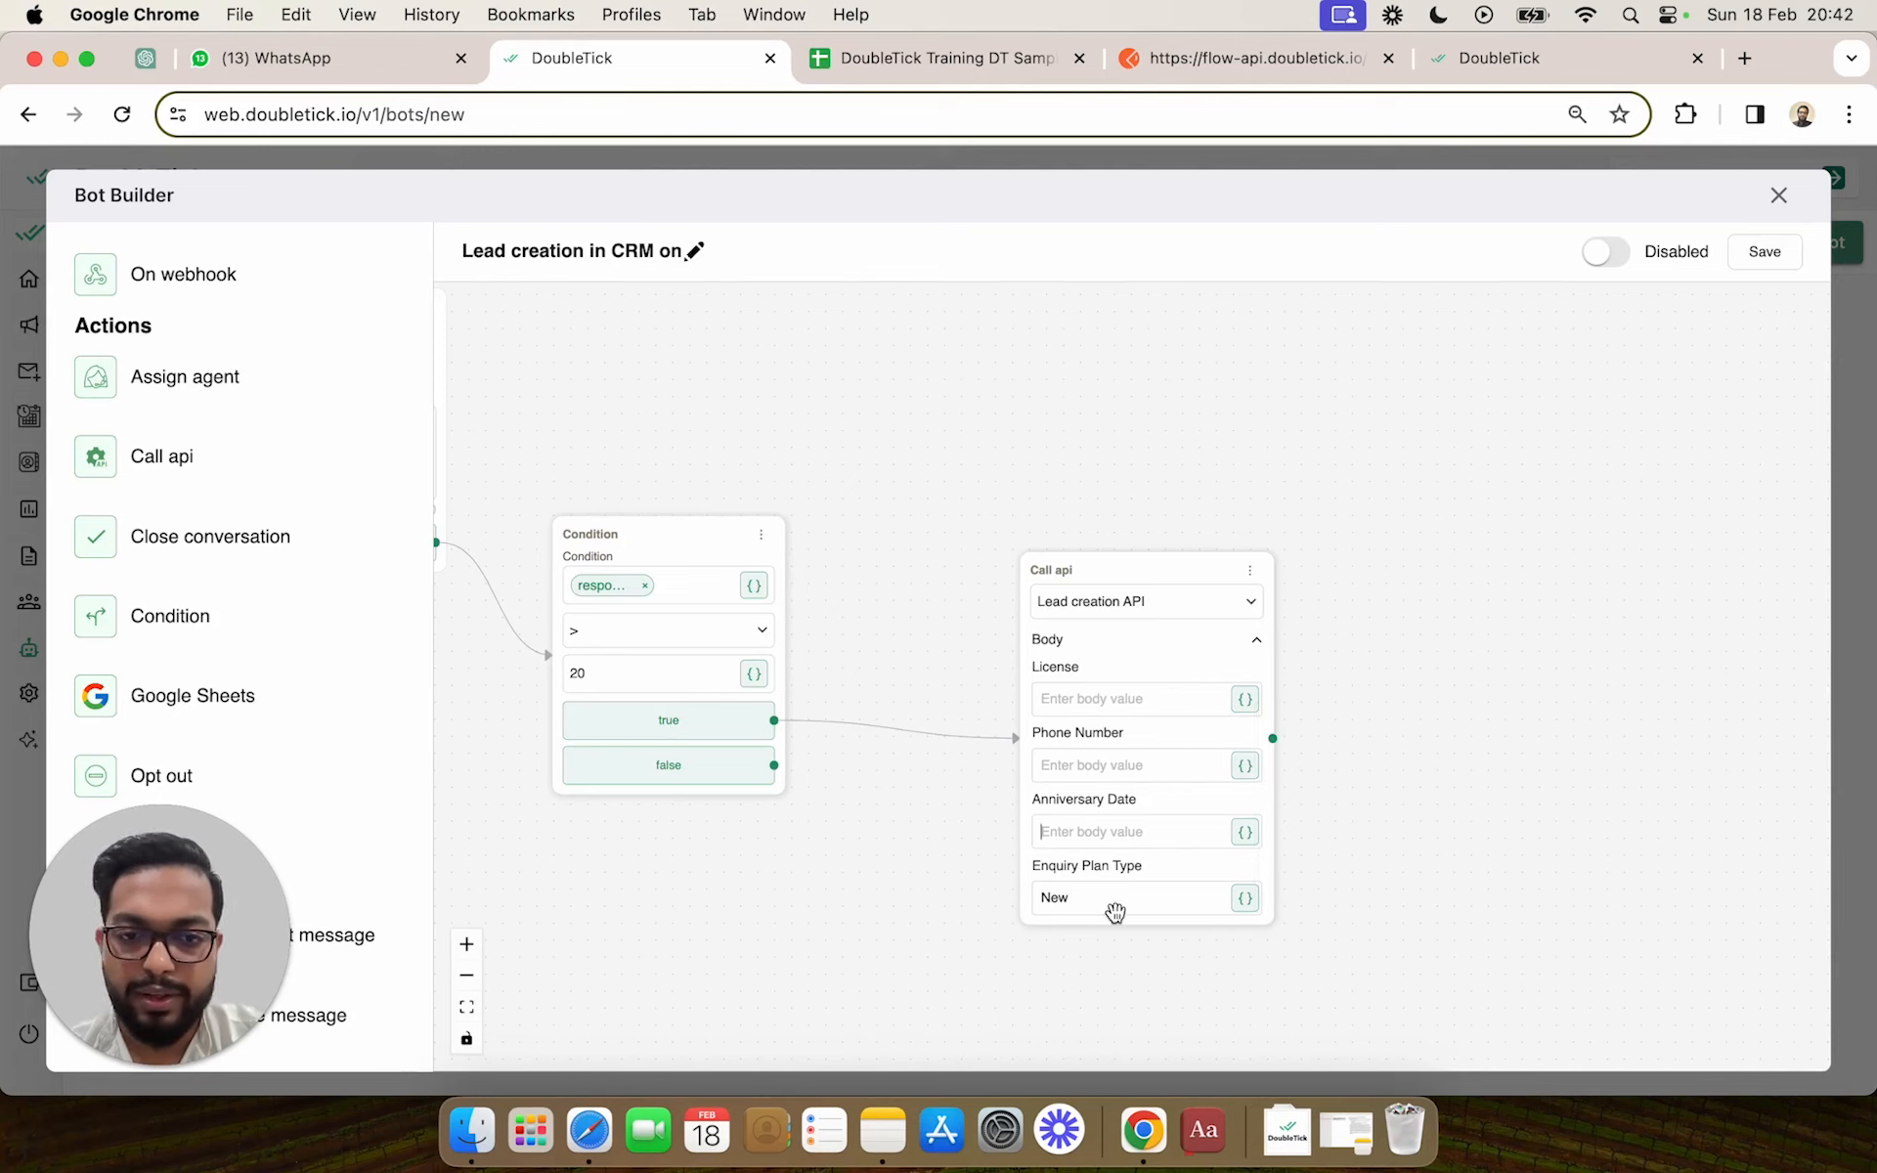
drag(825, 863, 1076, 833)
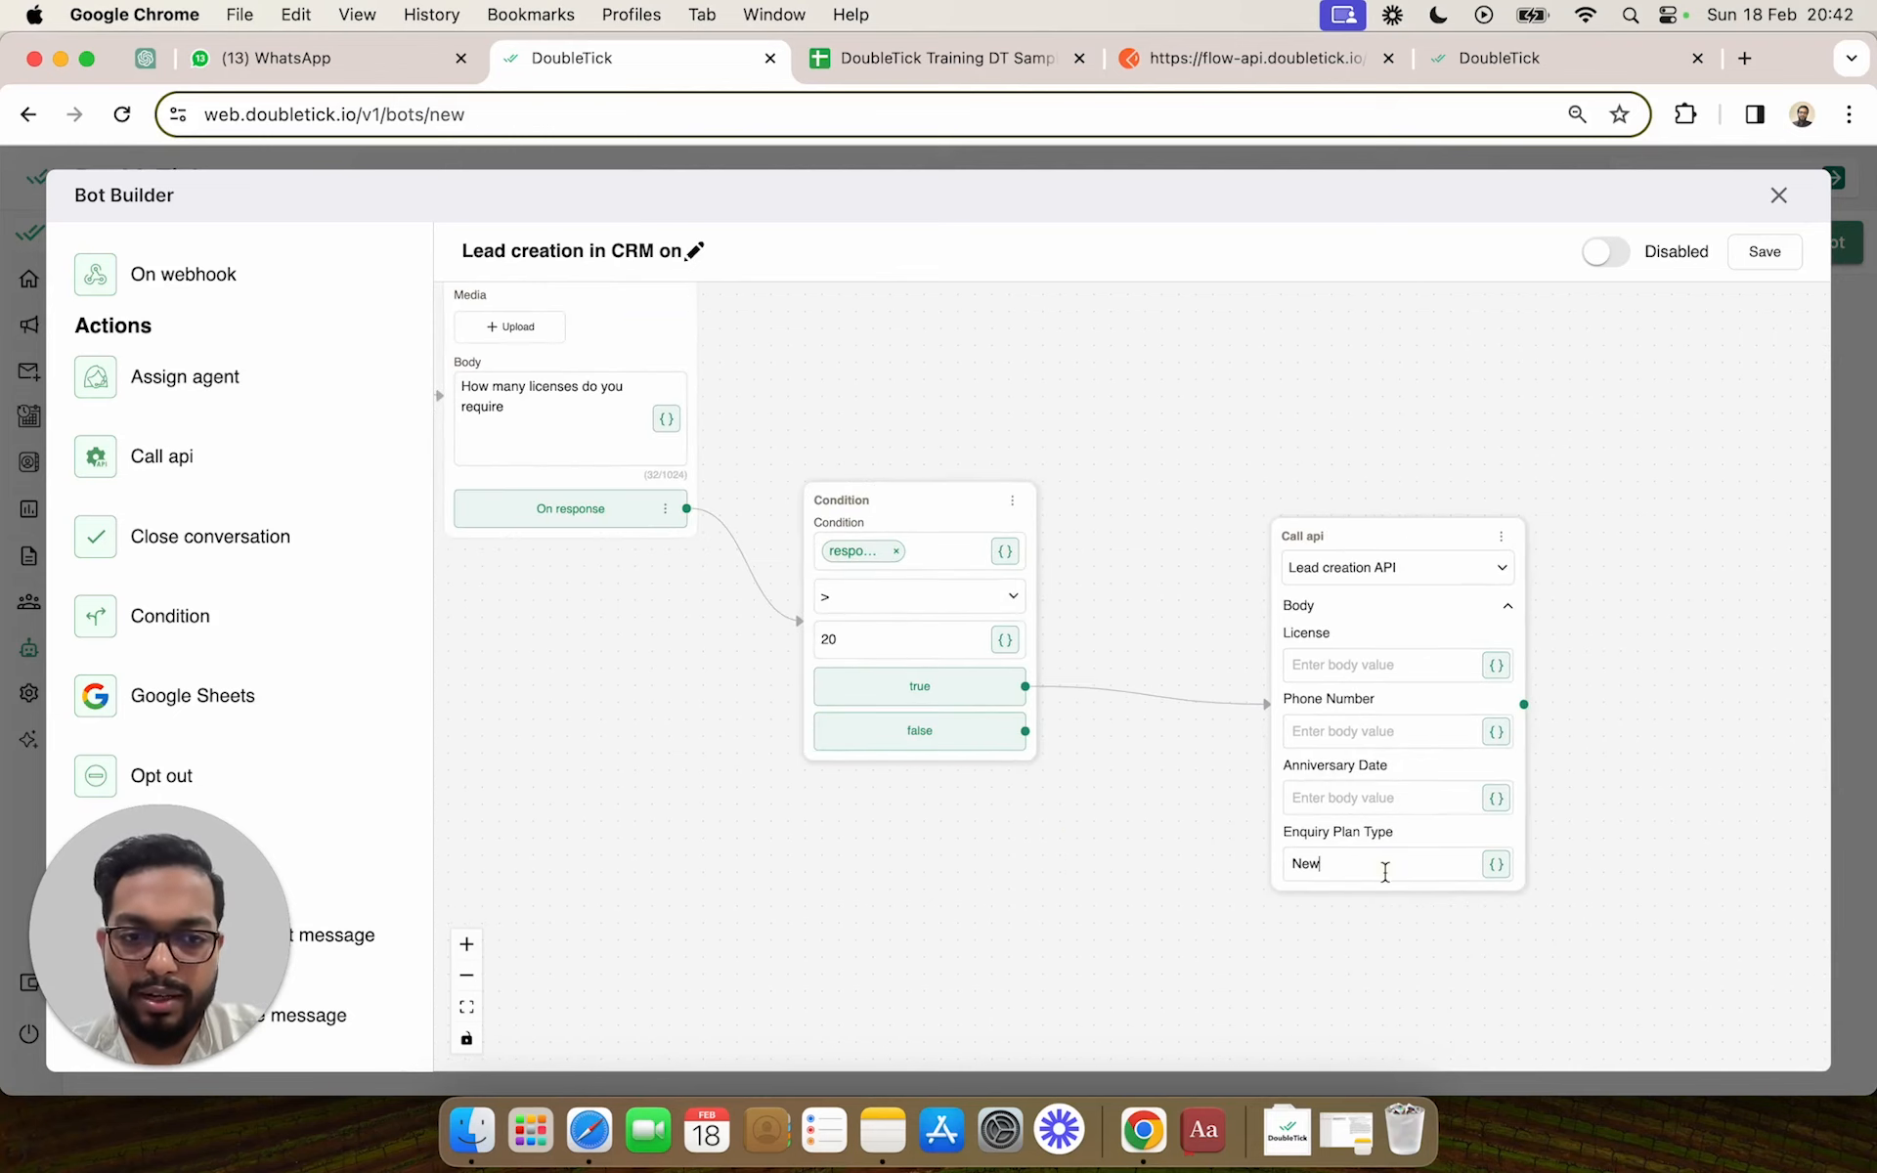
double_click(1385, 870)
key(BackSpace)
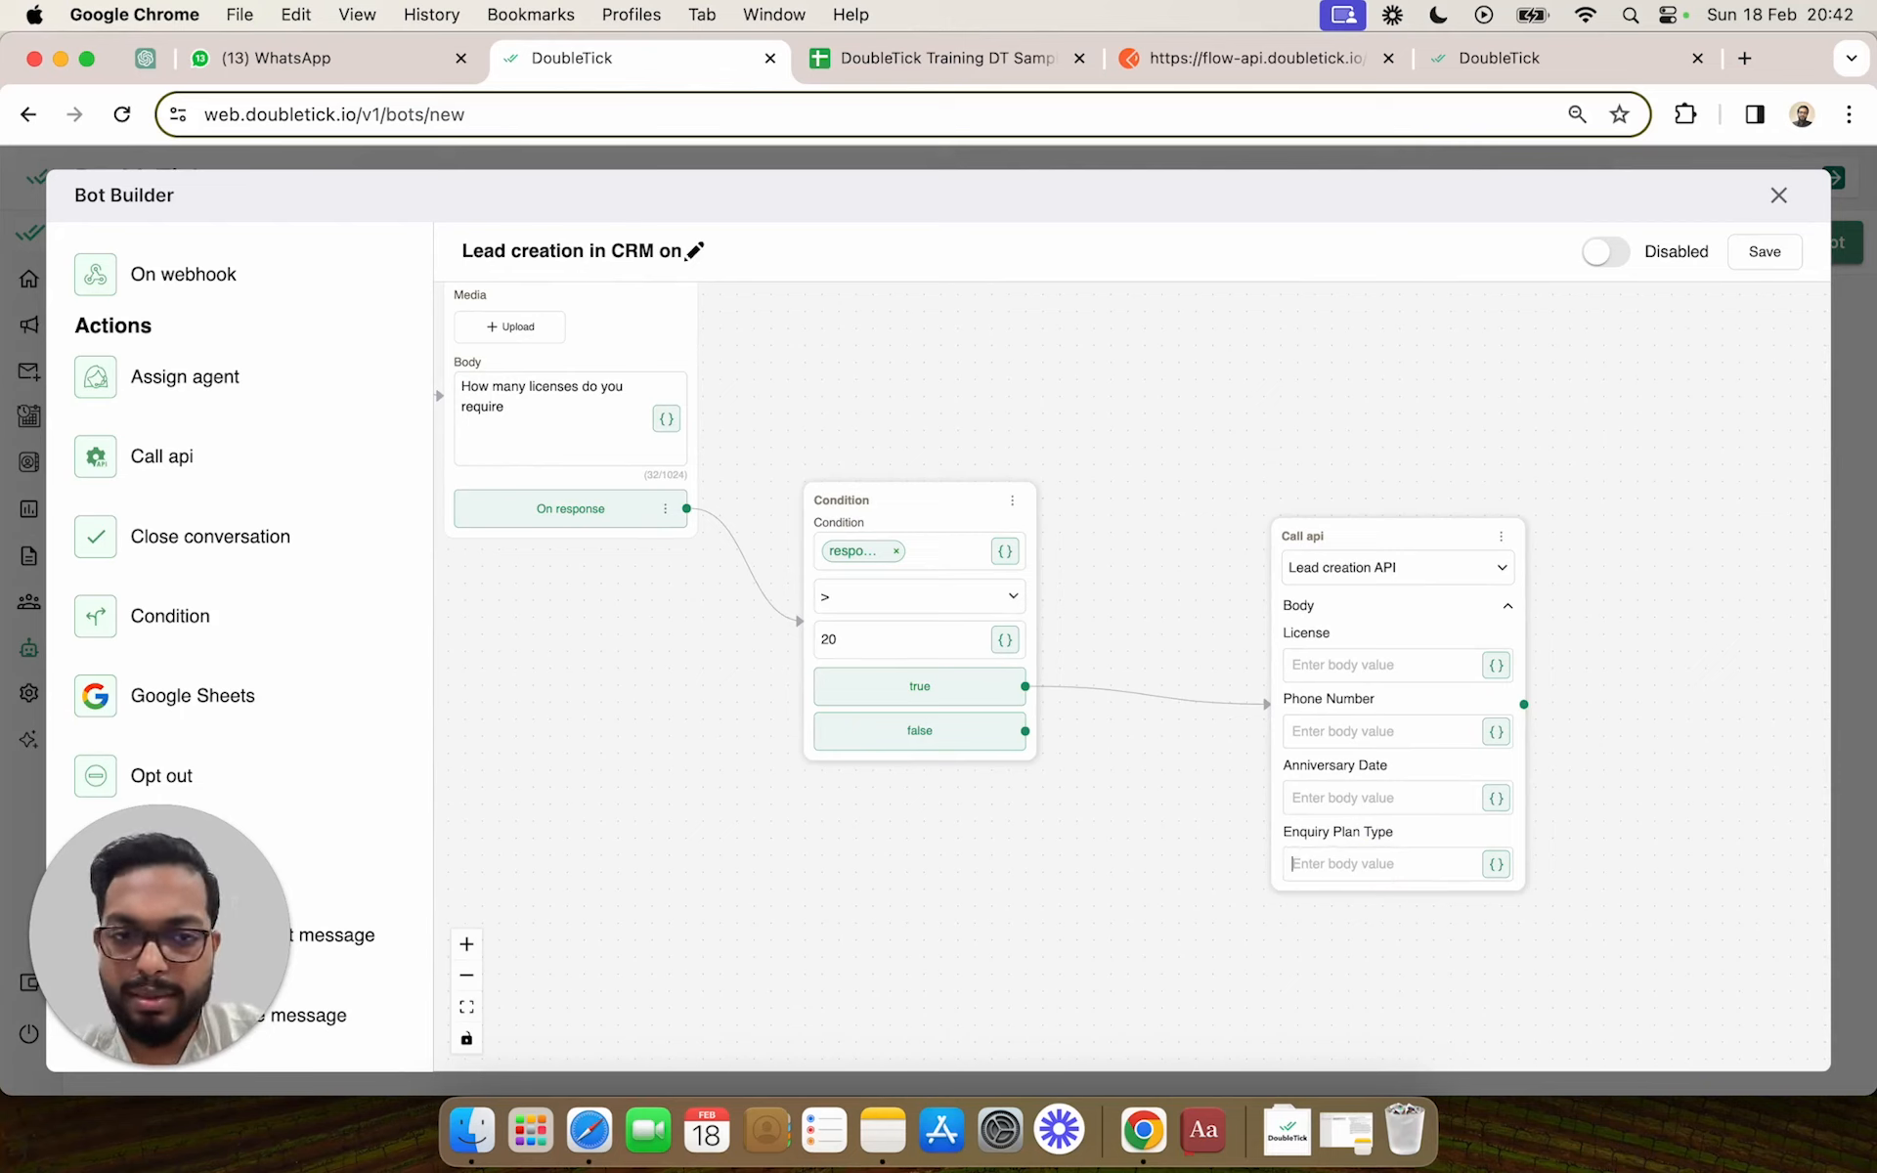
Map the Name body field of the Call api block to the "name" customer attribute
scroll(1368, 697, up, 2)
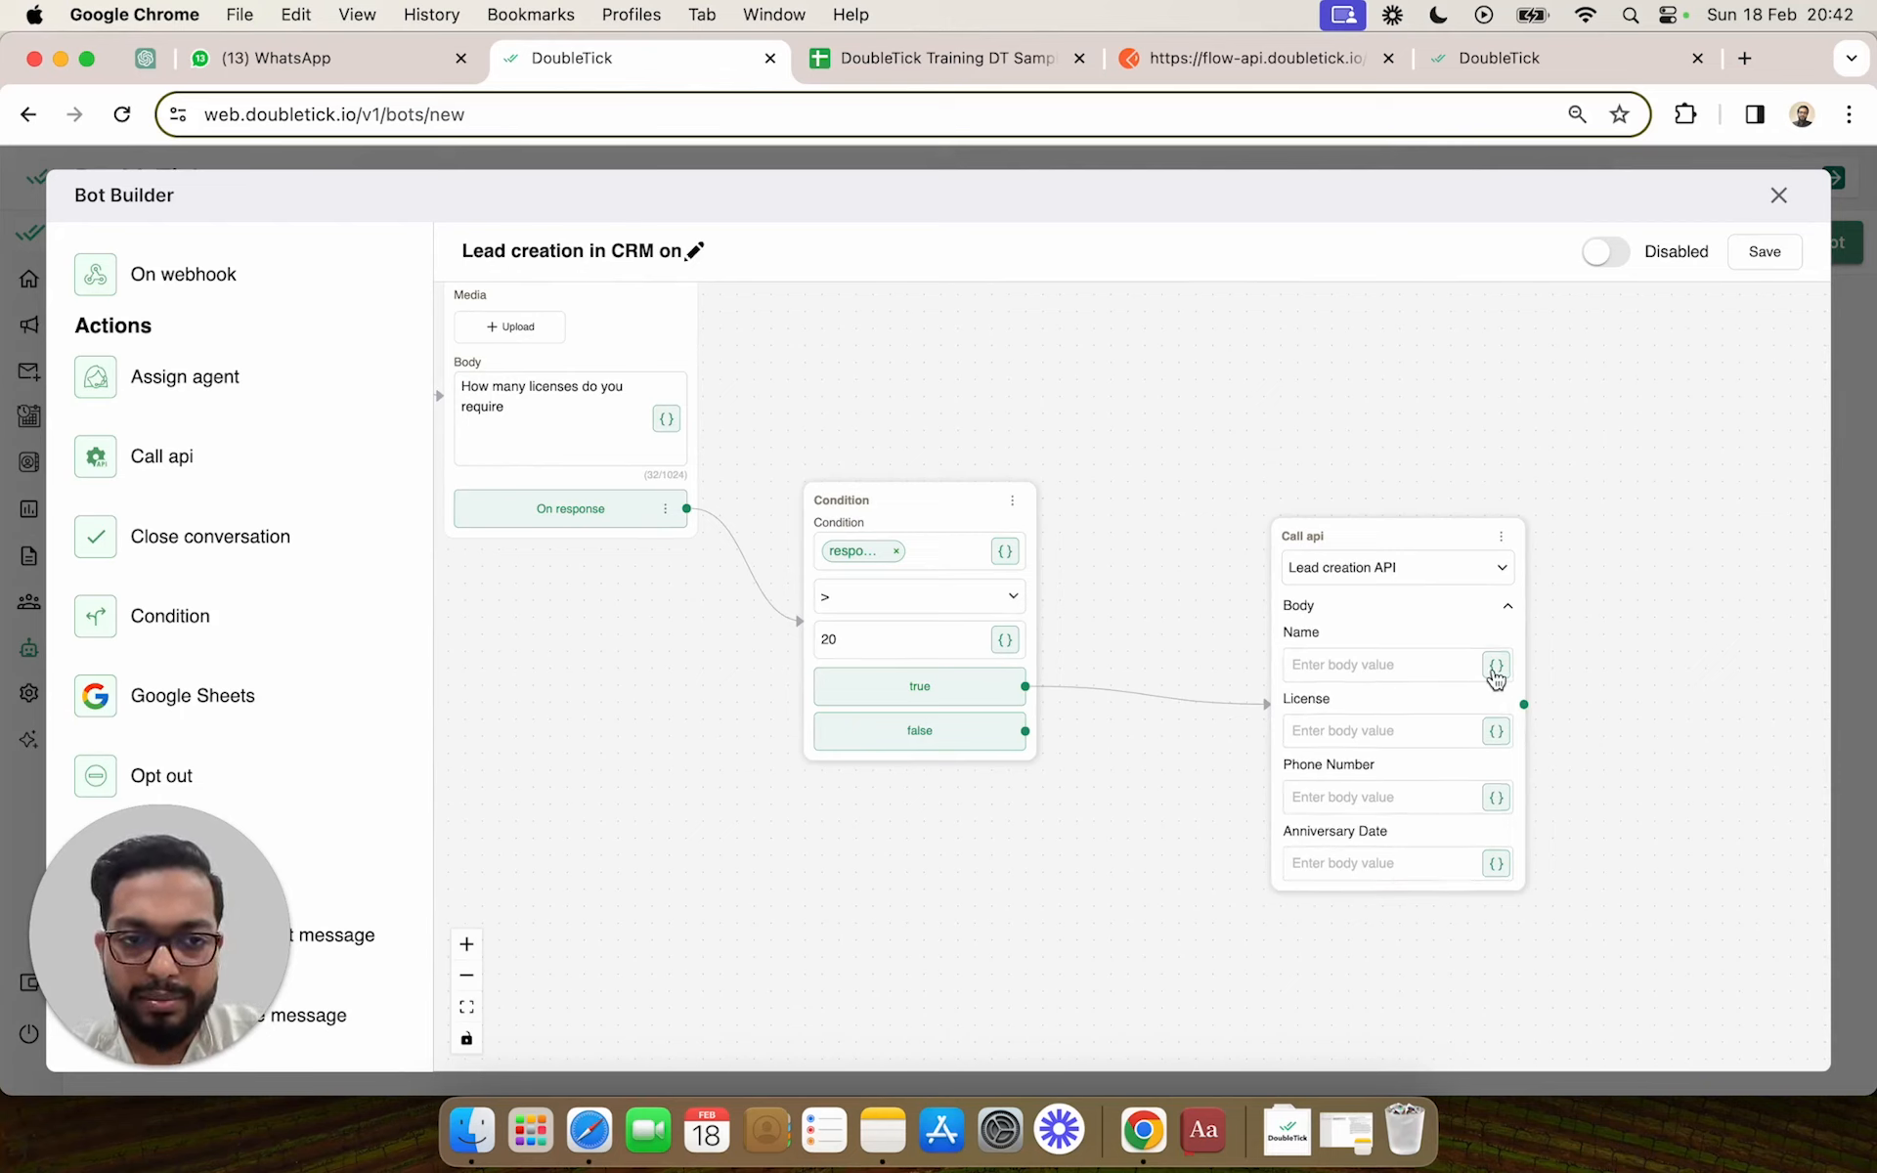
click(1496, 667)
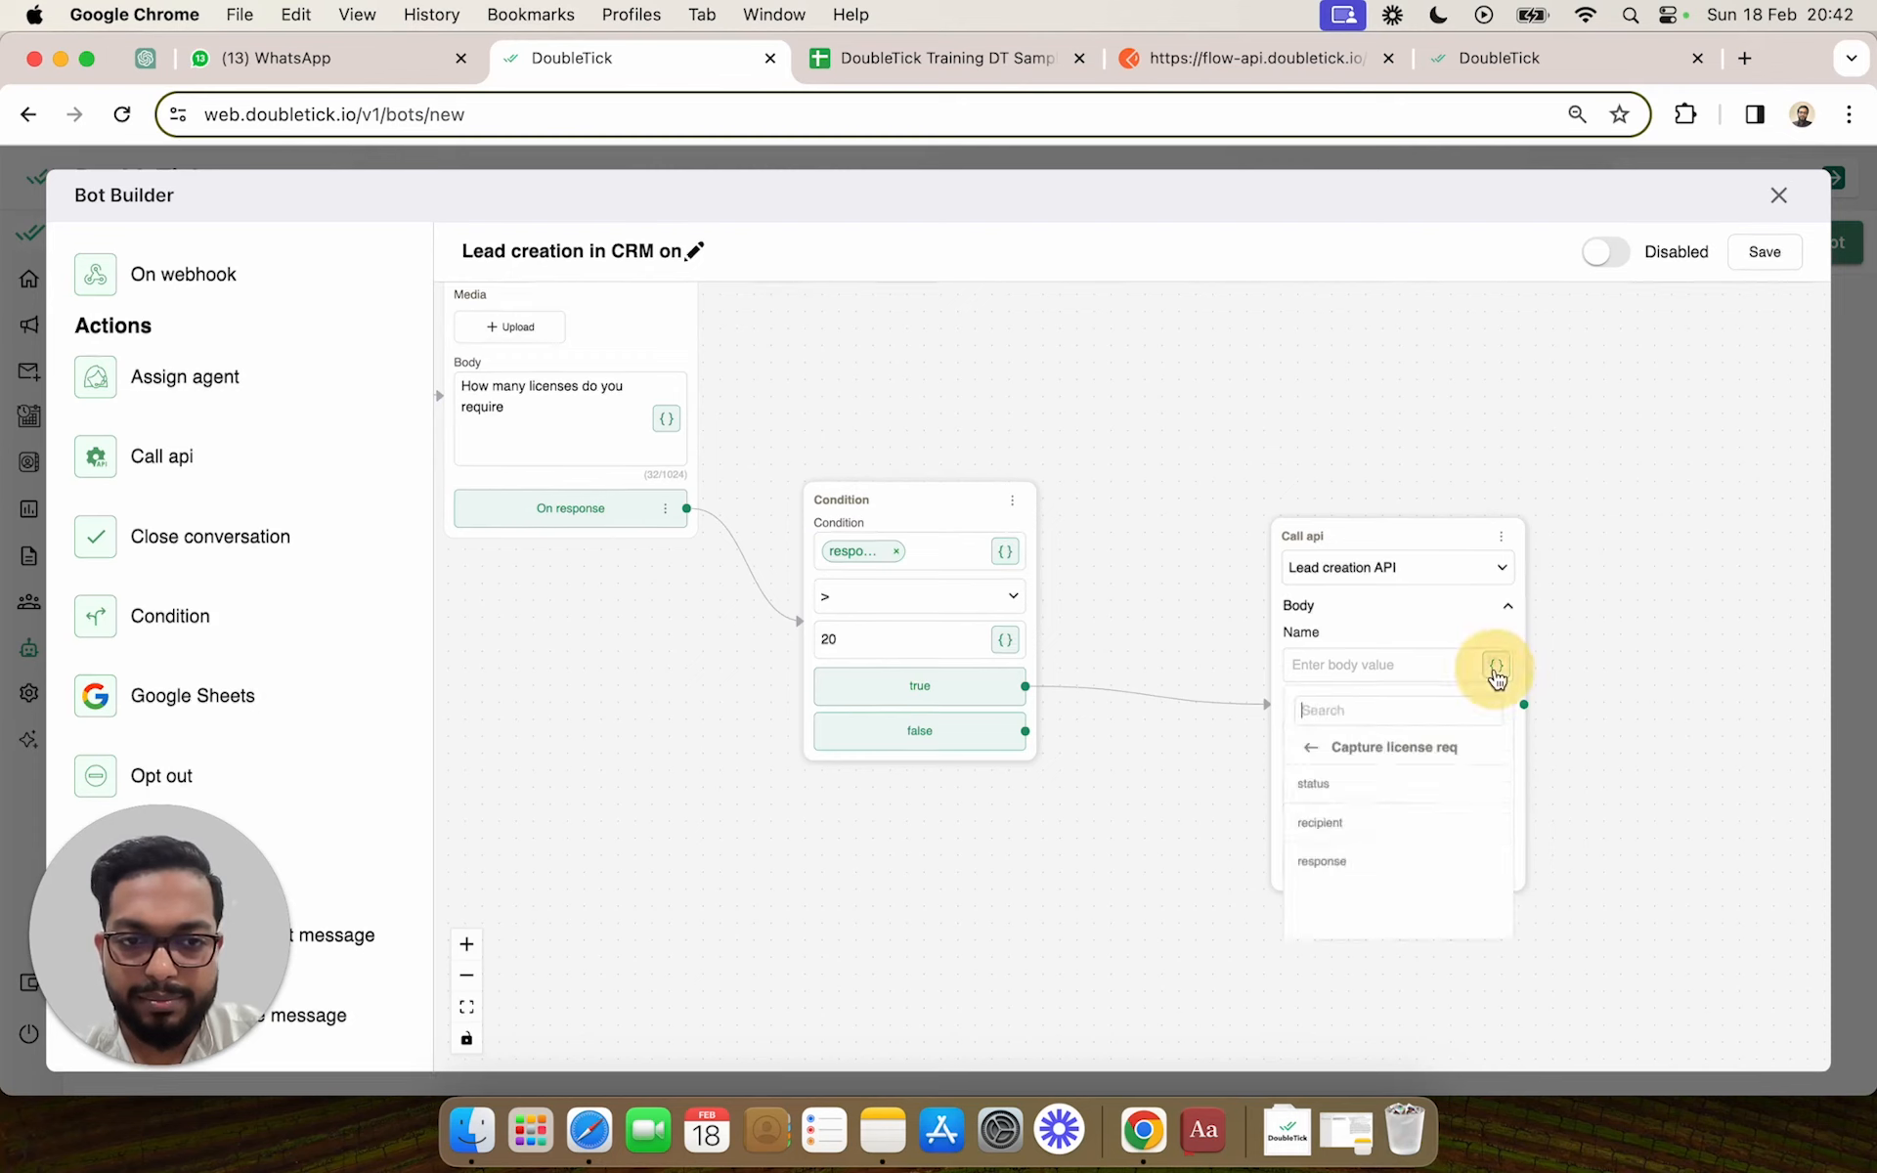
click(1311, 753)
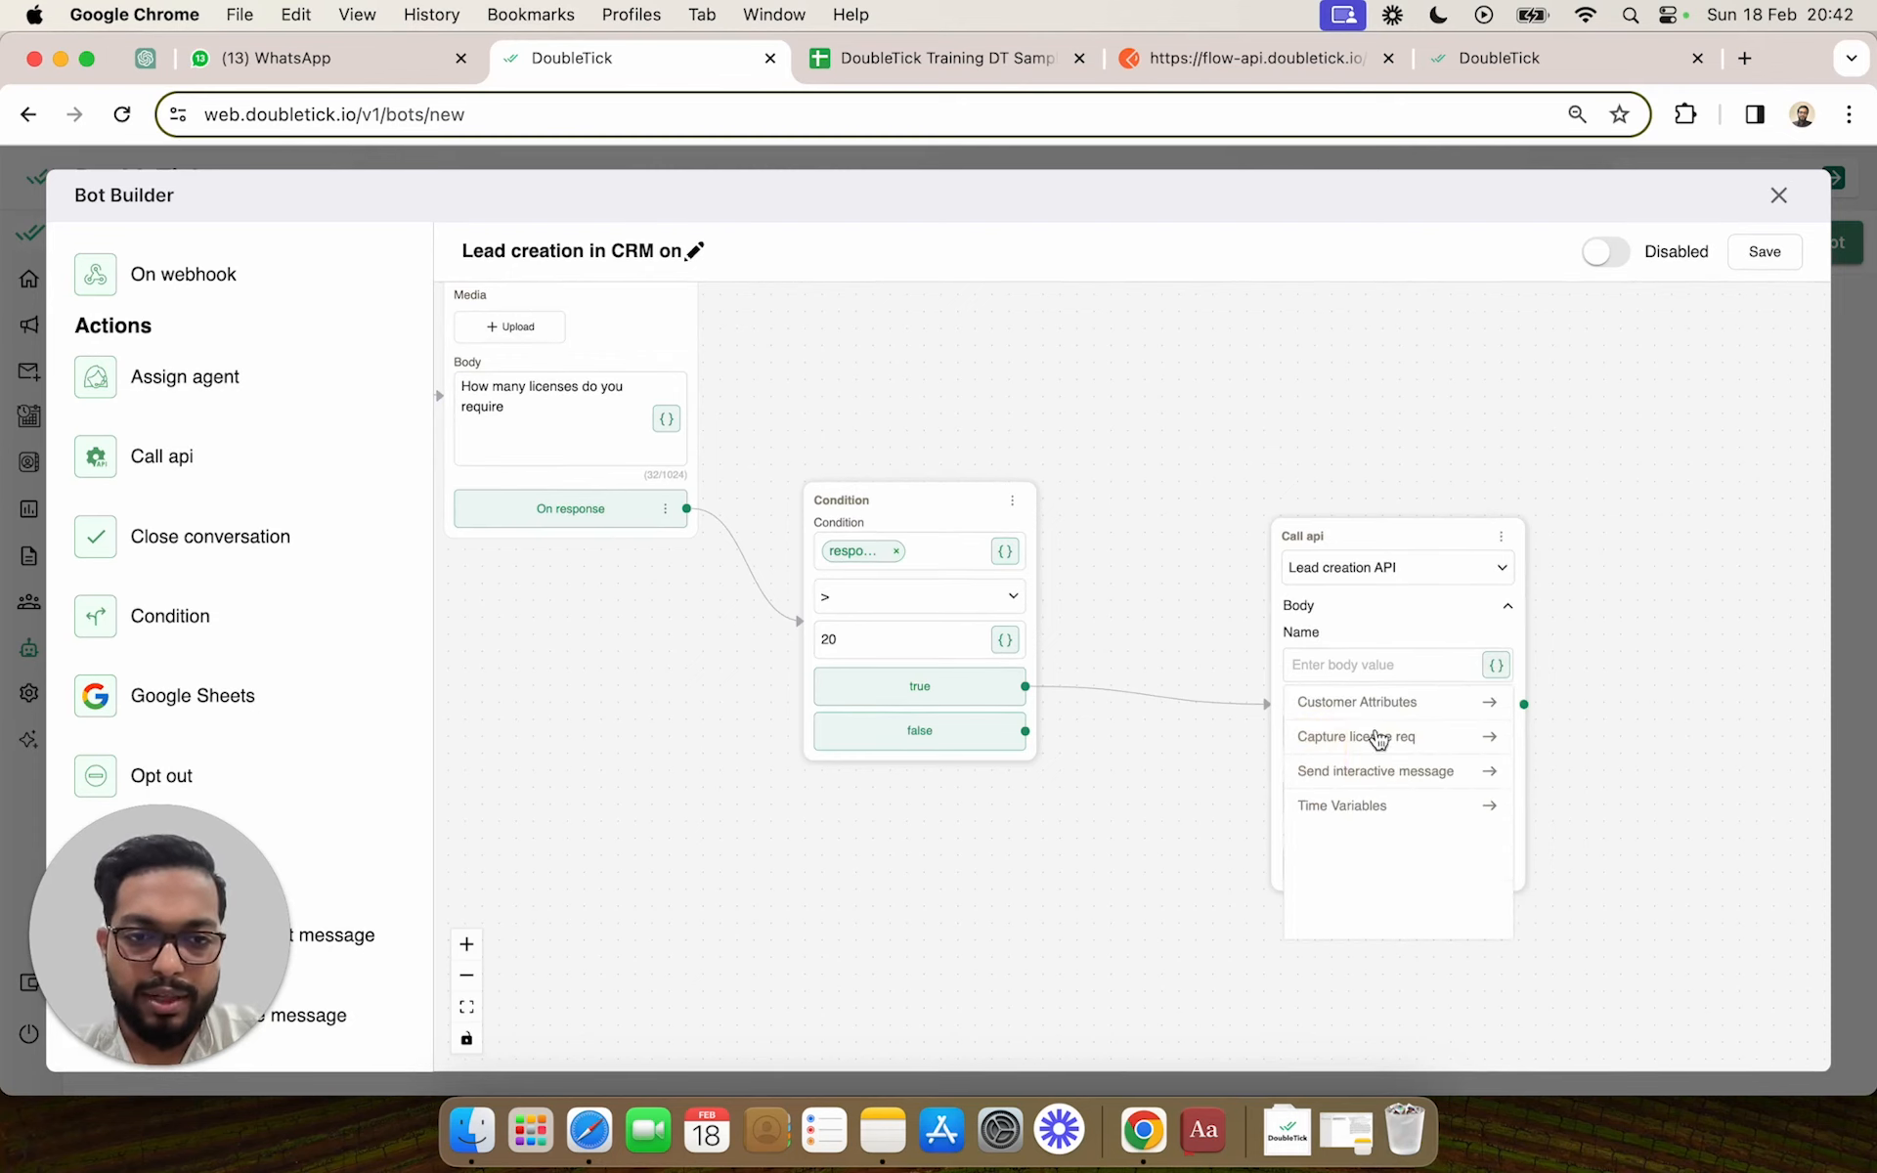
click(1352, 712)
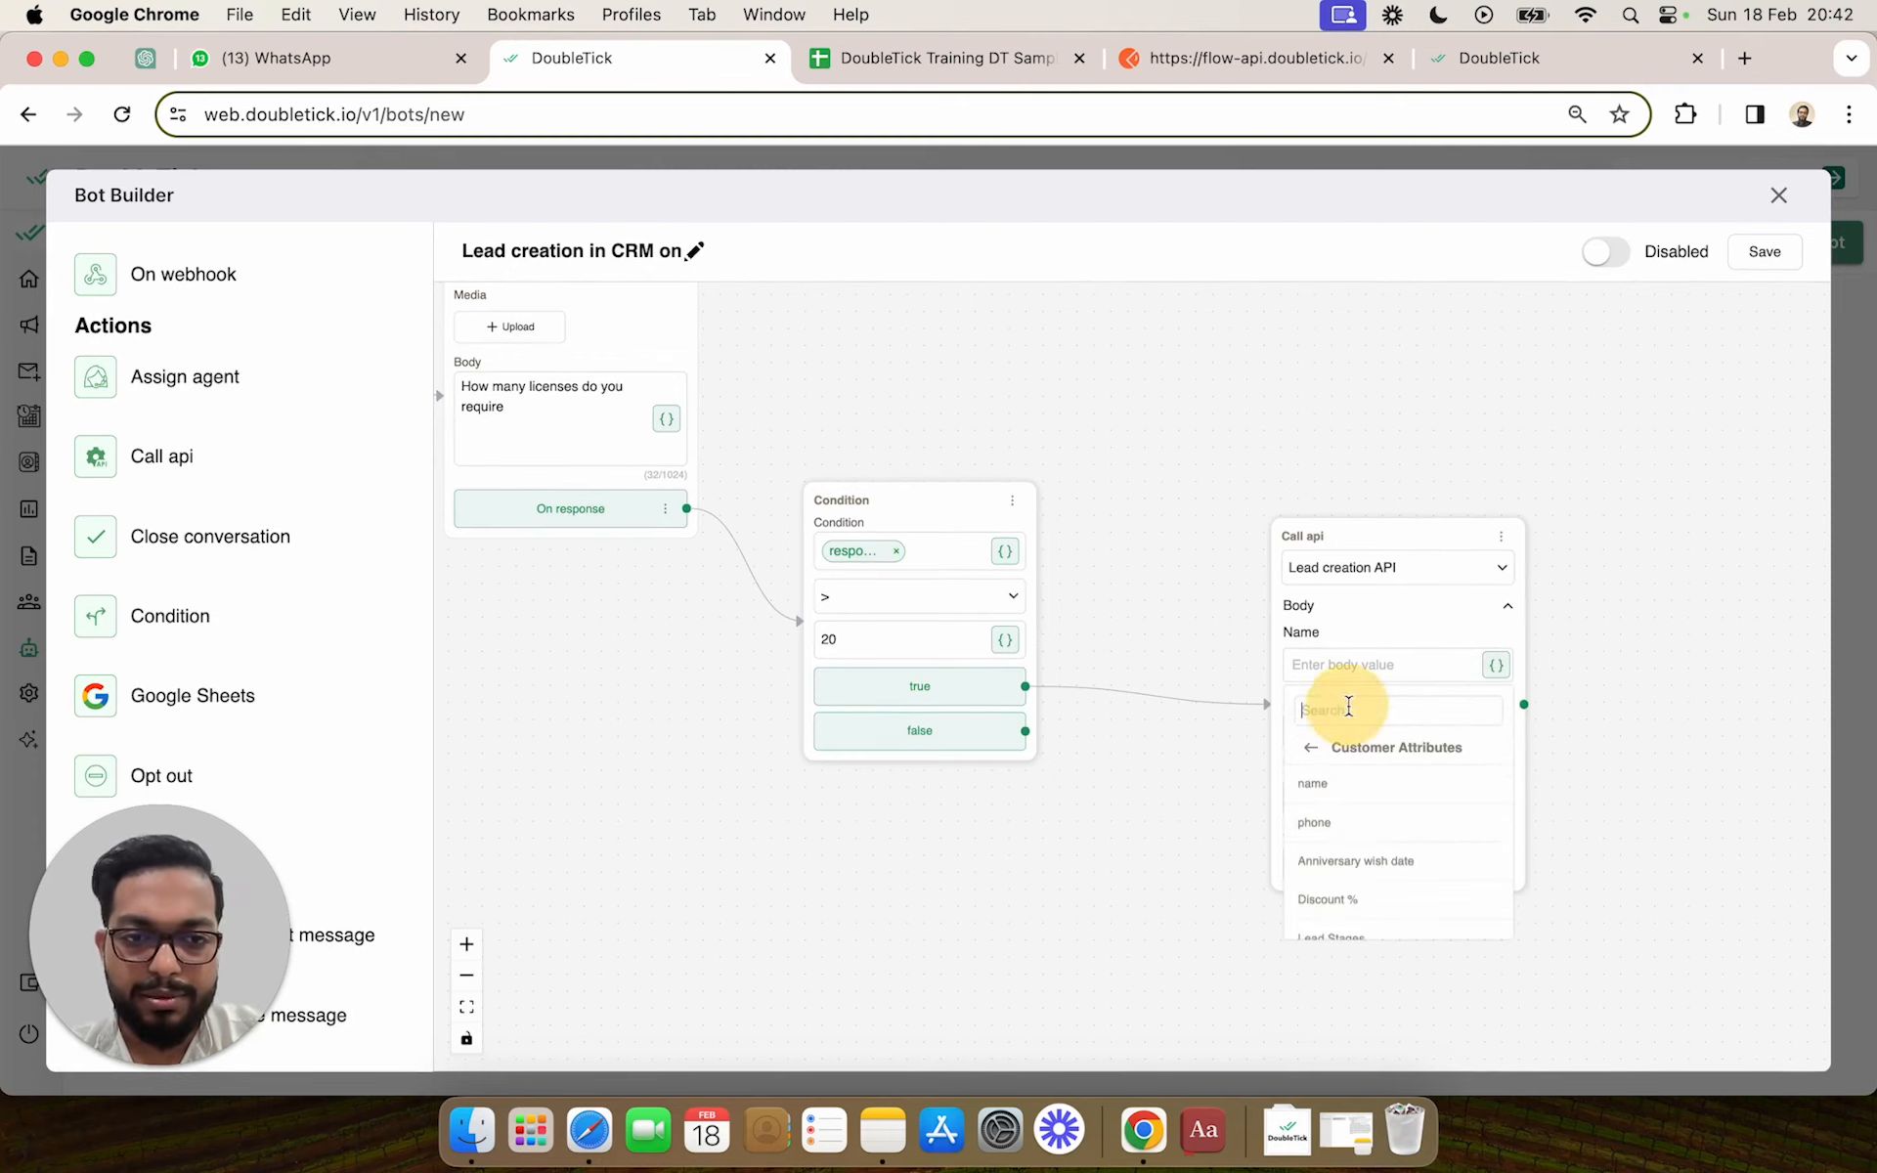
click(1319, 786)
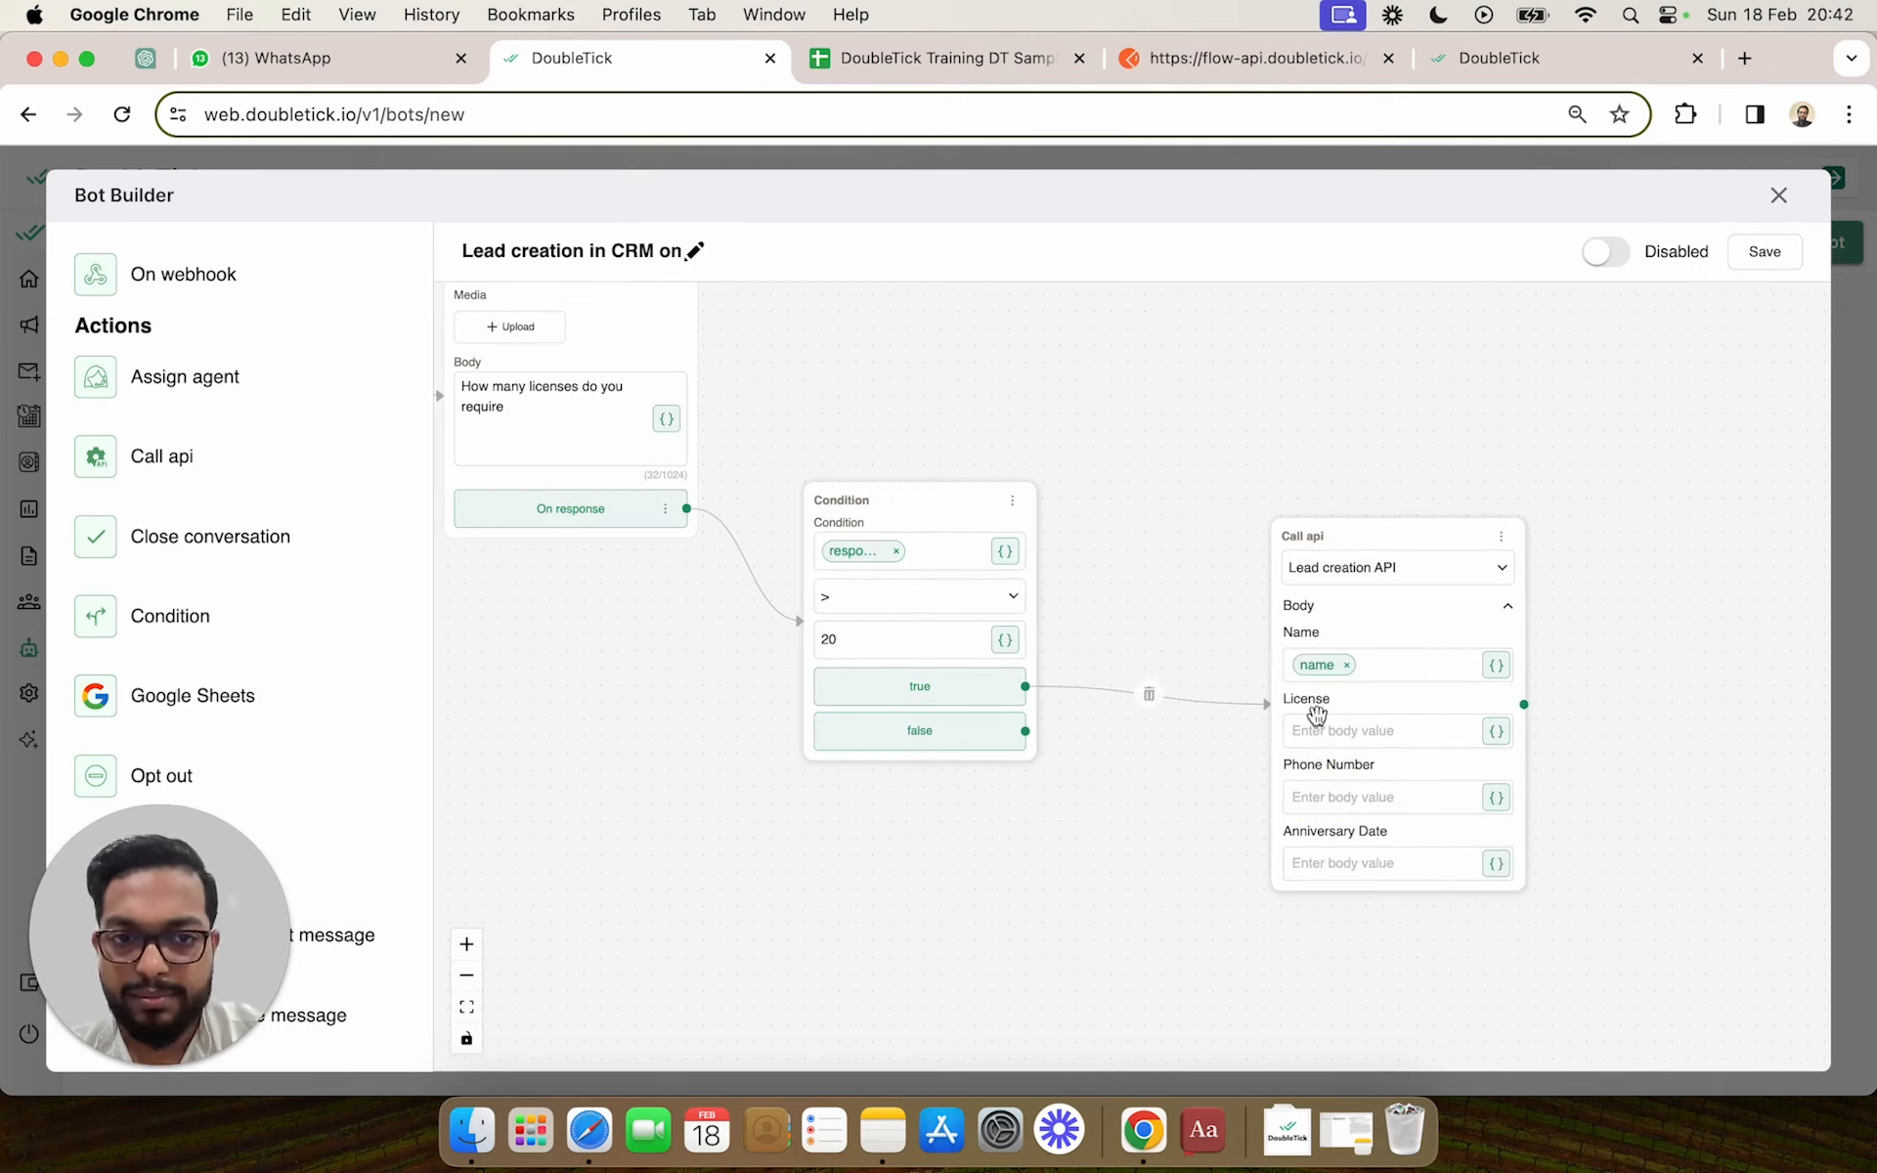
Map the License body field to the "response" variable of the Capture license req block
click(1382, 735)
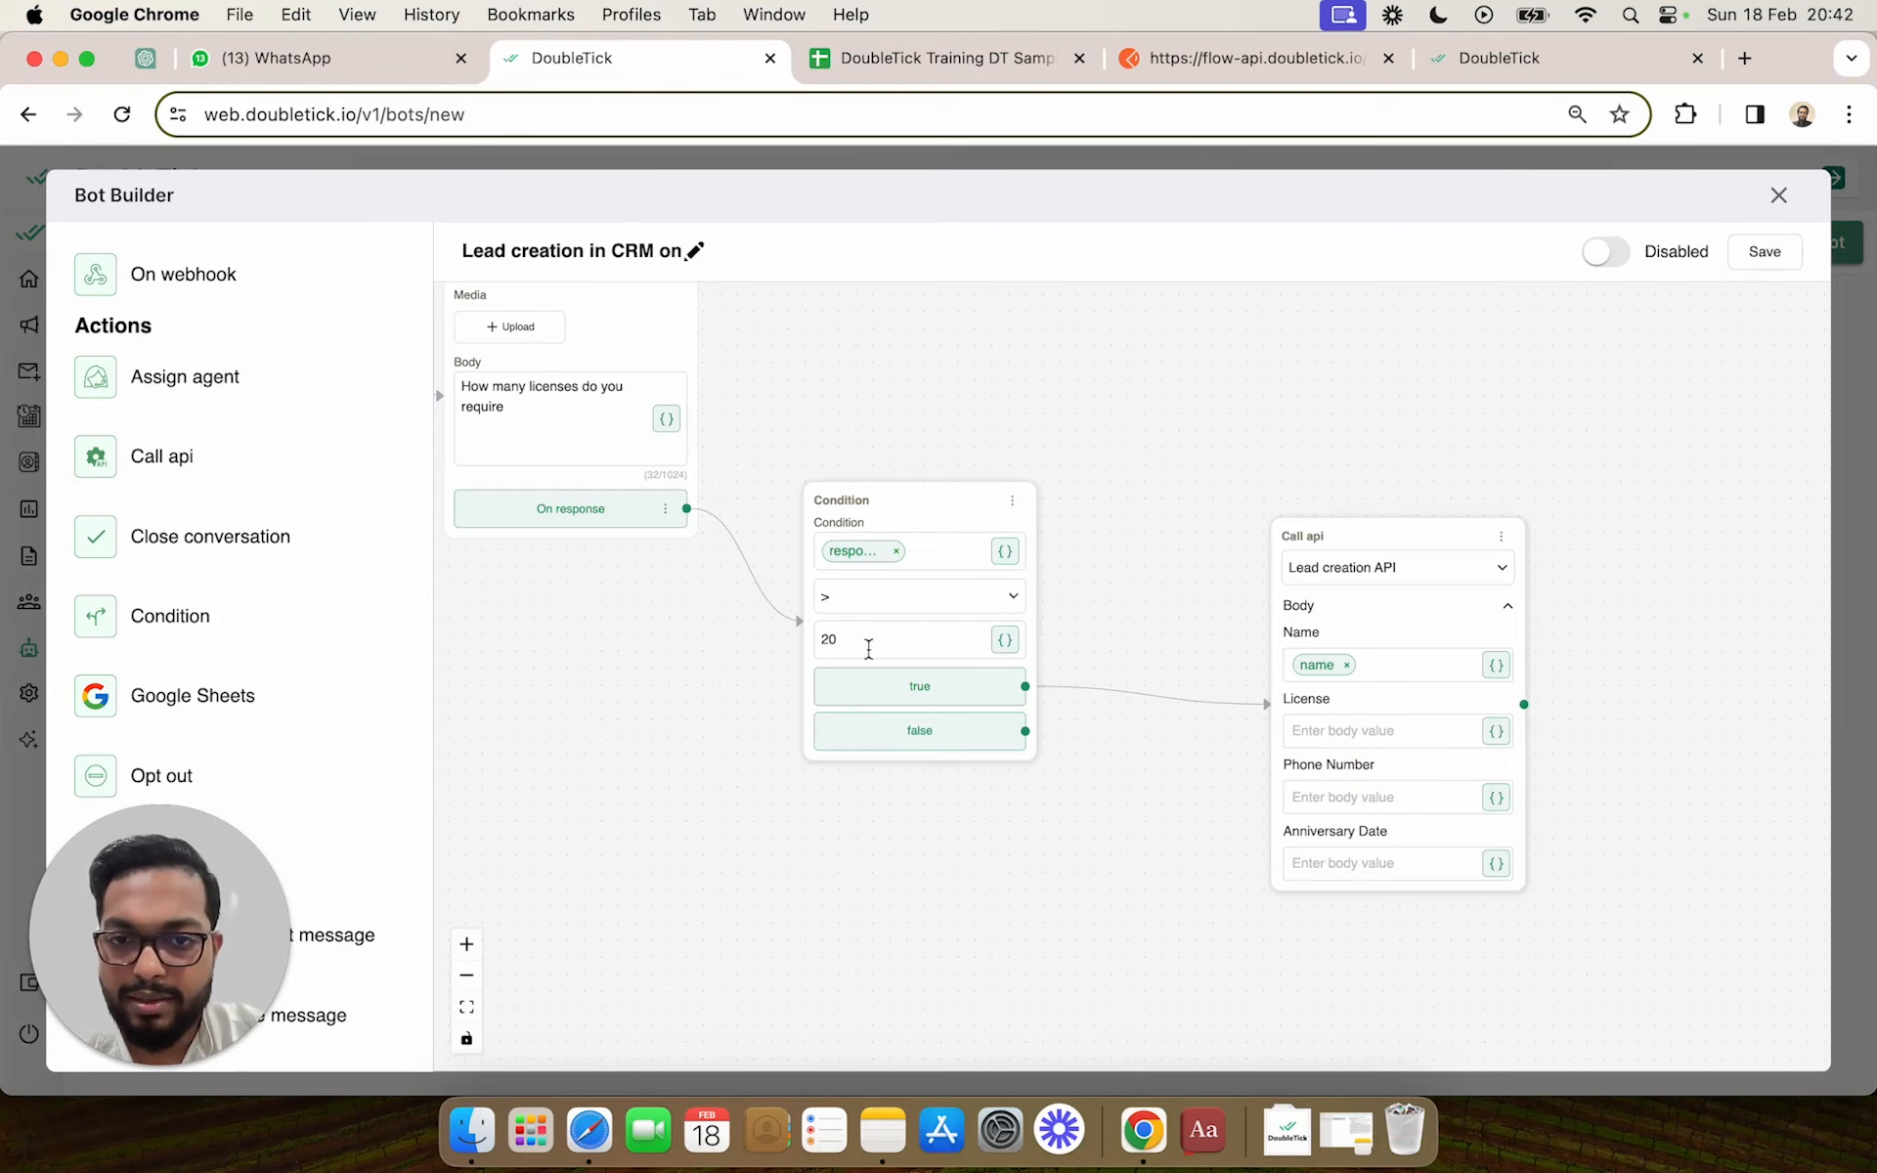
click(1366, 733)
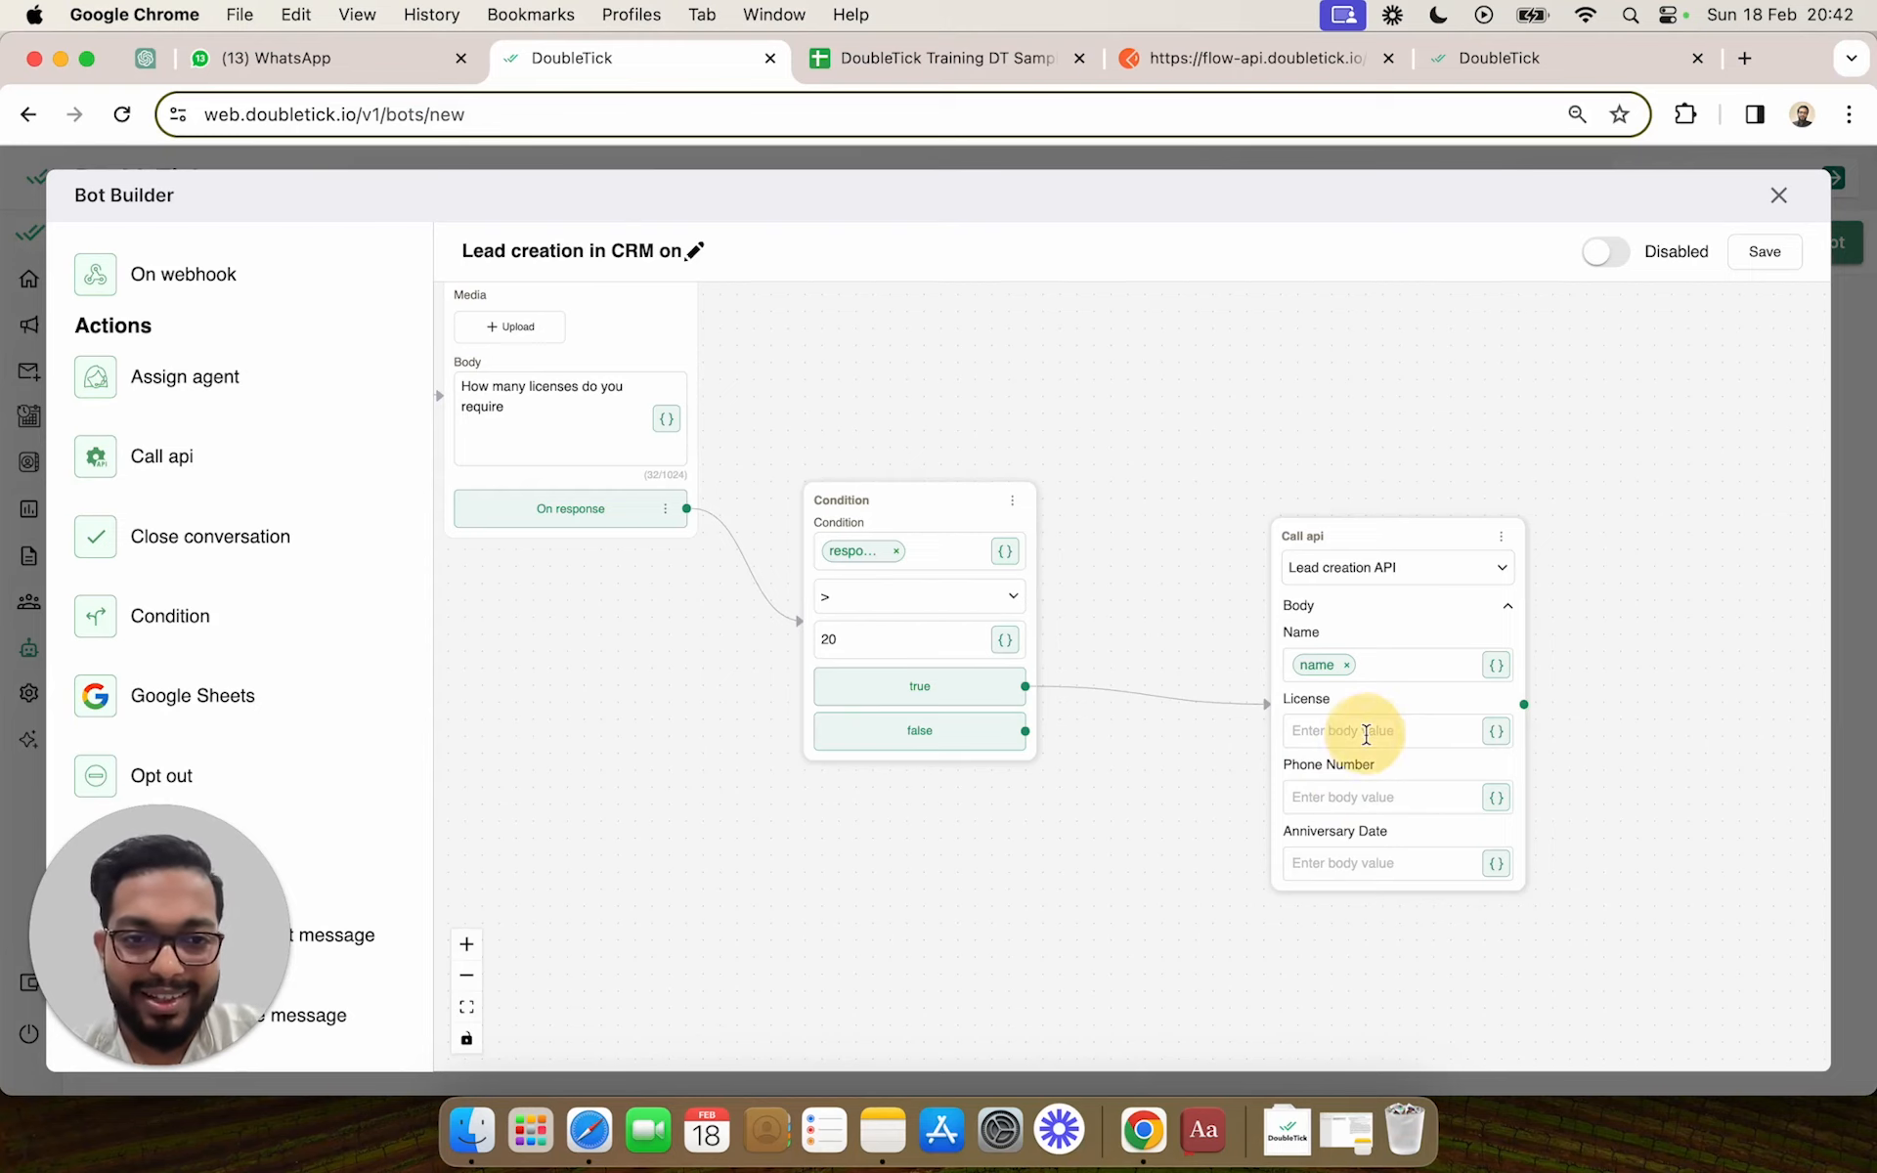
click(629, 681)
drag(629, 682, 705, 722)
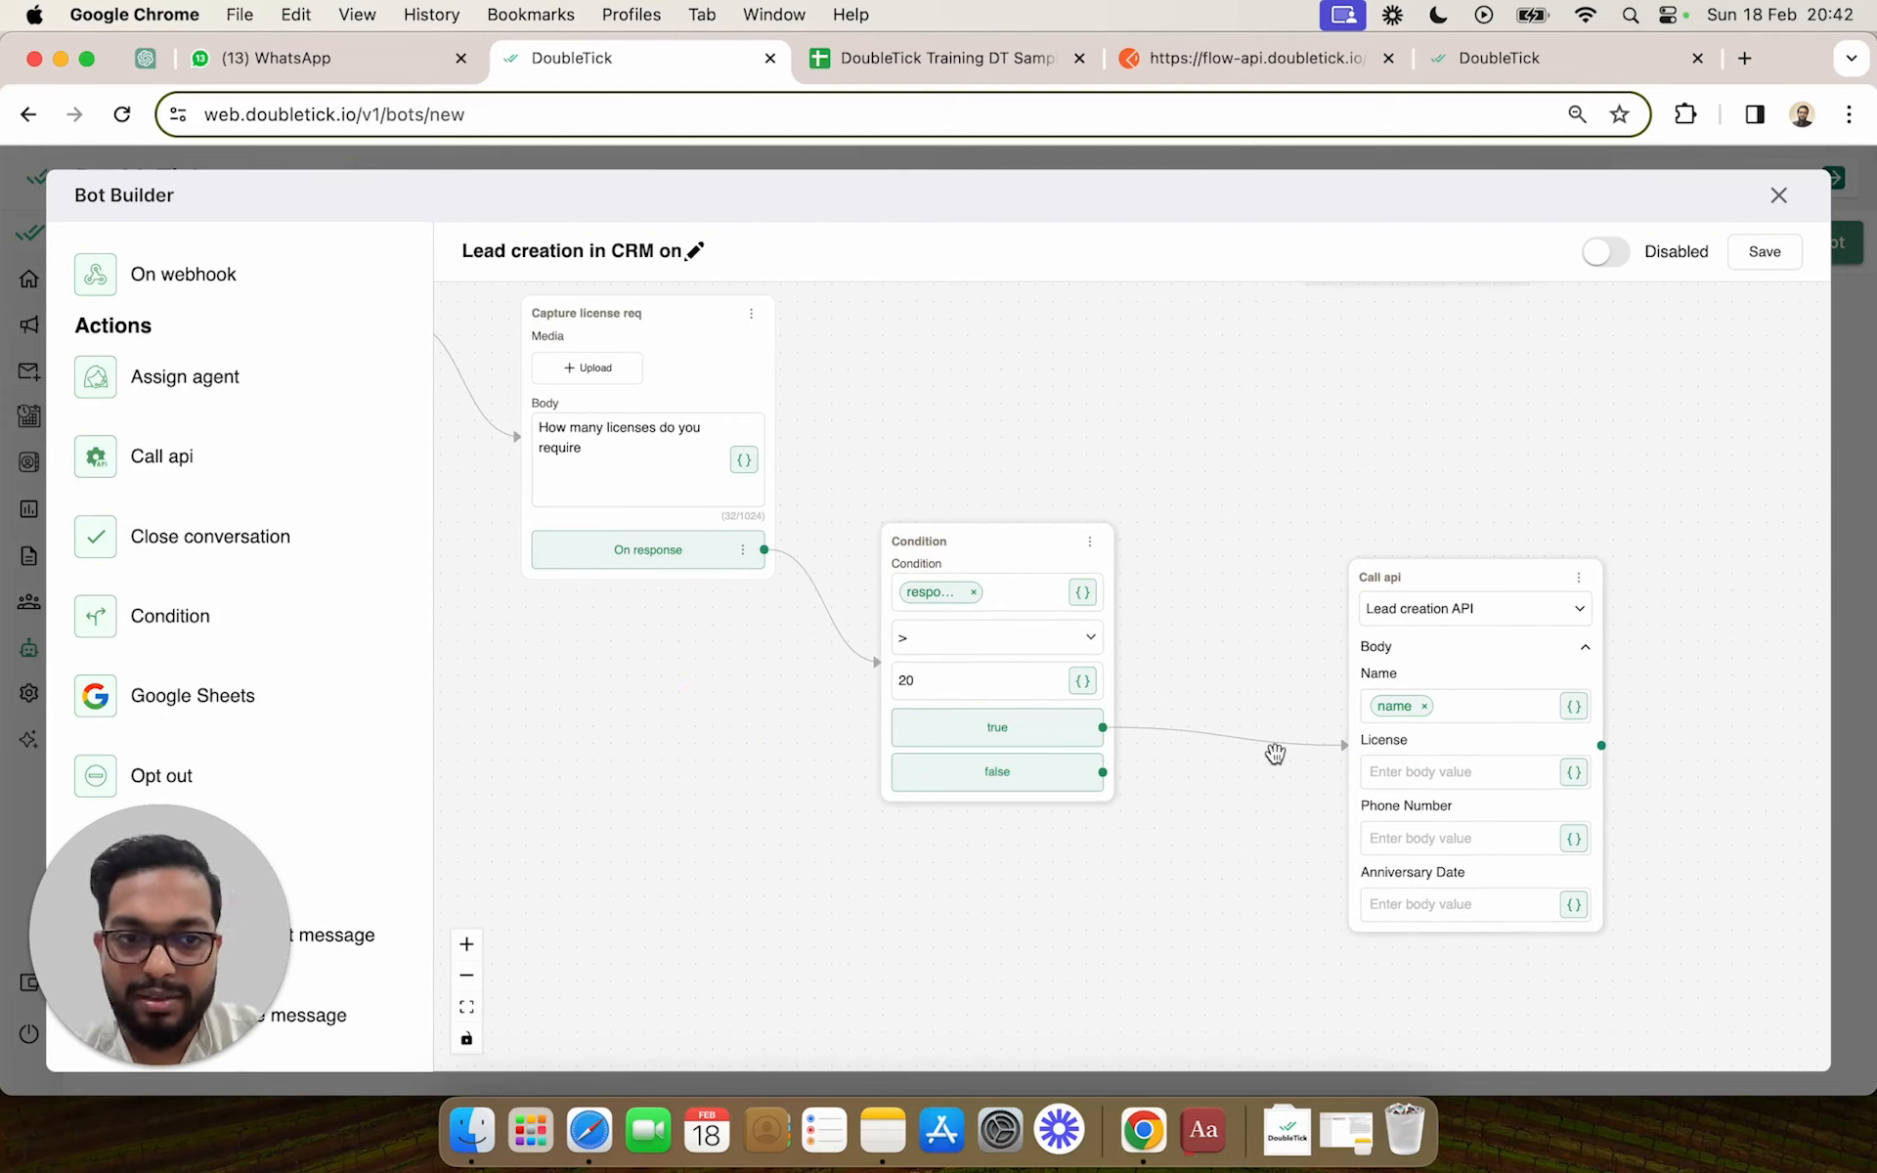
click(1575, 773)
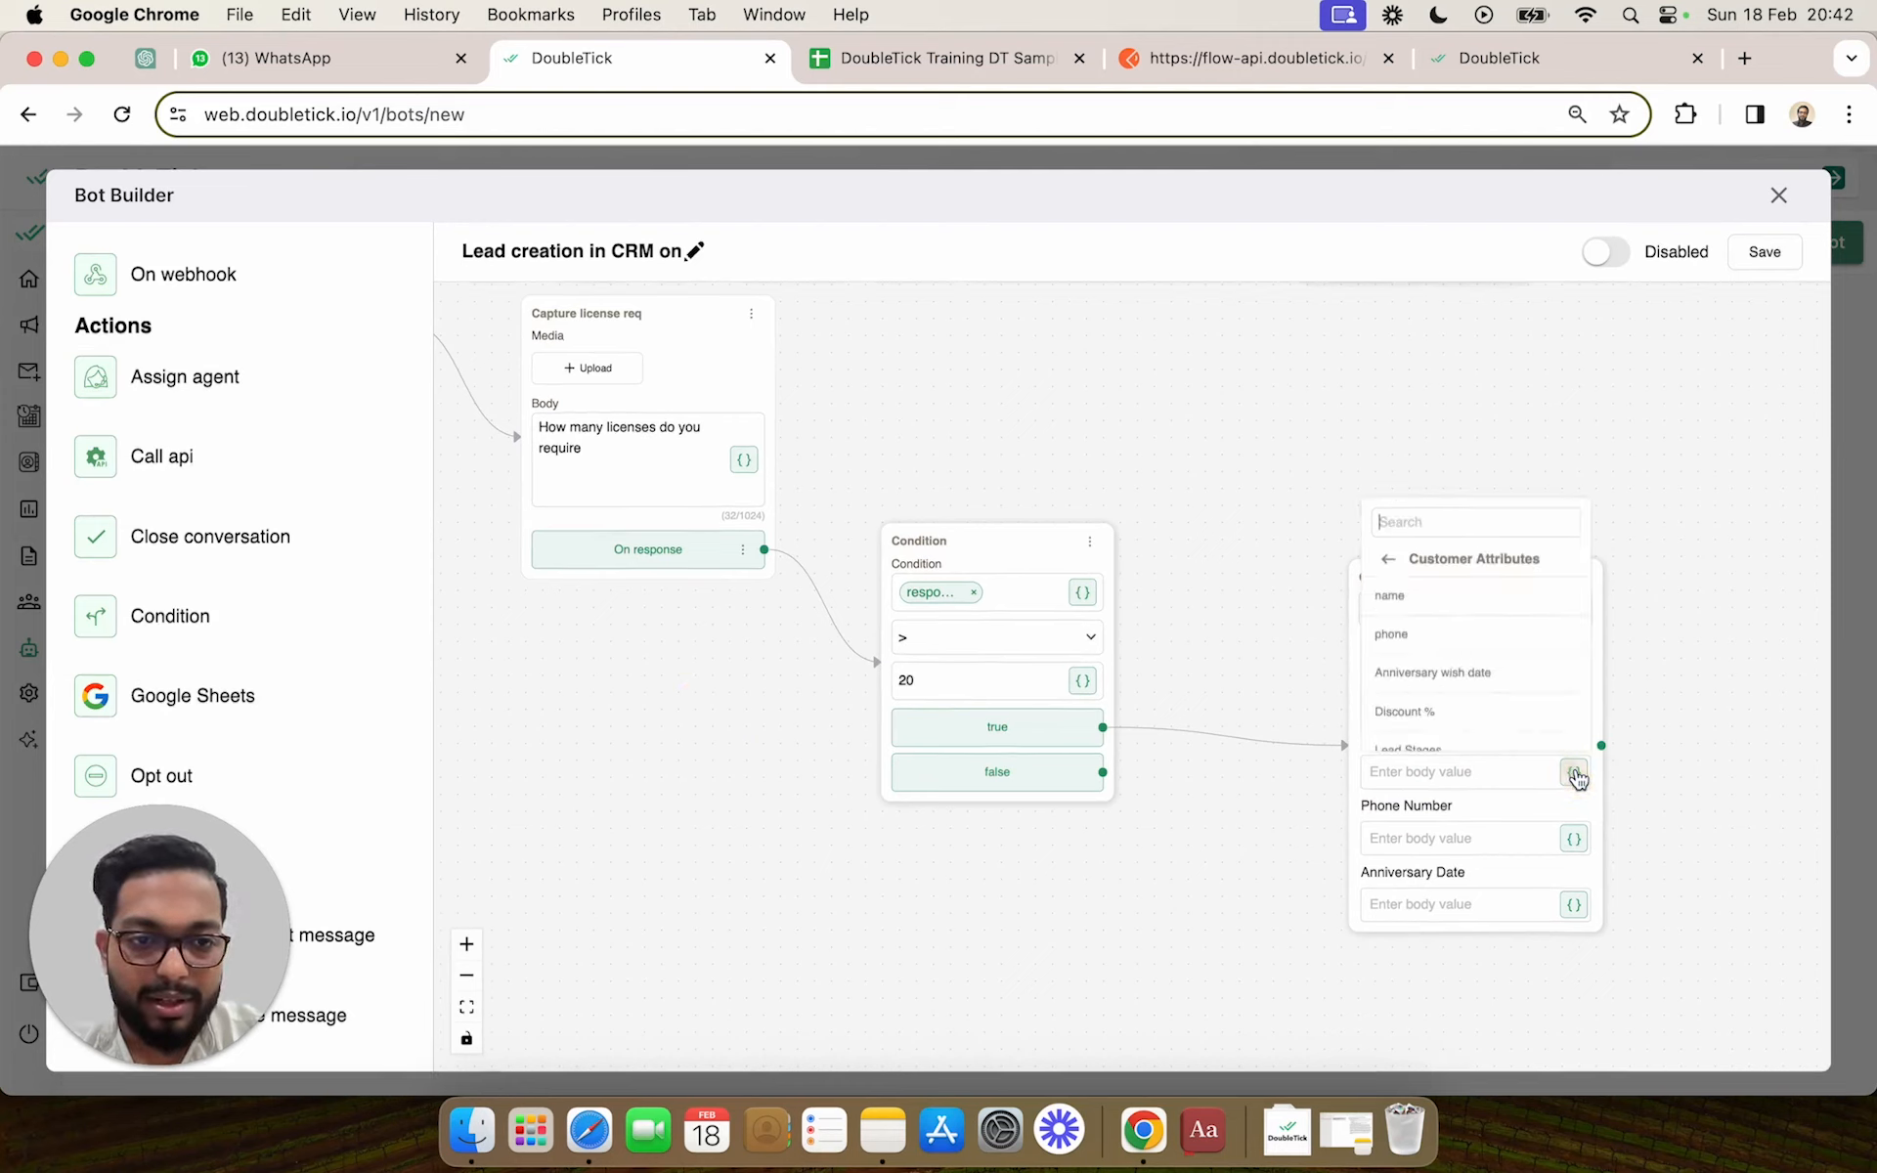
click(1386, 559)
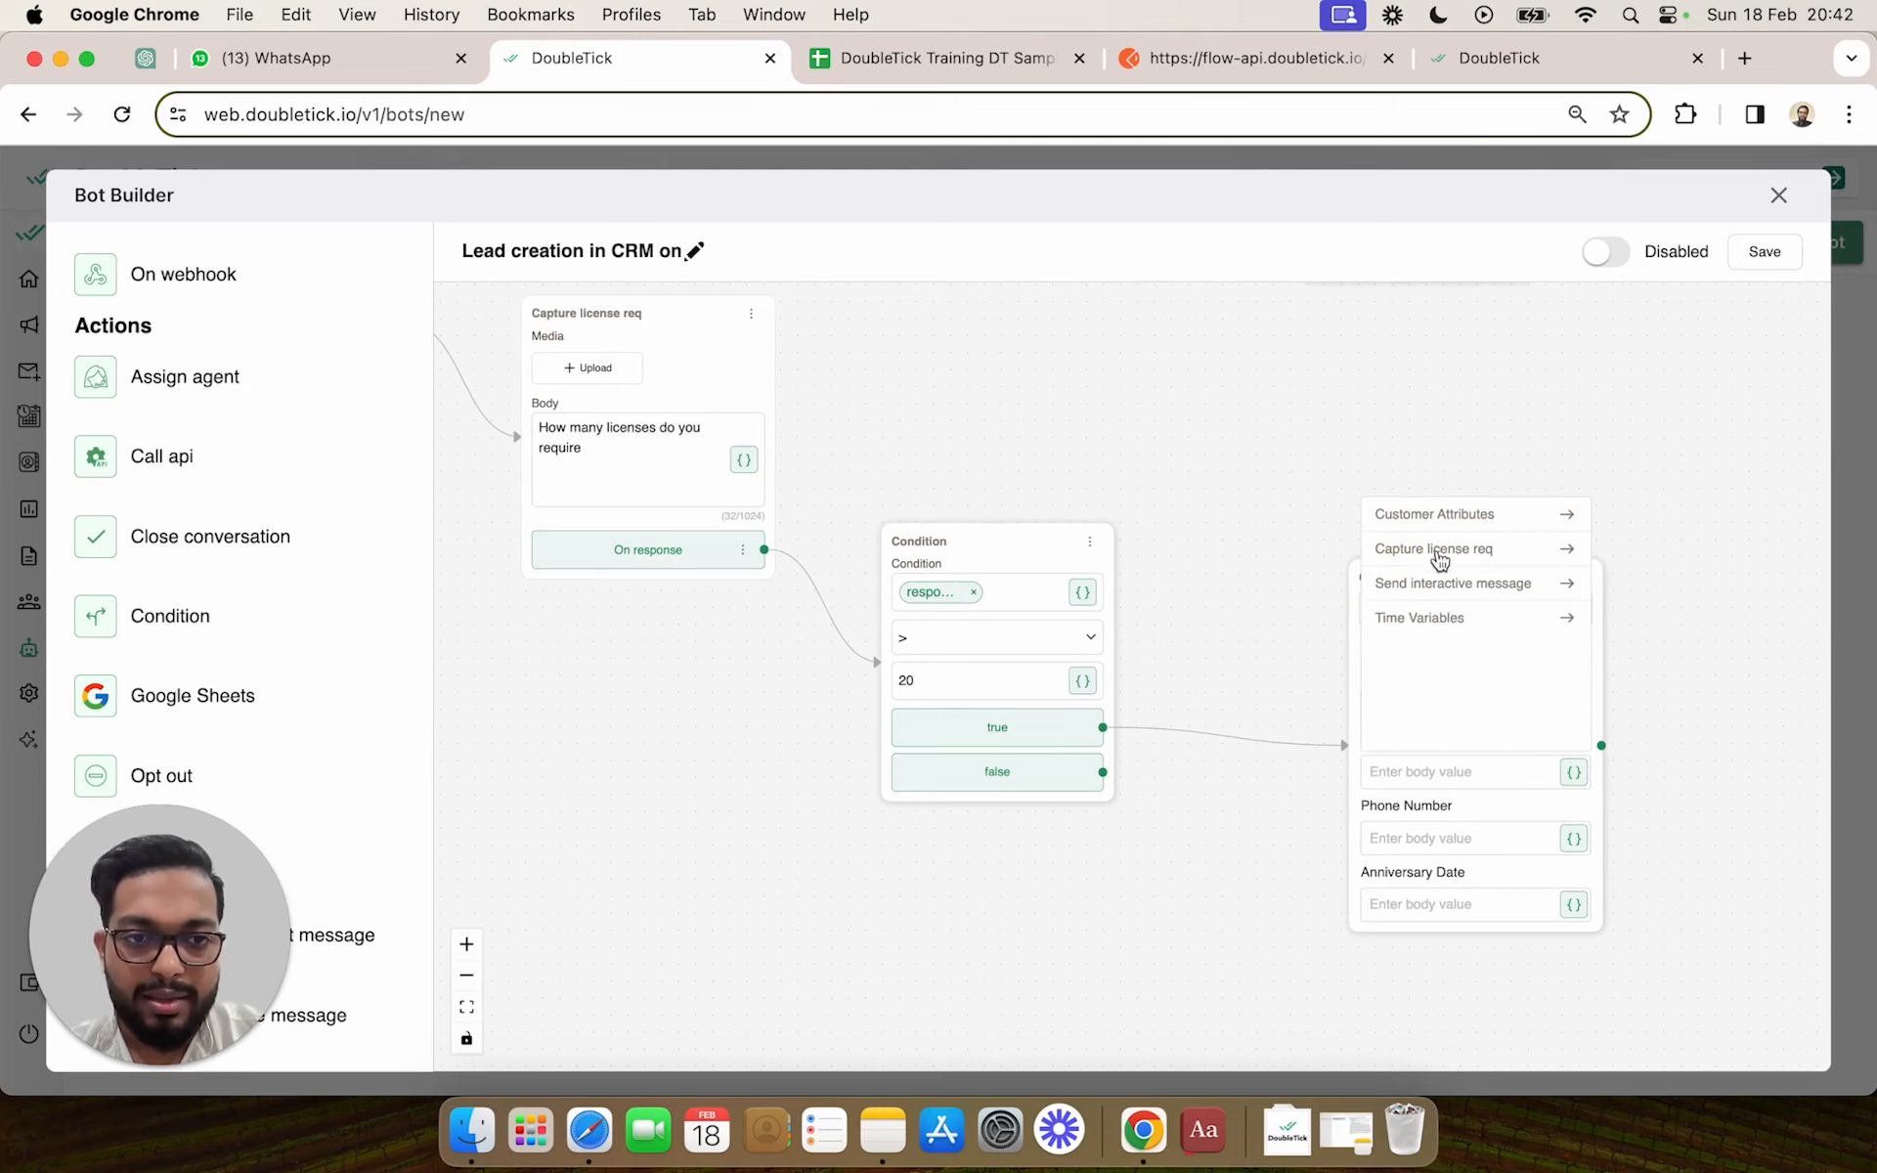
click(1427, 552)
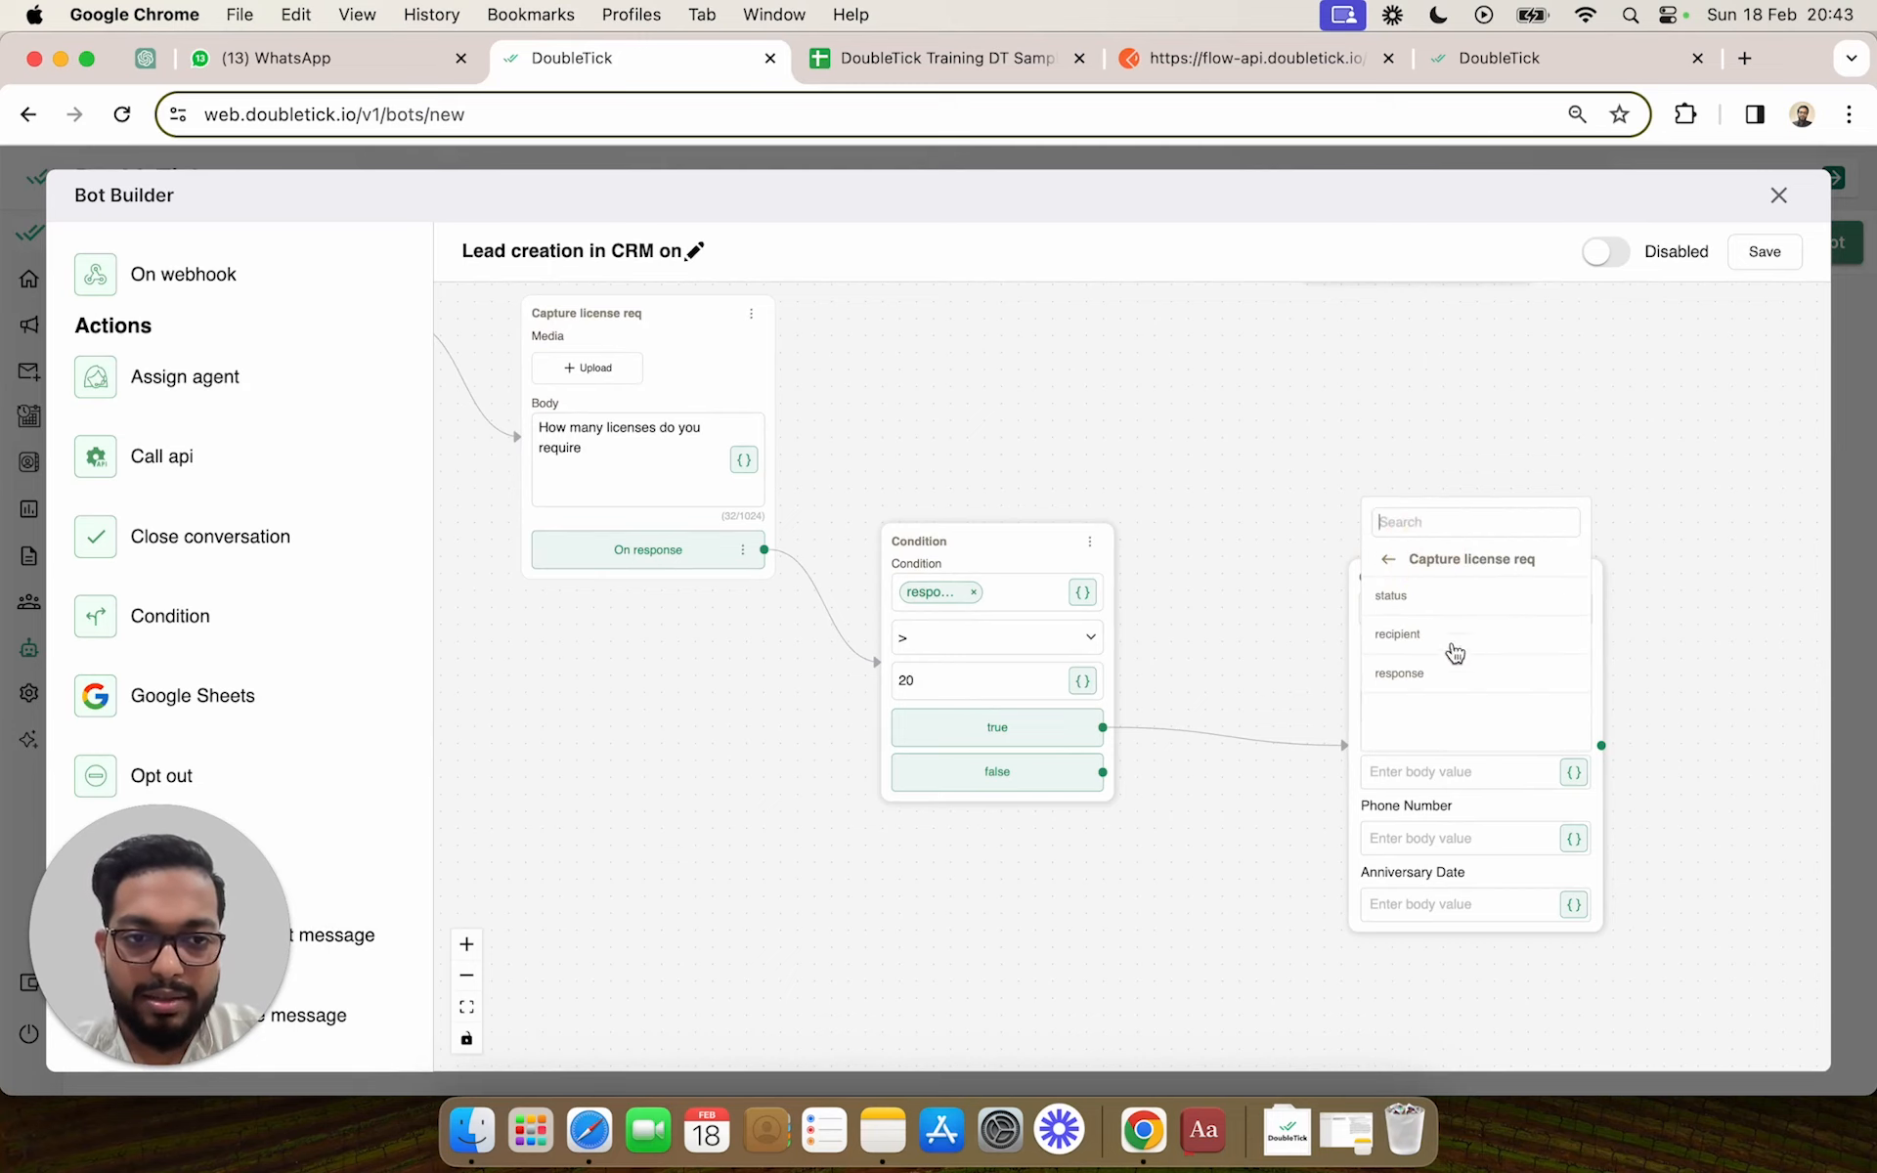
click(1411, 676)
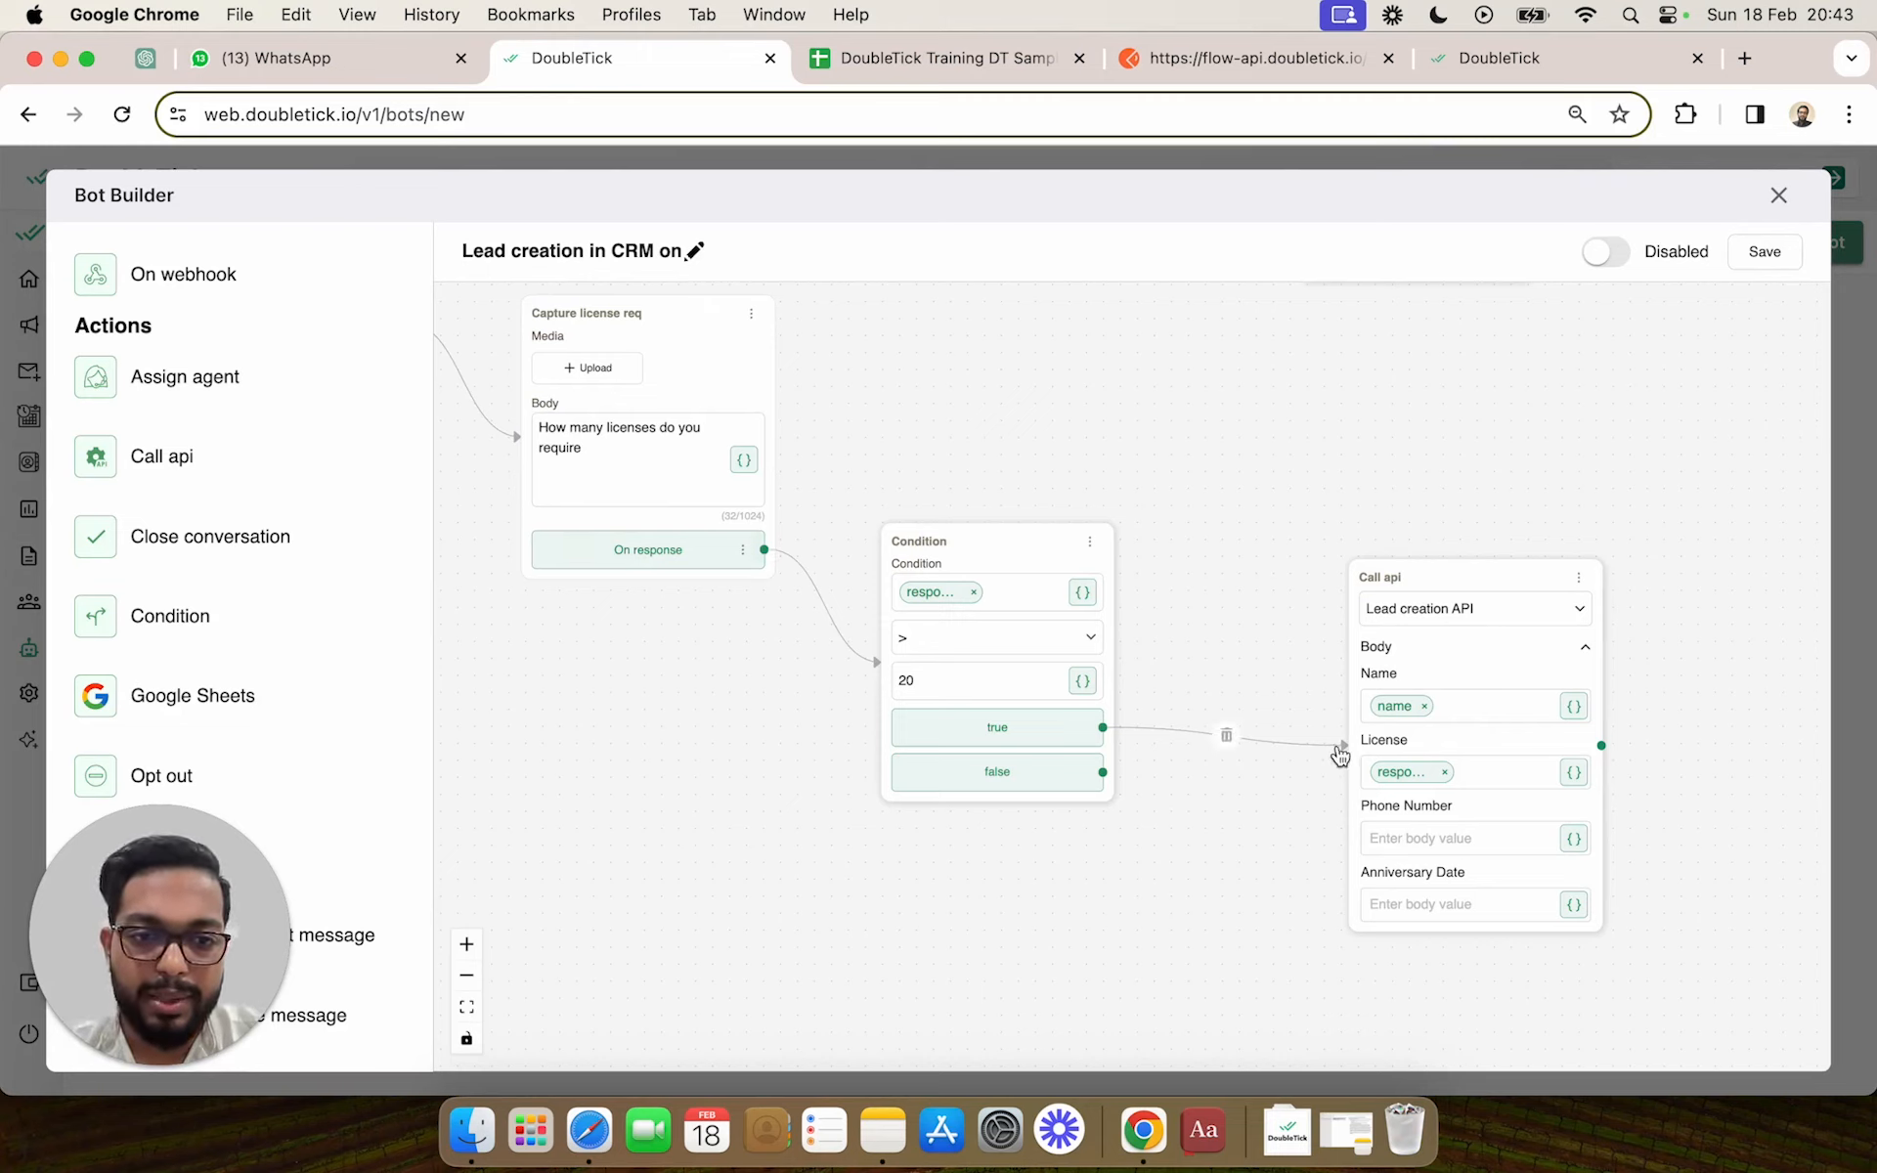
Map the Phone Number body field to the "phone" customer attribute
click(1573, 839)
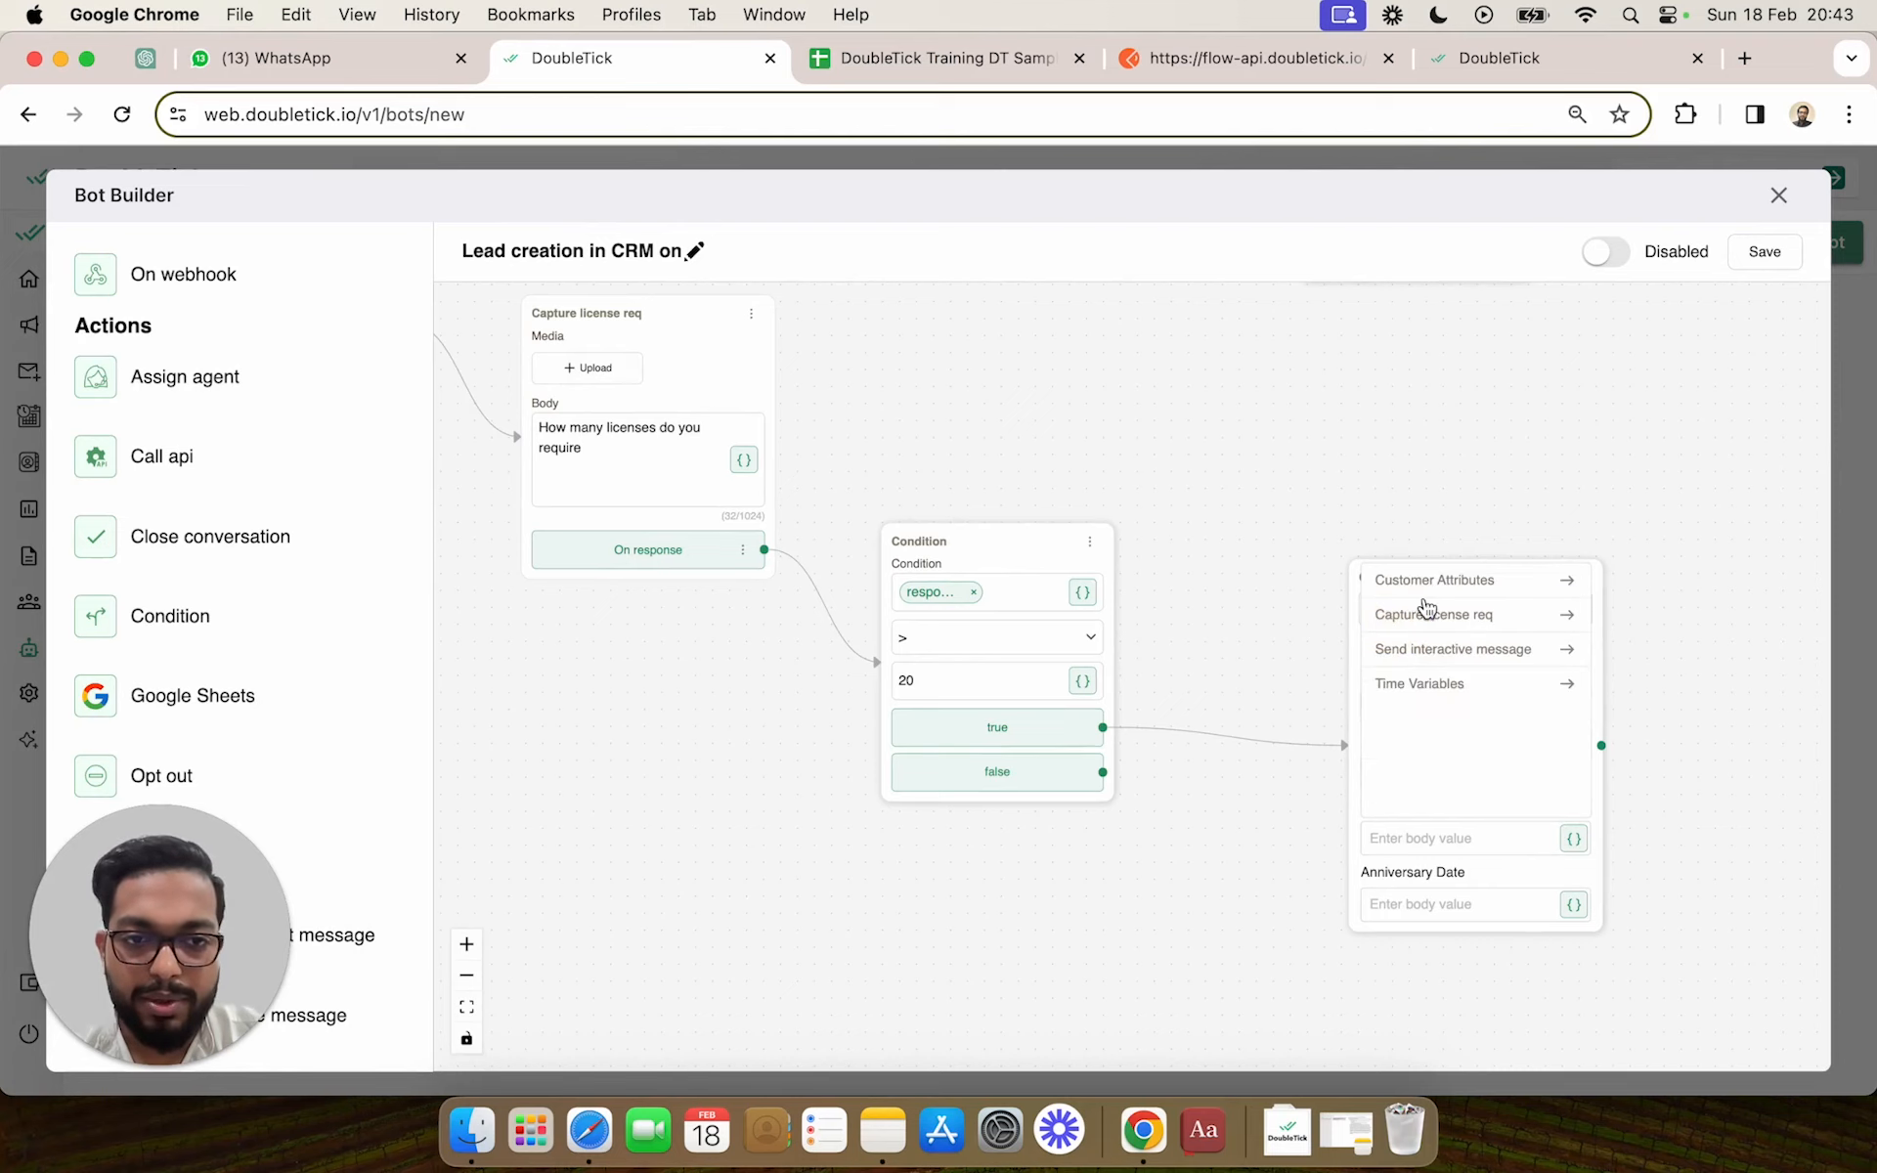
click(1396, 583)
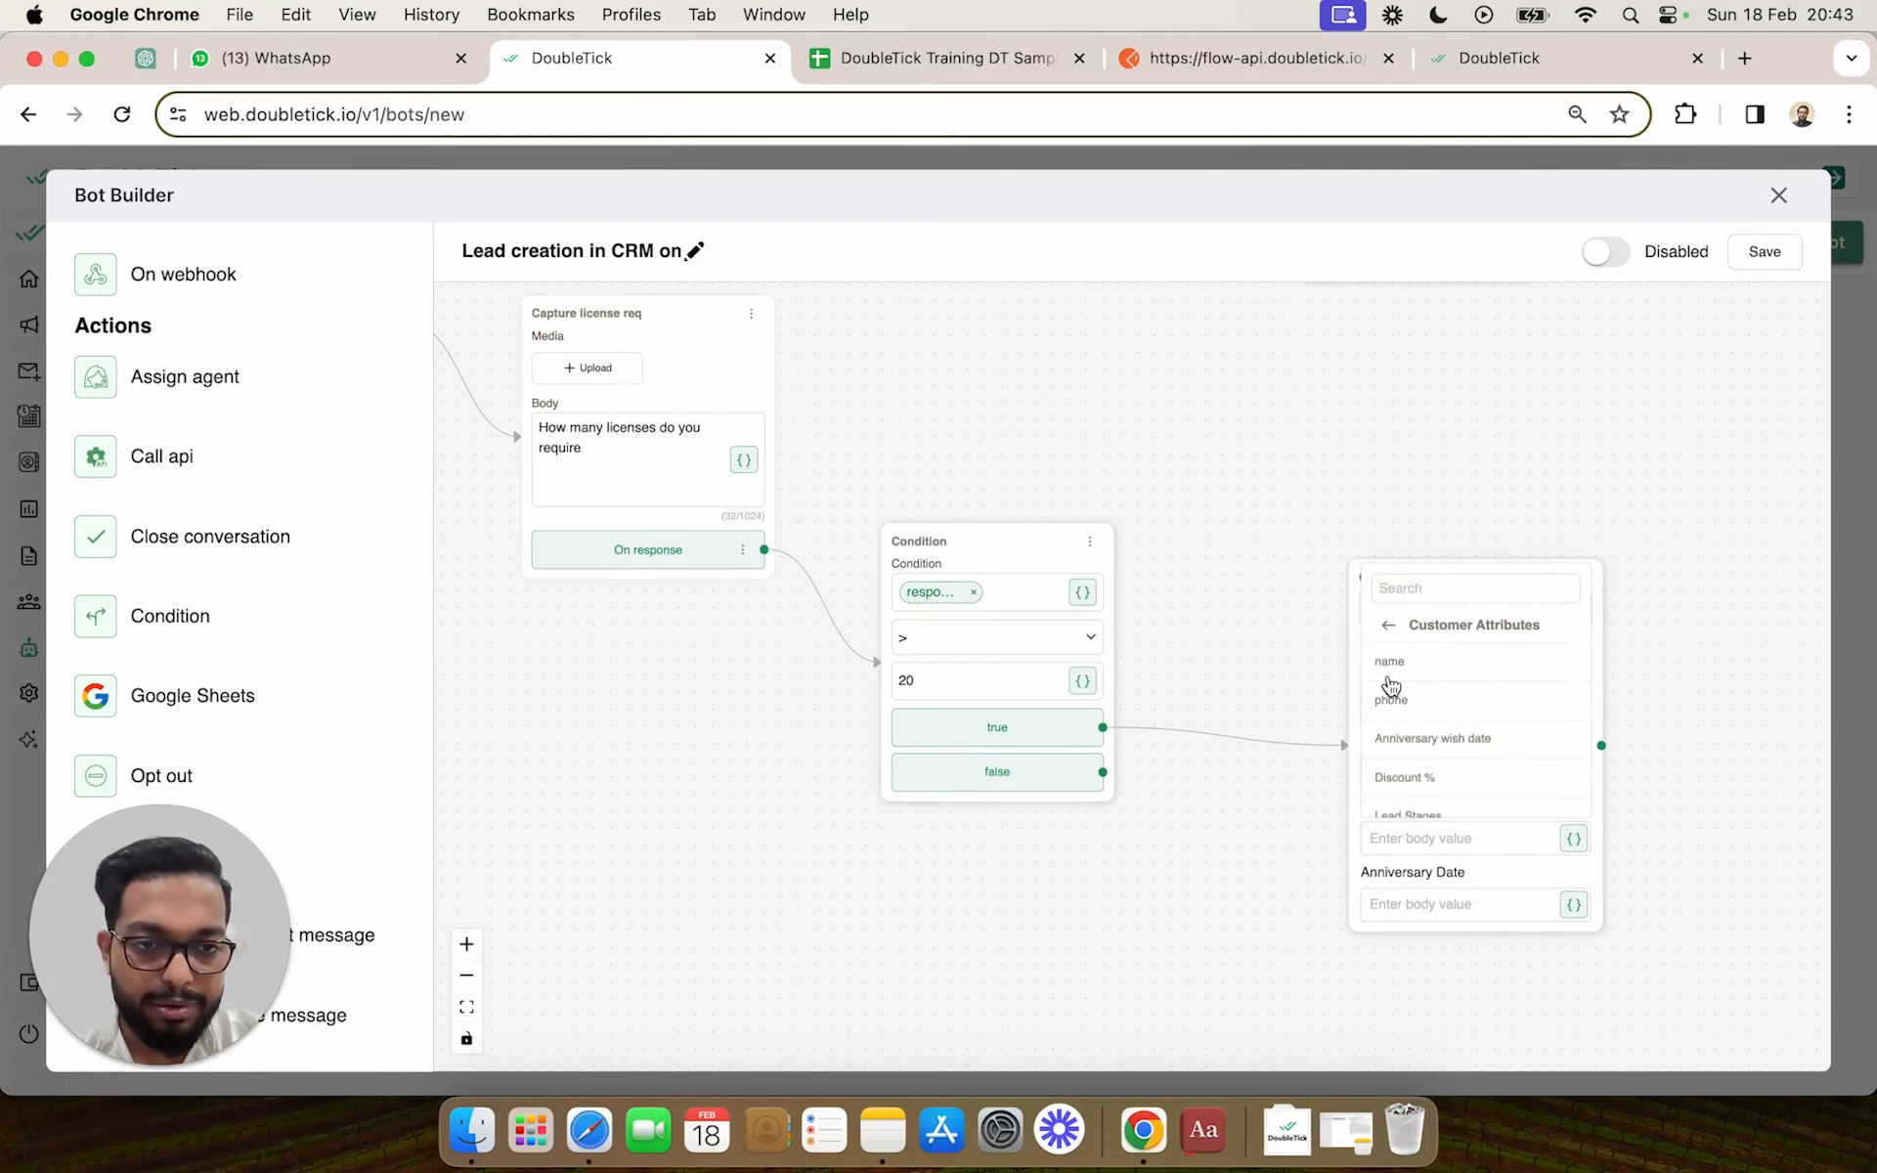
click(1394, 690)
Map the Anniversary Date body field to the "Anniversary wish date" customer attribute, searching the attributes for "ann"
scroll(1482, 897, down, 1)
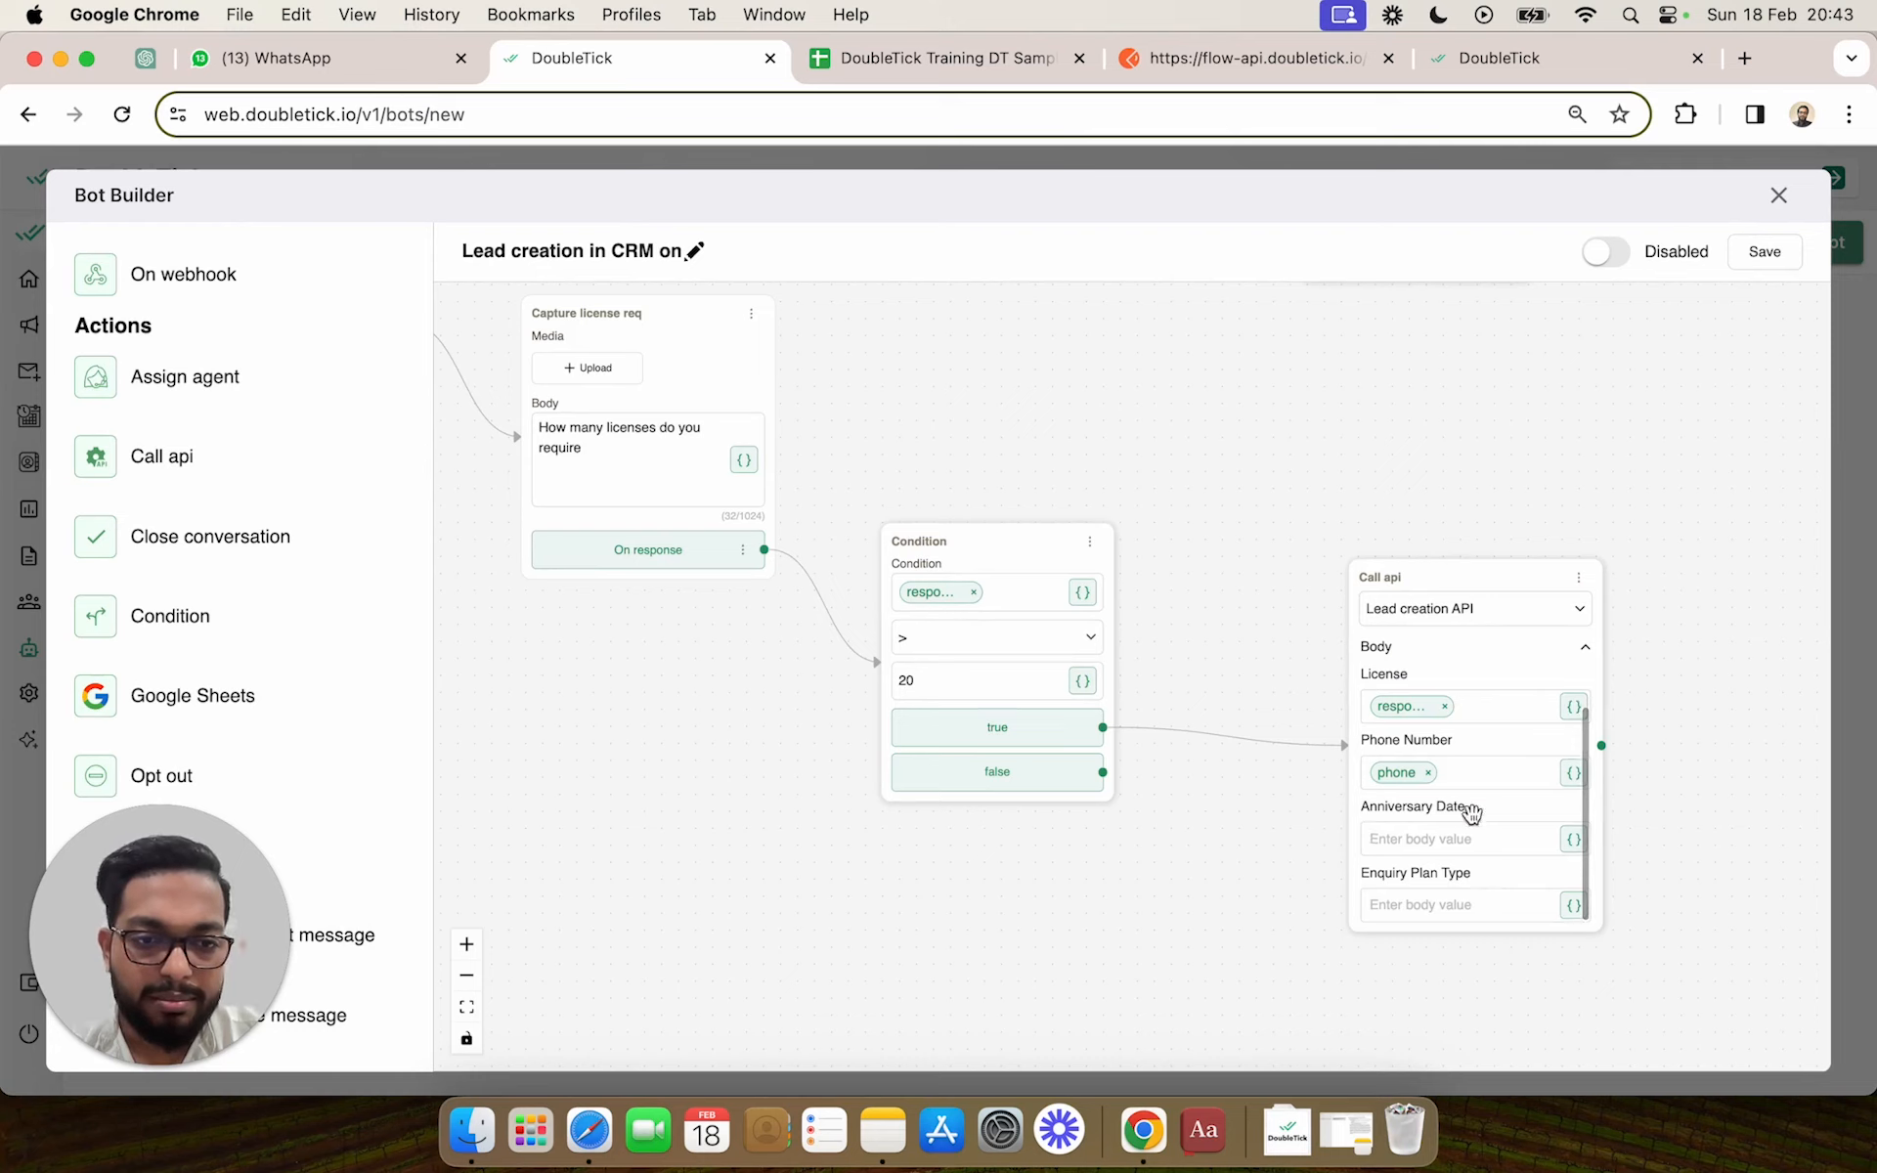
click(1573, 840)
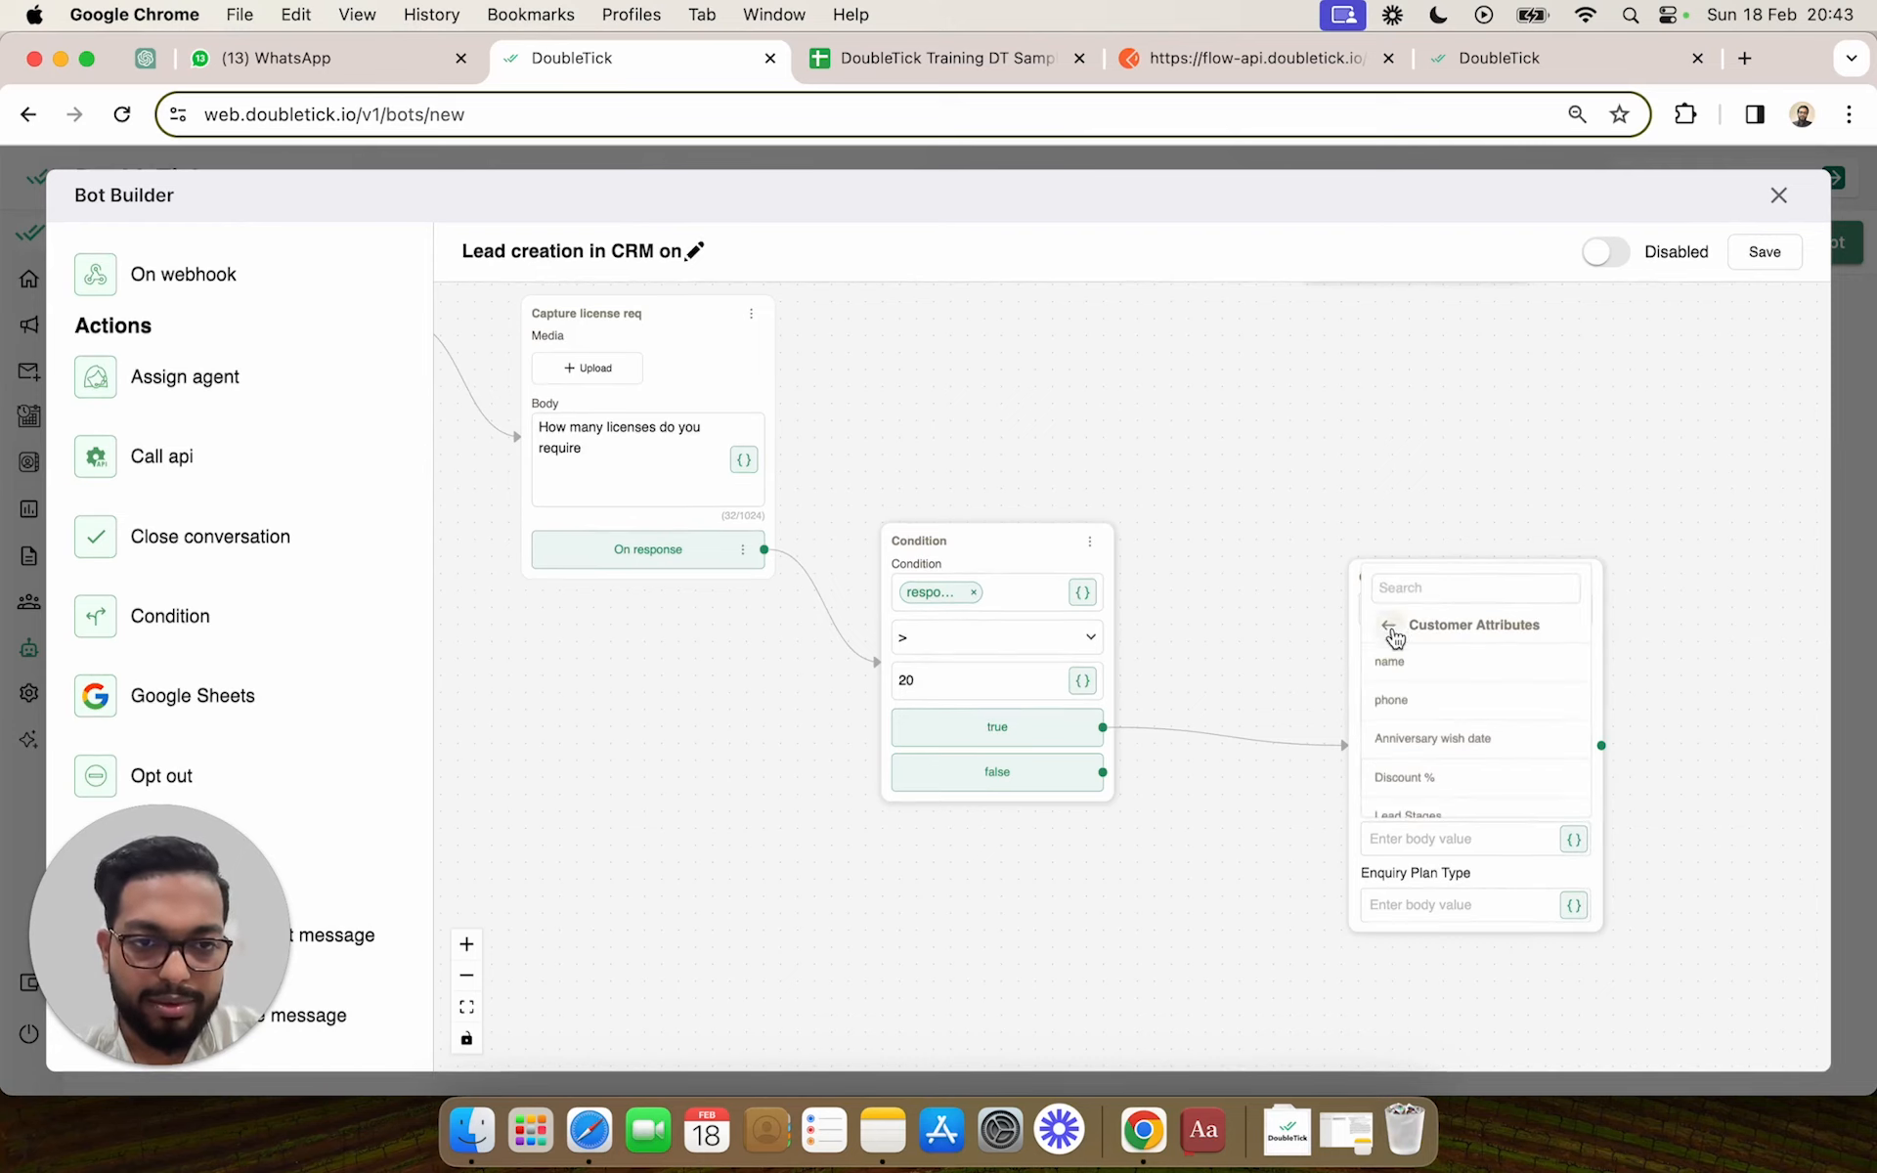
click(1389, 625)
click(1400, 587)
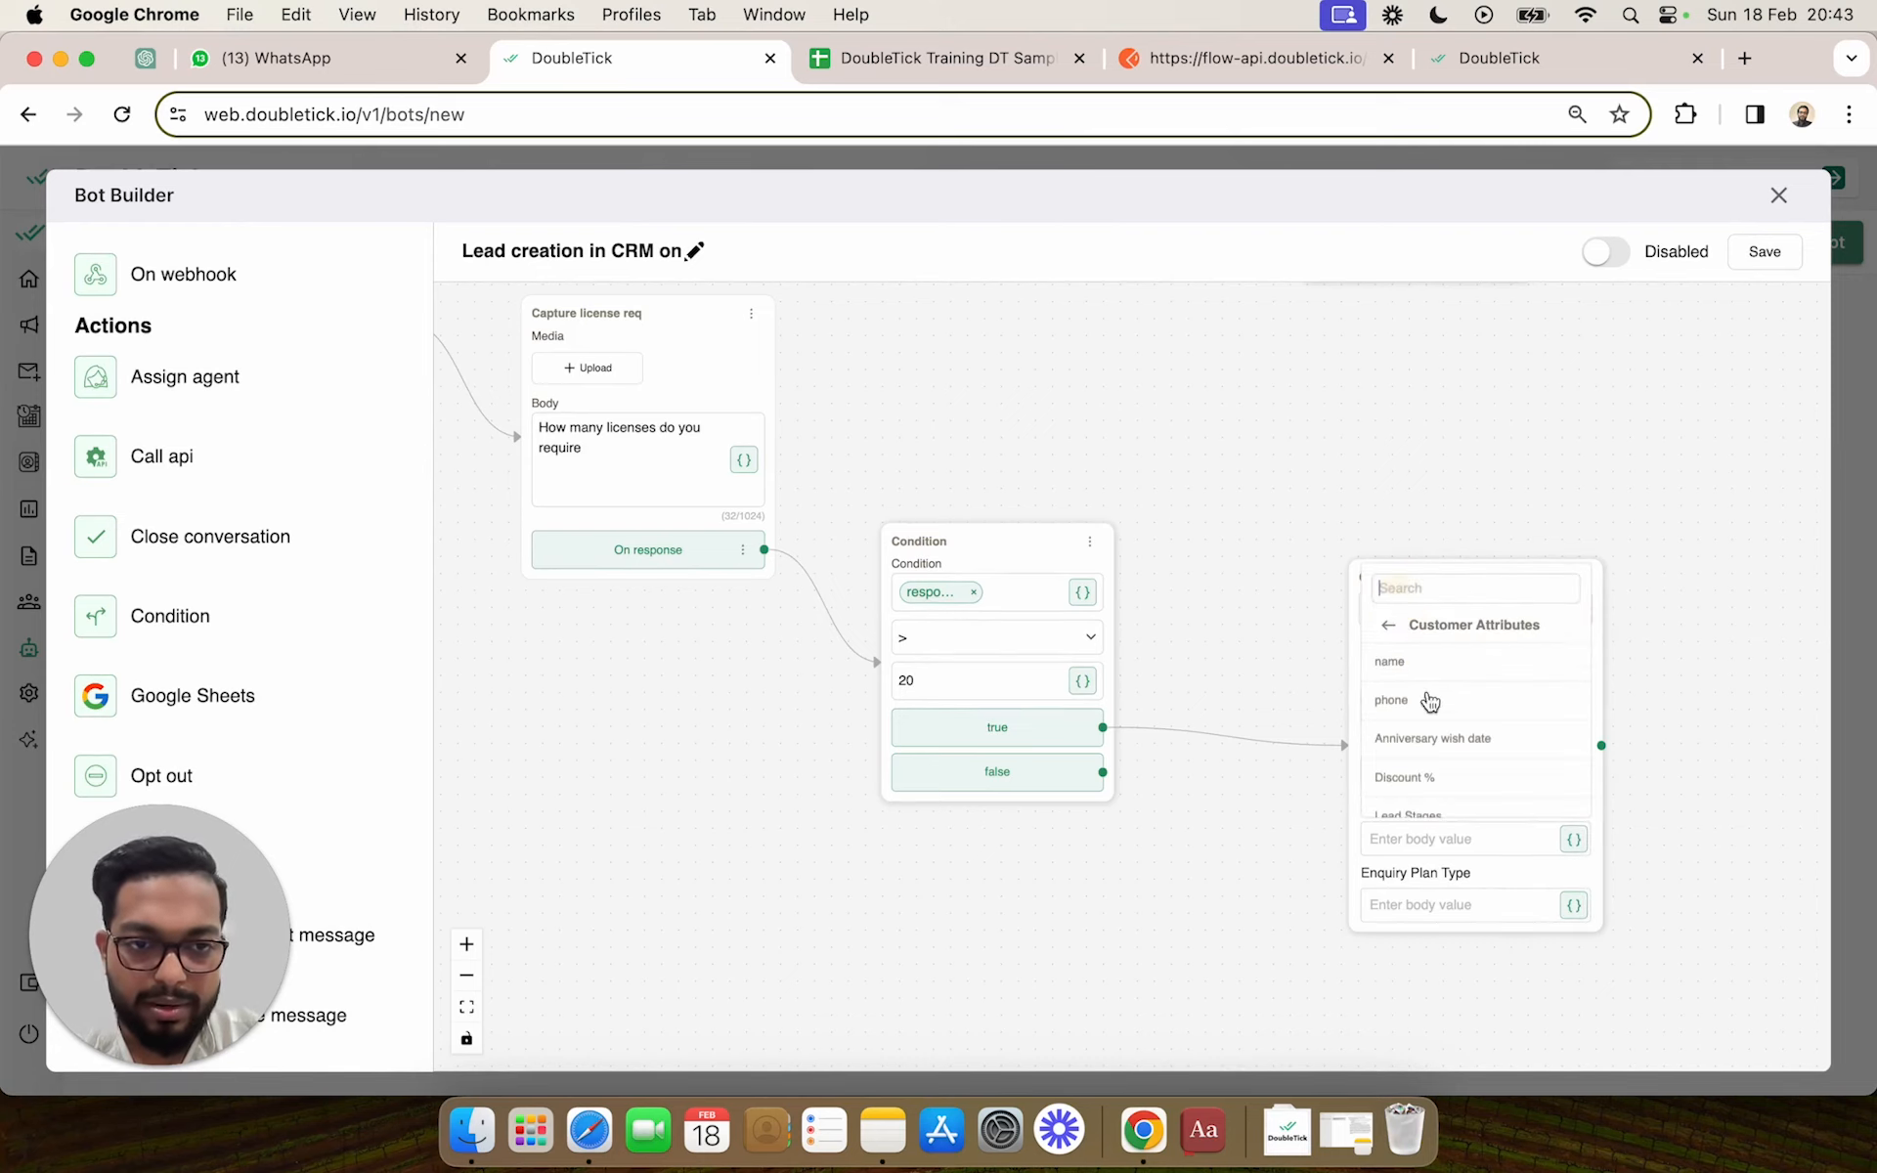
scroll(1437, 746, down, 5)
click(1401, 596)
text(ann)
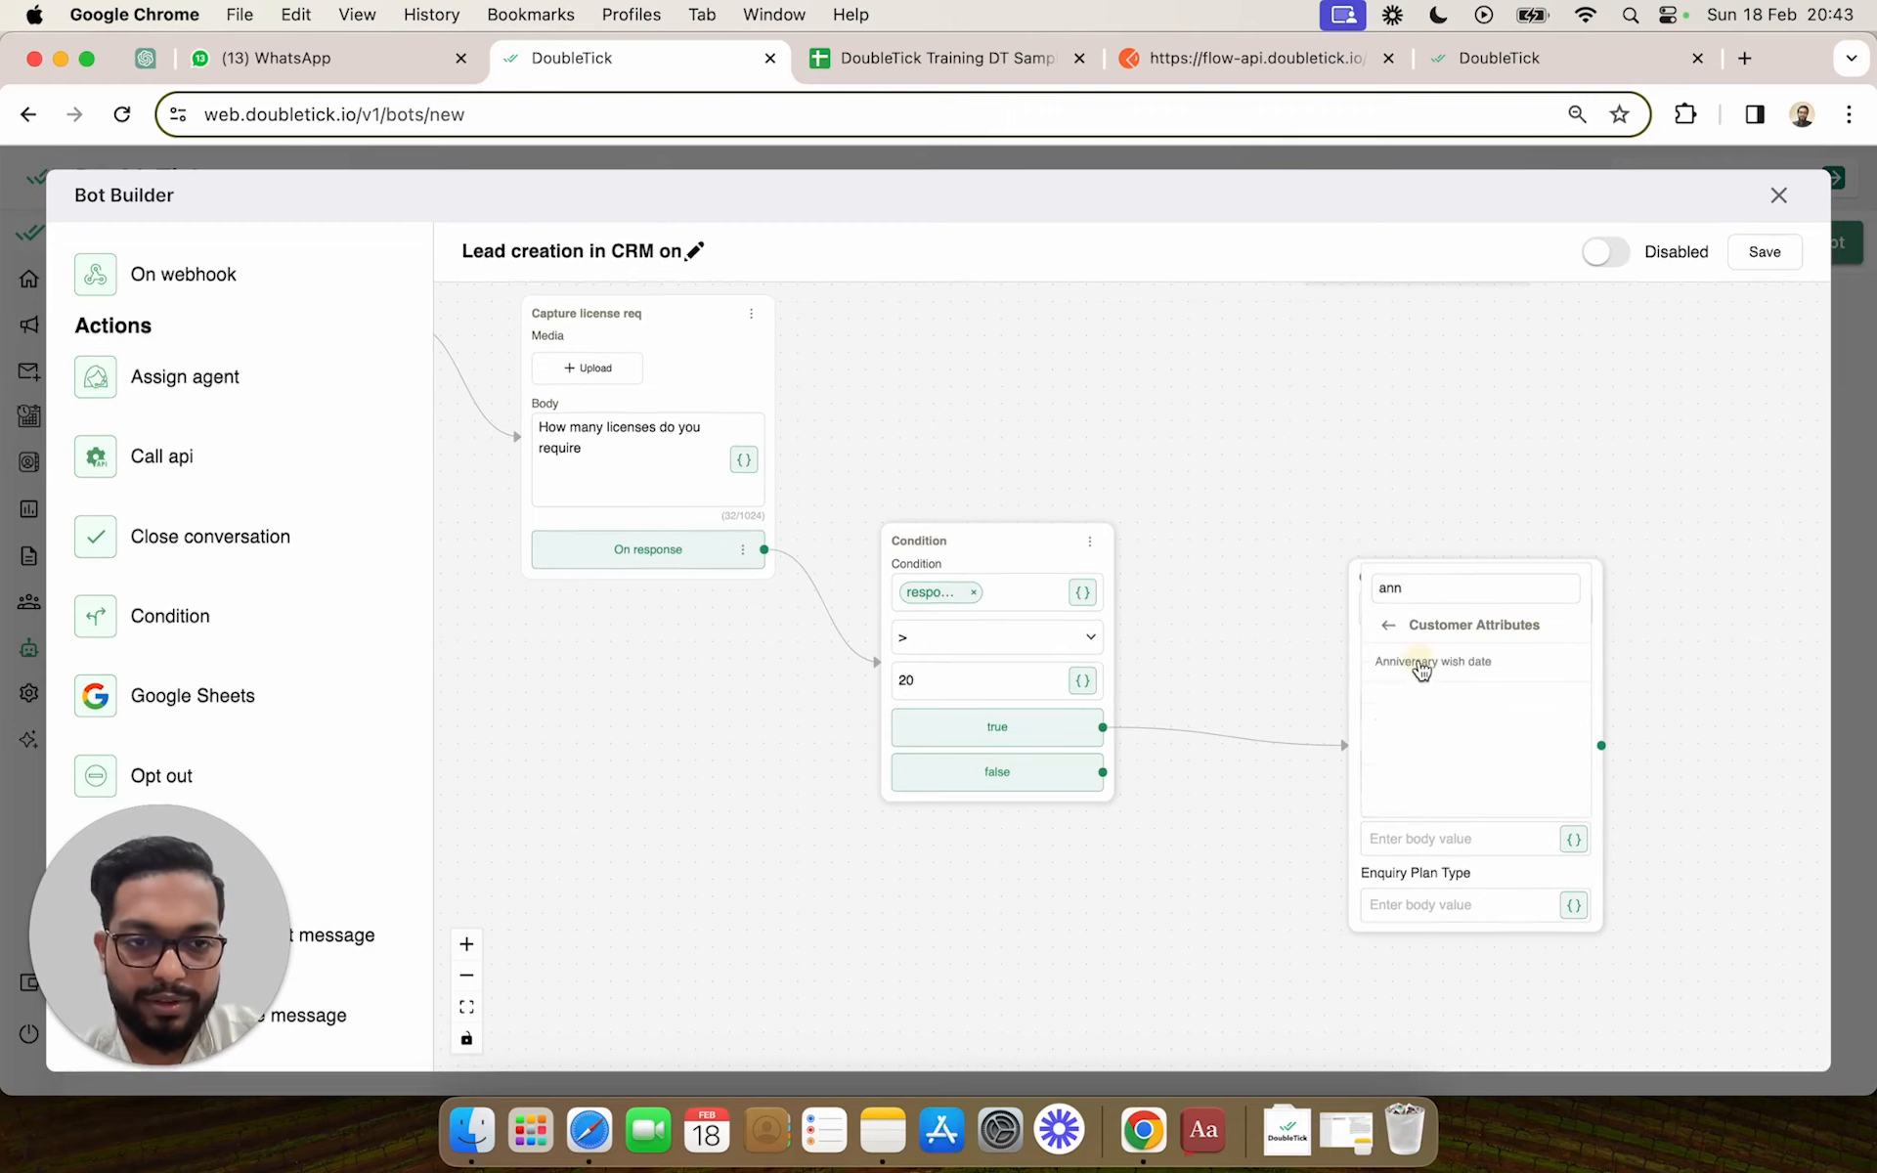
click(1429, 663)
Copy the "Enterprise Plan" label from the plan message's button into the Enquiry Plan Type body field
click(1400, 907)
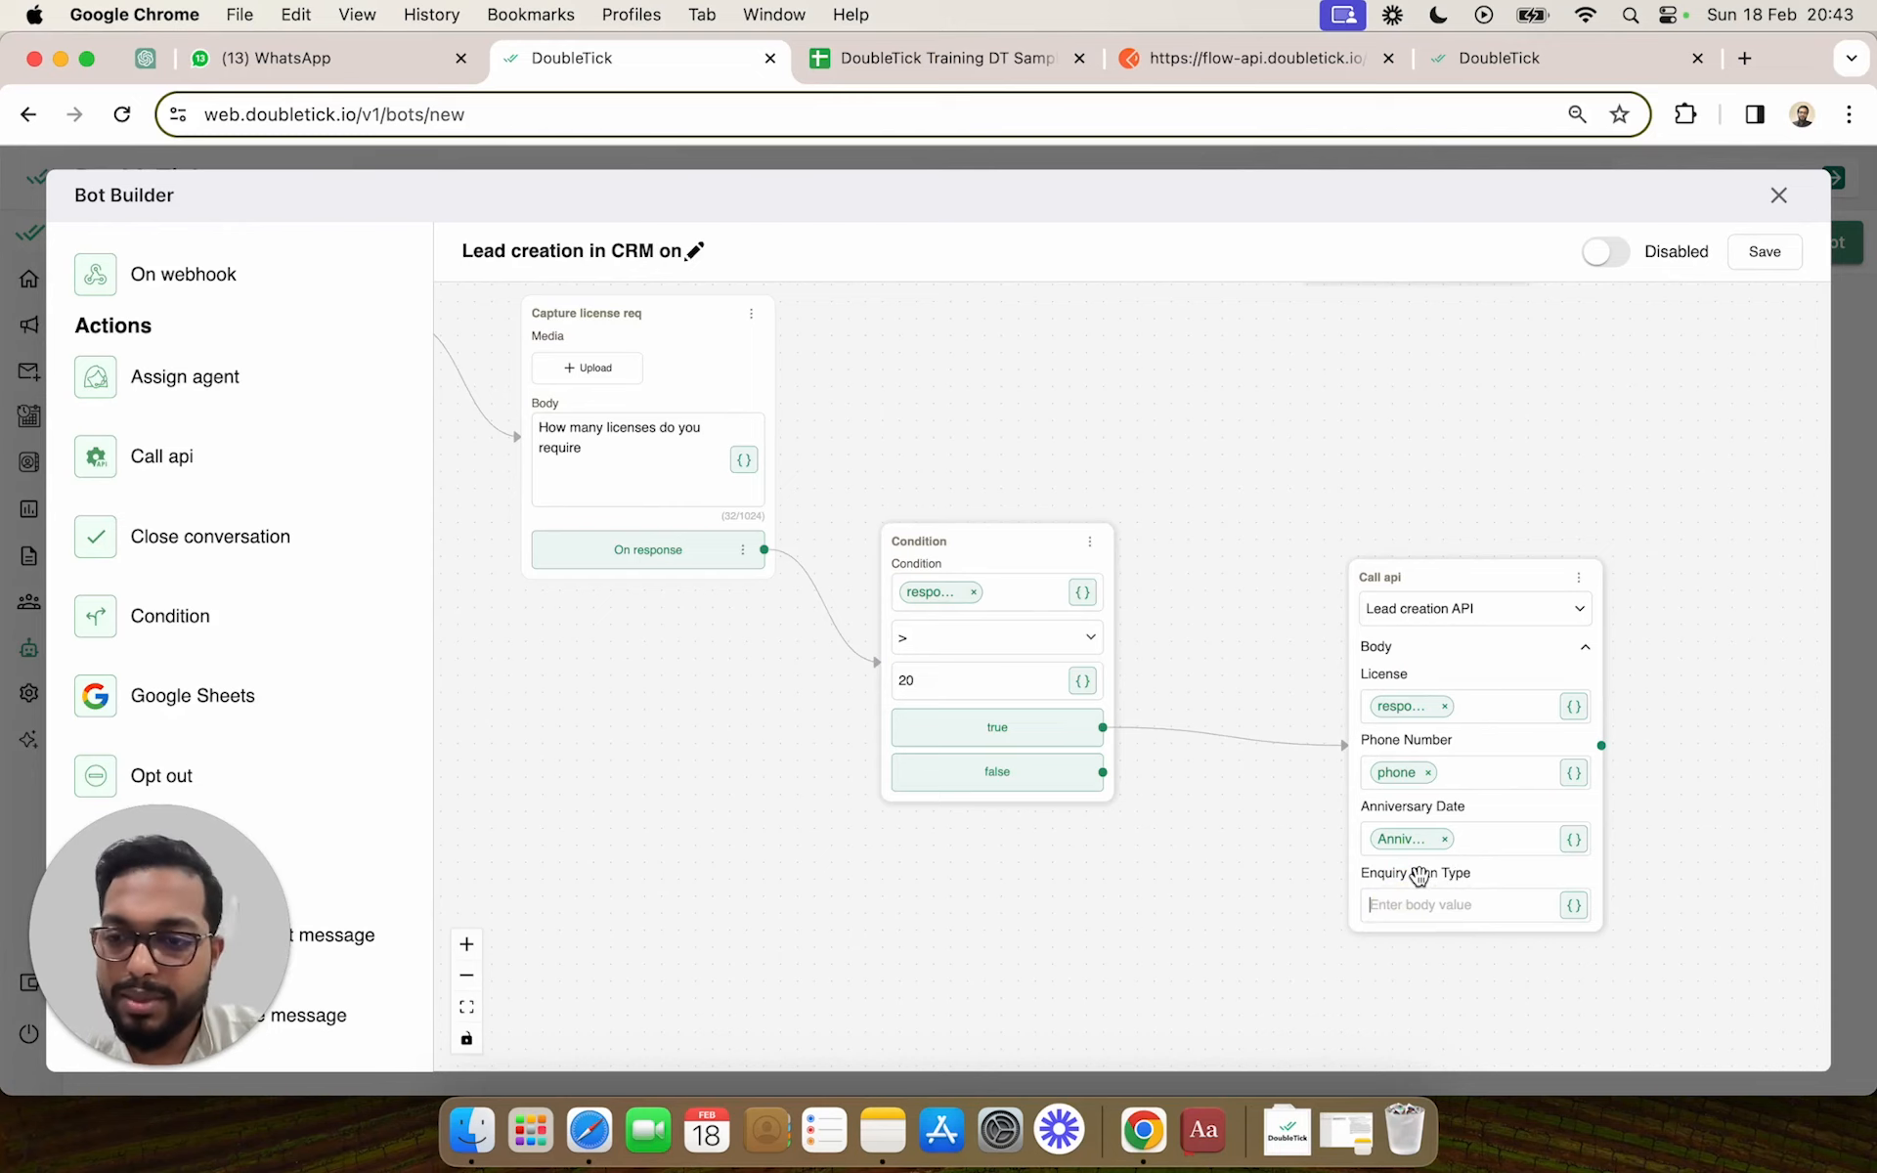
drag(702, 816, 1038, 887)
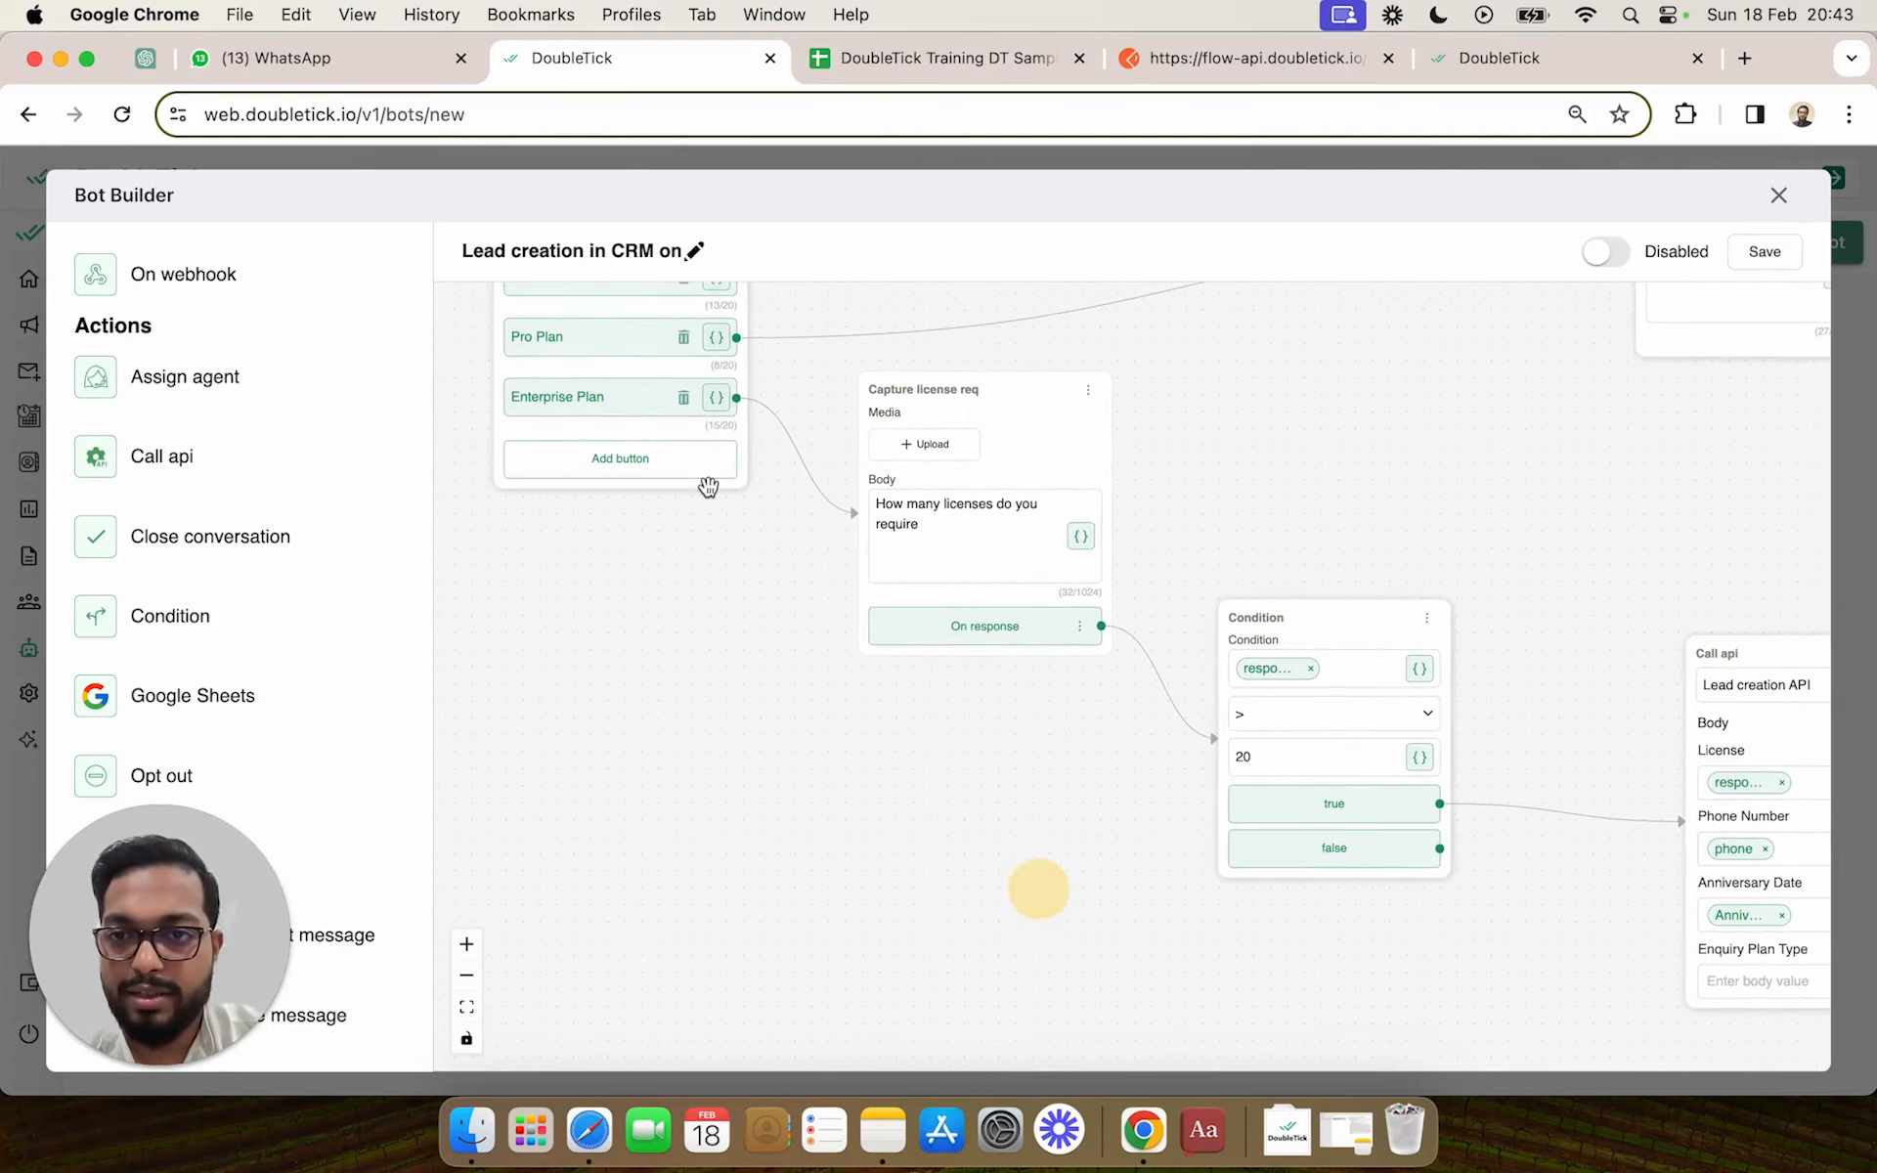
triple_click(625, 399)
key(super+c)
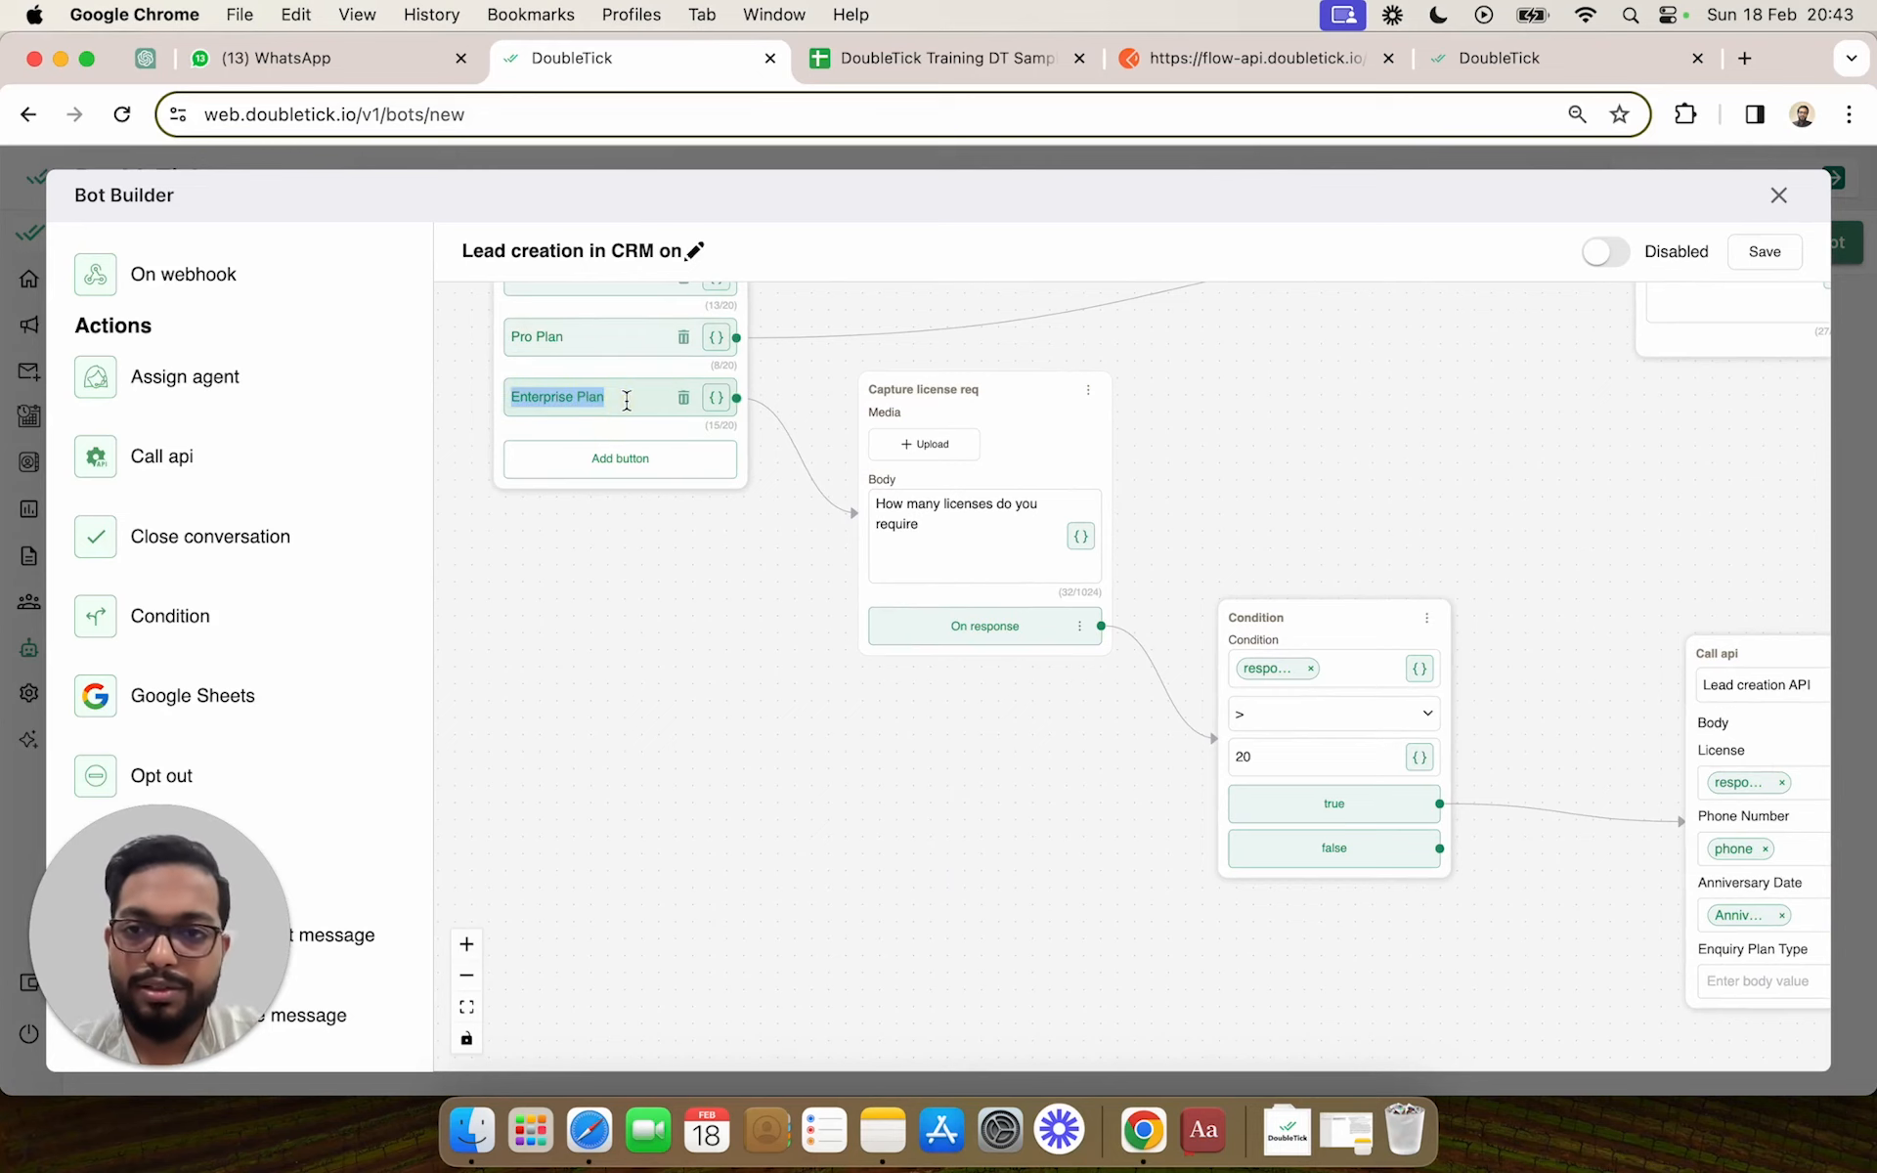
drag(1076, 823, 693, 740)
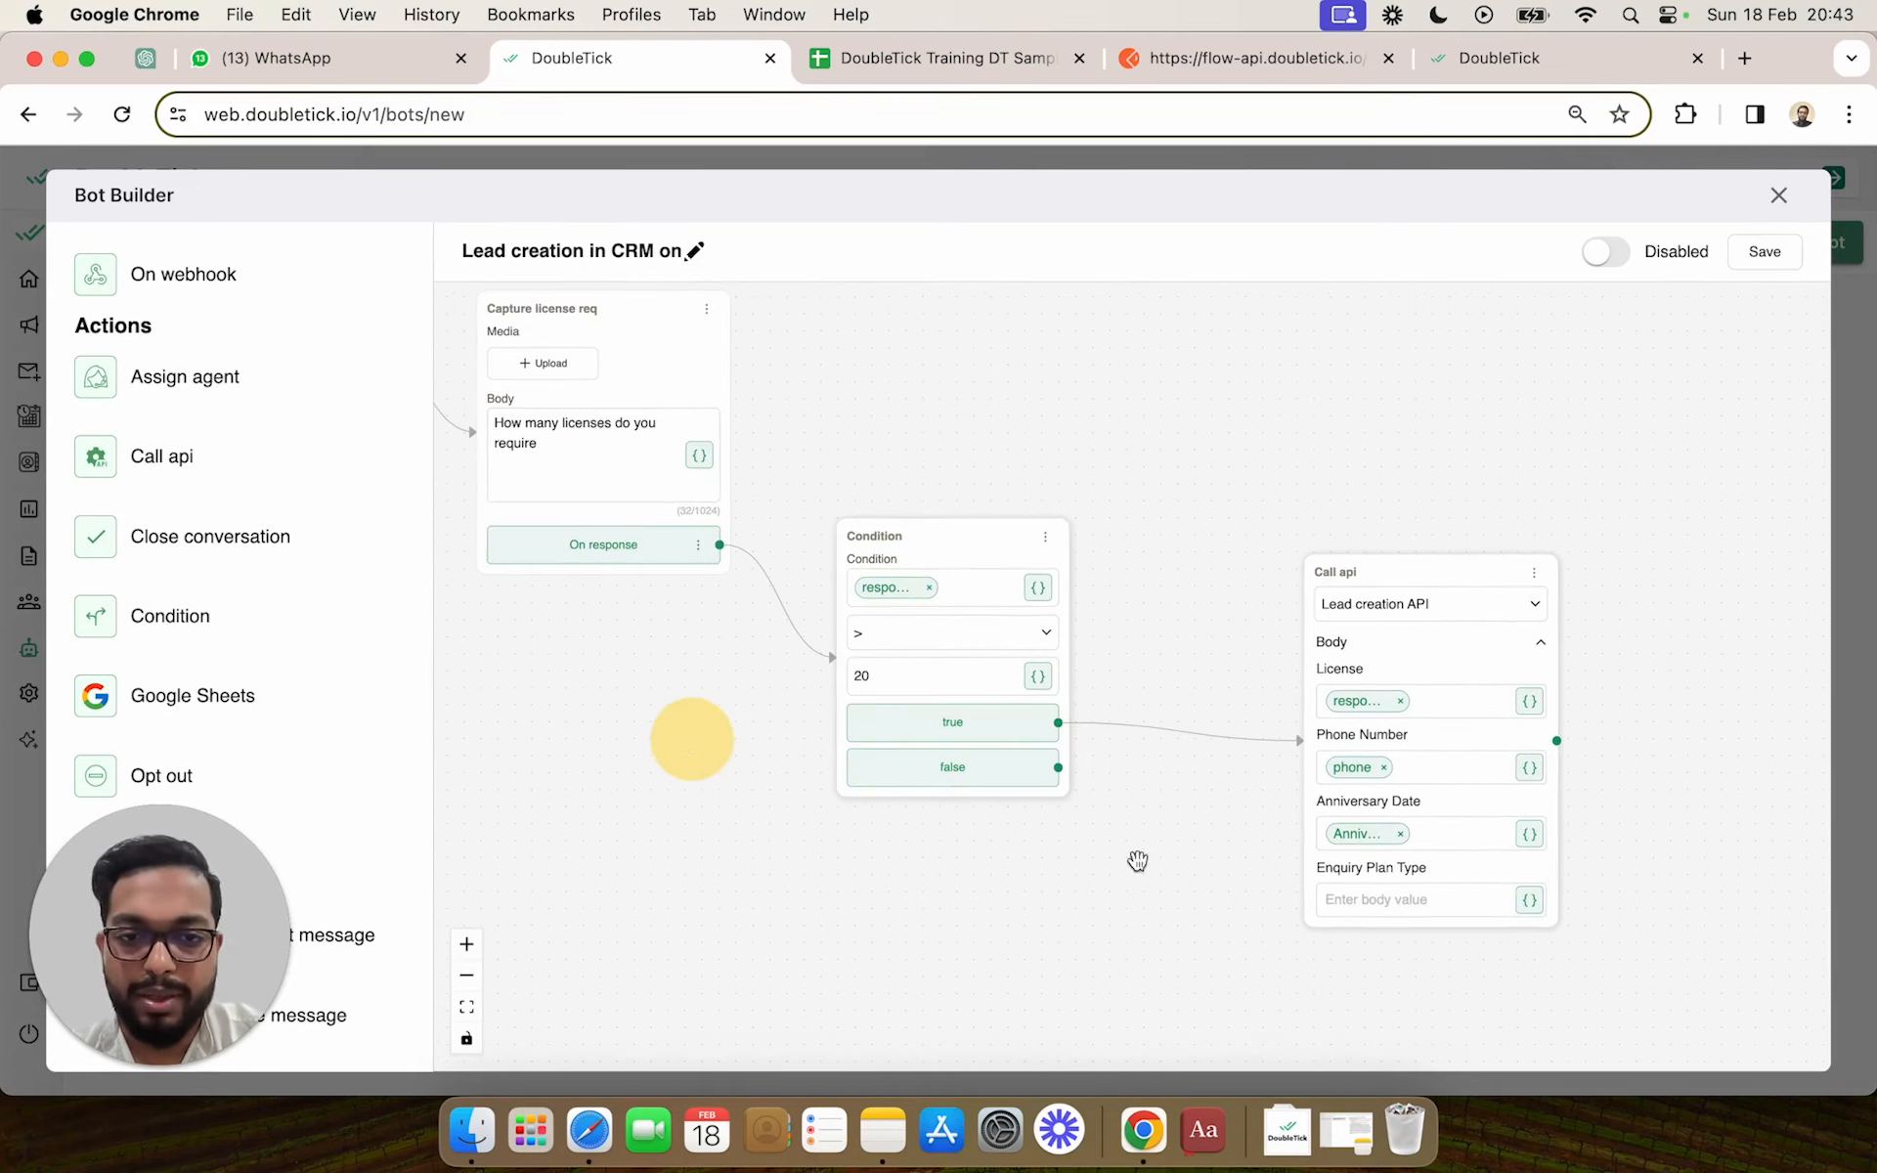
click(1392, 907)
key(super+v)
key(super+a)
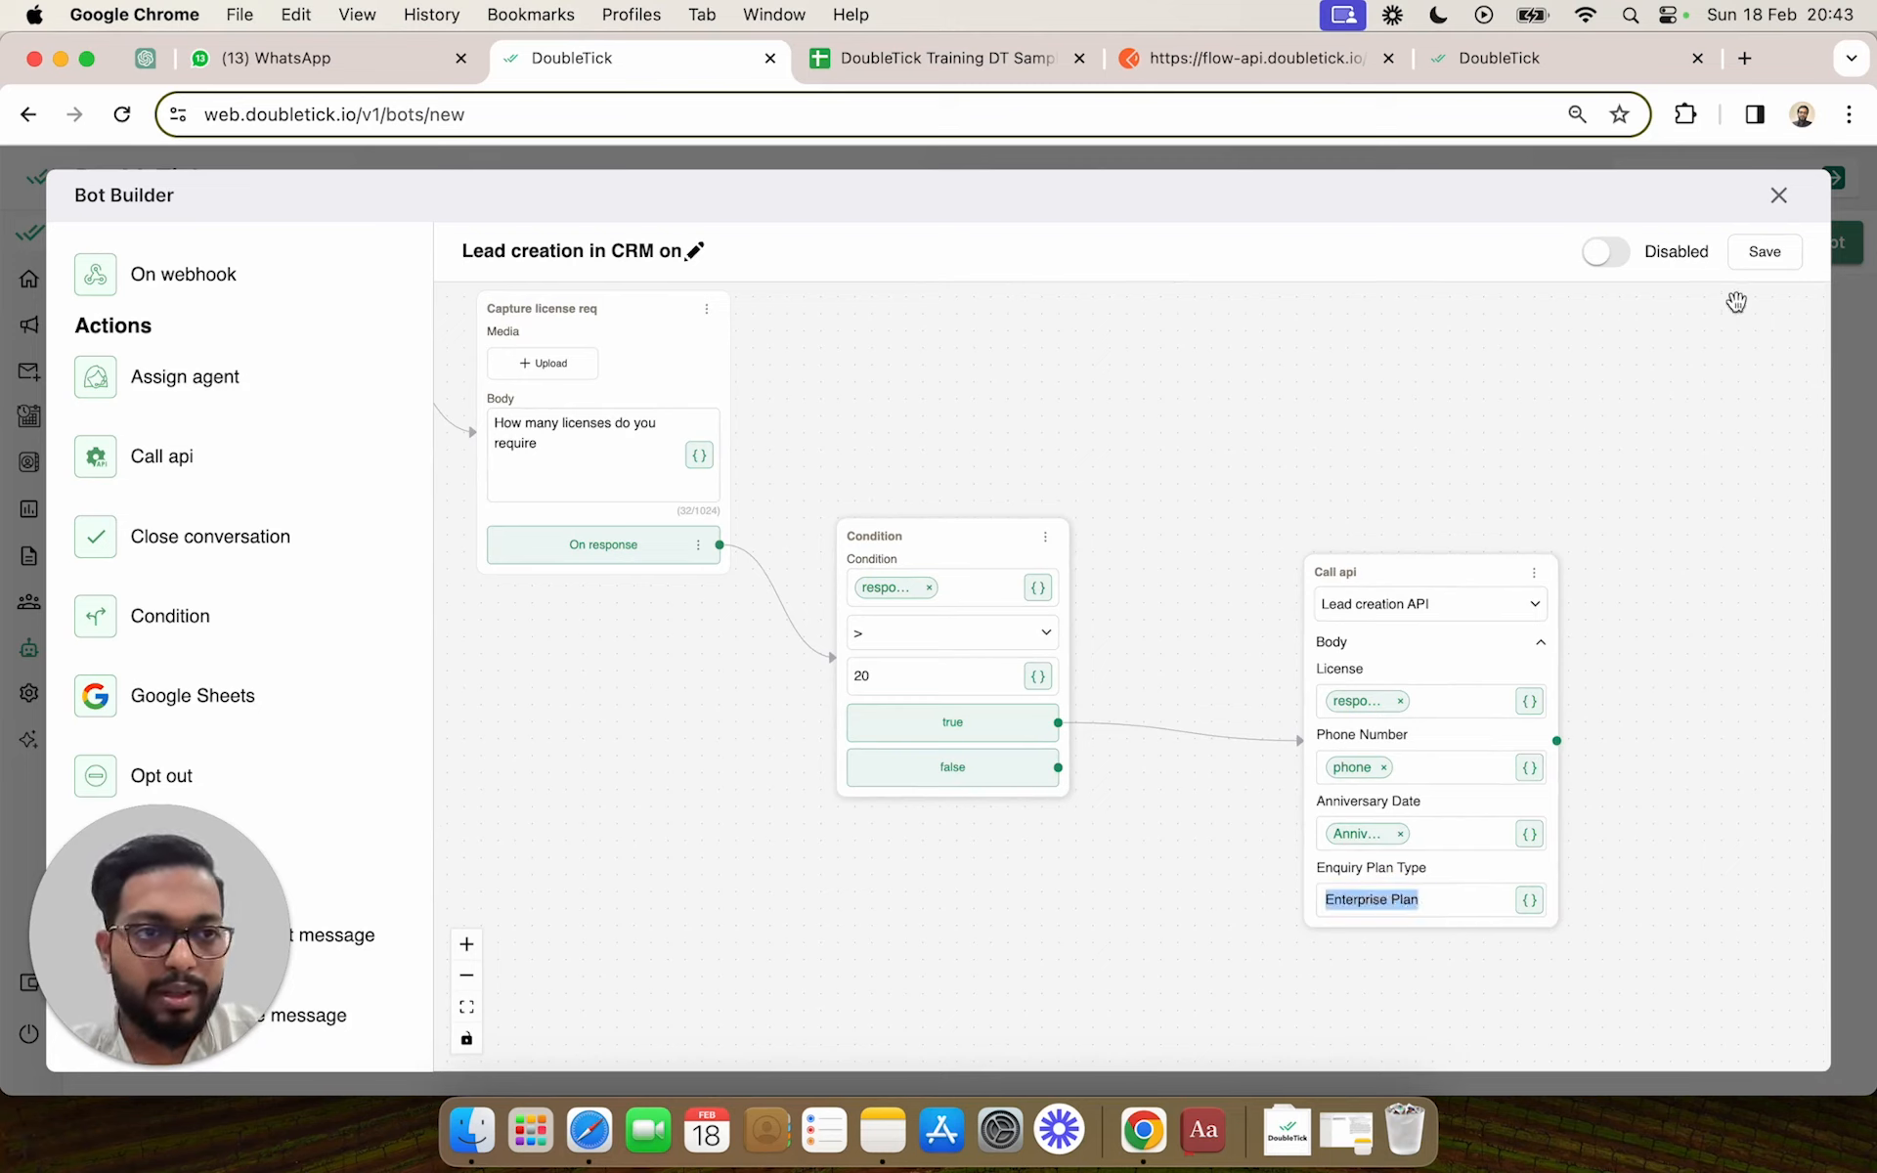
Save the Lead creation in CRM bot and enable it
click(1764, 253)
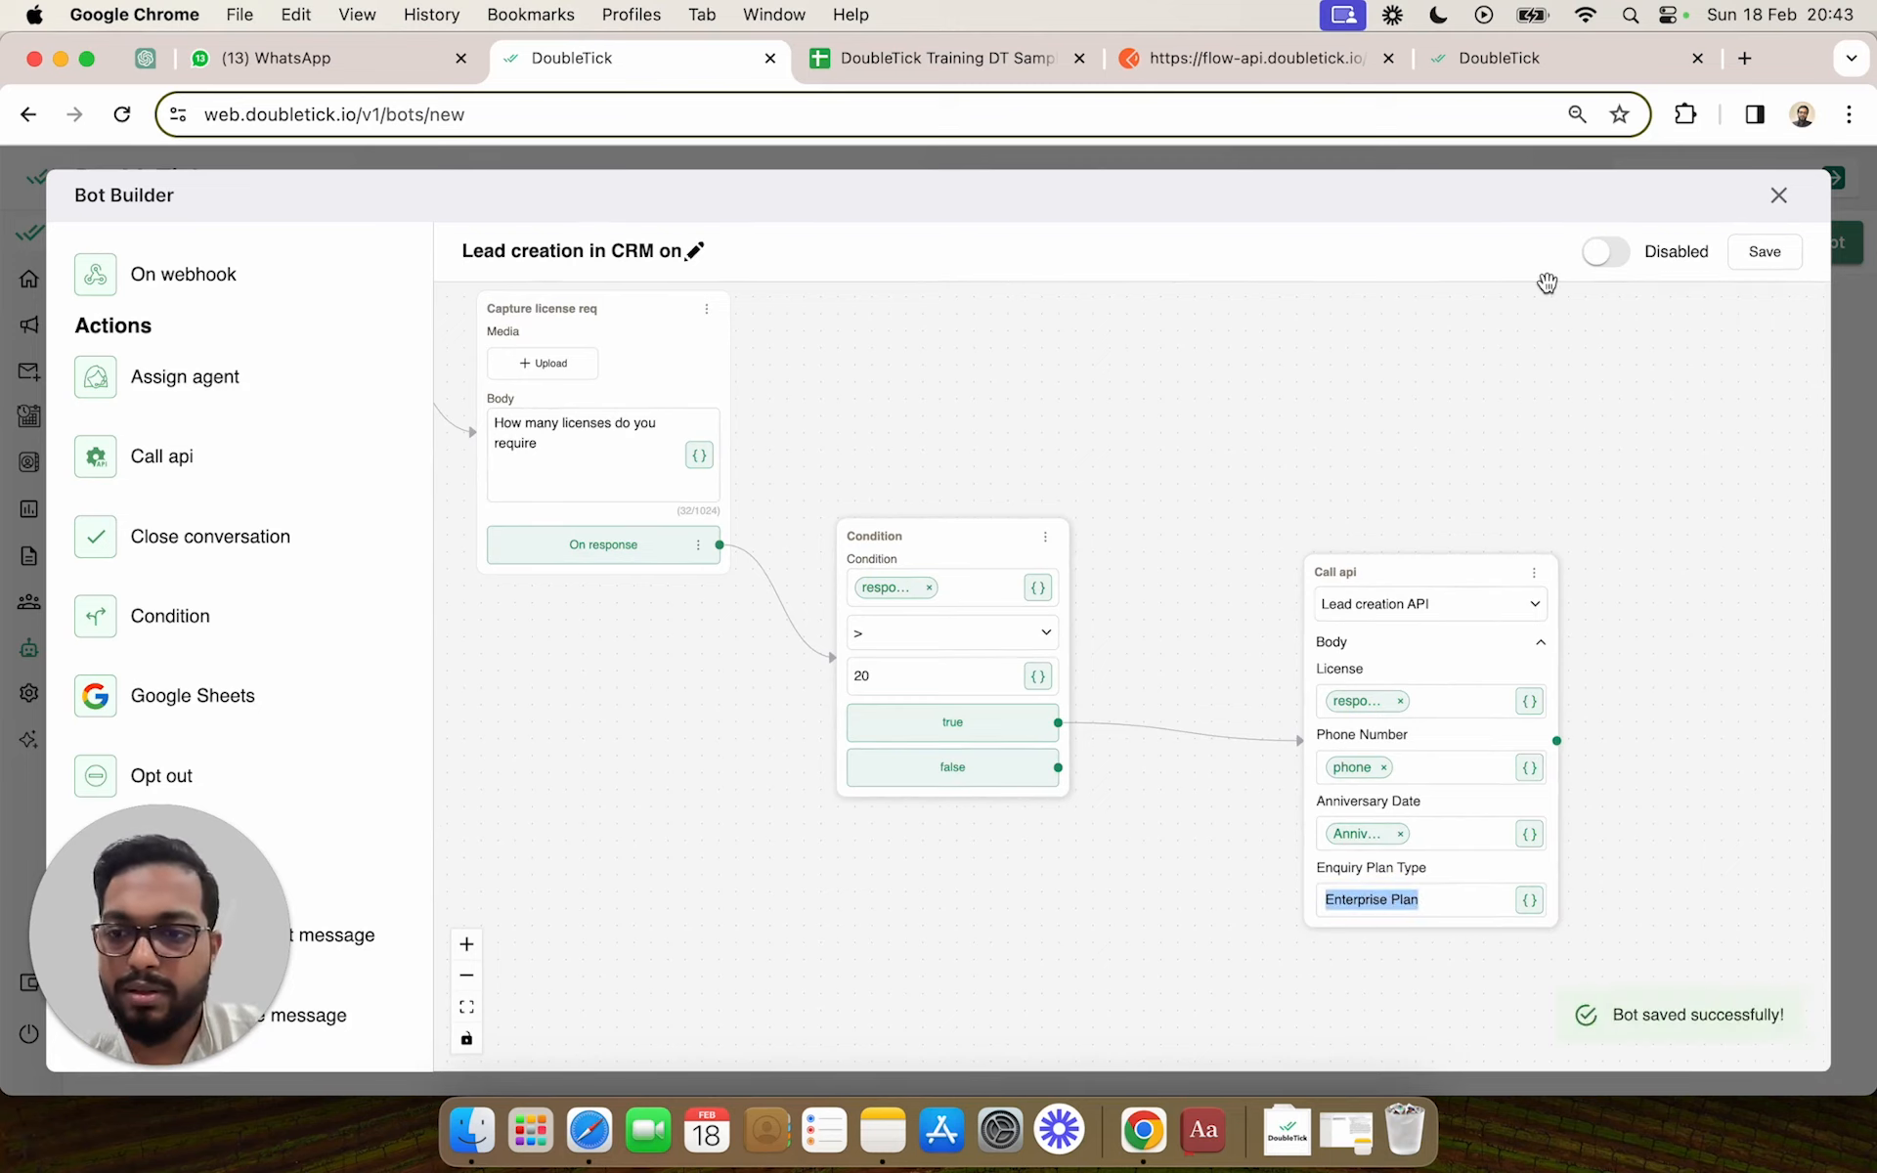
click(1603, 256)
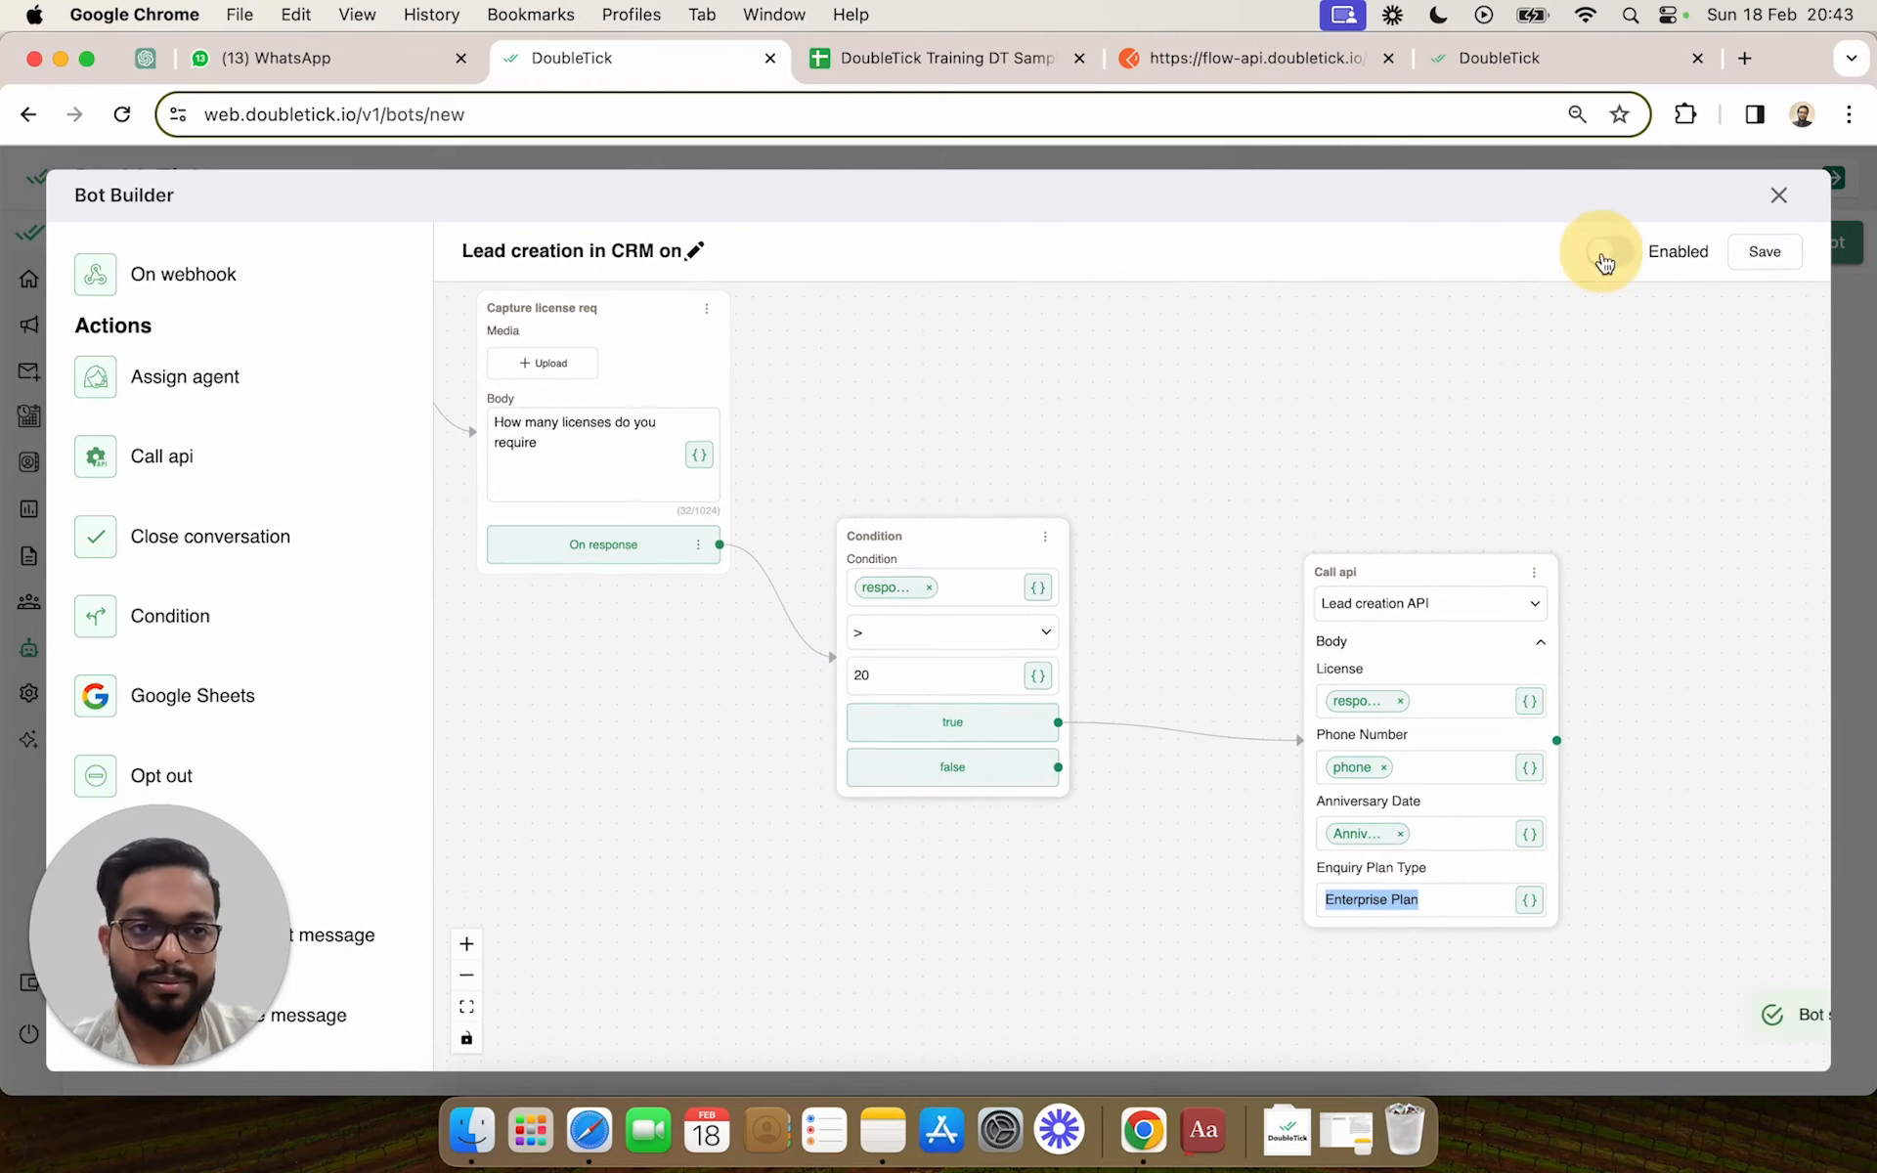
scroll(1640, 587, down, 3)
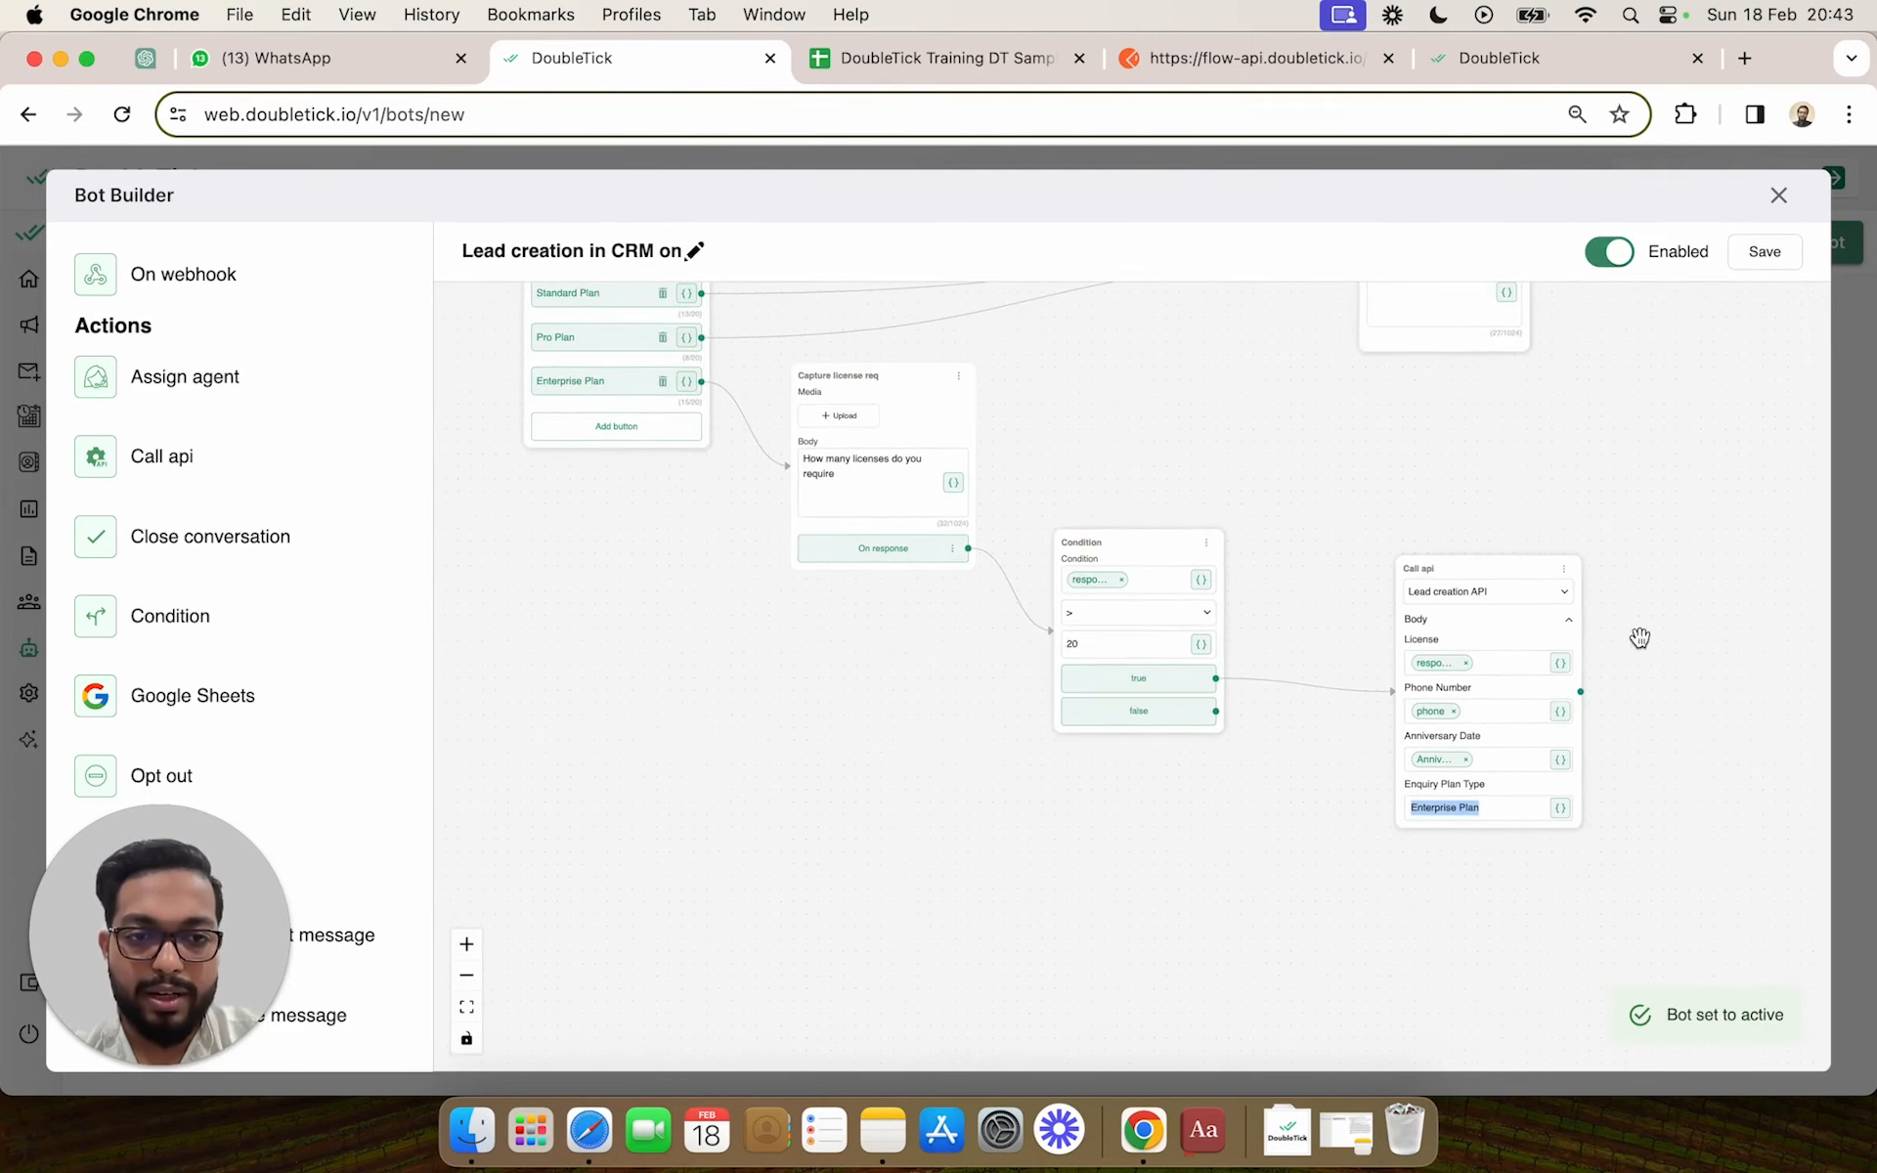
Duplicate the Lead creation API call block and connect the "Thank you for your interest" message to the copy
click(1499, 630)
click(1502, 808)
scroll(1211, 549, down, 3)
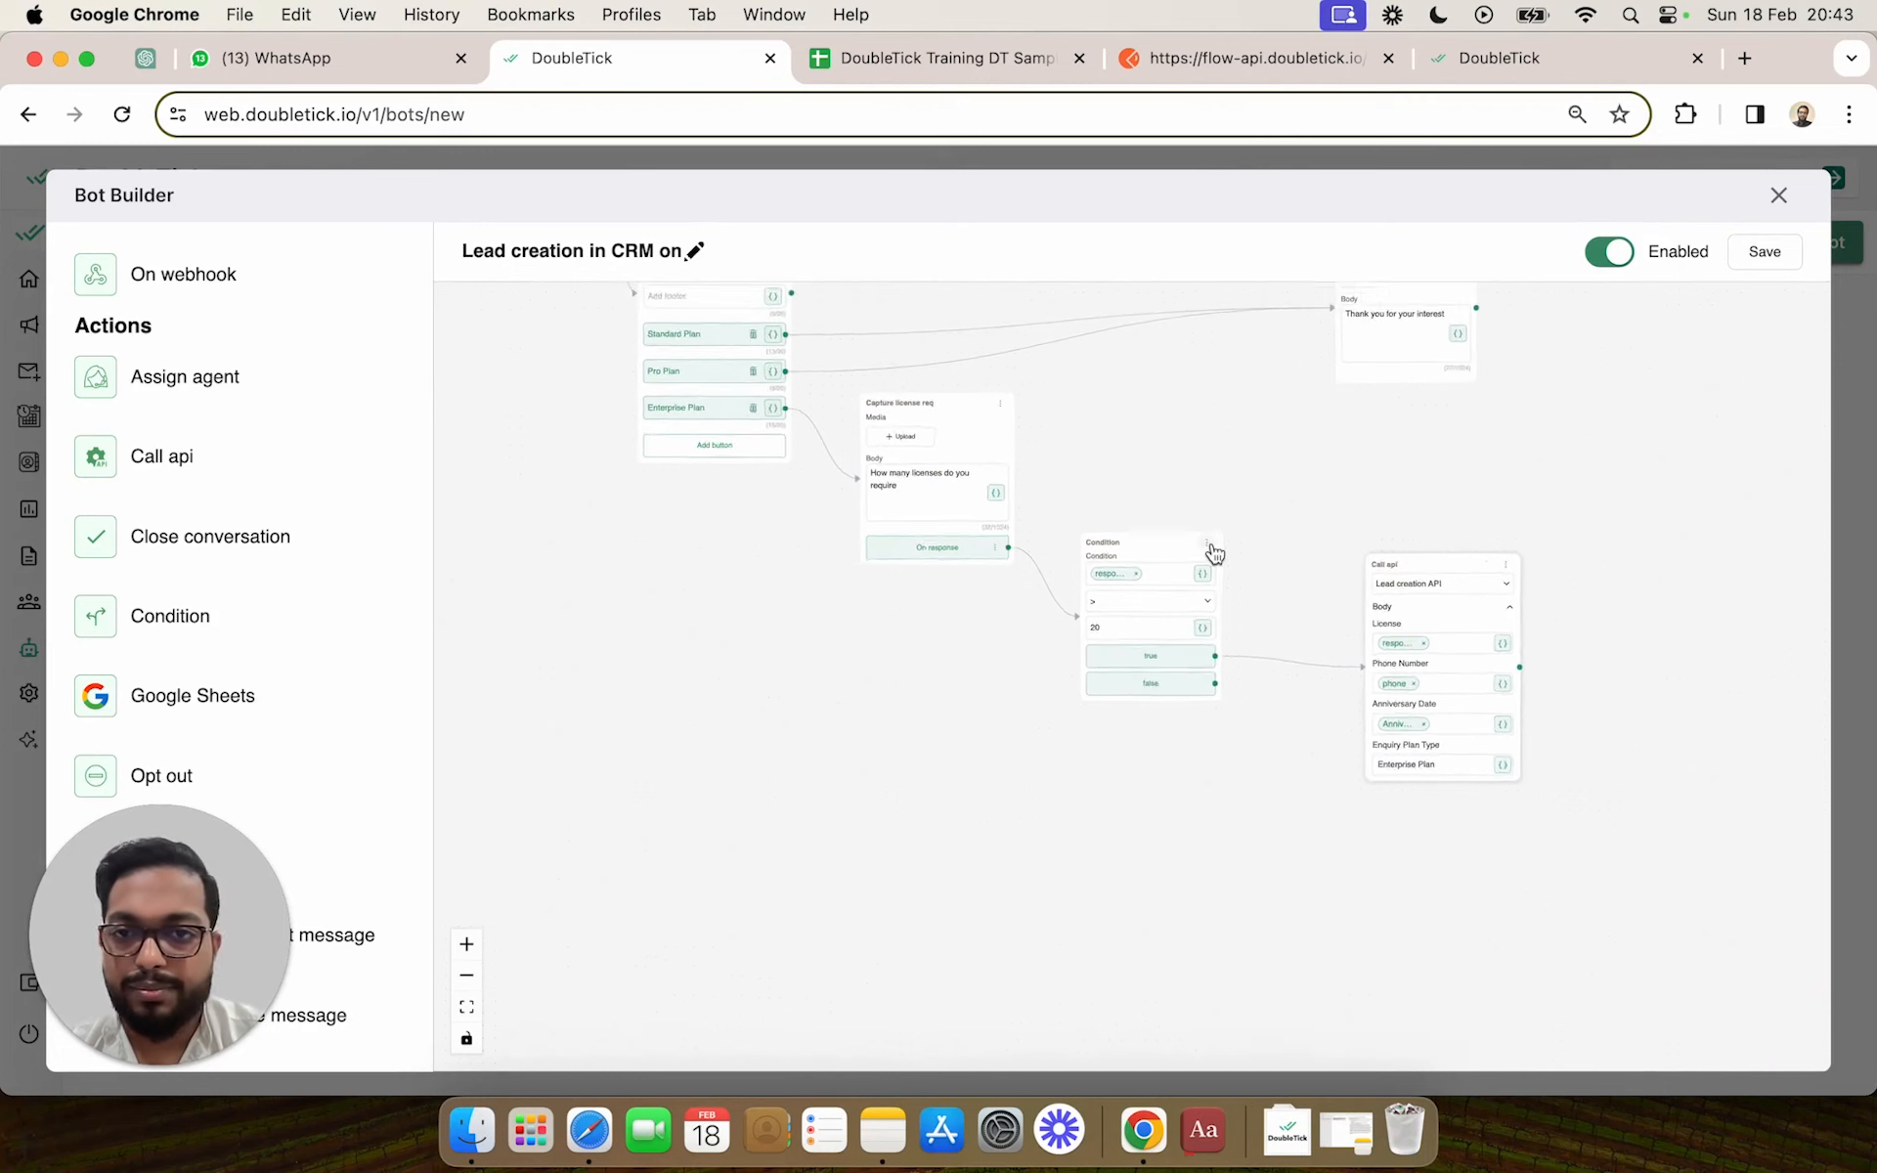
drag(724, 503, 925, 658)
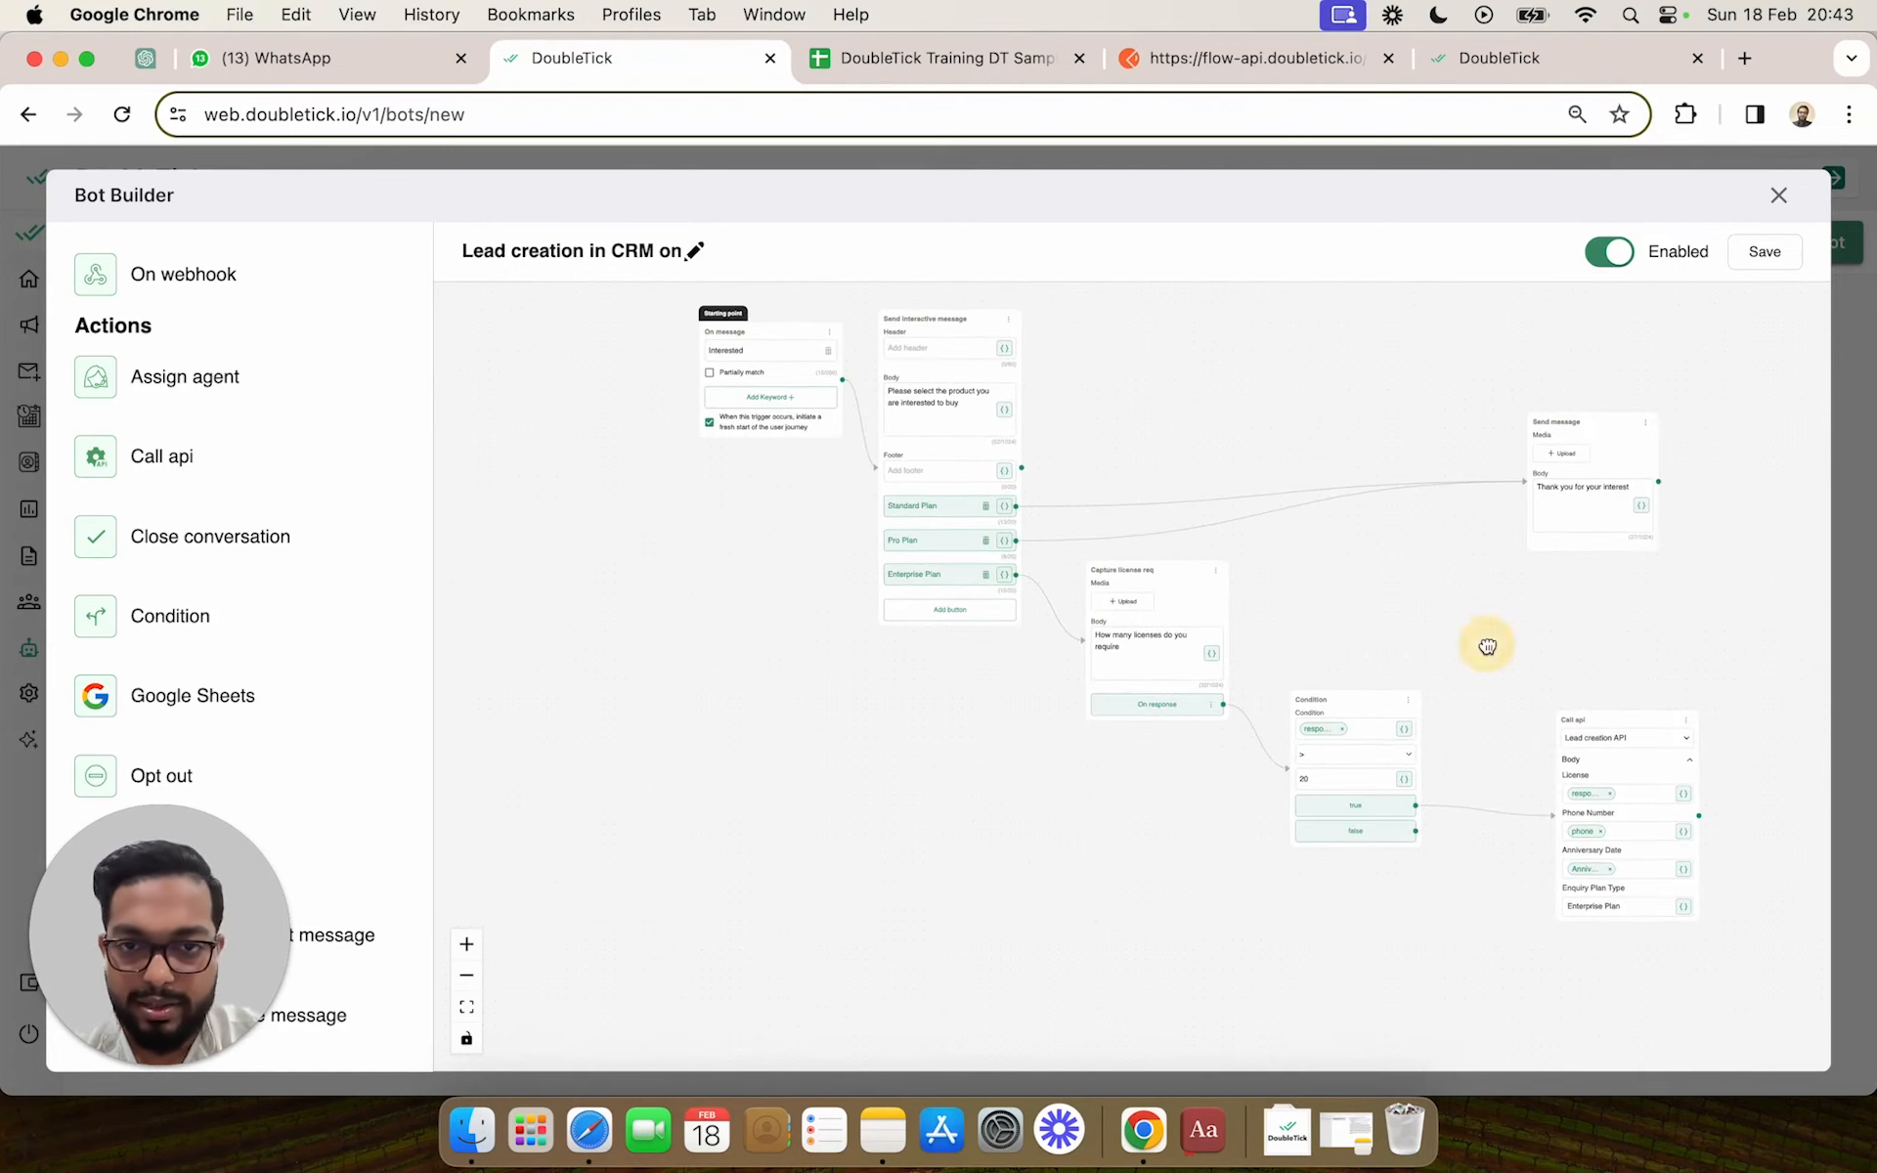
drag(1483, 641, 1081, 632)
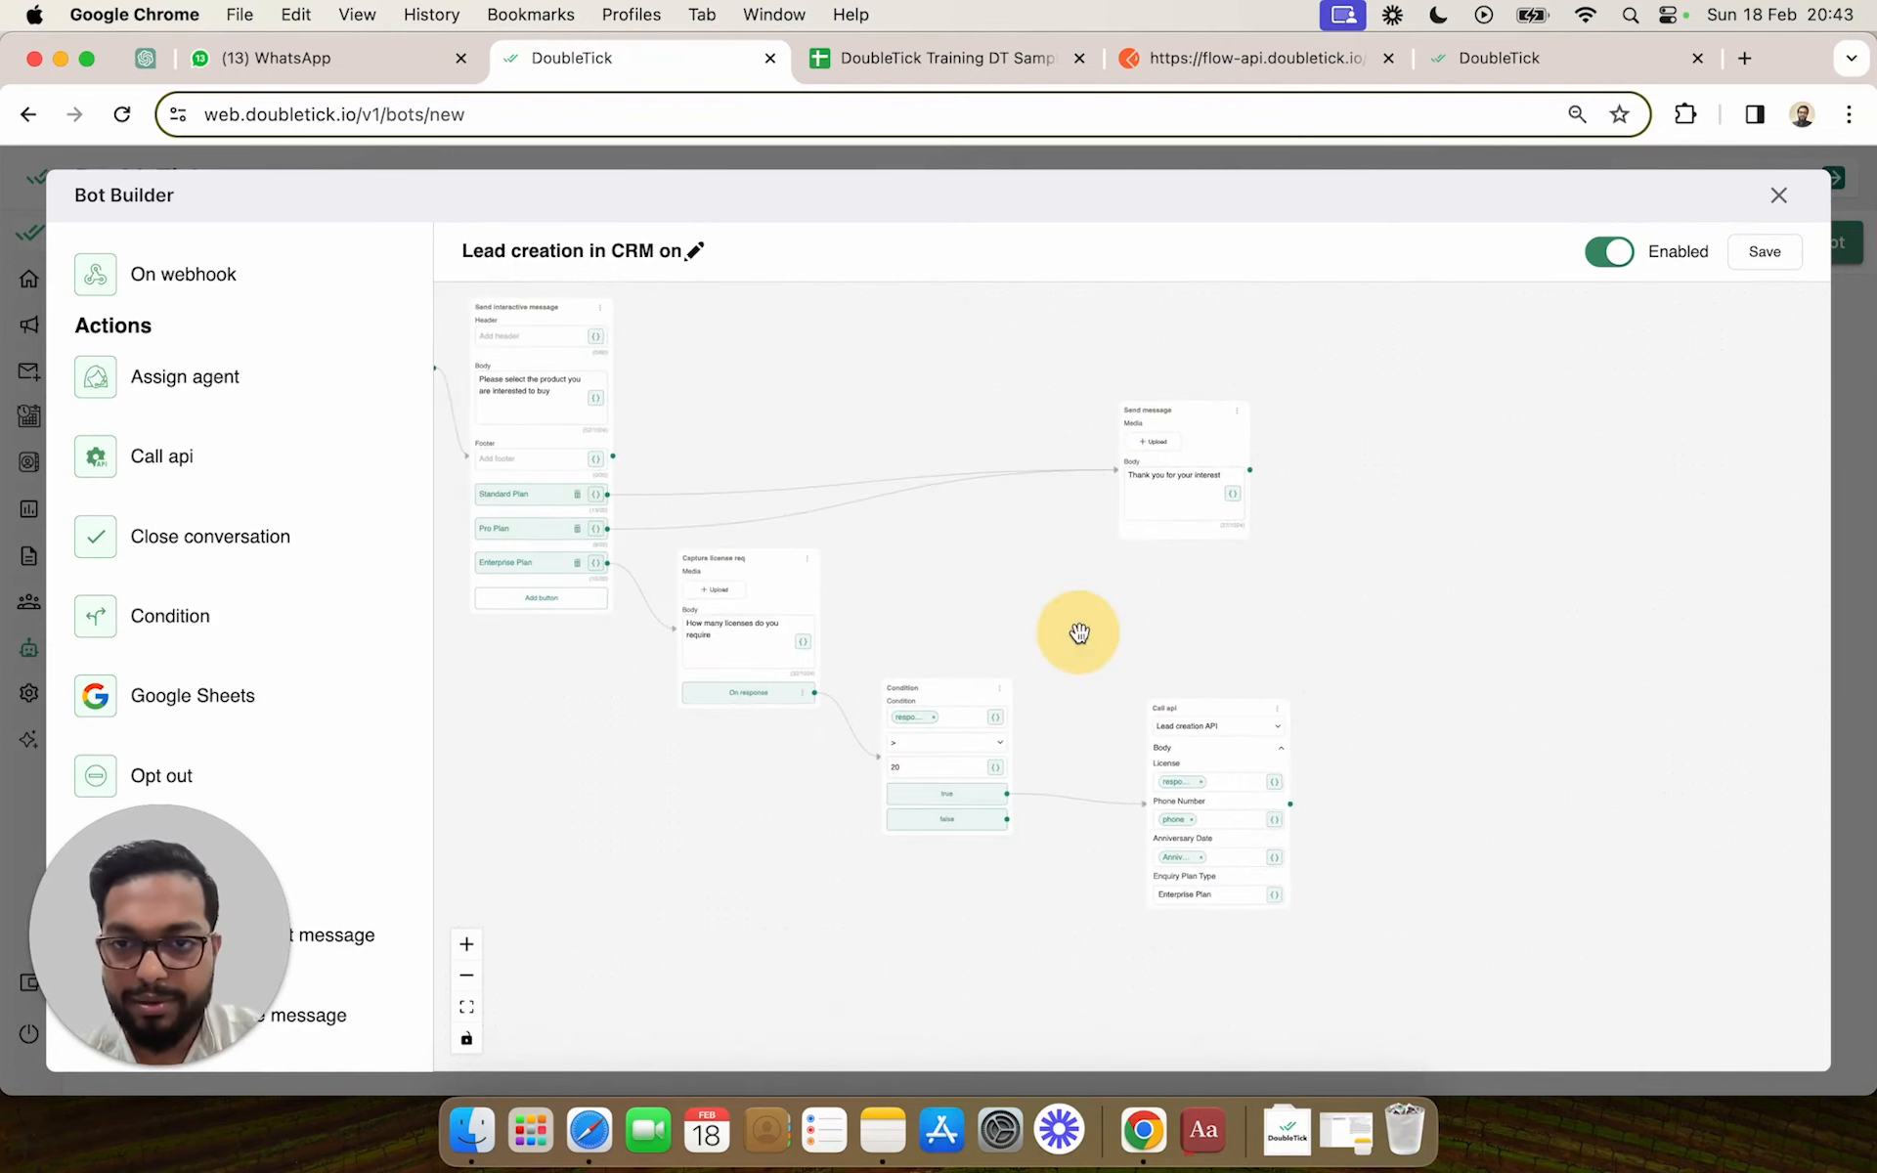
click(1278, 712)
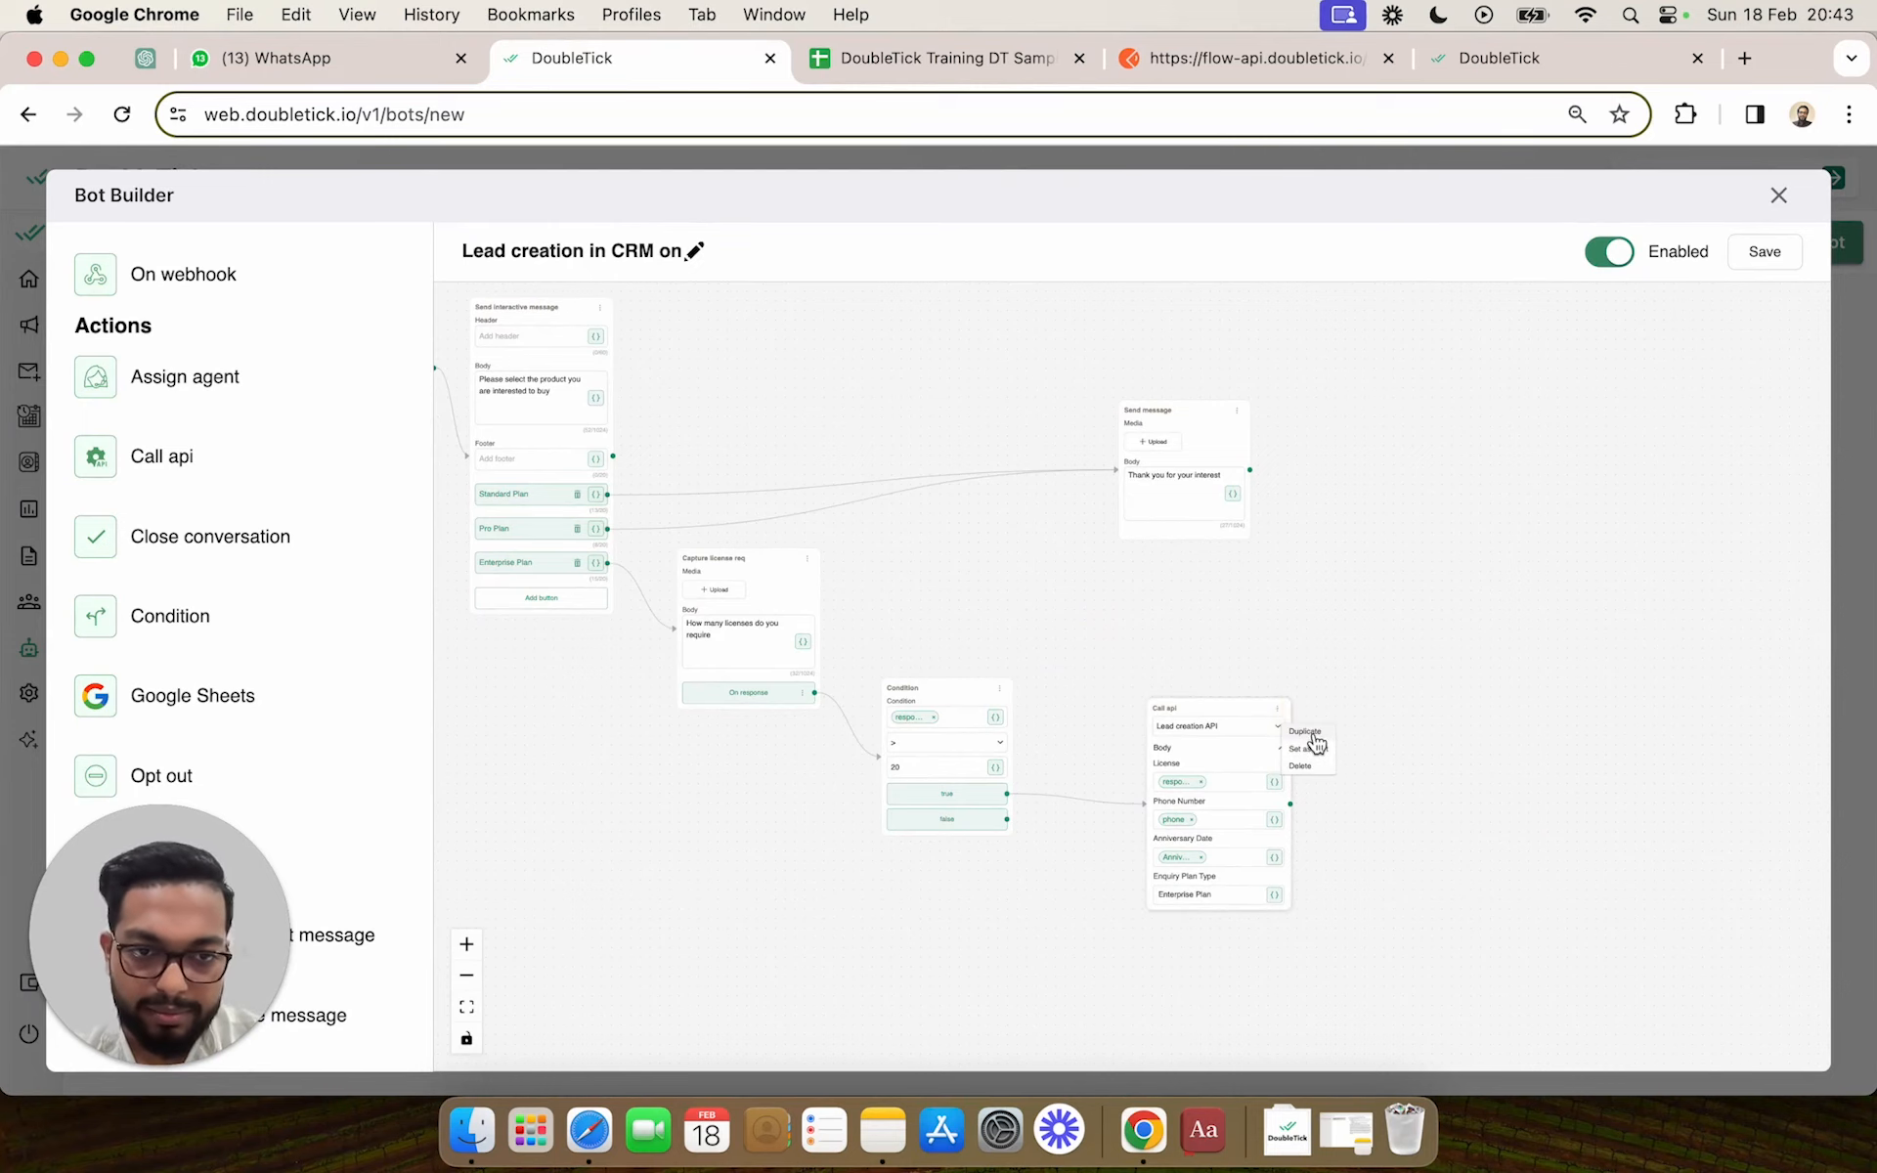
click(1311, 735)
drag(1064, 658, 1121, 516)
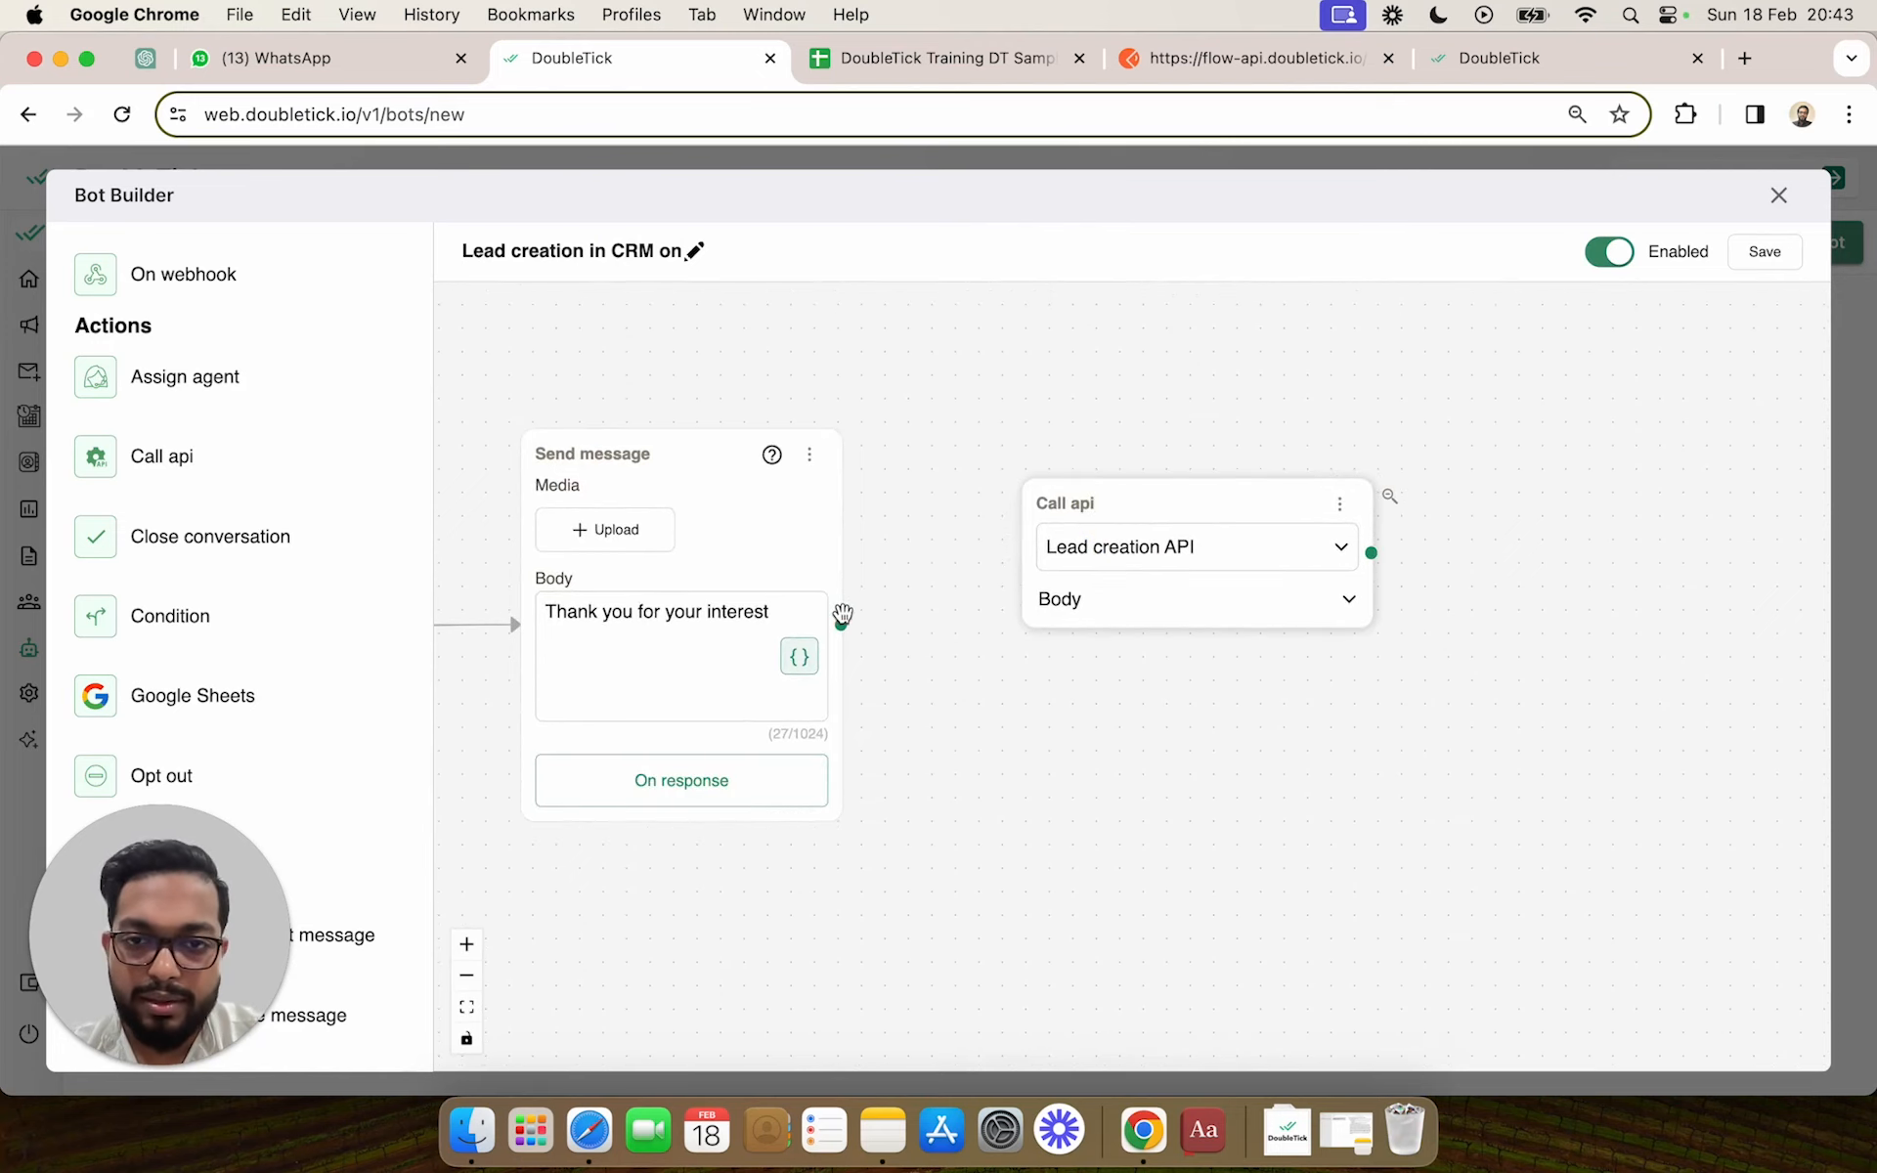
drag(841, 626, 1093, 595)
Expand the copied API call's body fields and set its Enquiry Plan Type to "Pro Plan"
click(1186, 606)
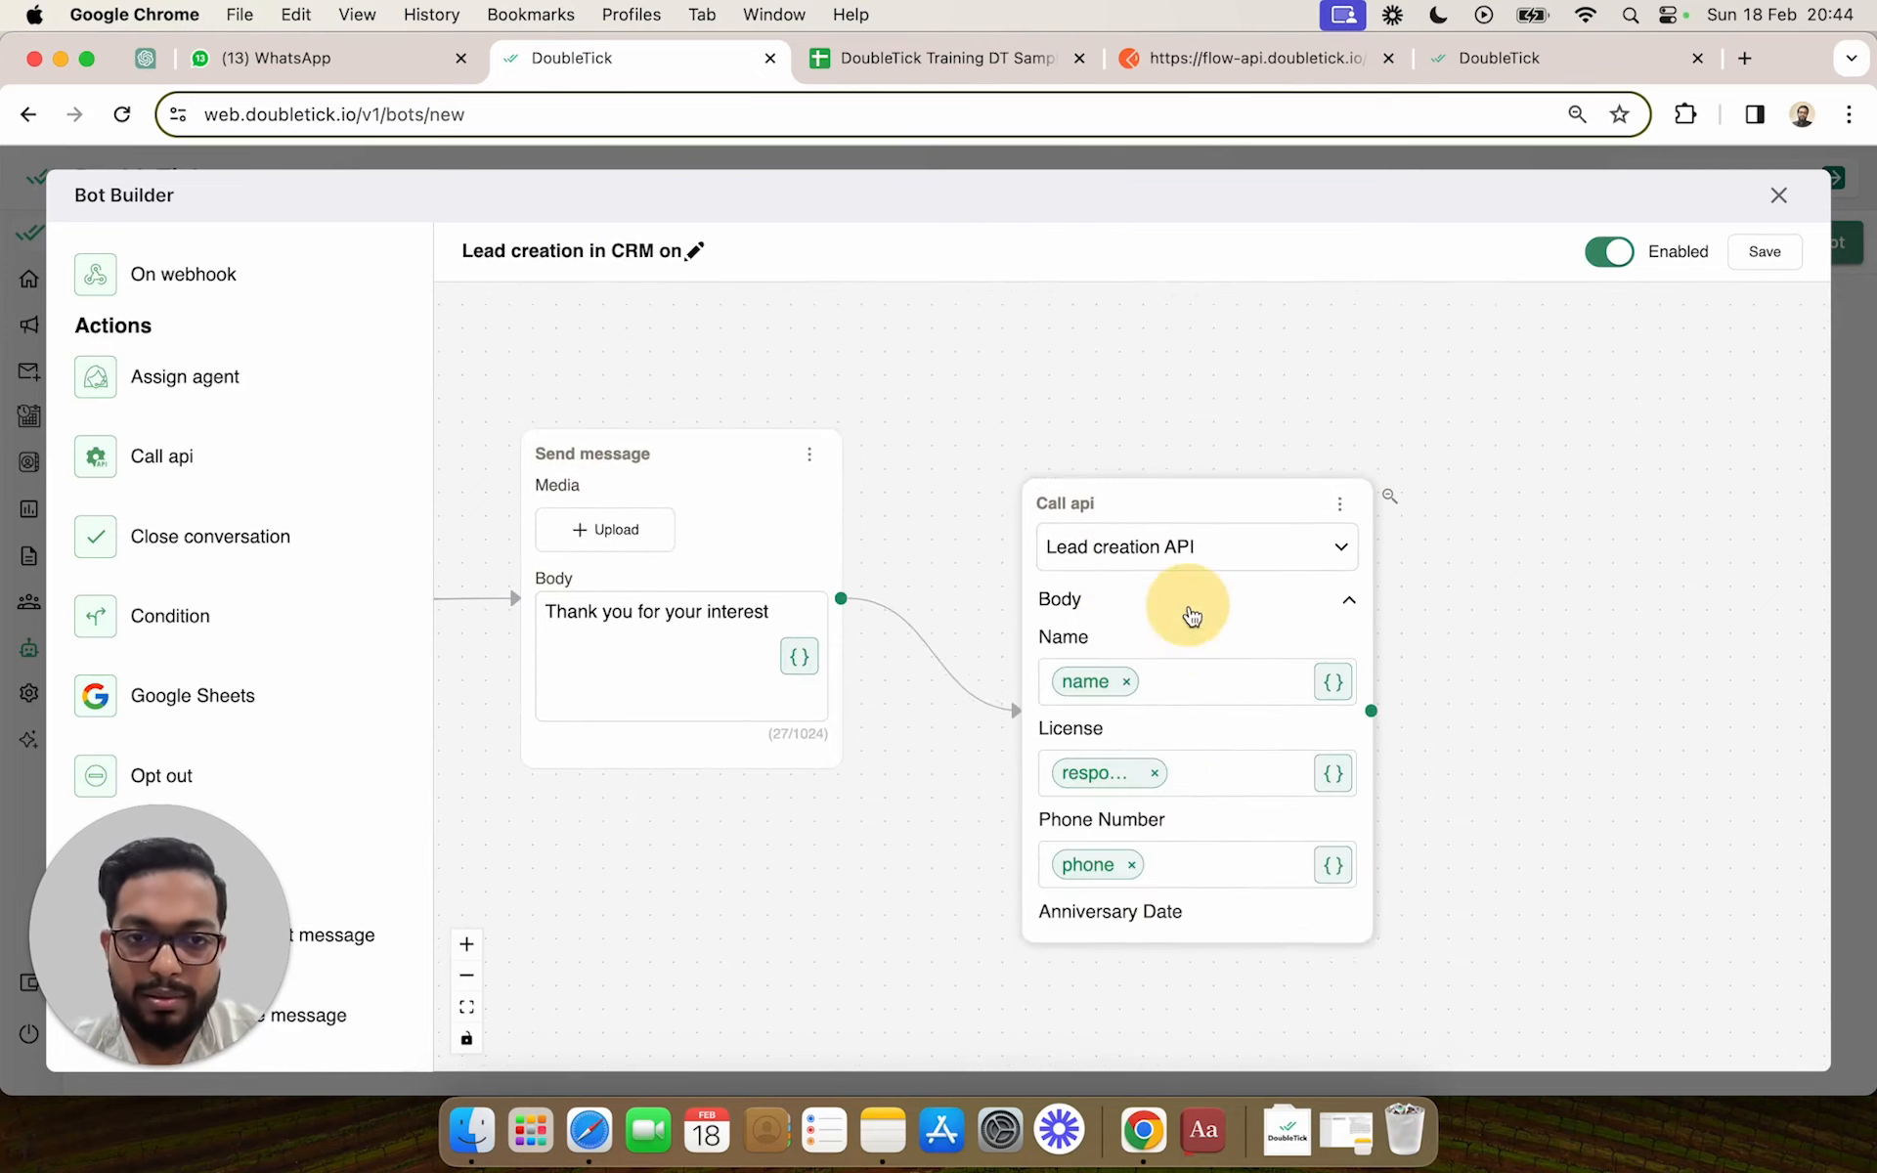
scroll(1209, 867, down, 2)
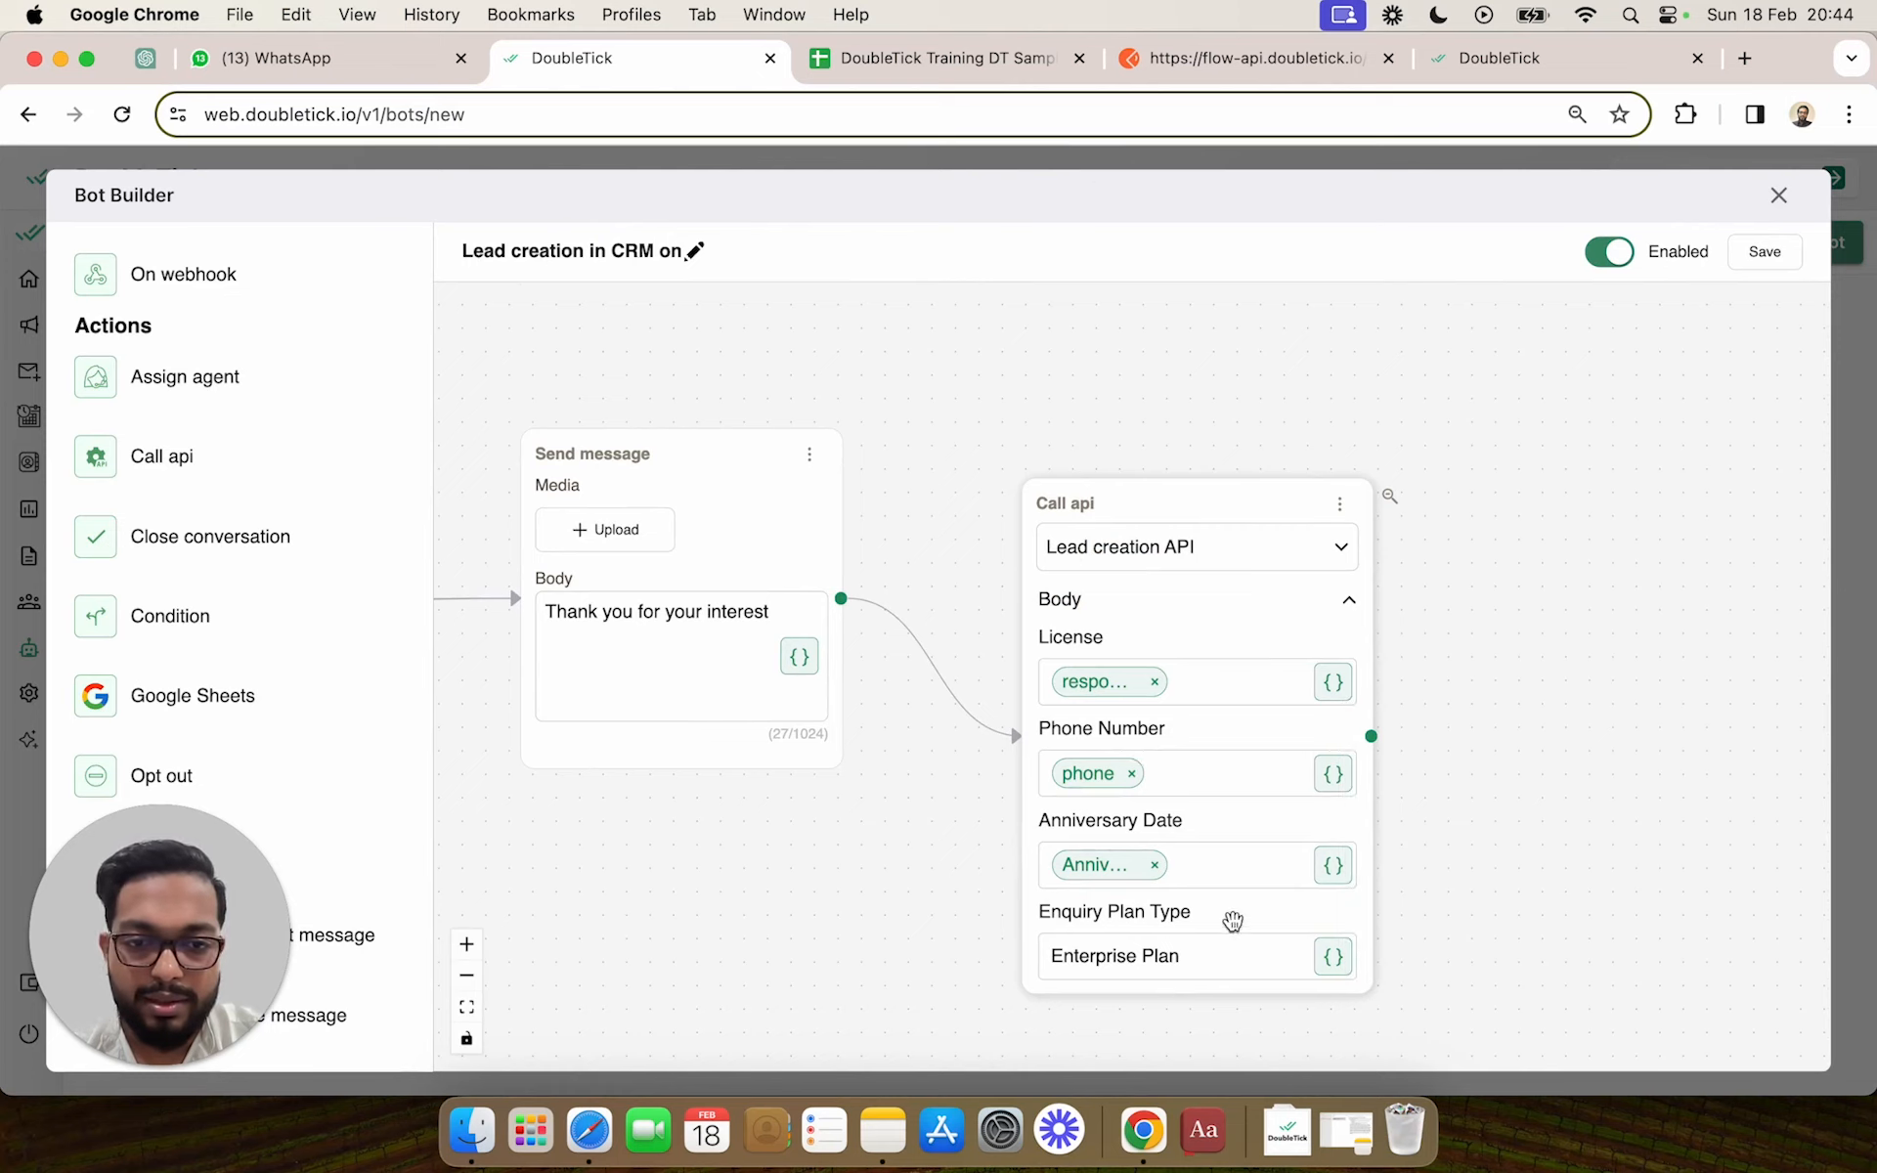
click(1224, 956)
triple_click(1224, 956)
text(Pro)
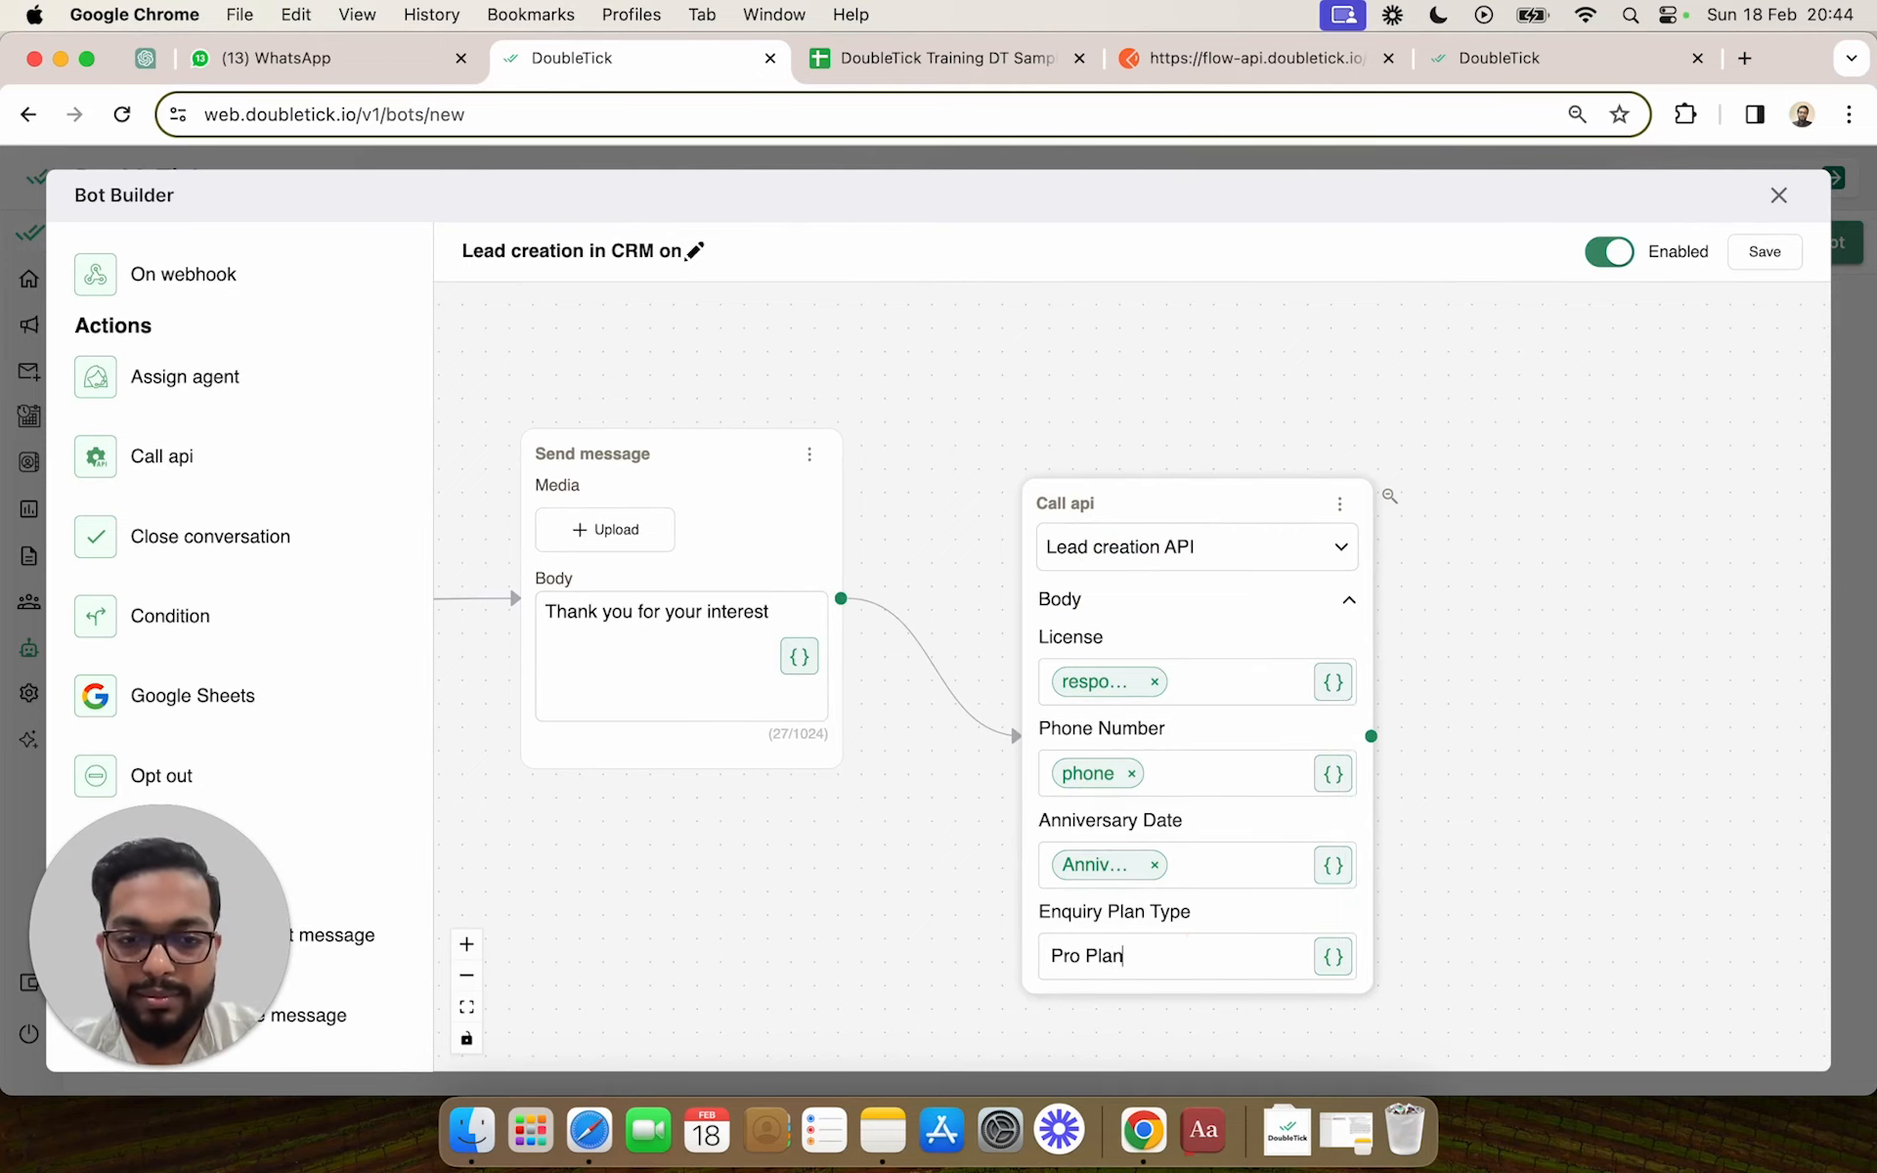
scroll(724, 951, down, 5)
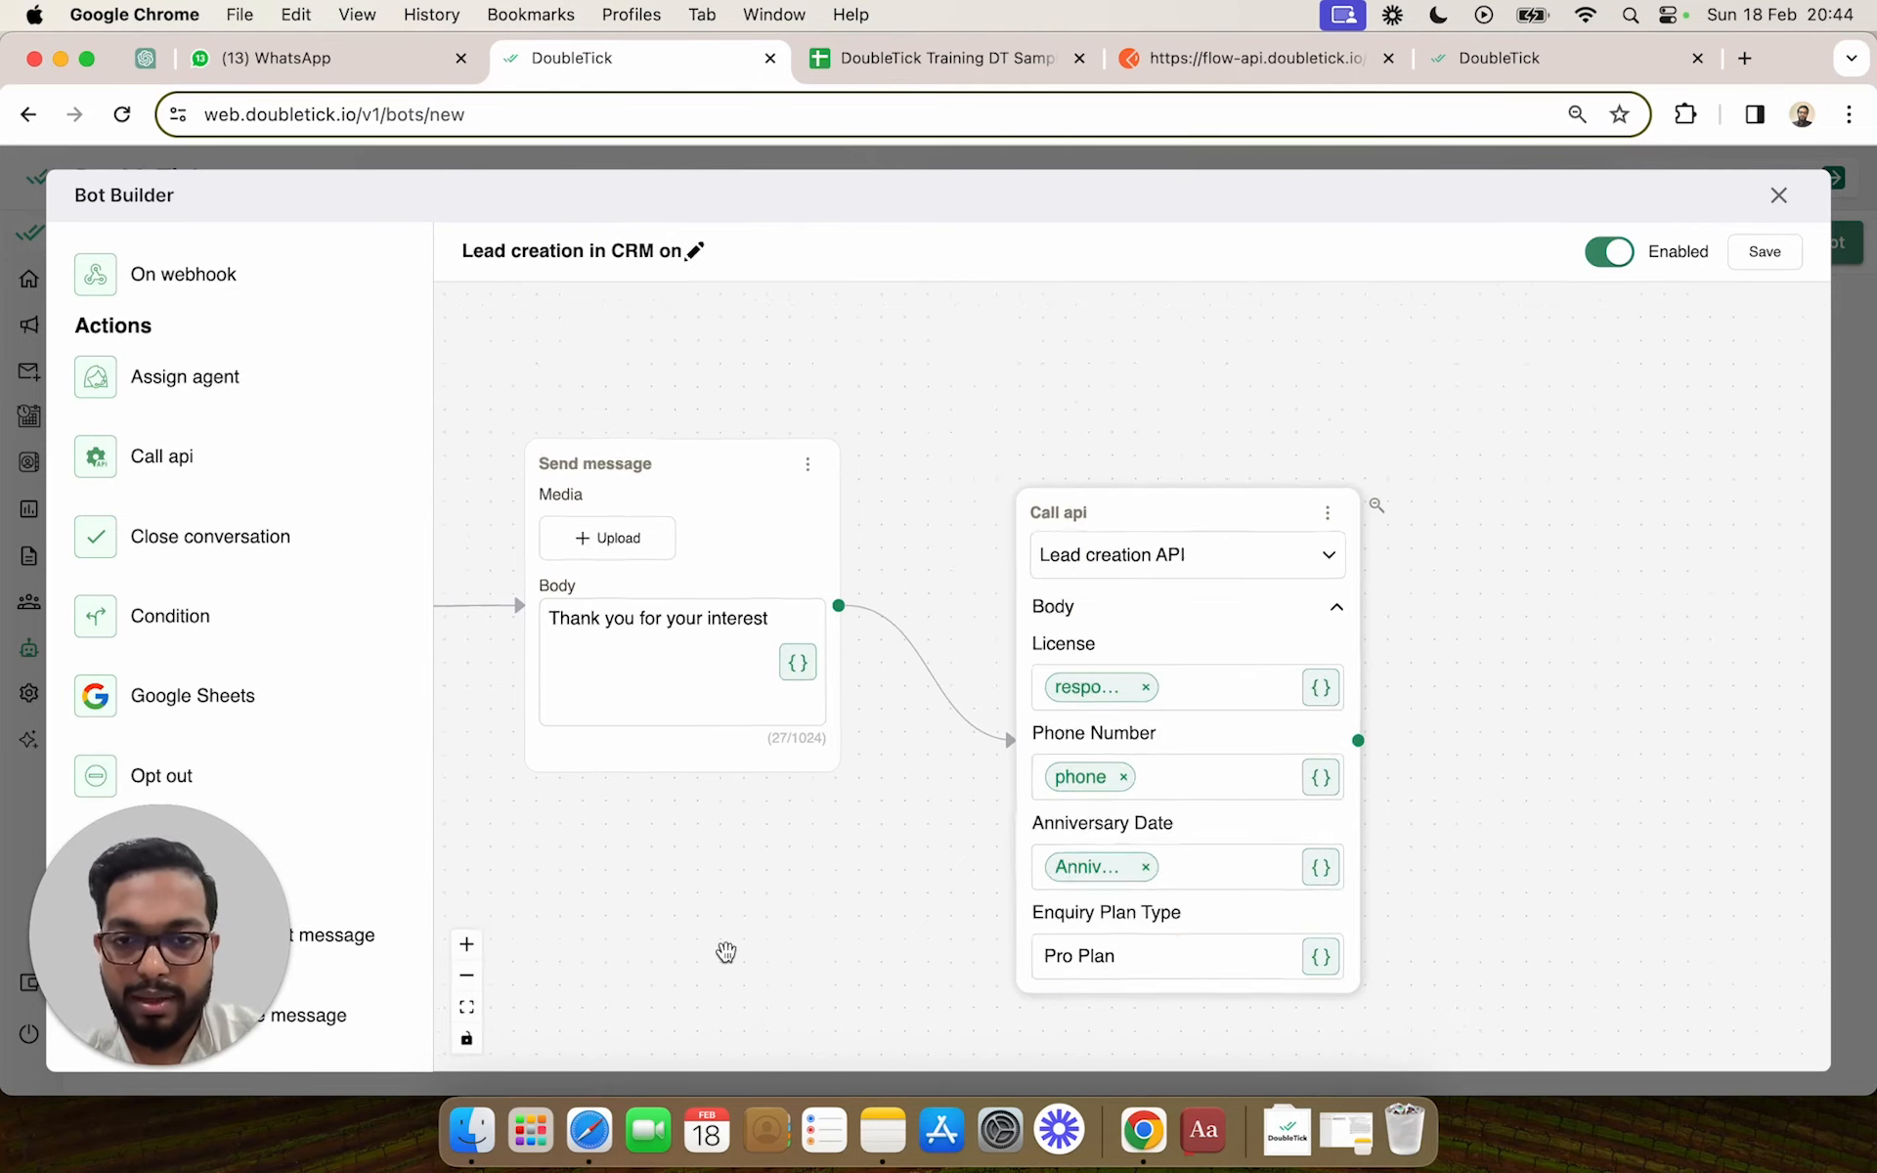
Extend the copied API call's Enquiry Plan Type to "Standard / Pro Plan"
drag(666, 913, 1311, 616)
drag(968, 588, 1215, 662)
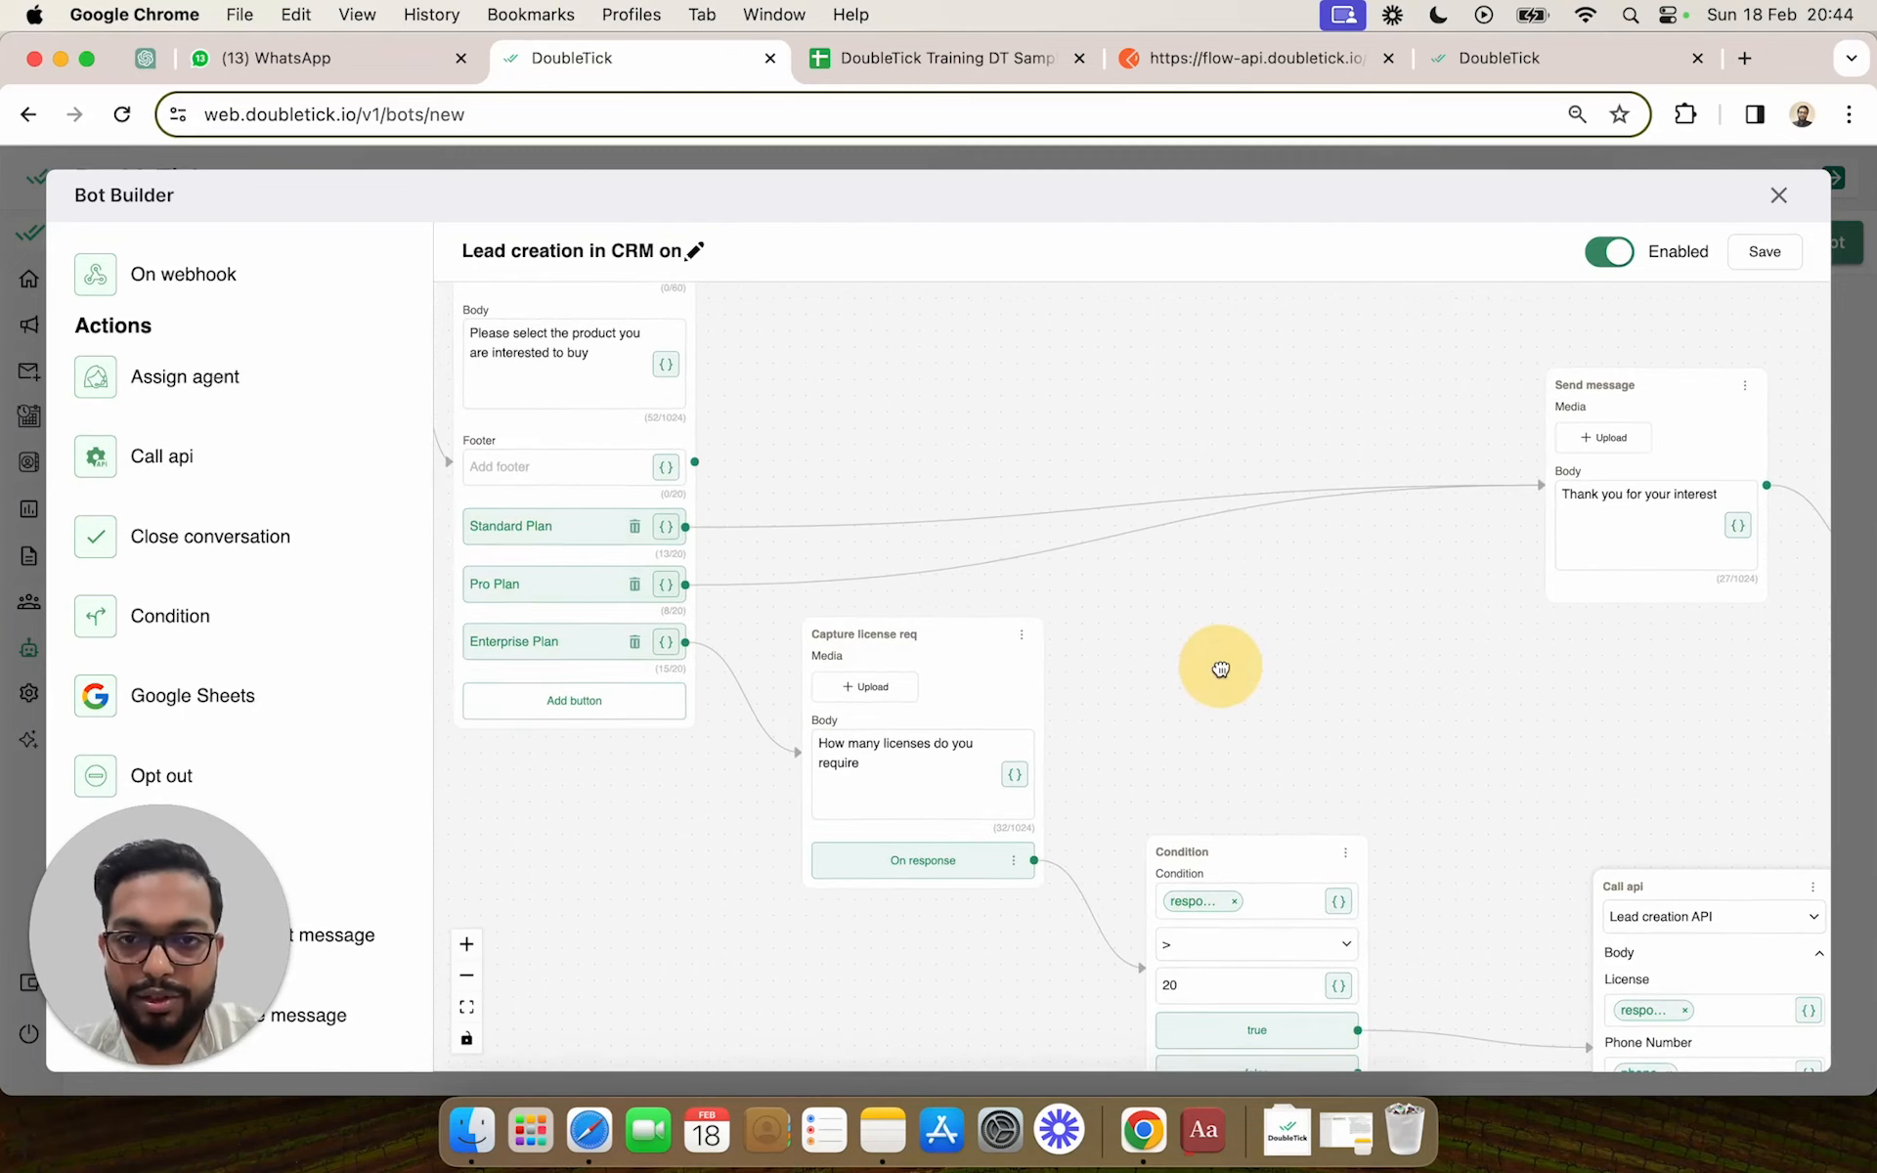
drag(1382, 691, 792, 635)
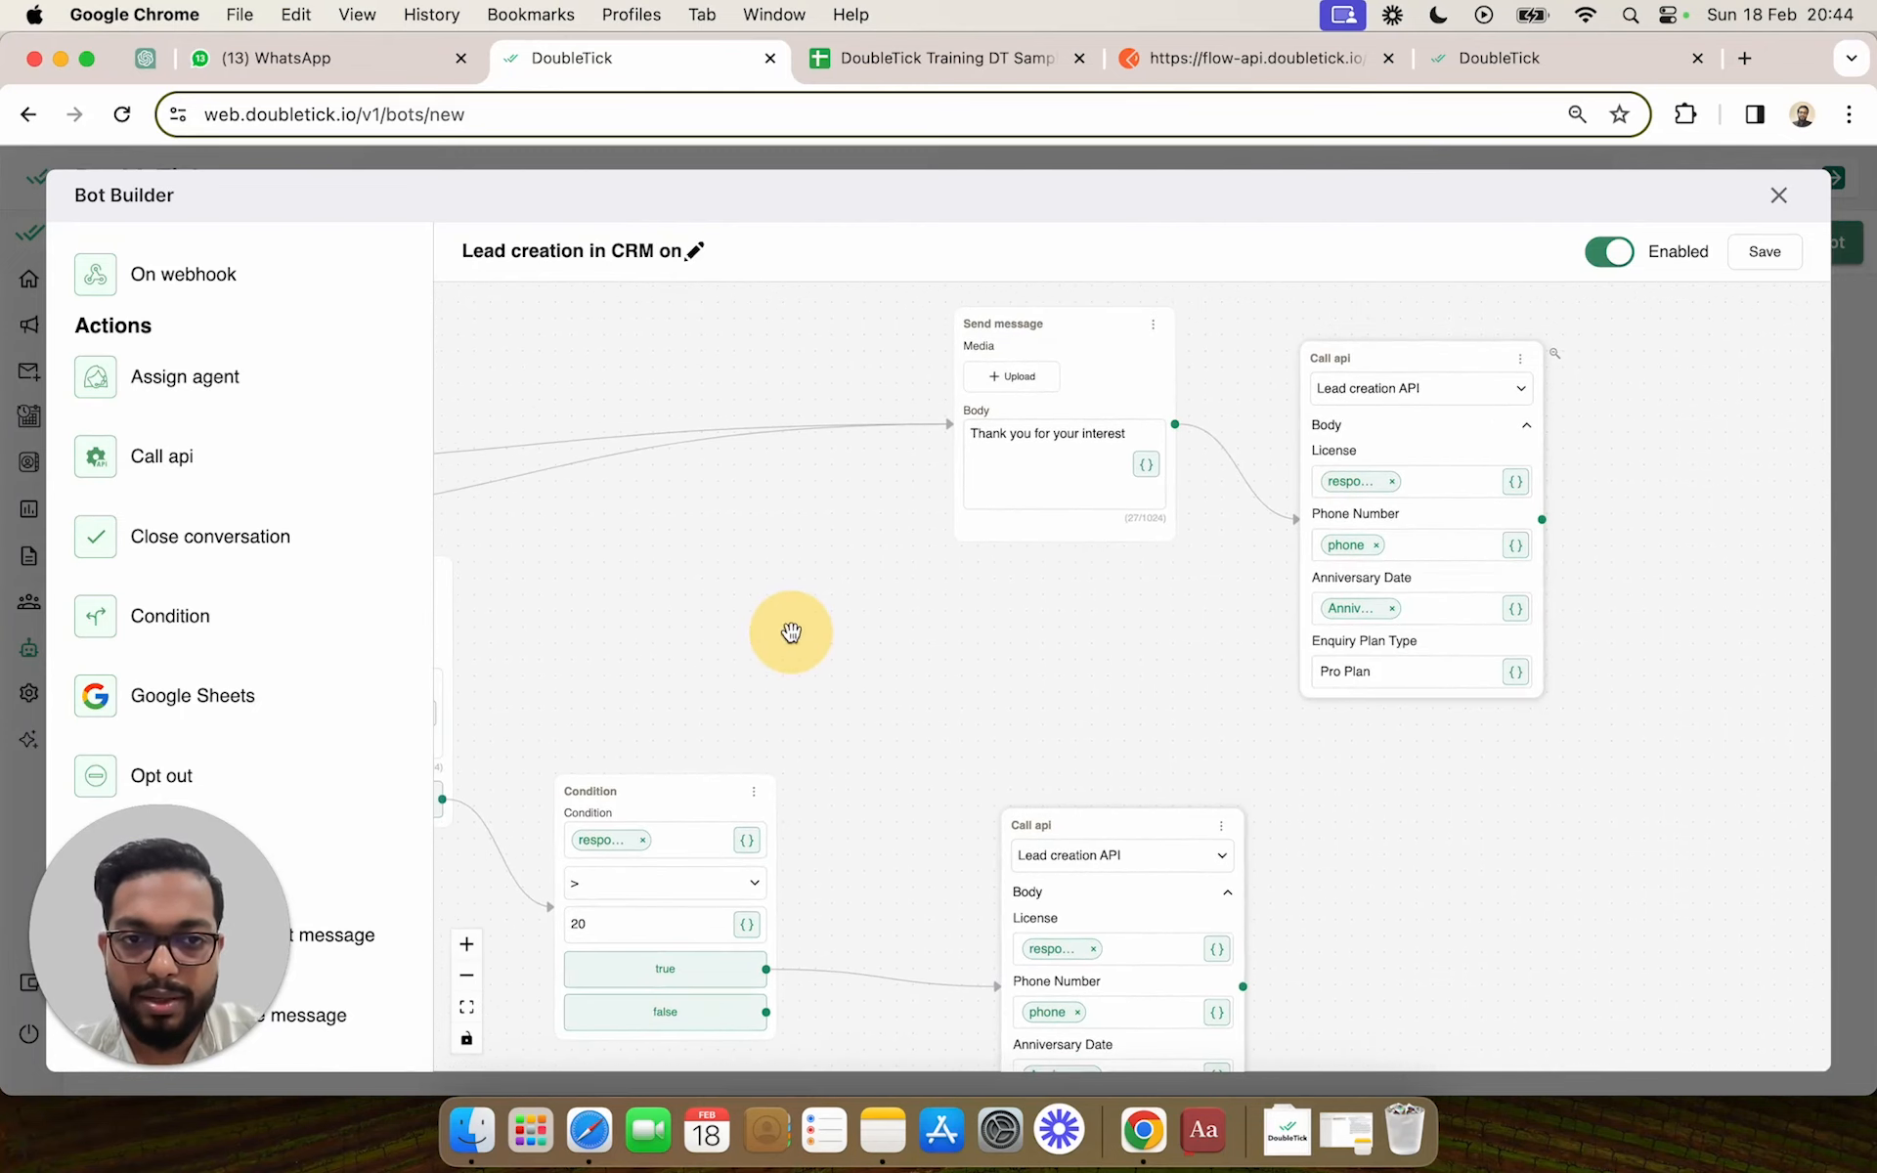
click(1326, 671)
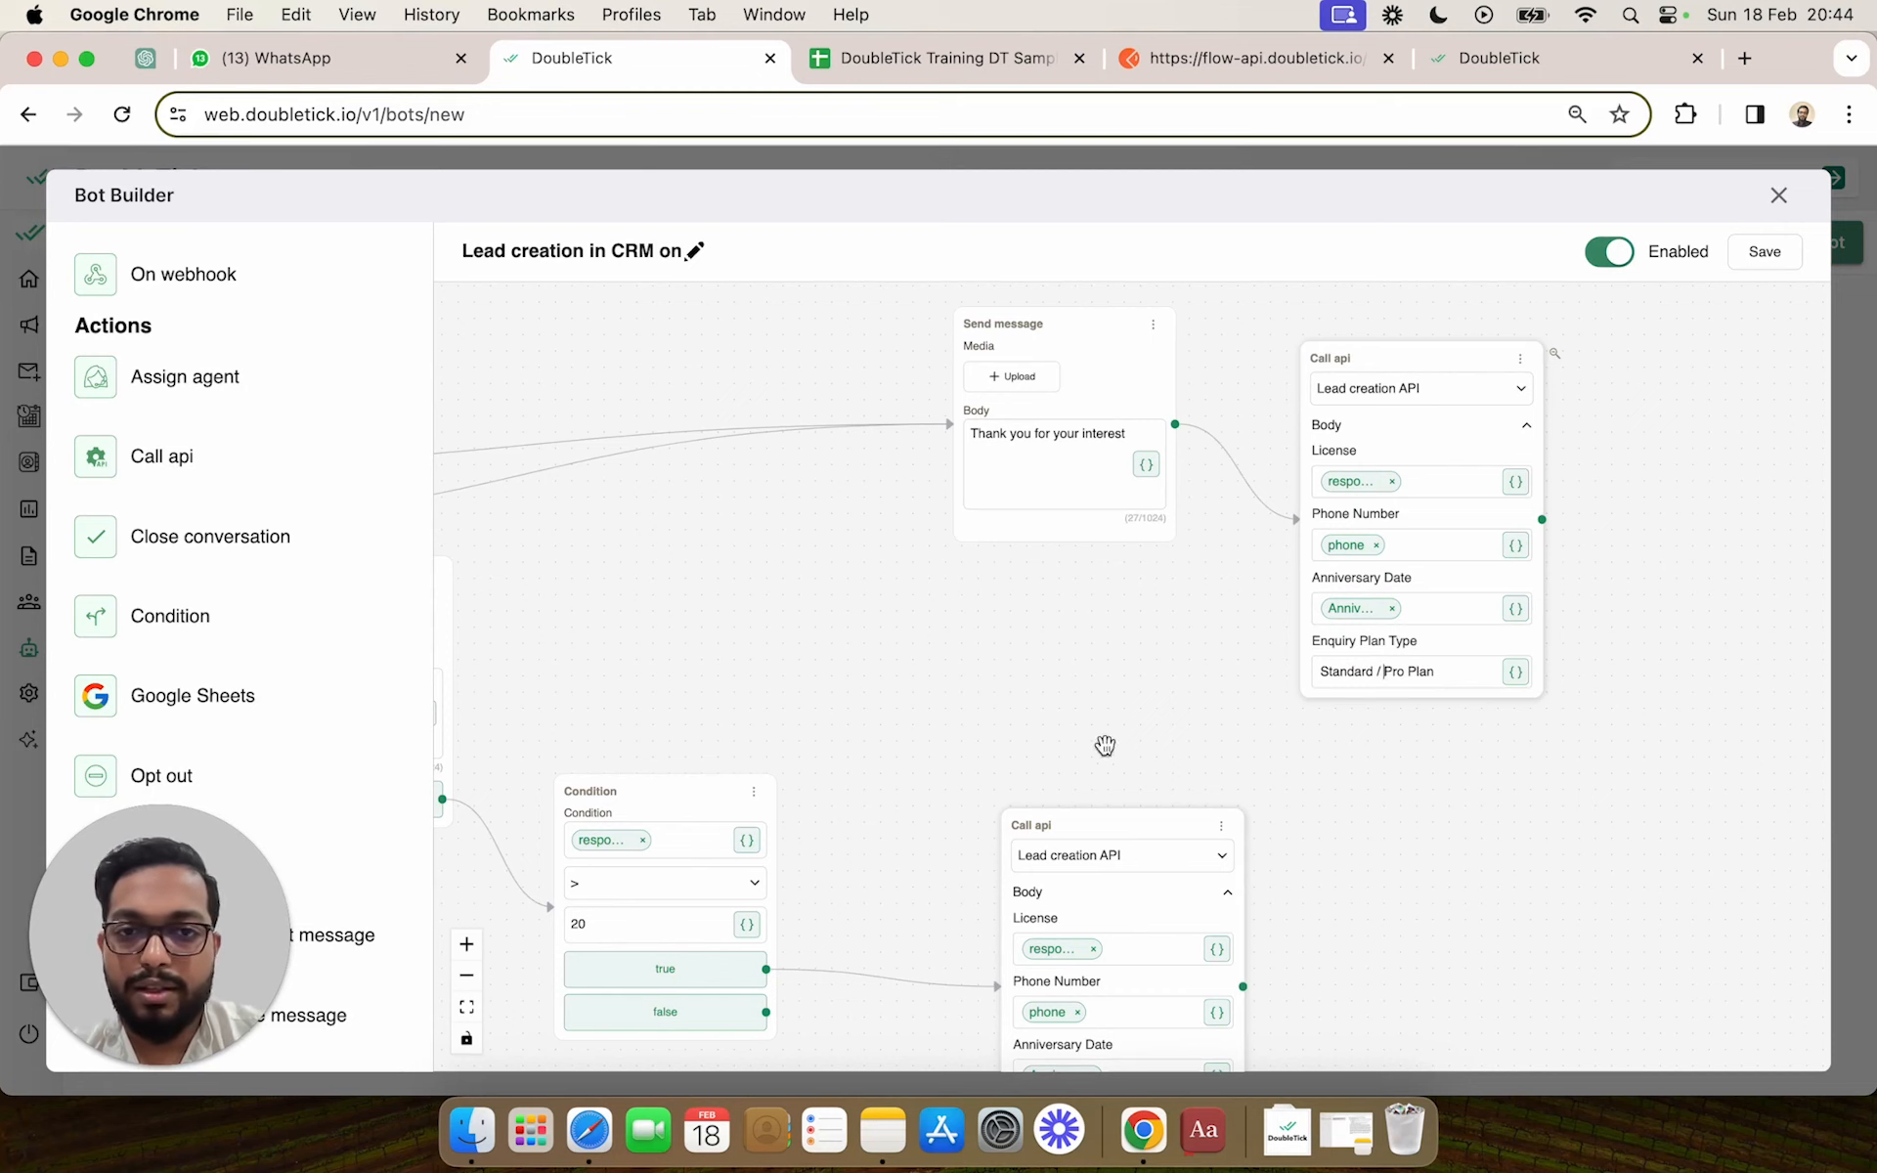
Replace the response variable in the copied API call's License field with "NA" and save the bot
drag(900, 654, 1271, 636)
drag(1036, 689, 709, 645)
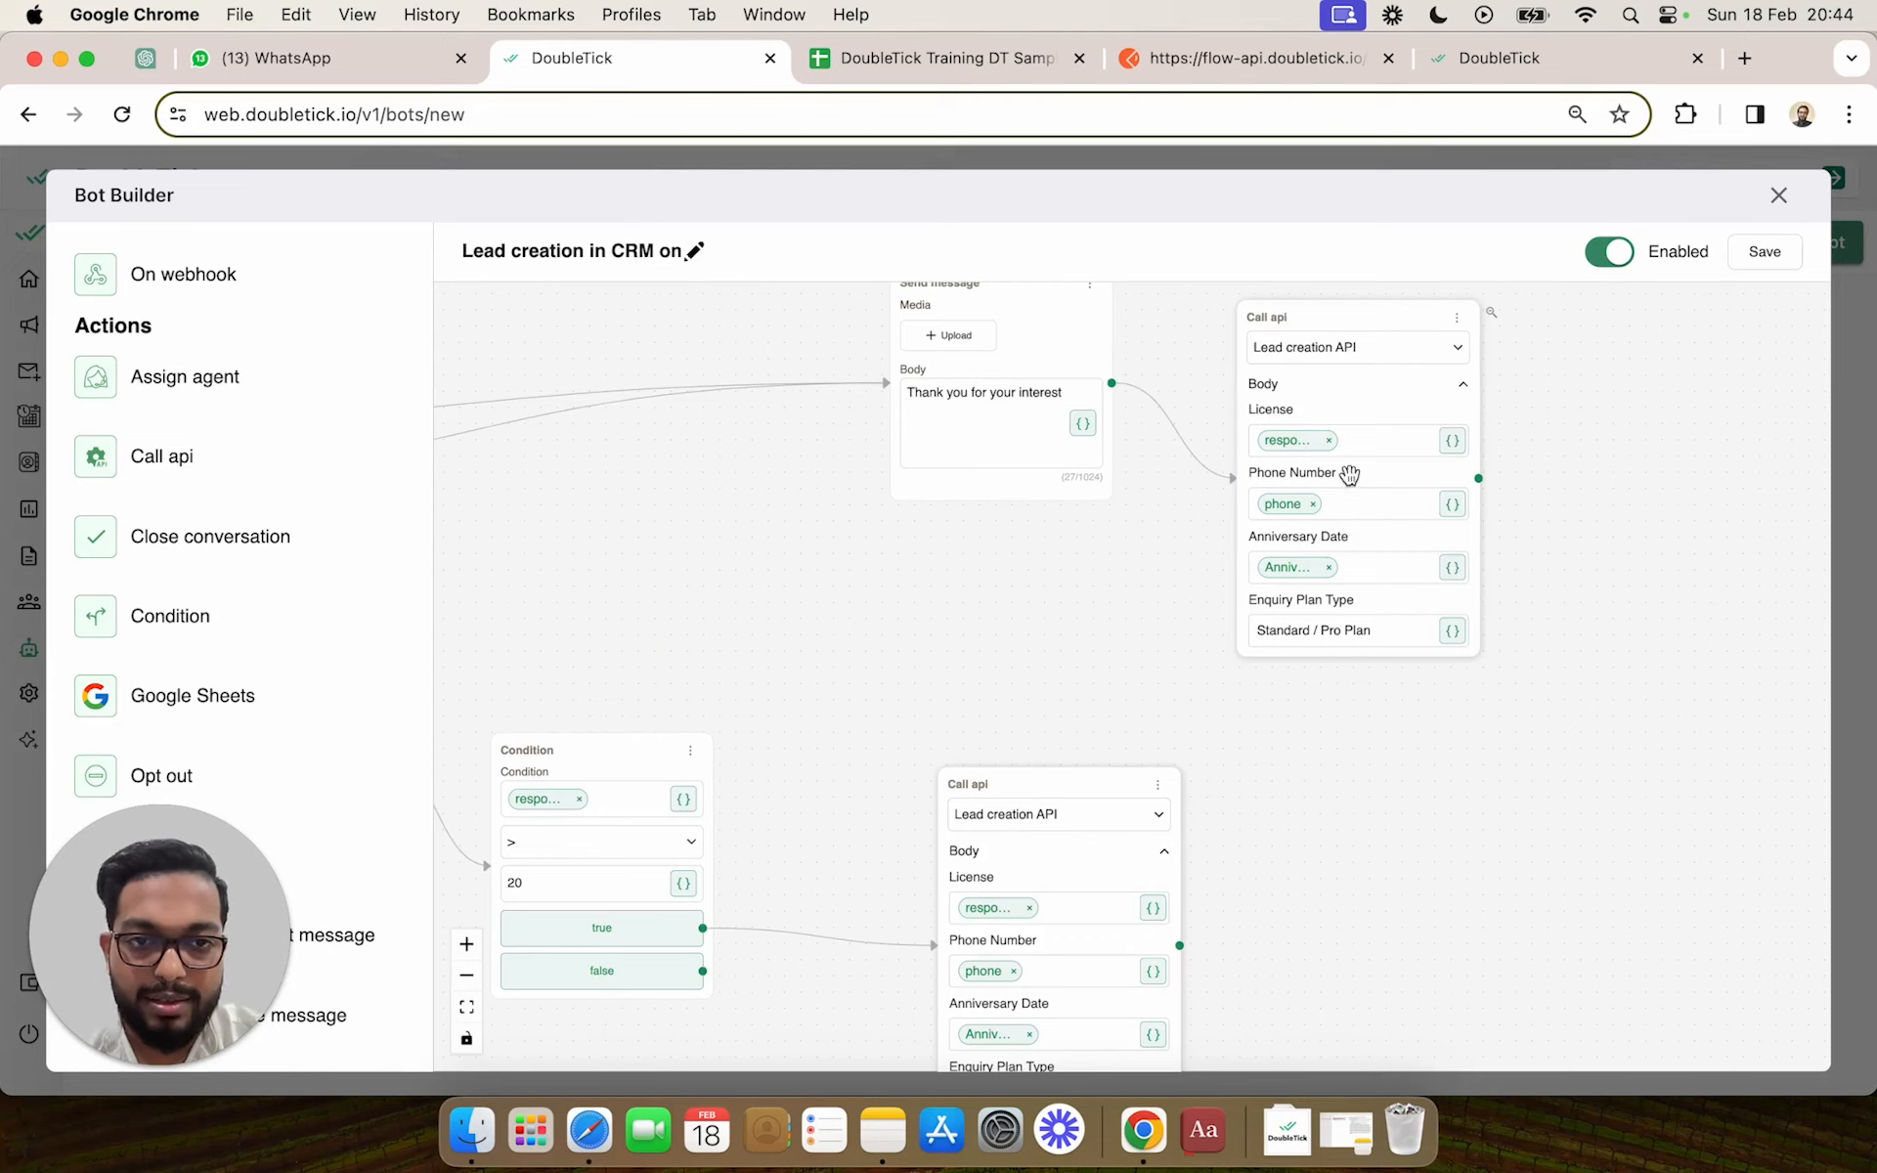
click(1328, 441)
click(1292, 439)
text(NA)
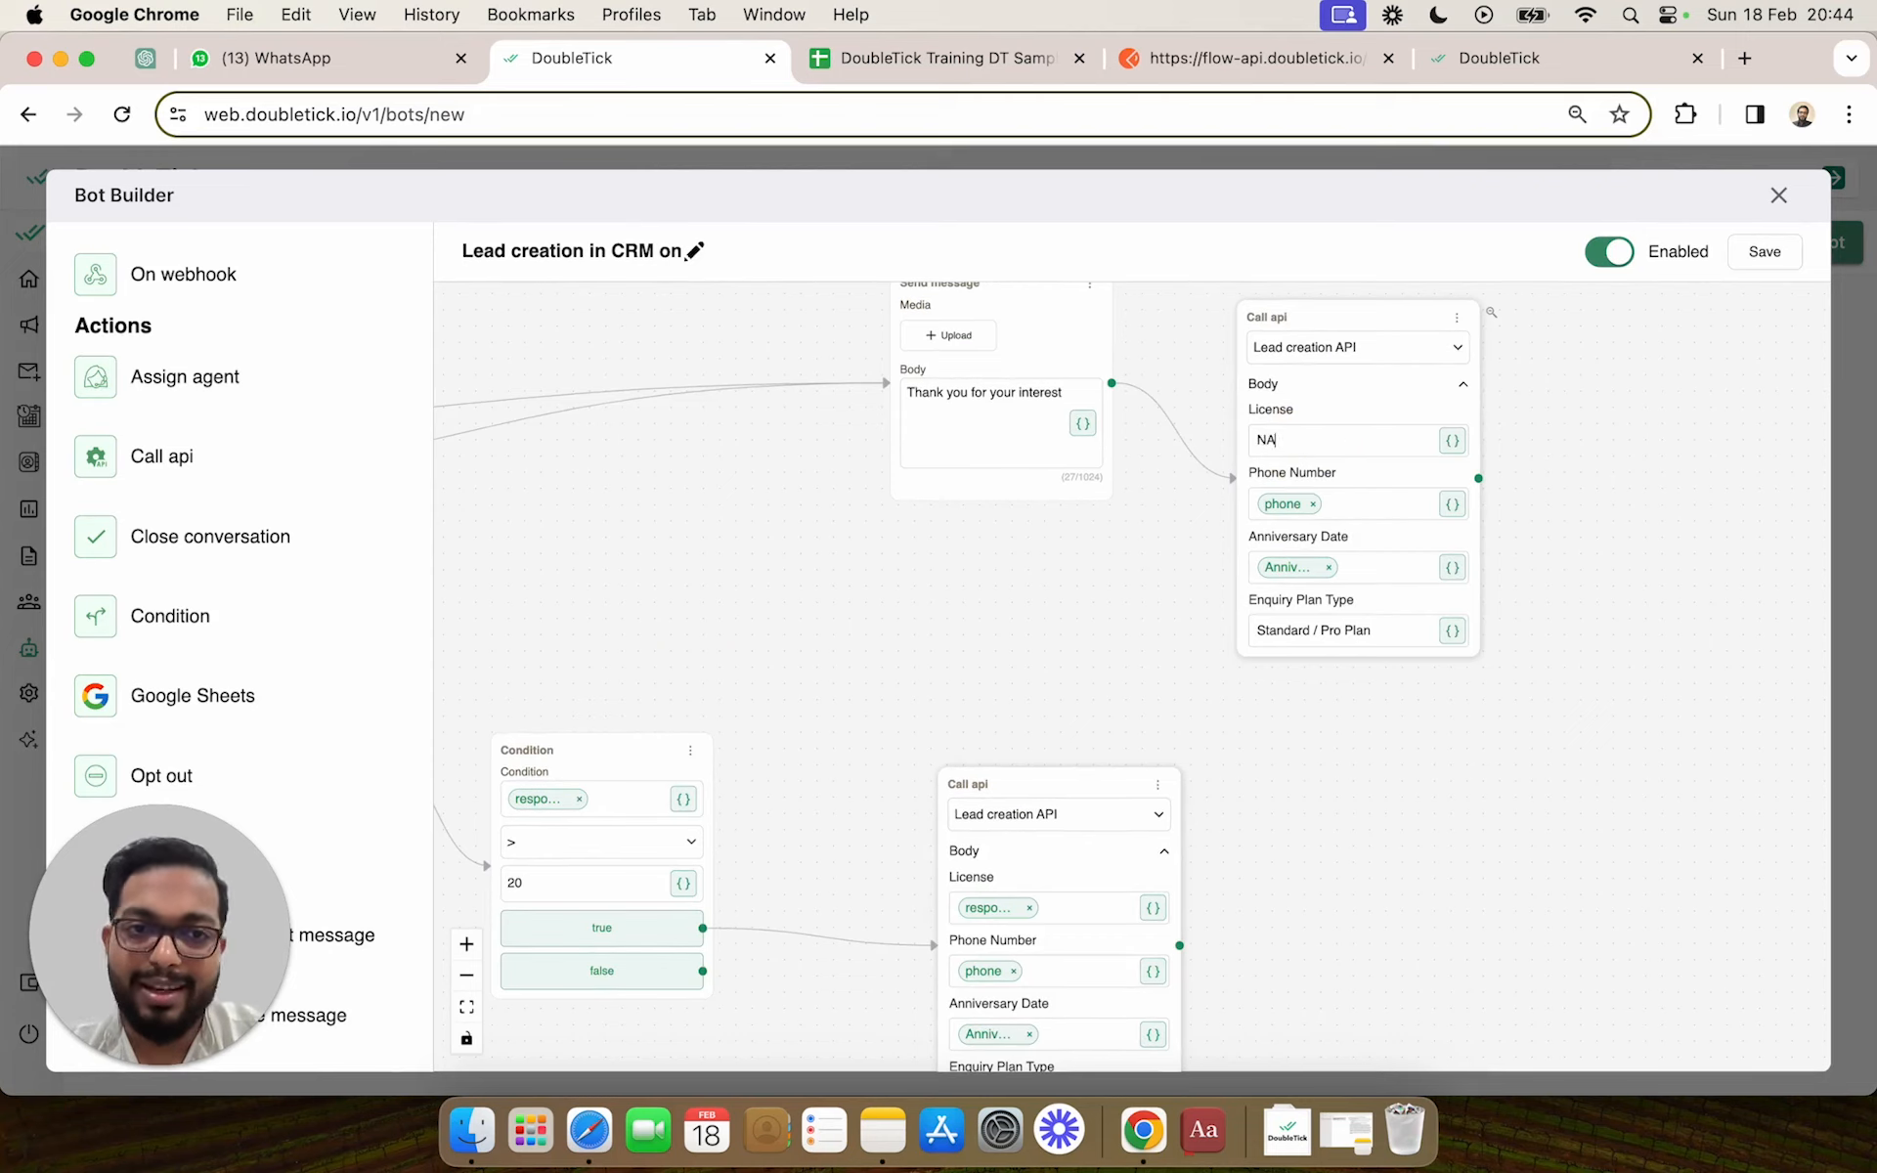
click(1763, 256)
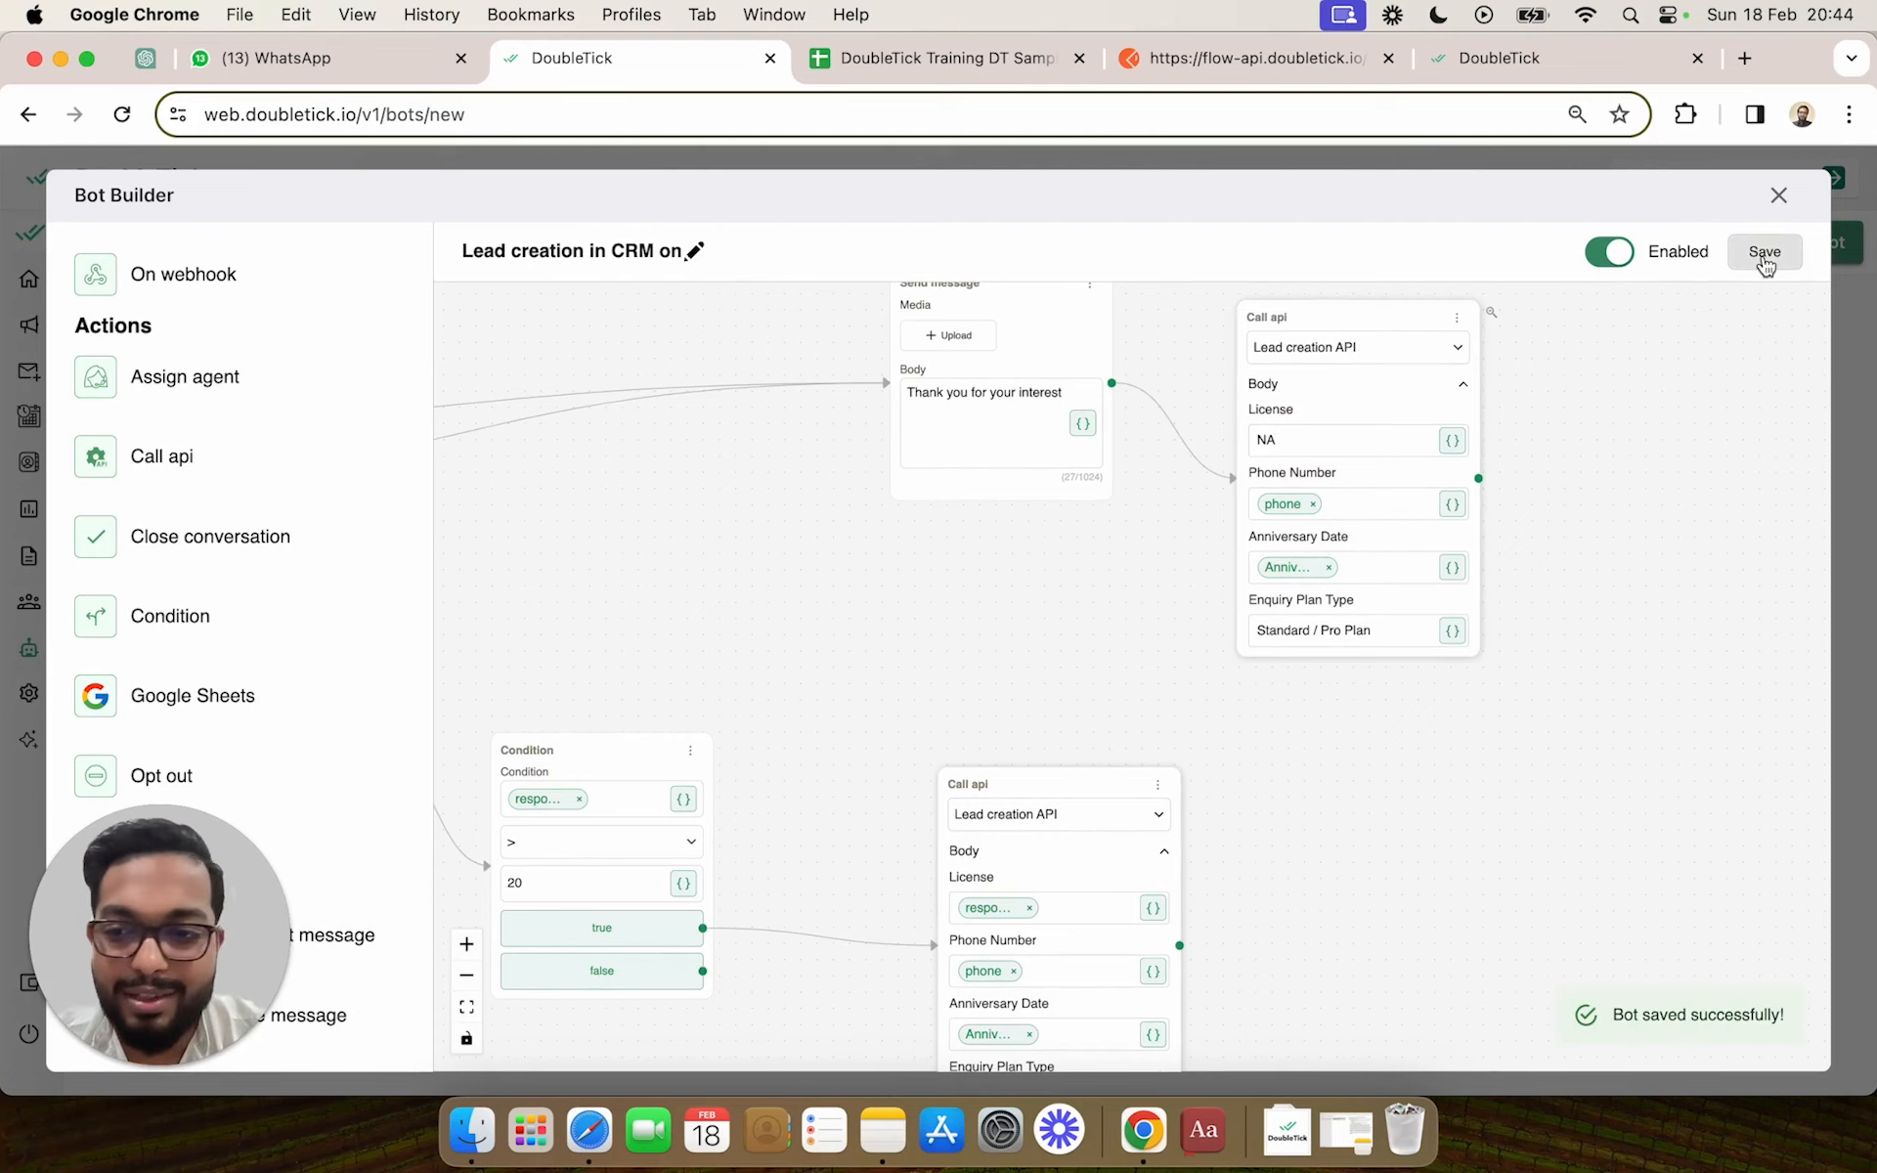
Collapse the copied API call's body fields, then add a Condition block beside the call and connect the call to it
click(1458, 385)
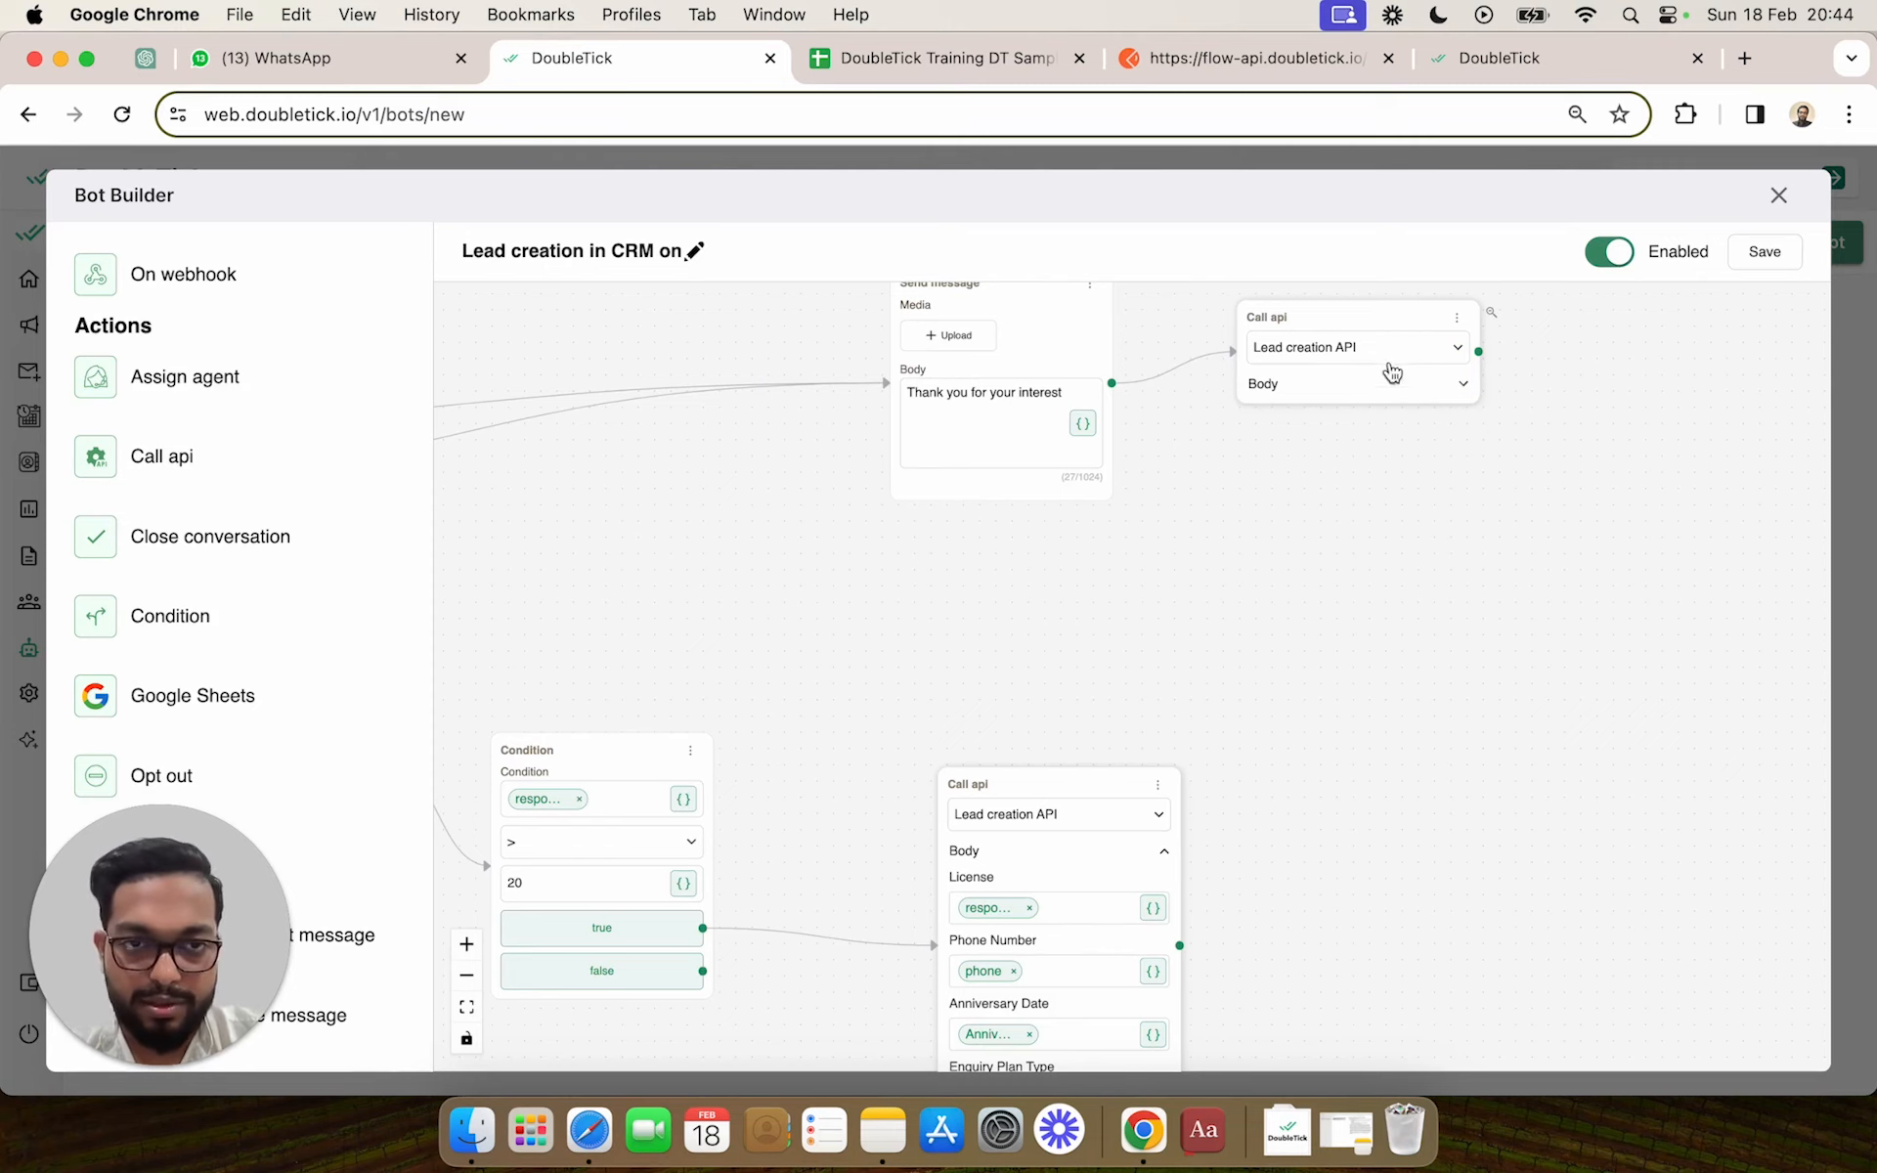
drag(1445, 494, 970, 587)
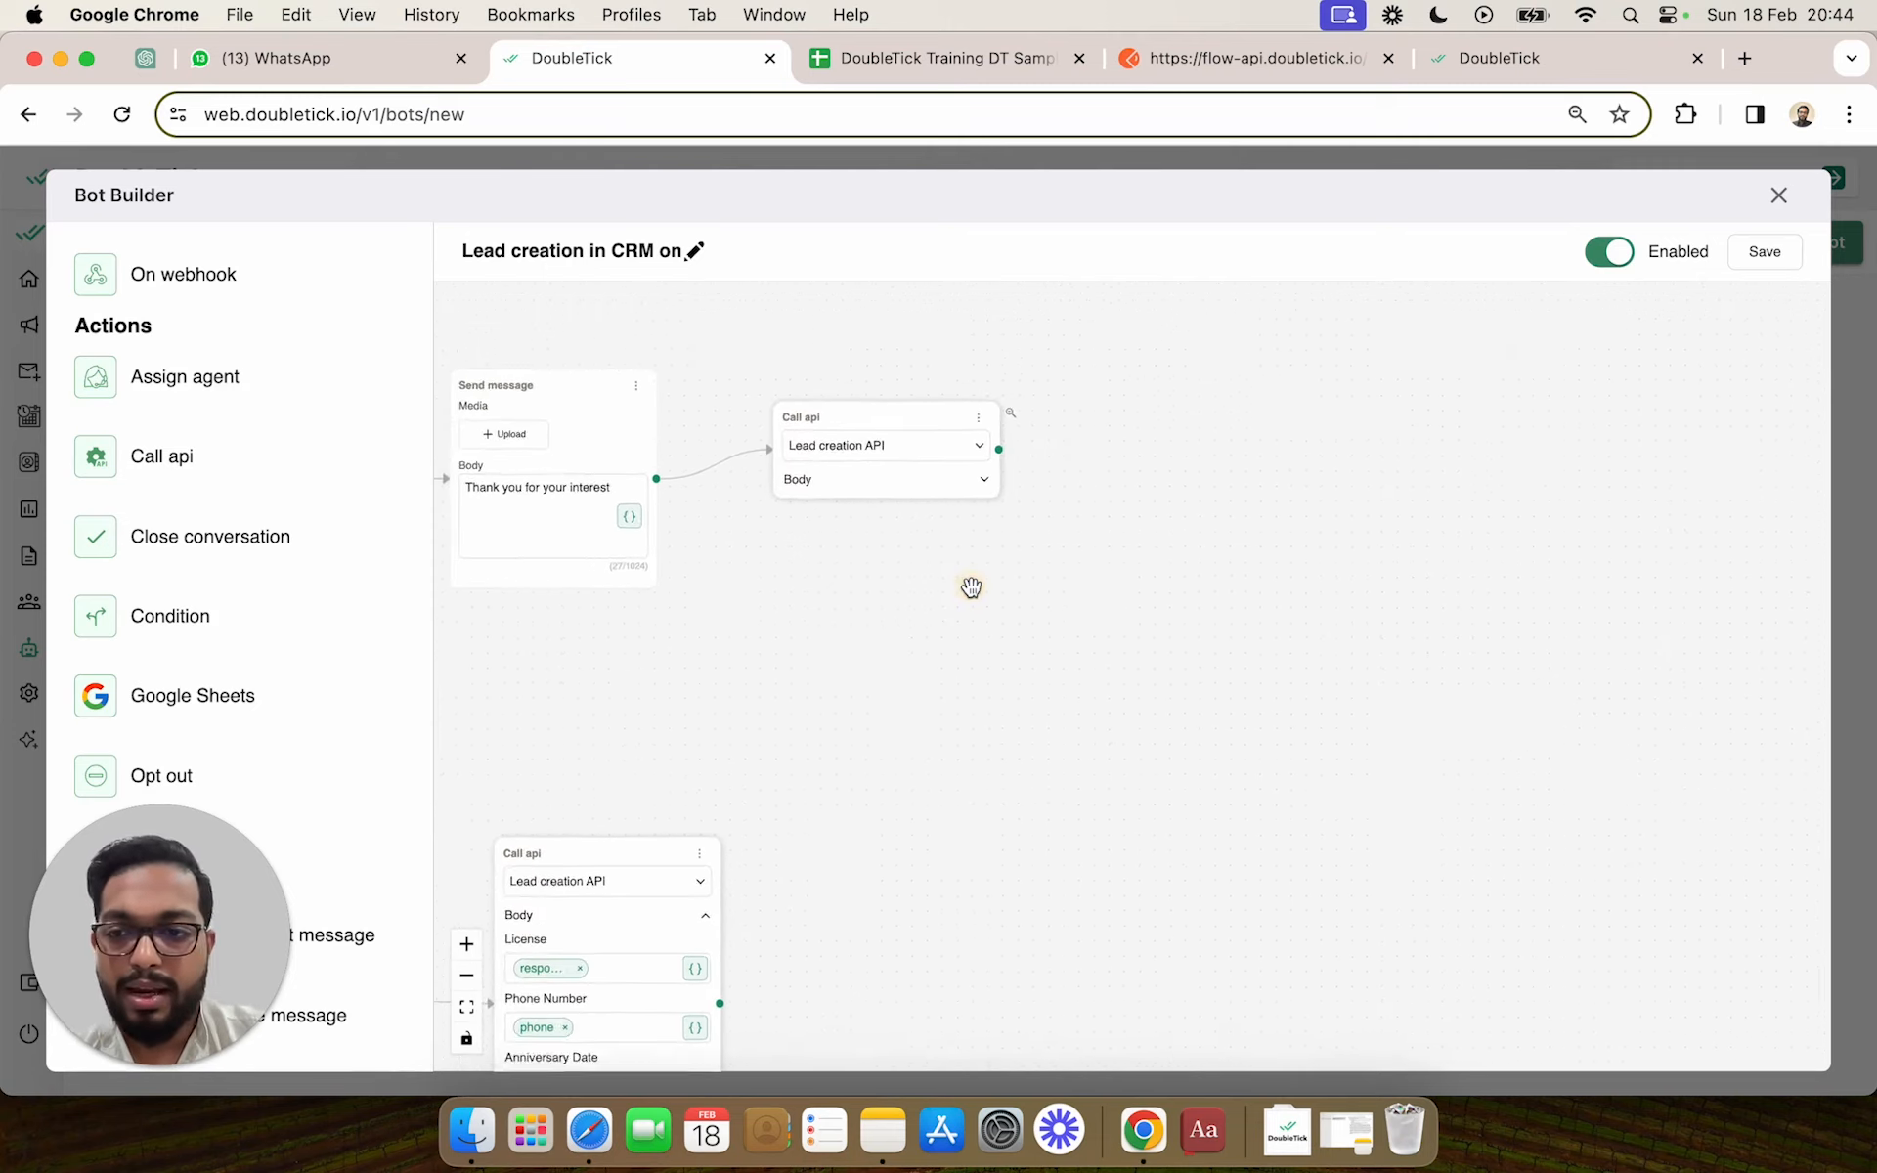
scroll(971, 587, down, 1)
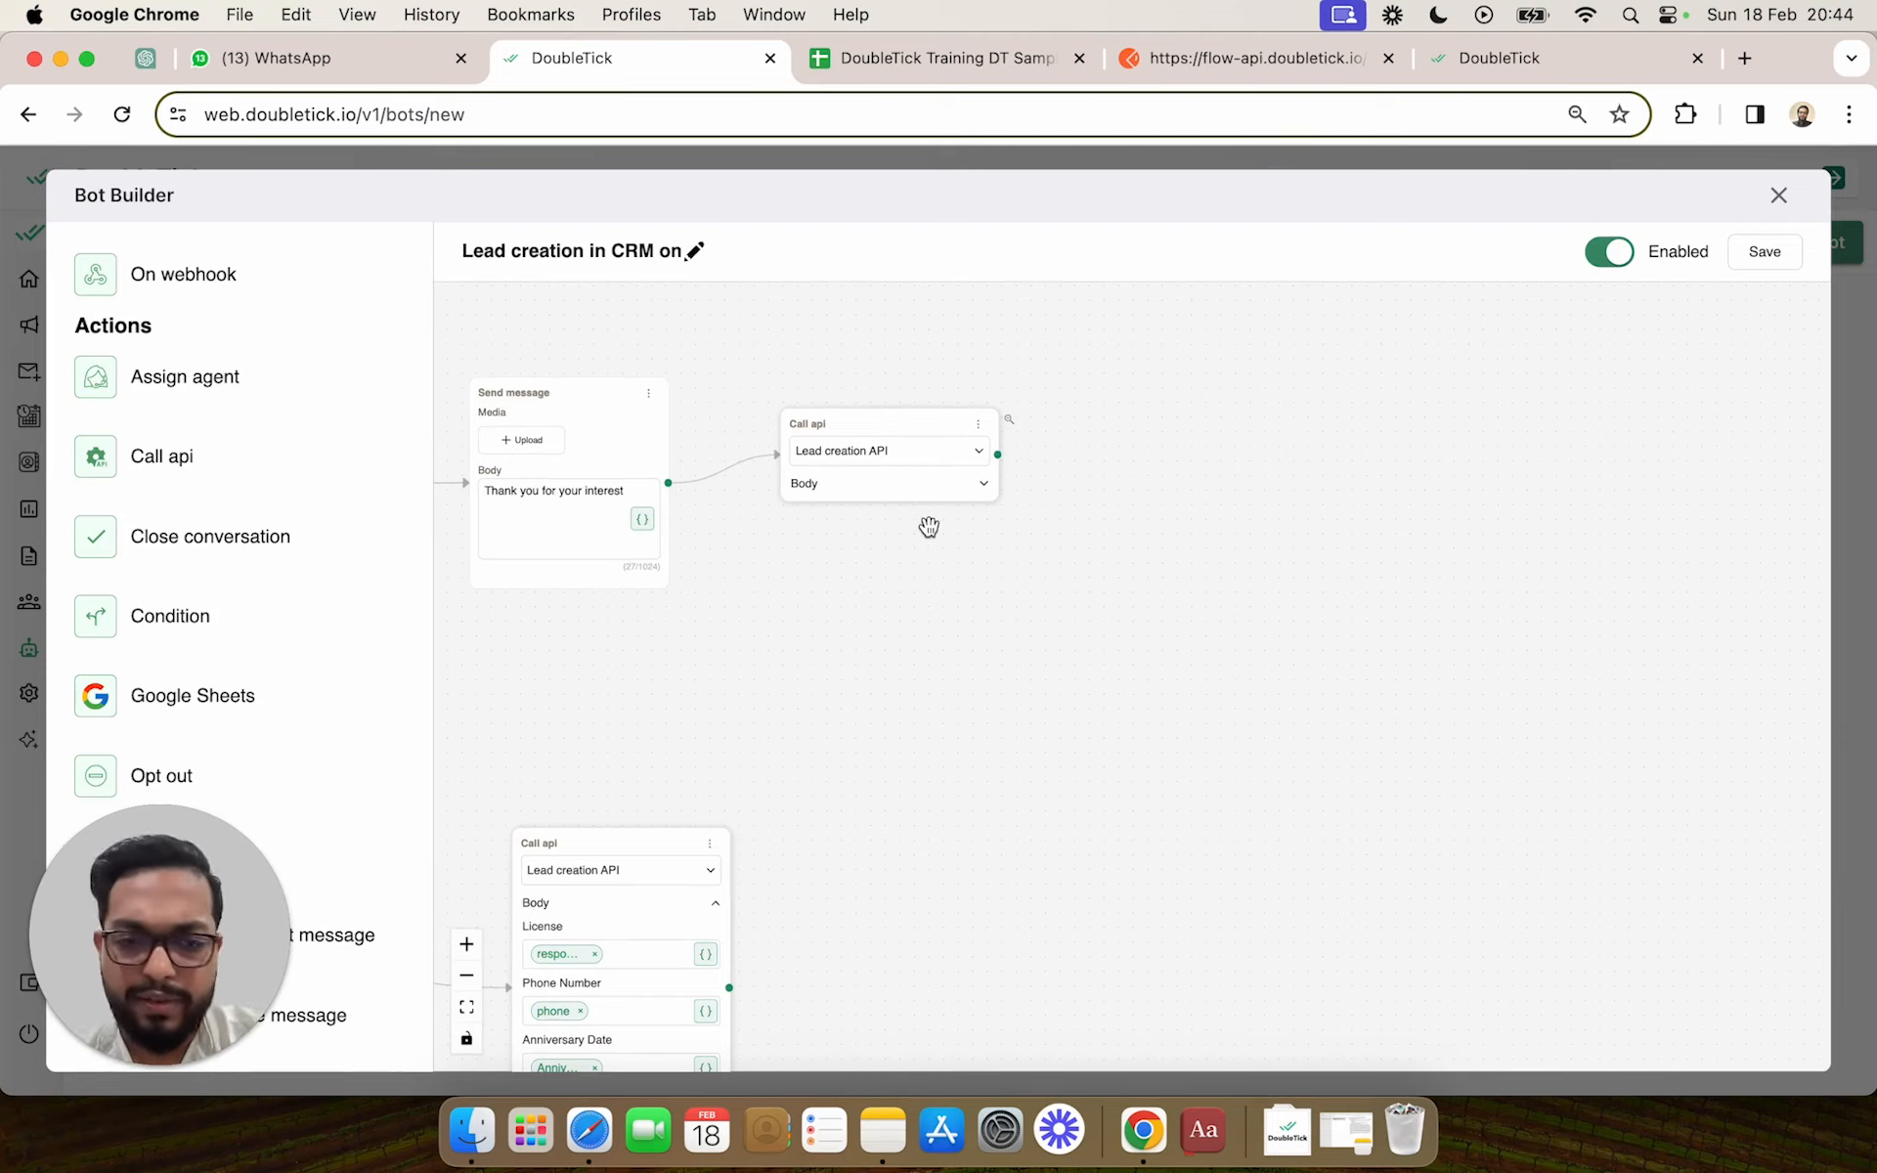
scroll(891, 604, down, 2)
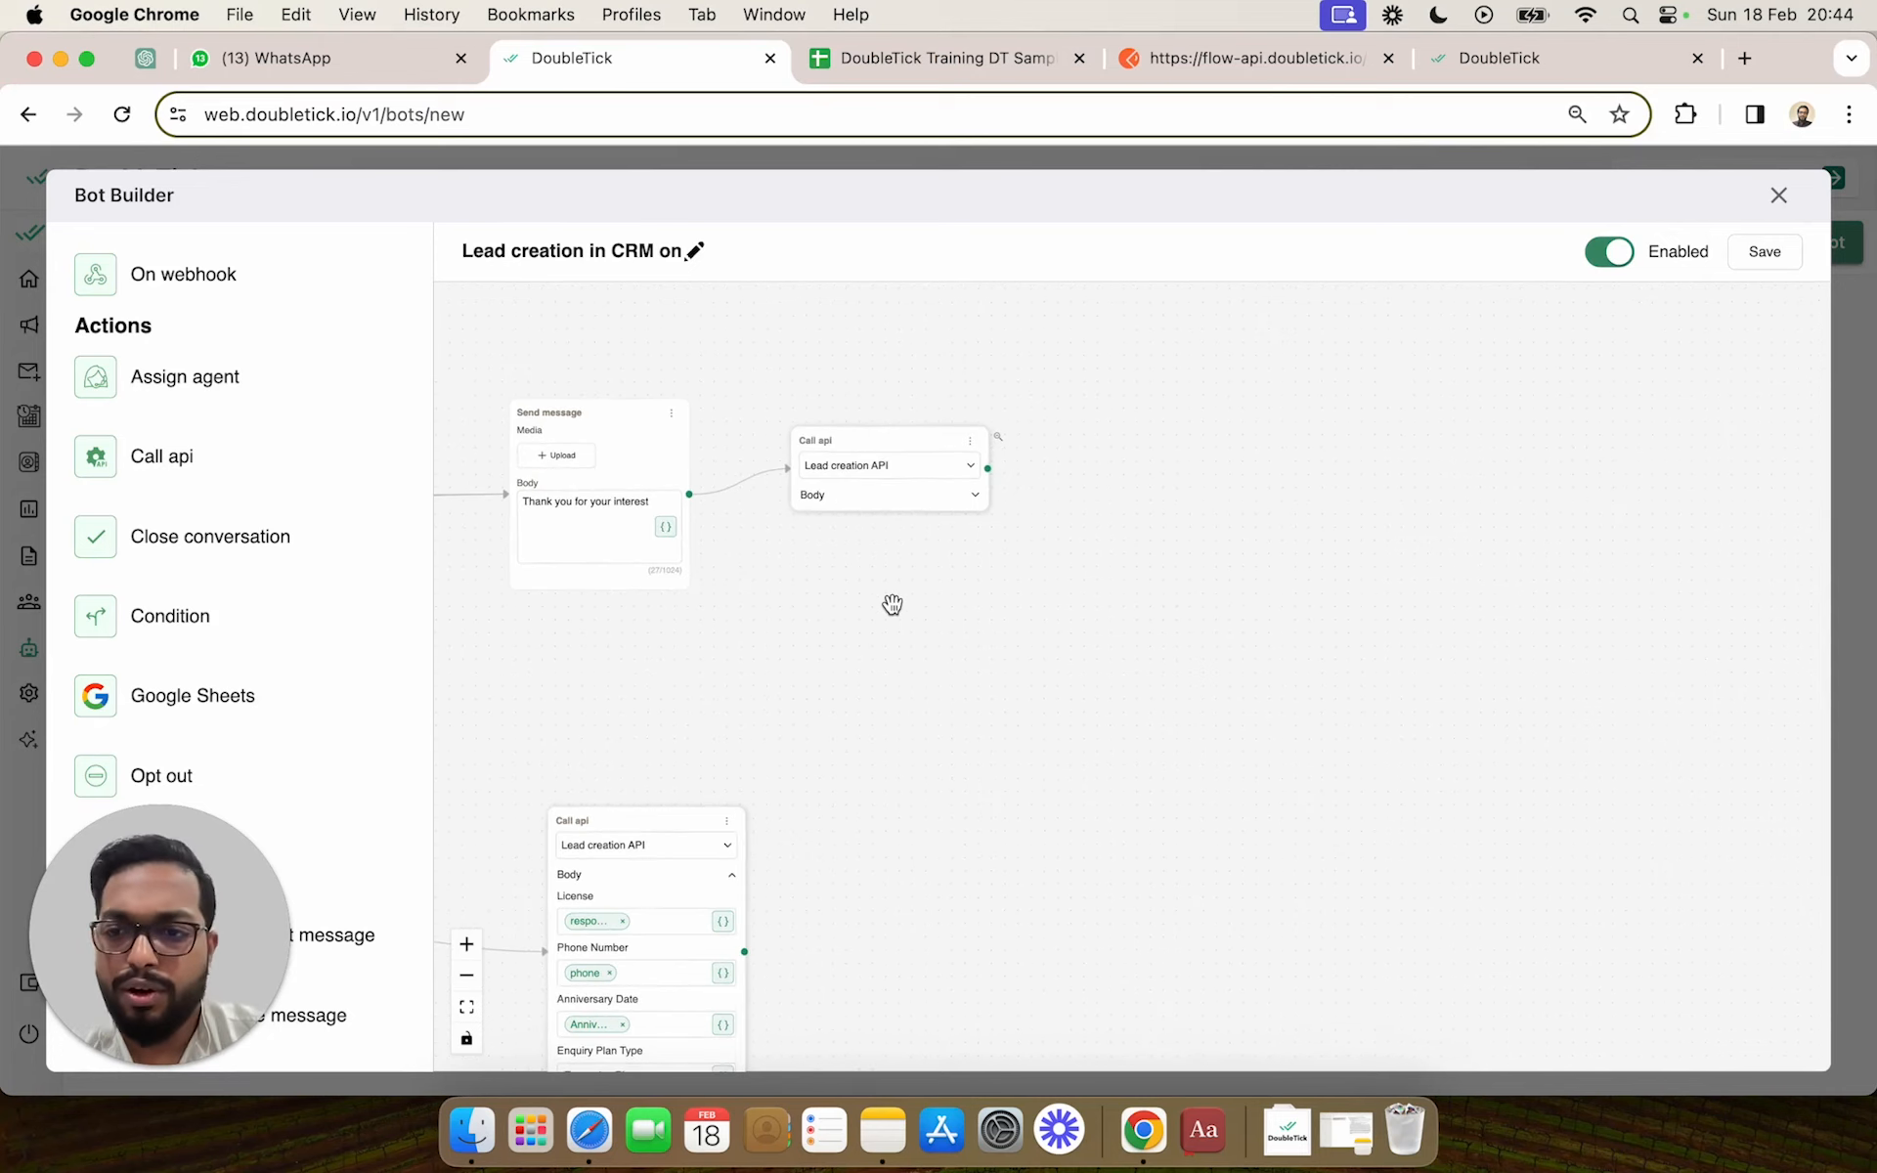
right_click(892, 684)
click(838, 619)
scroll(841, 620, up, 3)
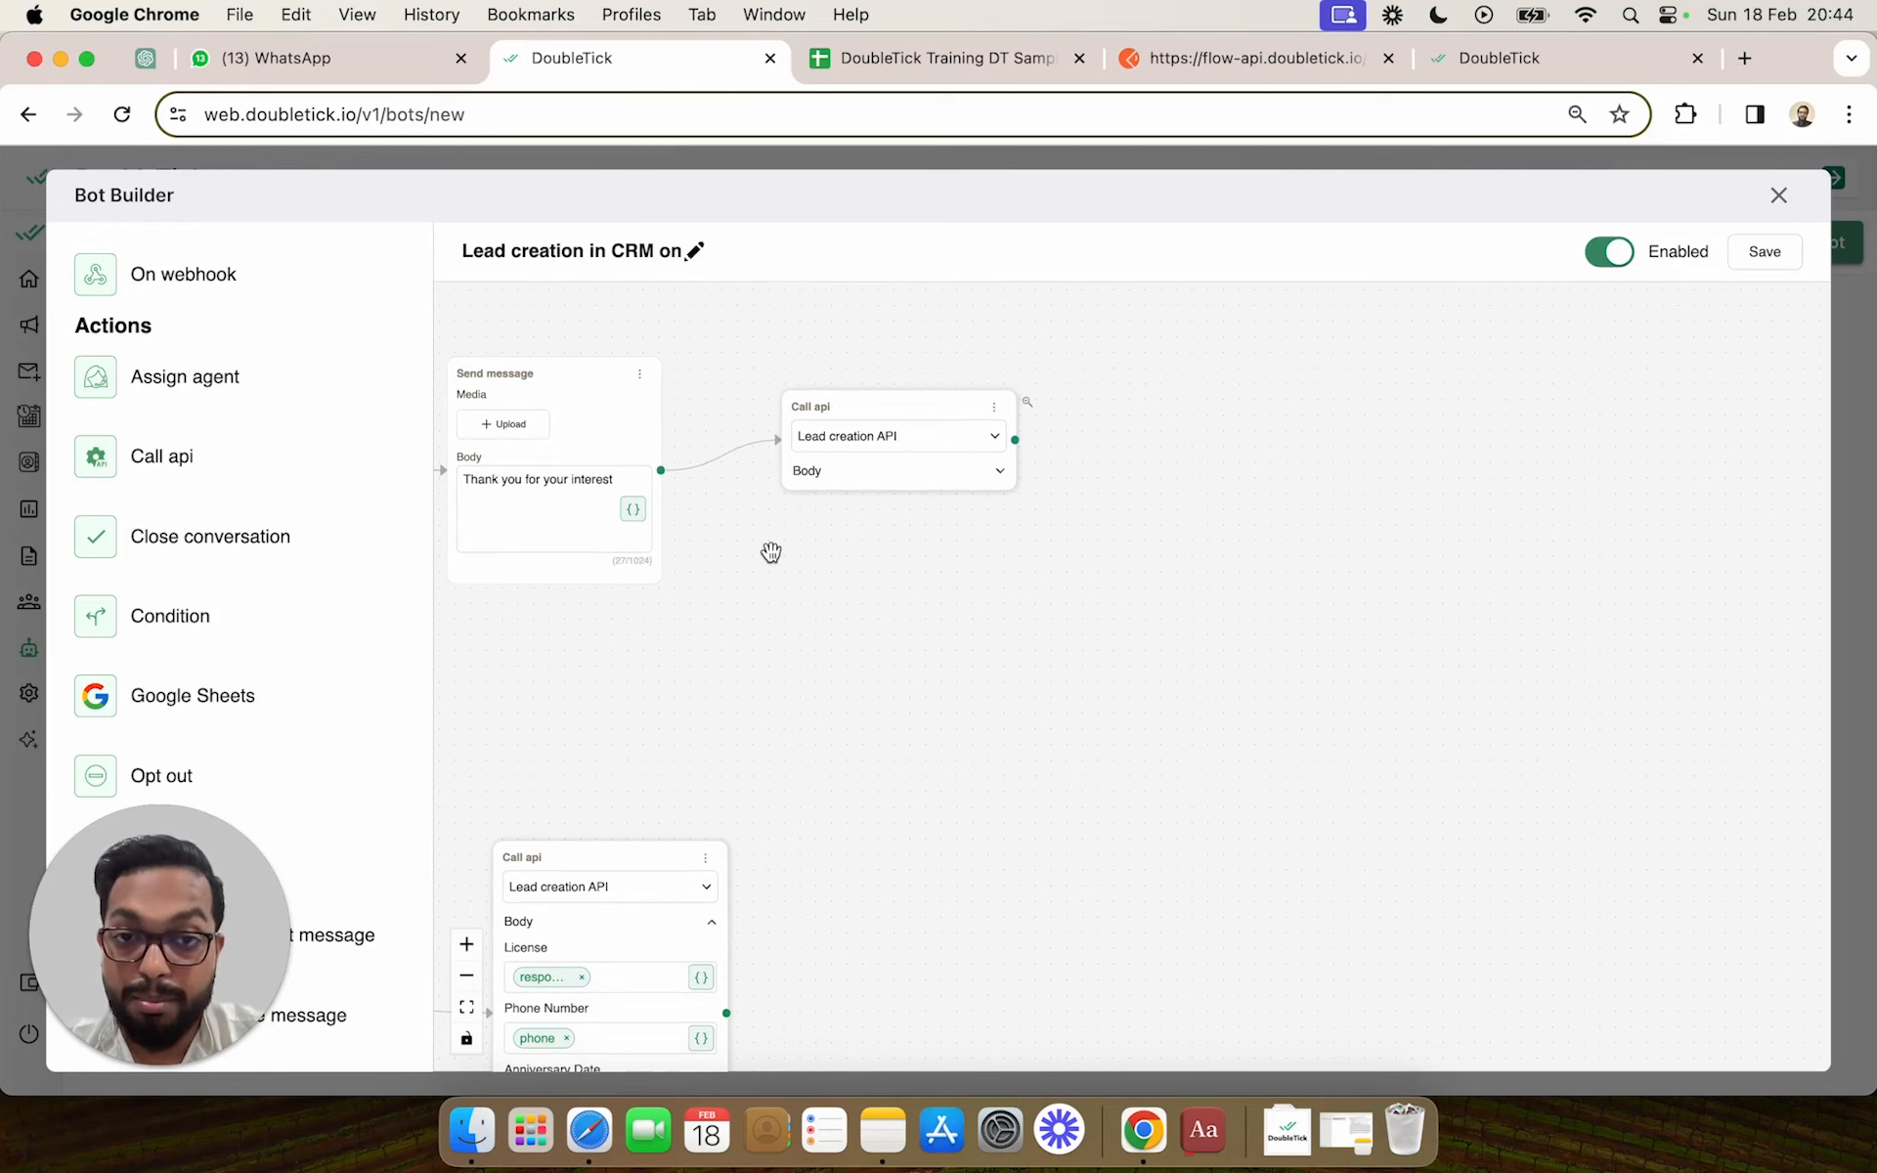
drag(842, 522, 837, 548)
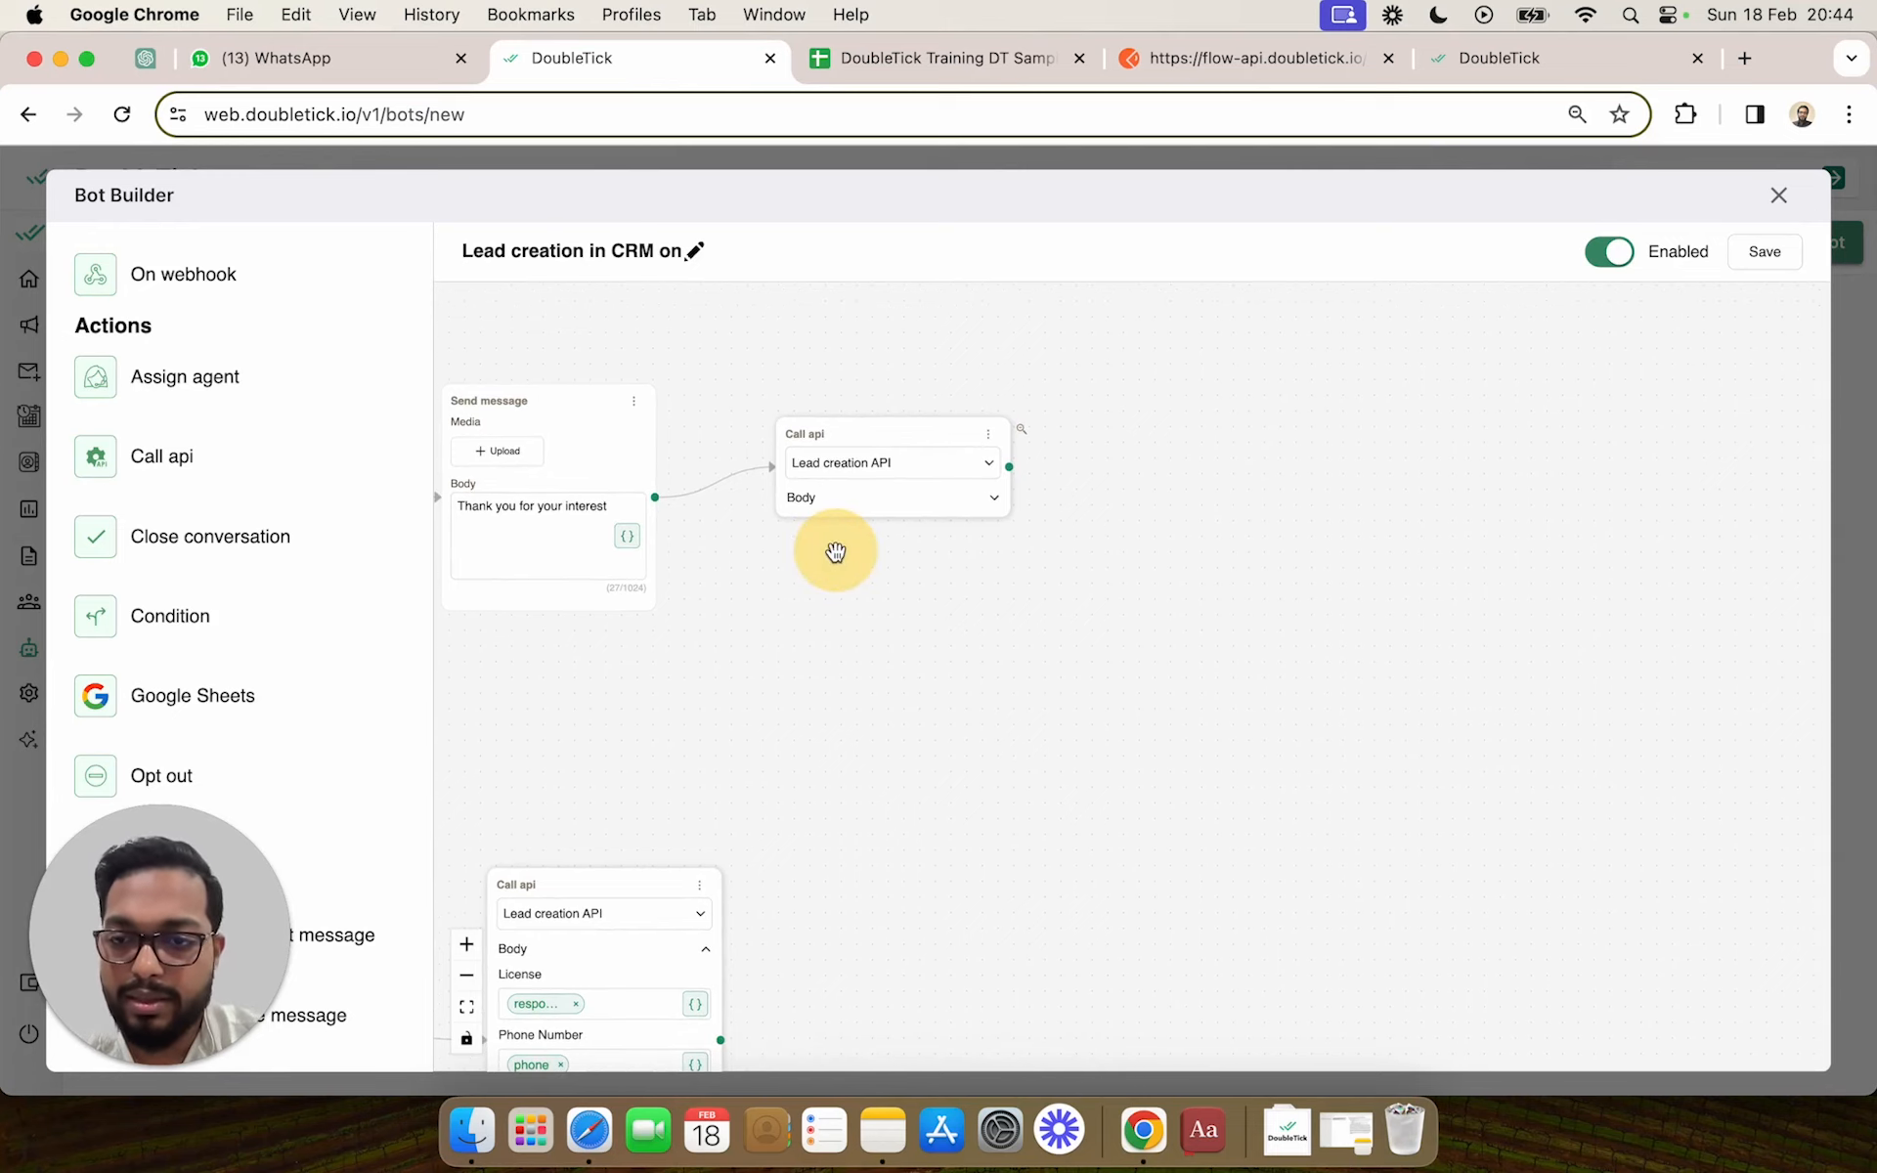
scroll(293, 668, down, 5)
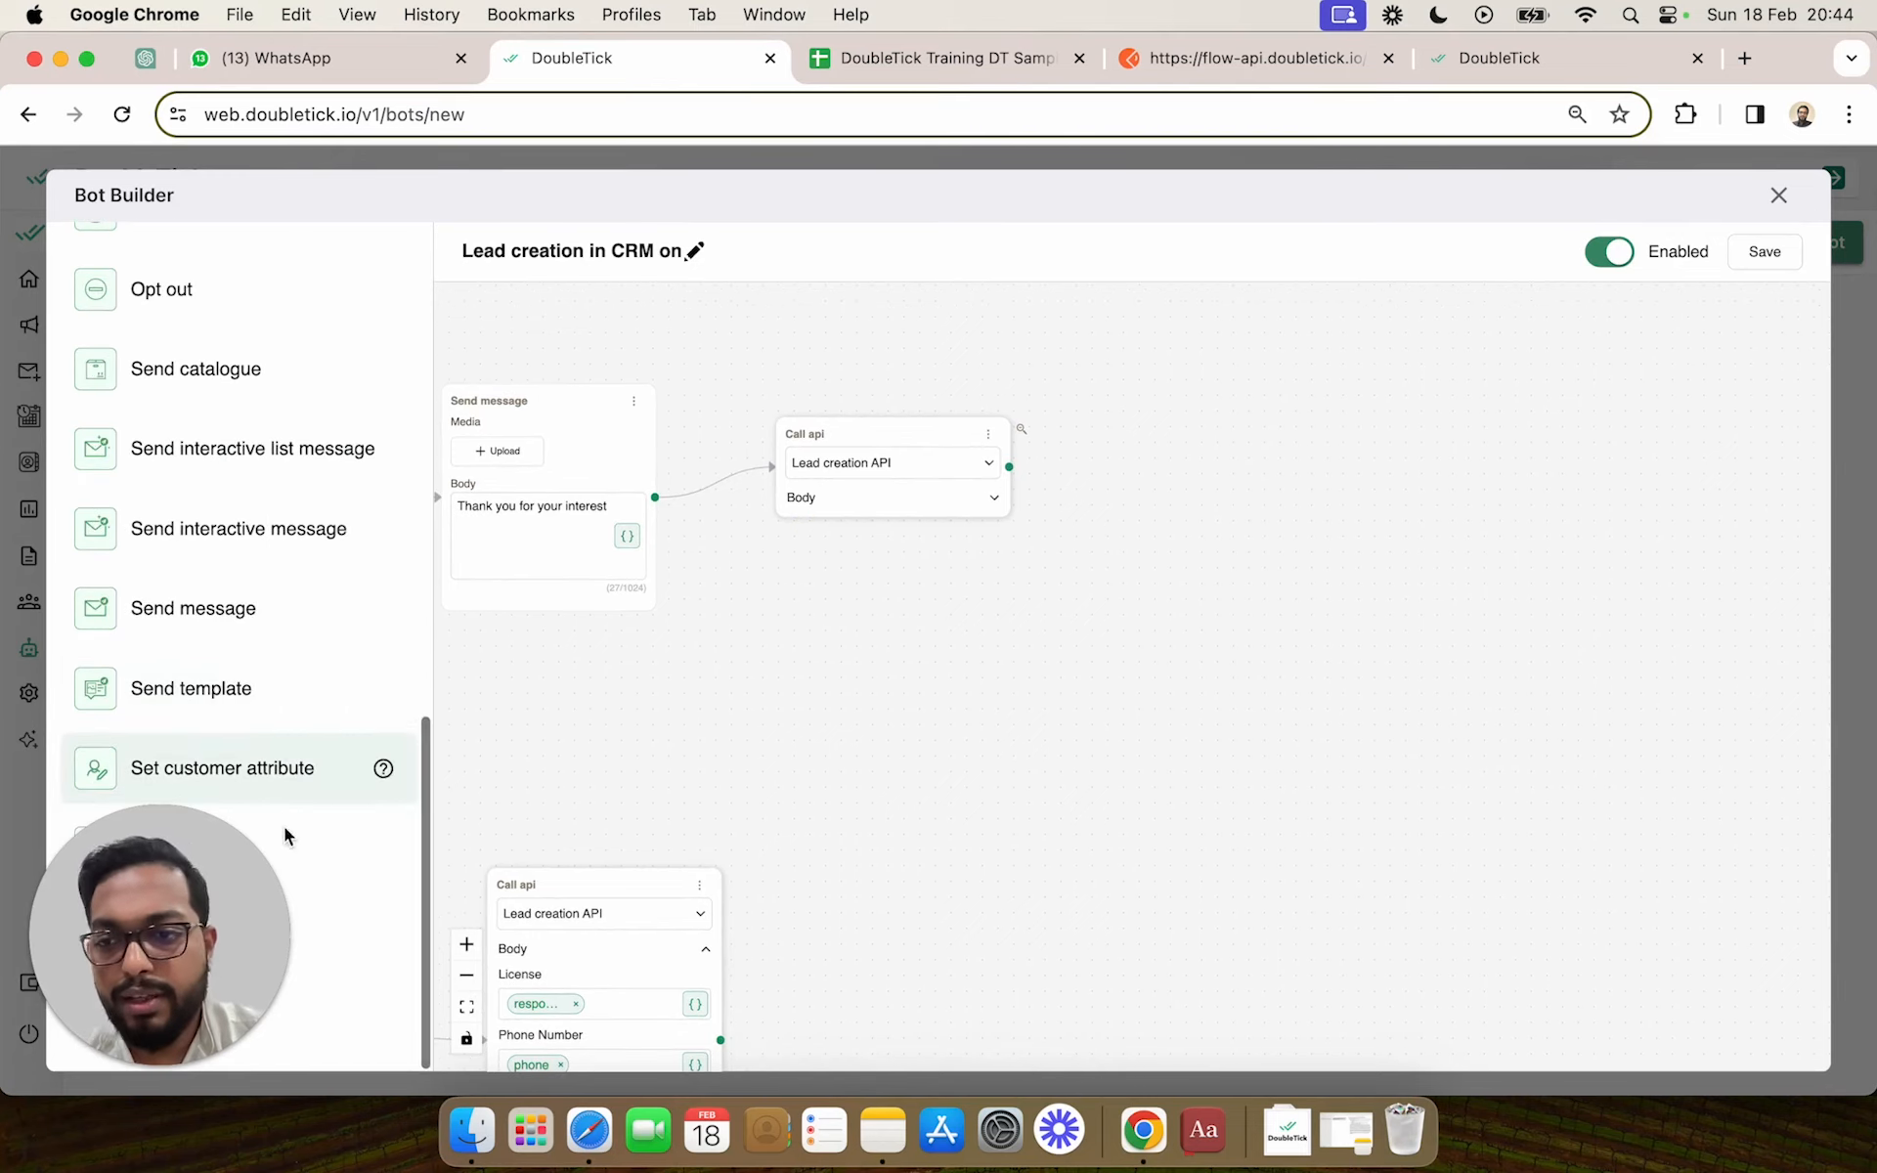
scroll(302, 532, up, 3)
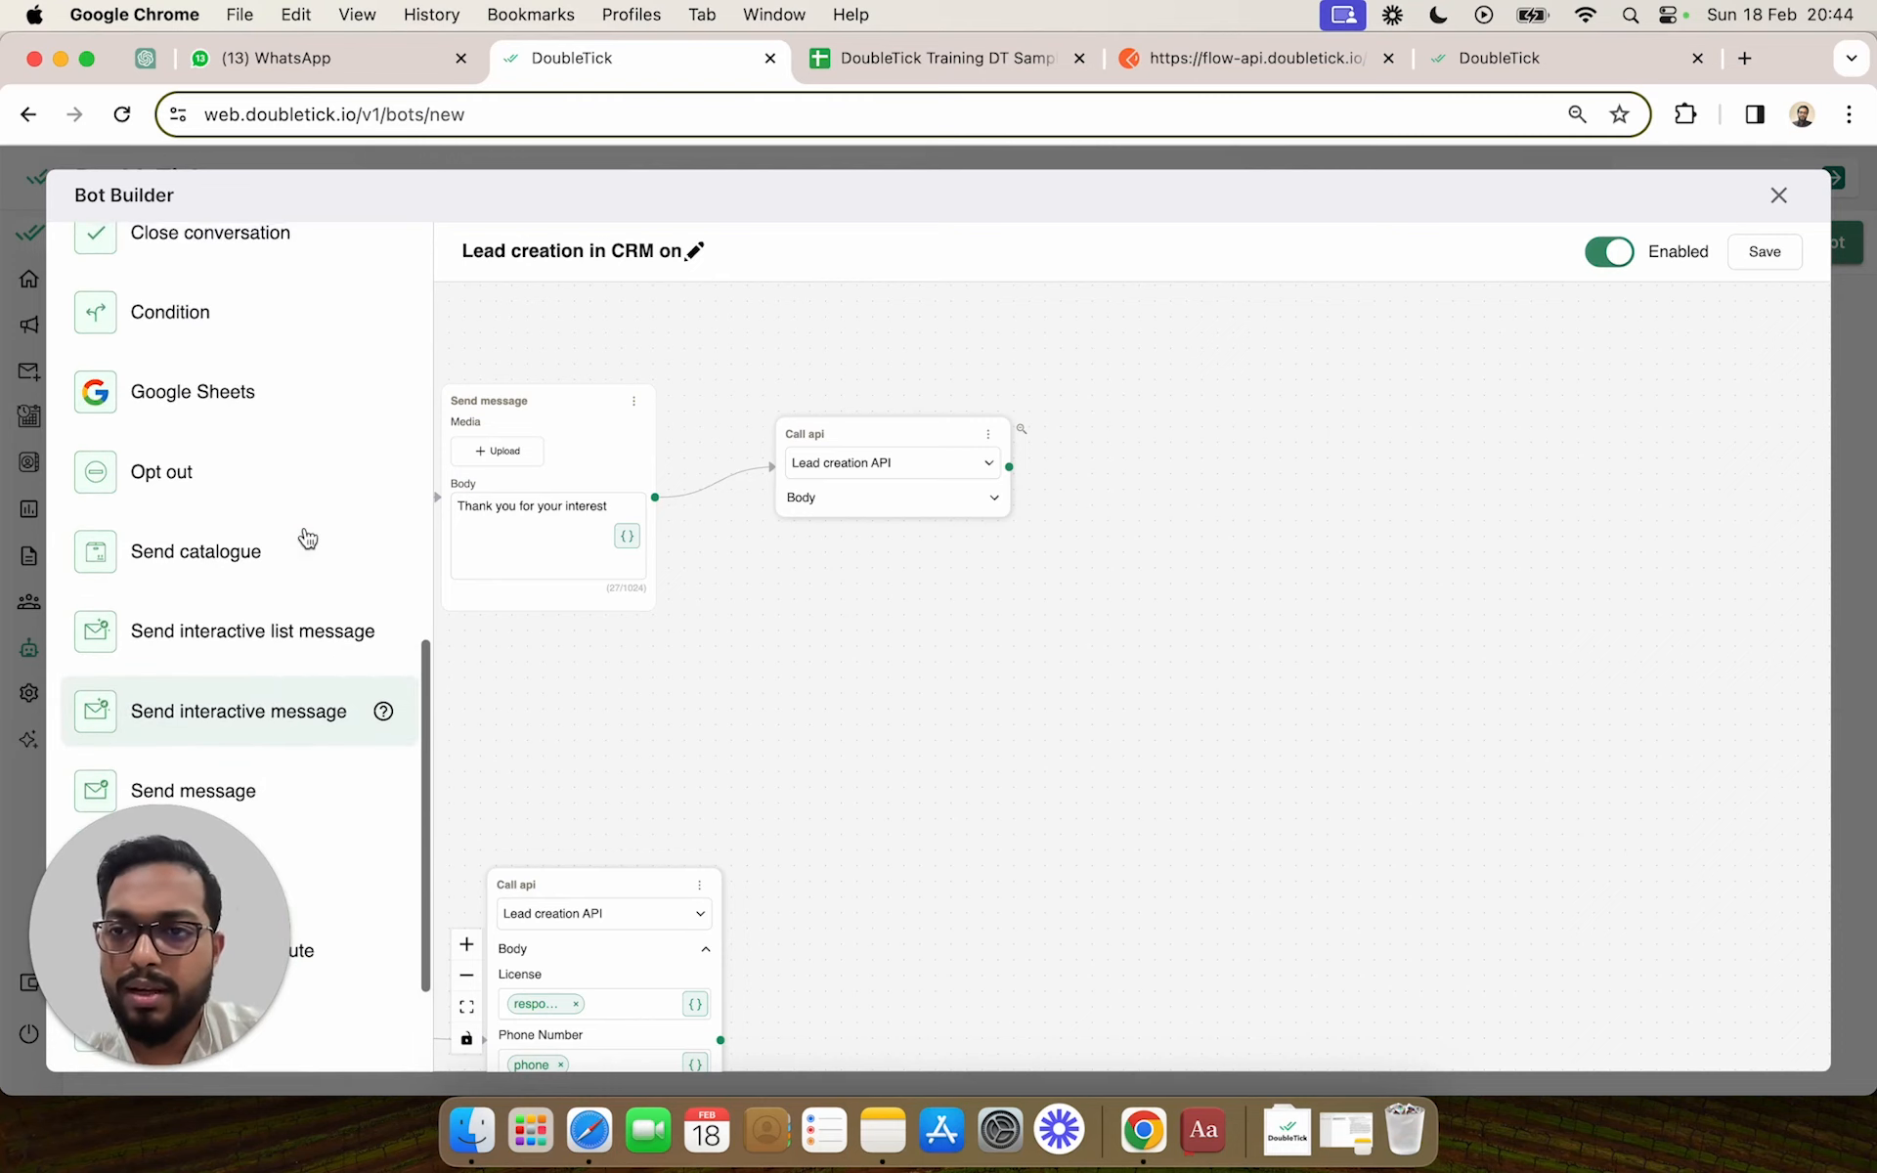
drag(909, 411, 1234, 456)
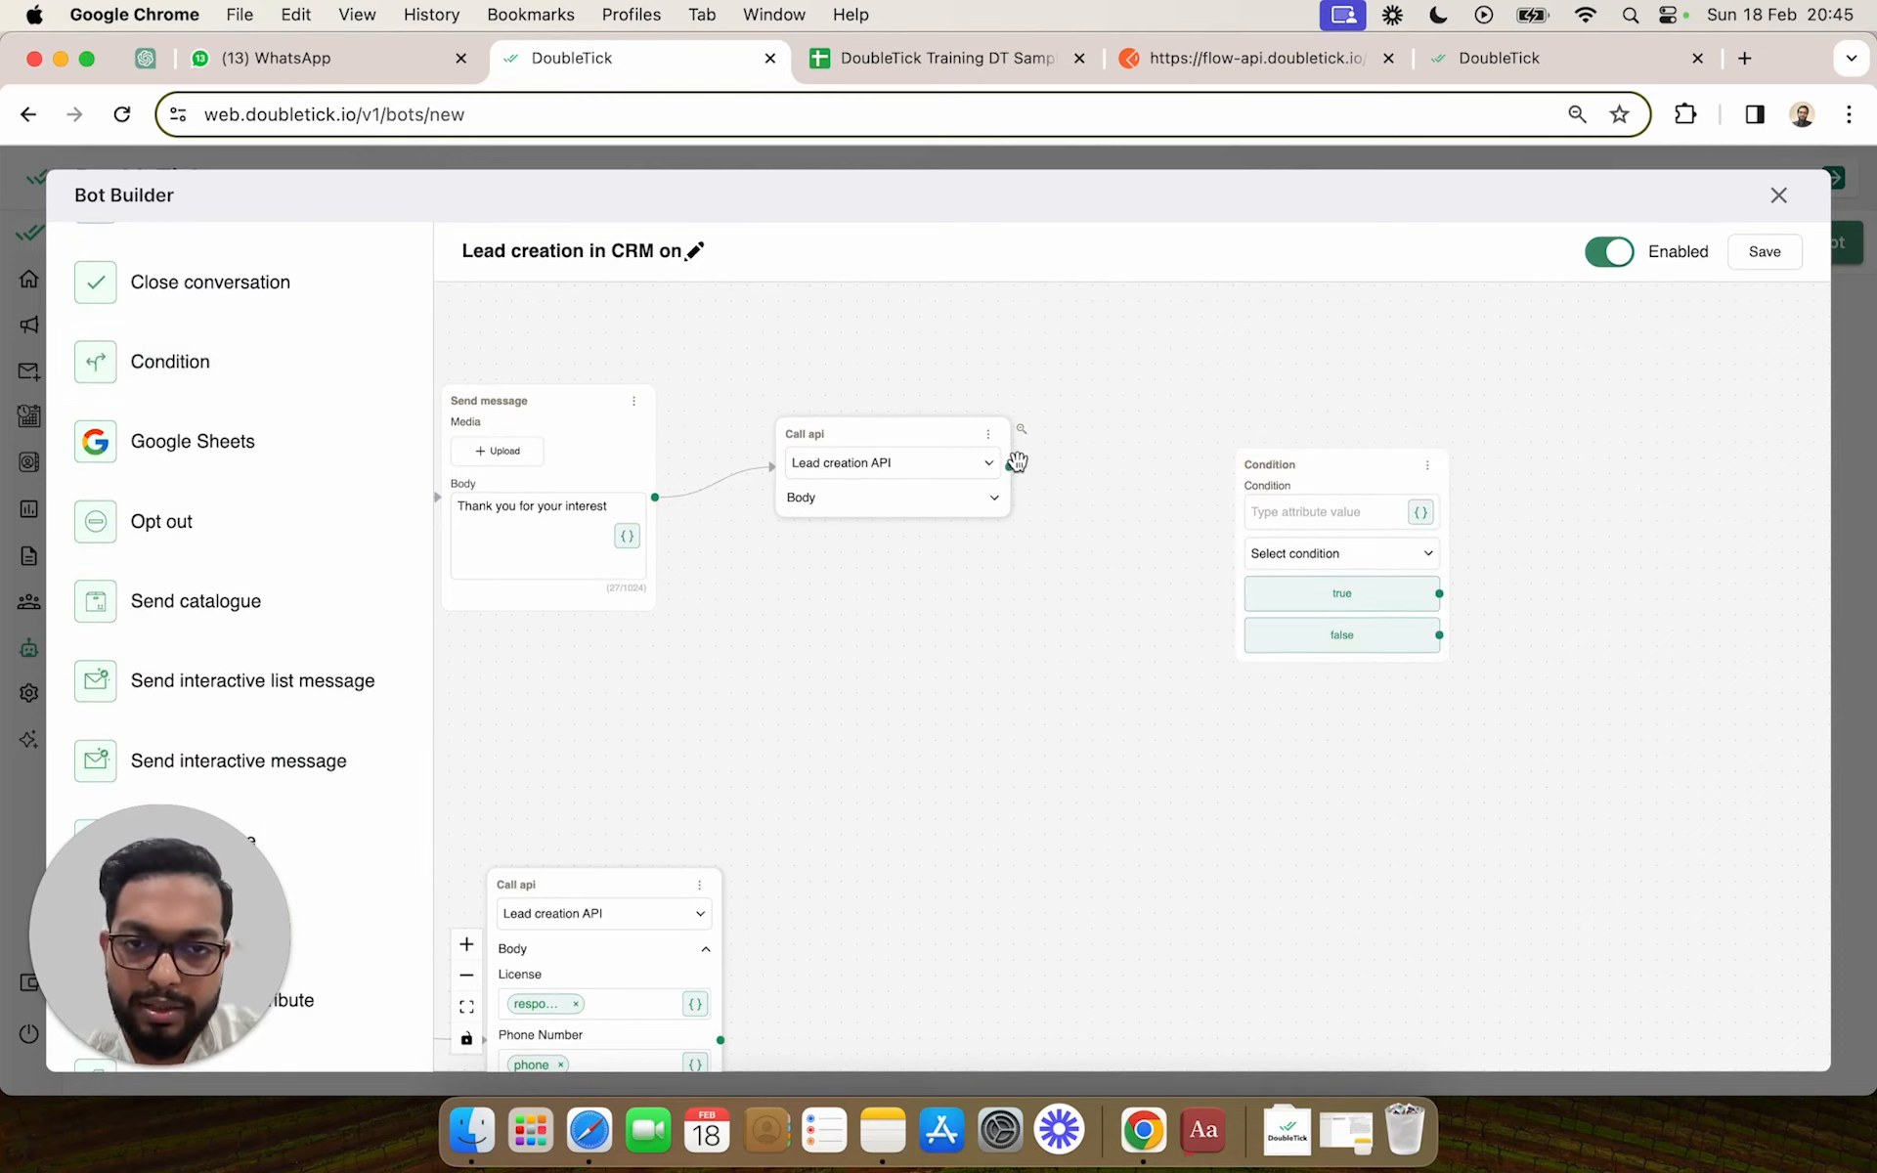
drag(1008, 466, 1207, 442)
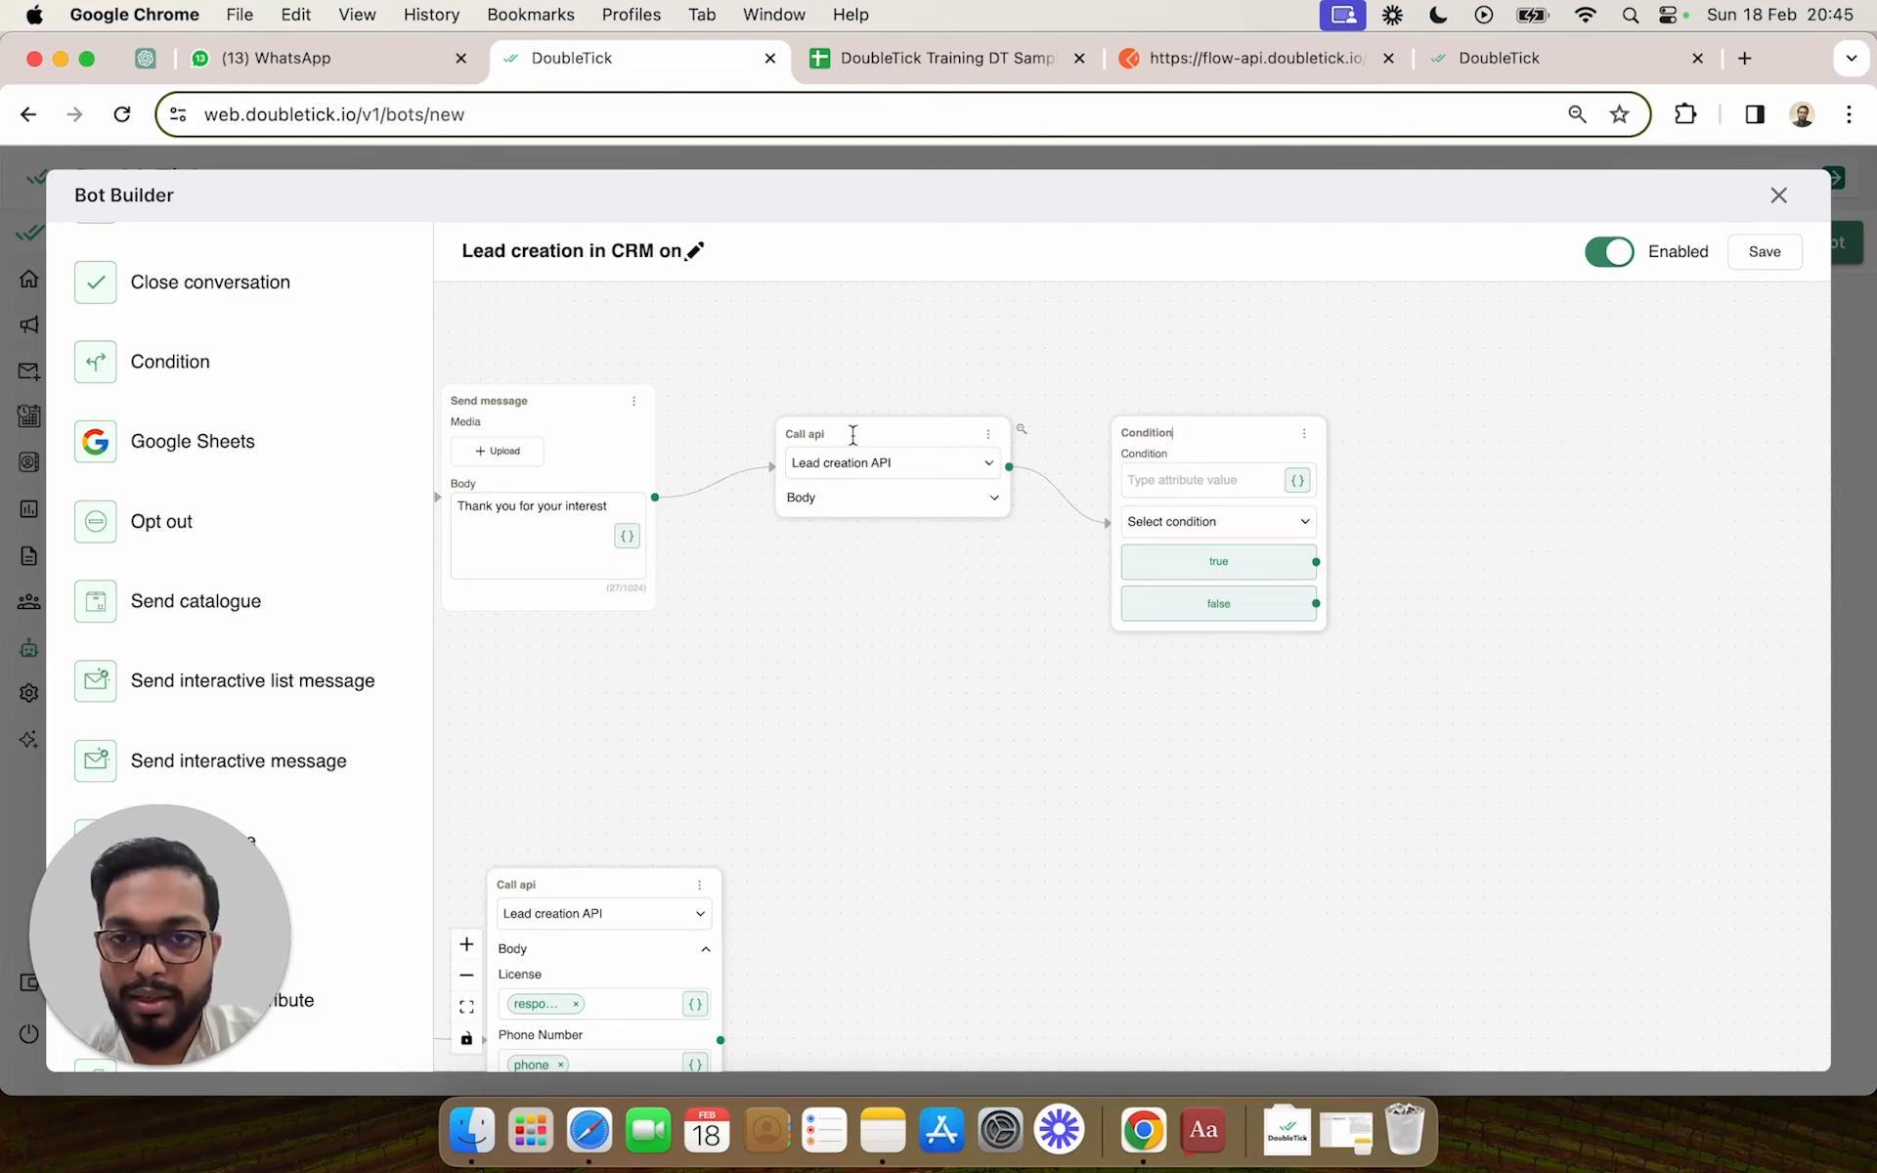
Set the new condition to check the Call api "status" variable with the "equals" operator, and save the bot
click(1239, 521)
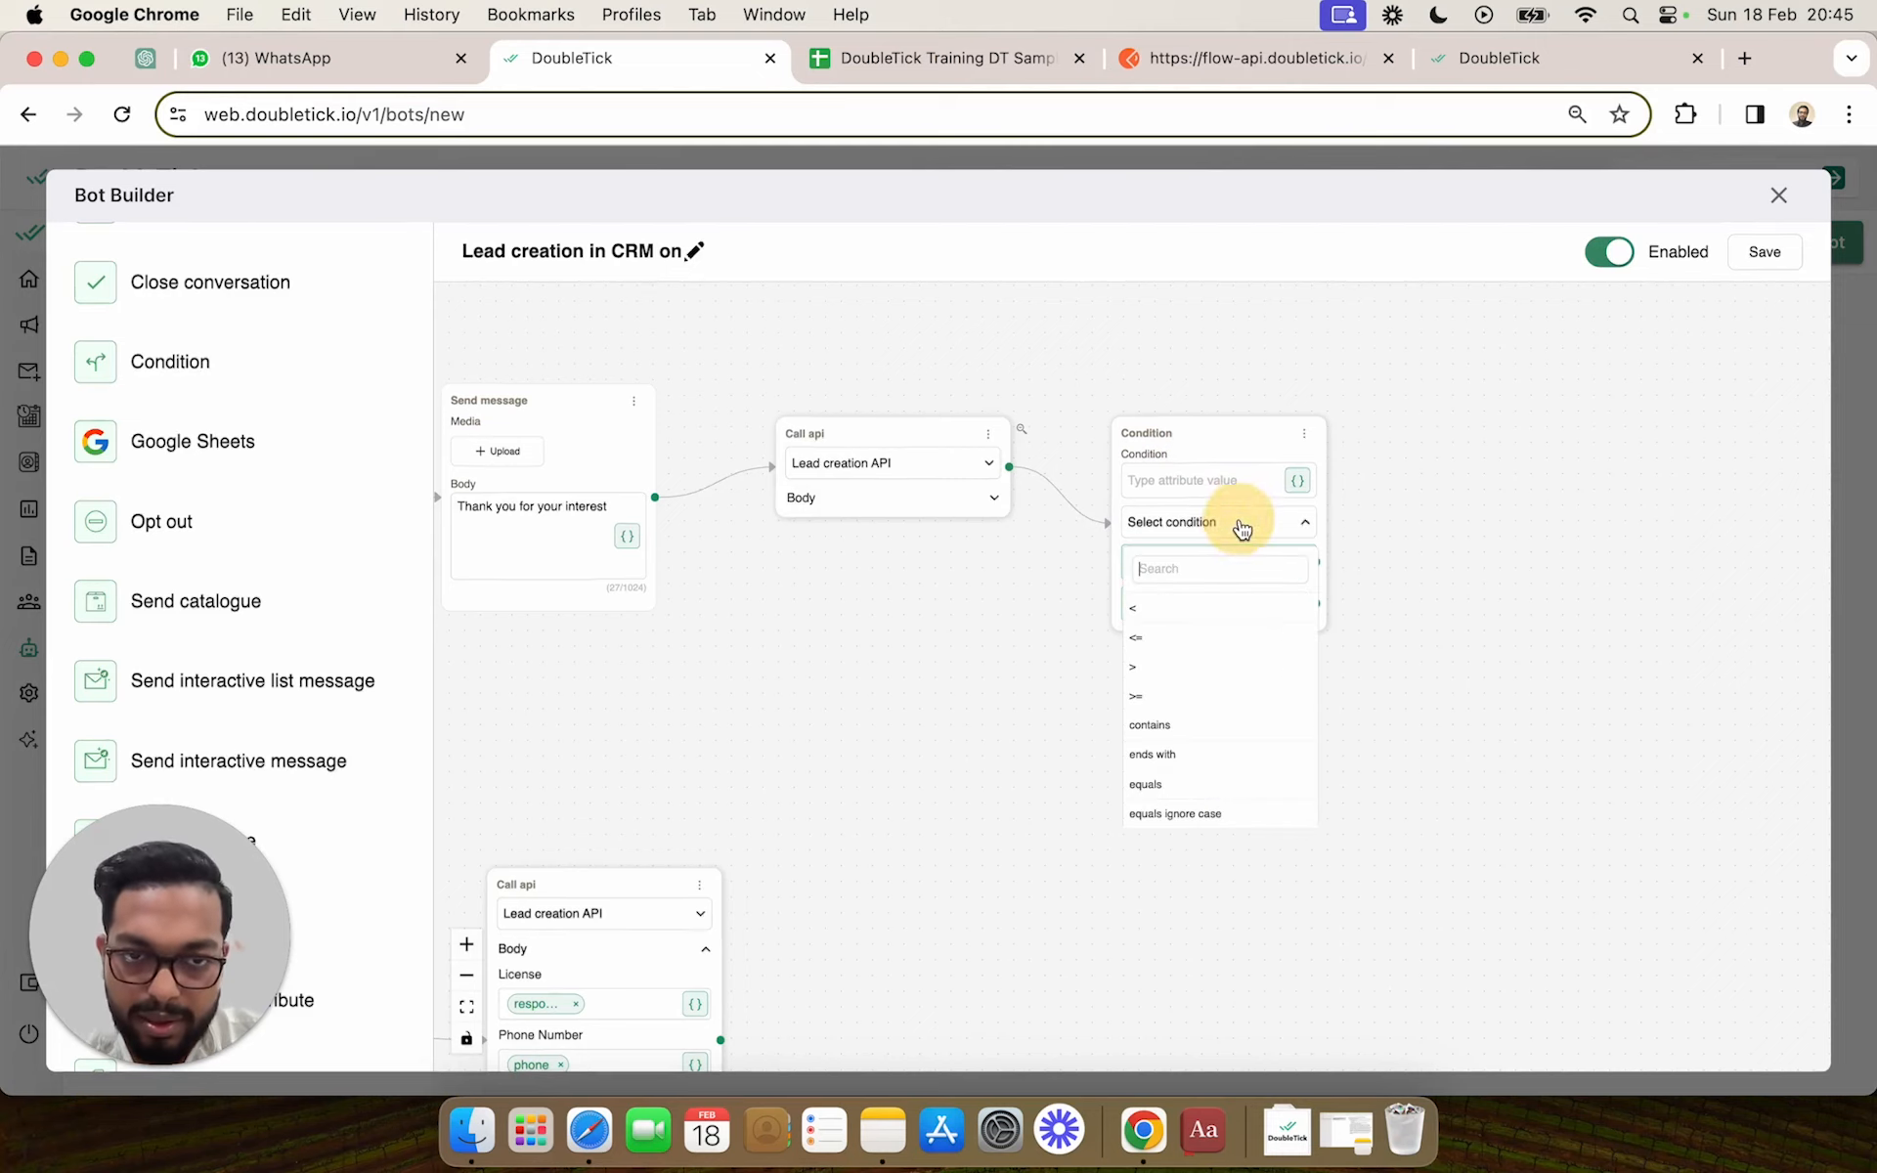
click(1201, 783)
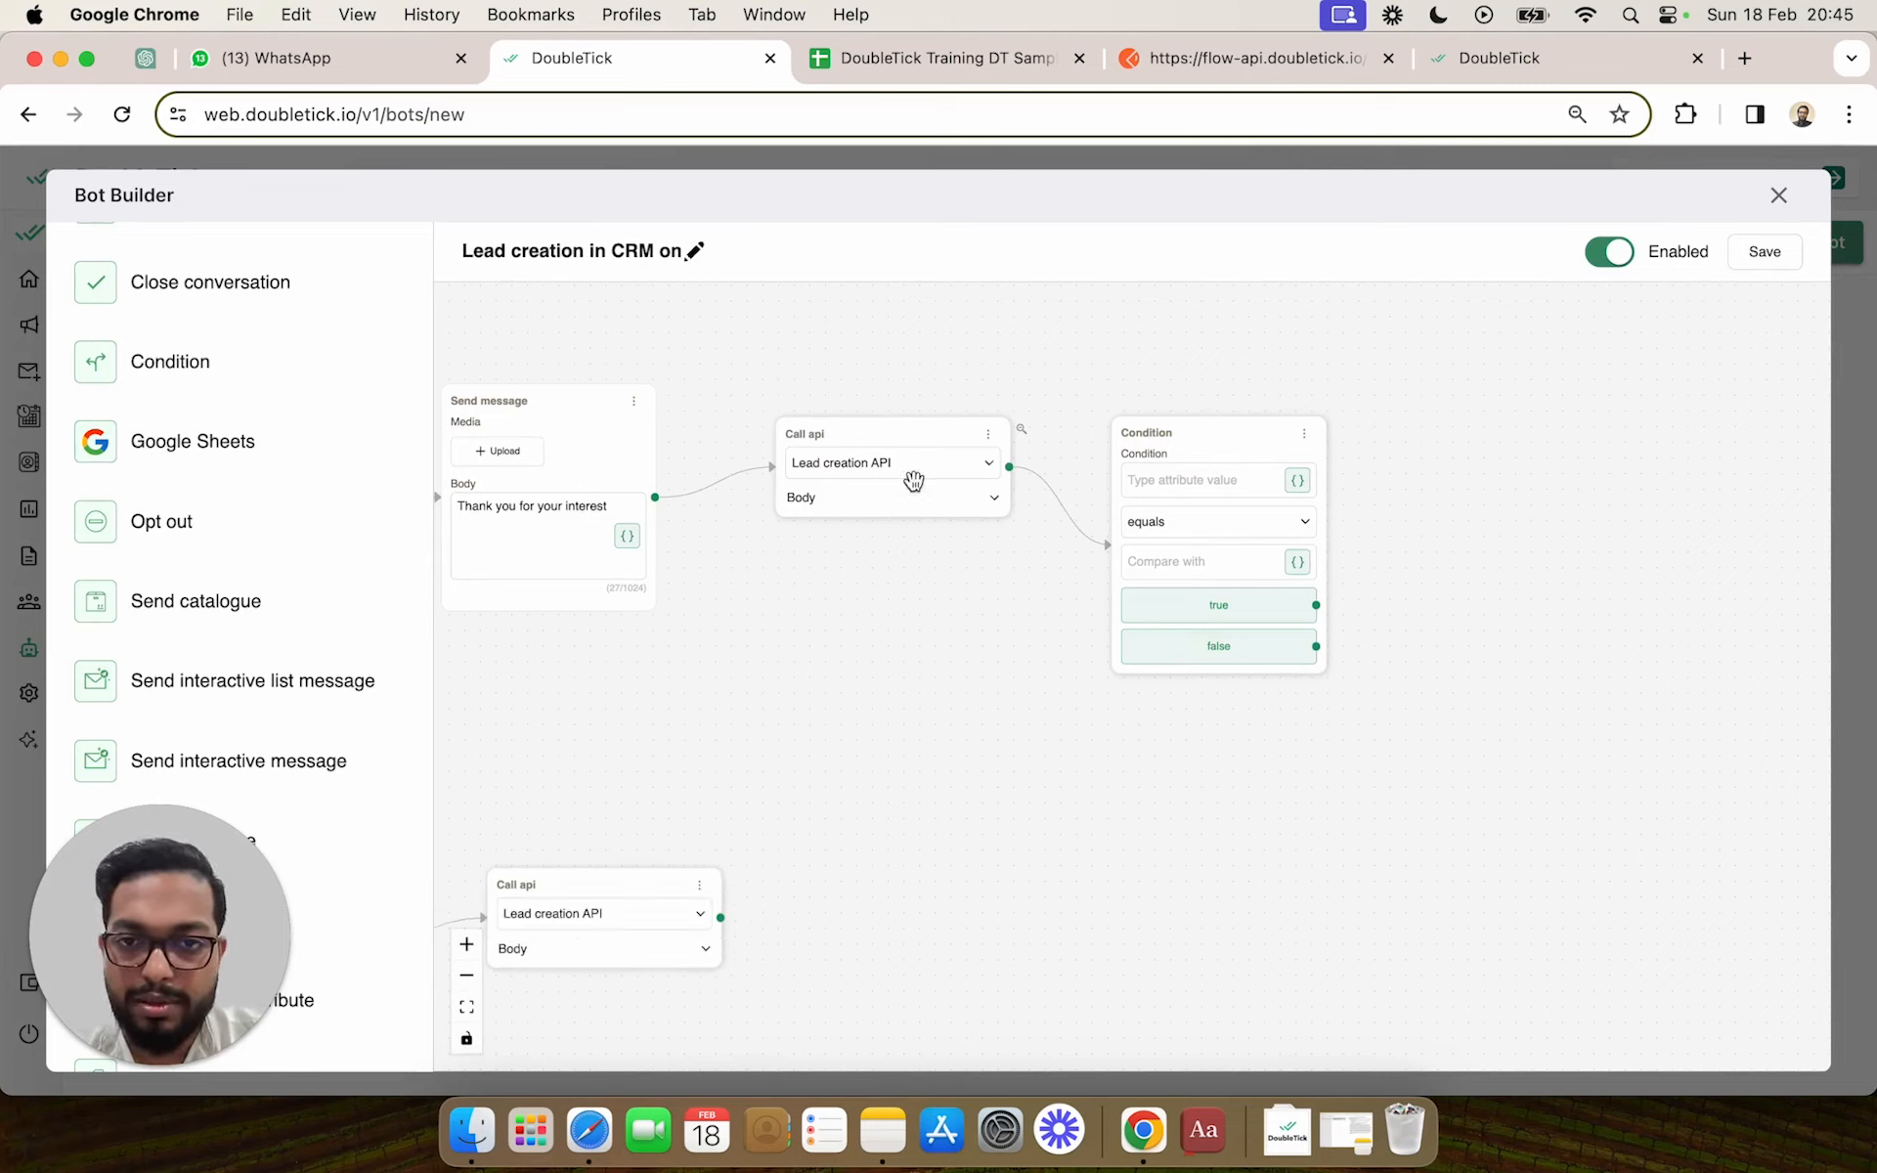
click(1298, 482)
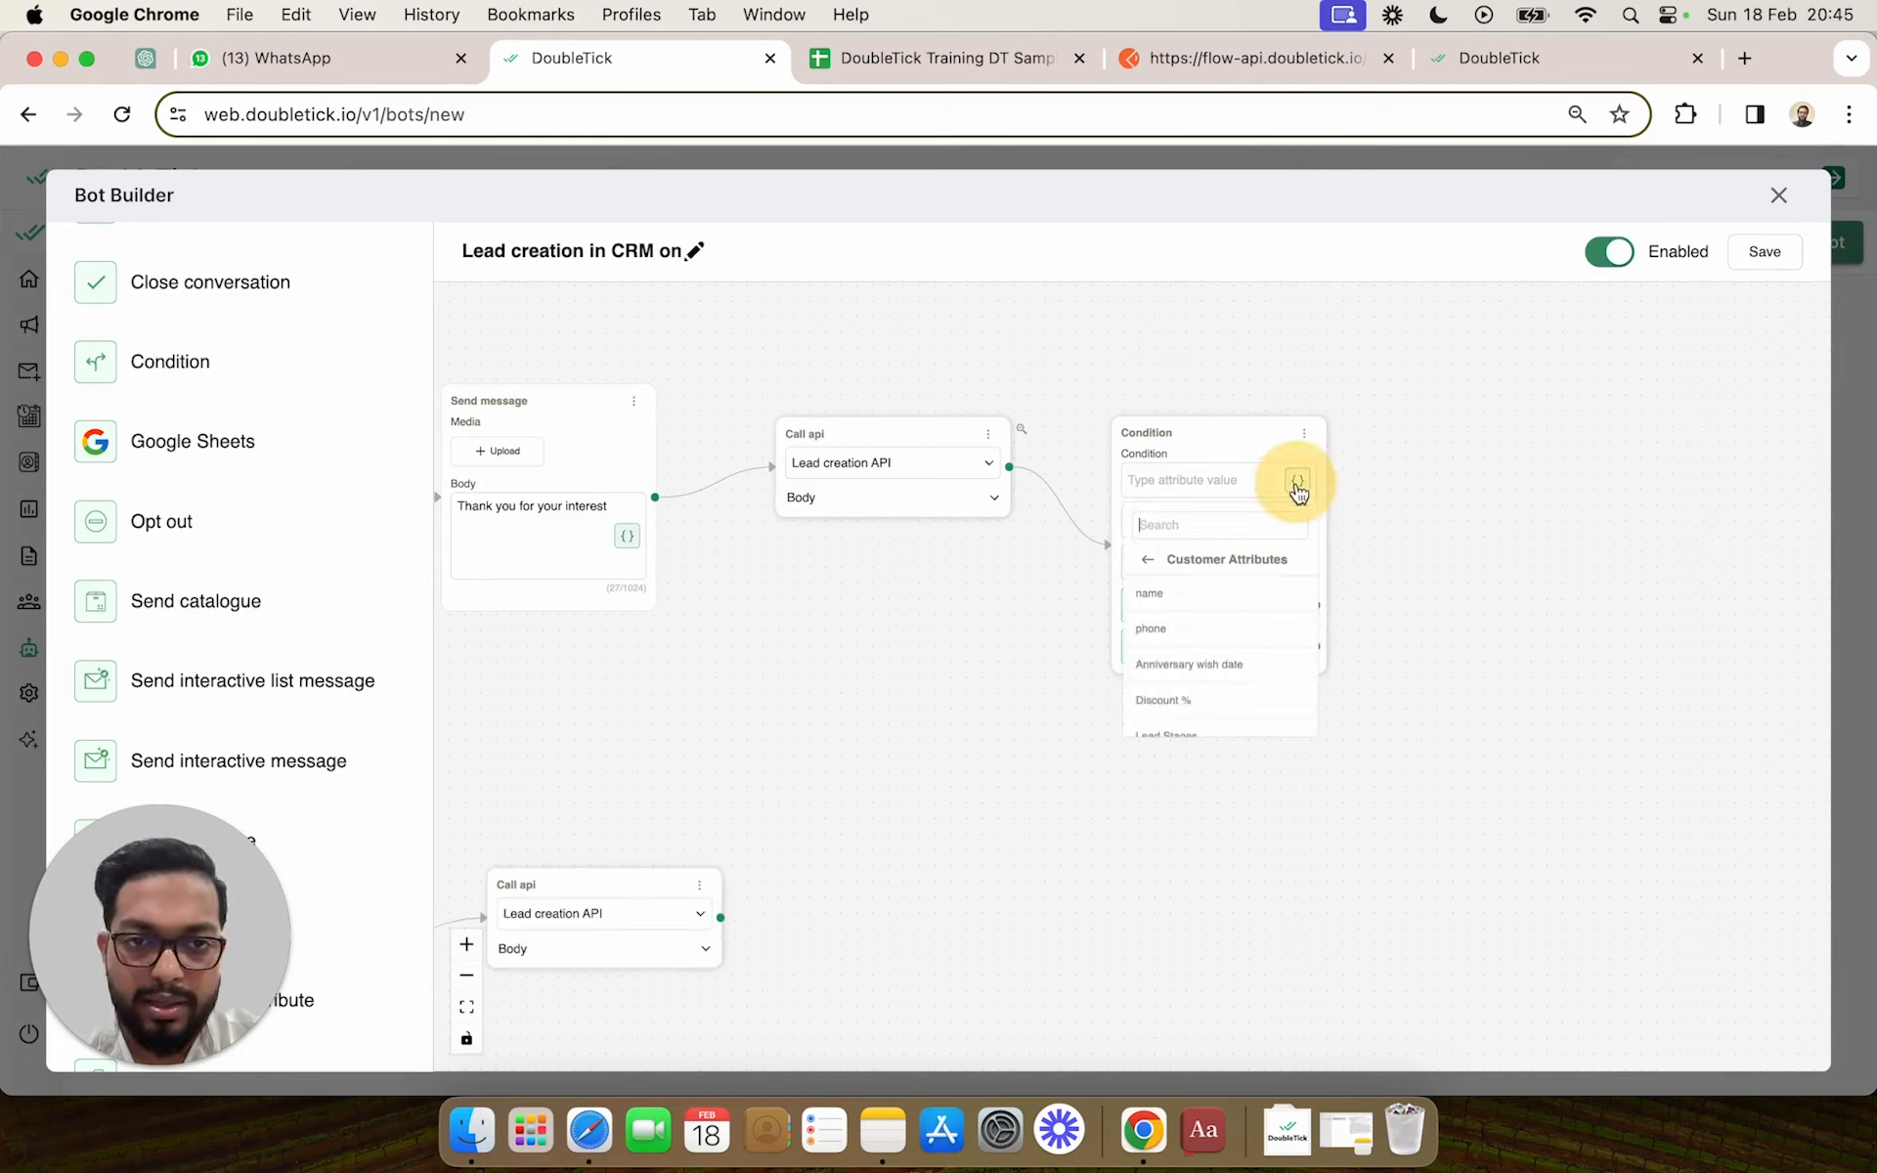
click(1148, 563)
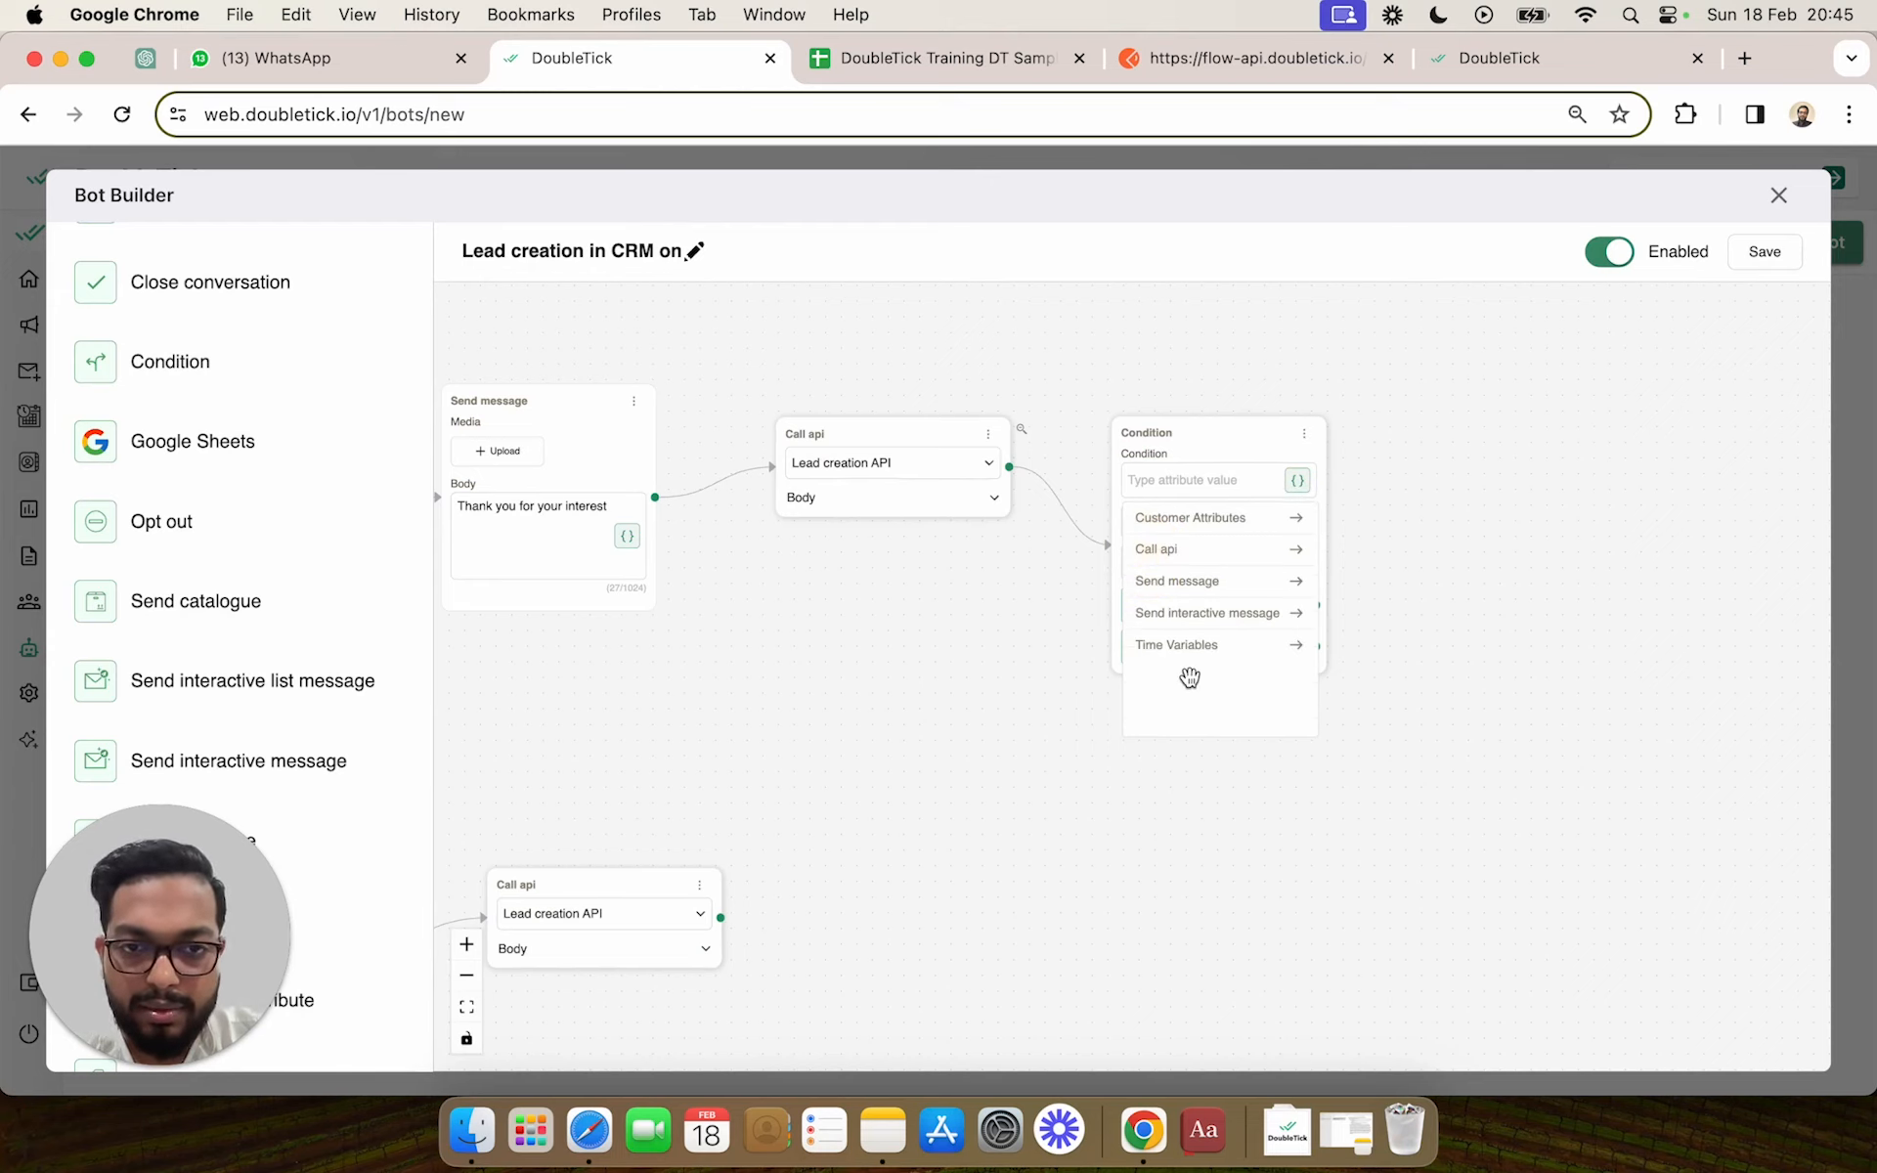
click(1176, 554)
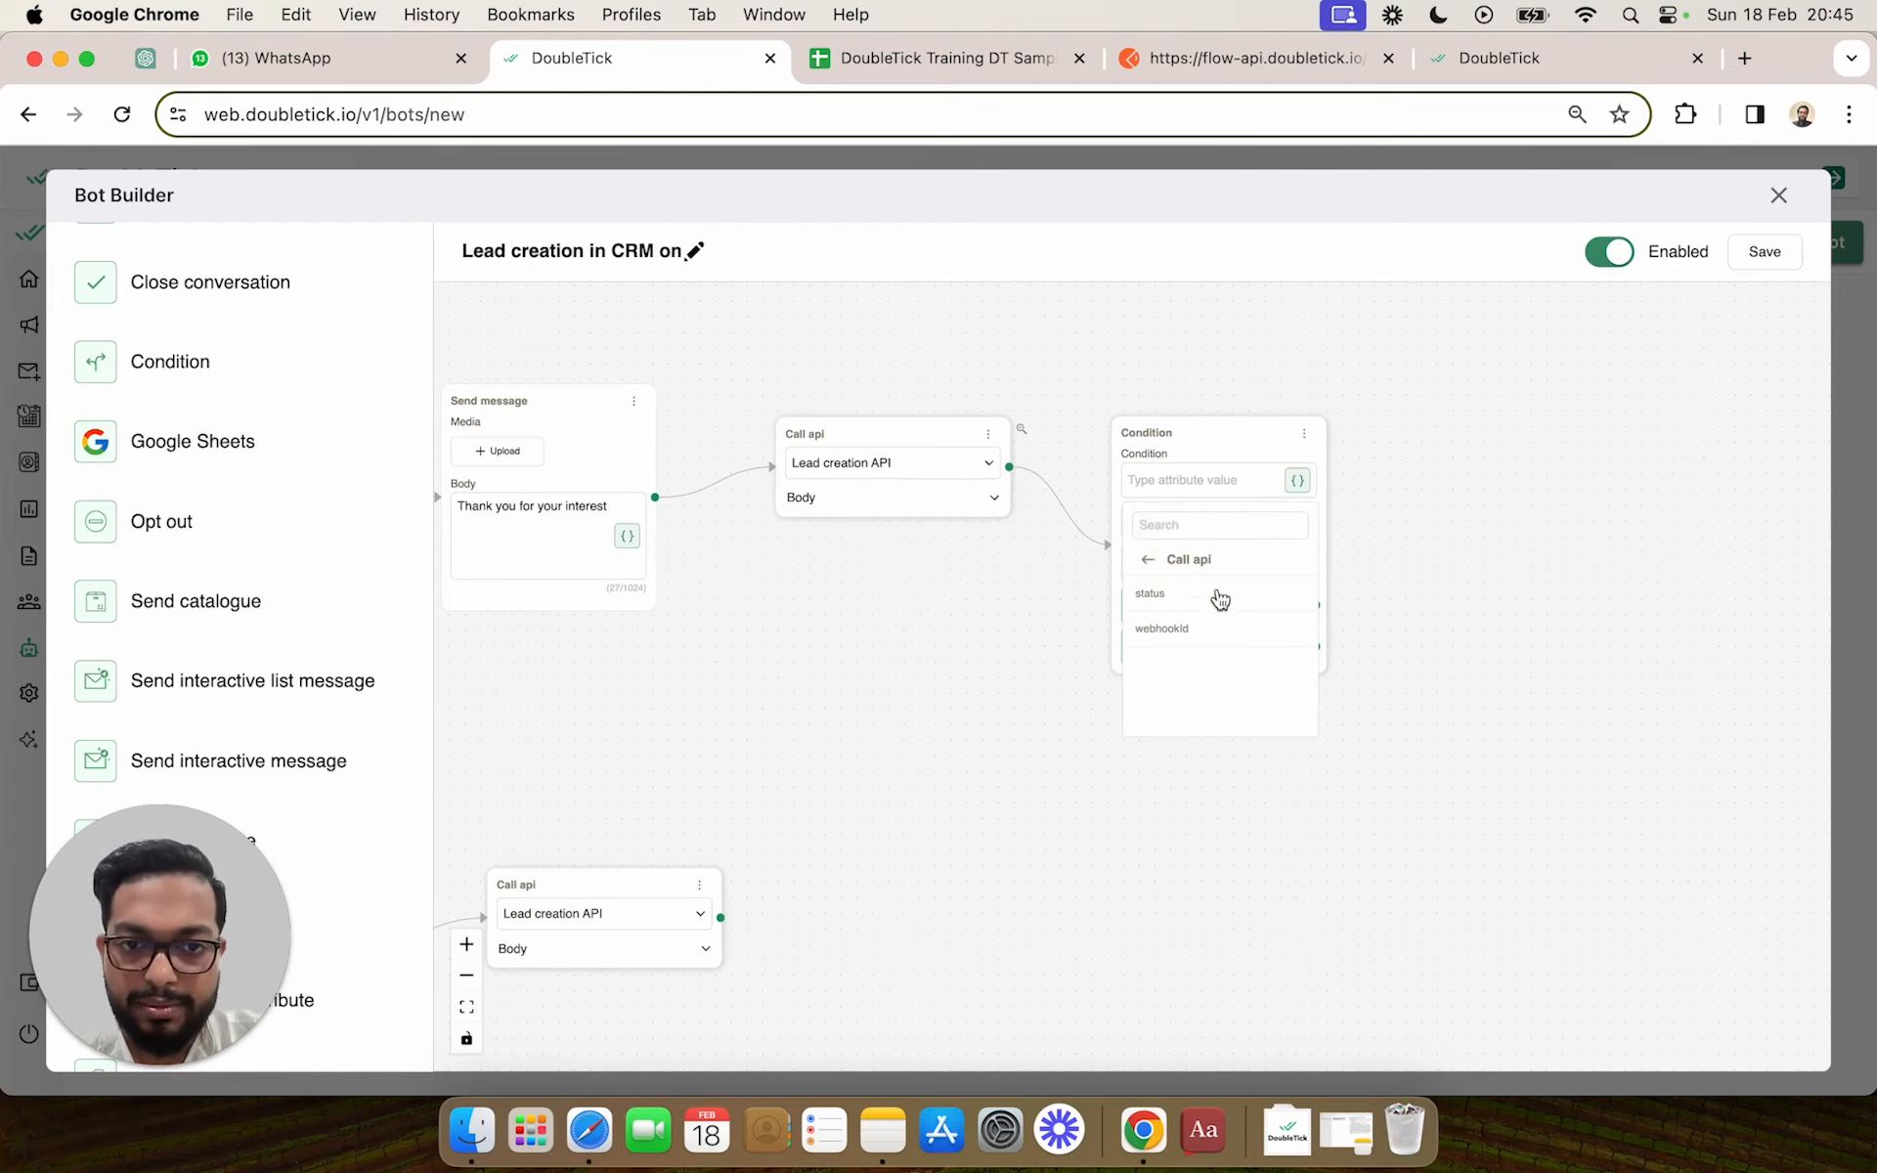
click(1164, 593)
click(1189, 564)
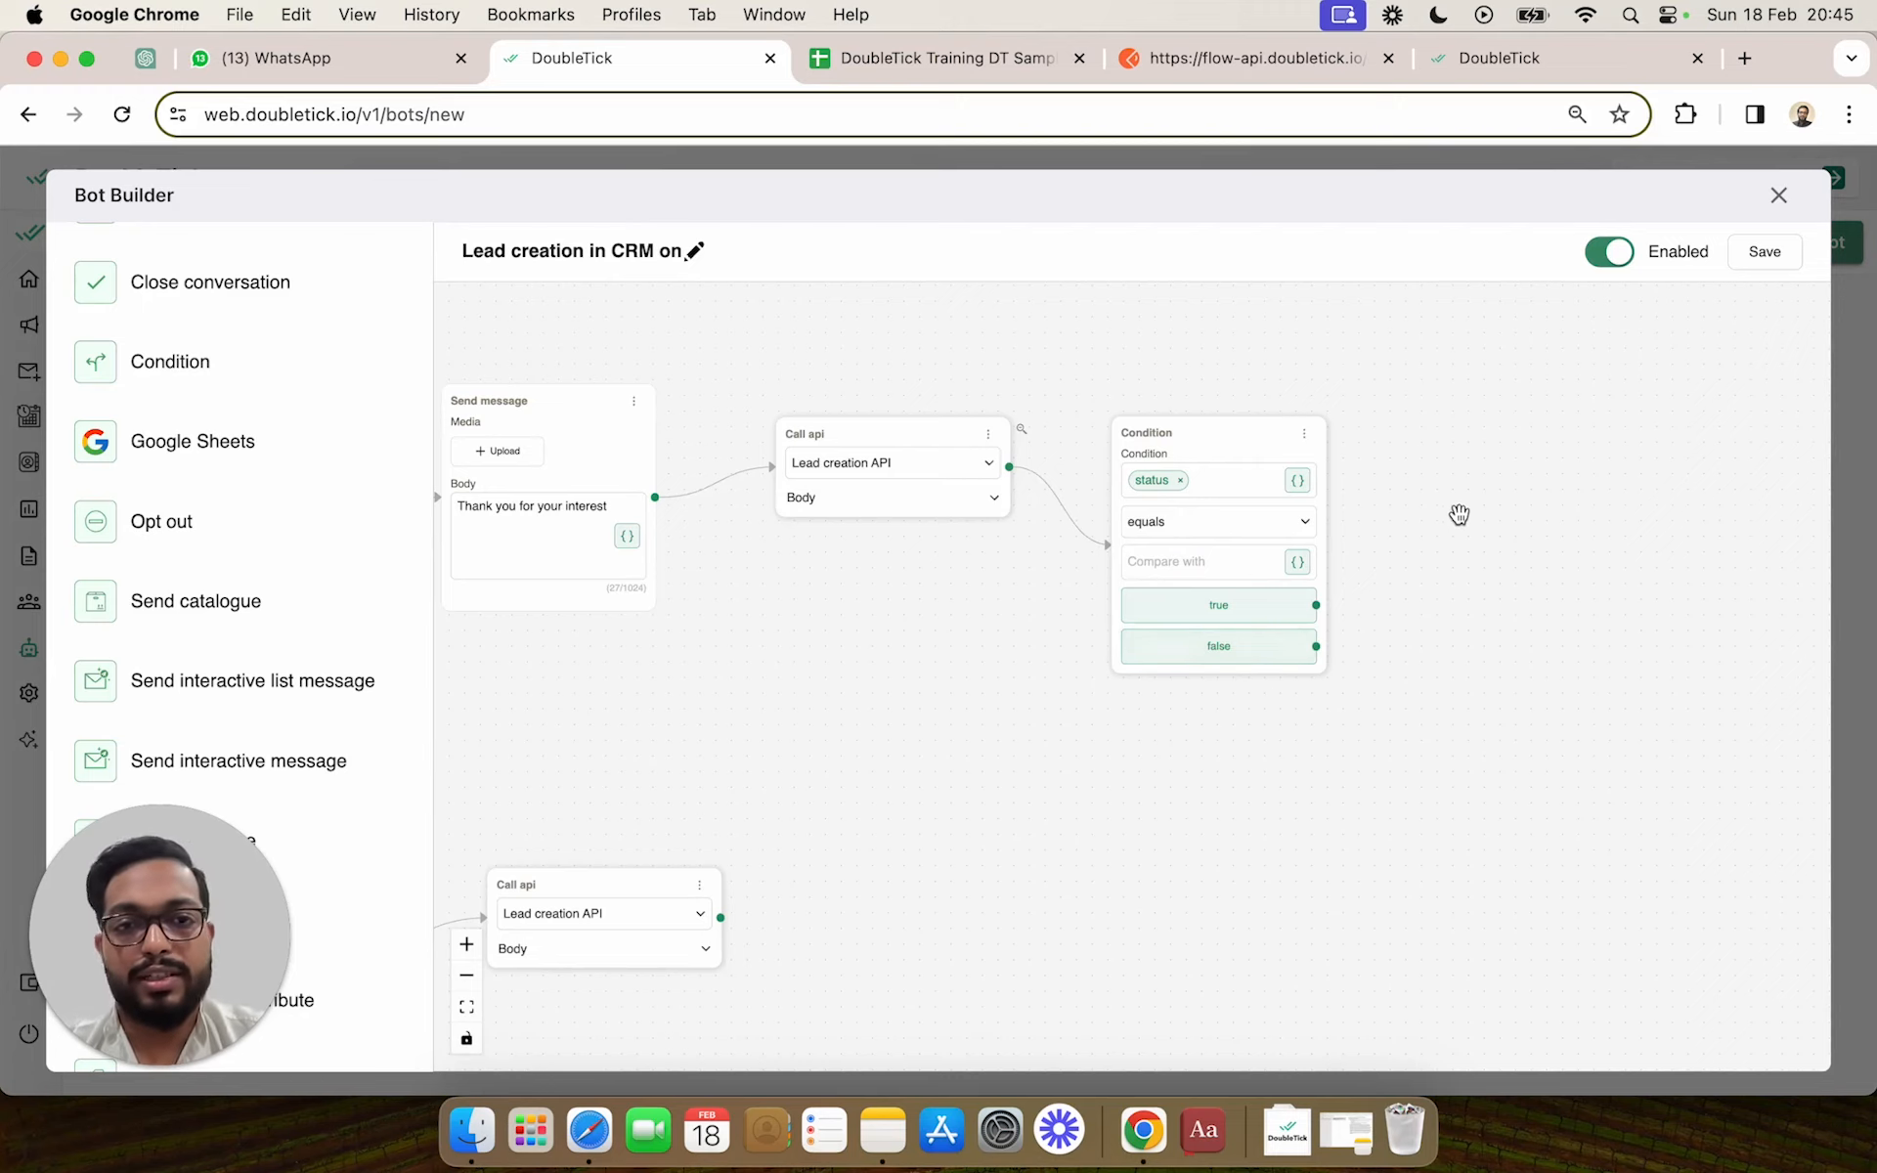
scroll(1466, 511, down, 3)
scroll(1468, 513, down, 5)
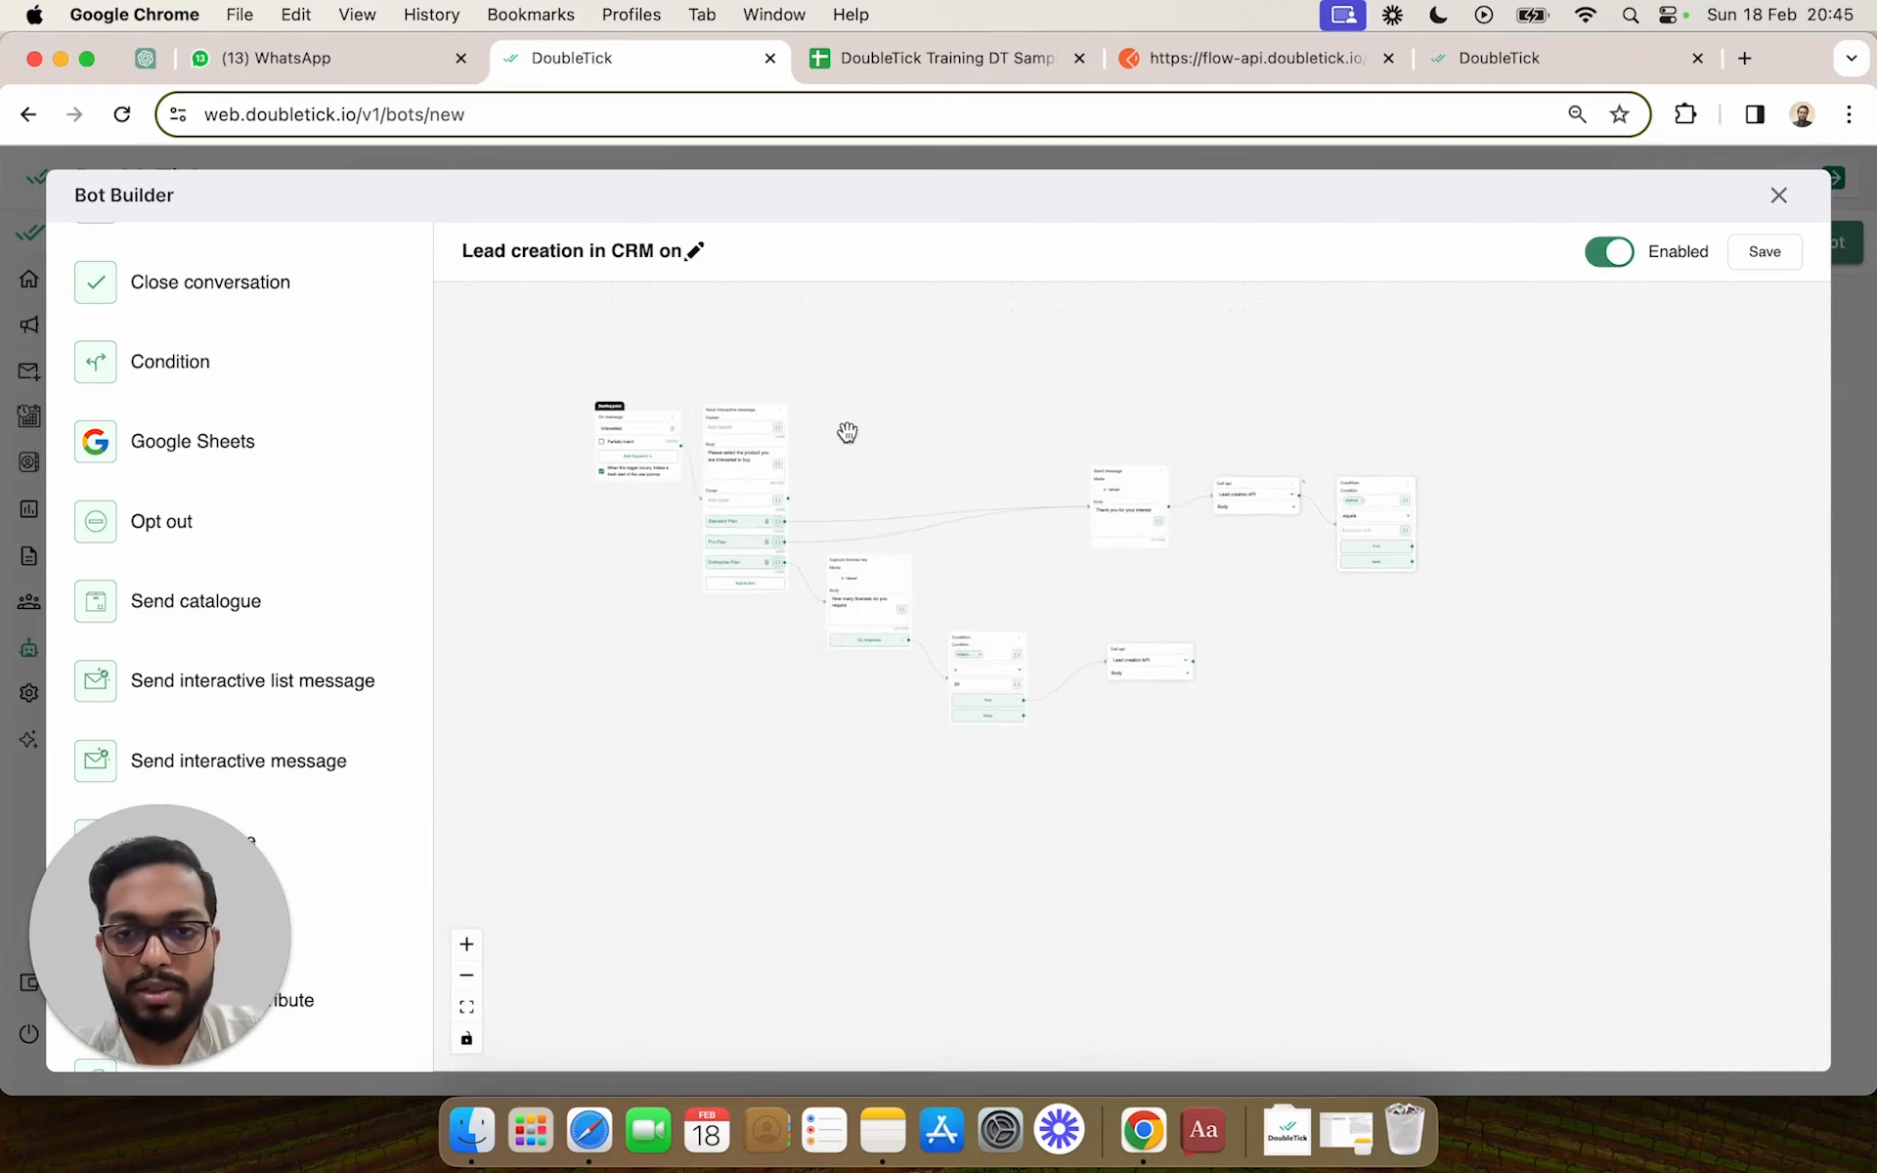
click(1762, 251)
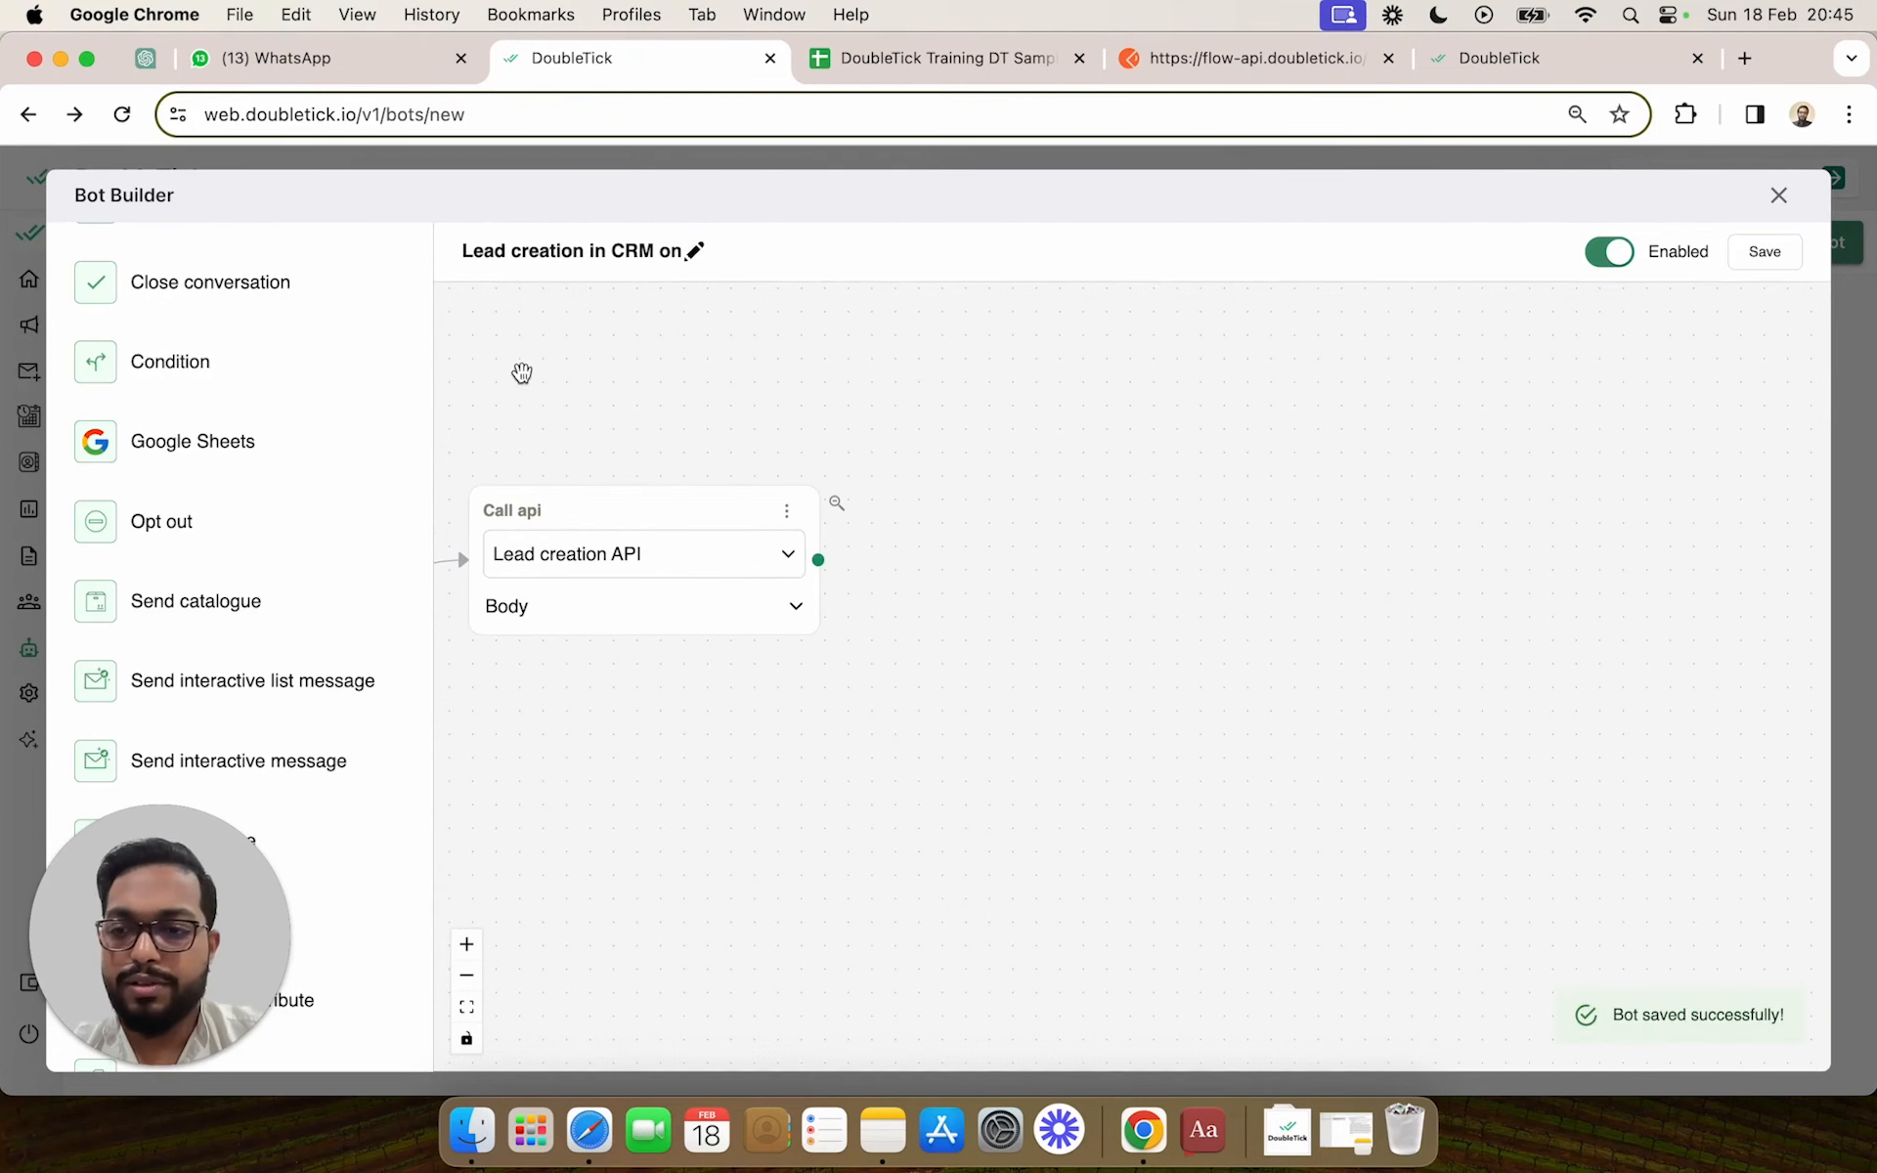
Switch to the DoubleTick Training chat in WhatsApp and reply "Interested" to the Republic Day offer message
click(338, 57)
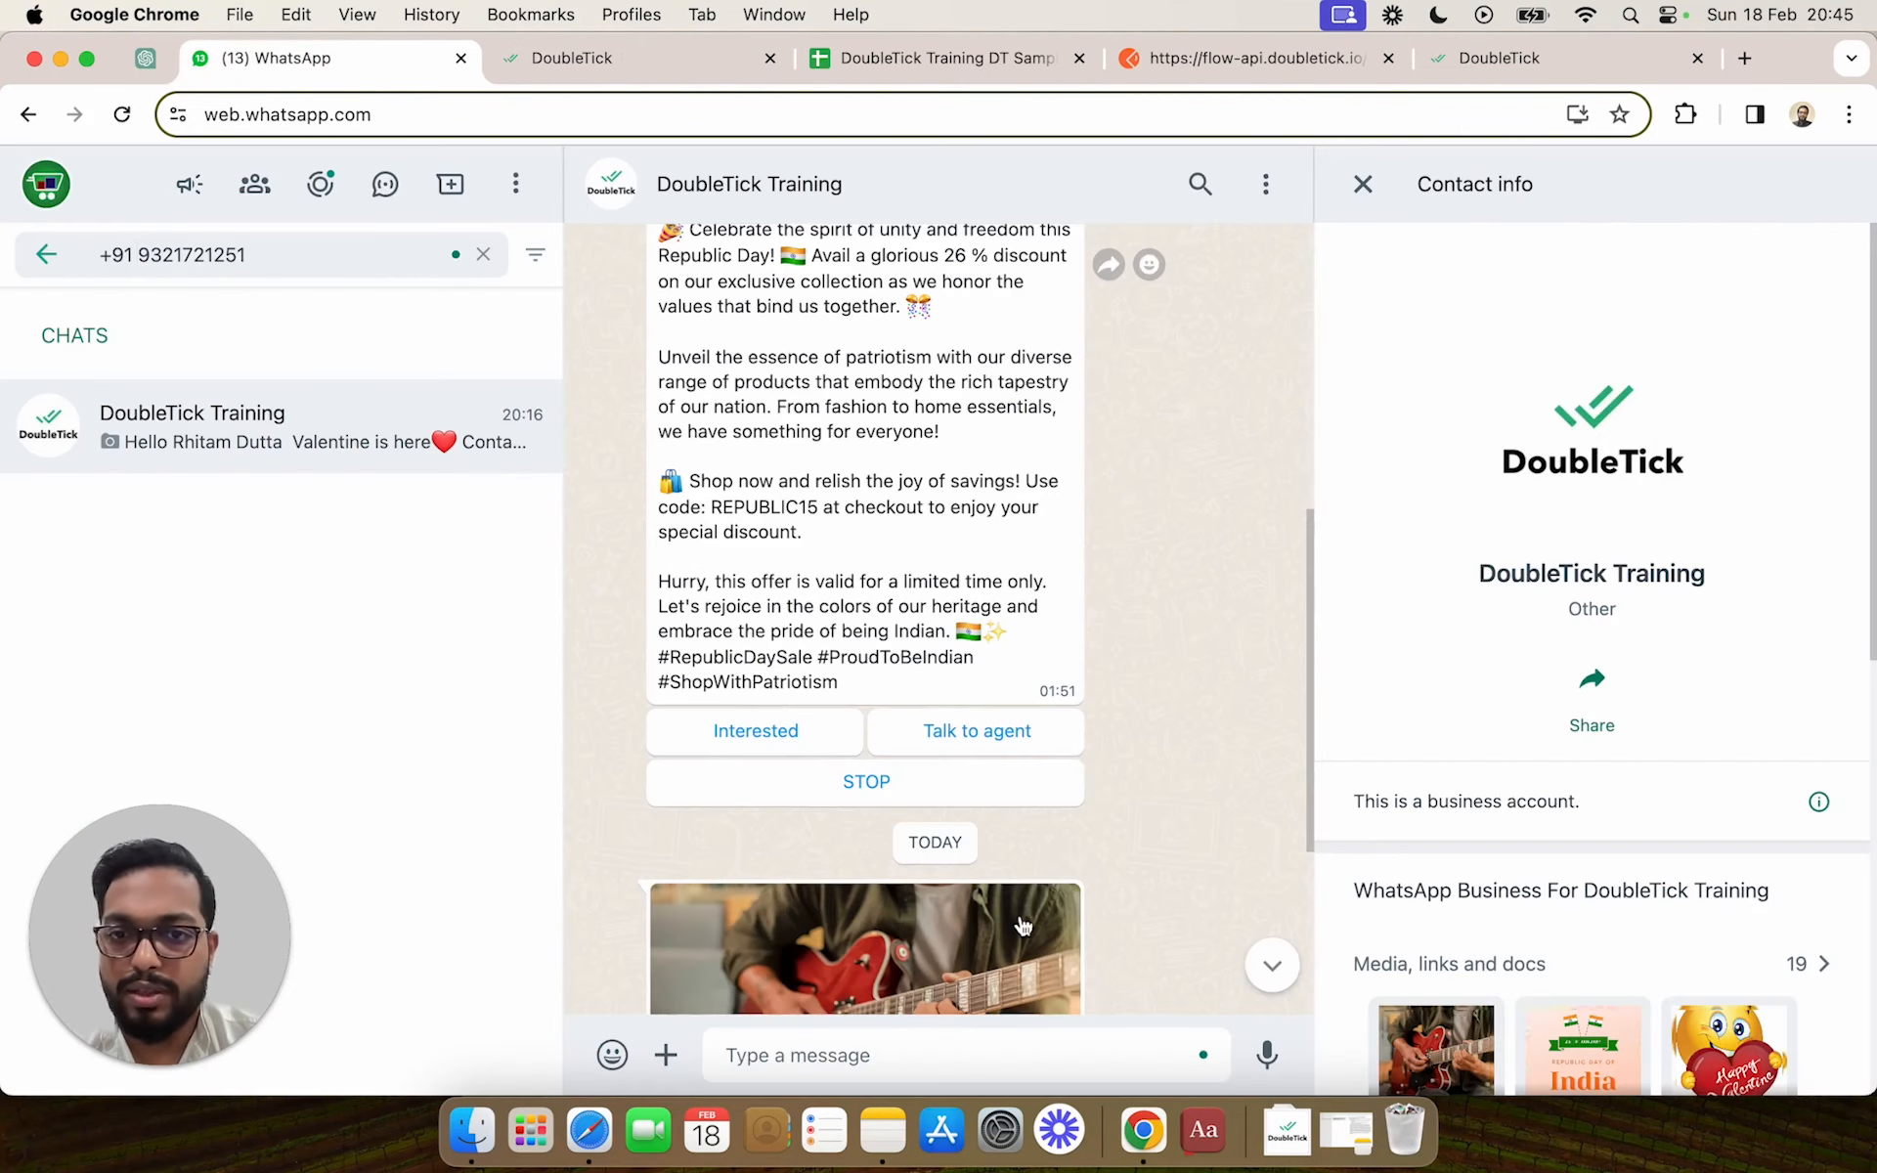
click(742, 685)
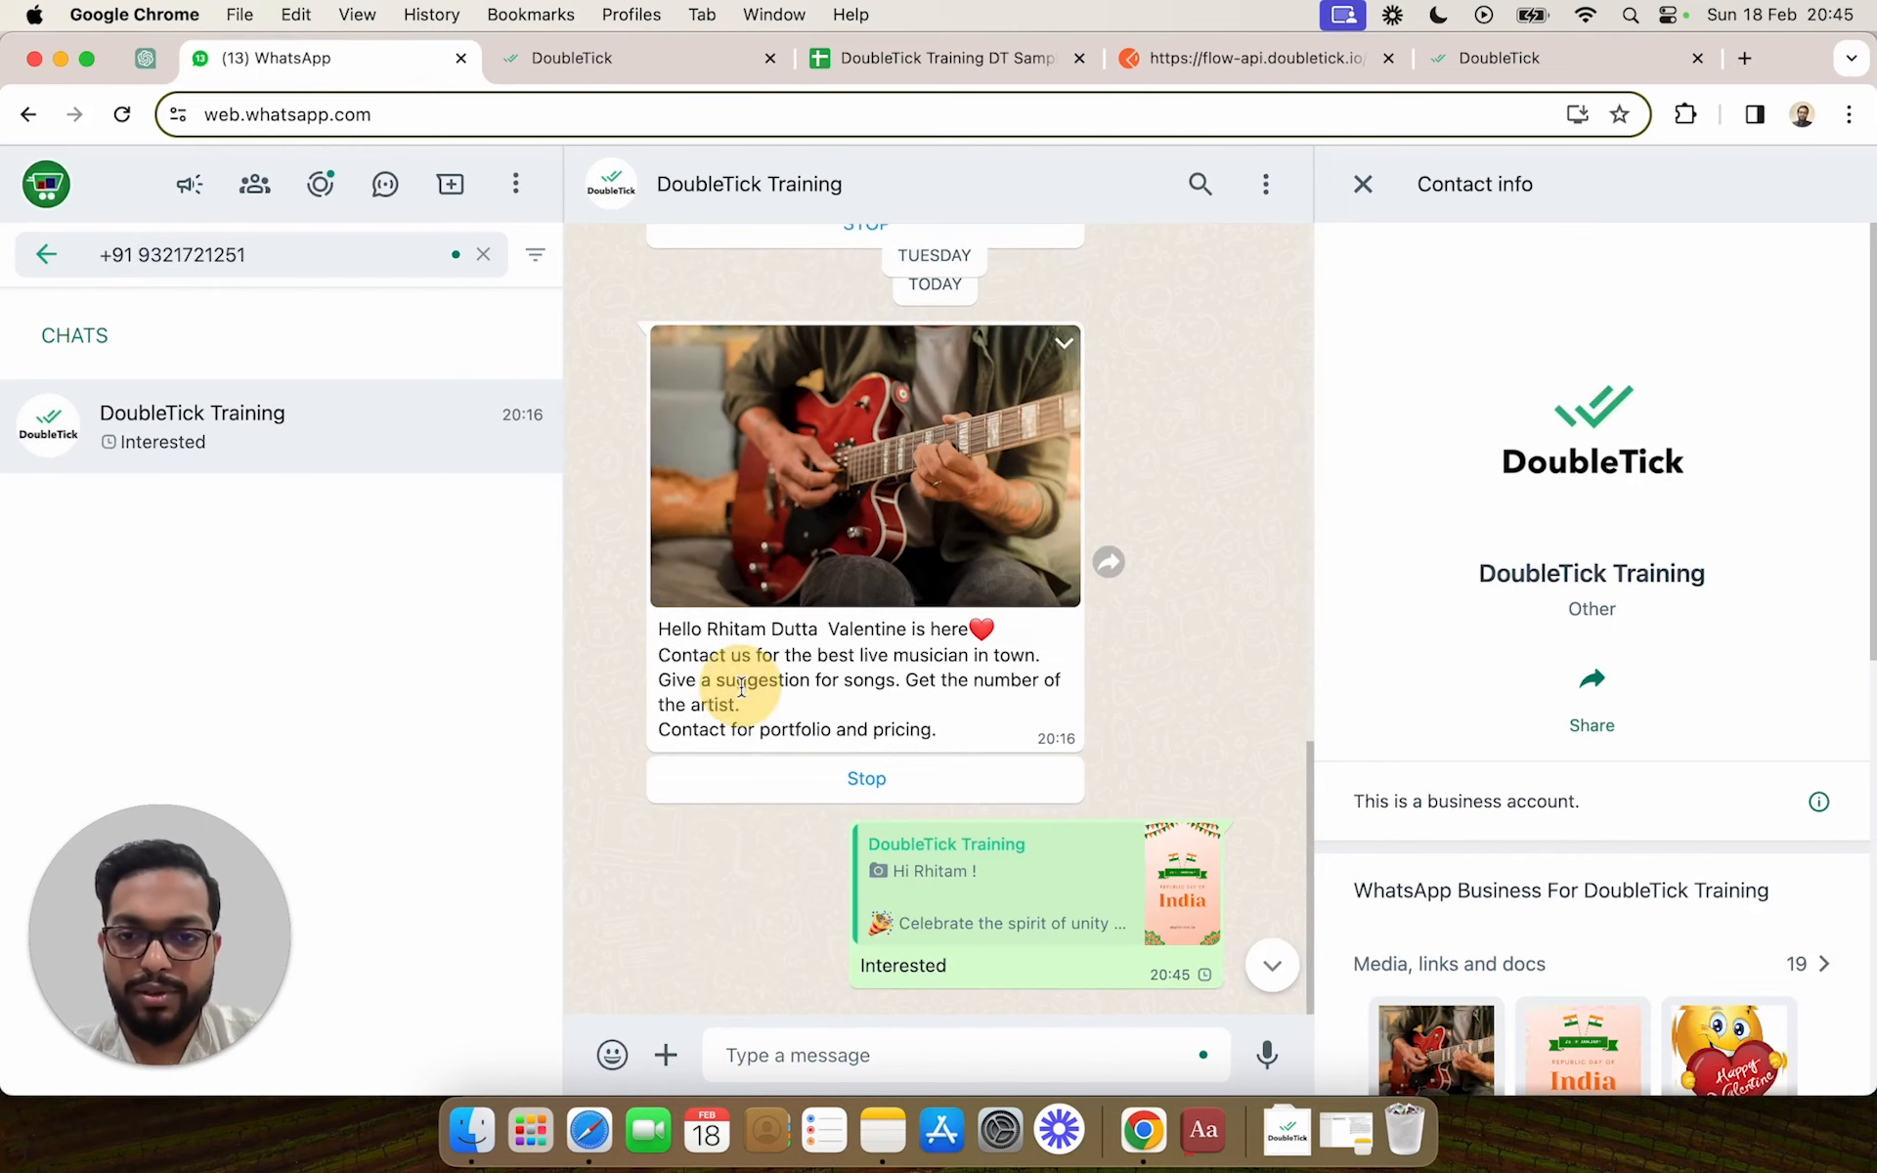
Return to DoubleTick, close the Bot Builder and view the test customer's conversation in the inbox
click(712, 61)
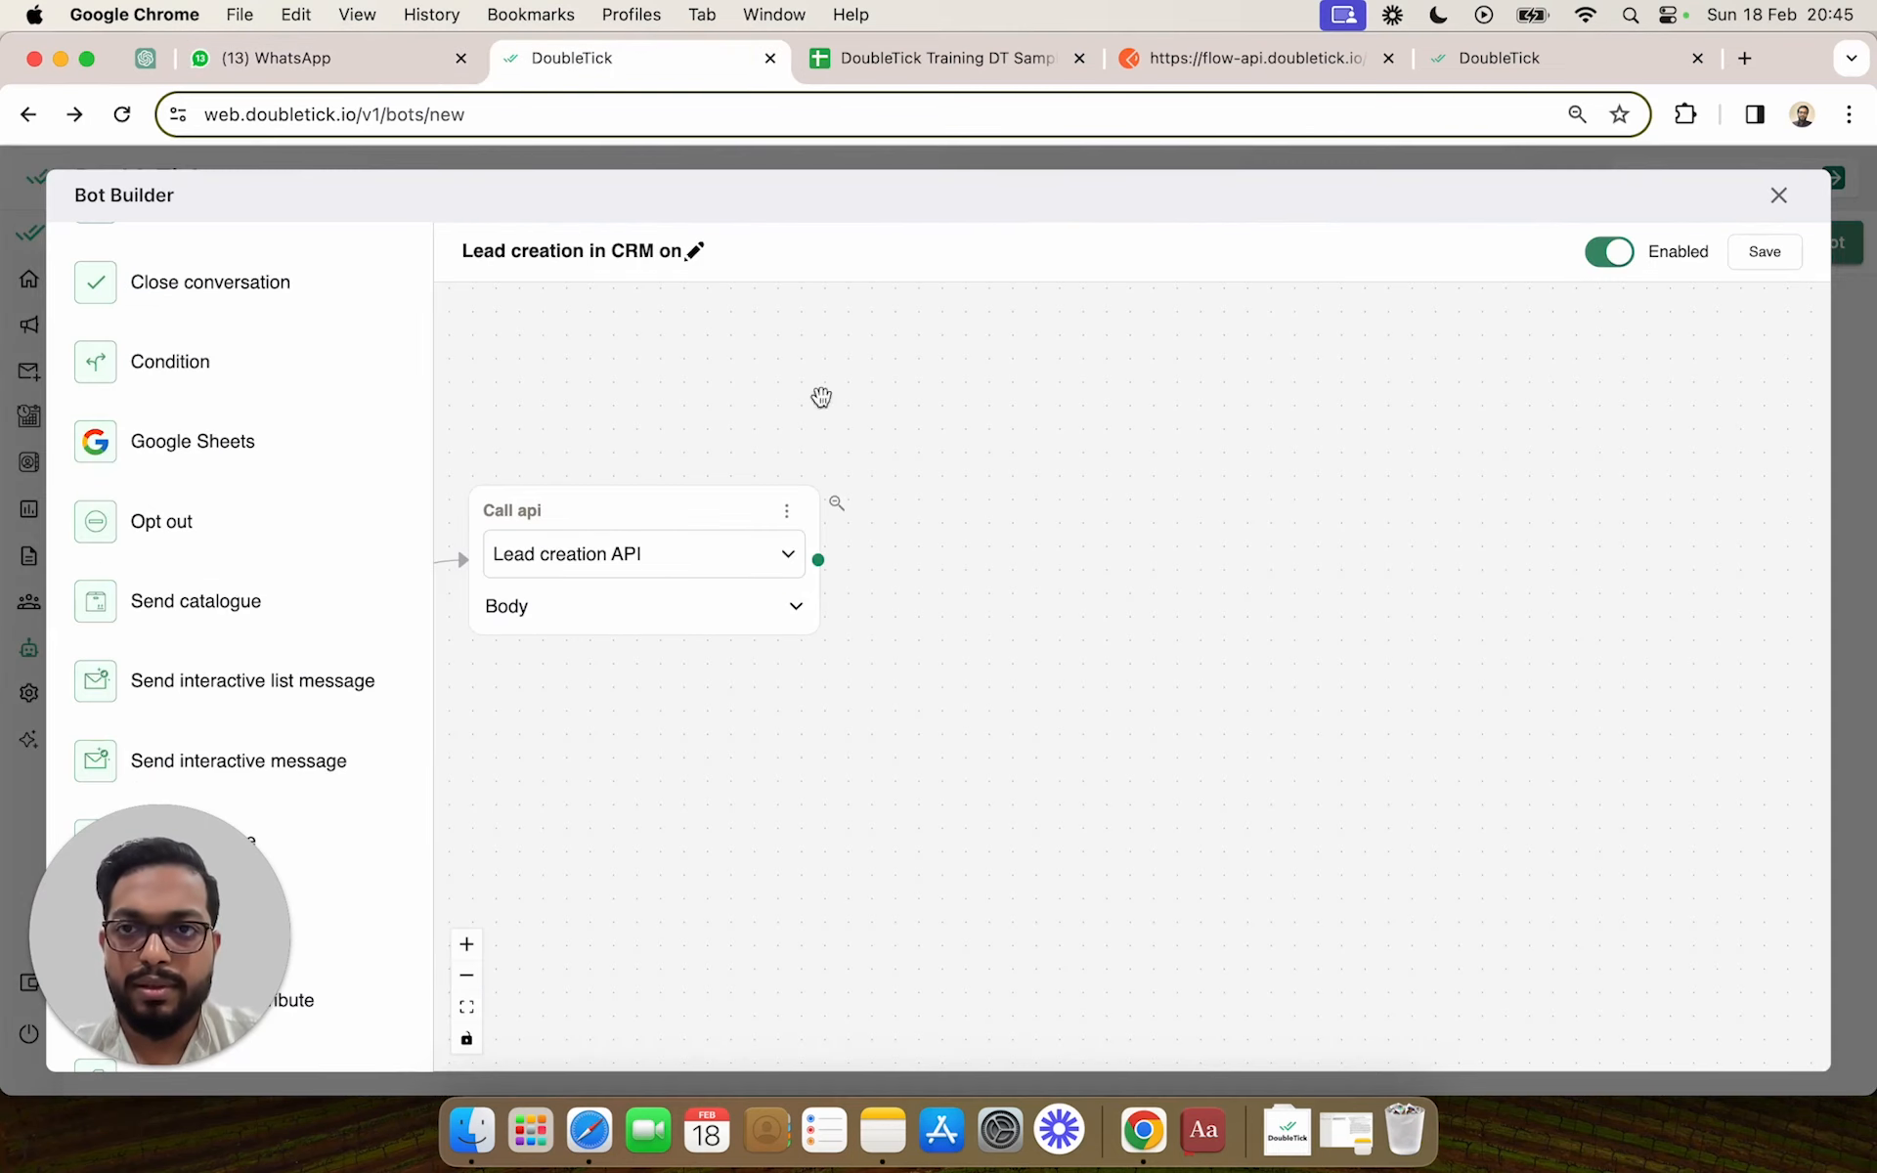
click(1778, 195)
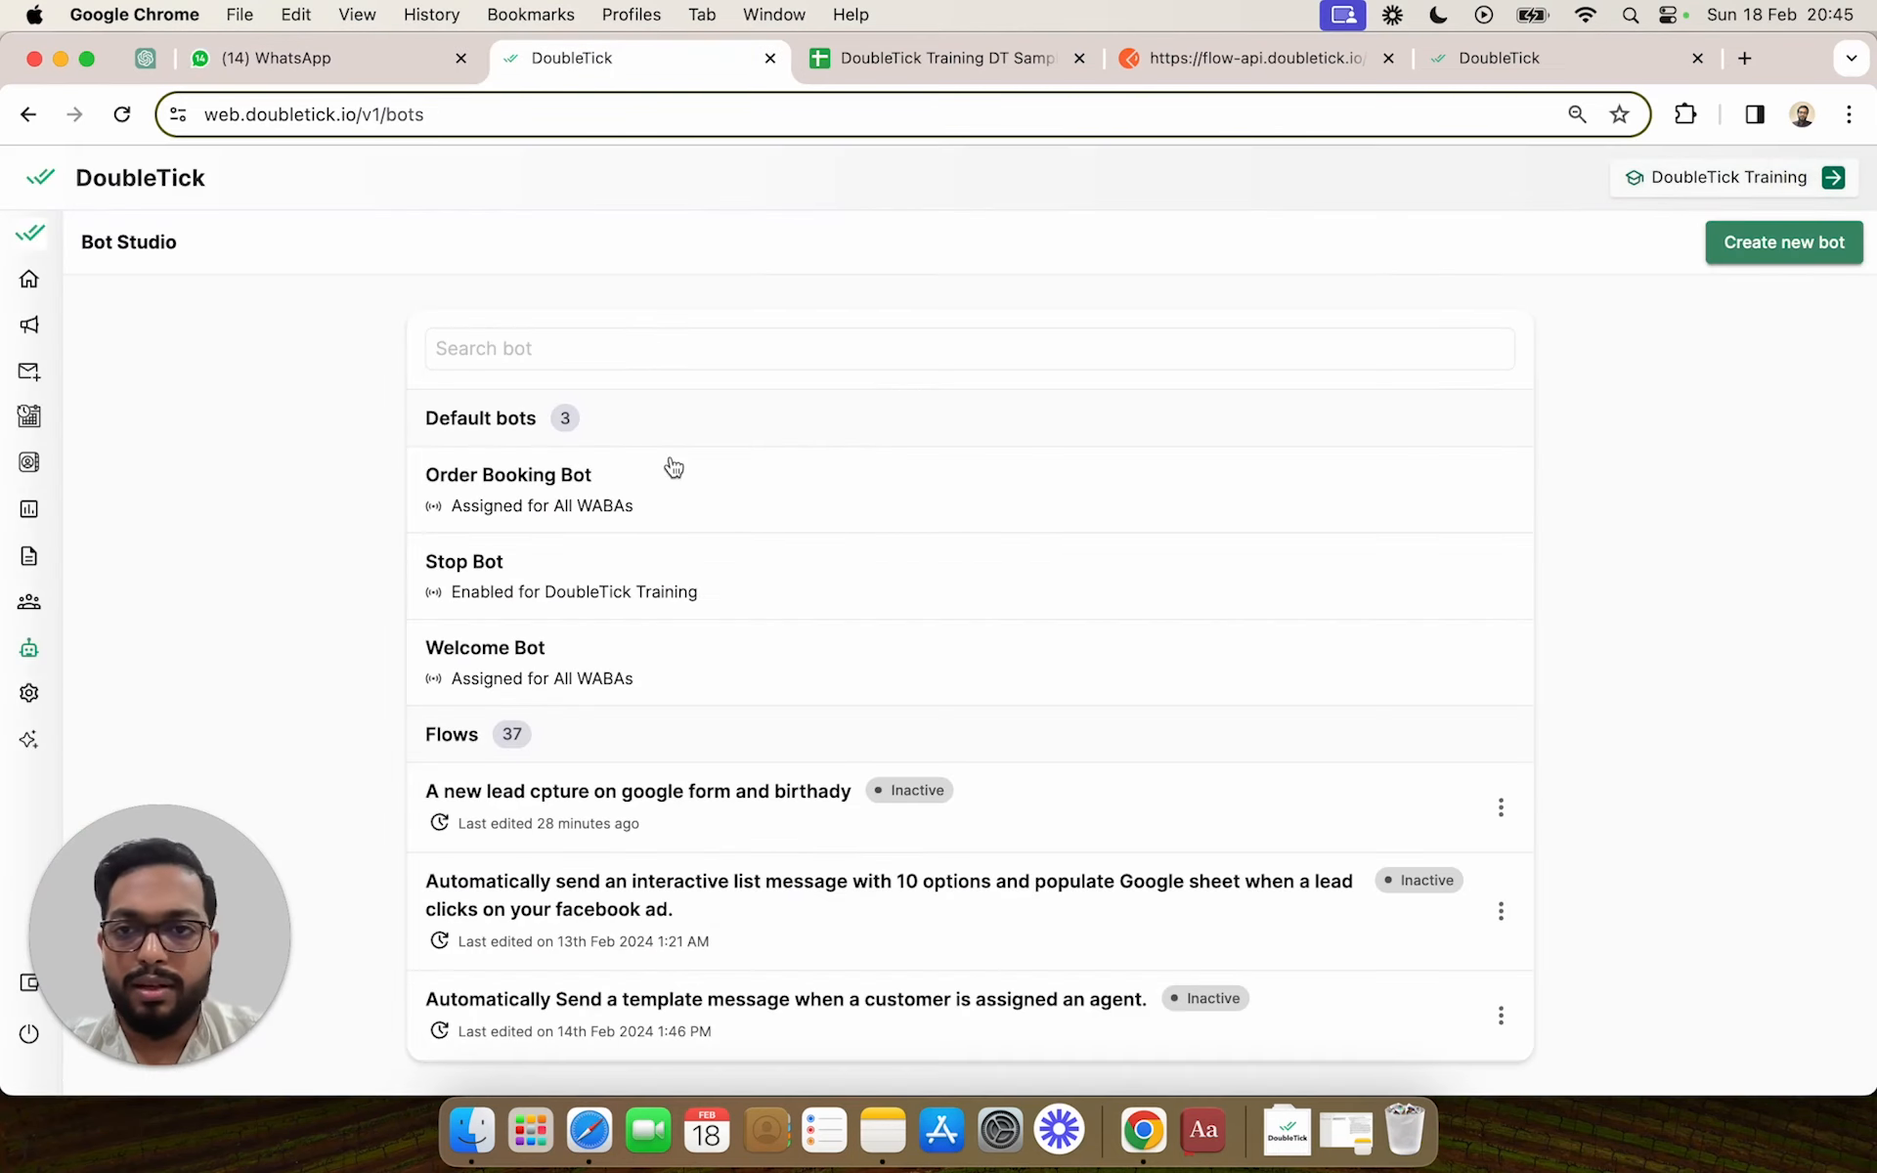
click(92, 281)
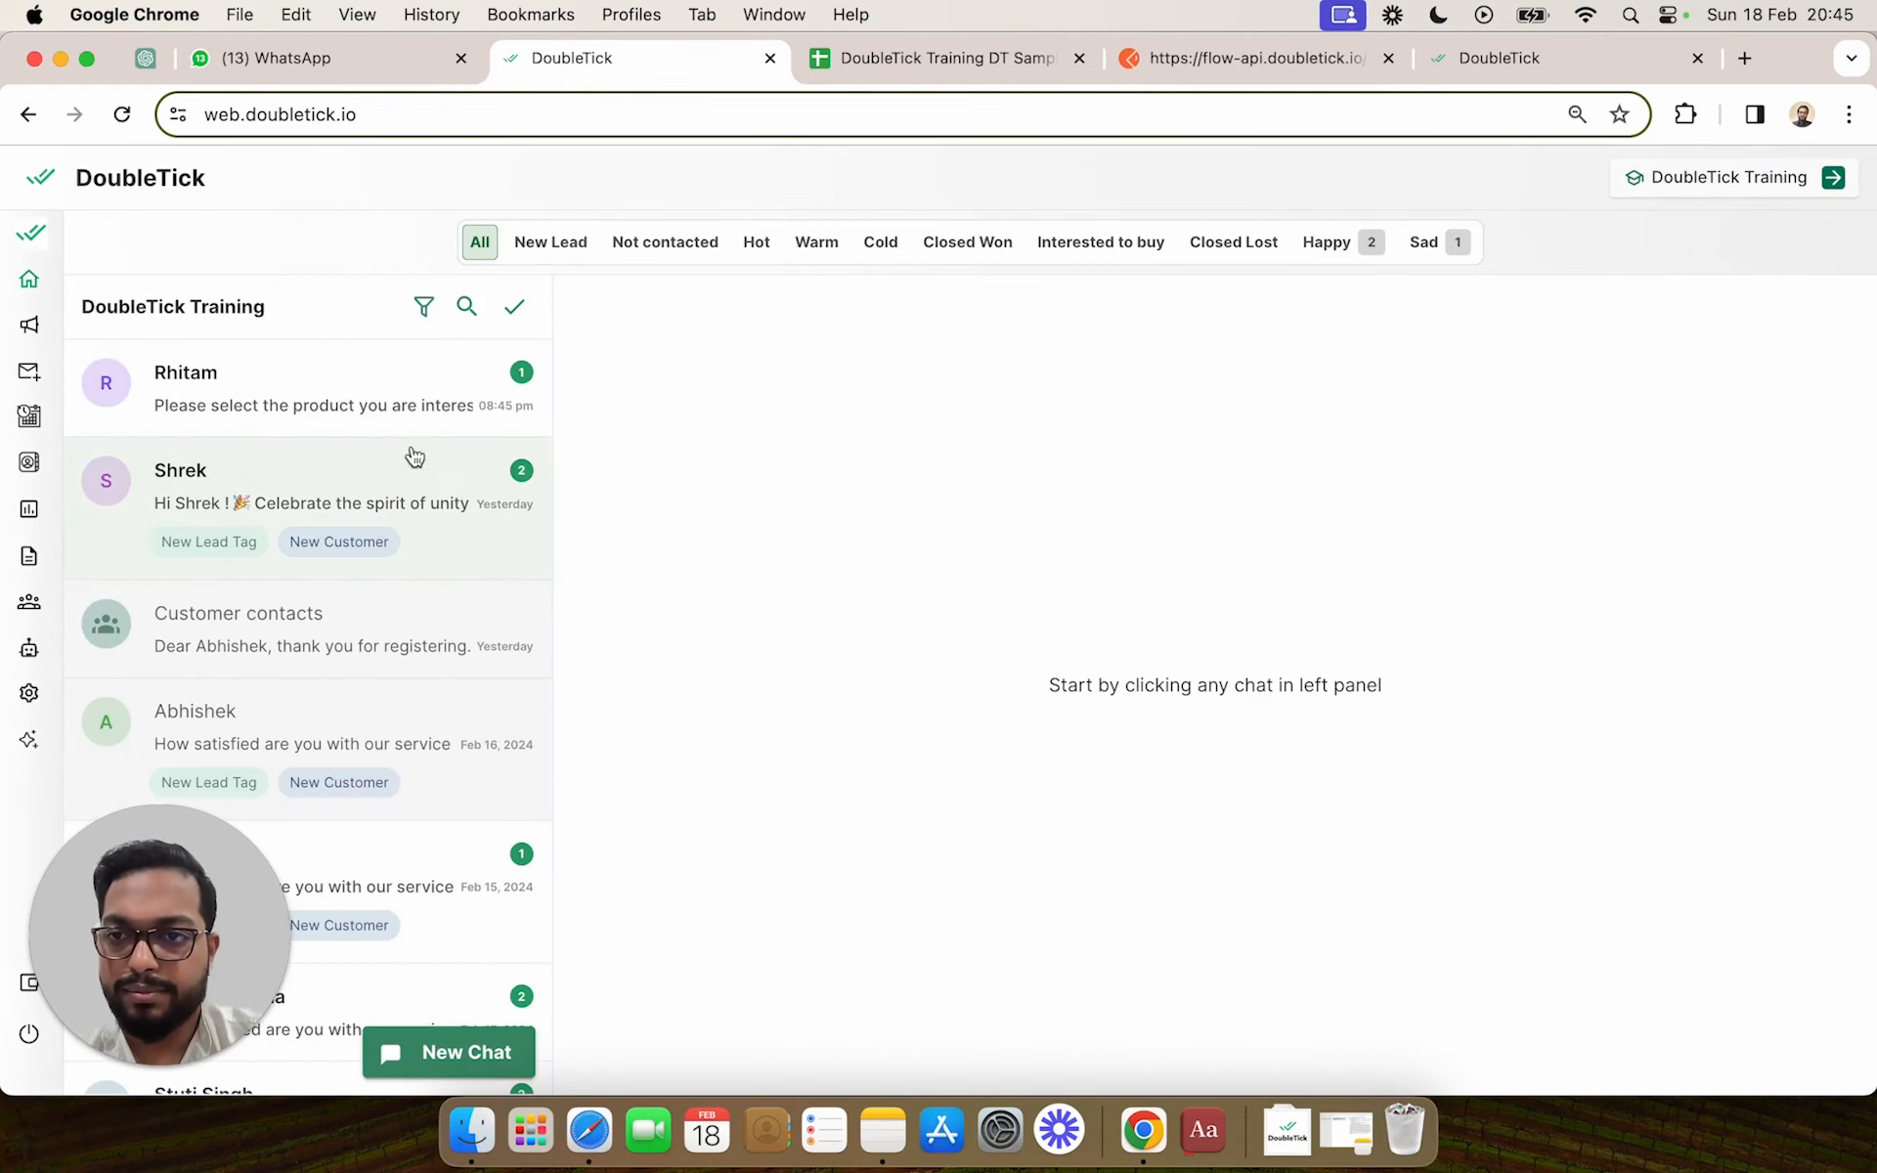
click(348, 404)
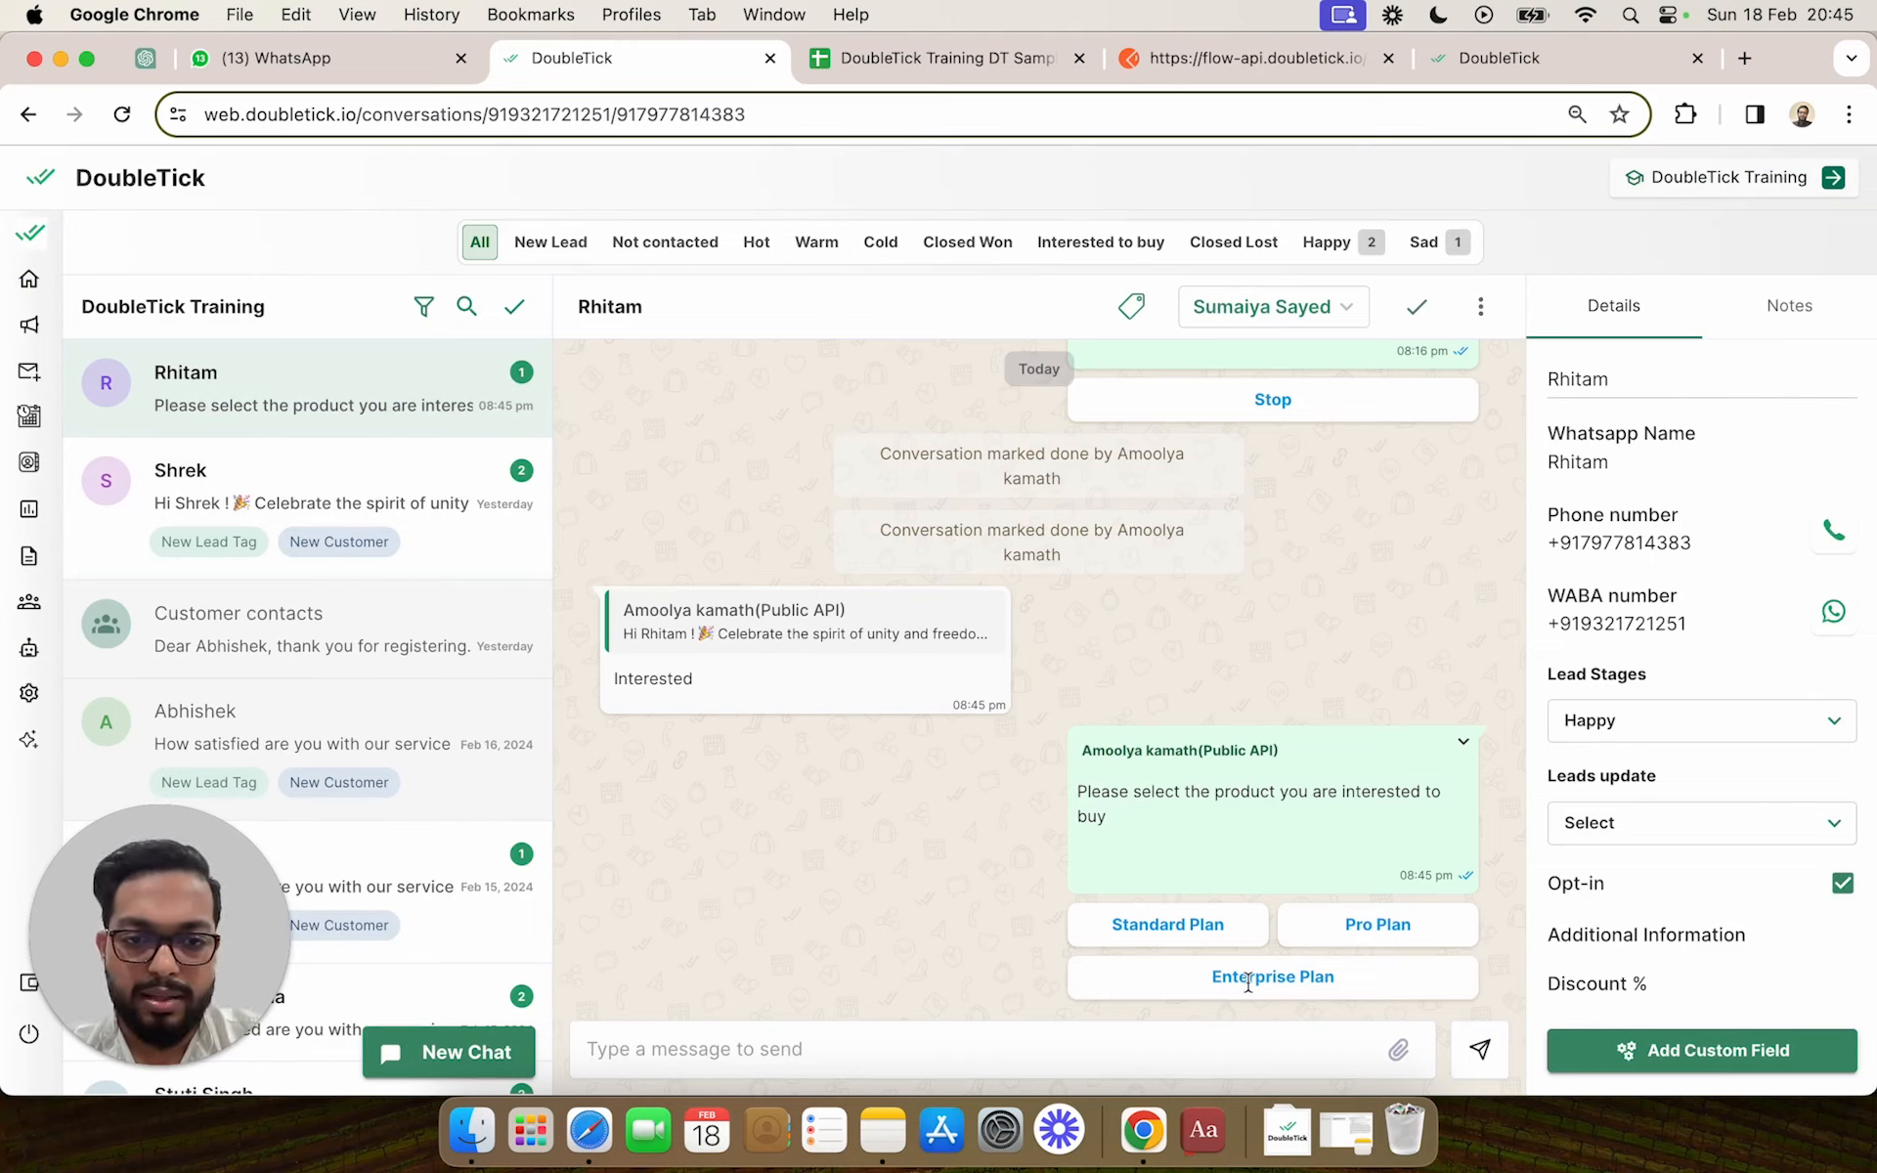
Switch to the WhatsApp chat, choose "Enterprise Plan" as the product and answer the license question with "30"
click(356, 66)
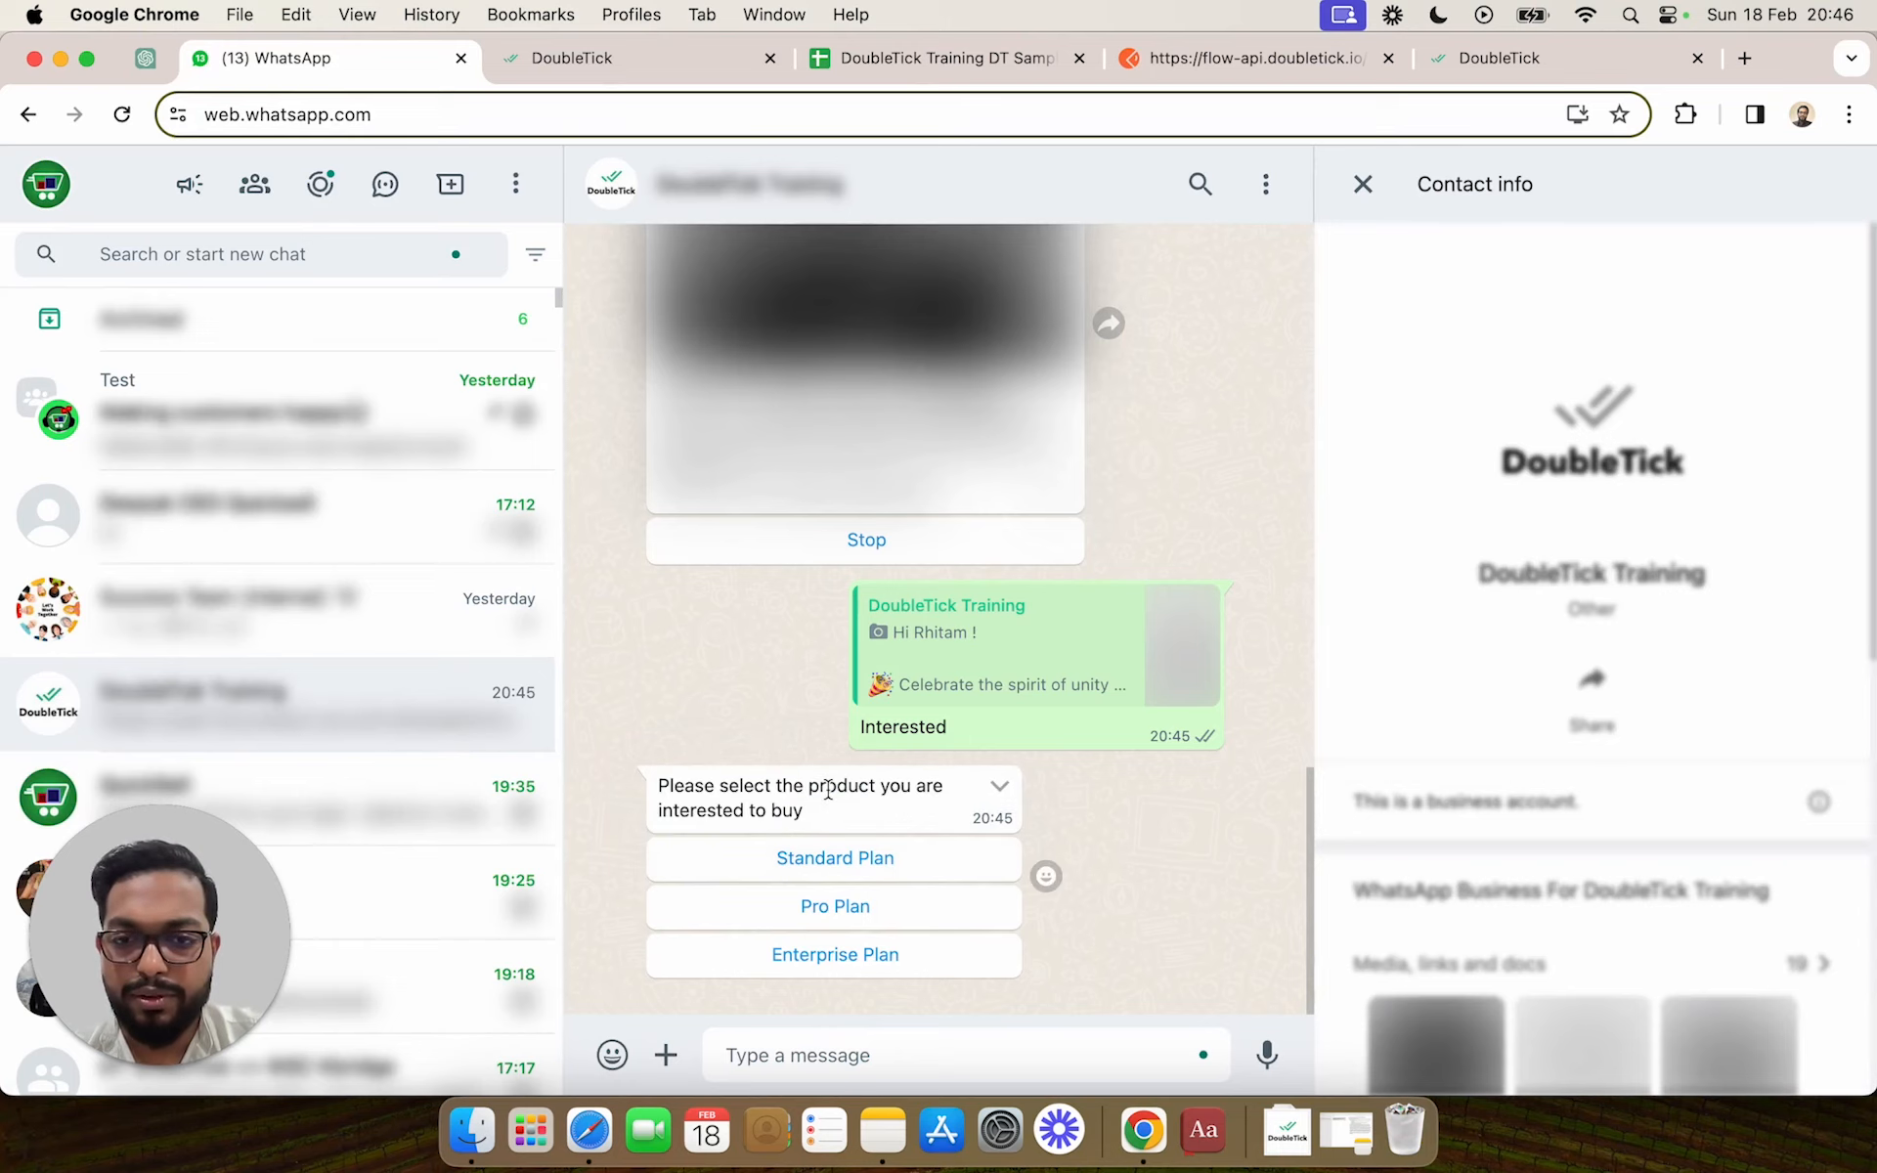
click(837, 956)
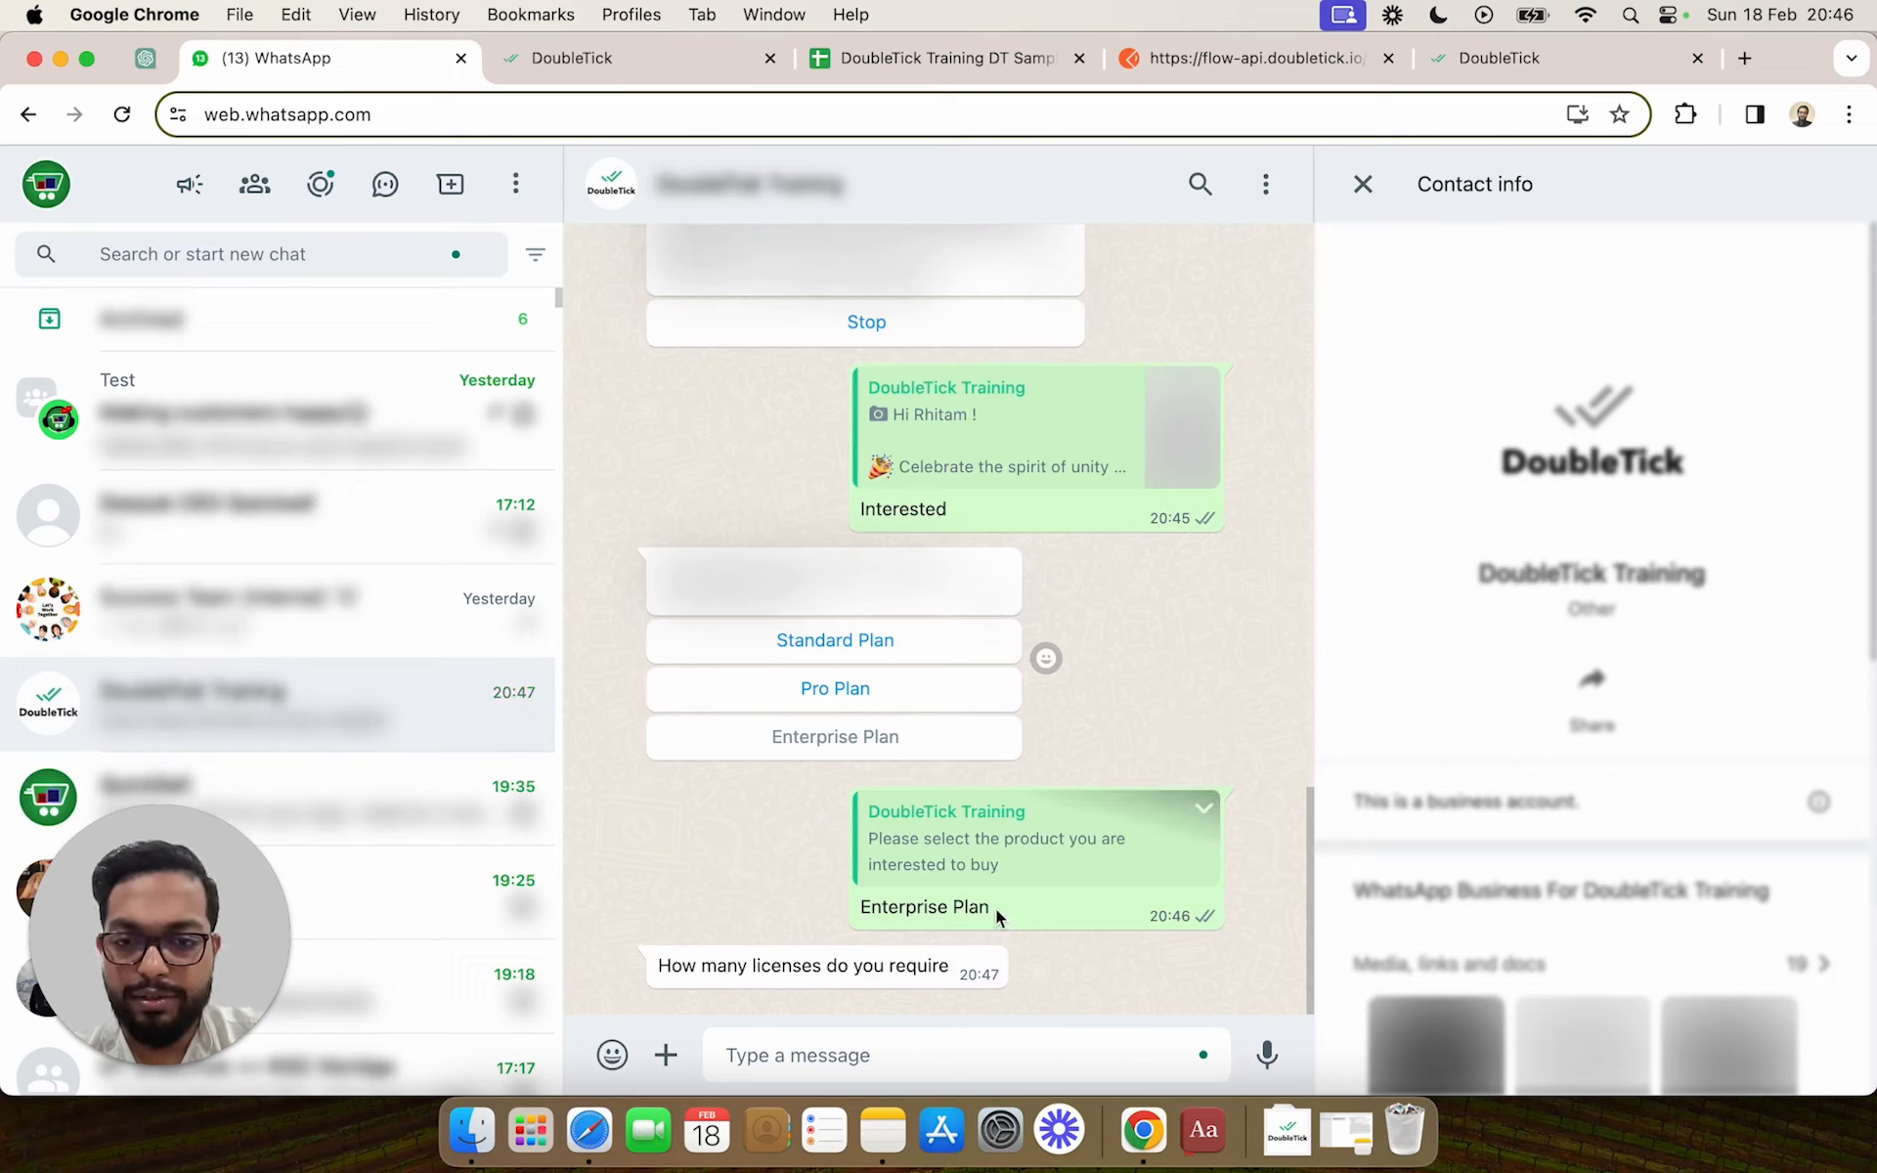
click(926, 1046)
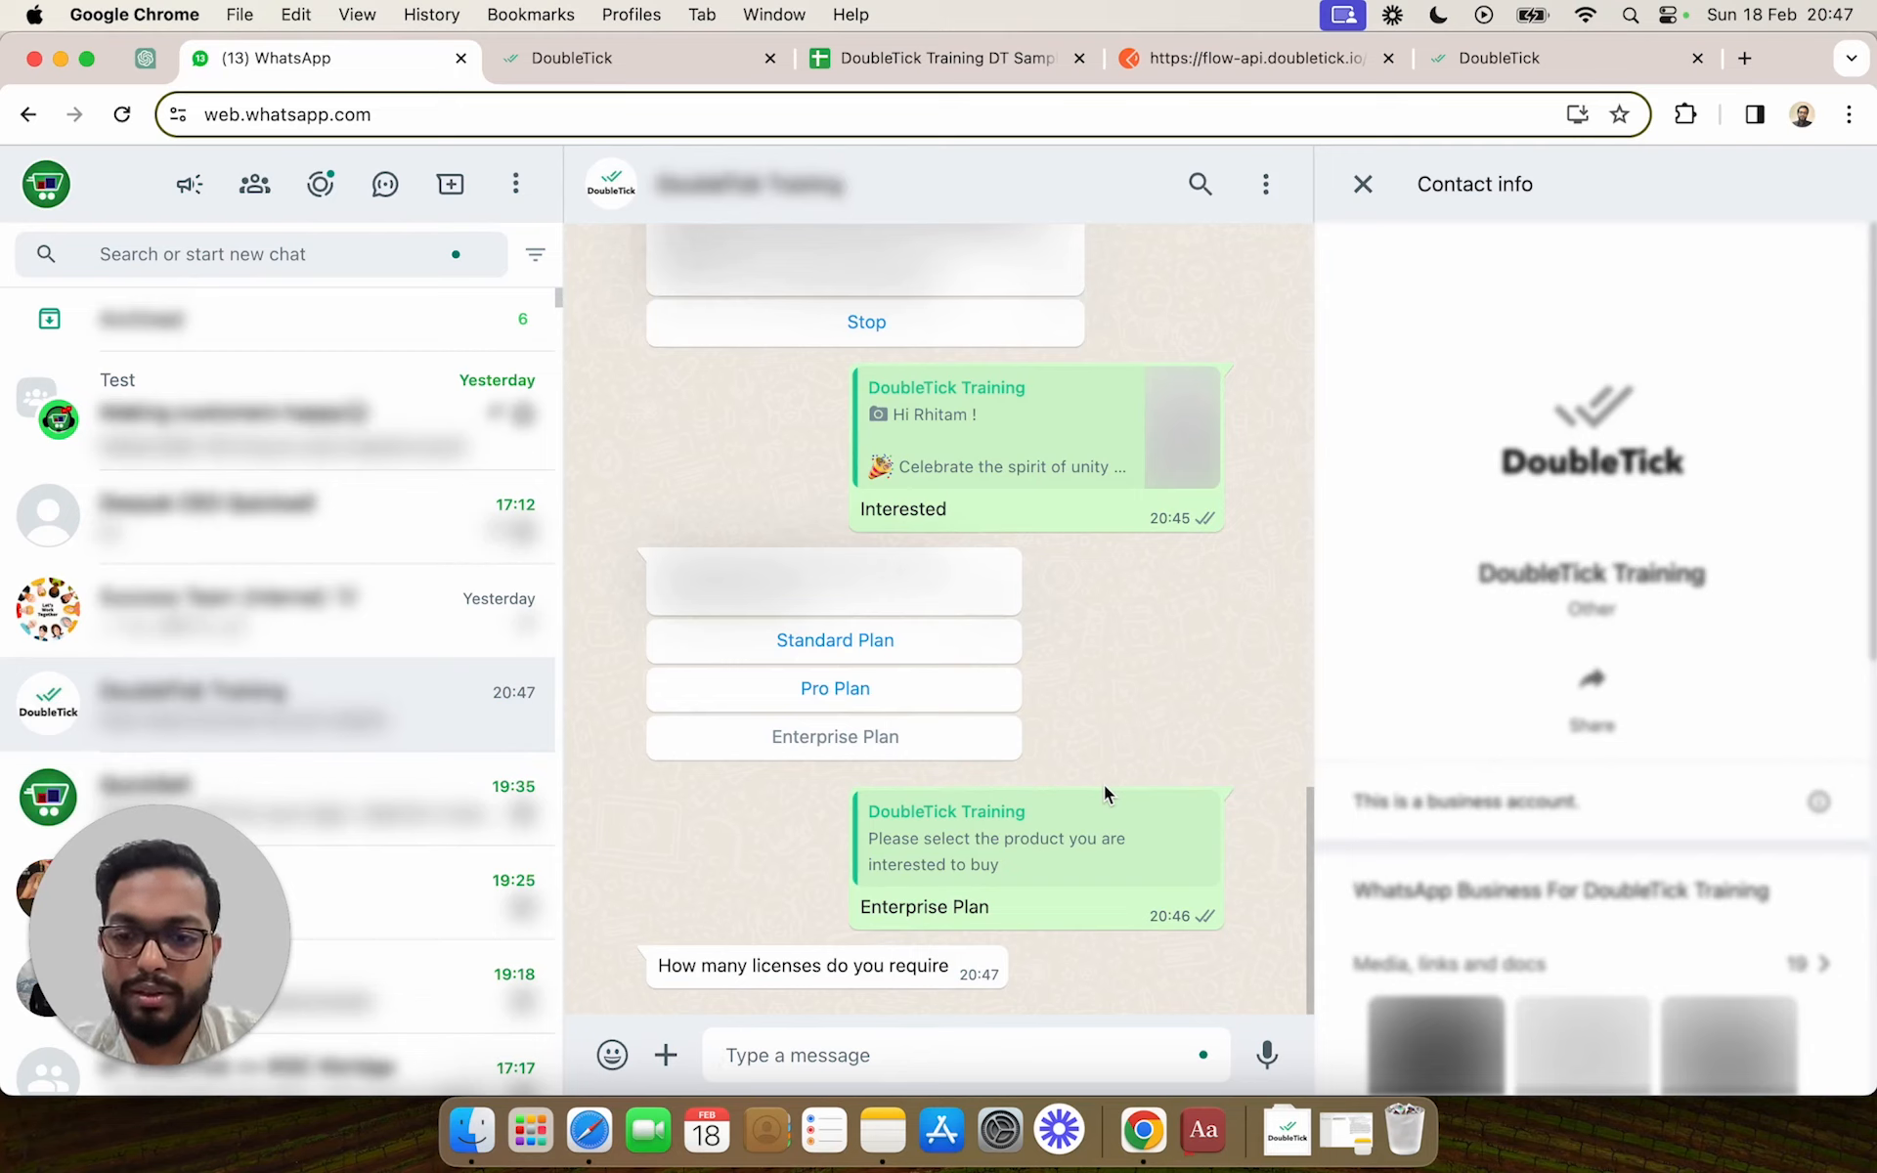
text(30)
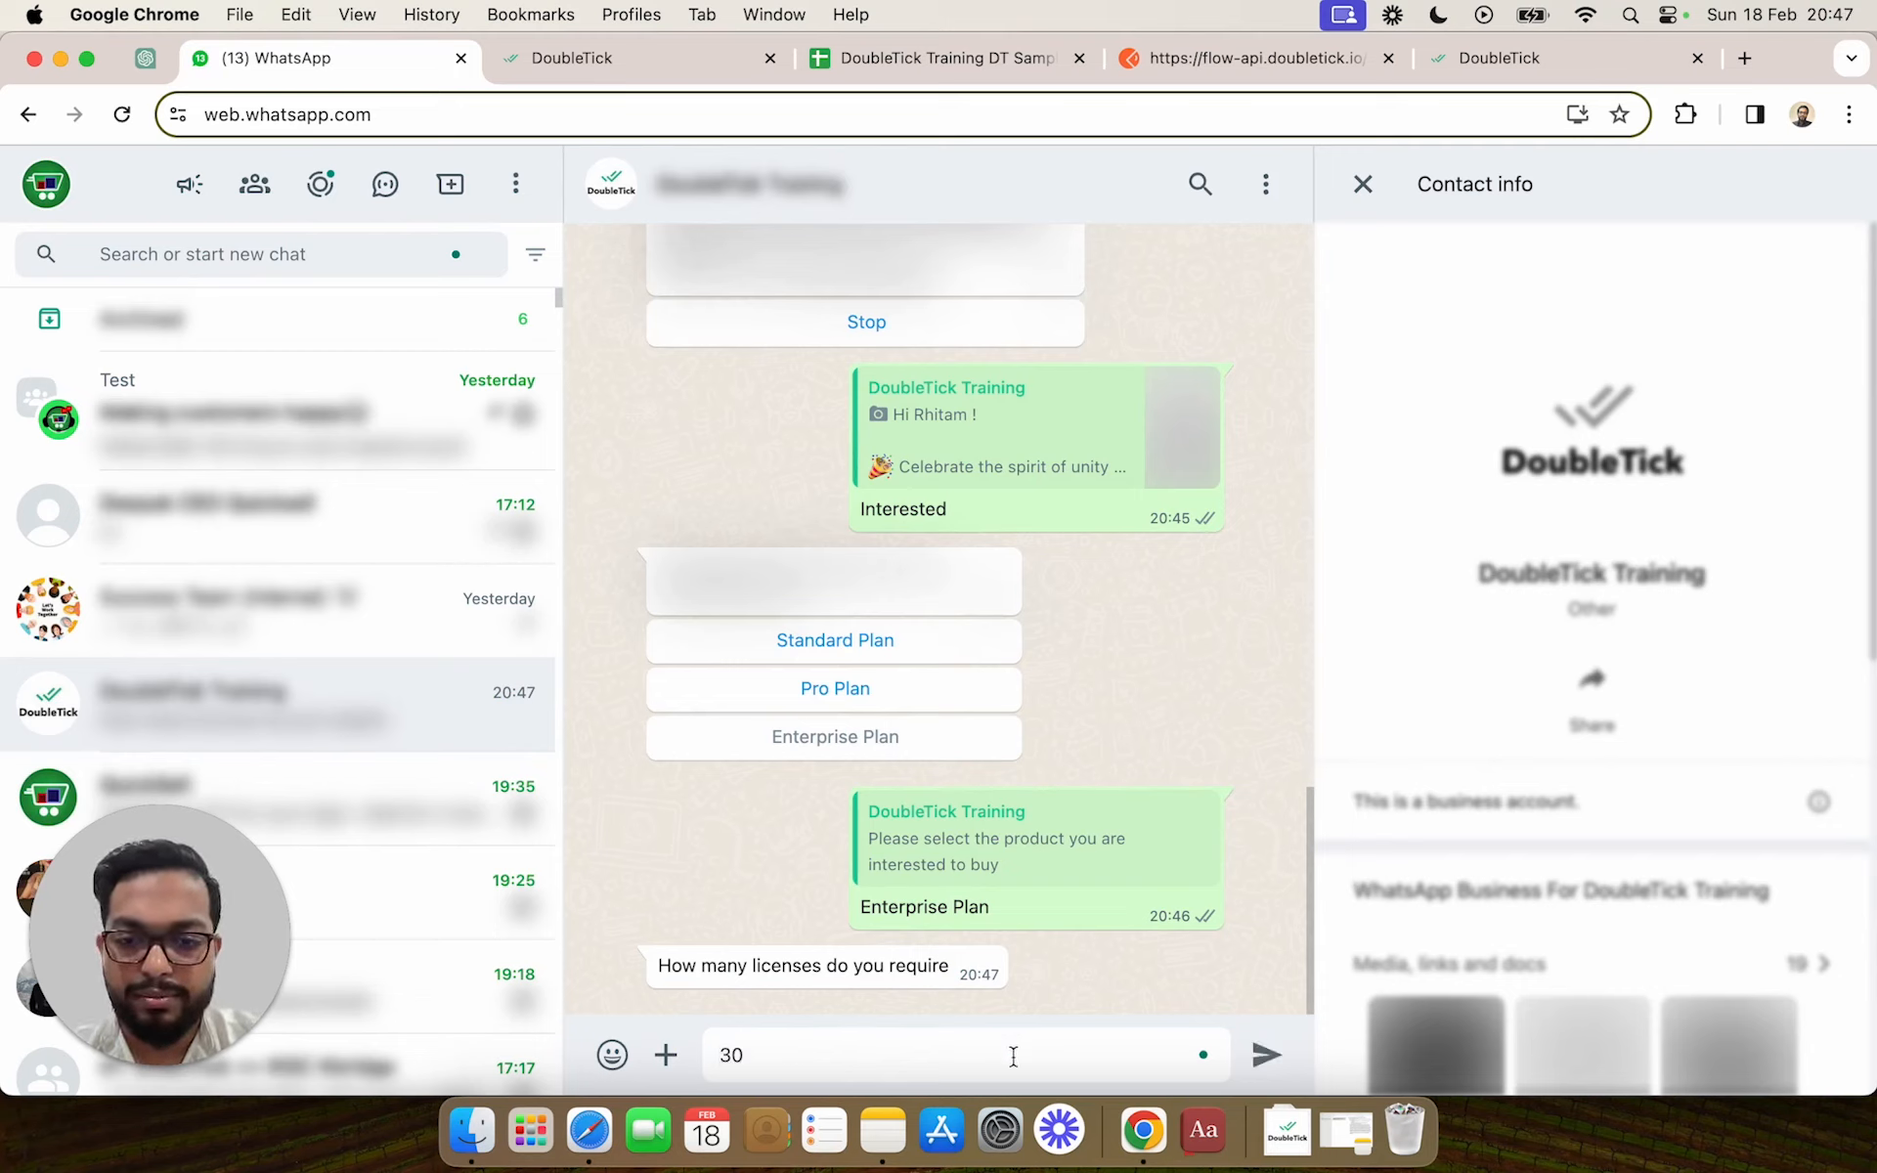
key(Return)
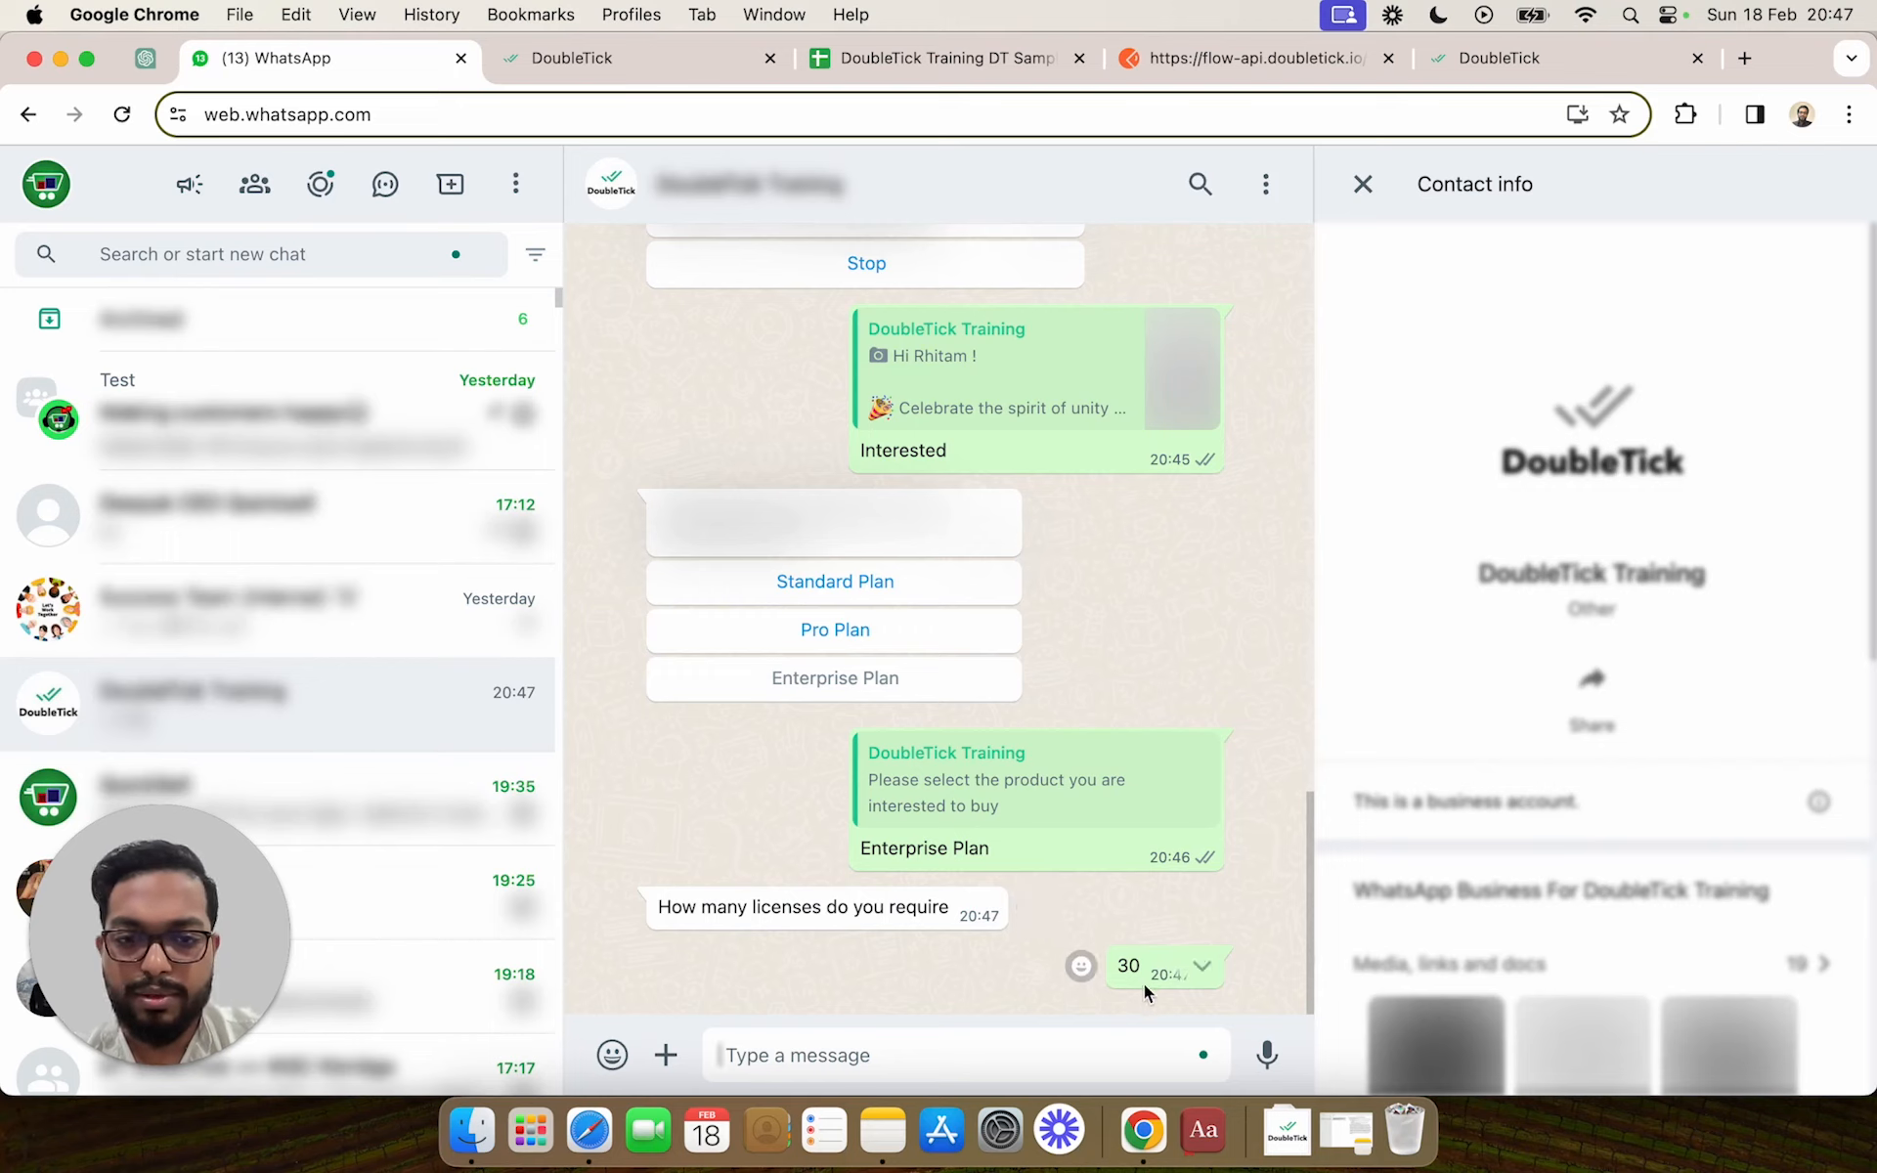
Return to DoubleTick and view the test customer's recent bot run of "Lead creation in CRM on Interested"
click(645, 65)
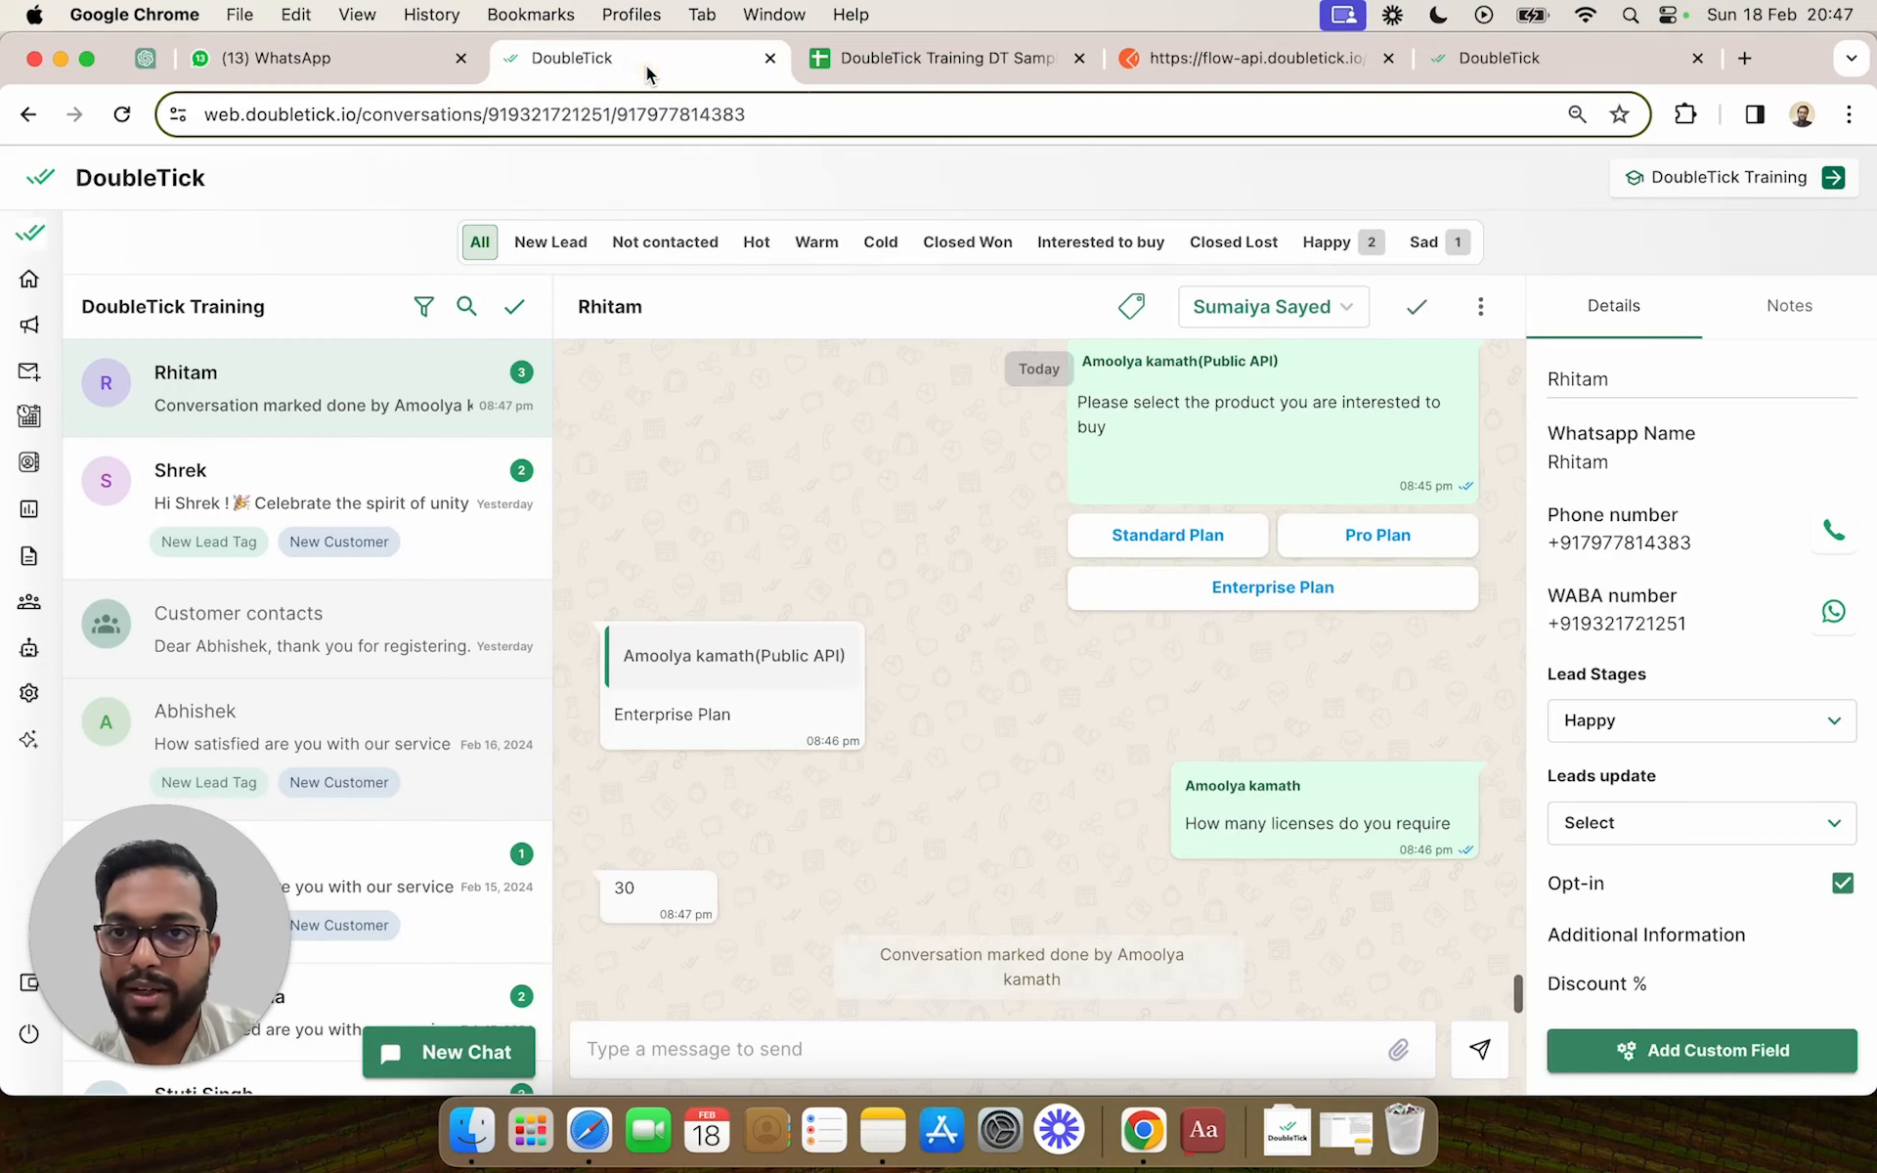
click(1480, 306)
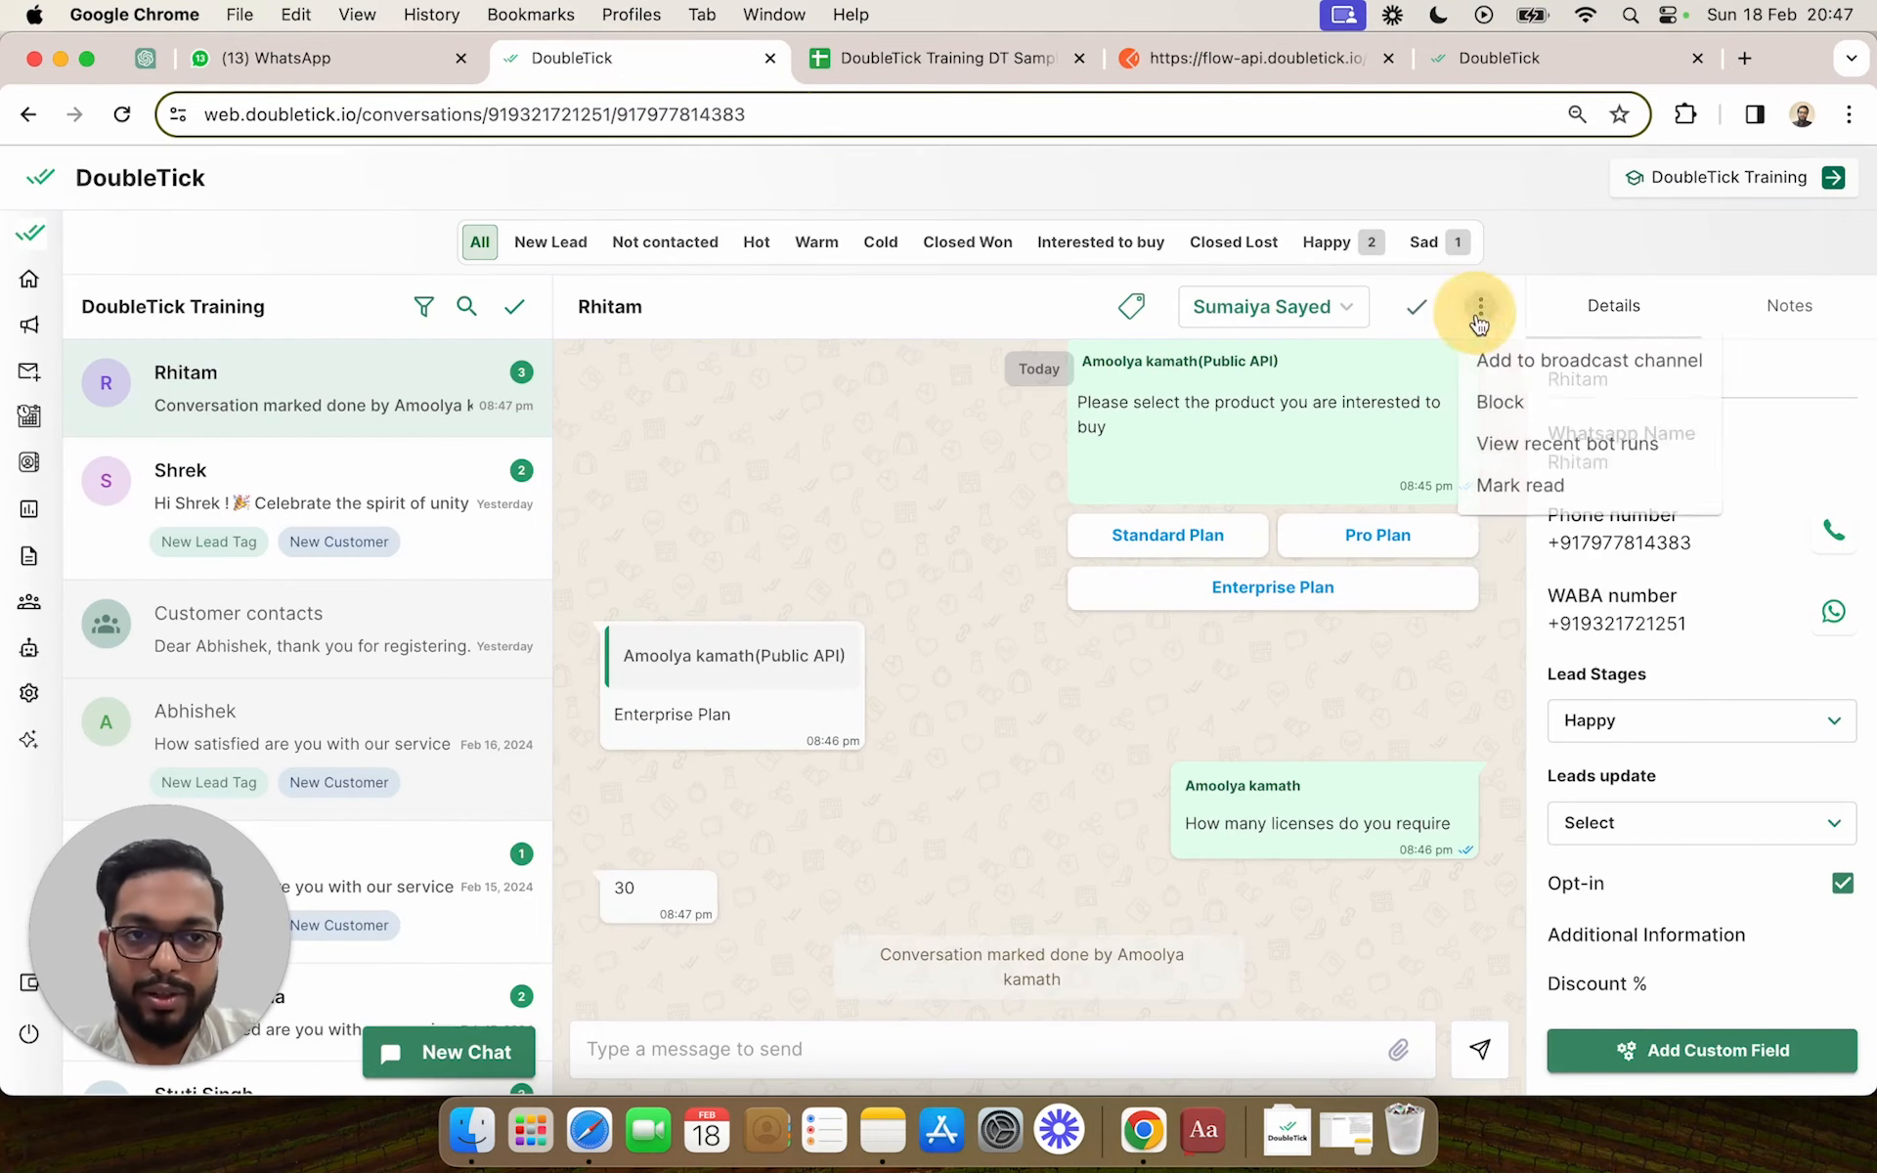
click(1510, 460)
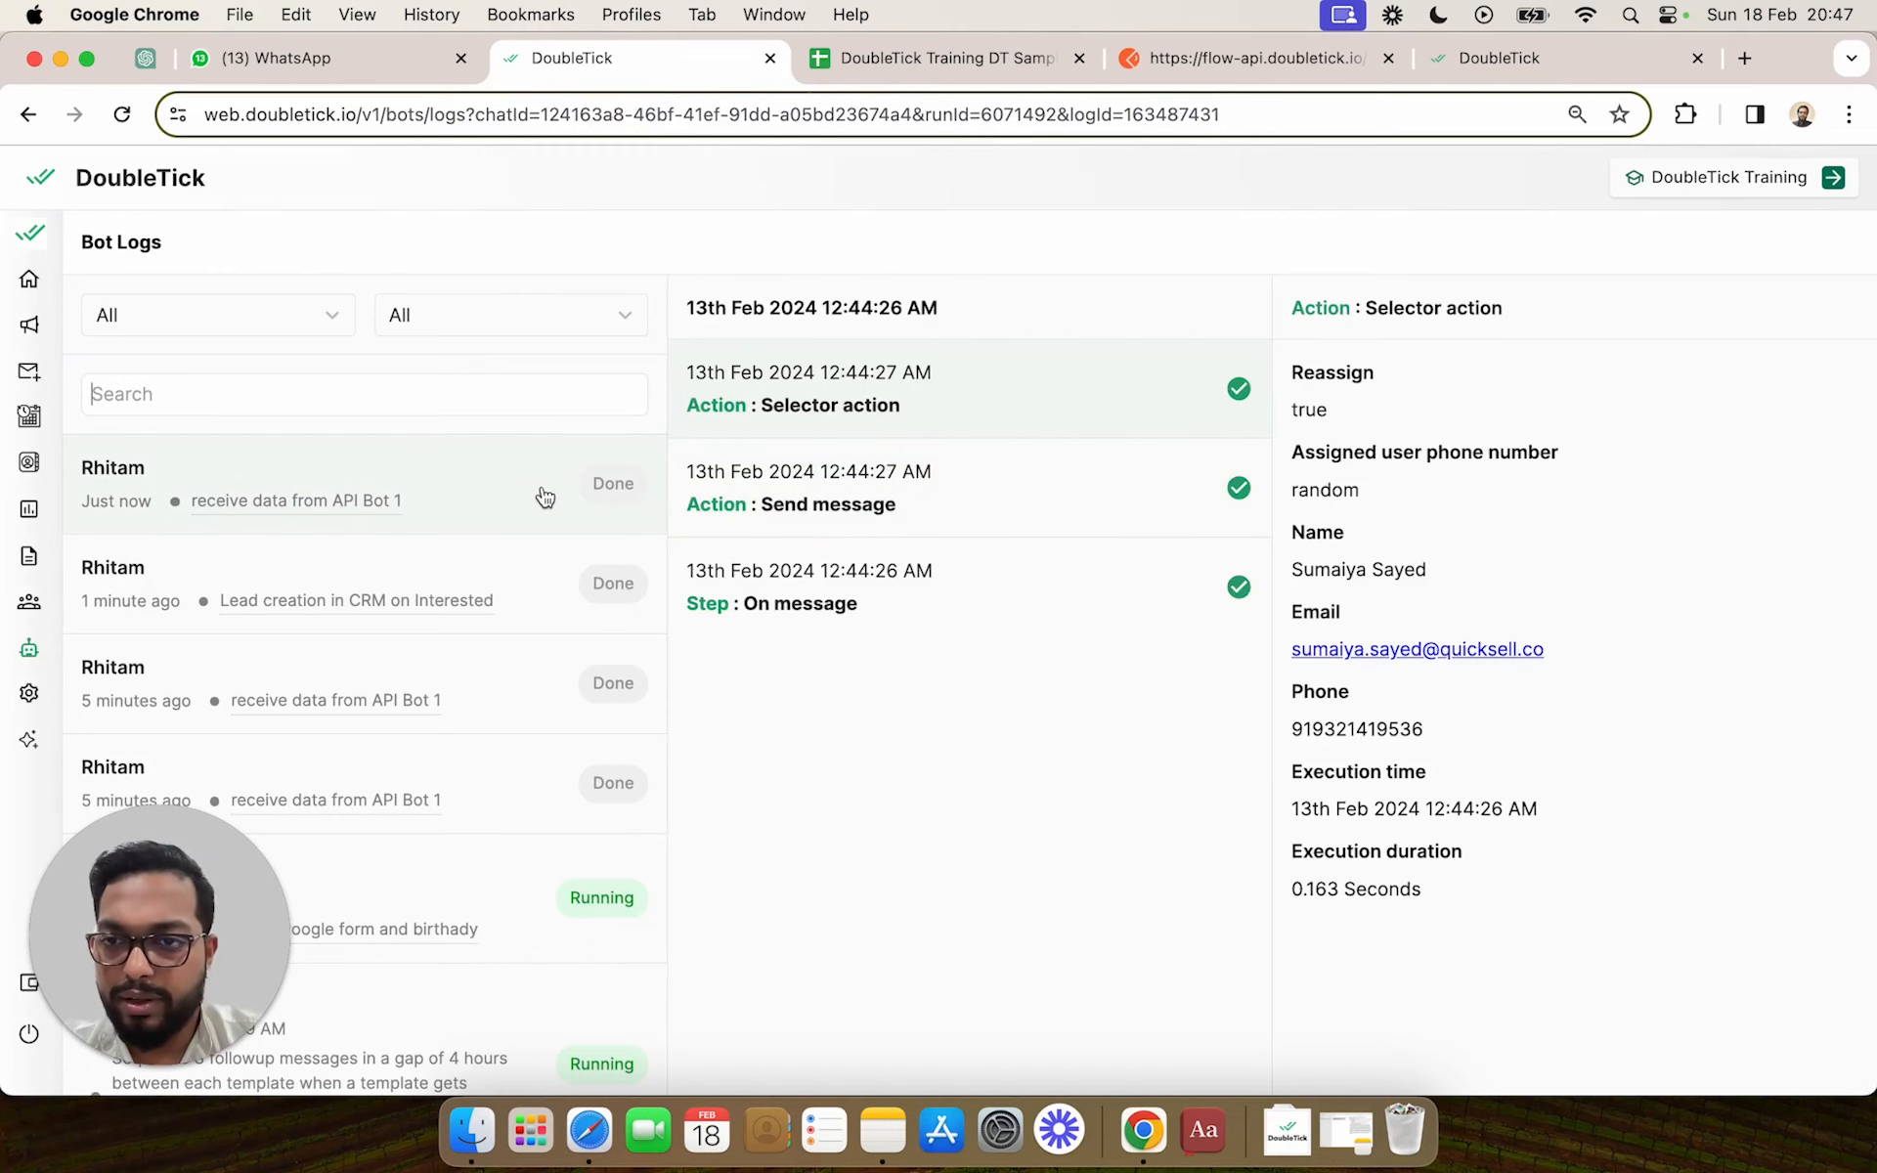
click(544, 591)
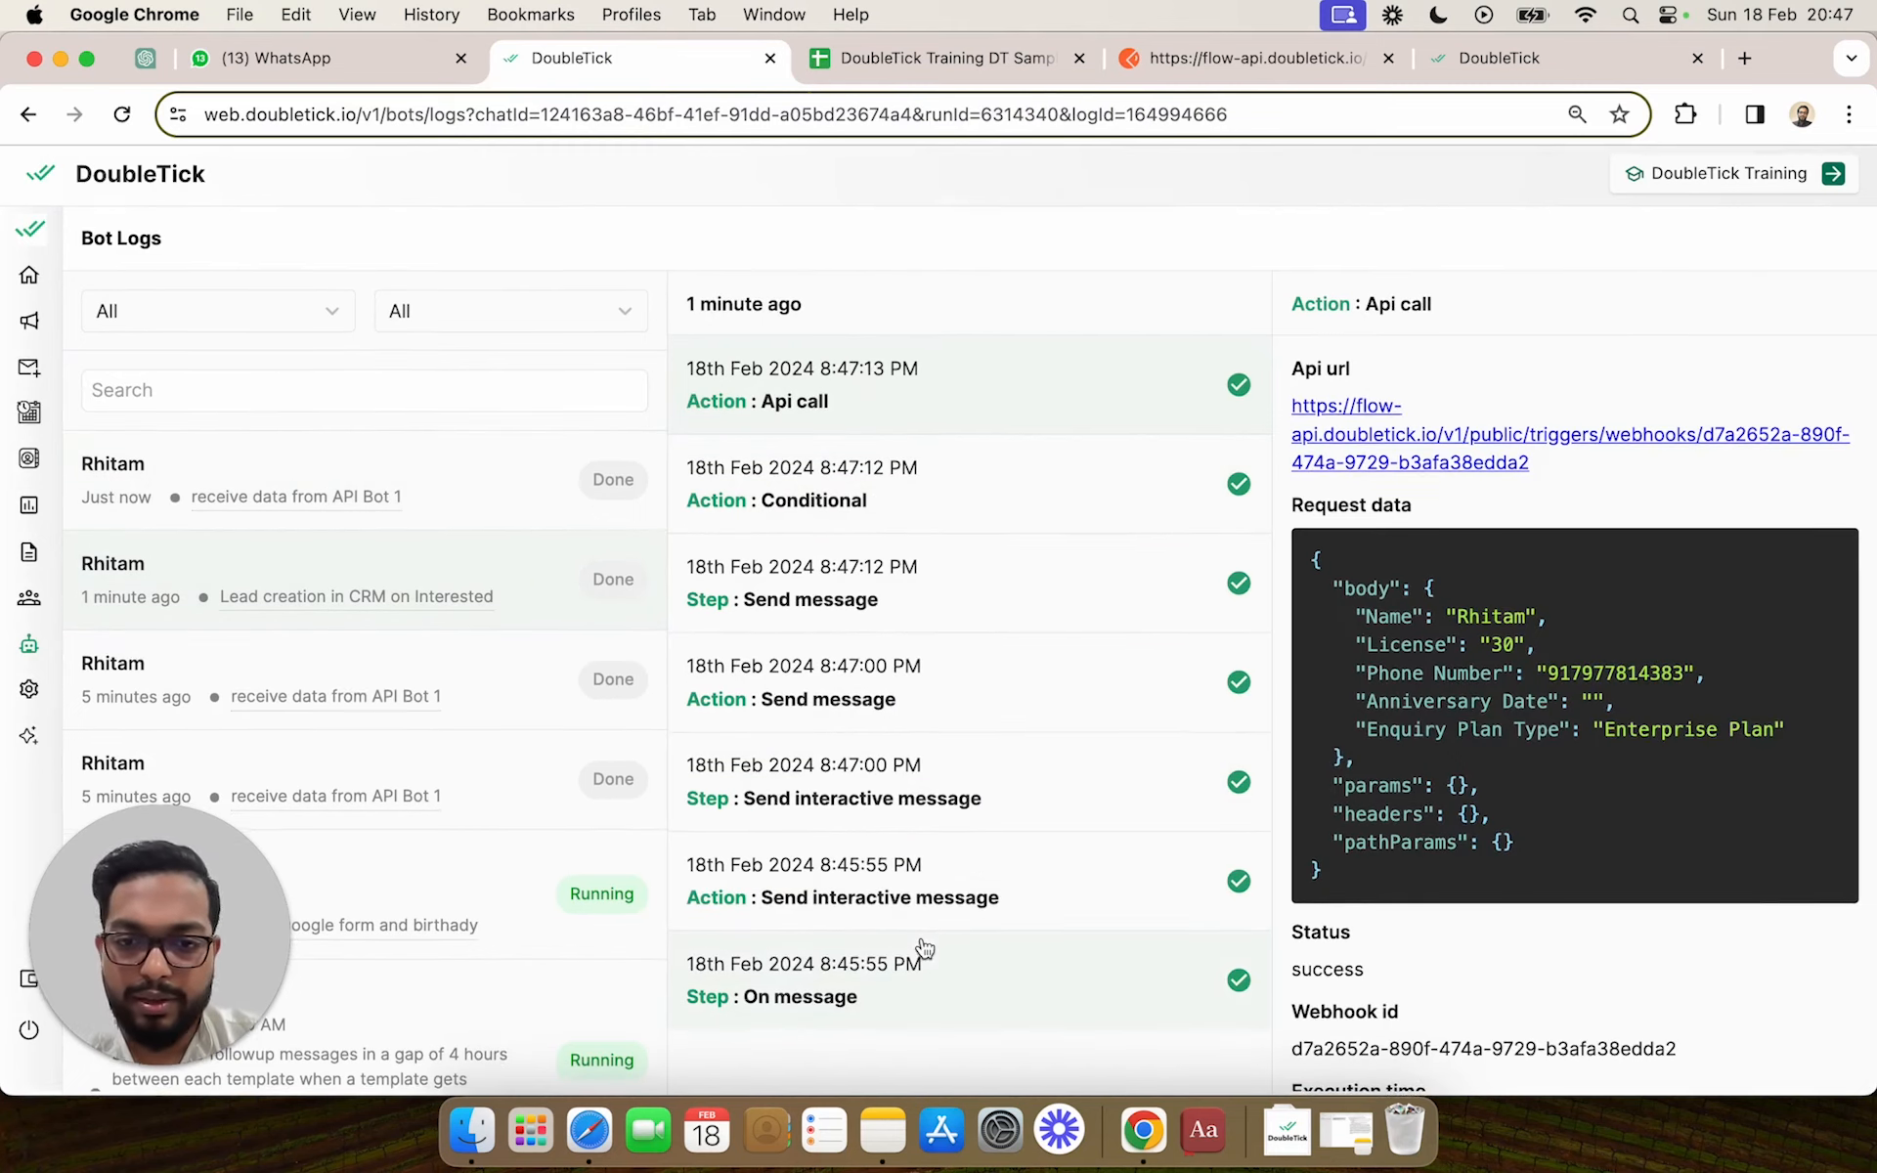
Examine the run's log entries in order, from the On message step through the Conditional action
click(1036, 1009)
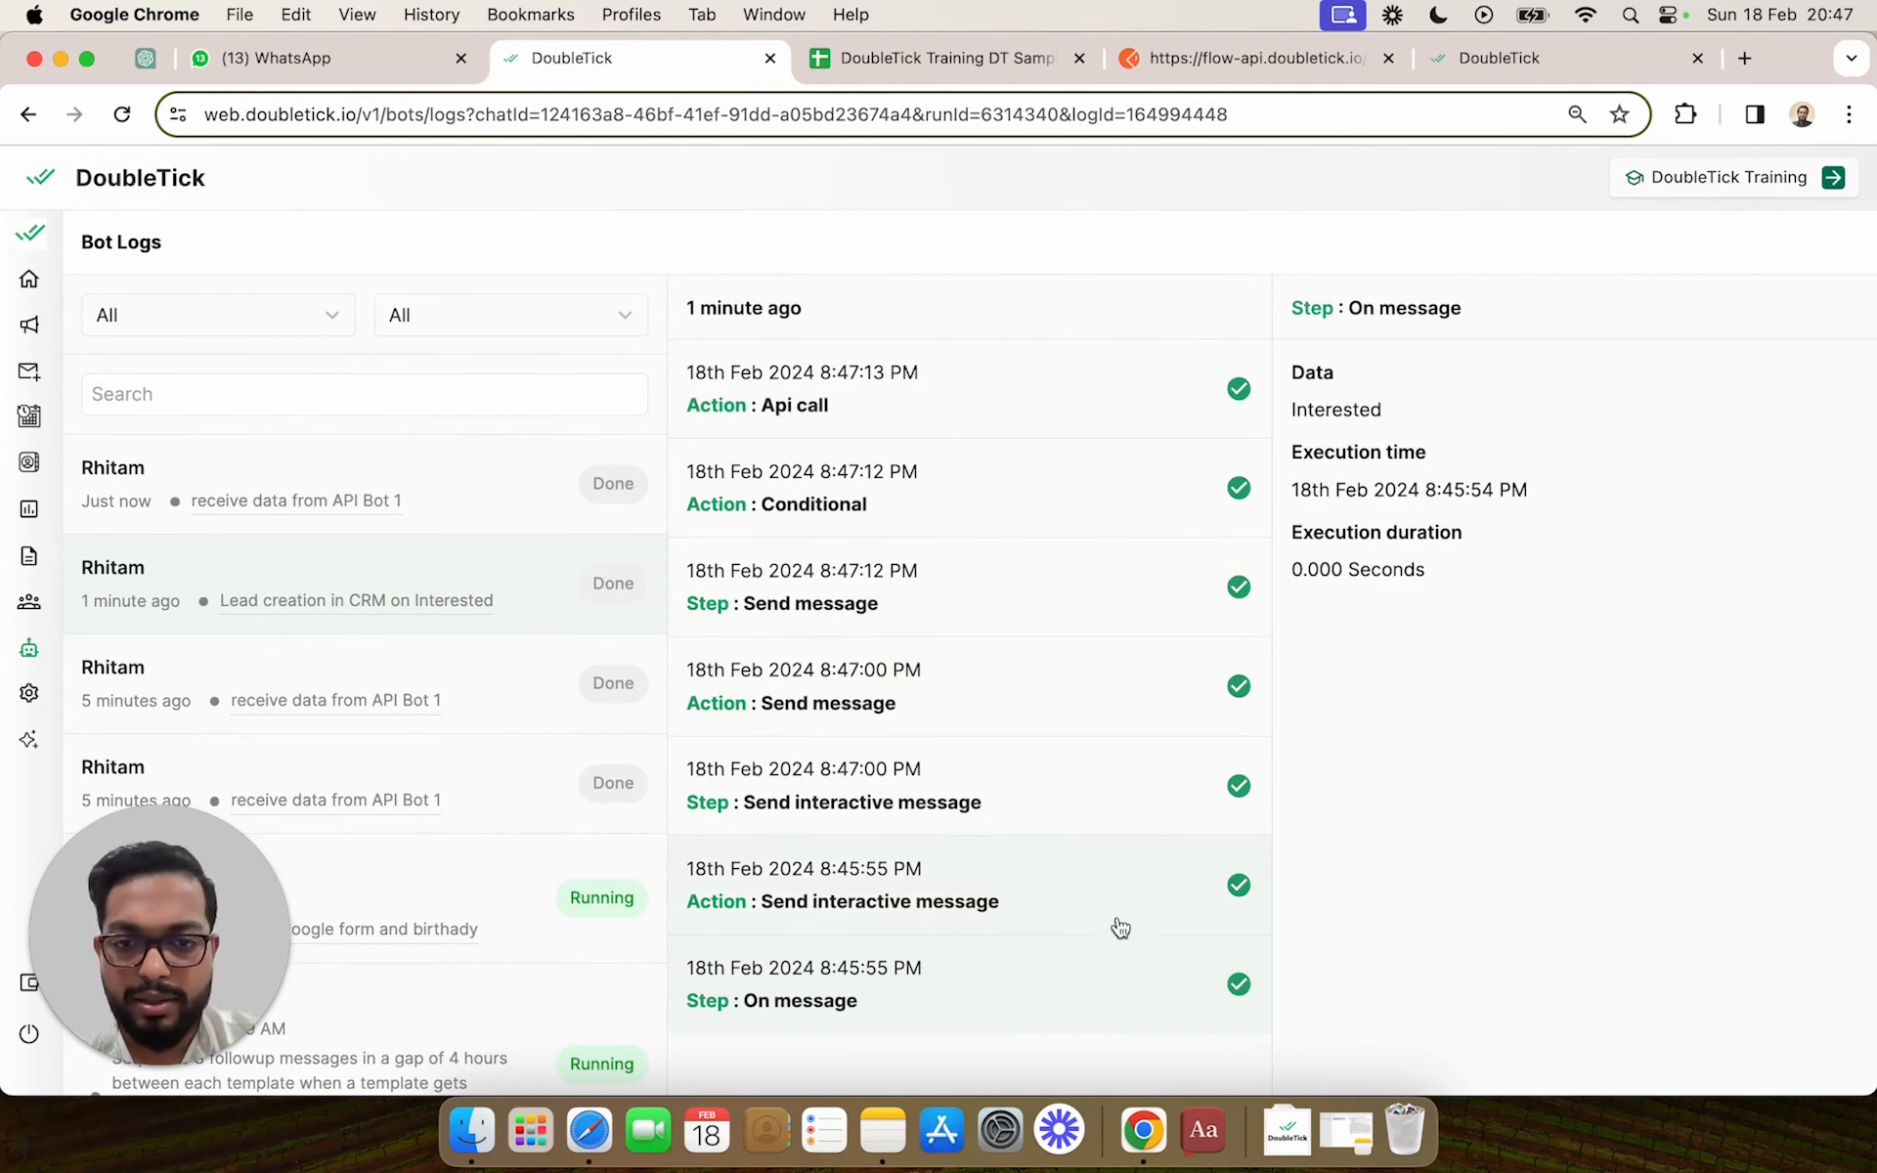
click(1083, 883)
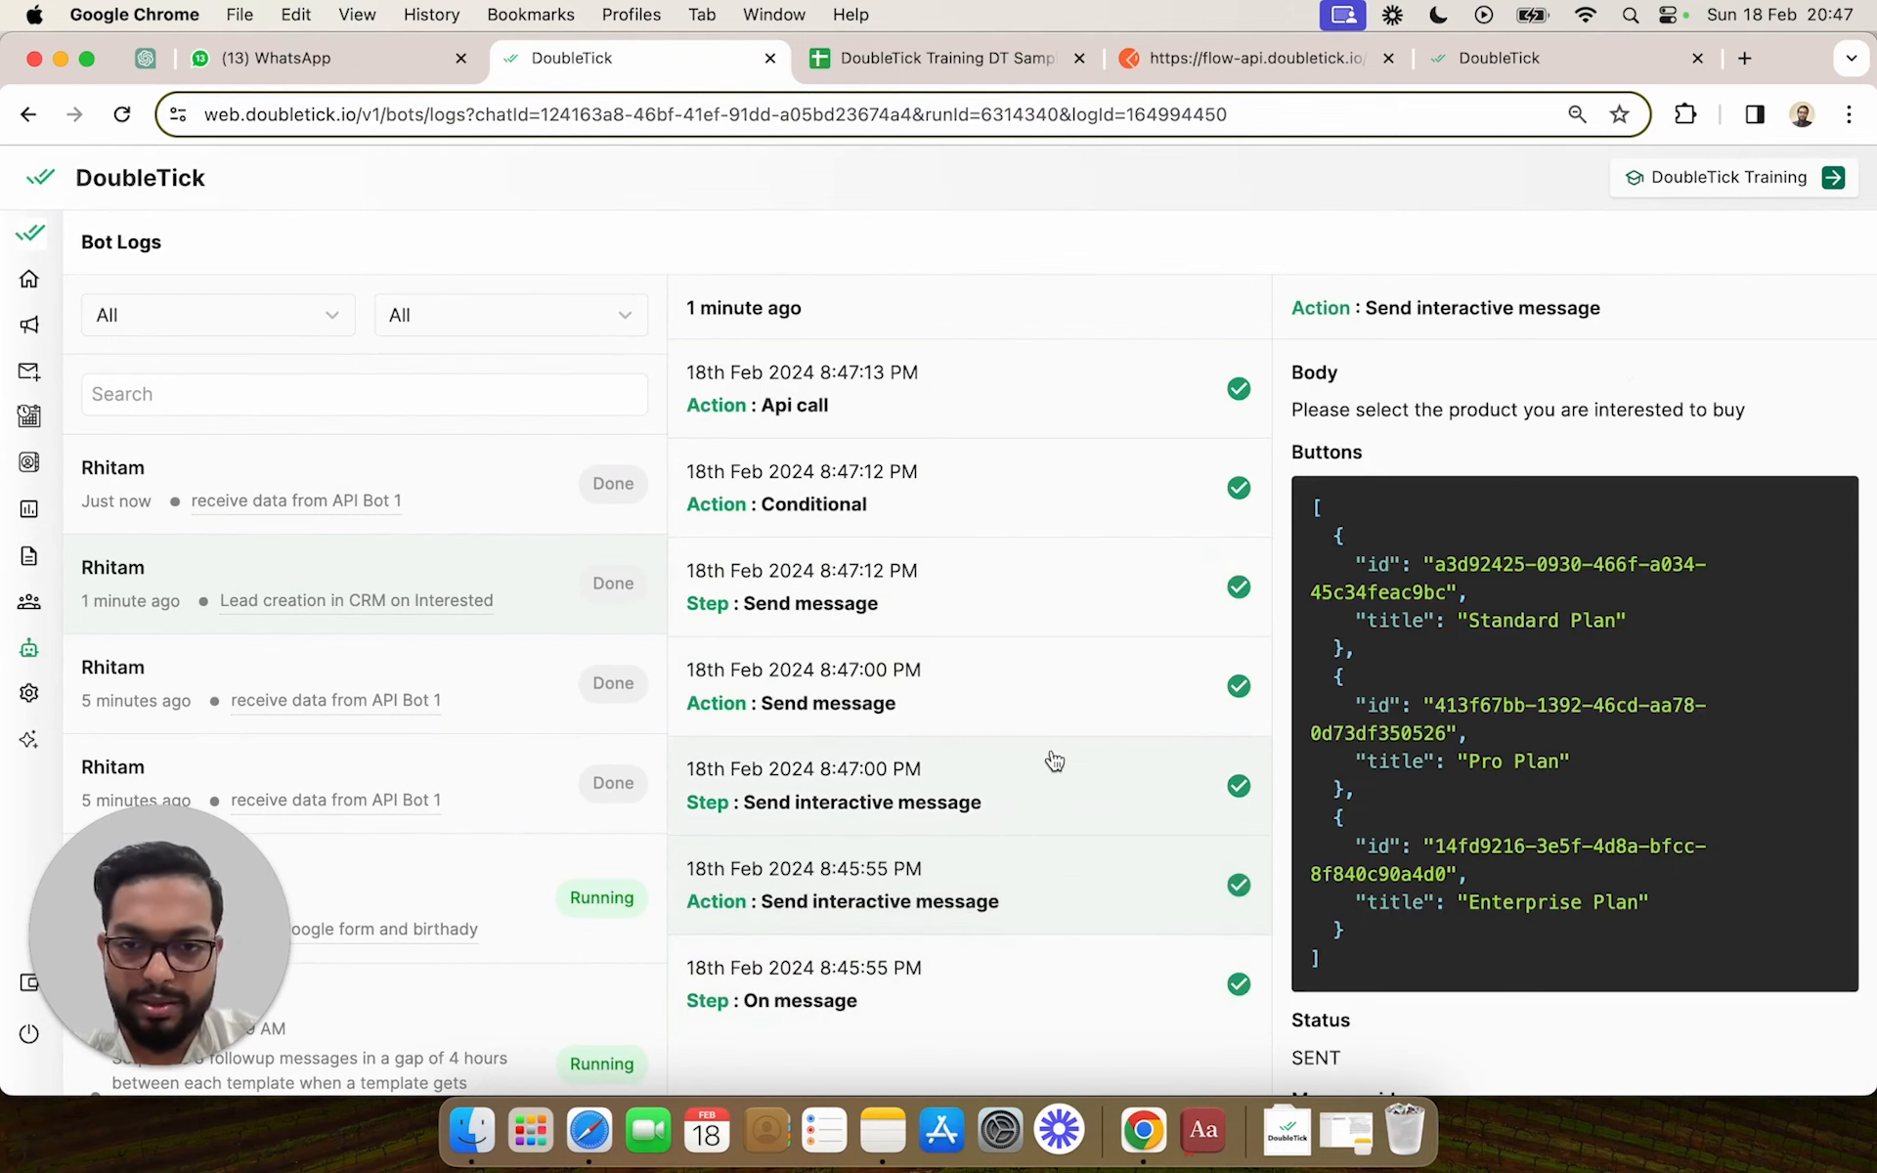
click(1072, 804)
click(1063, 711)
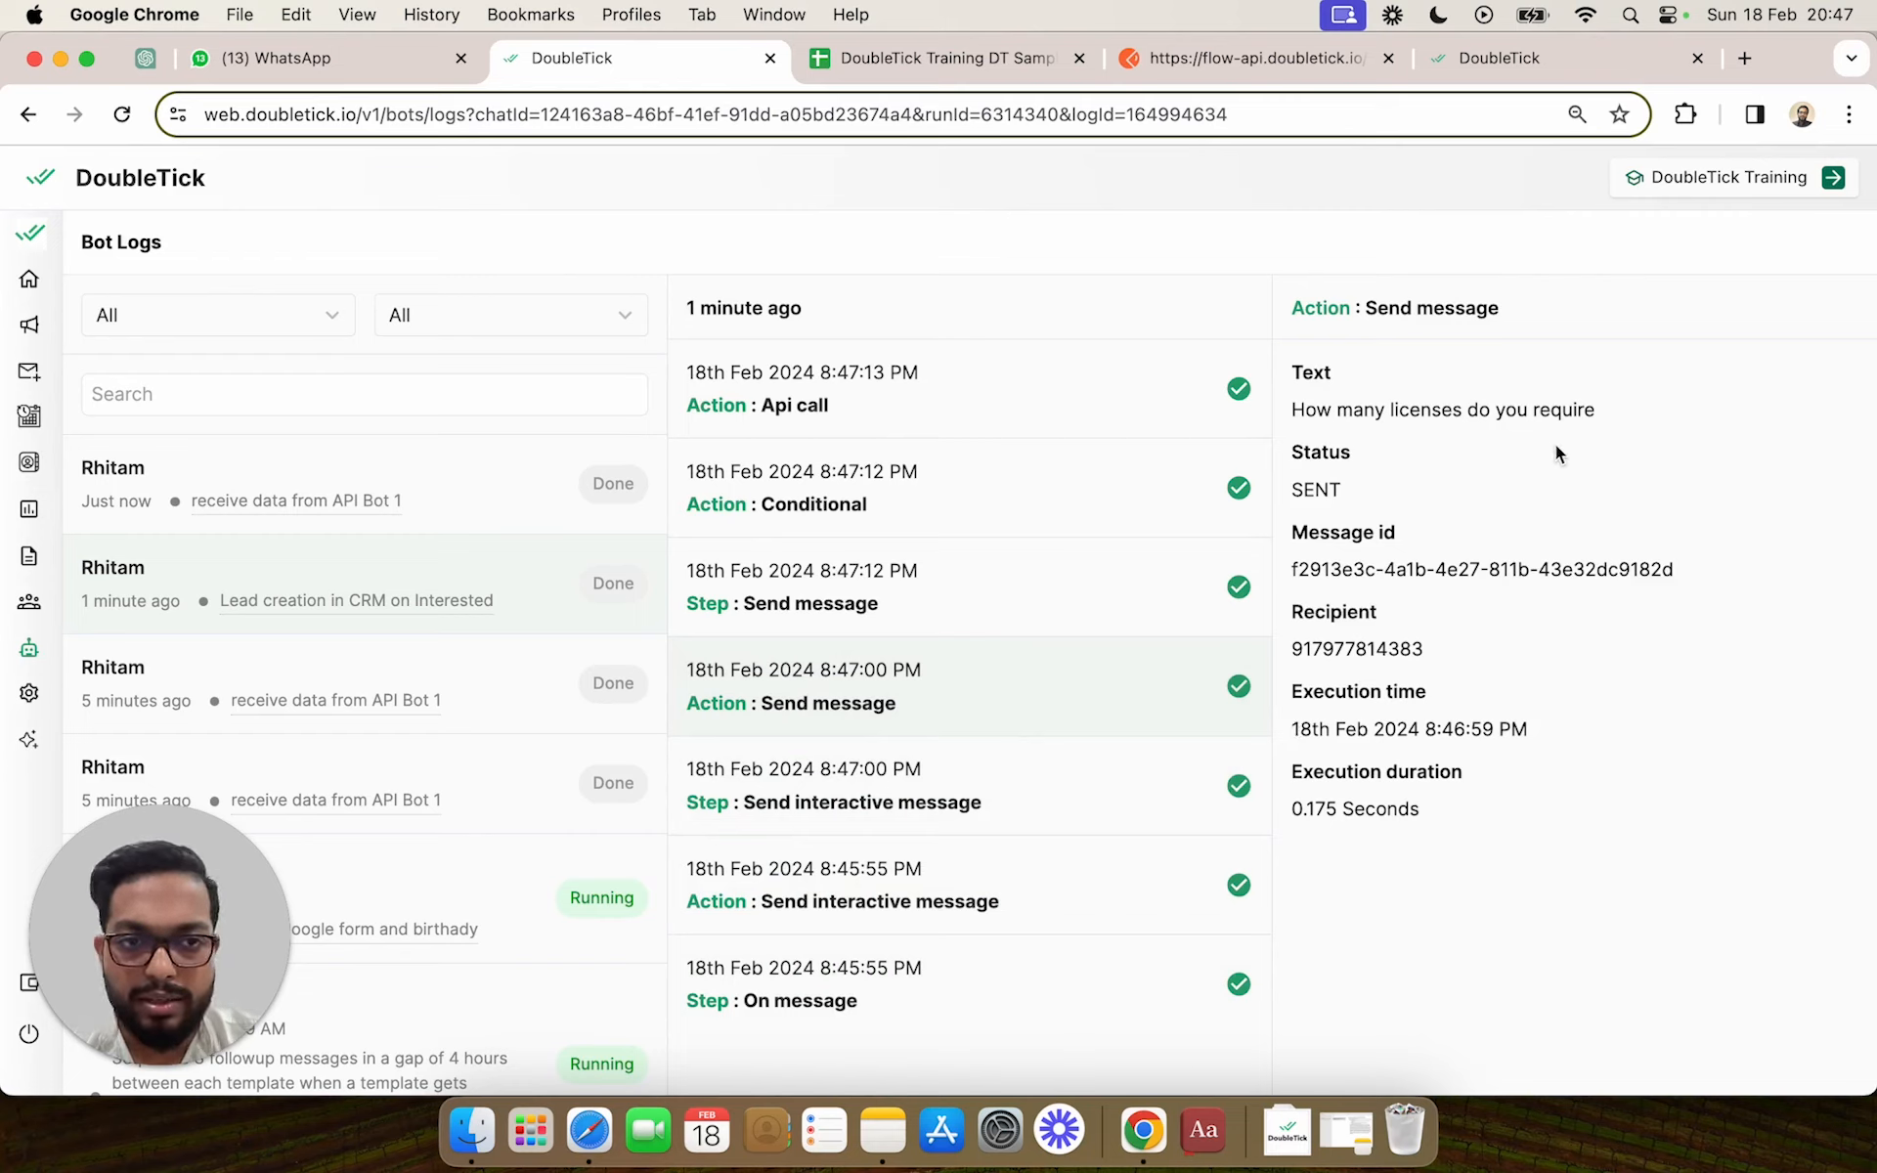
click(1072, 615)
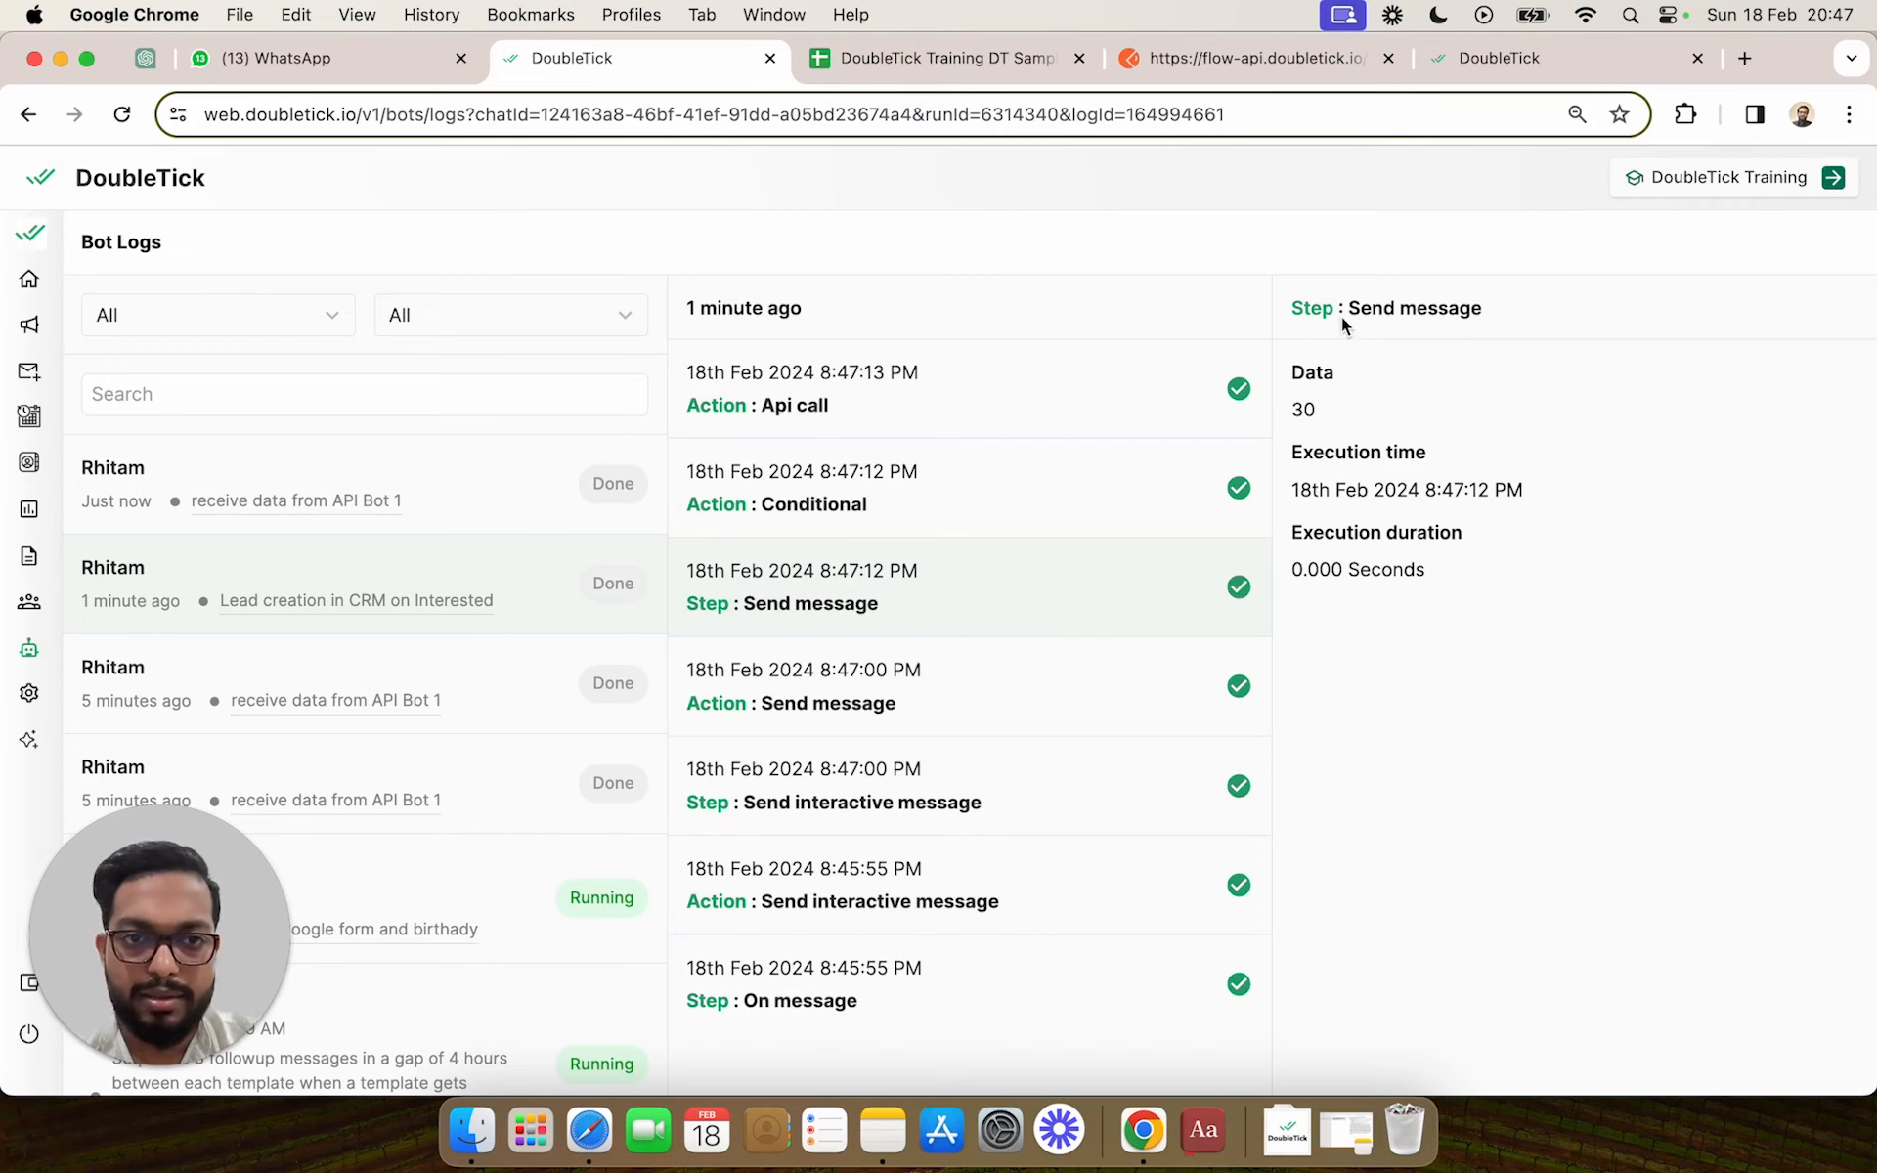
click(1054, 511)
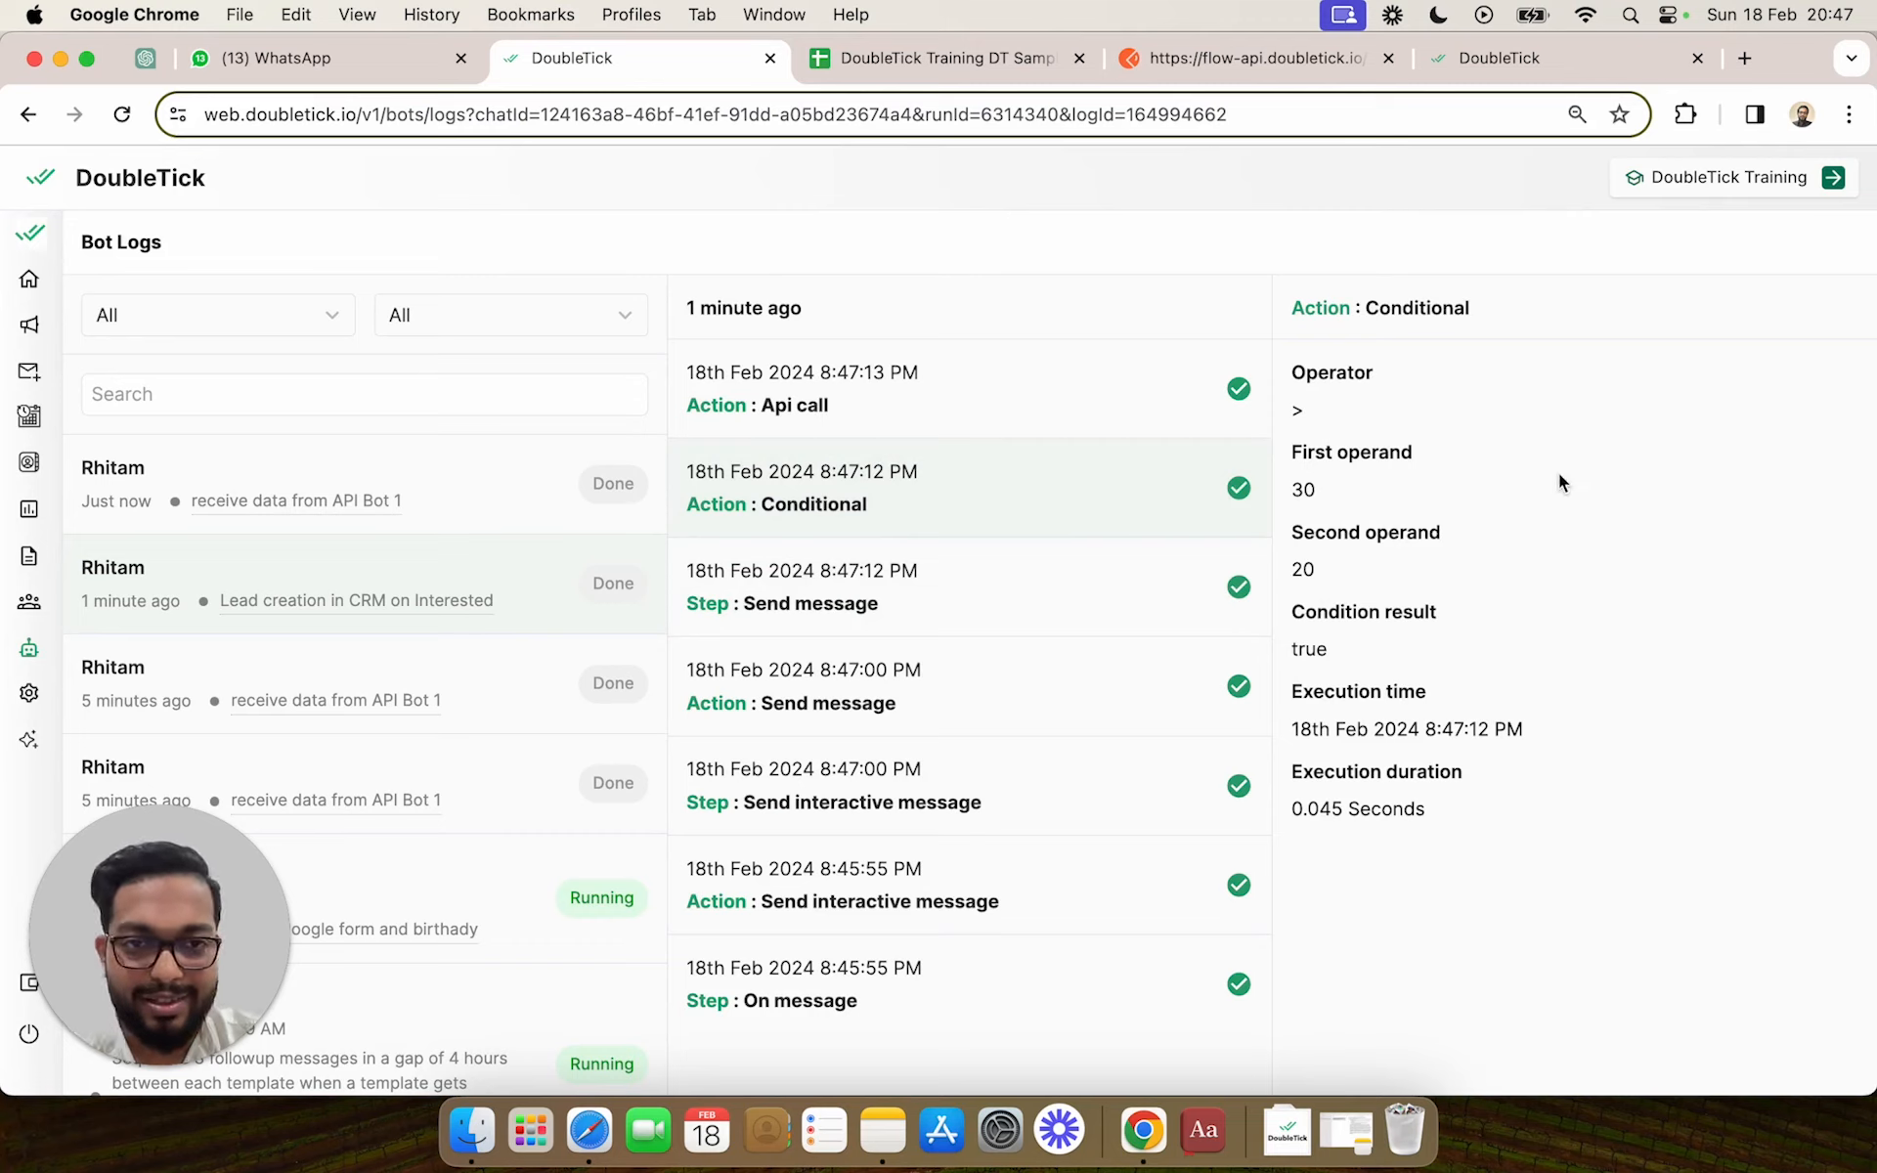
click(1297, 487)
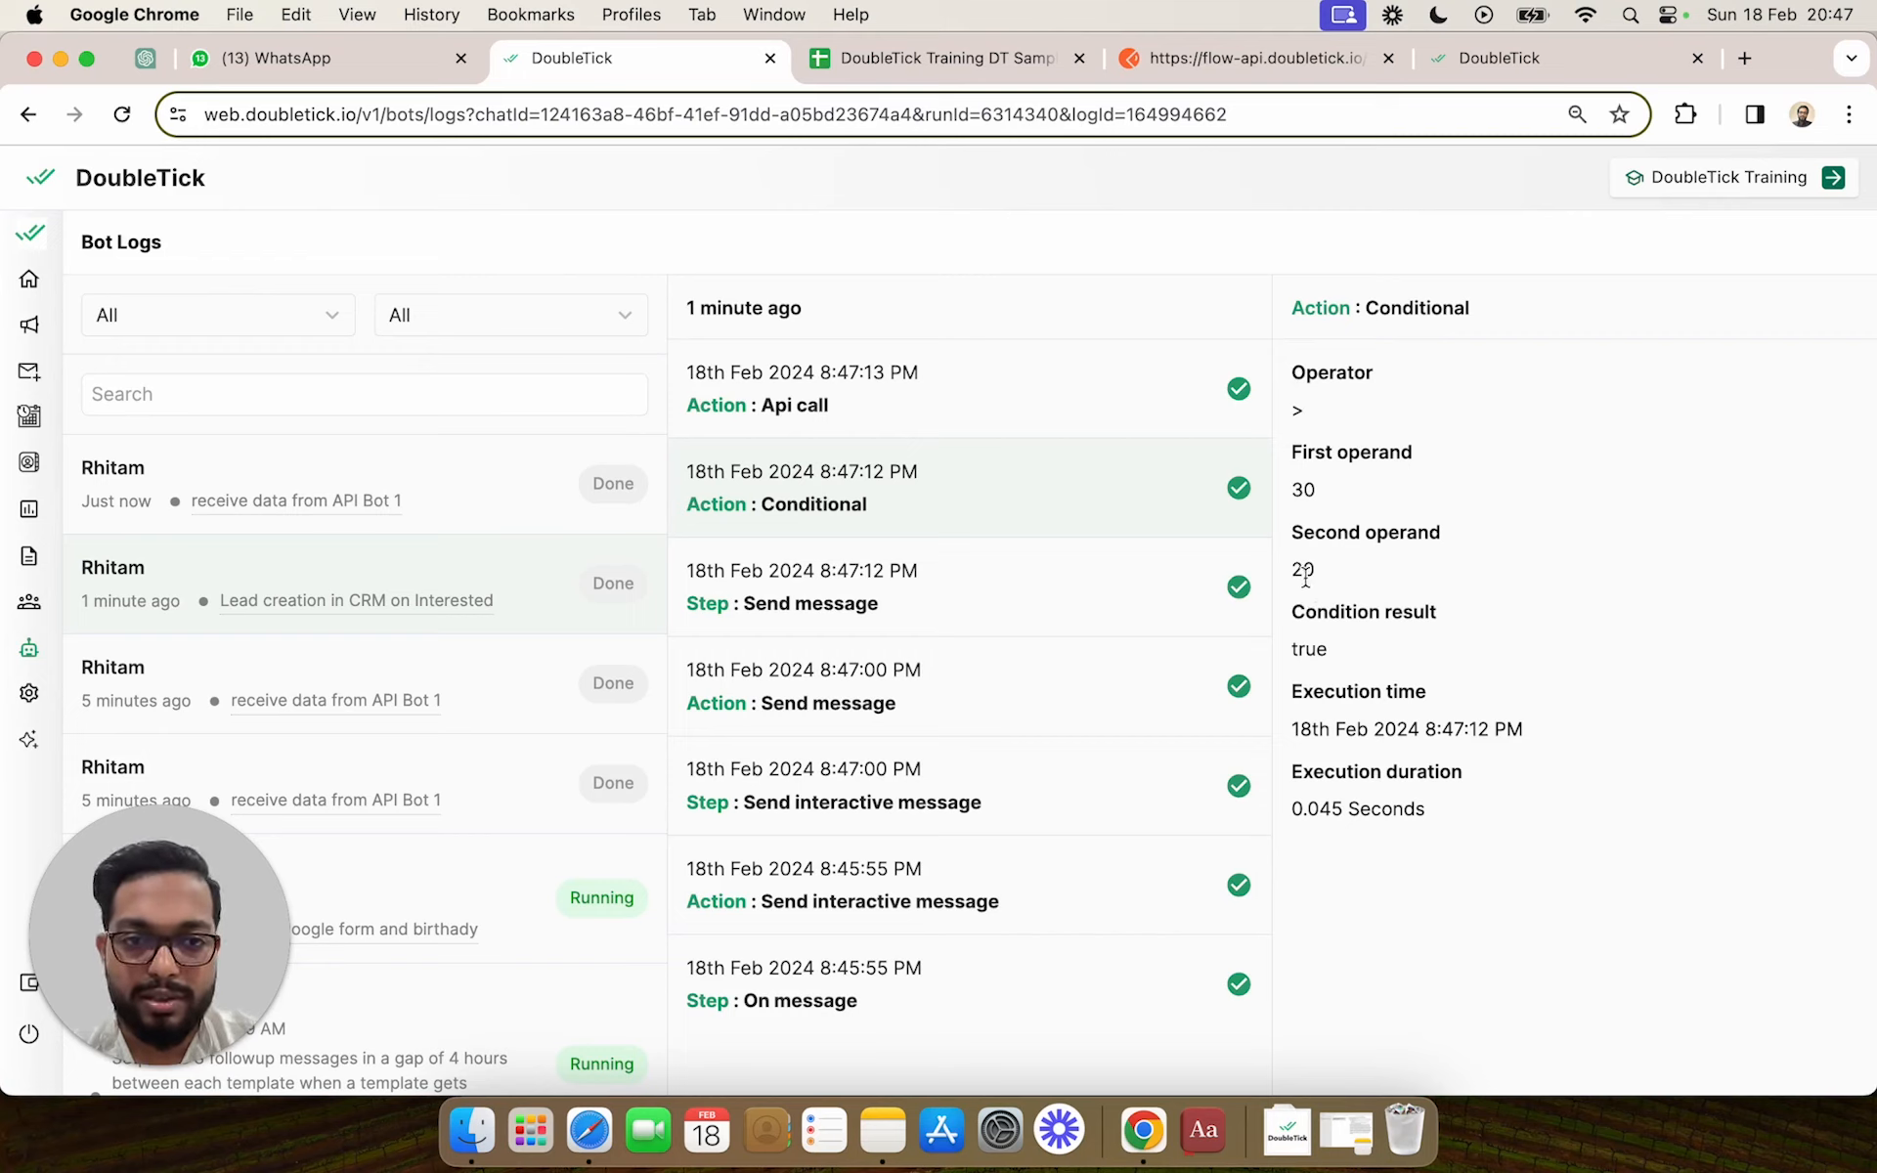
Inspect the run's Api call action, checking its request data and status
click(1047, 404)
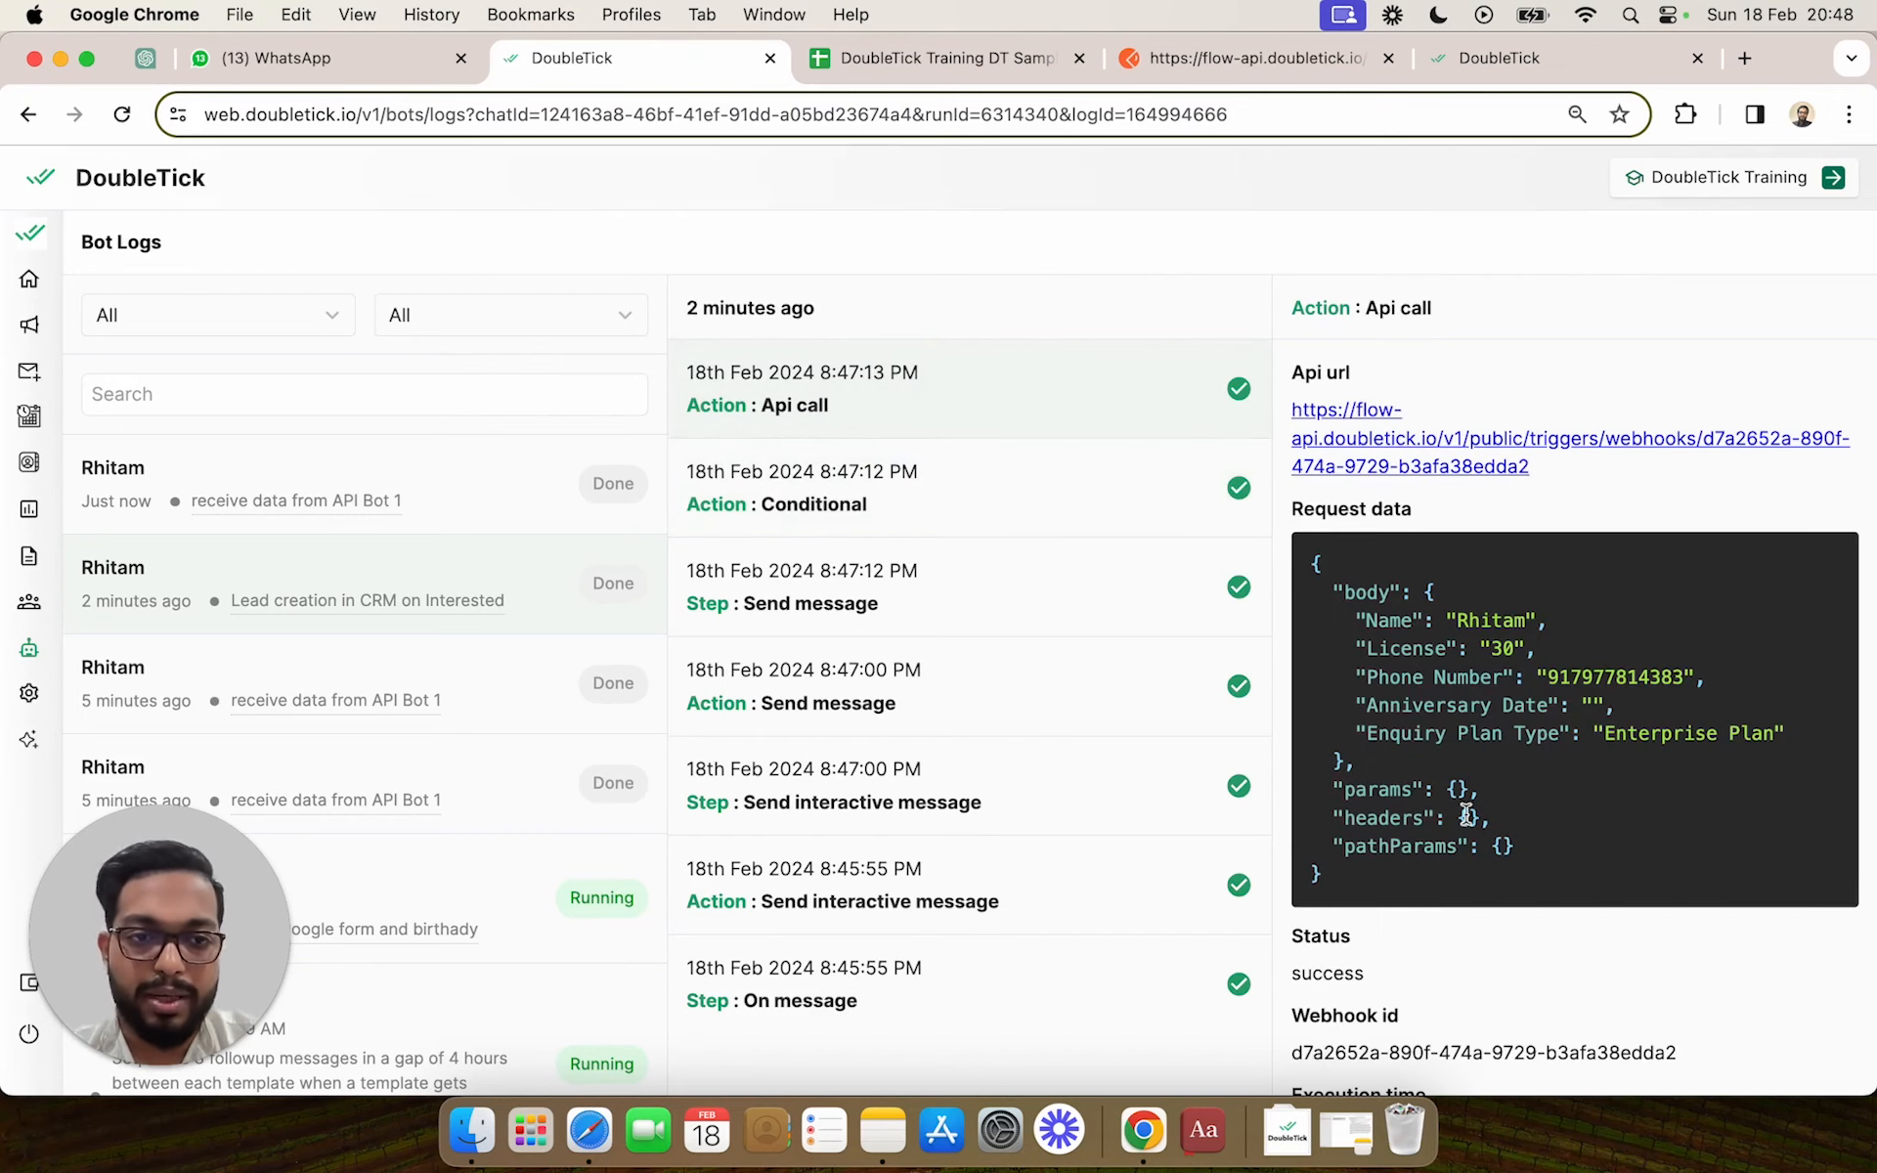
scroll(1465, 831, down, 2)
scroll(1464, 831, down, 2)
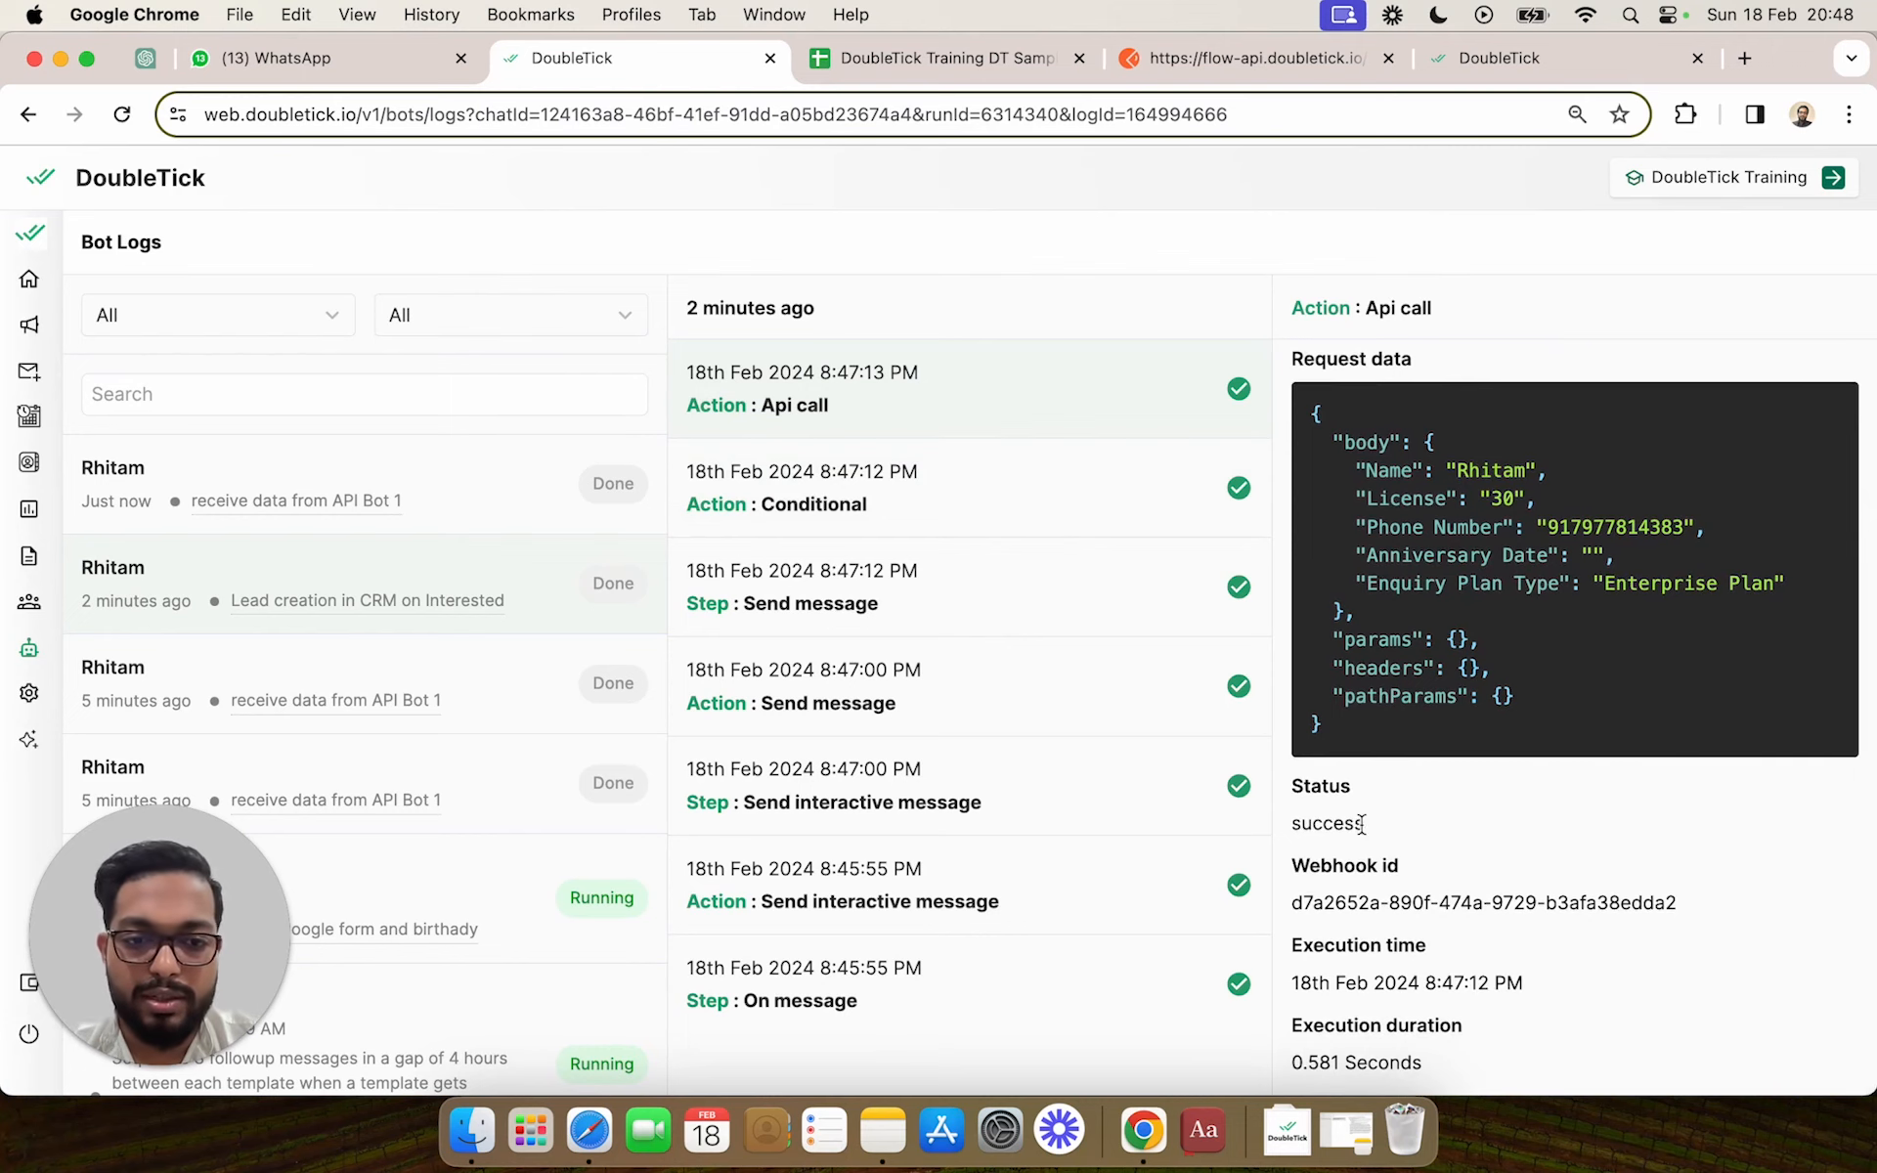
scroll(1361, 824, up, 4)
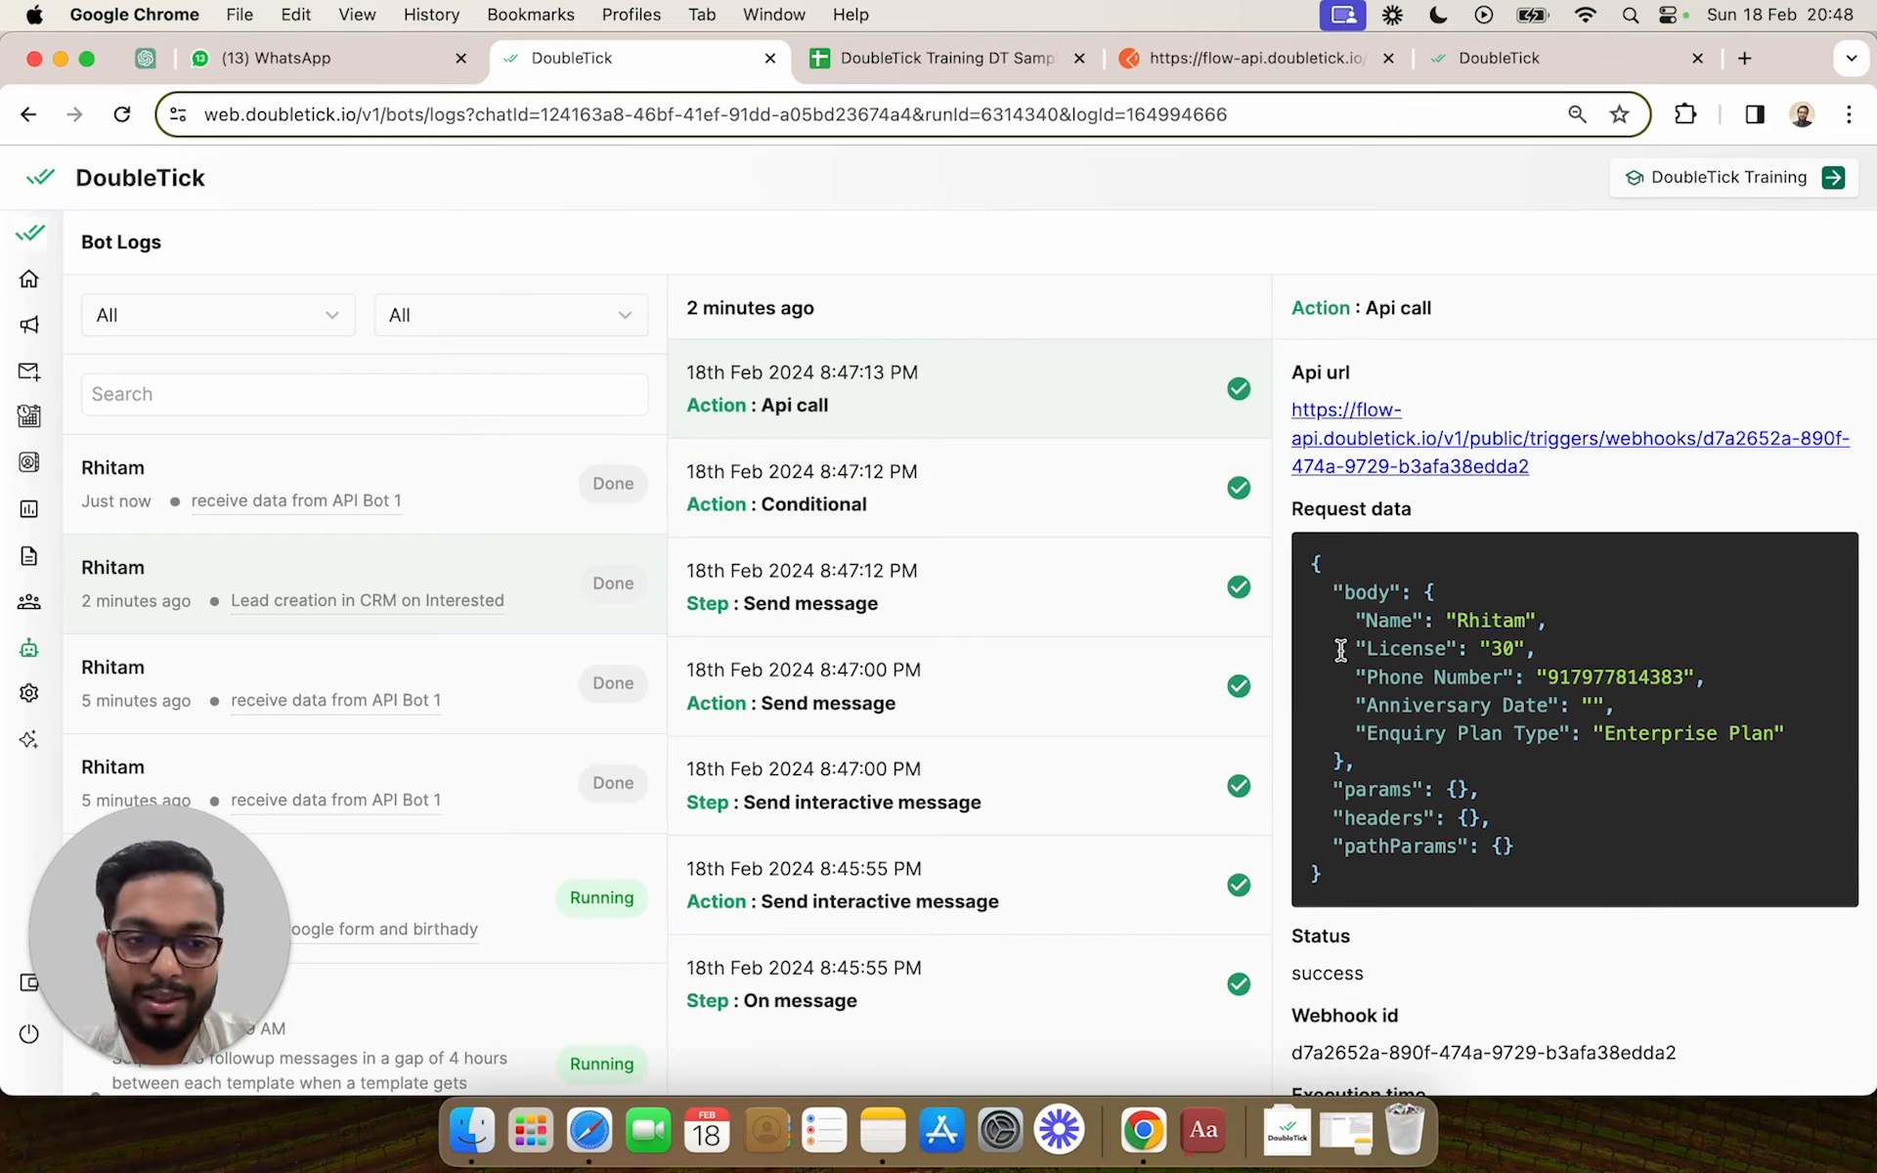
Inspect the data received by the On webhook step in the latest "receive data from API Bot 1" run
click(474, 488)
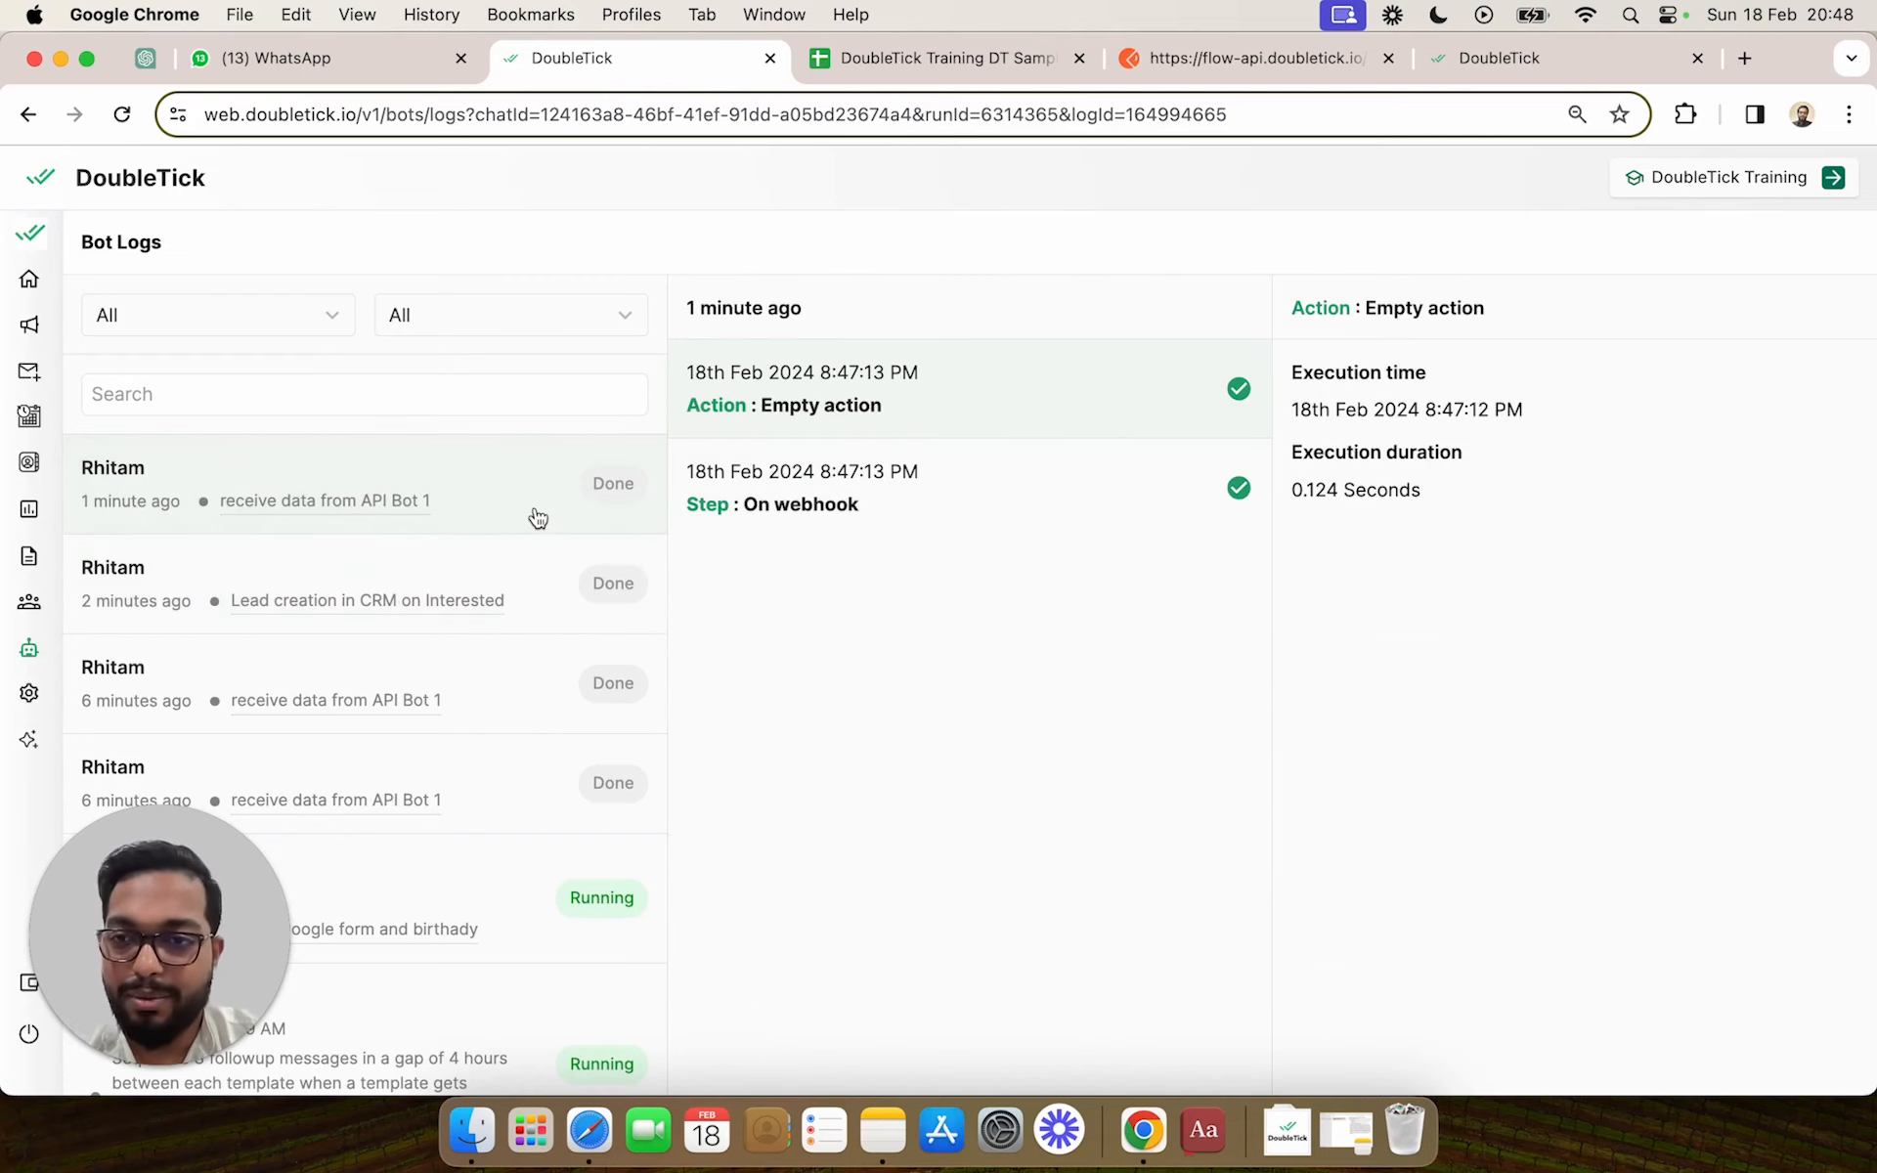
click(989, 478)
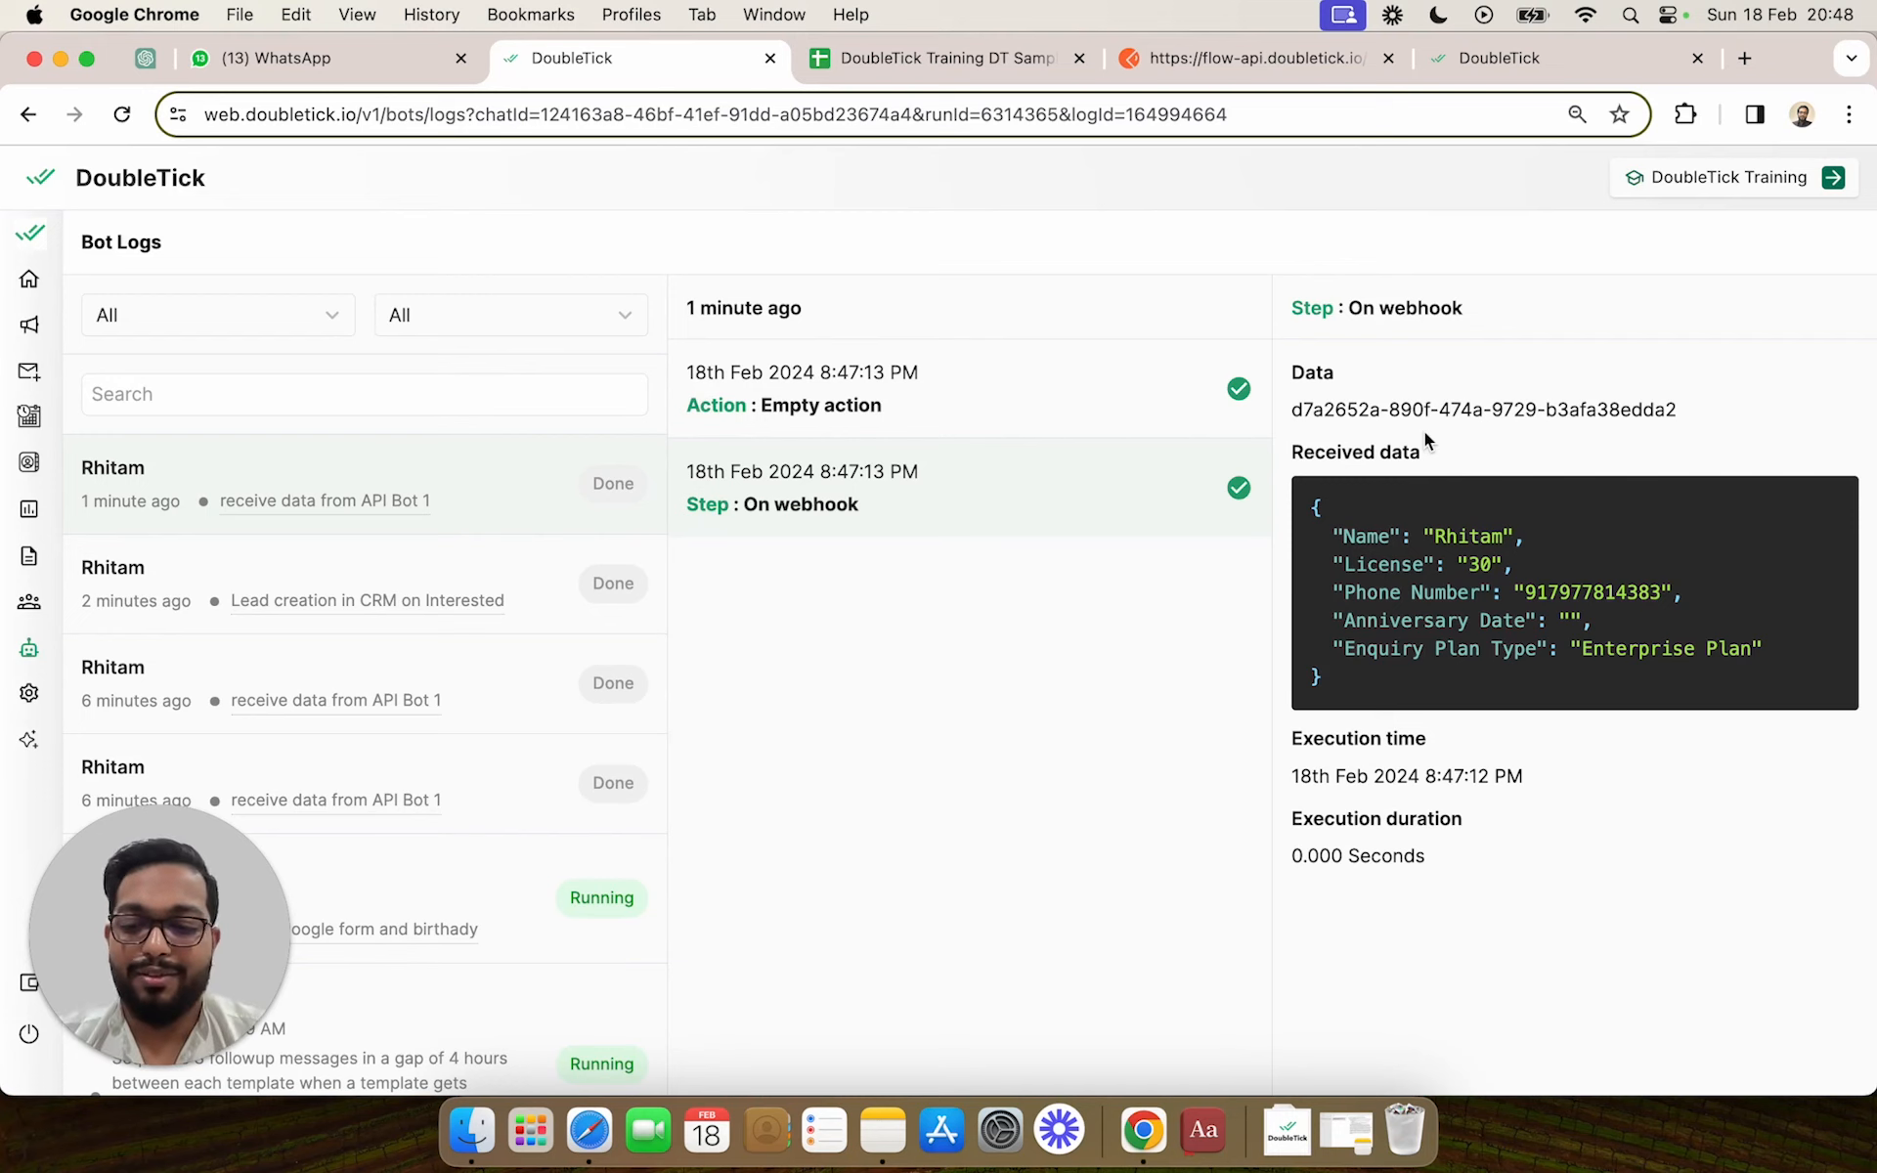
key(ctrl+super+c)
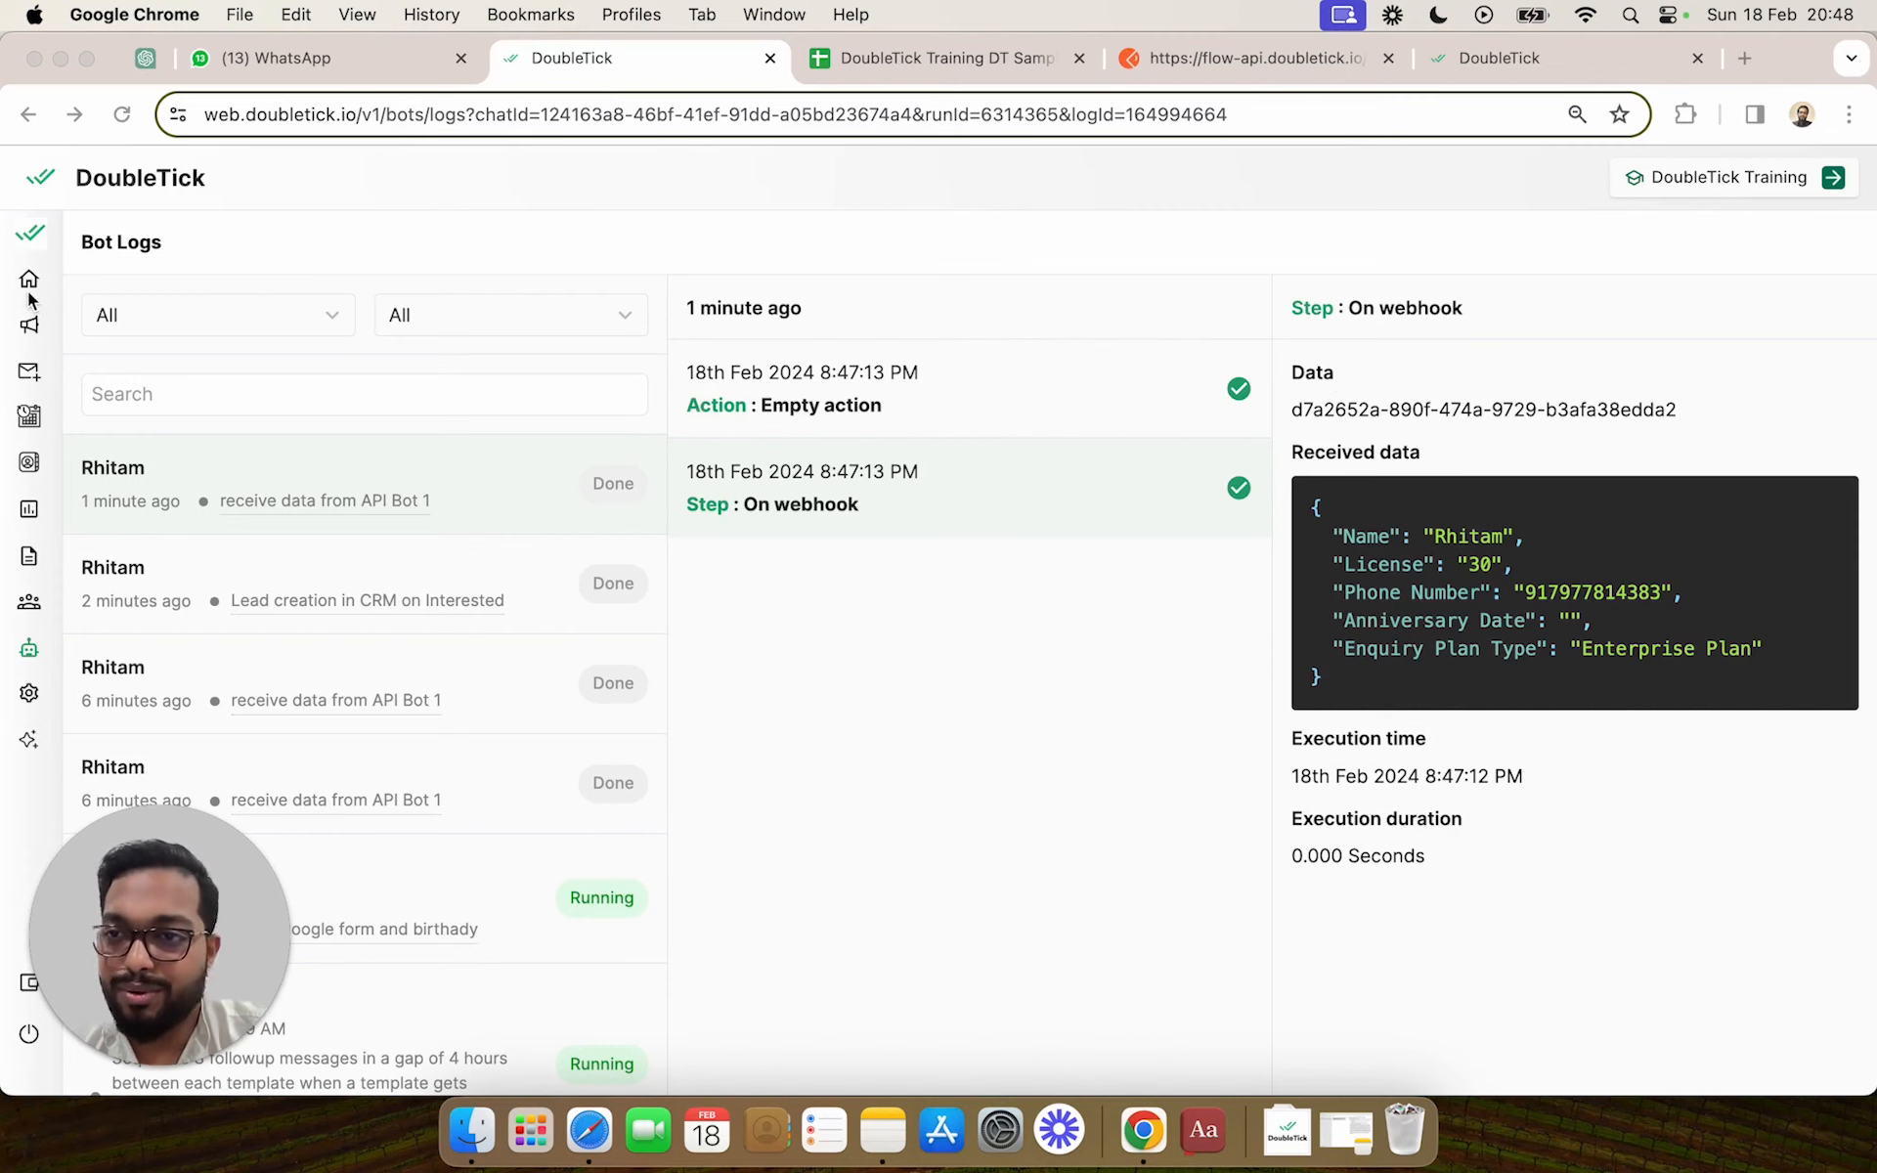
Open the "Lead creation in CRM on Interested" bot from Bot Studio for editing
click(79, 283)
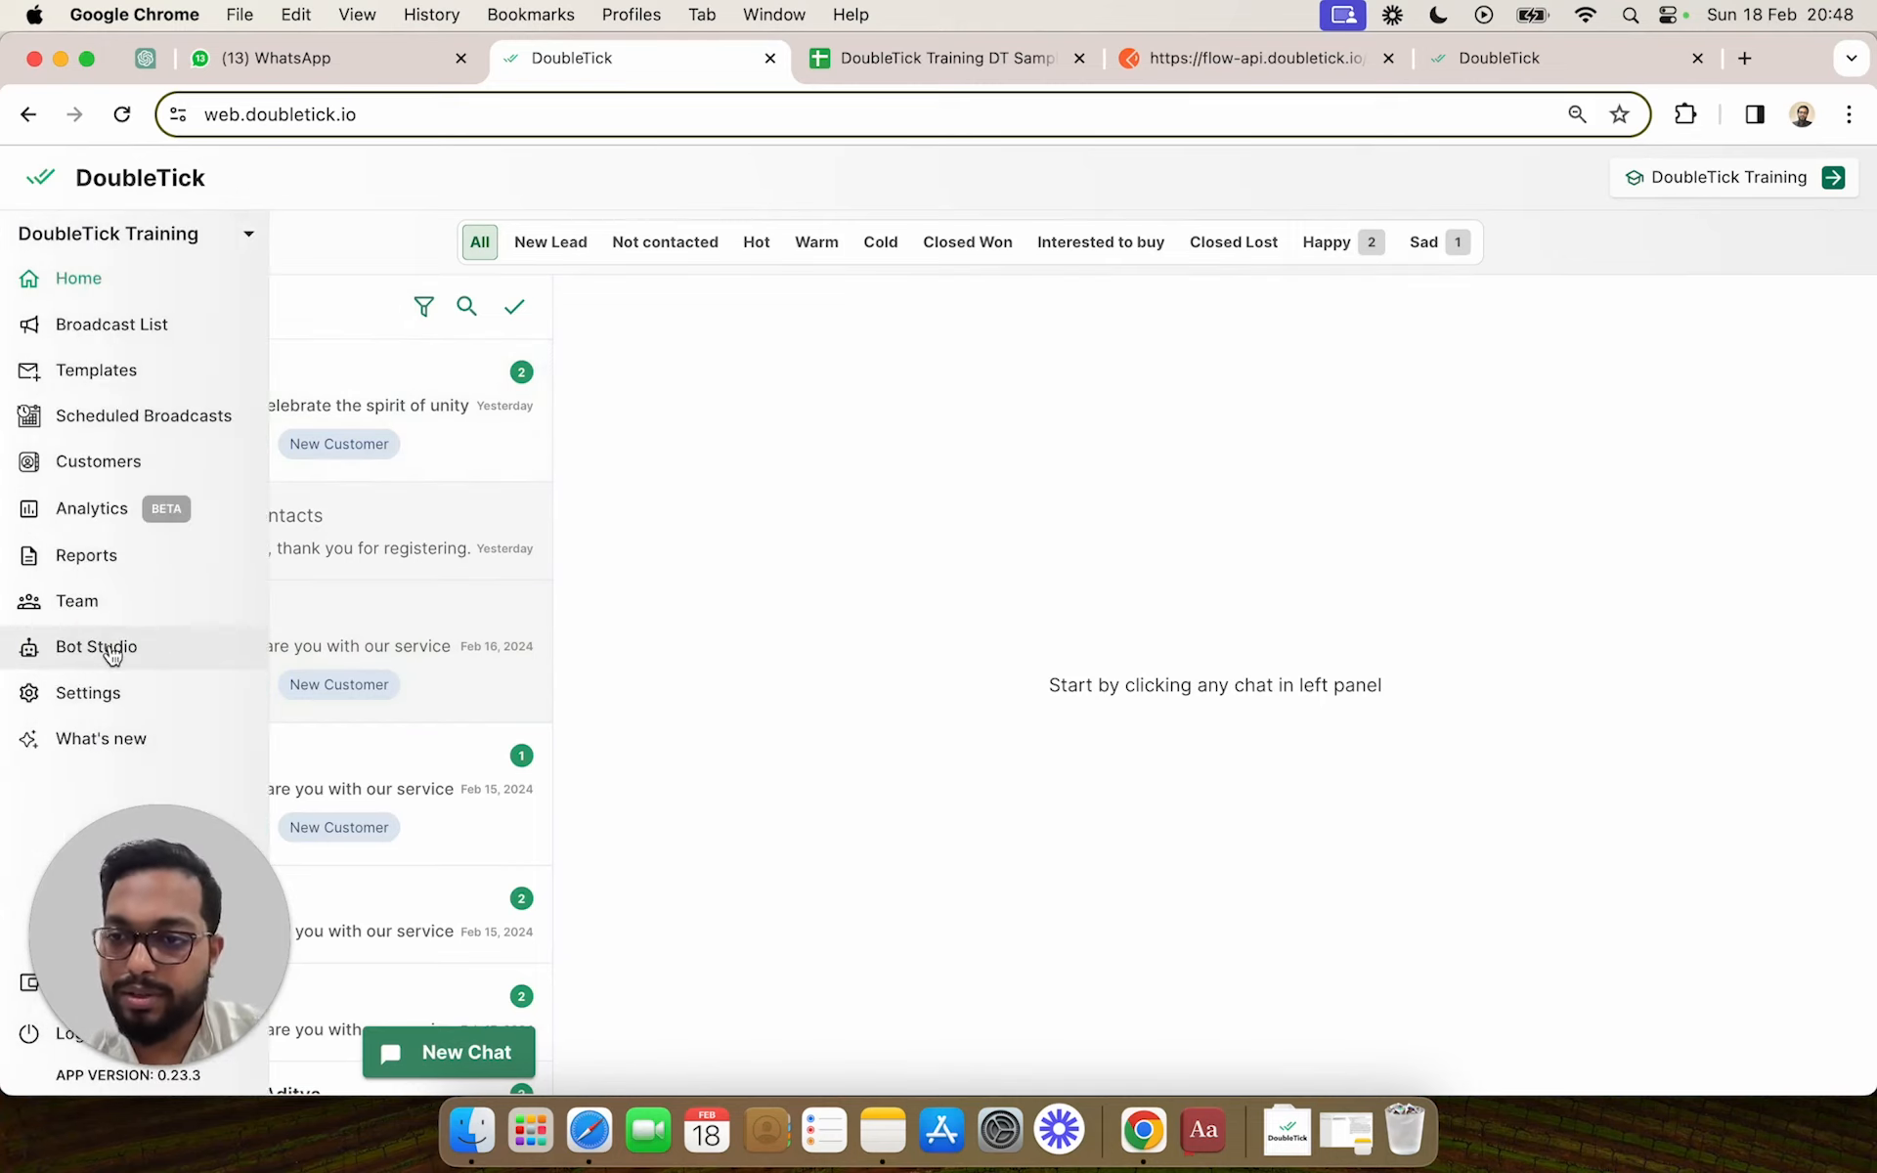
click(112, 651)
scroll(834, 745, down, 2)
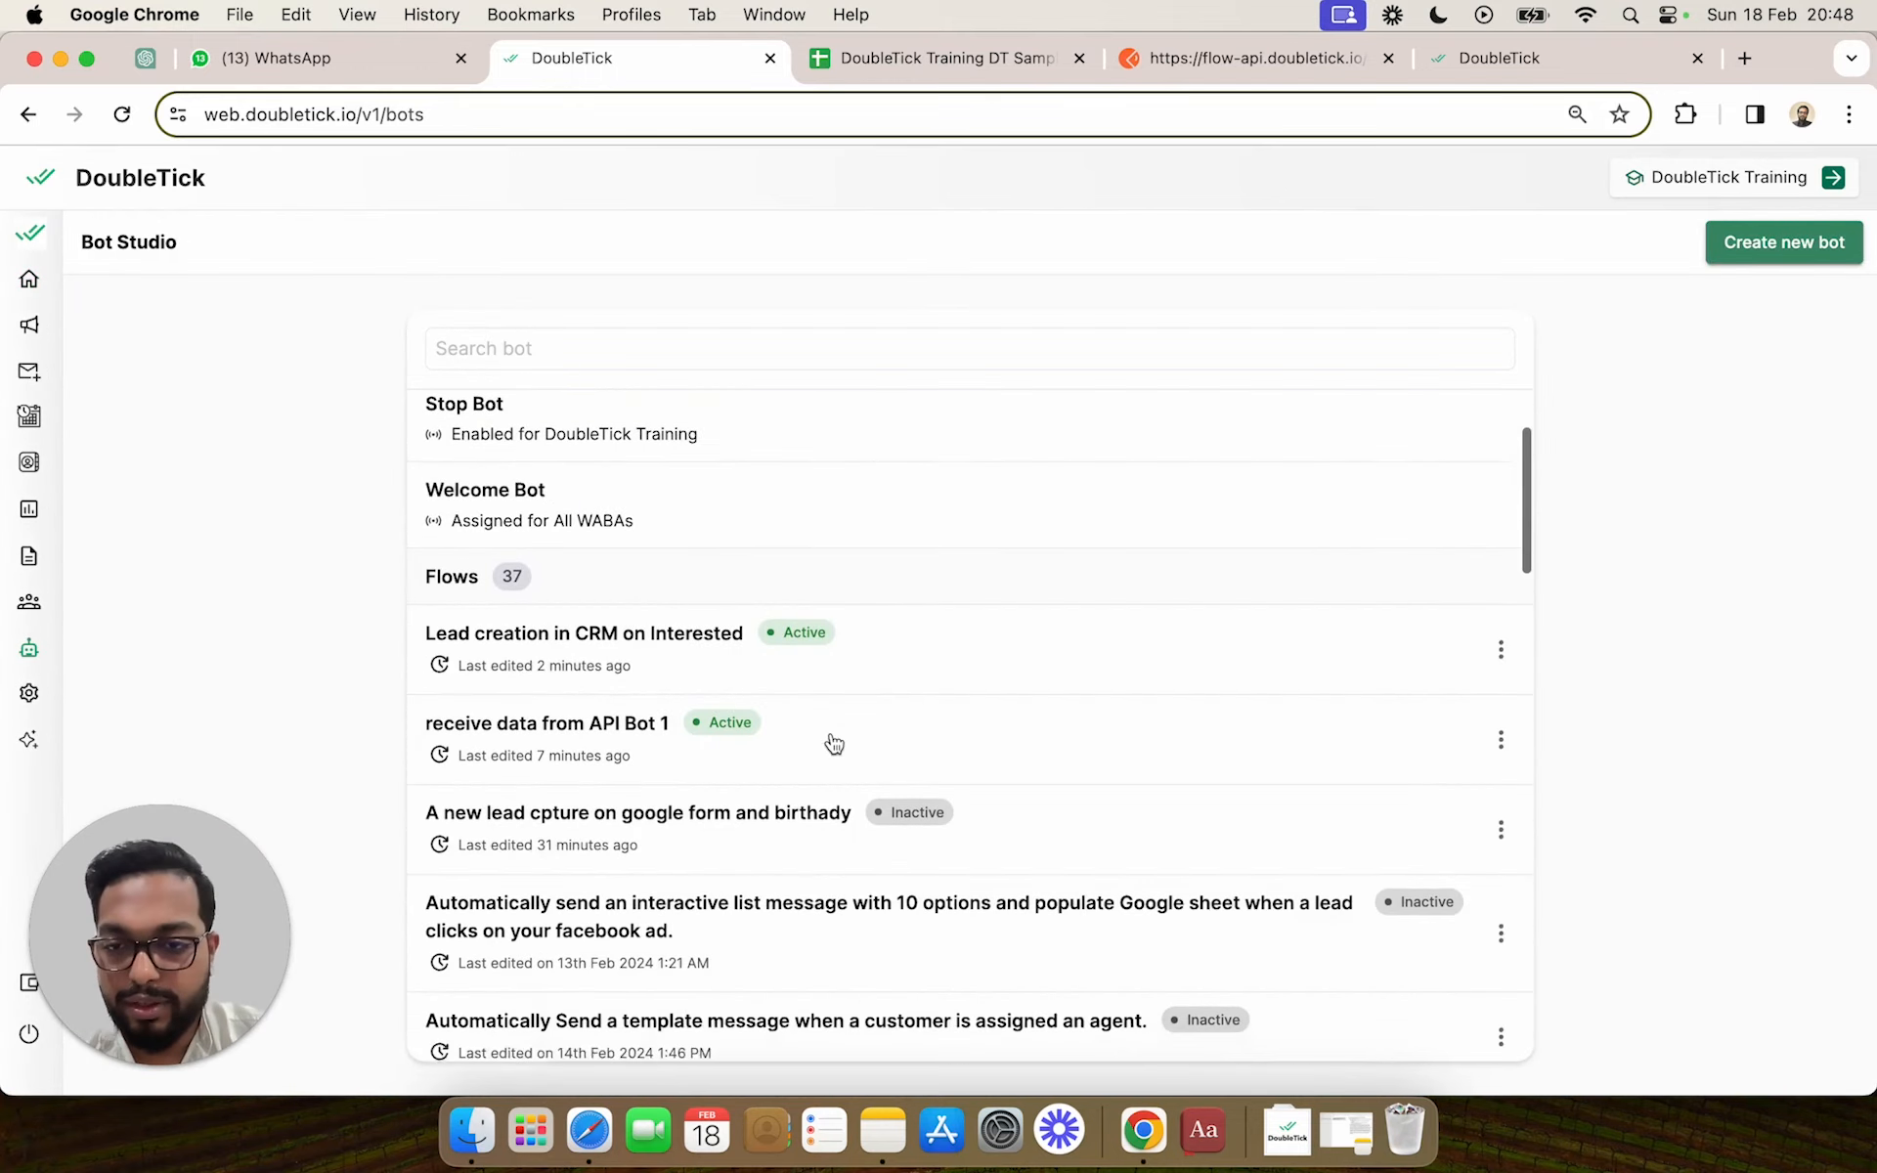
click(940, 617)
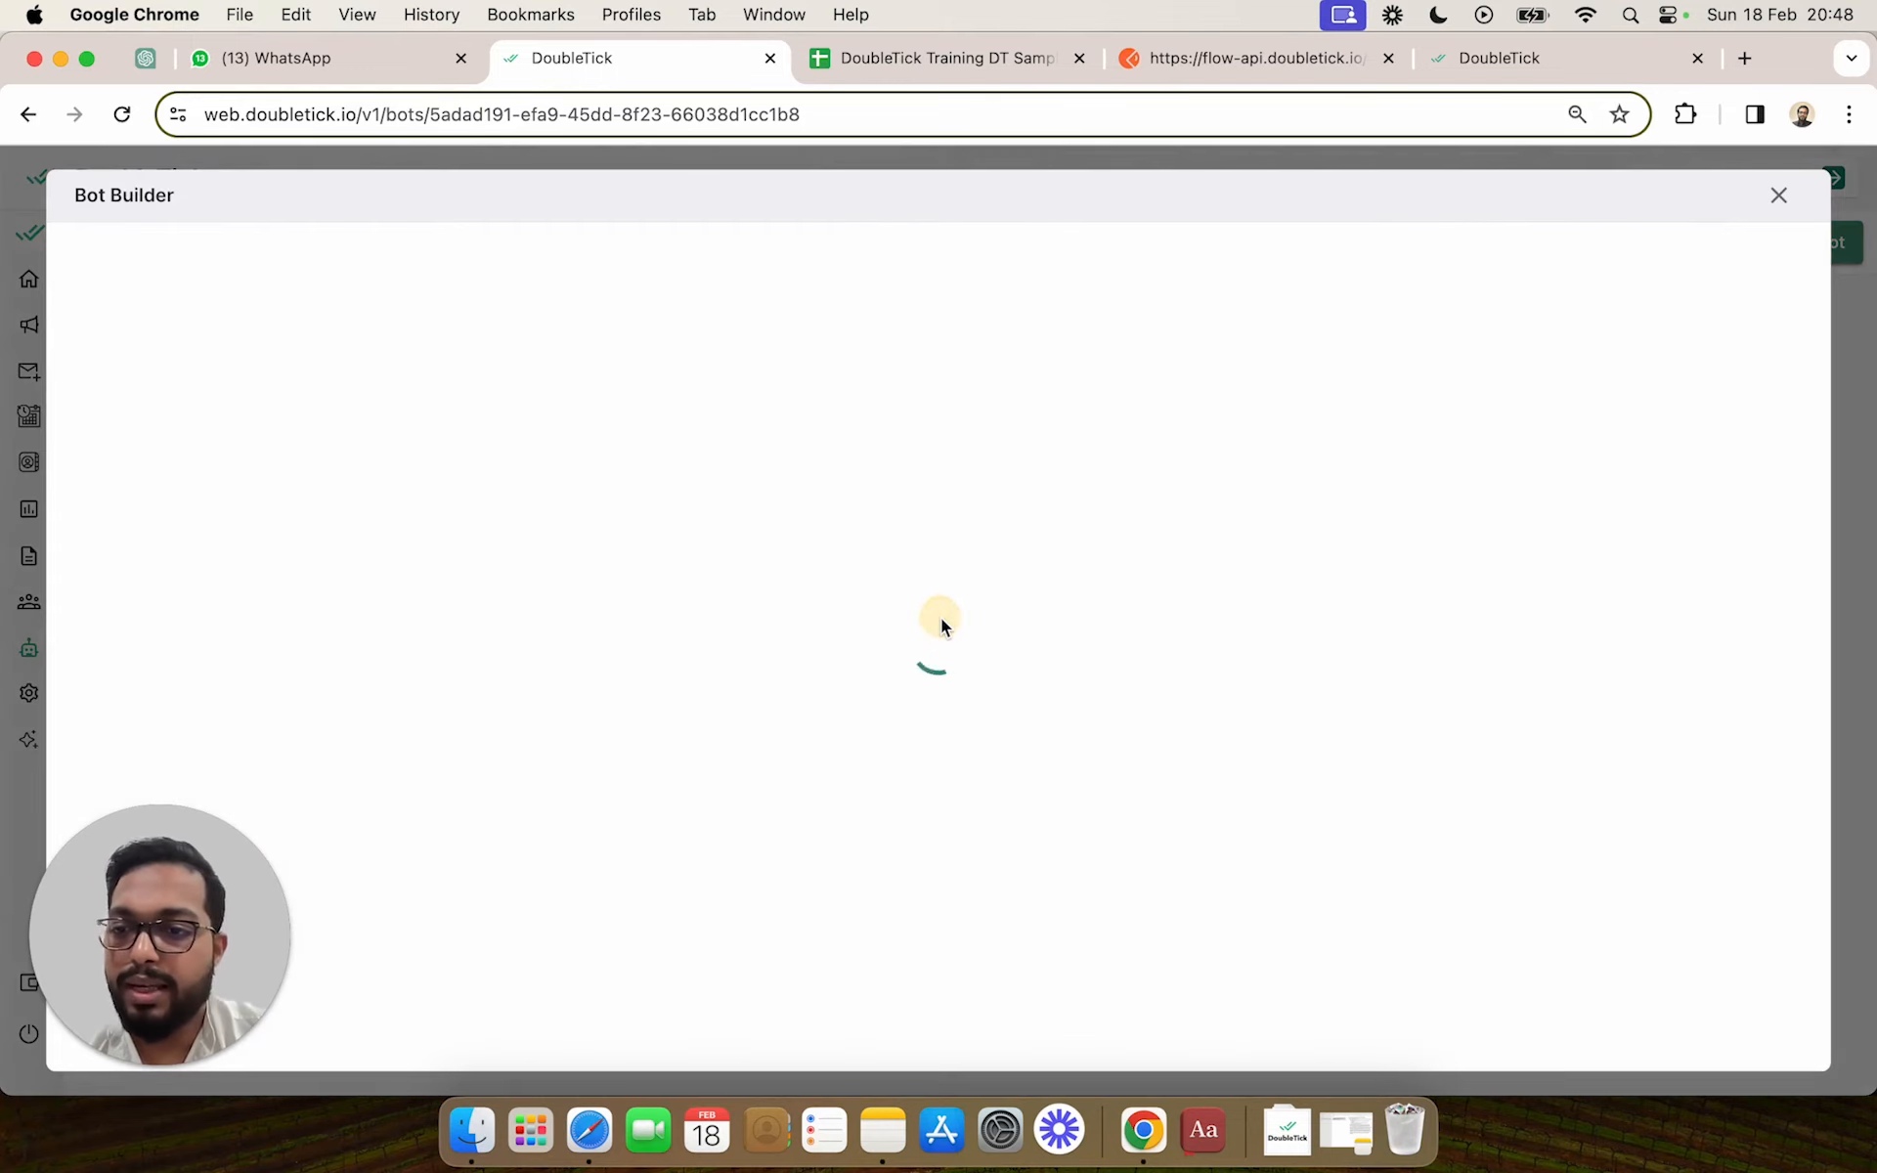
Delete the bot's On message trigger with the "Interested" keyword
drag(913, 729, 828, 669)
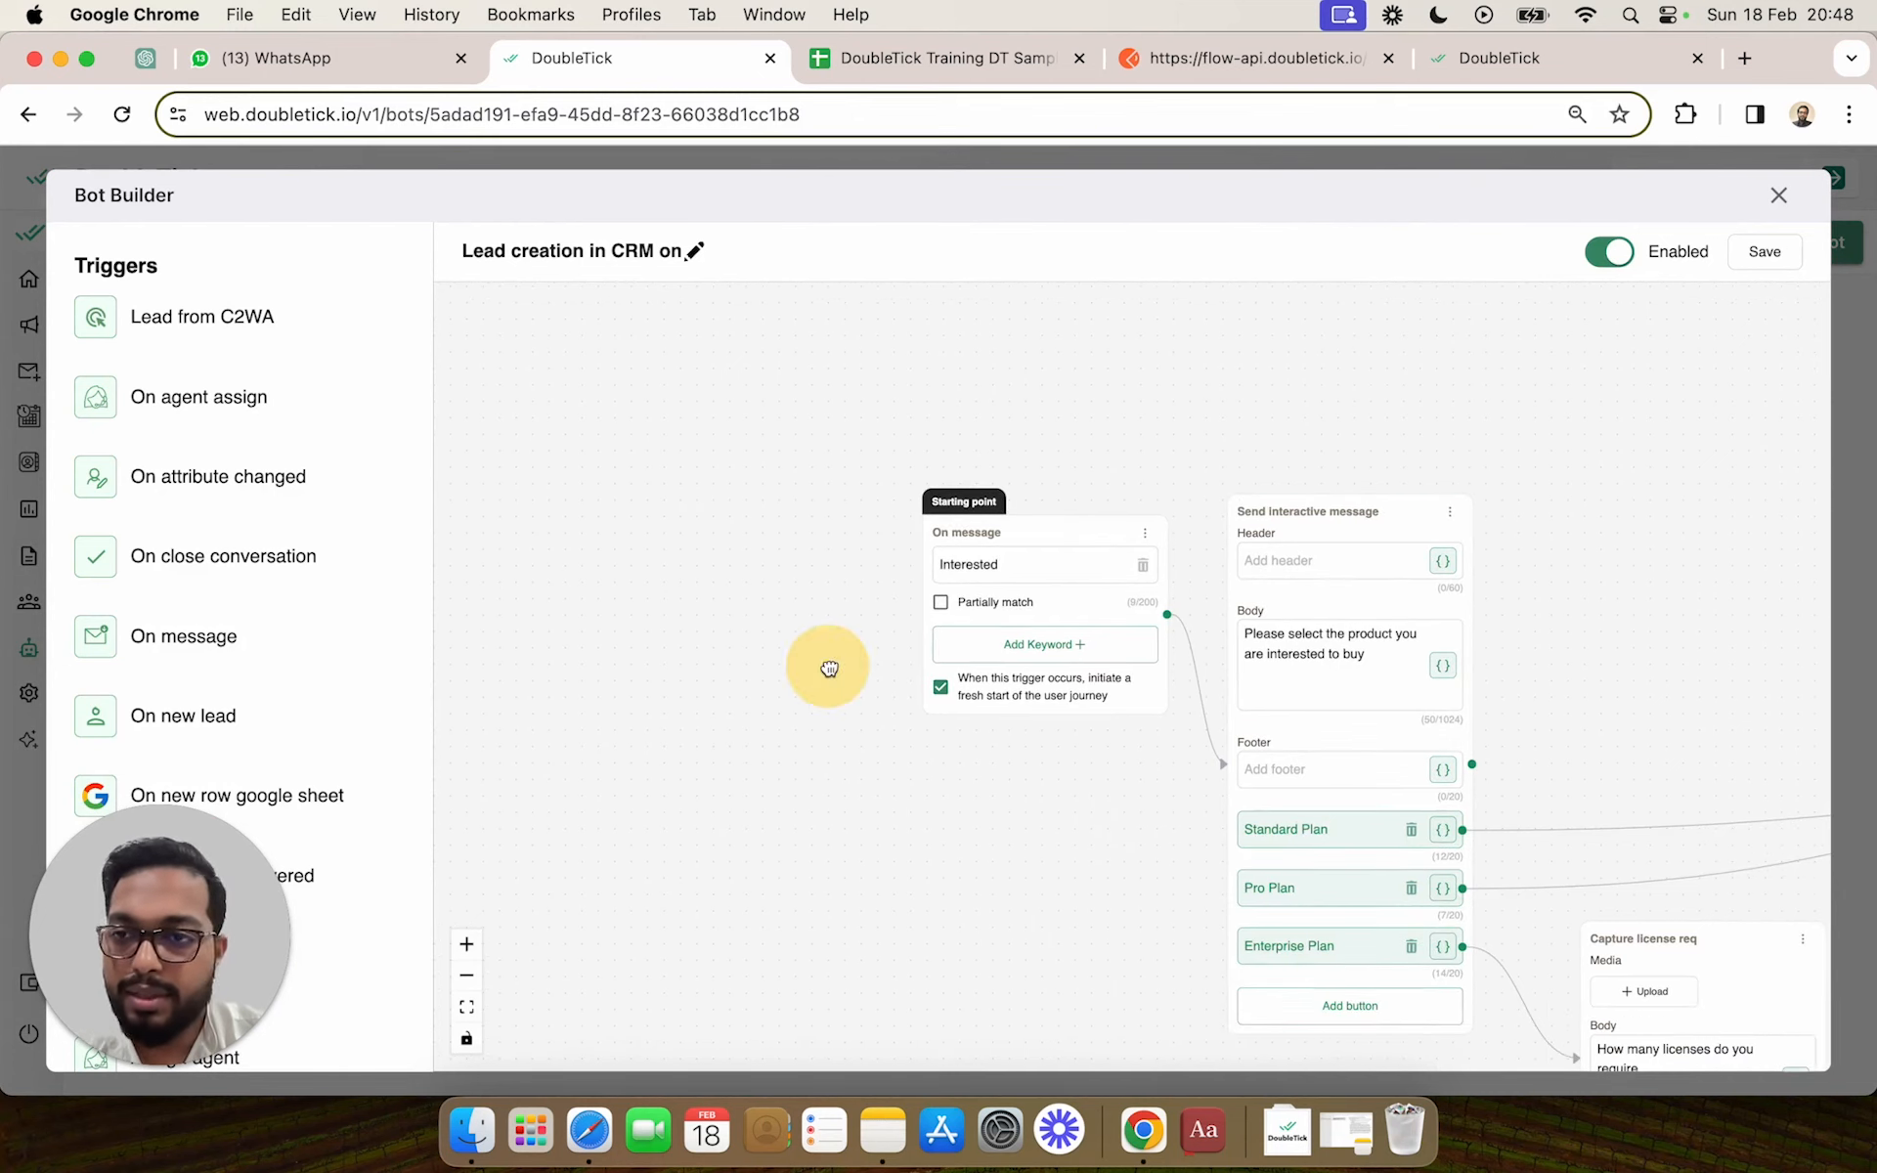
click(1143, 534)
click(1173, 601)
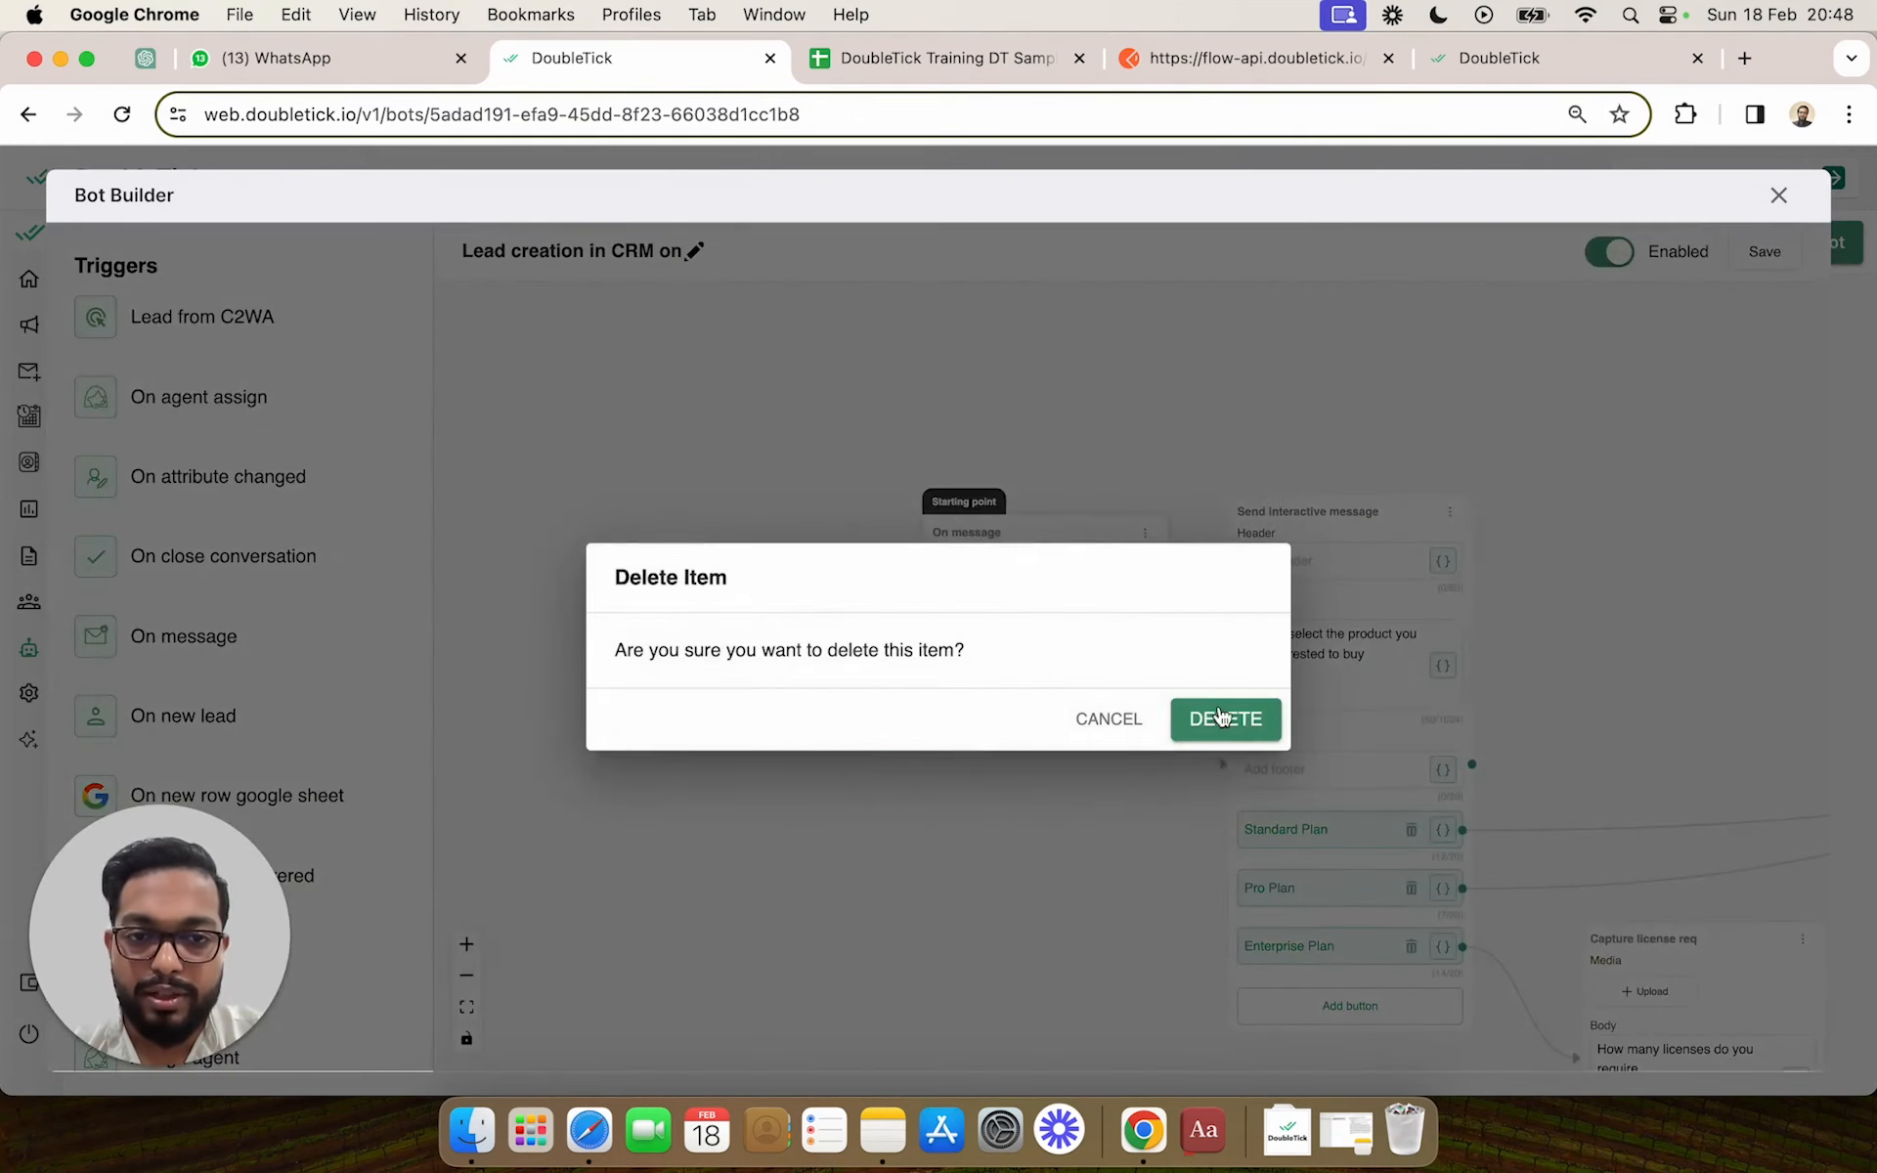
click(1221, 717)
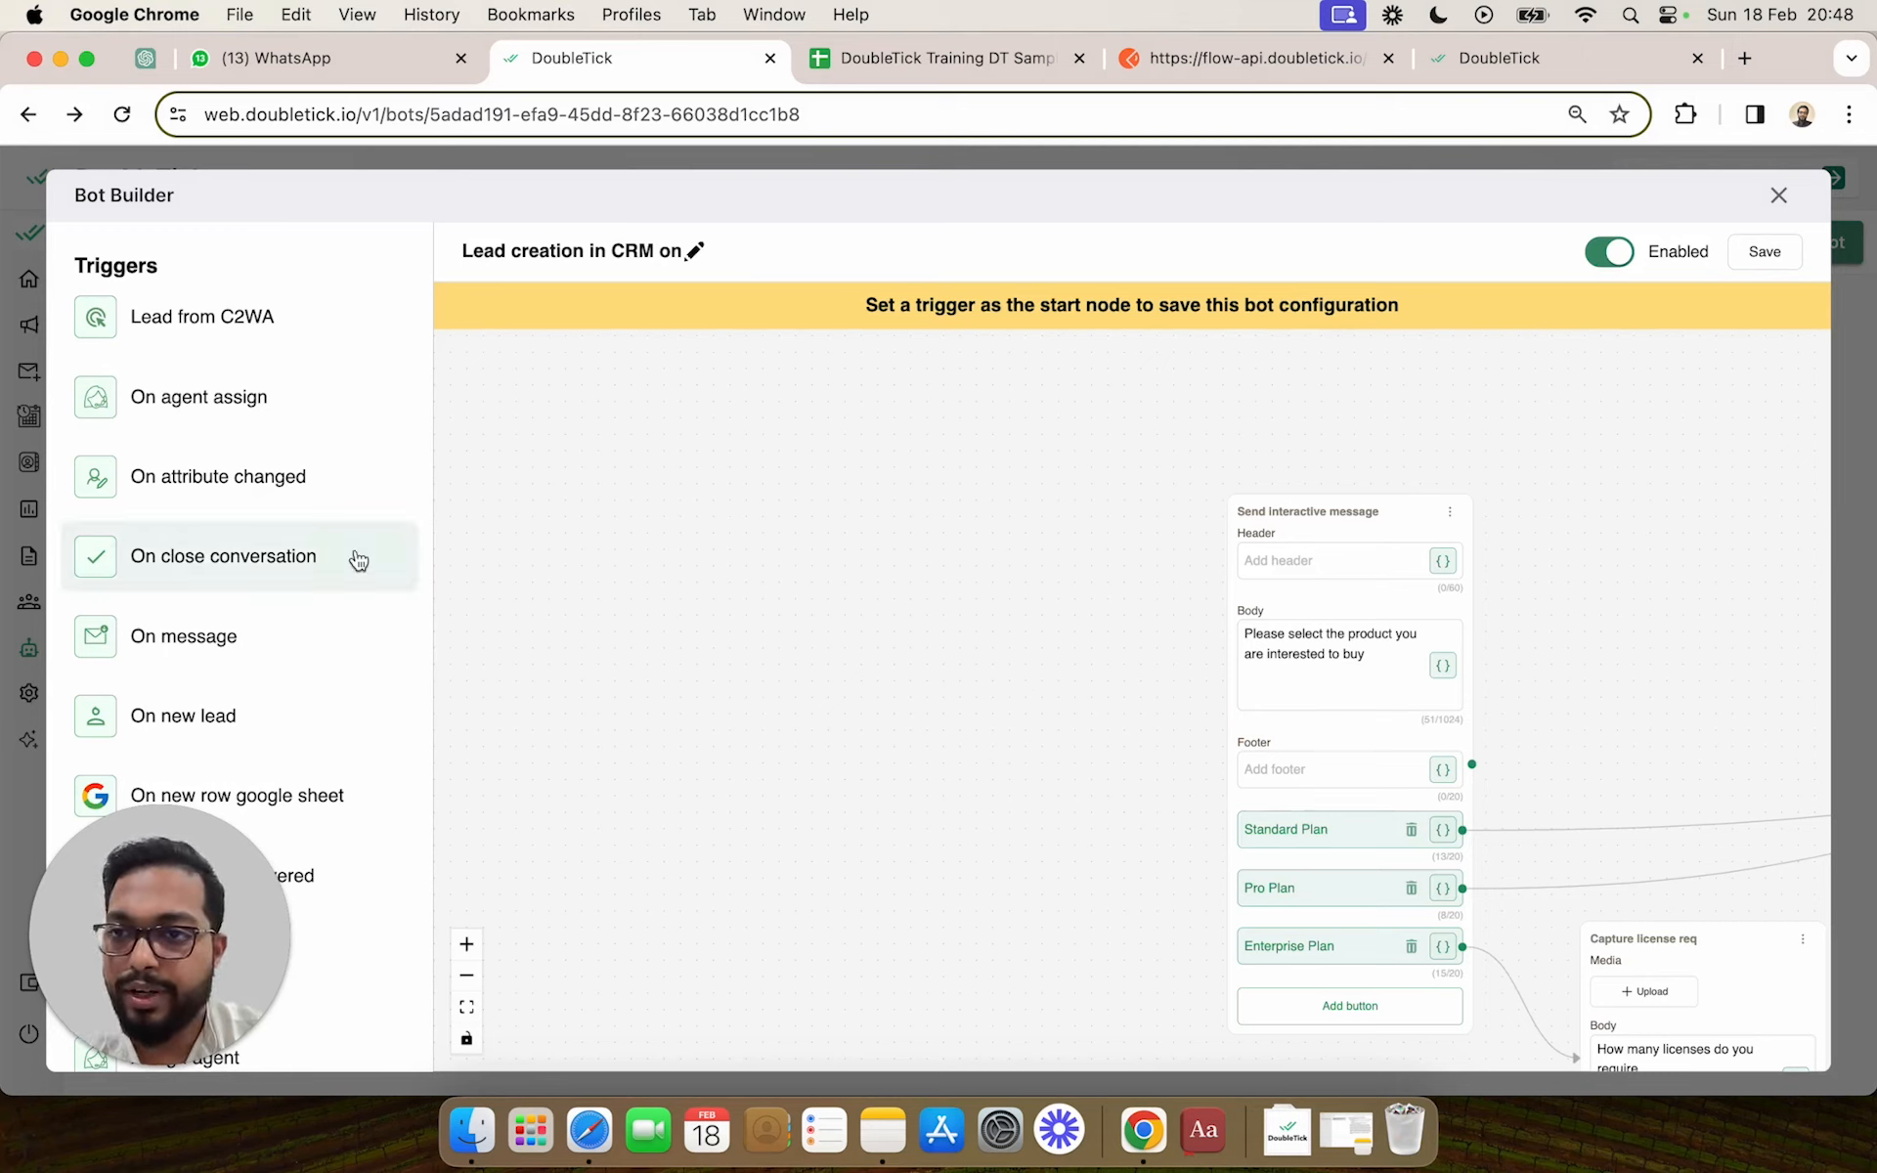
Add an On new lead trigger as the starting point and connect it to the Send interactive message block
drag(247, 721, 983, 582)
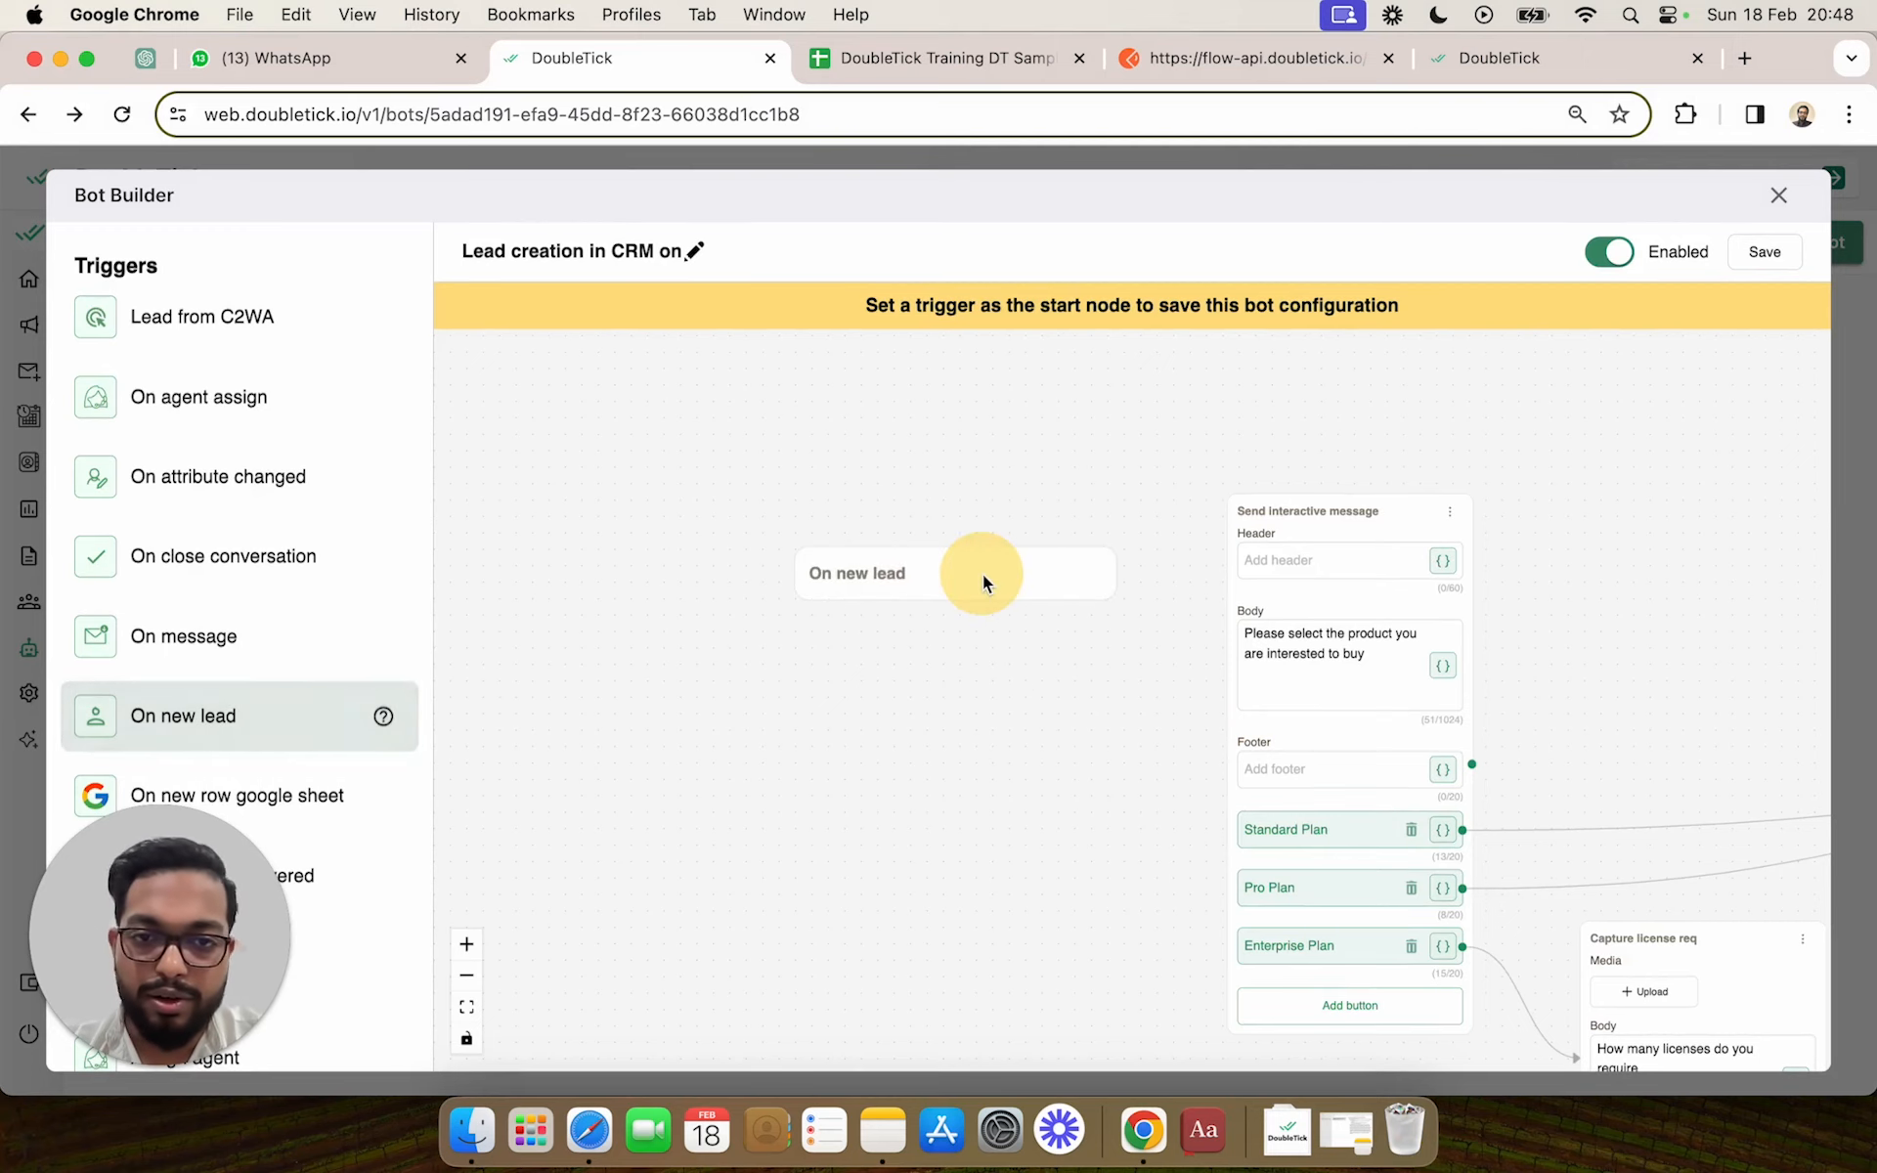
drag(1184, 592, 1287, 616)
drag(1085, 704, 857, 643)
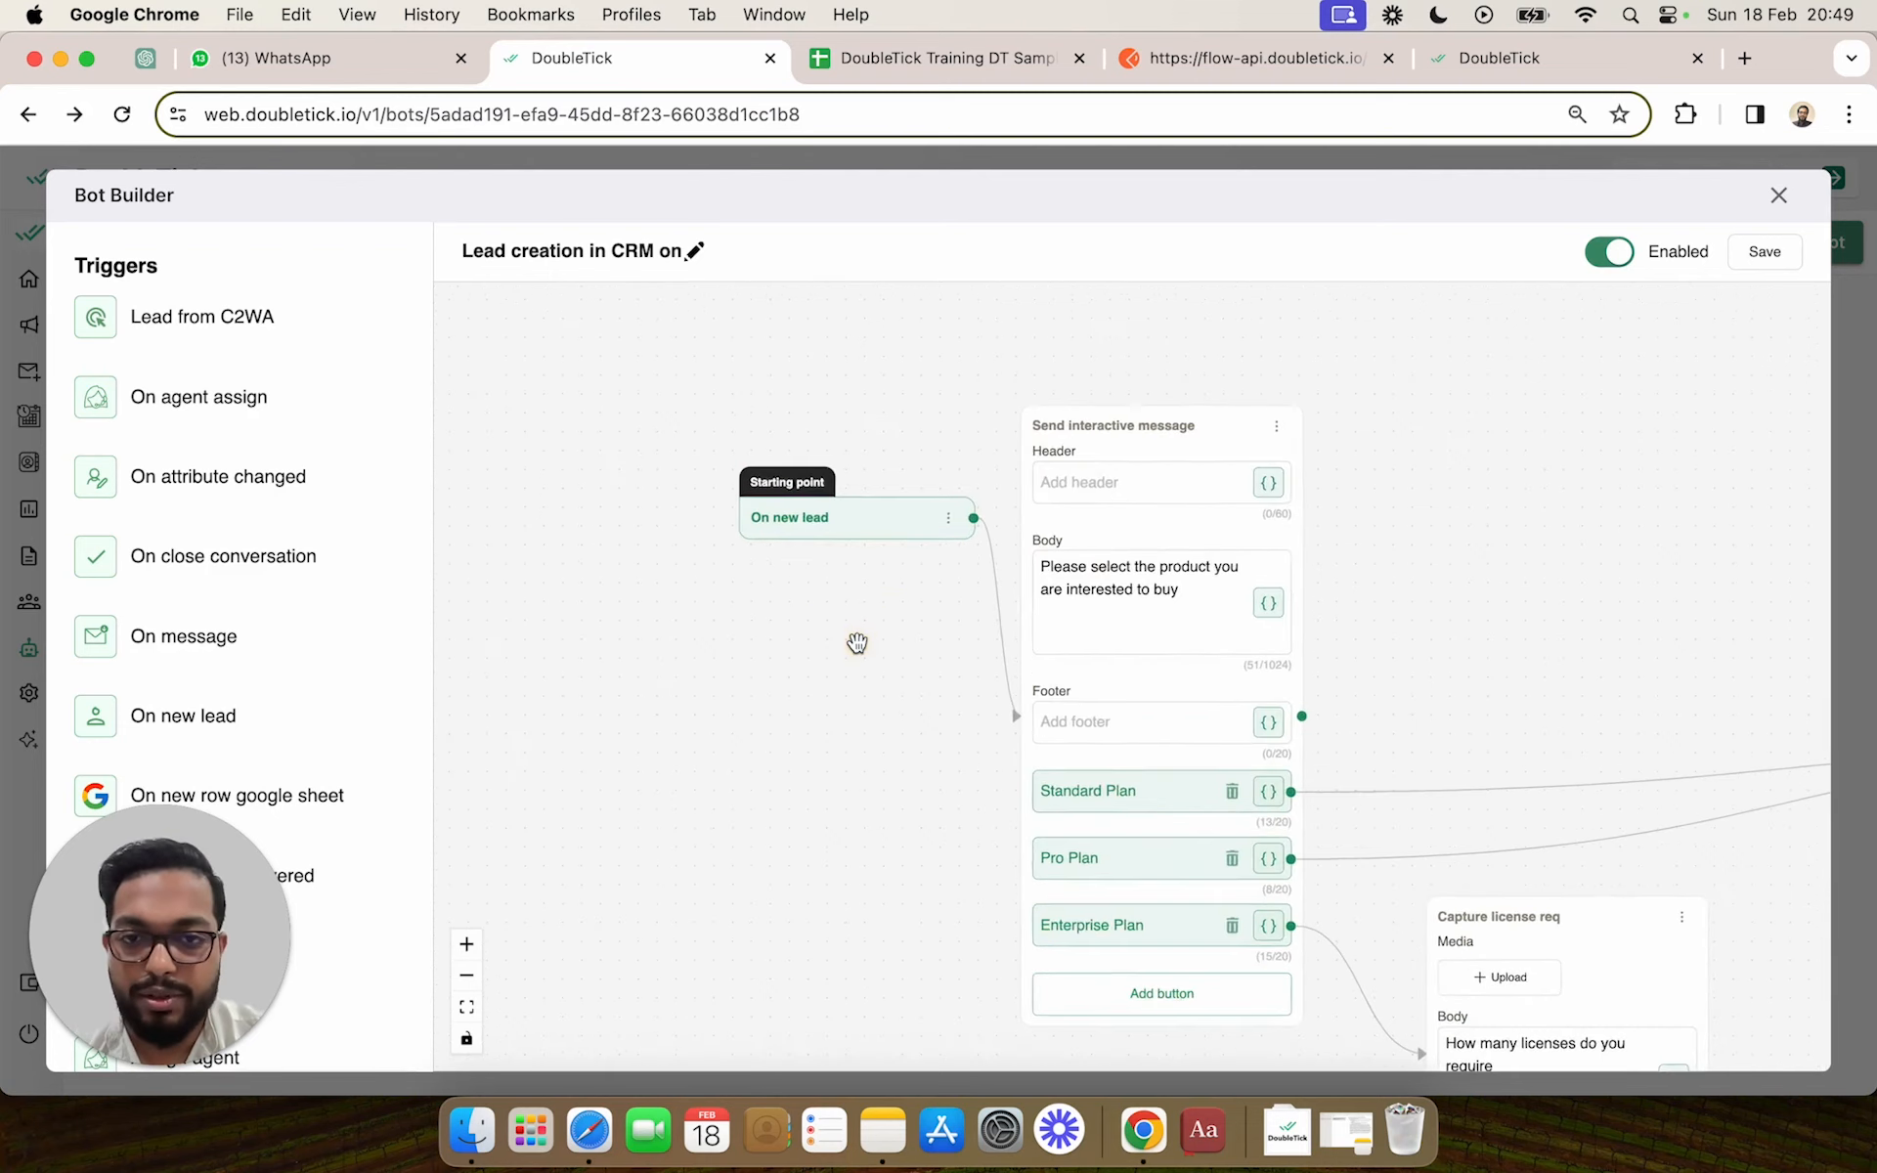
scroll(857, 643, up, 3)
scroll(897, 832, down, 2)
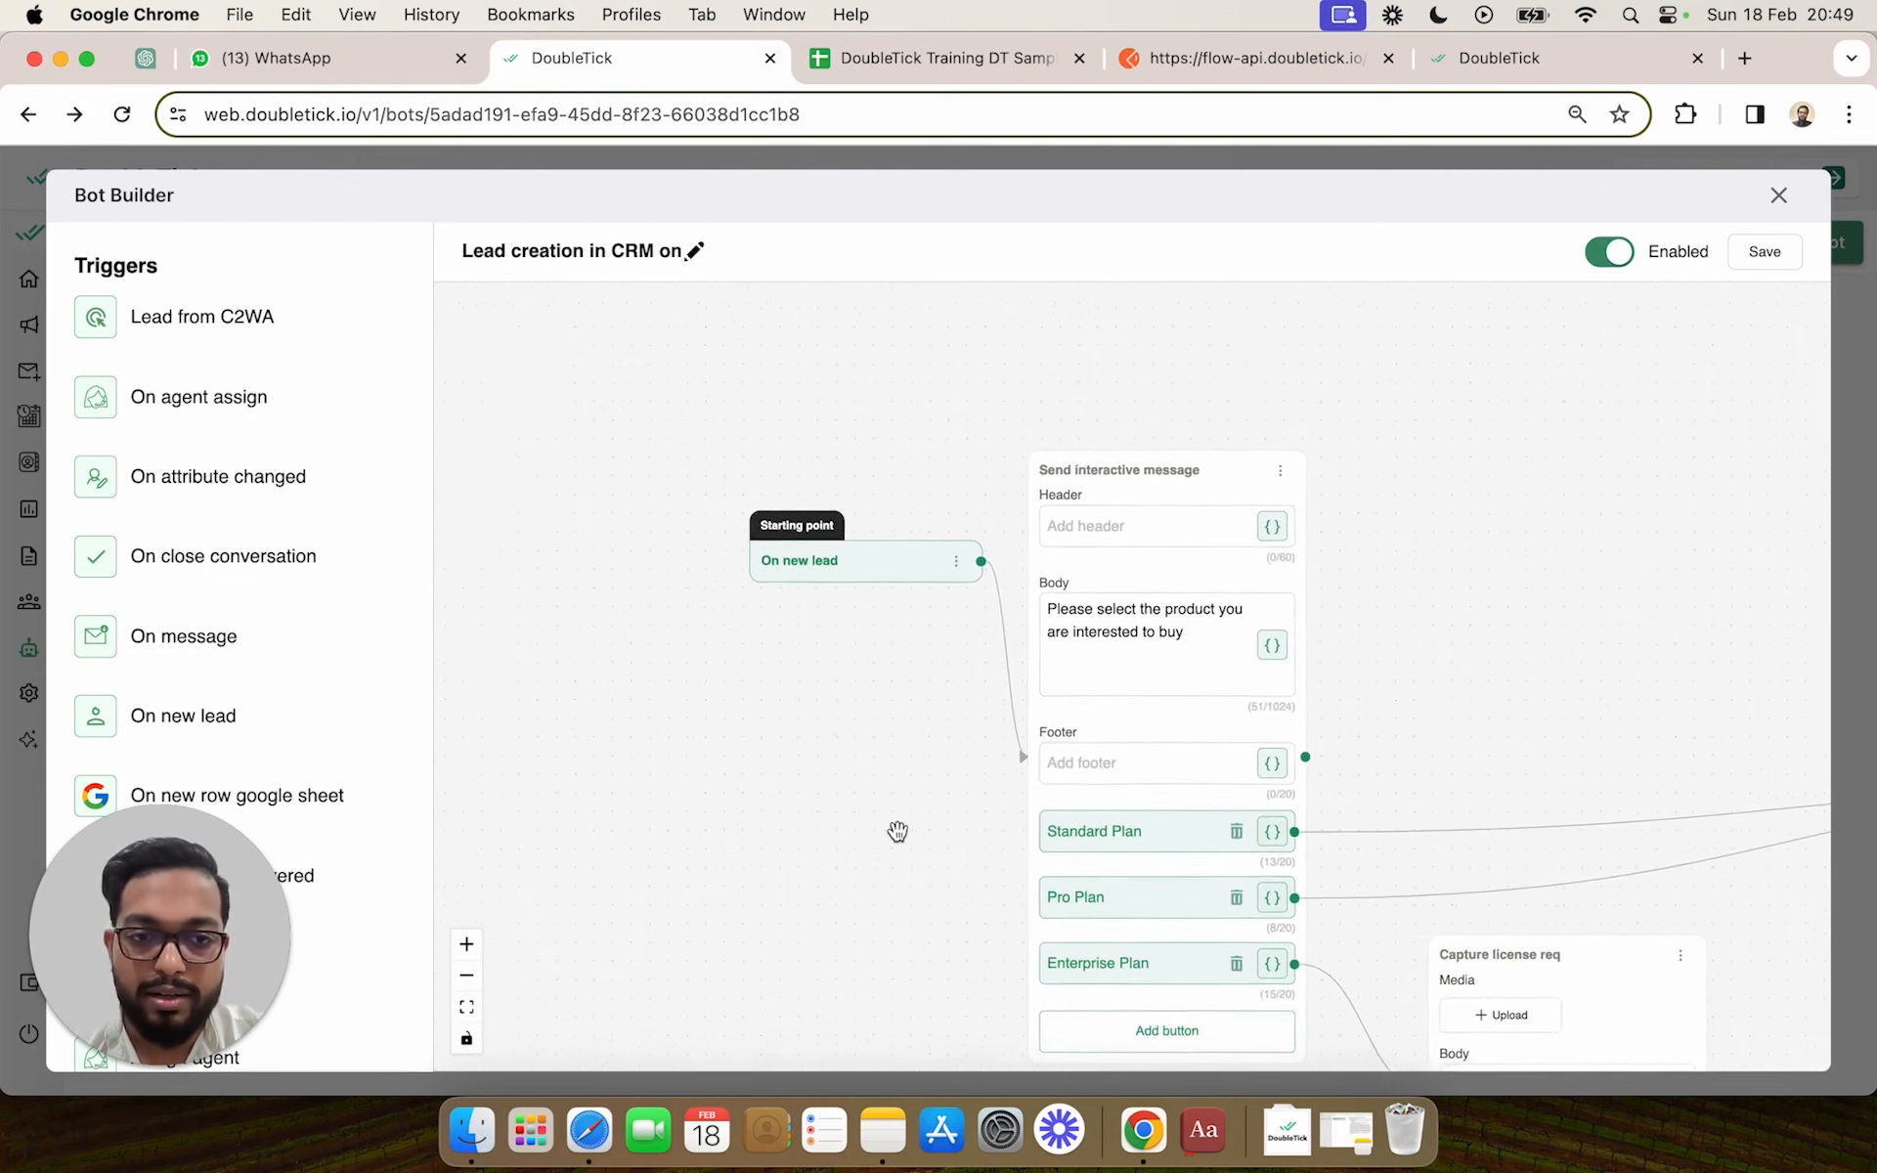
scroll(898, 832, down, 1)
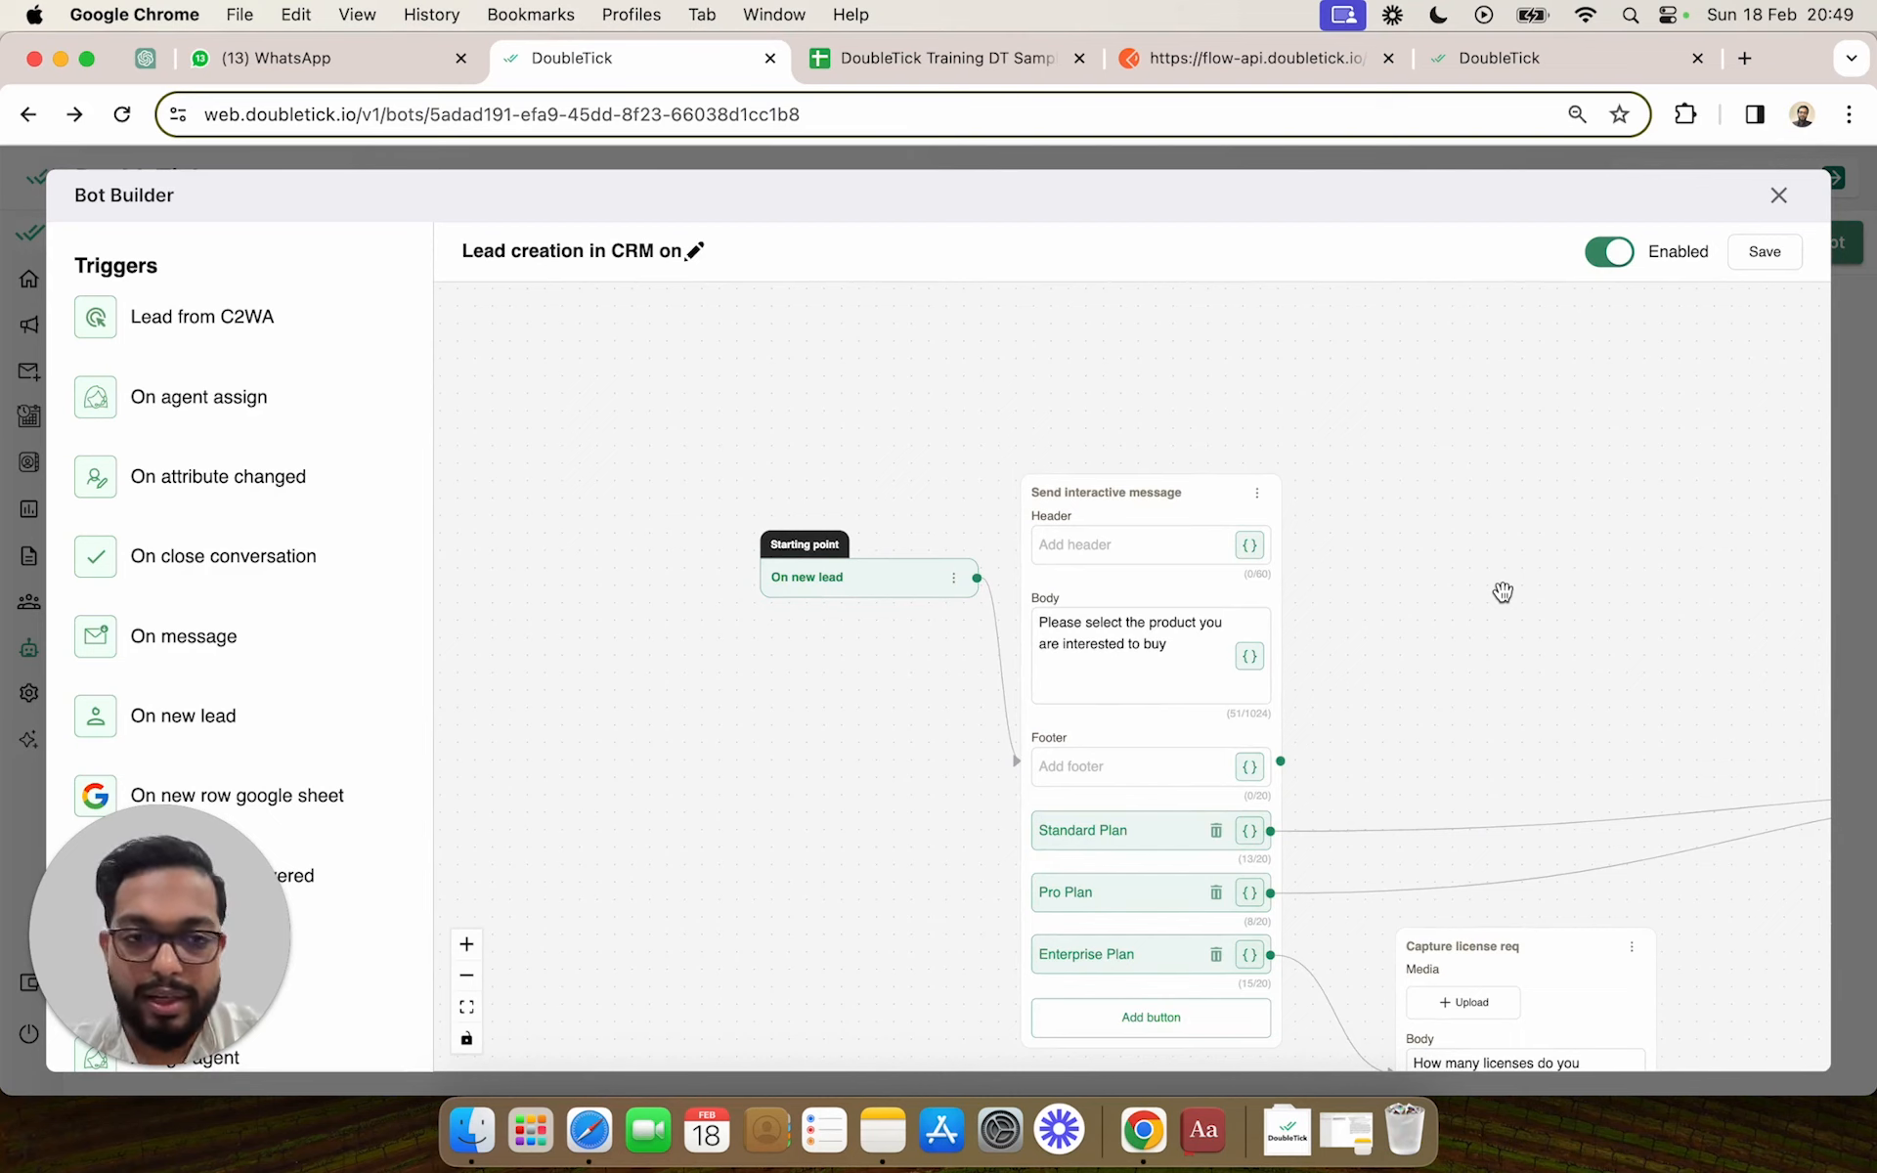
drag(1502, 592, 1359, 503)
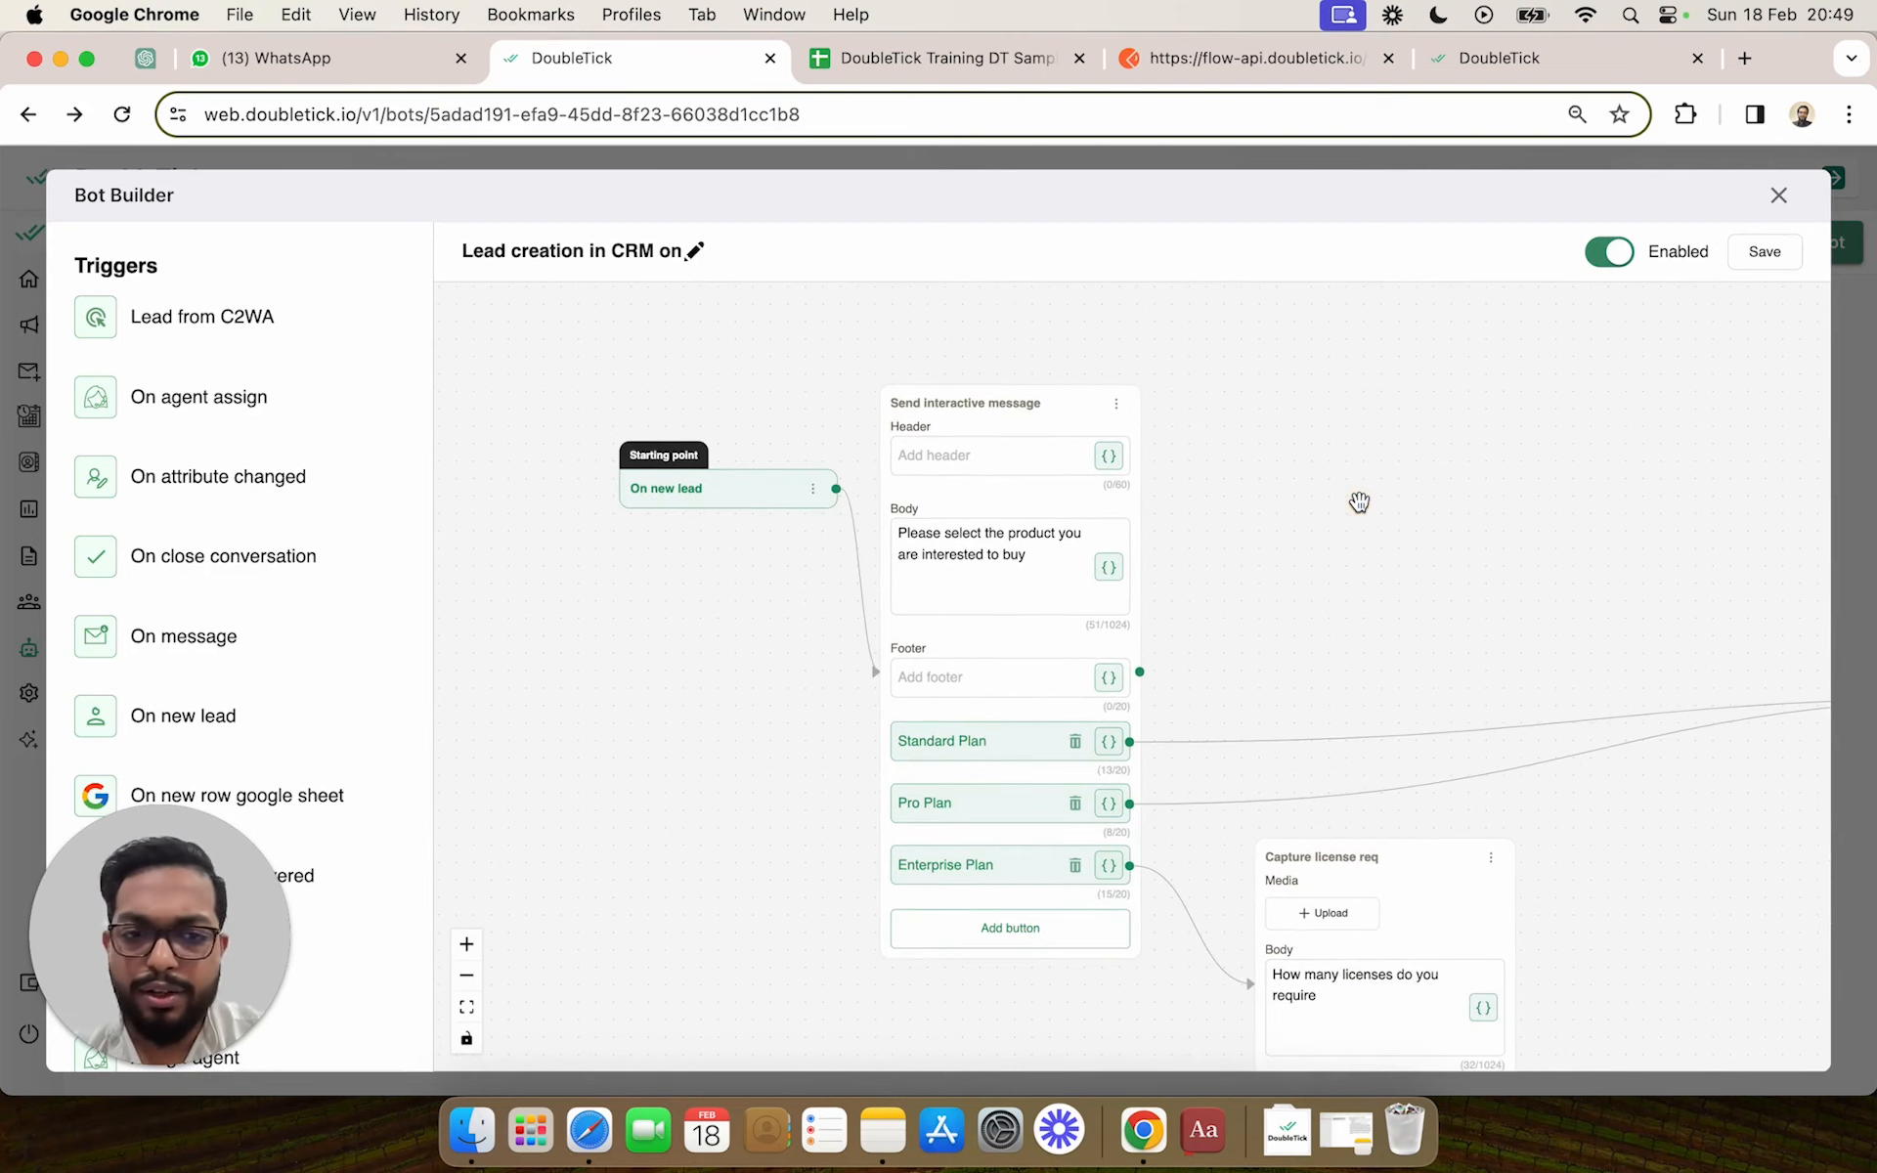